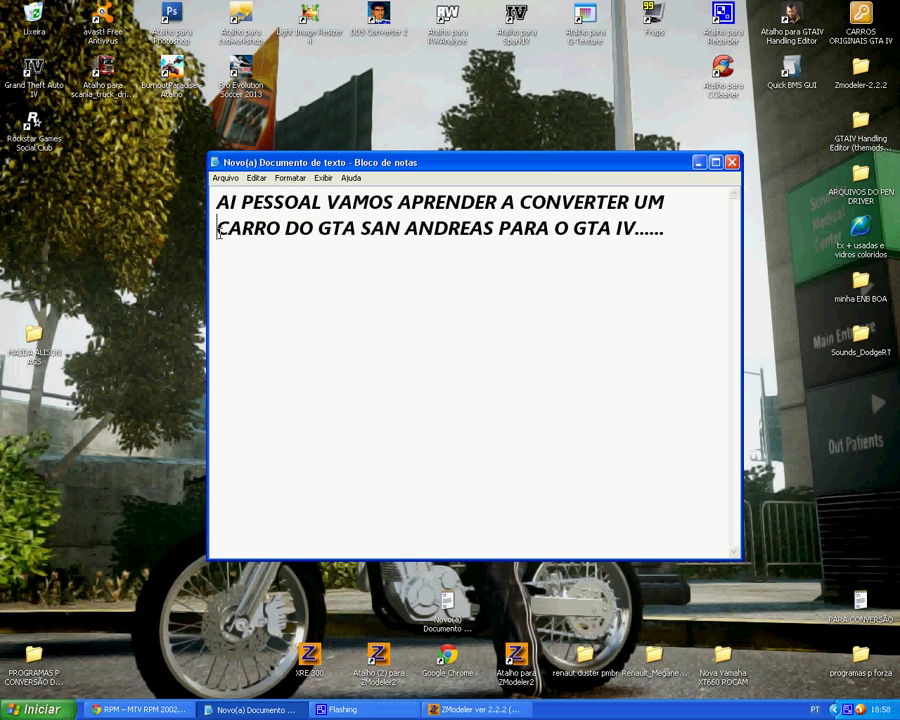
Add the text "VAMOS LÁ ACOMPANHE IREI FASE DE VAGAR P VCS ACOMPANHAR" below the introduction in the note
click(671, 231)
text(VAN)
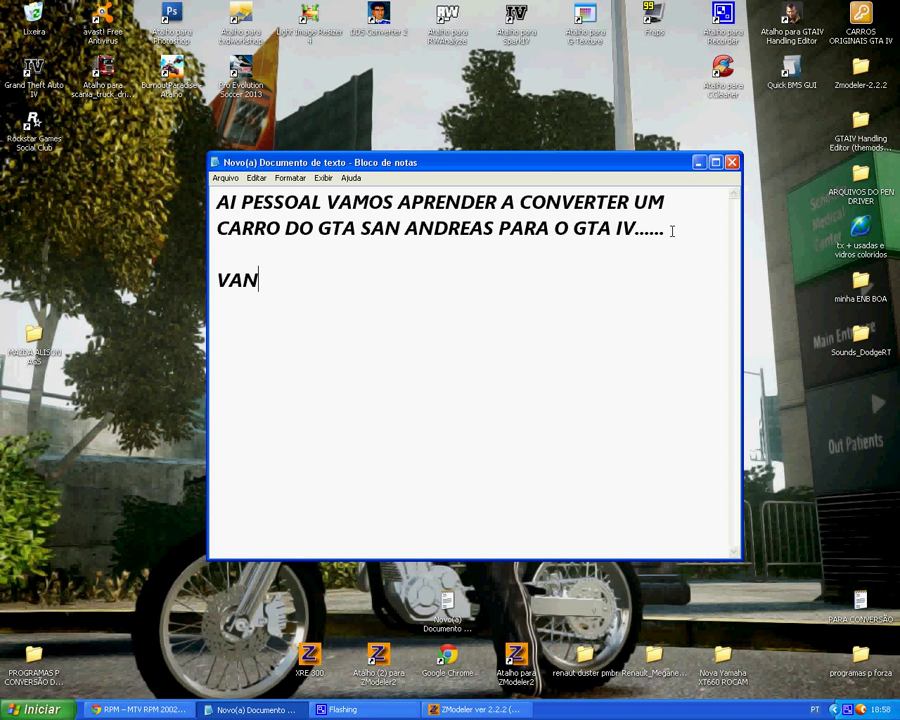
key(BackSpace)
text(MOS LÁ ACOMPANHE)
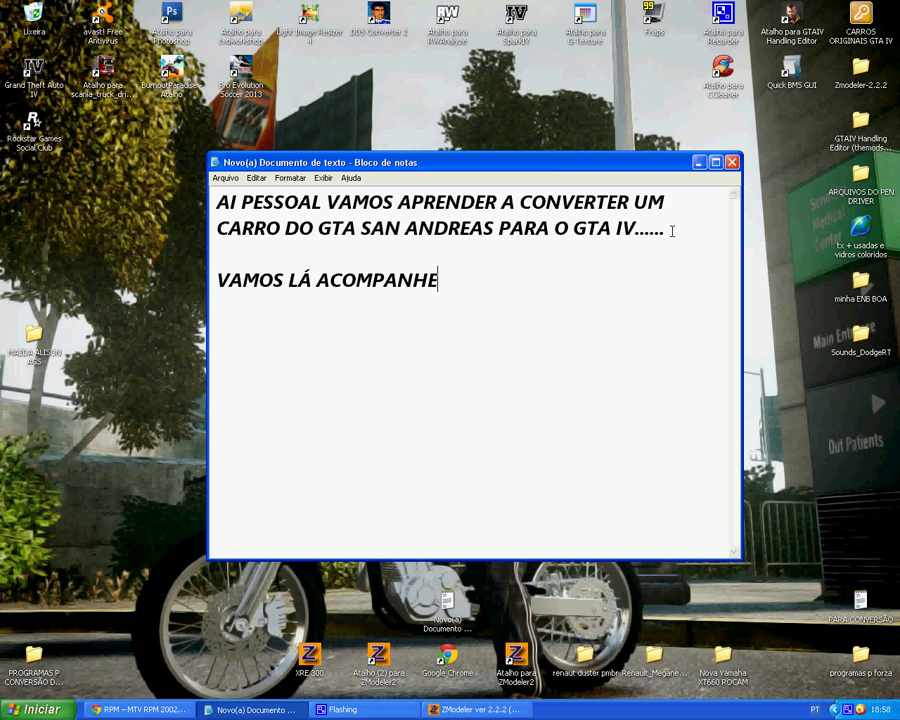
text( IREI FASE DE VAGAR P)
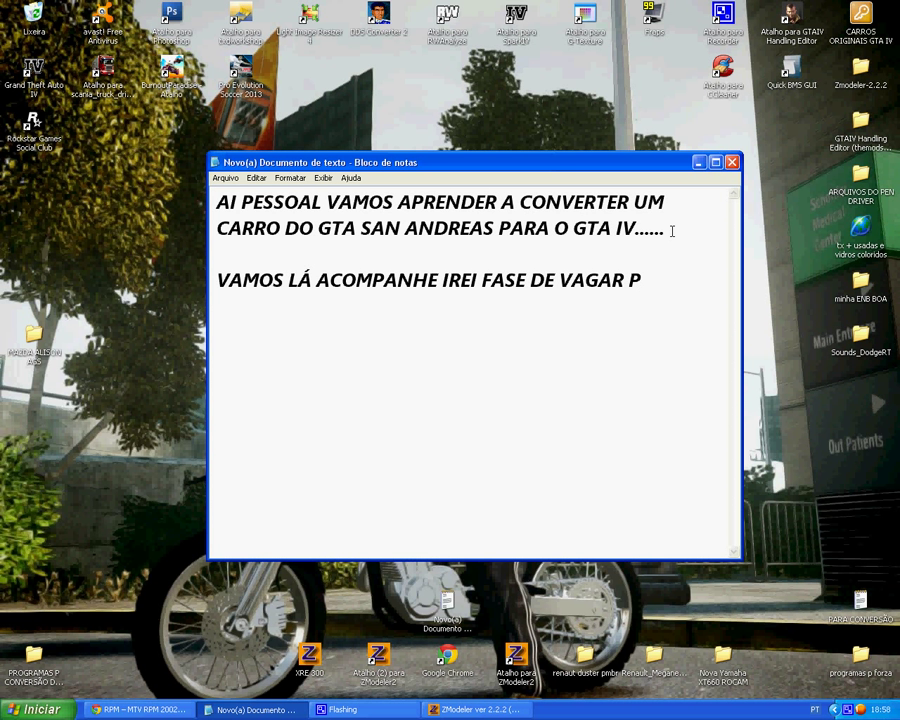
text( VCS ACOMPANHAR)
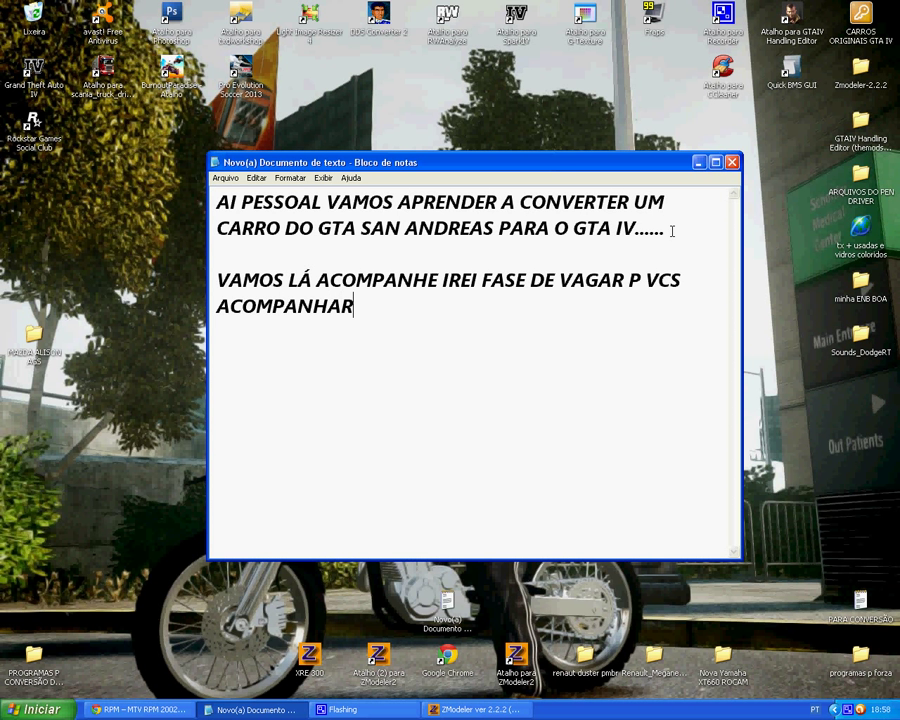
Continue the note with "ÃO IREI ESPLICAR ESCREVENDO IREI FASENDO E VCS PRESTEM A ATENÇÃO OK" and minimize the document
text( ÃO IREI)
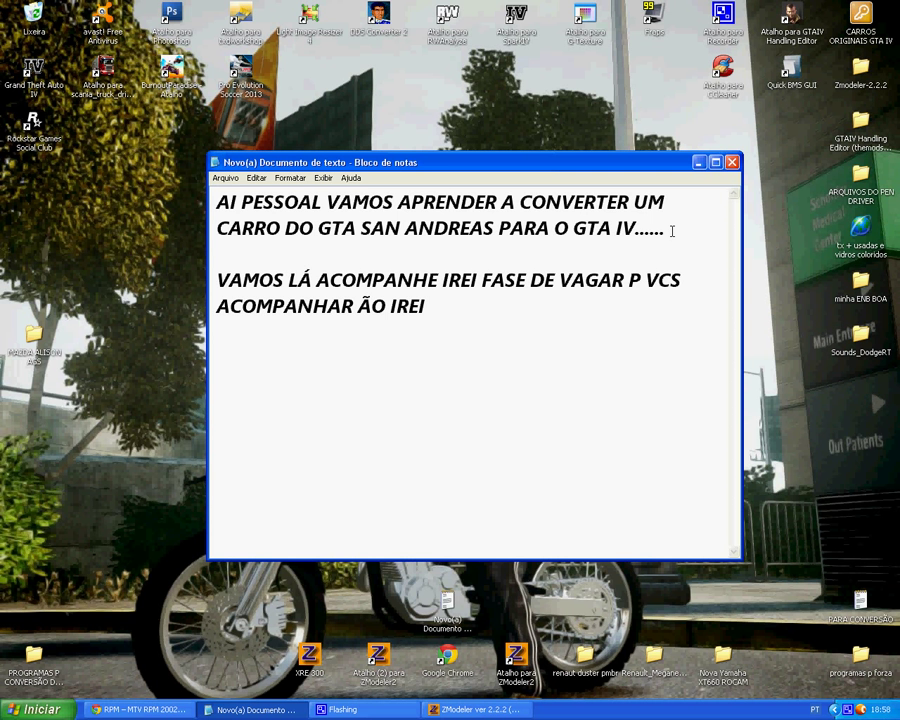
text( ESPLICAR ESCREVENDO)
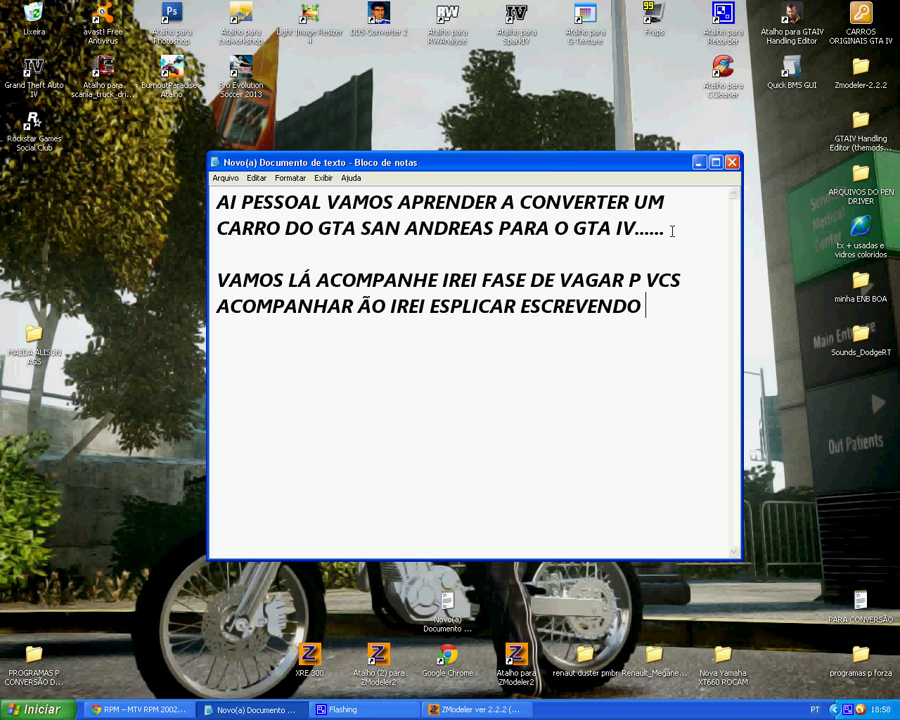
text( IREI FASENDO E VCS PRESTEM)
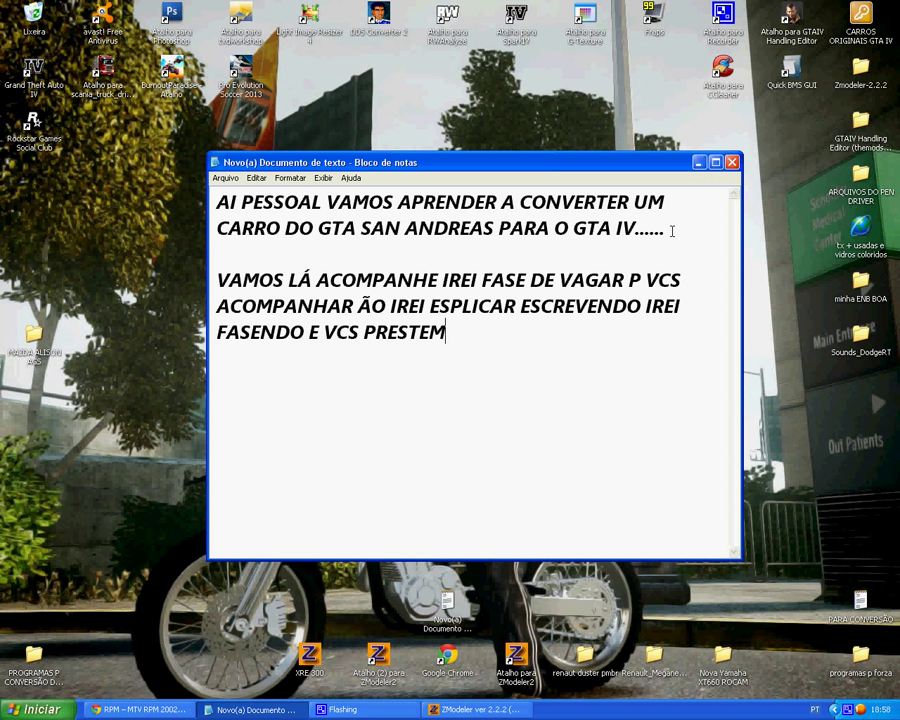
text( A ATENÇÃO OK)
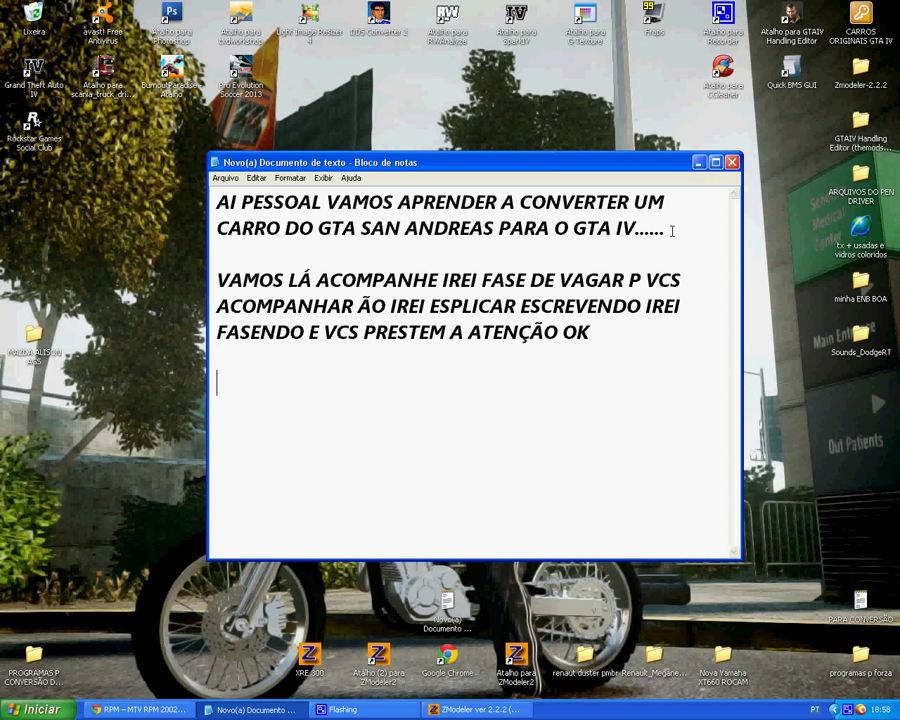
click(700, 163)
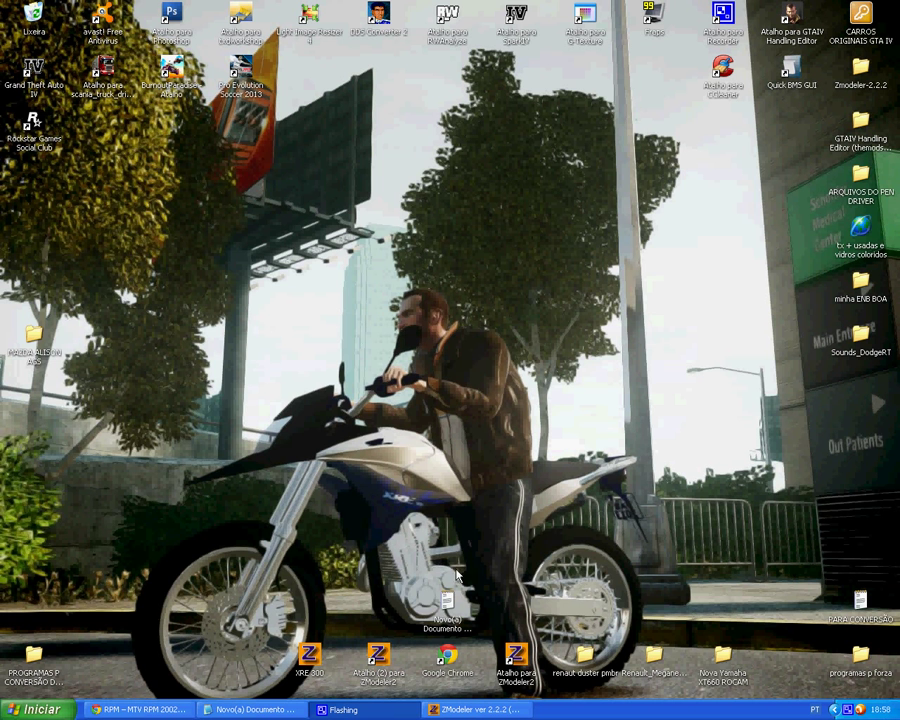
Check the intruder.dff and intruder.txd files in the MAZDA ALISON AGS desktop folder, leaving the folder closed
mouse_move(39, 359)
mouse_down()
mouse_move(91, 335)
mouse_move(45, 368)
mouse_up()
double_click(38, 350)
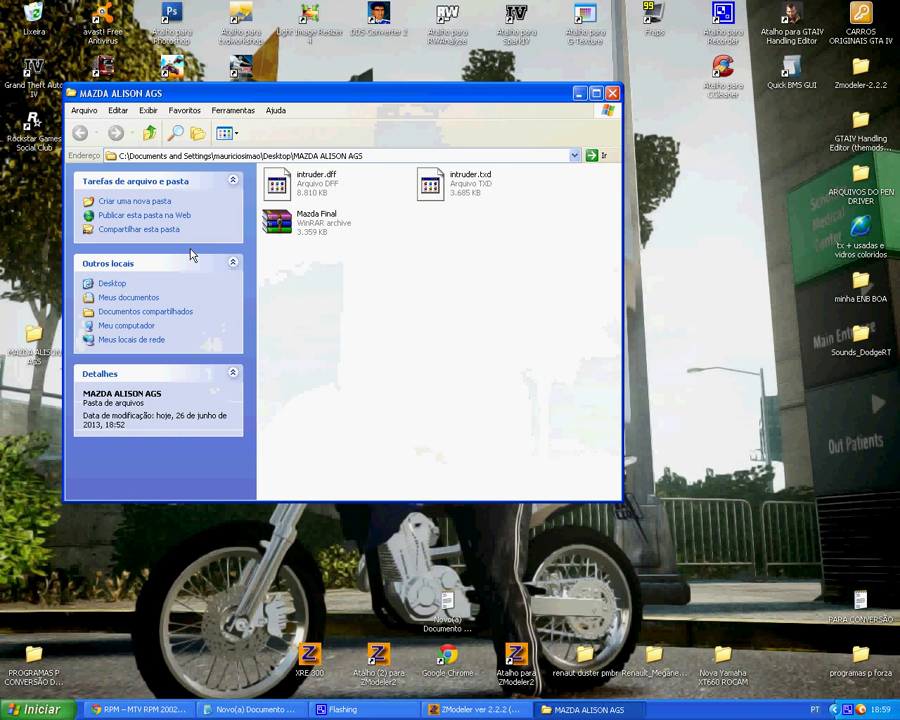
click(330, 185)
click(456, 186)
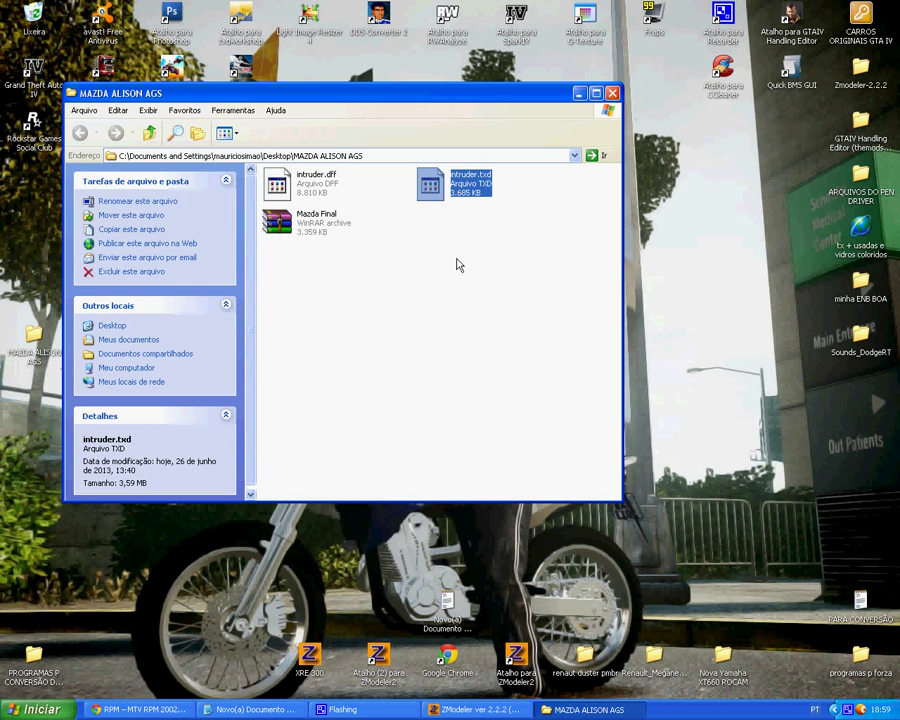
click(453, 260)
click(614, 93)
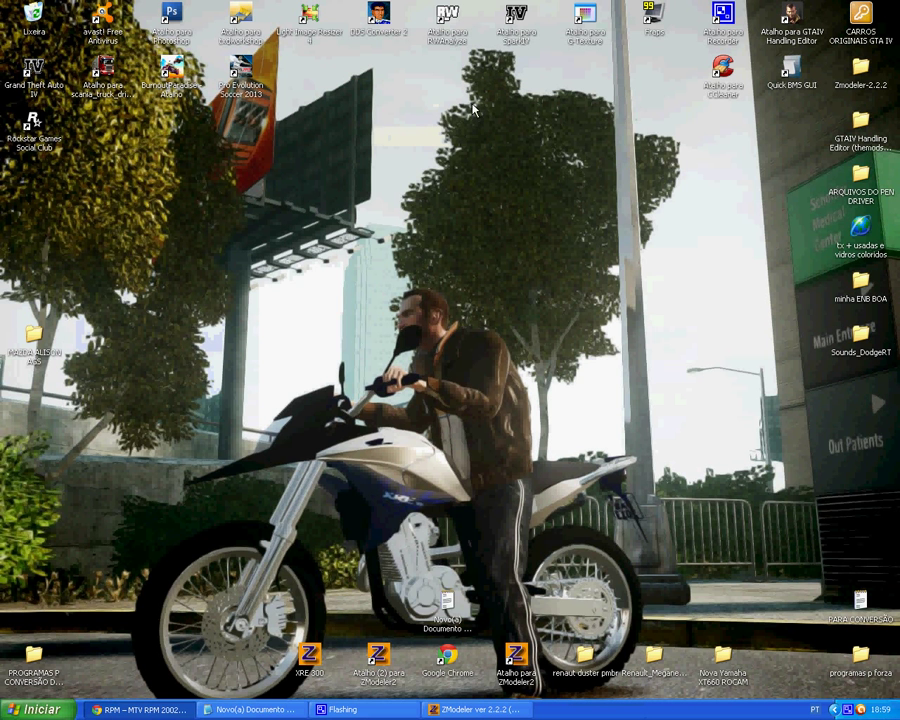
Launch TXD Workshop from the desktop and open intruder.txd from the MAZDA ALISON AGS folder
click(229, 42)
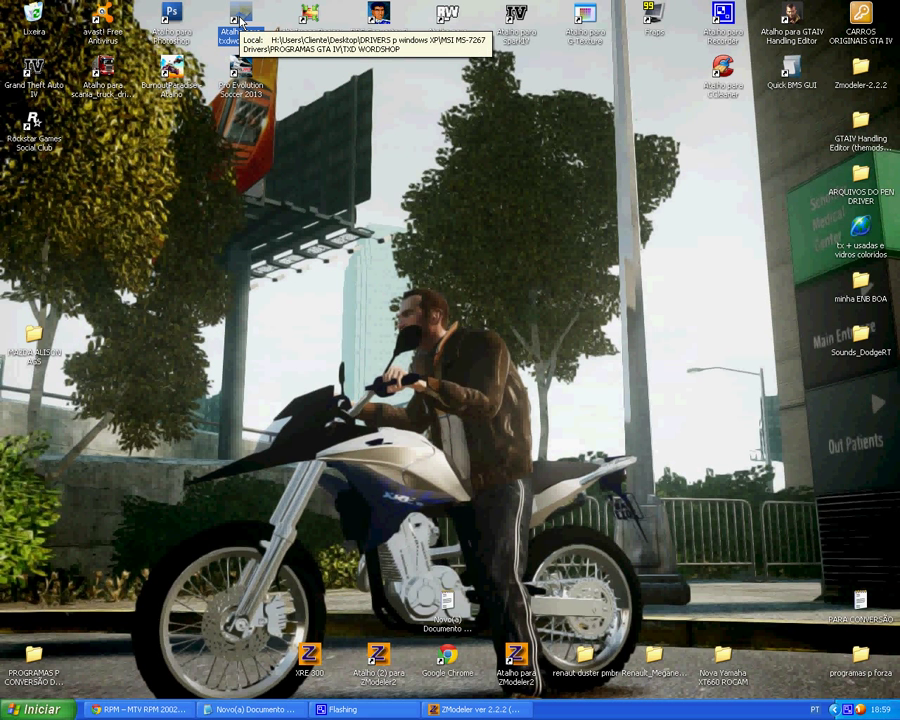
double_click(242, 20)
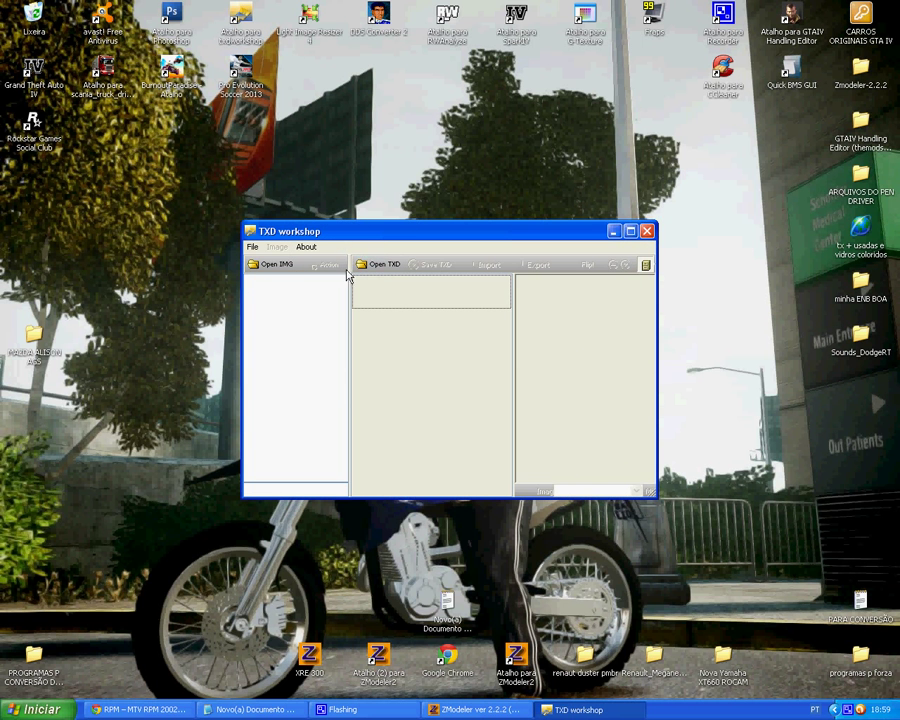
click(381, 266)
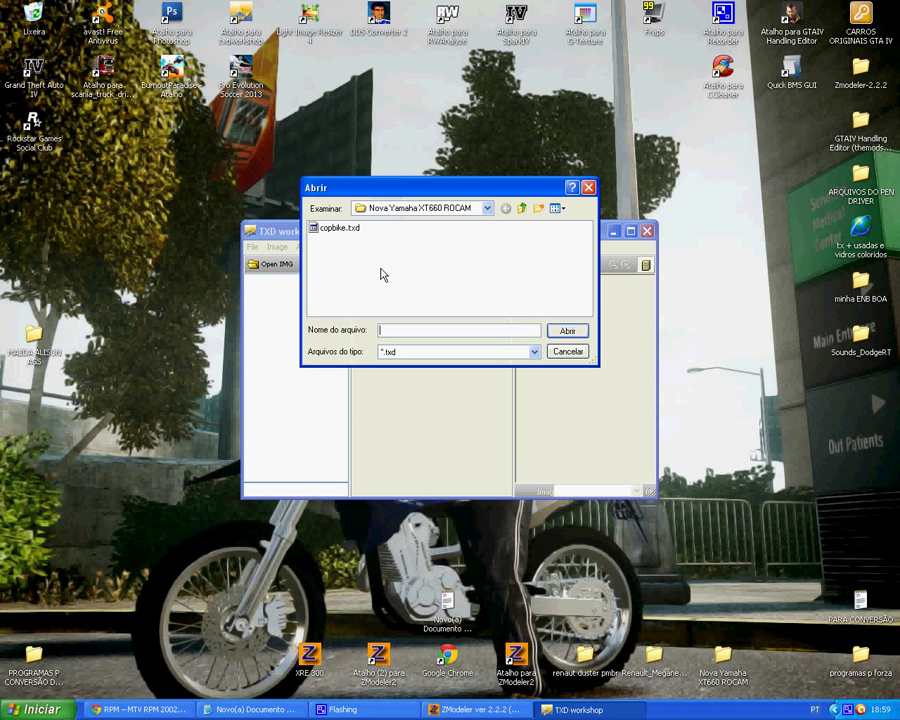
click(520, 210)
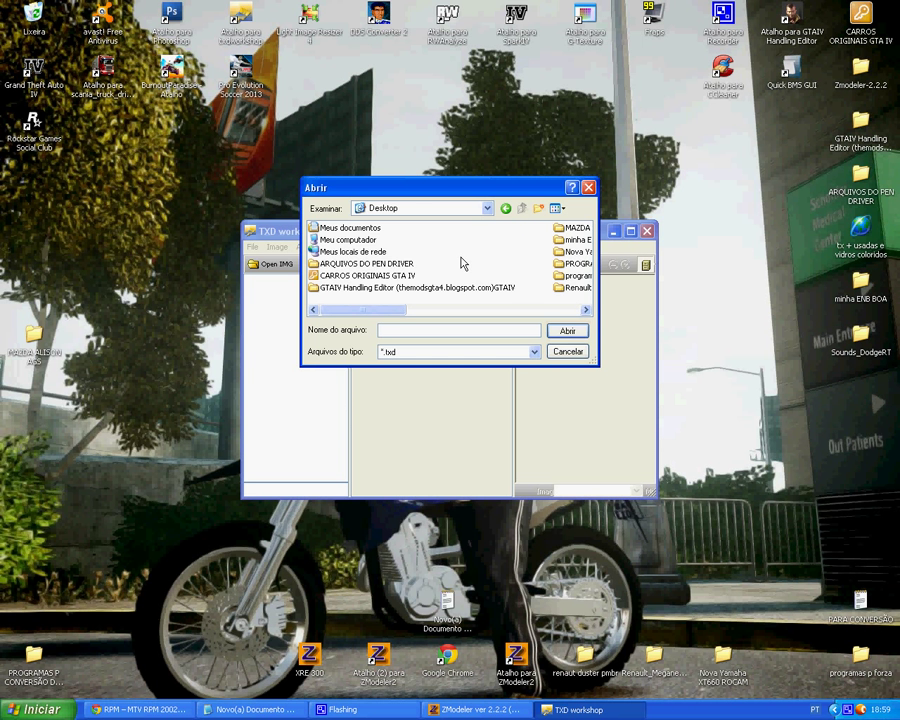
scroll(460, 262, down, 4)
scroll(462, 262, up, 2)
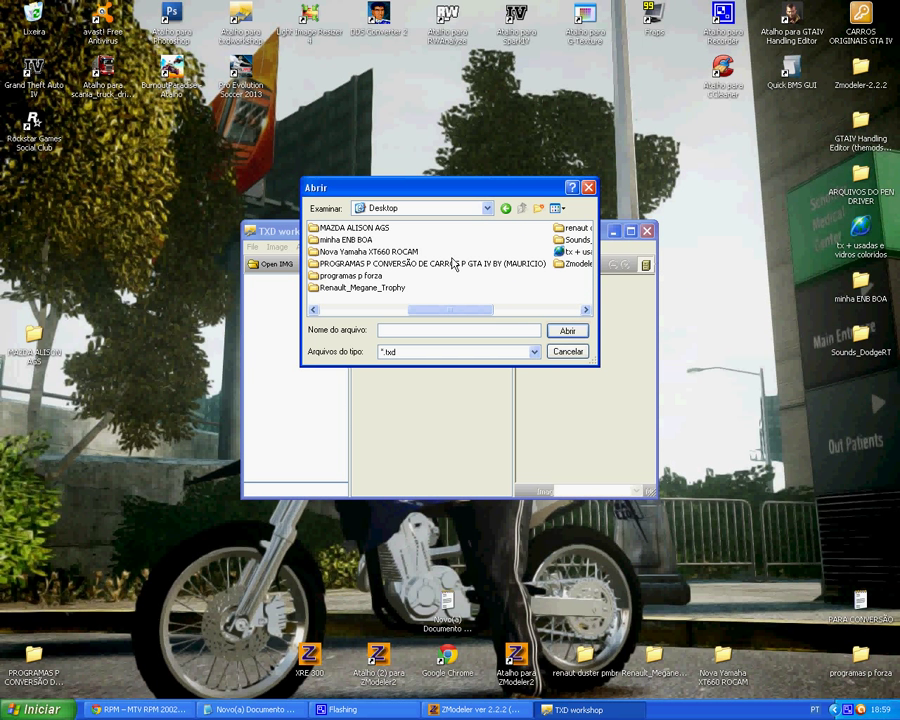
click(361, 231)
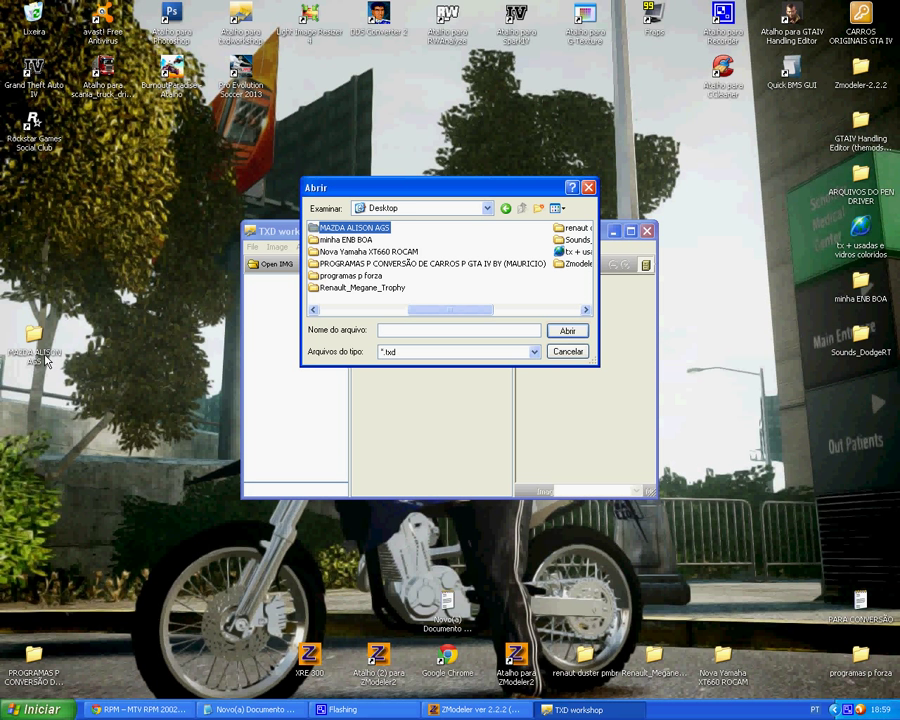
click(566, 331)
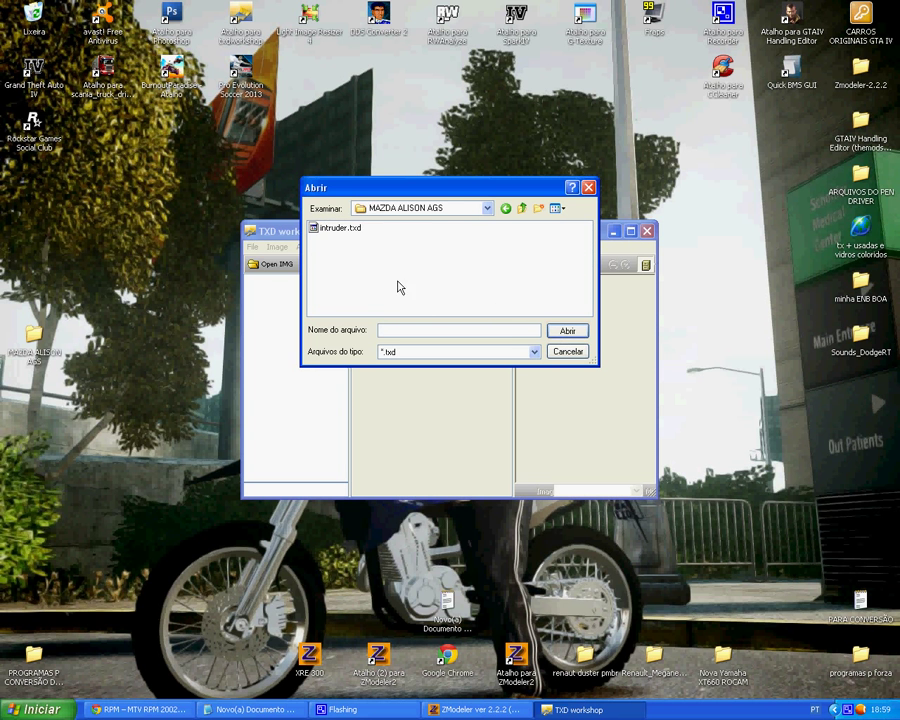
double_click(337, 236)
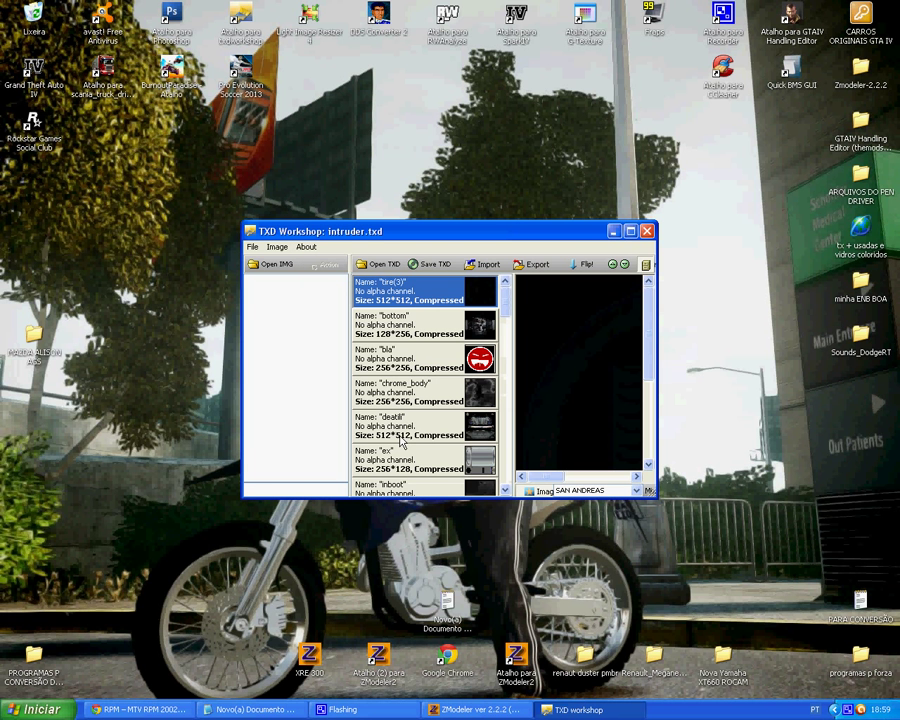
Export all textures of intruder.txd as bitmaps into the MAZDA ALISON AGS folder and close TXD Workshop
click(540, 266)
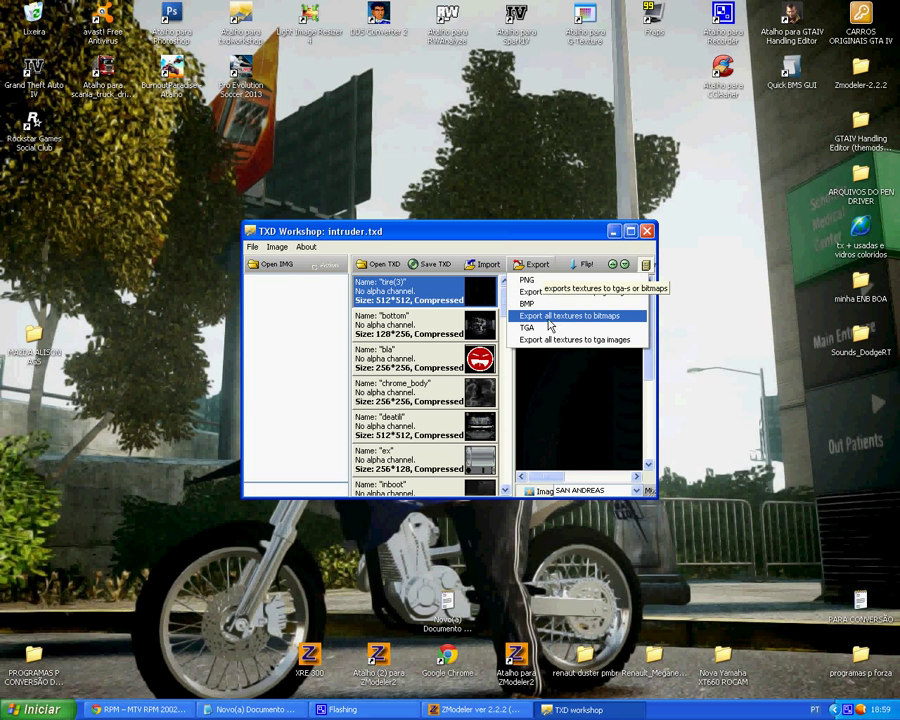
click(565, 318)
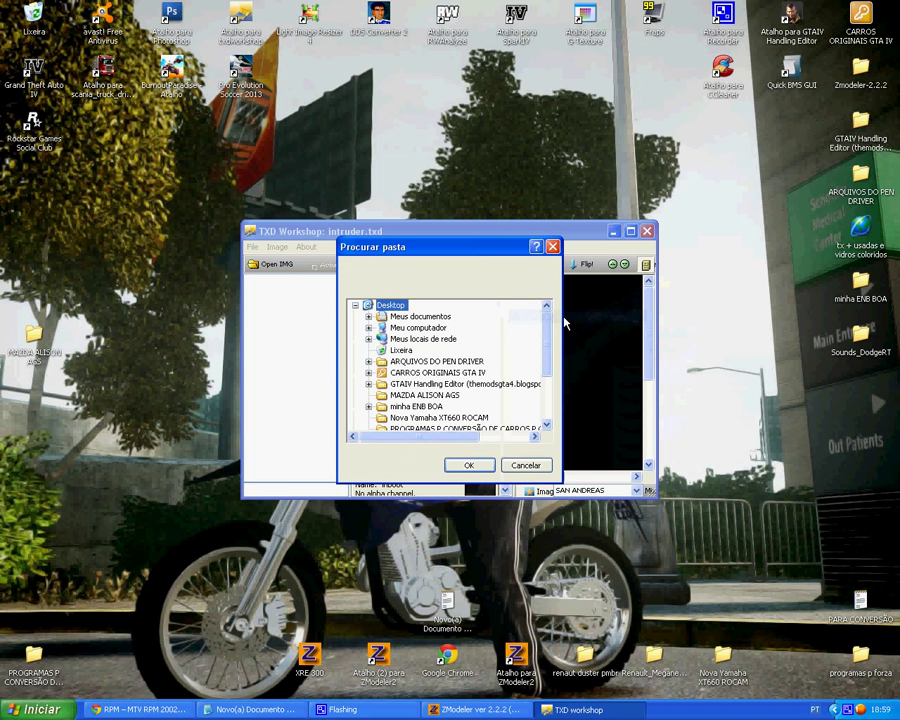
click(400, 396)
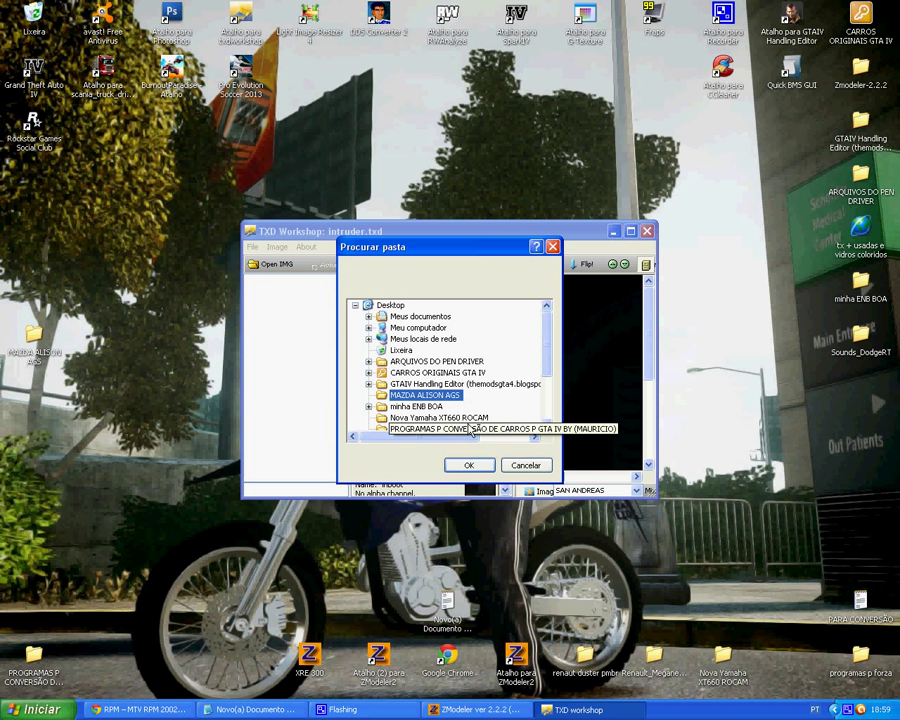
click(468, 466)
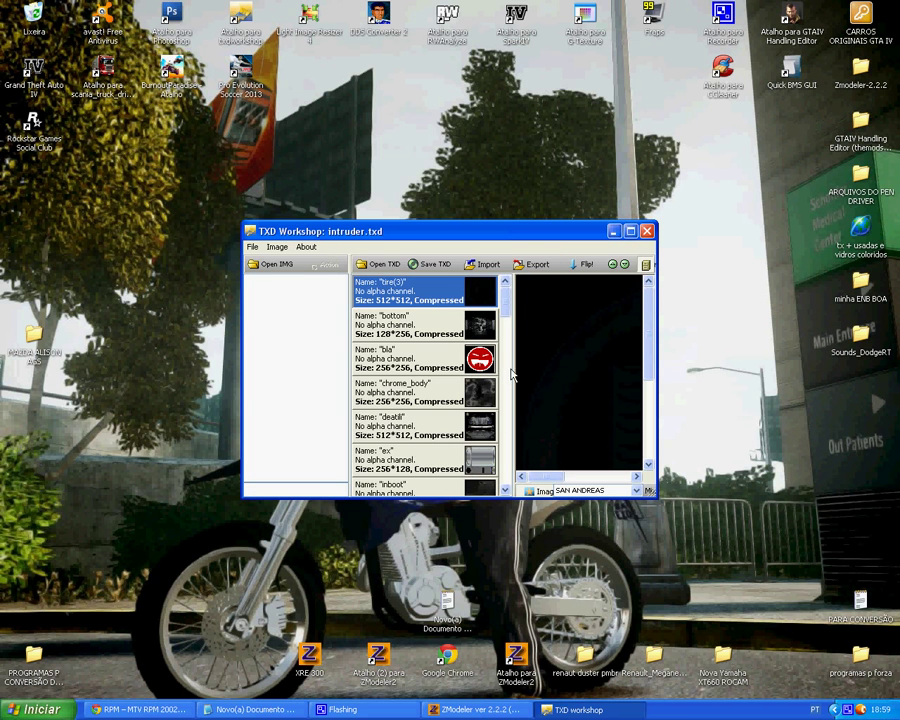
drag(507, 316, 508, 338)
click(647, 231)
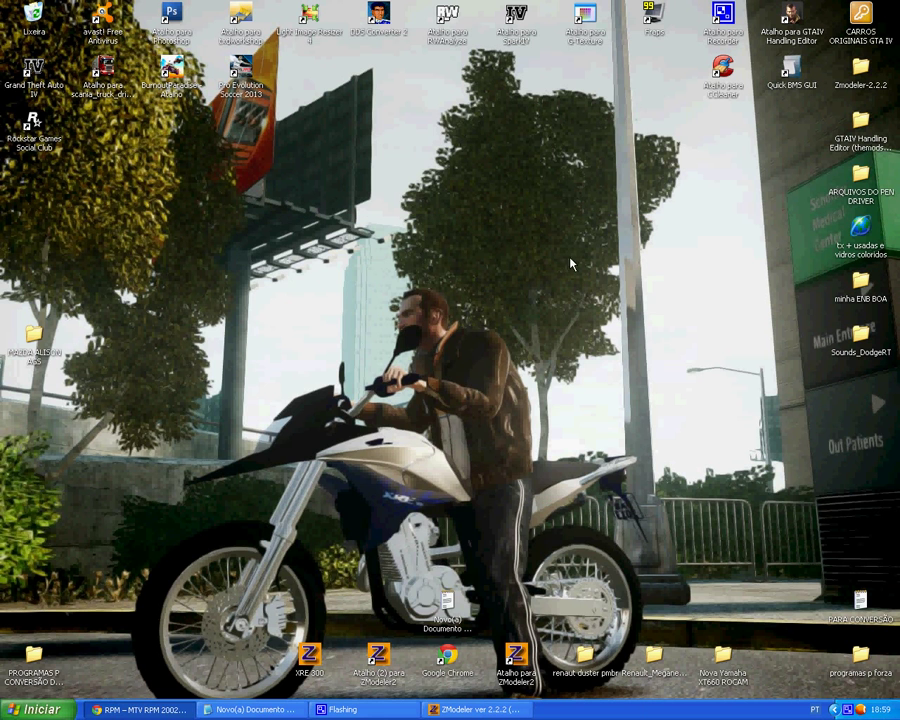
Look through the exported texture files in the MAZDA ALISON AGS folder, leaving the folder closed
double_click(34, 335)
scroll(311, 200, down, 10)
scroll(310, 257, up, 10)
click(613, 93)
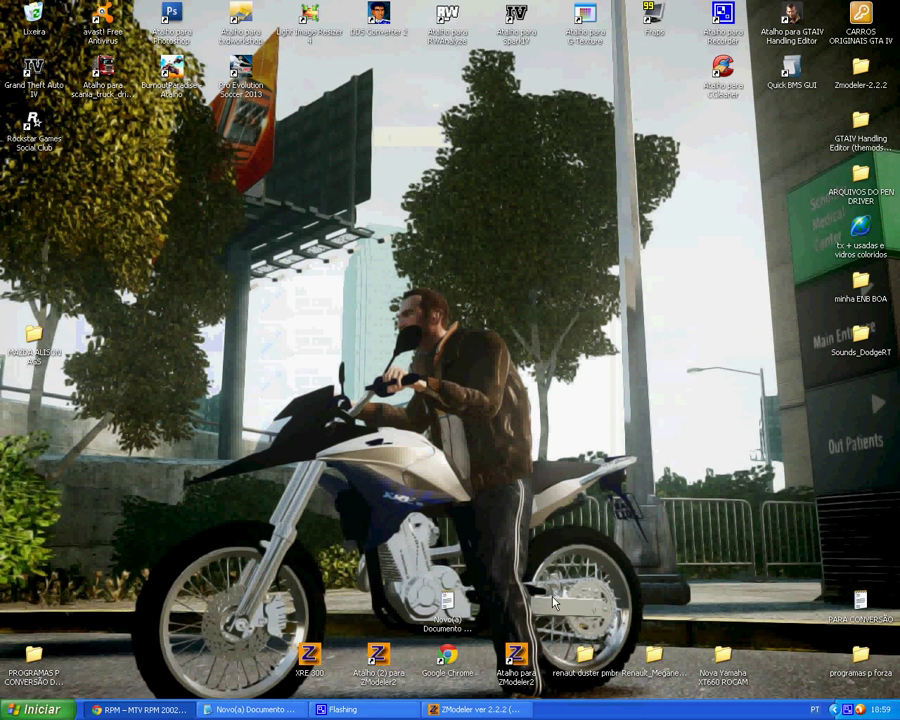
Switch to ZModeler and import intruder.dff from the MAZDA ALISON AGS folder on the desktop
click(509, 702)
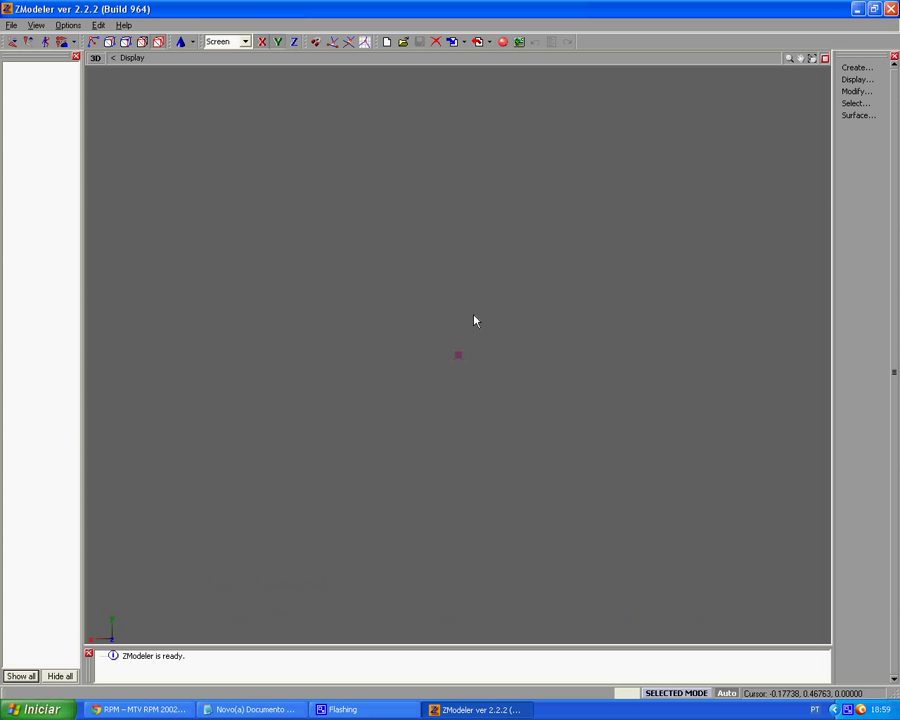
click(452, 41)
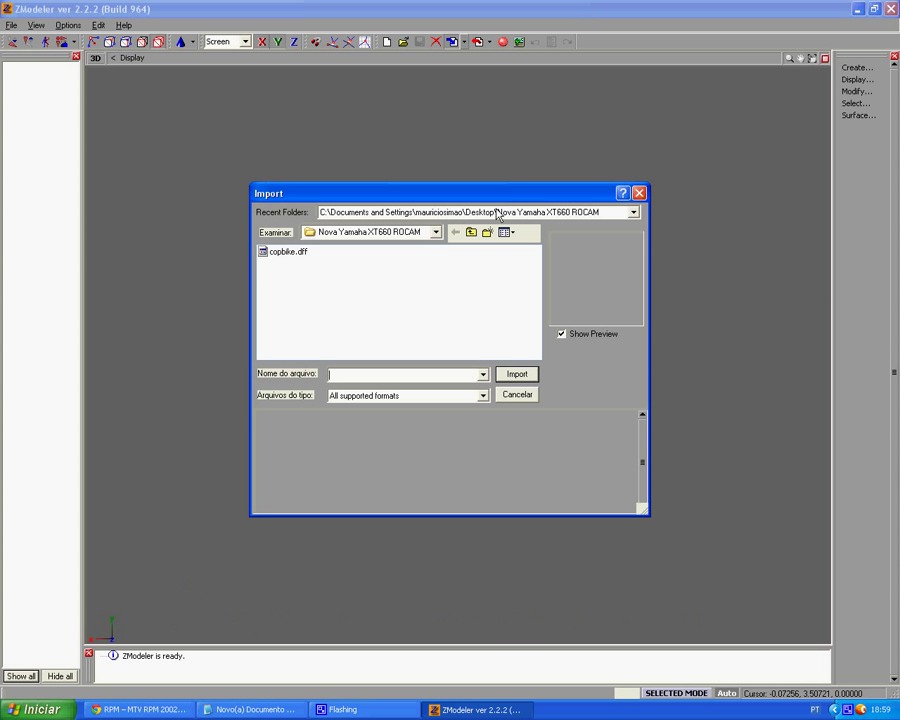
click(472, 232)
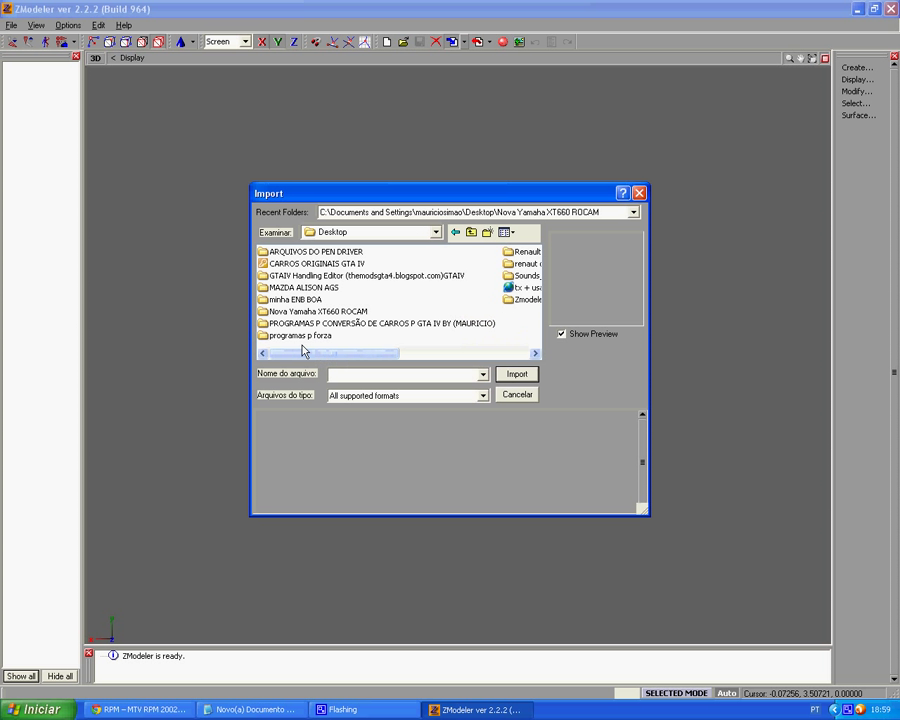
click(312, 290)
double_click(311, 291)
click(292, 252)
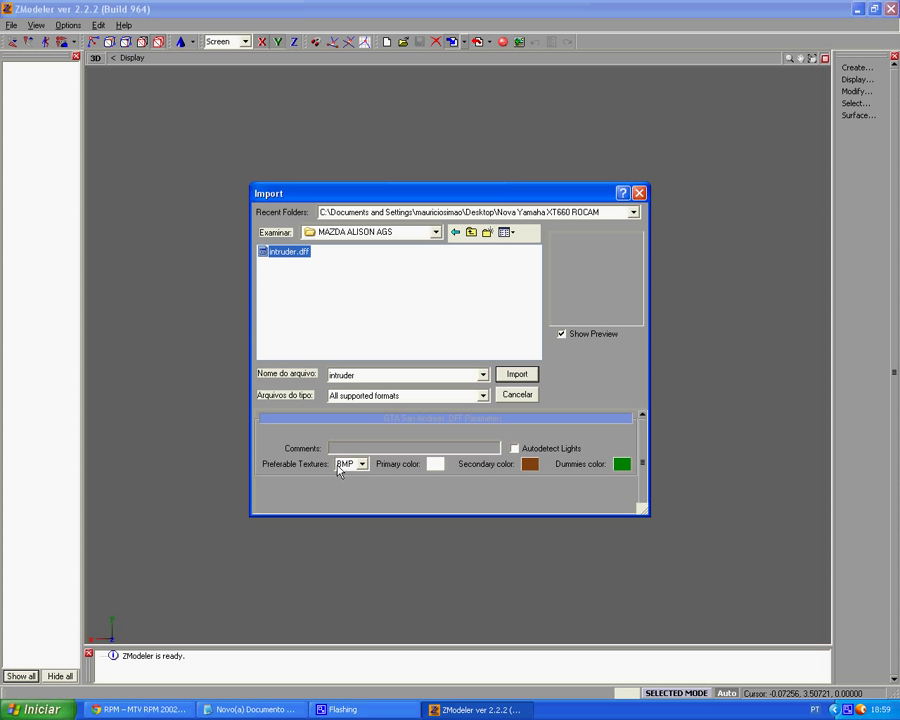
click(515, 375)
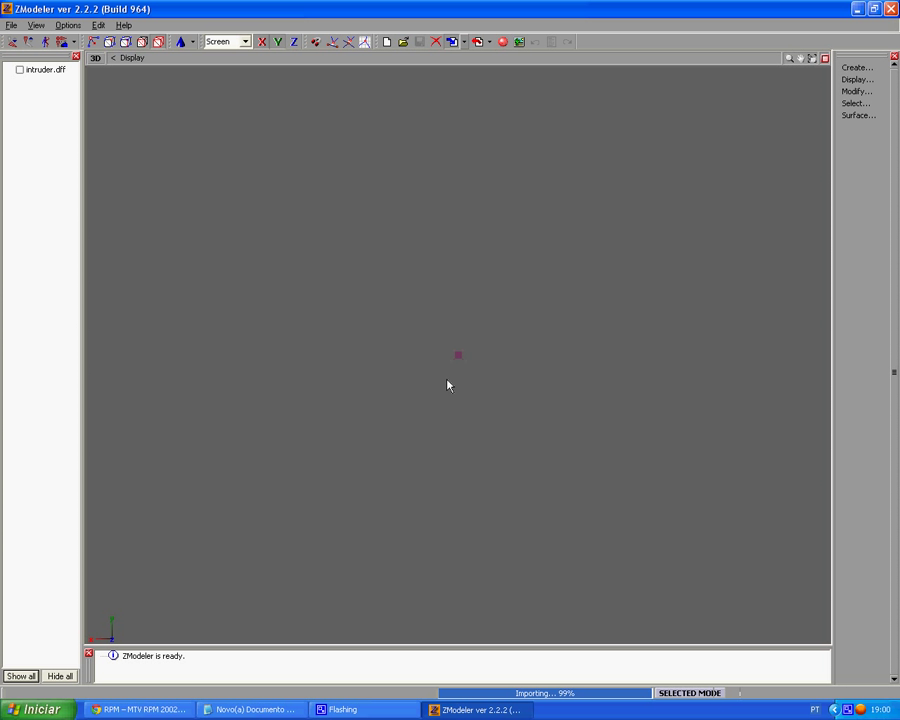
Widen the object hierarchy, expand intruder.dff and delete its Collision node
middle_drag(369, 388, 420, 410)
scroll(534, 404, up, 5)
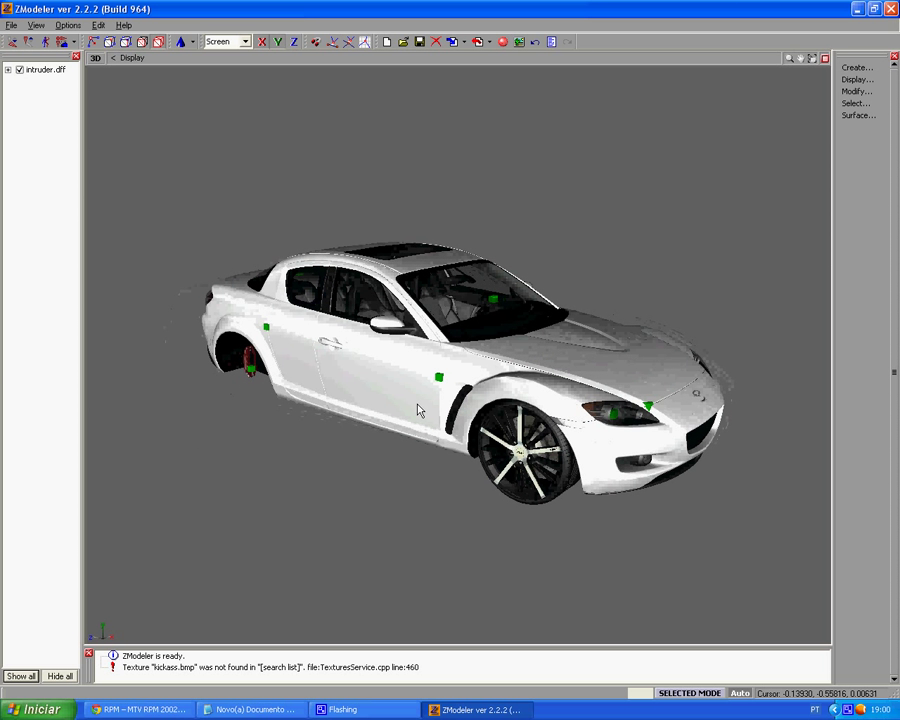
drag(83, 128, 147, 127)
click(10, 72)
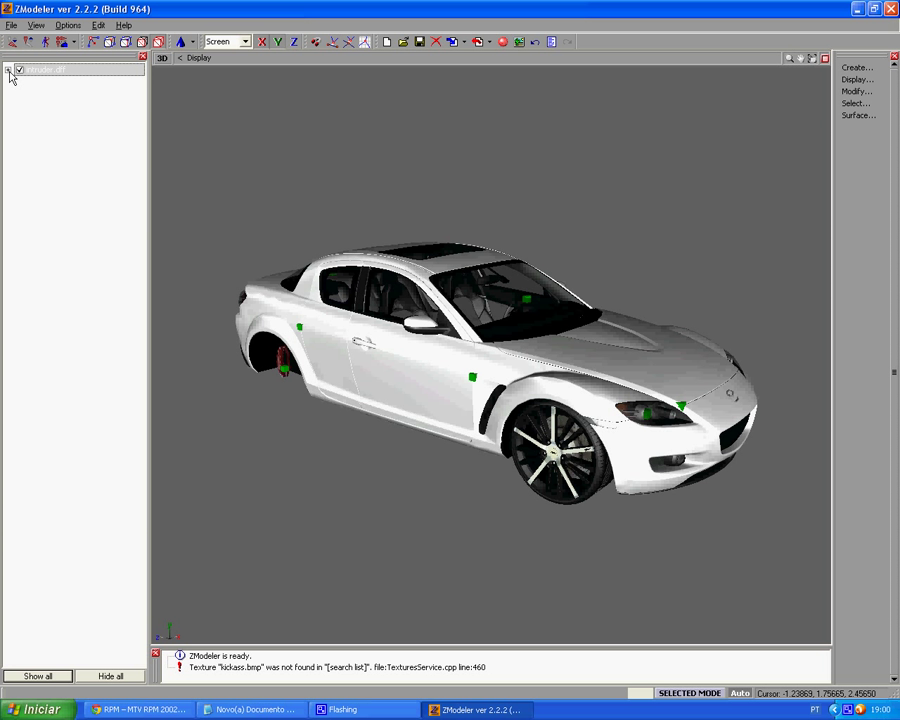
click(8, 70)
right_click(34, 95)
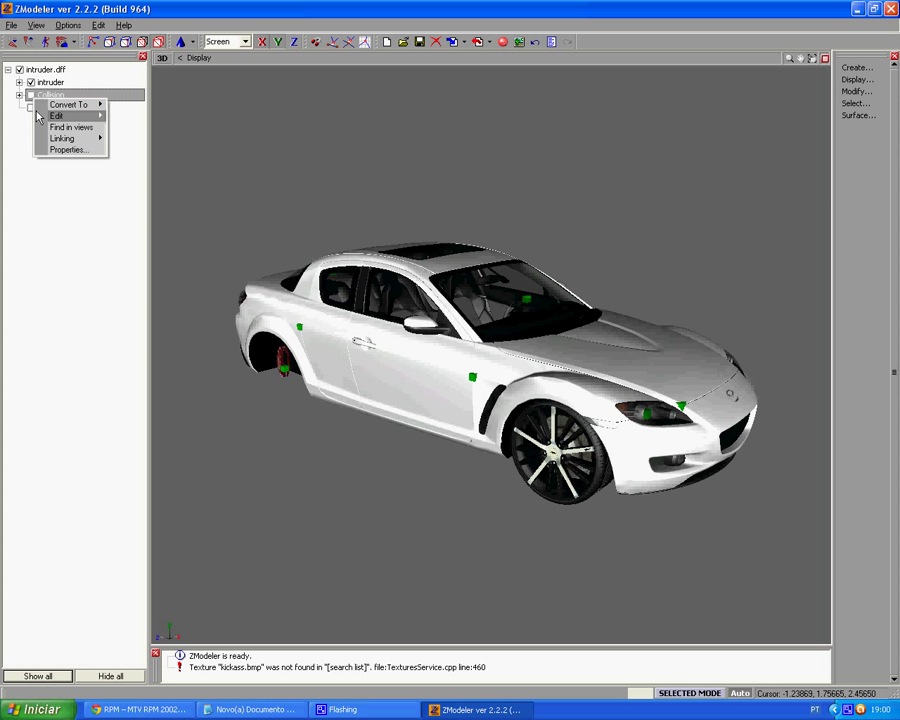
mouse_move(62, 116)
click(130, 116)
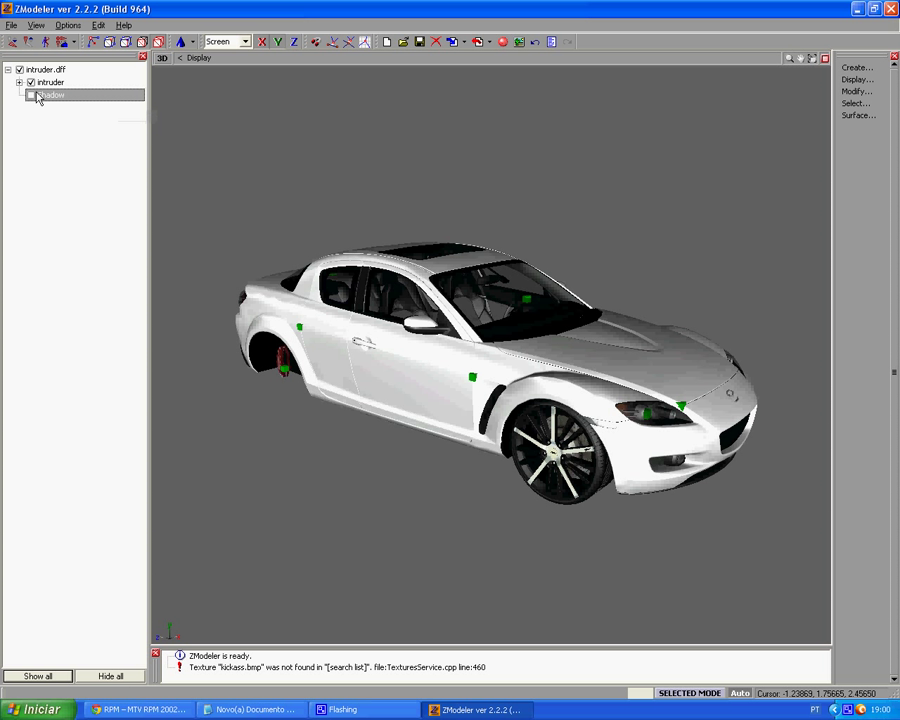
Delete the Shadow node from the hierarchy and expand the intruder node
right_click(37, 95)
click(130, 107)
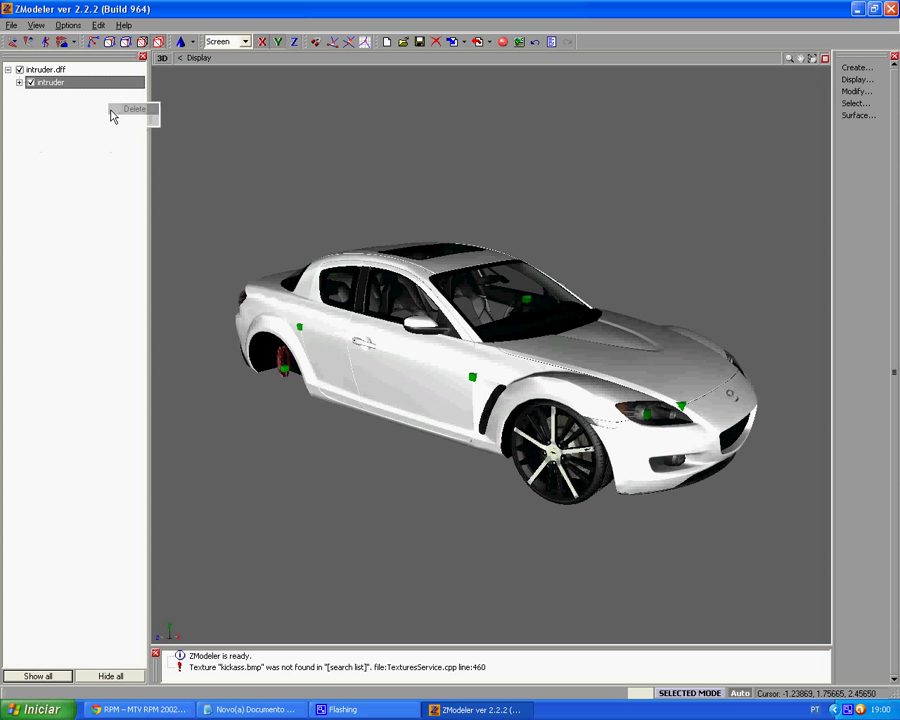
click(19, 82)
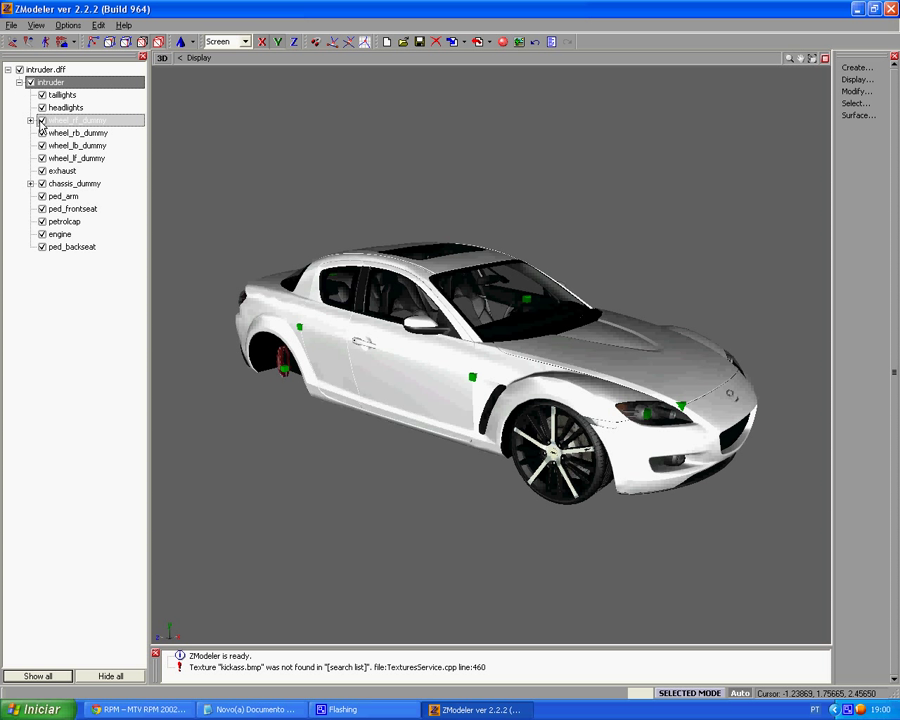
Hide wheel_rf_dummy and chassis_dummy, and move chassis_dummy with its parts out to the root of the hierarchy
click(42, 121)
click(42, 184)
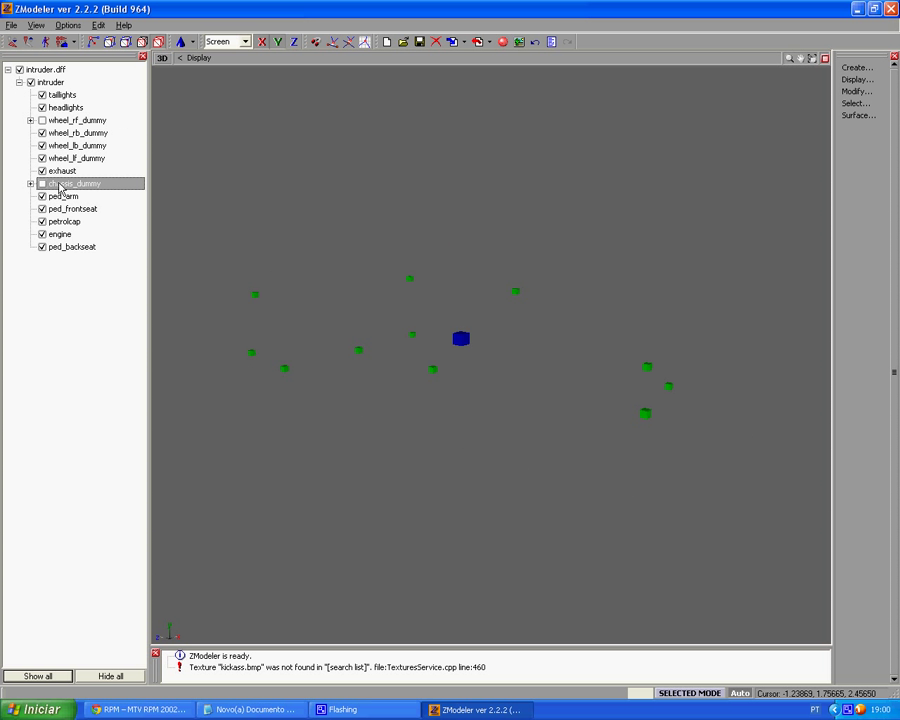
drag(60, 188, 4, 201)
Show and expand wheel_rf_dummy, and move its wheel object out to the hierarchy root
mouse_move(55, 121)
mouse_down()
mouse_move(55, 133)
mouse_move(46, 124)
mouse_up()
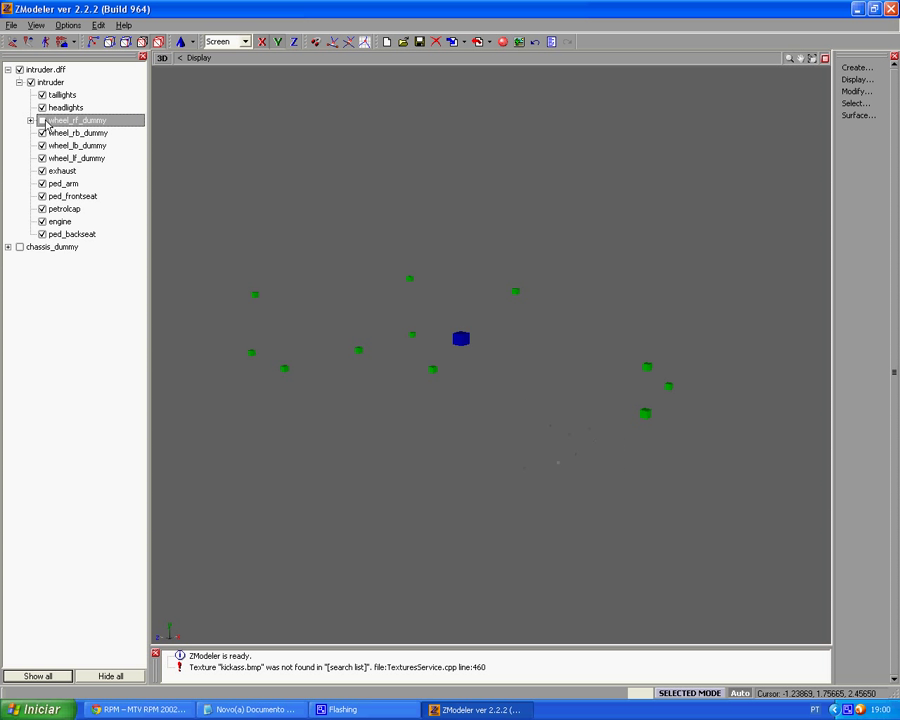
click(30, 120)
click(53, 133)
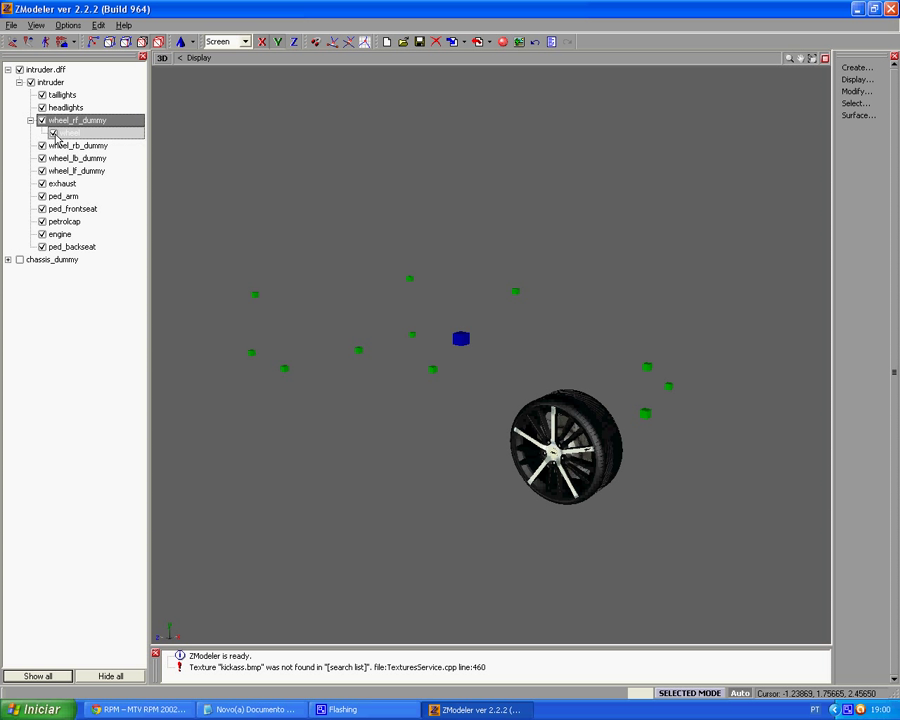
drag(67, 136, 26, 152)
Delete the intruder.dff node with all its remaining dummies
right_click(20, 70)
mouse_move(75, 79)
click(118, 76)
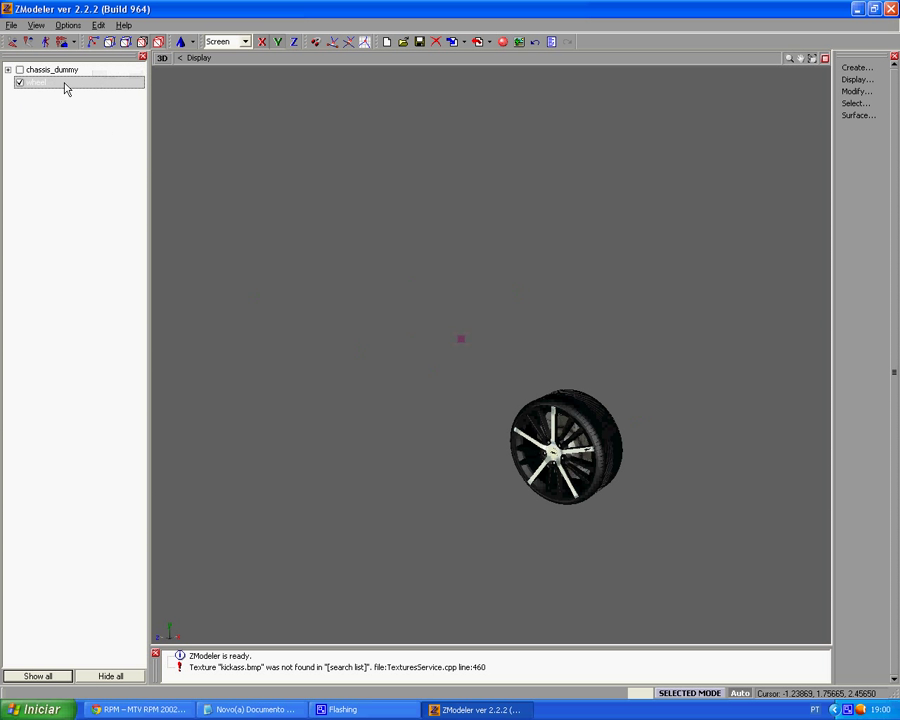
Hide the wheel, show and expand chassis_dummy, and hide every child from Tampão through svetlini
click(20, 83)
click(19, 69)
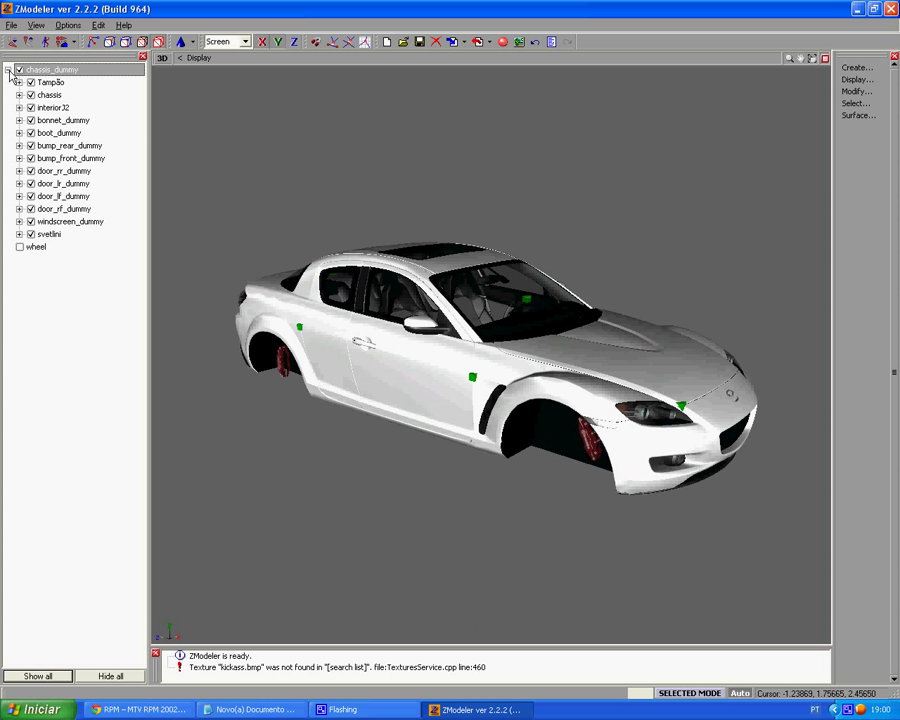
click(31, 83)
key(Down)
key(space)
key(Down)
key(space)
key(Down)
key(space)
key(Down)
key(space)
key(Down)
key(space)
key(Down)
key(space)
key(Down)
key(space)
key(Down)
key(space)
key(Down)
key(space)
key(Down)
key(space)
key(Down)
key(space)
key(Down)
key(space)
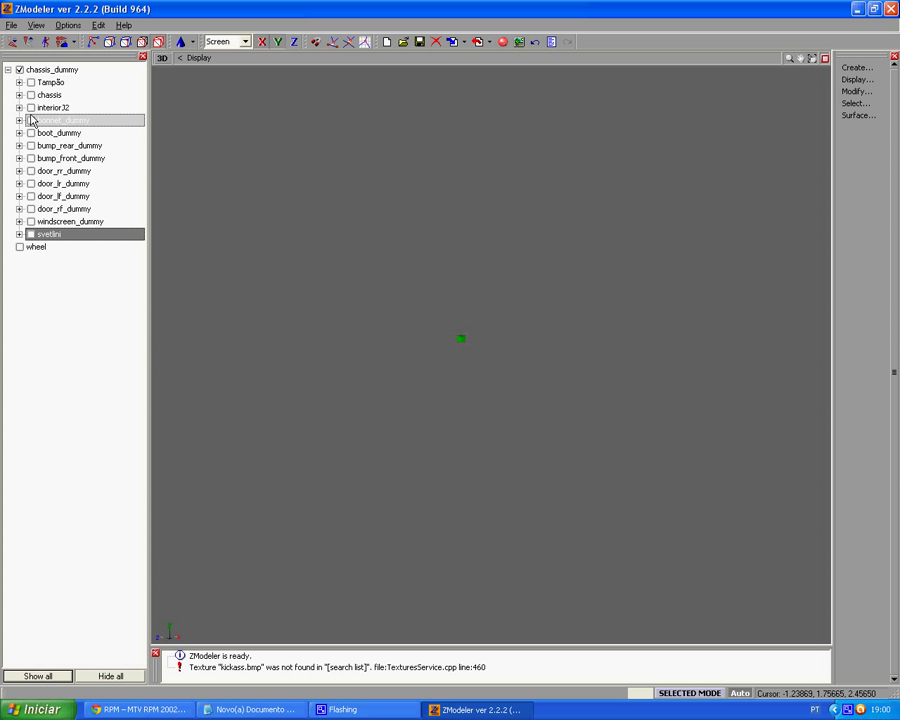
Show and expand Tampão alone and examine its speaker box parts in the 3D view
click(31, 82)
click(20, 82)
middle_drag(196, 209, 270, 206)
scroll(270, 206, up, 6)
middle_drag(355, 346, 402, 413)
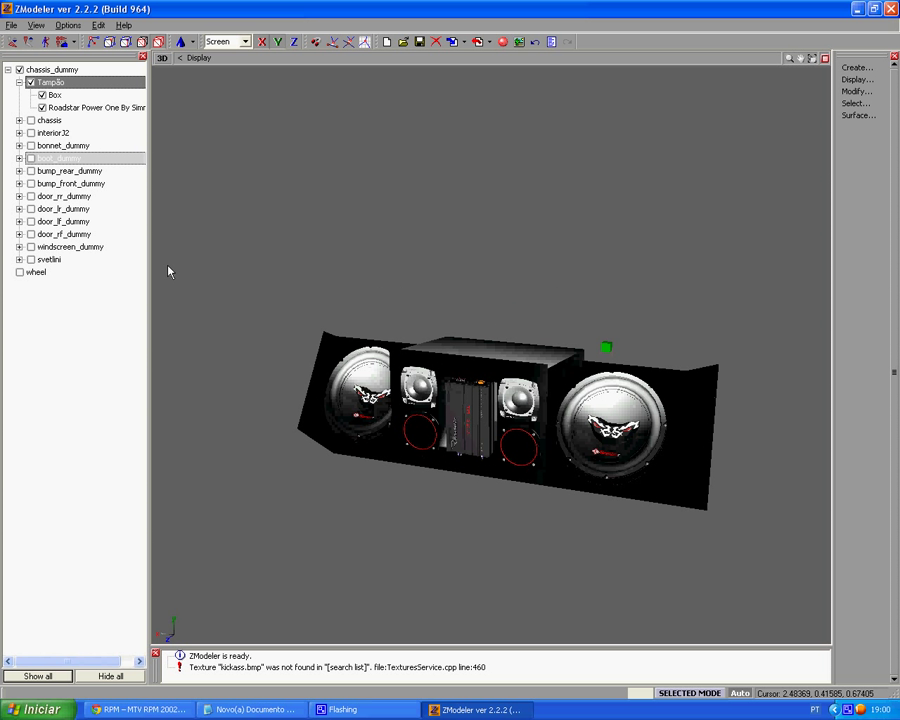
click(47, 108)
click(43, 95)
click(43, 95)
click(20, 83)
click(20, 83)
click(20, 83)
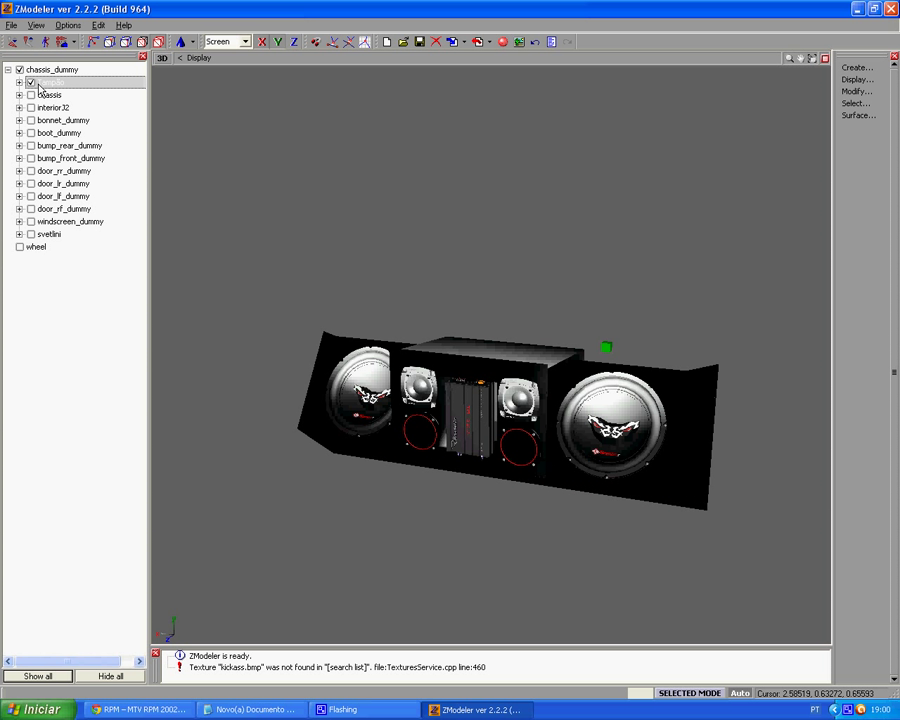
Rename the Tampão object as SOM, hide it and collapse its branch
double_click(43, 84)
text(SOM)
key(Return)
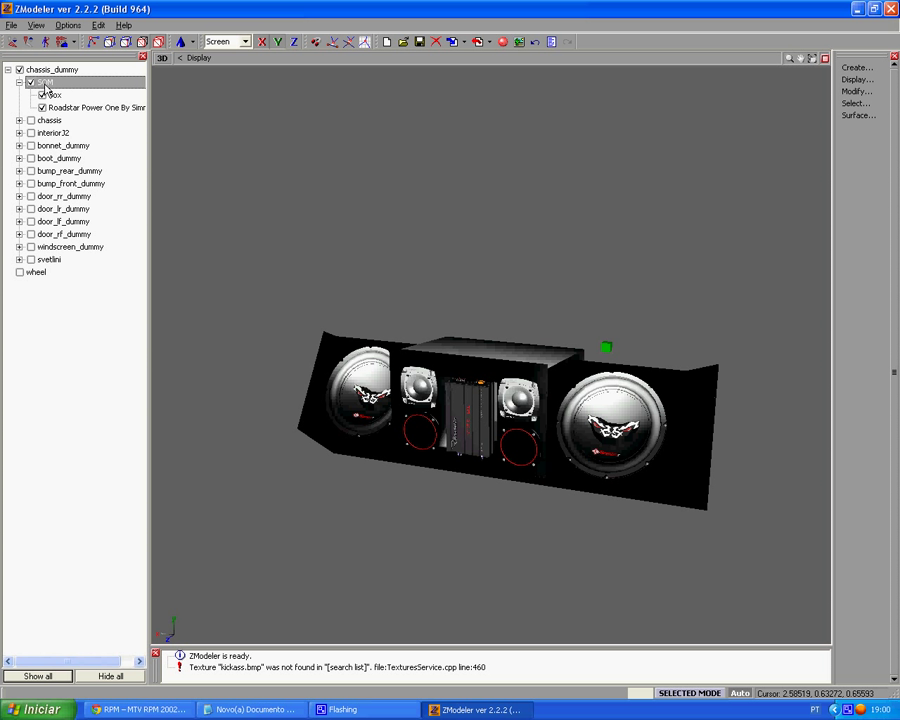
key(space)
key(Left)
Show and expand chassis, and move ug_nitro, caliper and chassis out to the hierarchy root
key(Down)
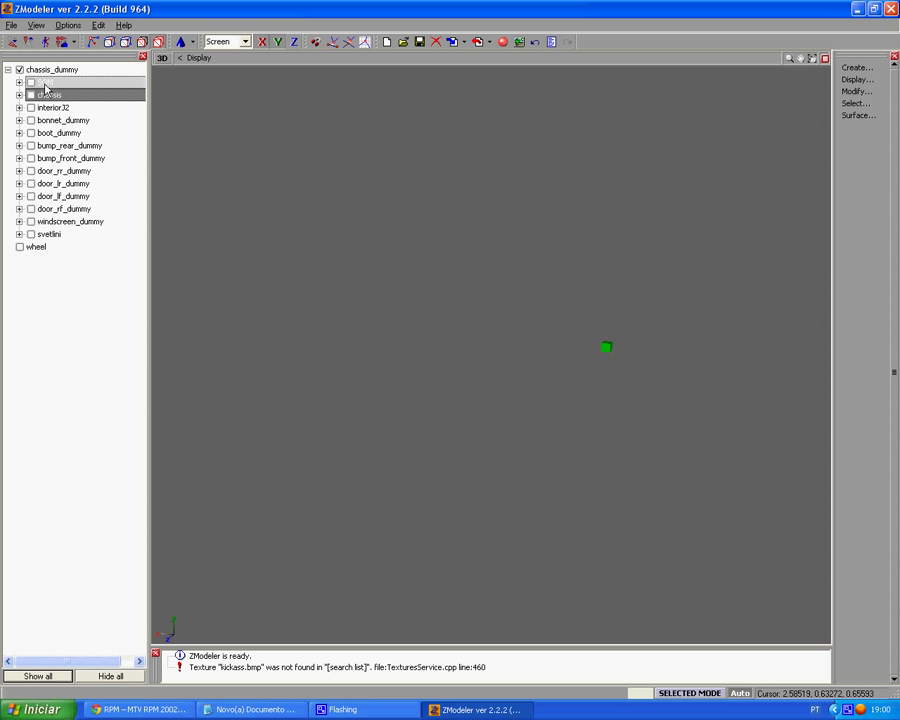
key(space)
key(Right)
scroll(264, 260, down, 3)
middle_drag(264, 260, 322, 328)
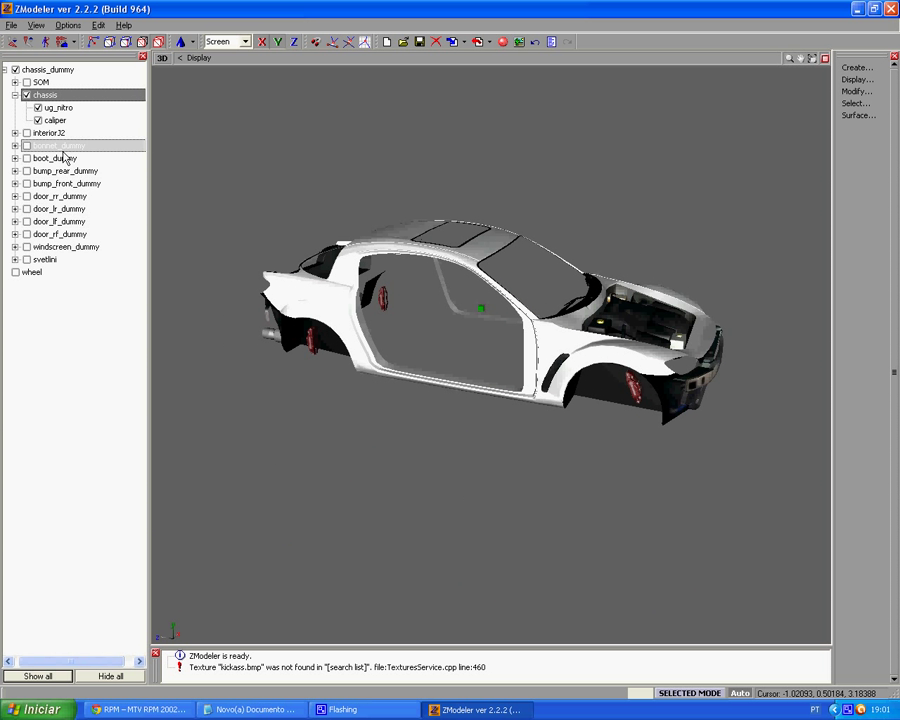
drag(60, 107, 3, 112)
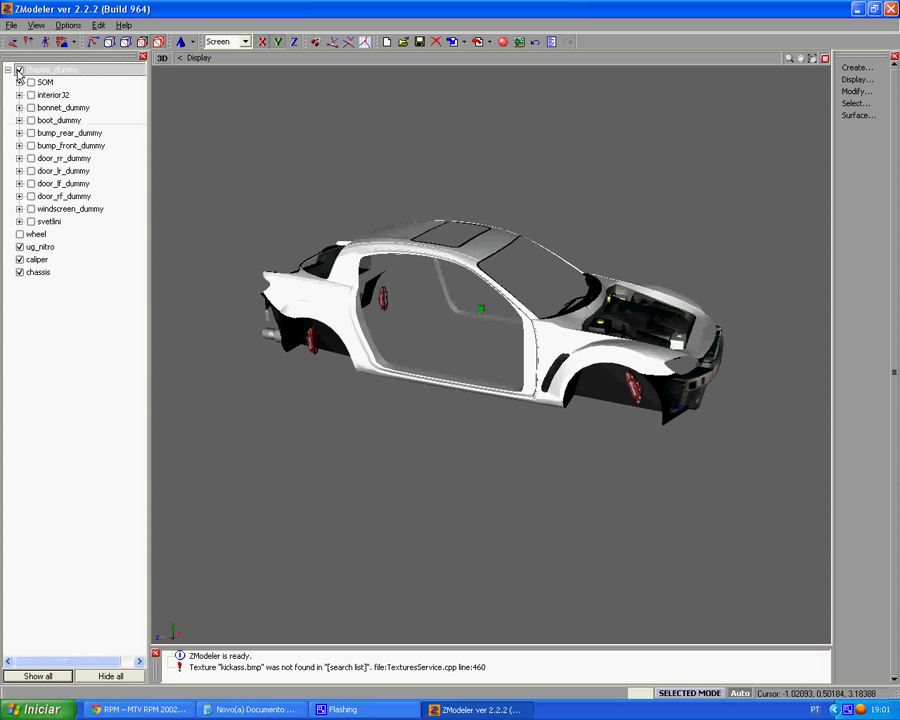
Hide chassis_dummy and the separated chassis and caliper objects
click(19, 70)
click(19, 272)
click(19, 259)
click(19, 259)
click(20, 260)
Hide the ug_nitro object and delete it from the hierarchy
click(22, 247)
right_click(22, 250)
mouse_move(50, 253)
click(115, 251)
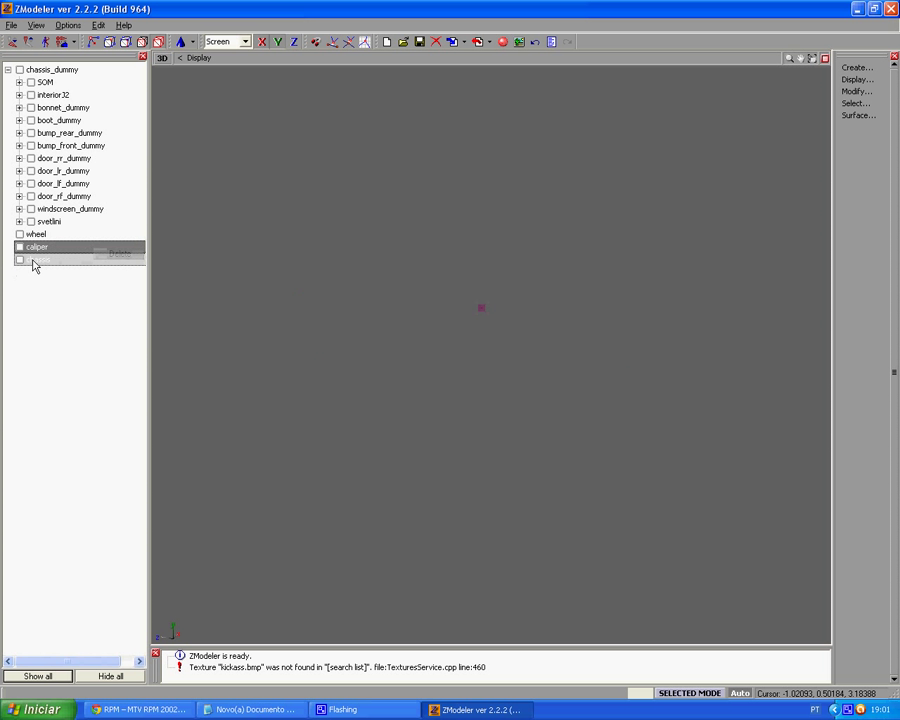
Check the caliper and chassis parts, rename chassis as bodyshell_L0 and hide it
click(20, 247)
click(19, 247)
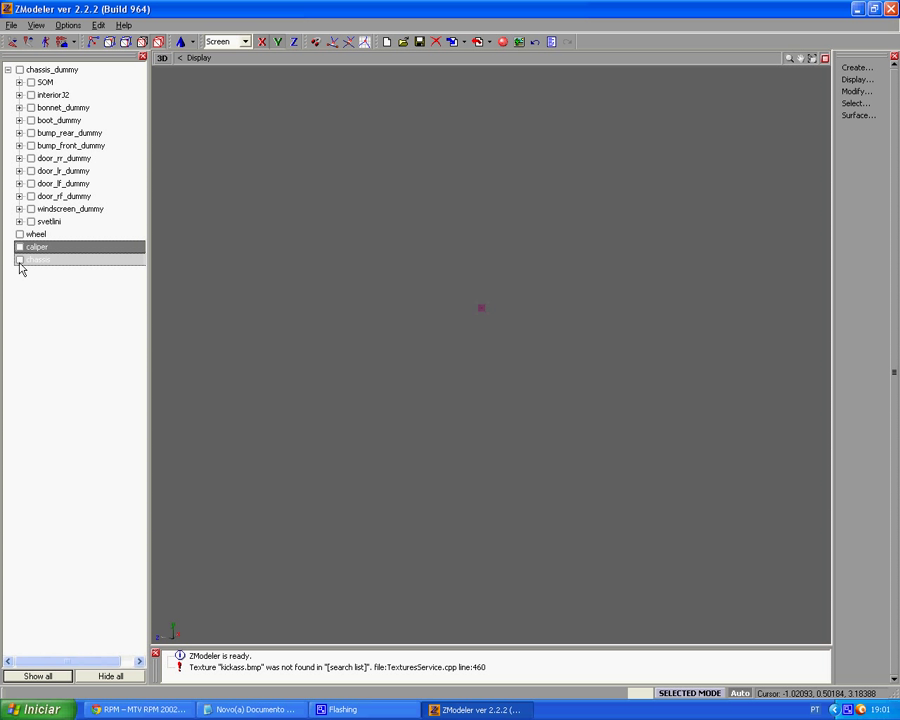
click(19, 259)
click(19, 260)
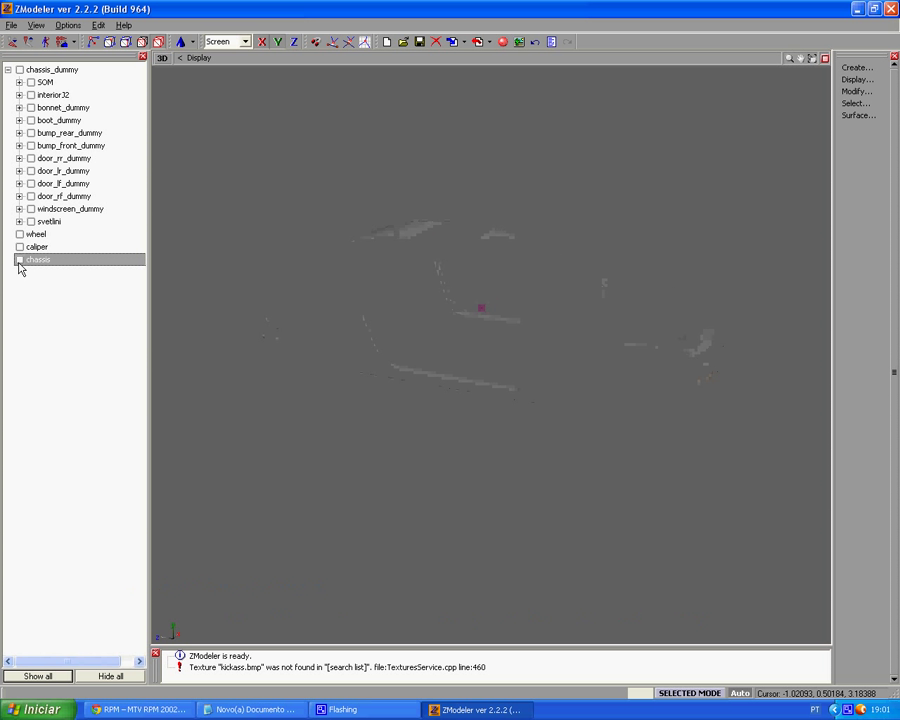
click(44, 262)
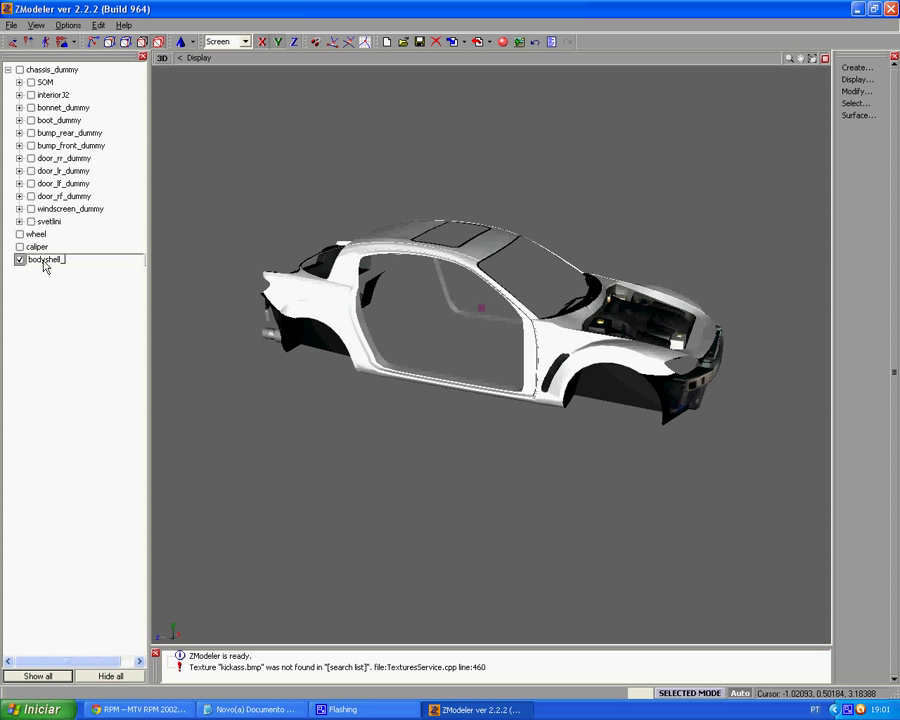
key(Return)
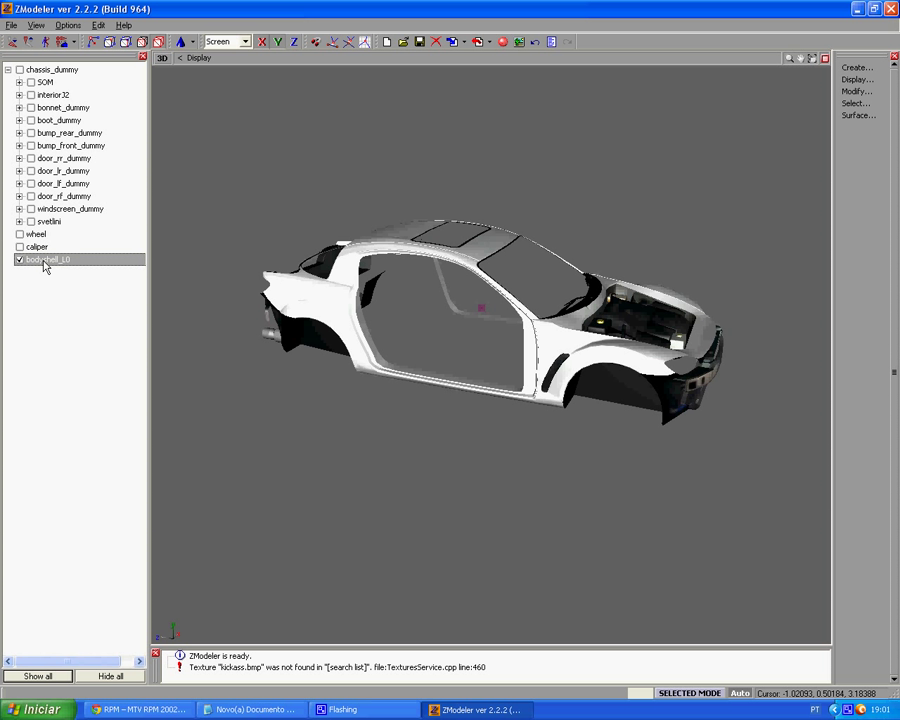
key(space)
key(Up)
key(space)
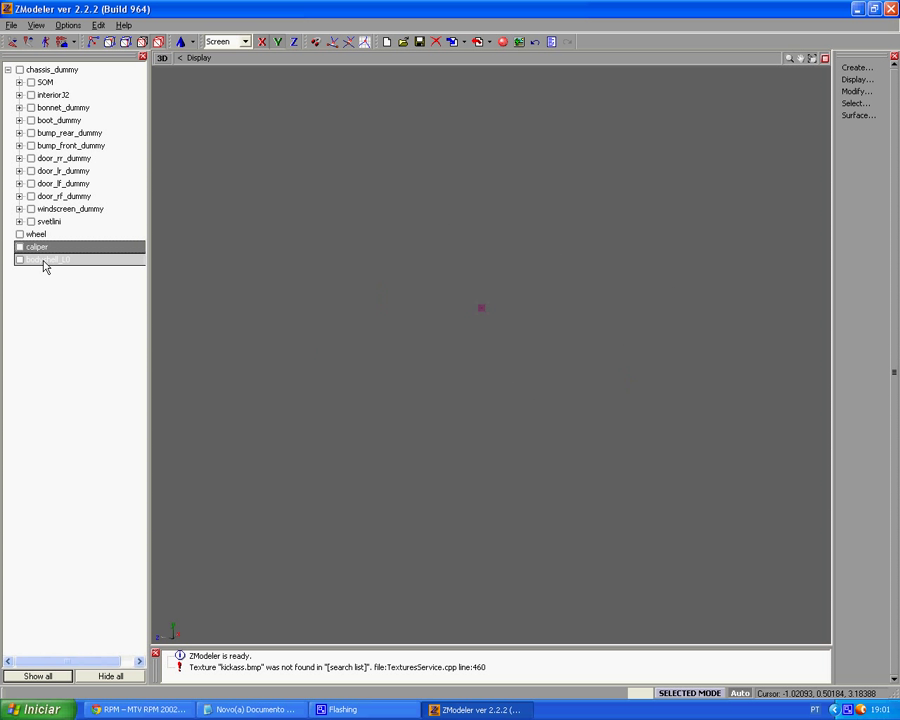
key(Up)
key(Up)
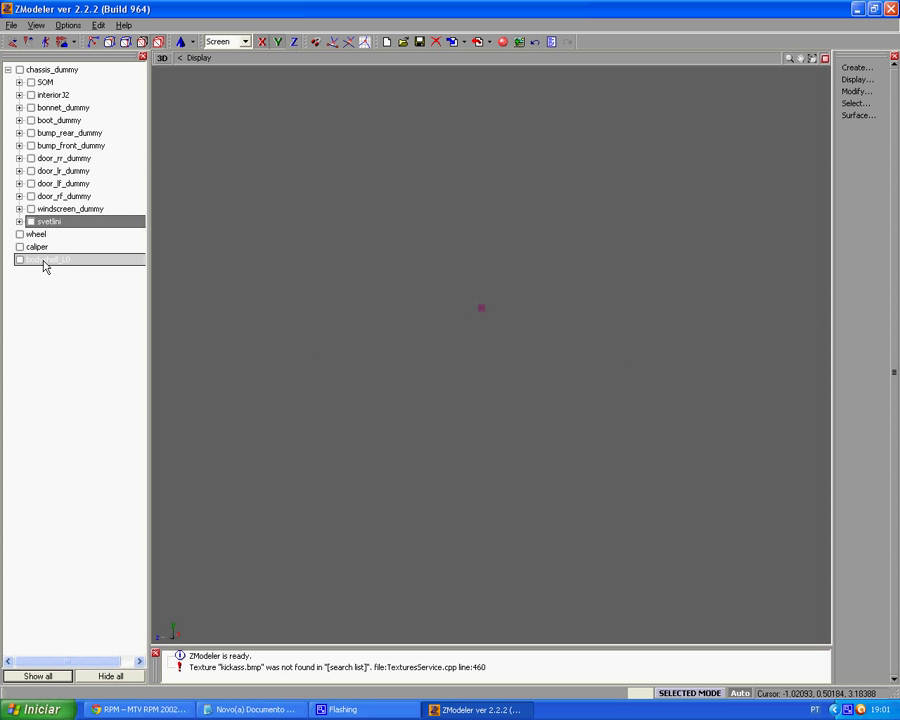
Show chassis_dummy and interiorJ2, and move glass, kapak and interiorJ2 out to the hierarchy root
click(31, 95)
click(22, 95)
click(19, 69)
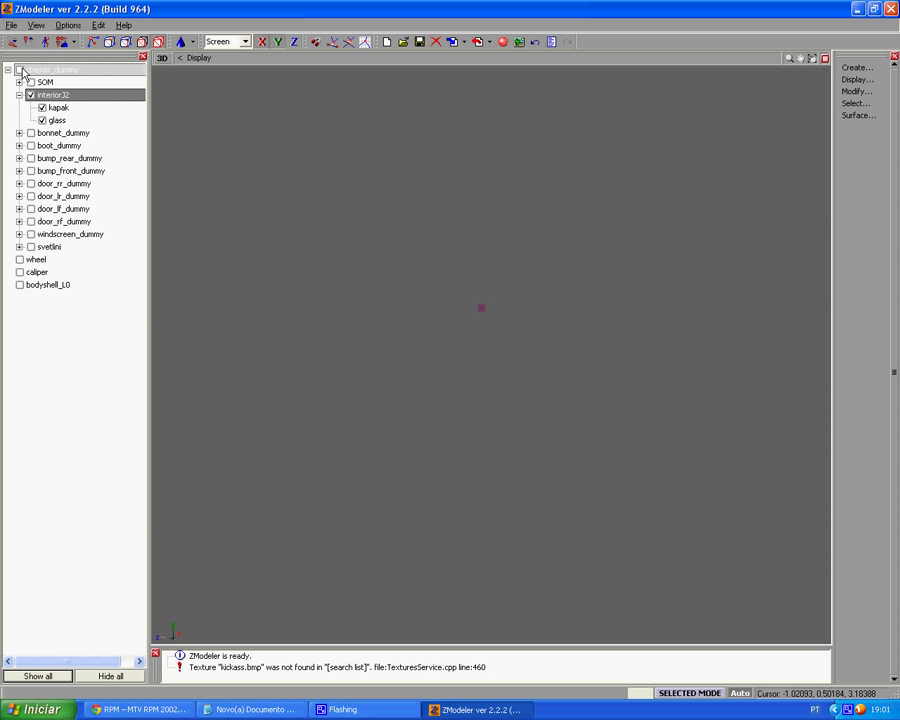
middle_drag(327, 268, 370, 343)
click(42, 121)
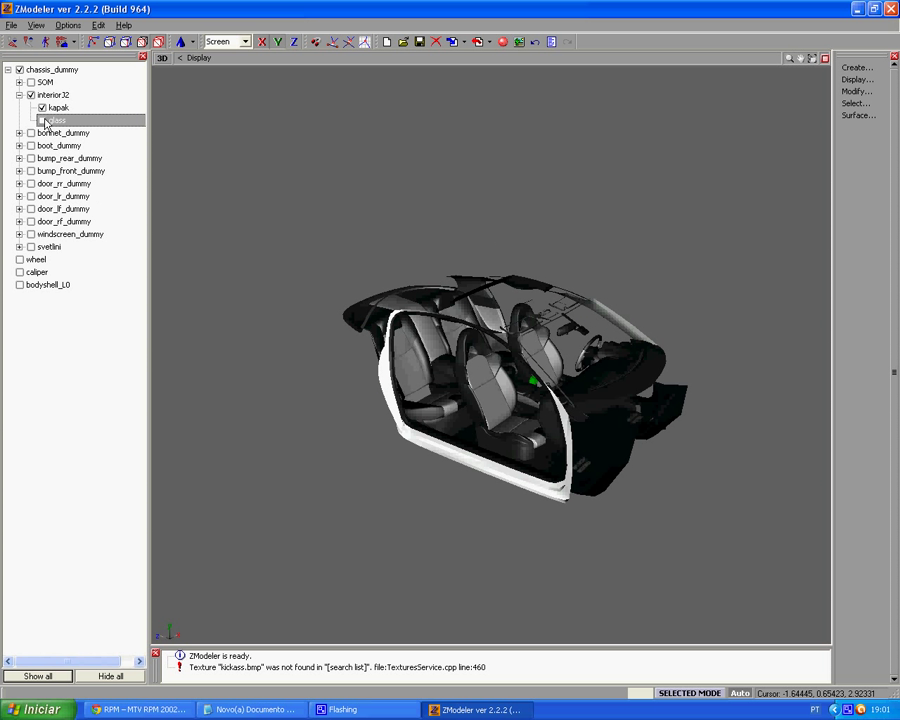
drag(58, 124, 8, 92)
click(46, 97)
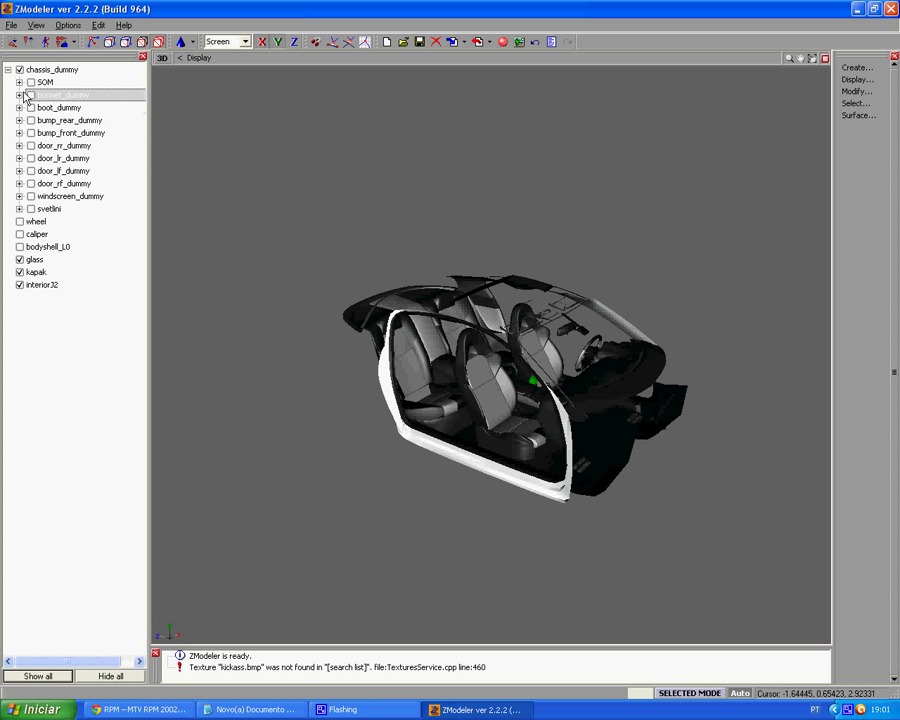
Isolate the kapak and glass objects and examine their shapes from several angles
click(30, 272)
click(20, 260)
click(20, 272)
click(21, 284)
click(21, 273)
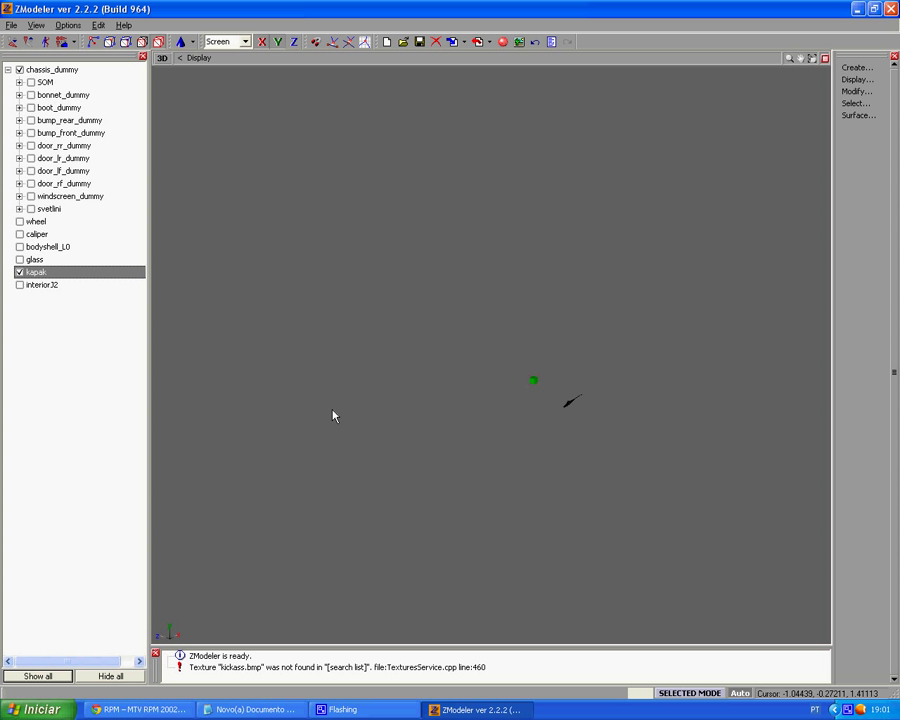
mouse_move(366, 410)
middle_down()
mouse_move(387, 411)
mouse_move(525, 331)
mouse_move(542, 389)
mouse_move(445, 317)
mouse_move(397, 340)
middle_up()
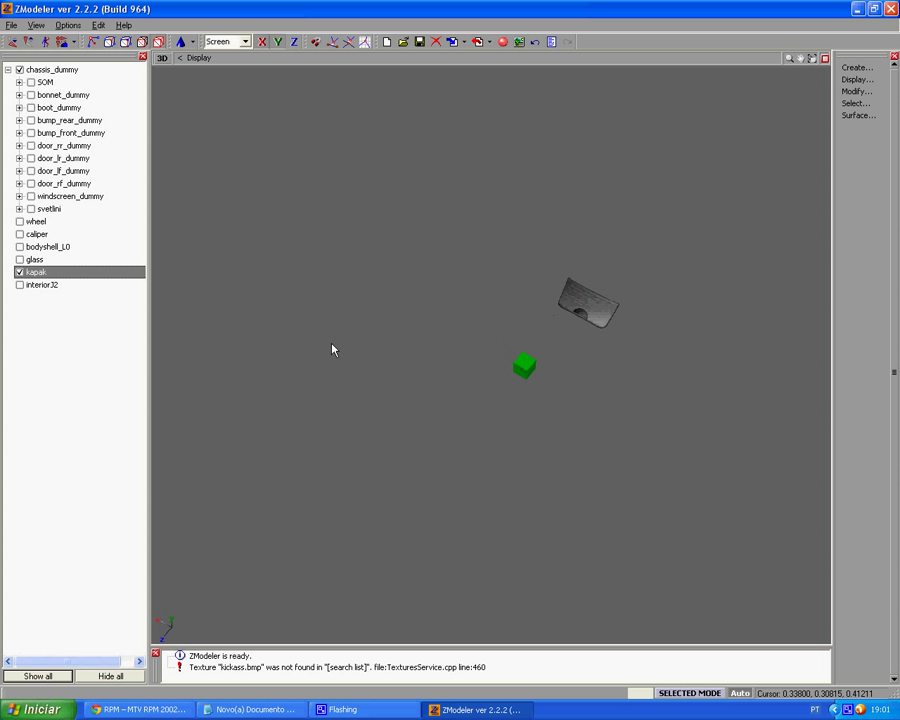
click(19, 259)
middle_drag(285, 313, 291, 283)
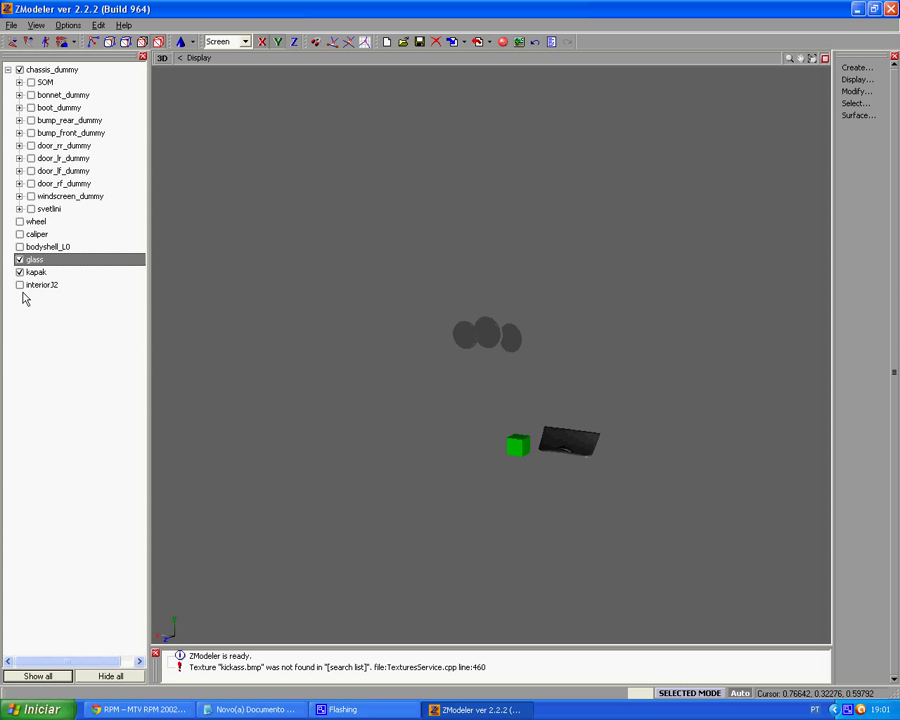
Show interiorJ2 and examine the dashboard closely, toggling interiorJ2 and kapak to see which parts they cover
click(19, 285)
middle_drag(275, 412, 519, 305)
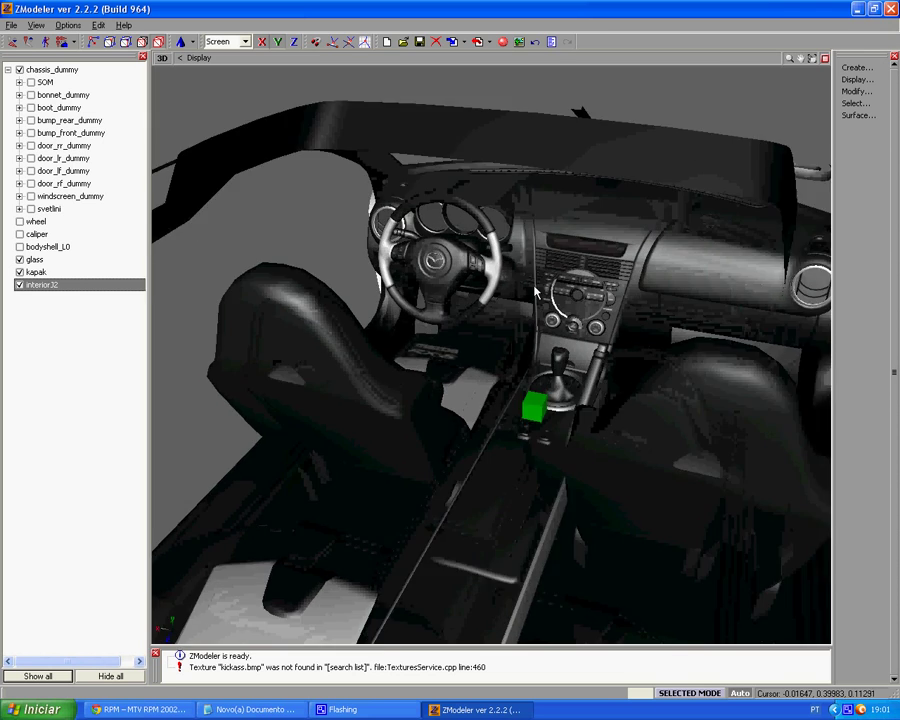
scroll(536, 293, up, 6)
scroll(418, 305, up, 3)
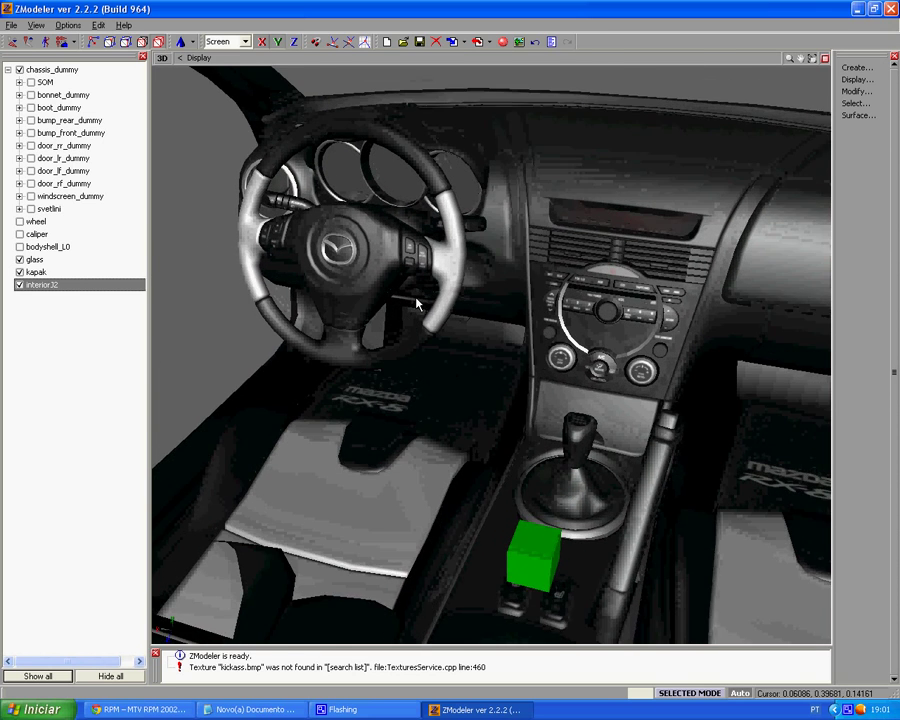
middle_drag(416, 298, 417, 293)
click(21, 286)
click(21, 286)
click(20, 272)
click(20, 272)
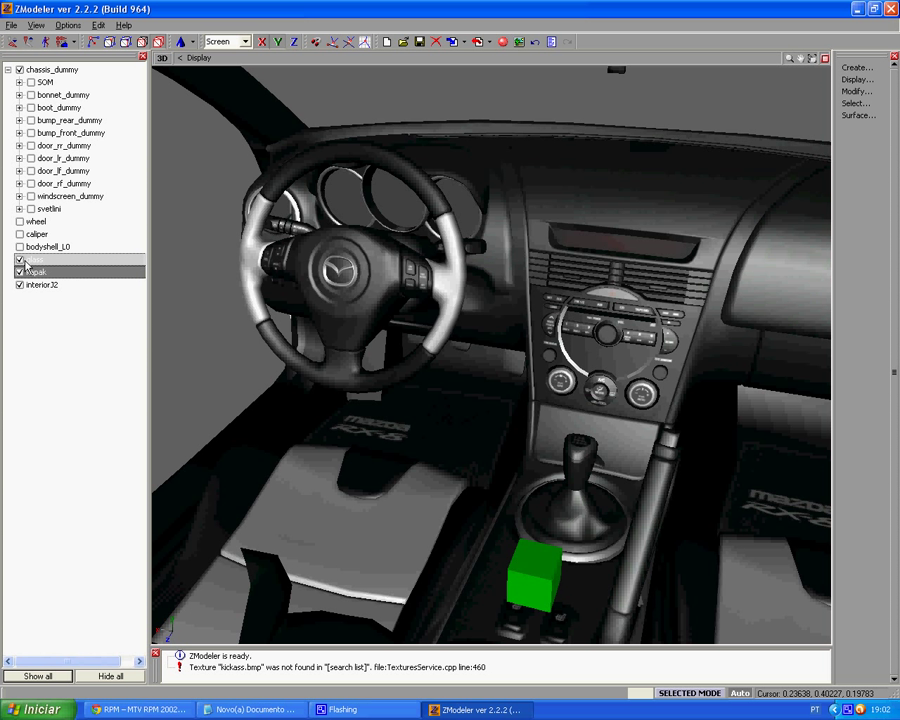
Hide the glass object covering the instrument gauges and delete it
click(20, 260)
right_click(27, 265)
mouse_move(50, 278)
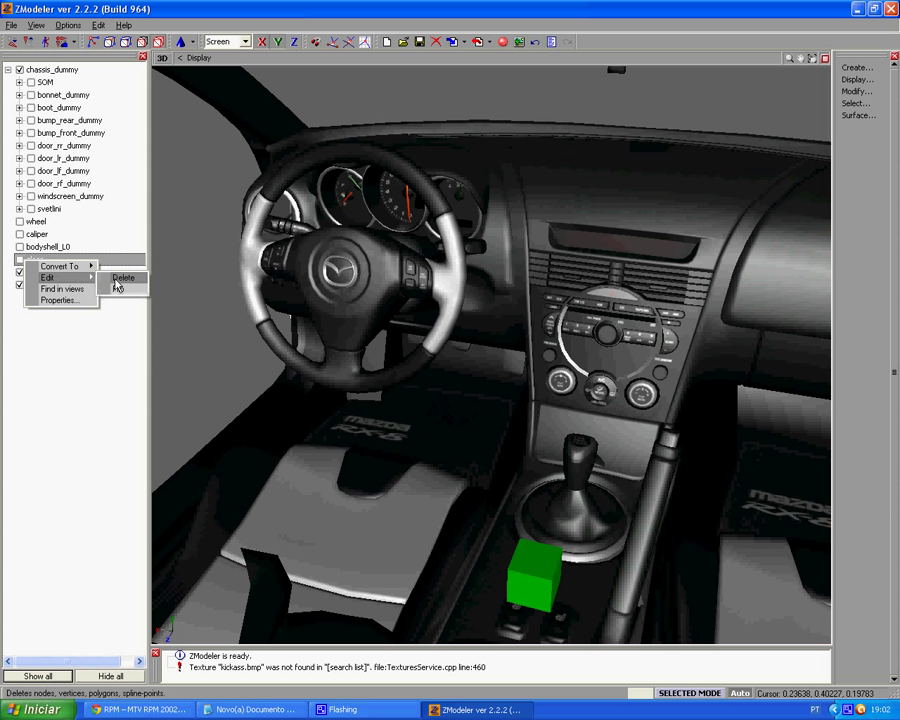
click(120, 274)
Check where kapak sits in the car interior, and hide interiorJ2 to isolate it
click(19, 260)
click(19, 260)
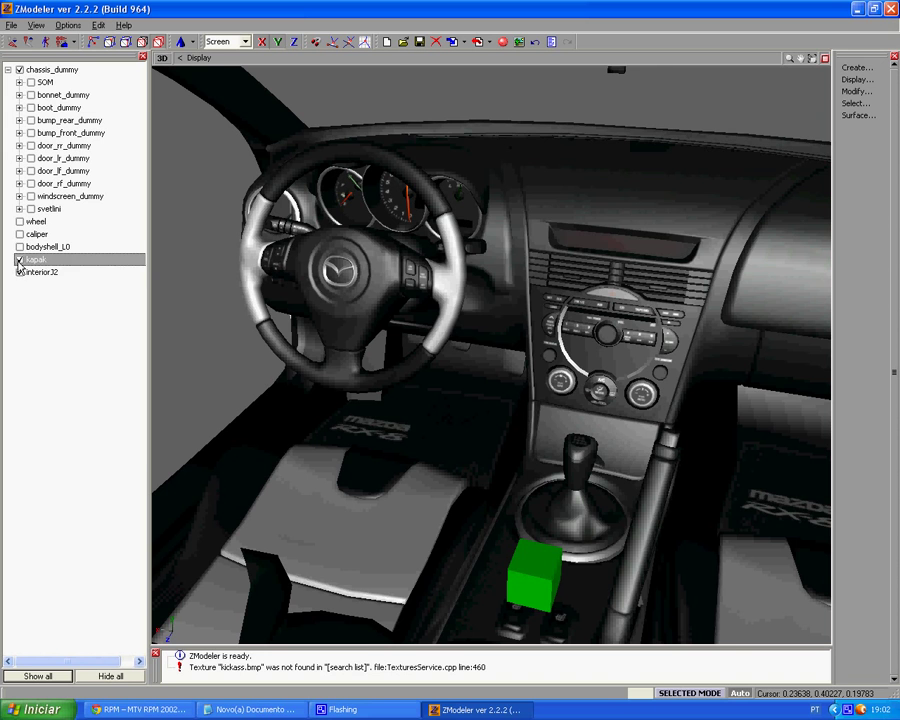
scroll(489, 403, down, 1)
scroll(490, 408, down, 10)
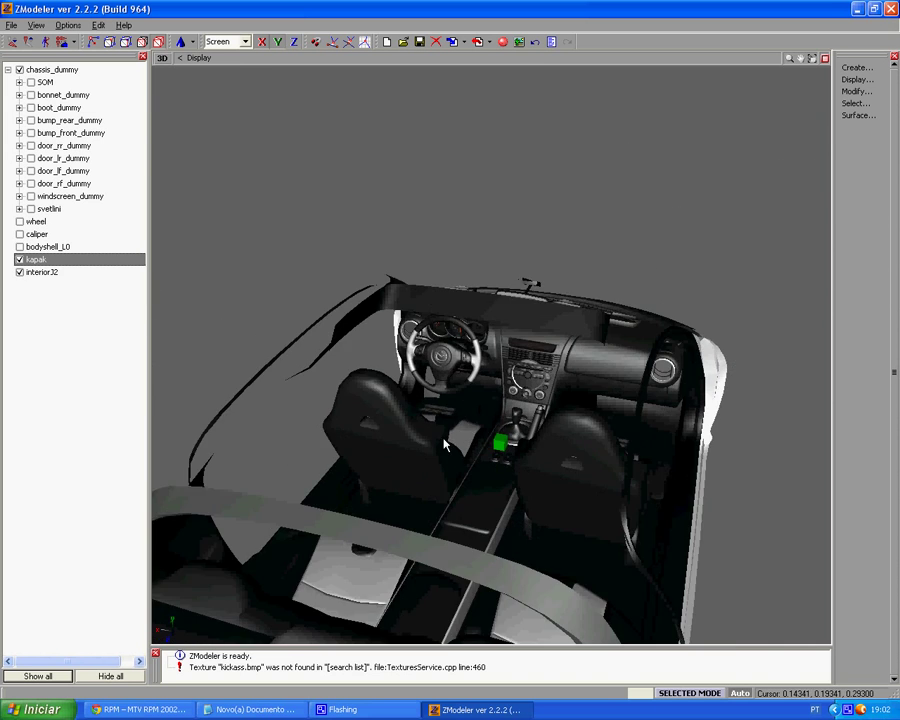
middle_drag(510, 403, 474, 409)
scroll(466, 394, down, 2)
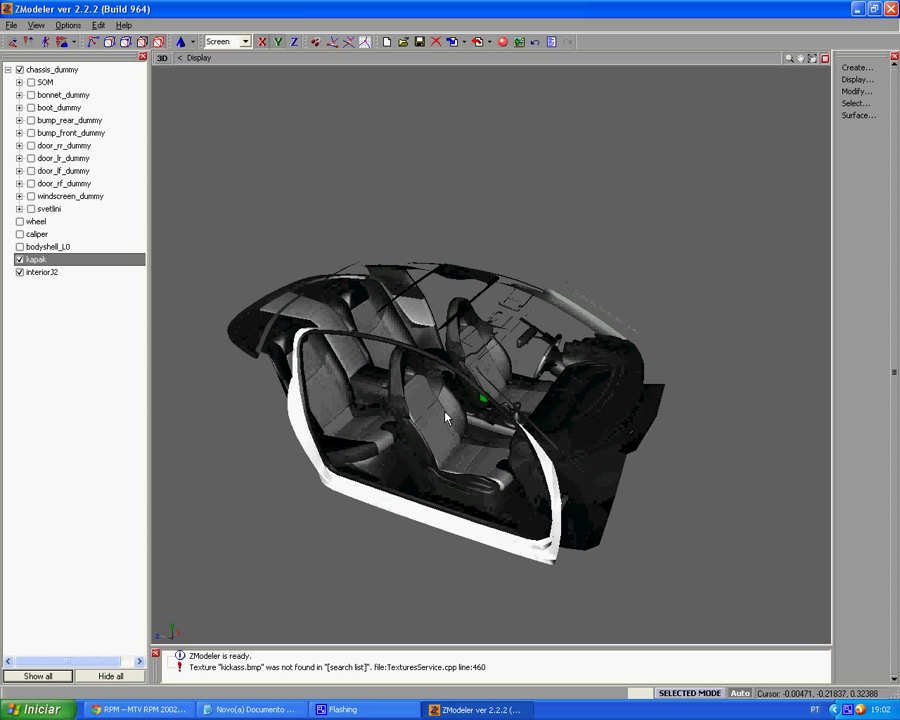
click(20, 273)
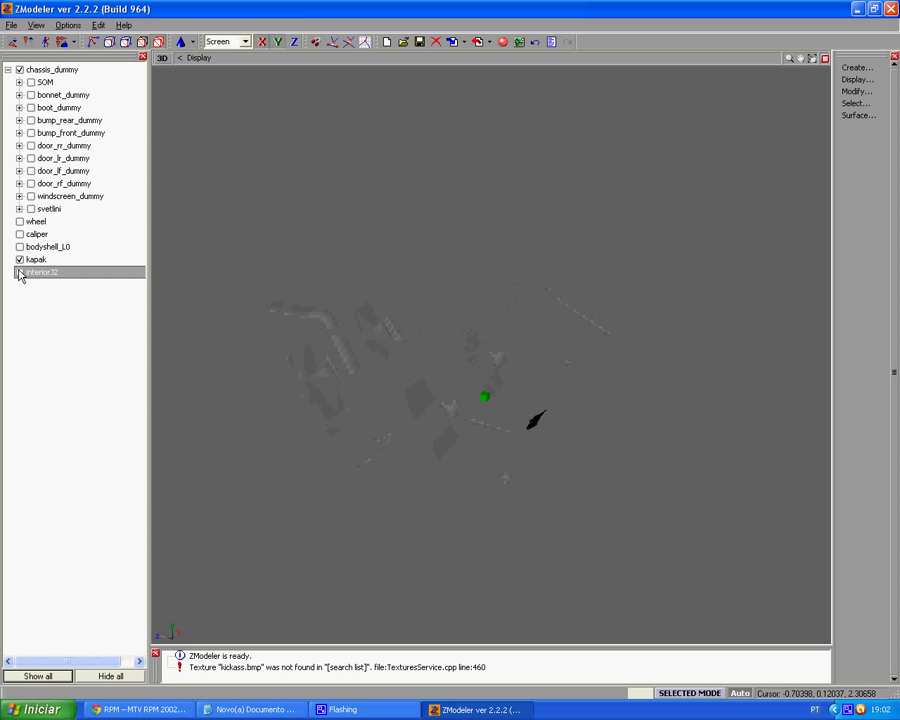
Rename the interior object below kapak as chassi_L0 and make it visible
click(38, 273)
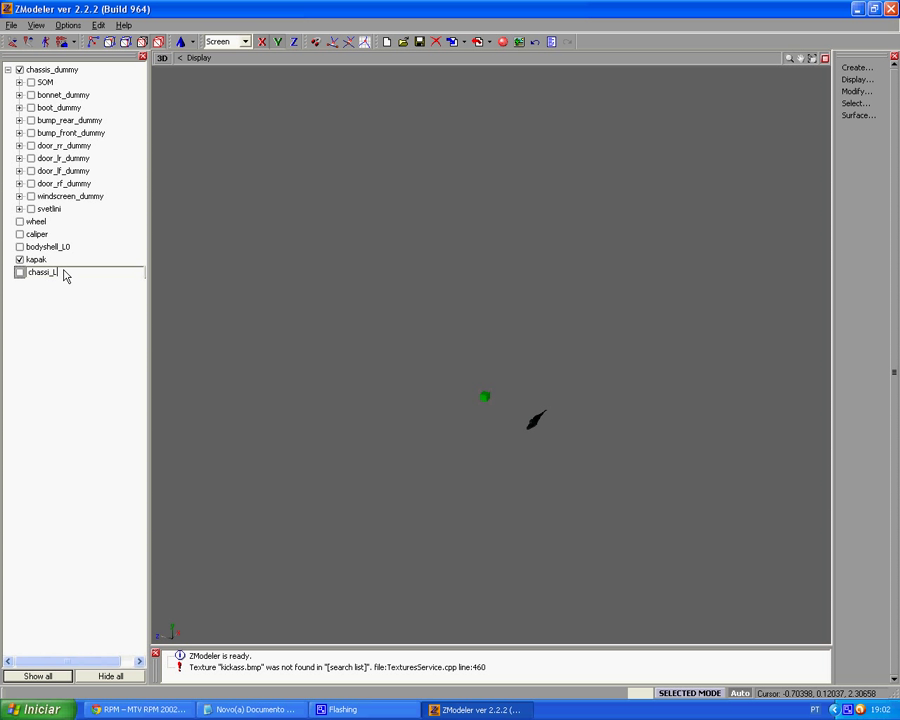
click(64, 275)
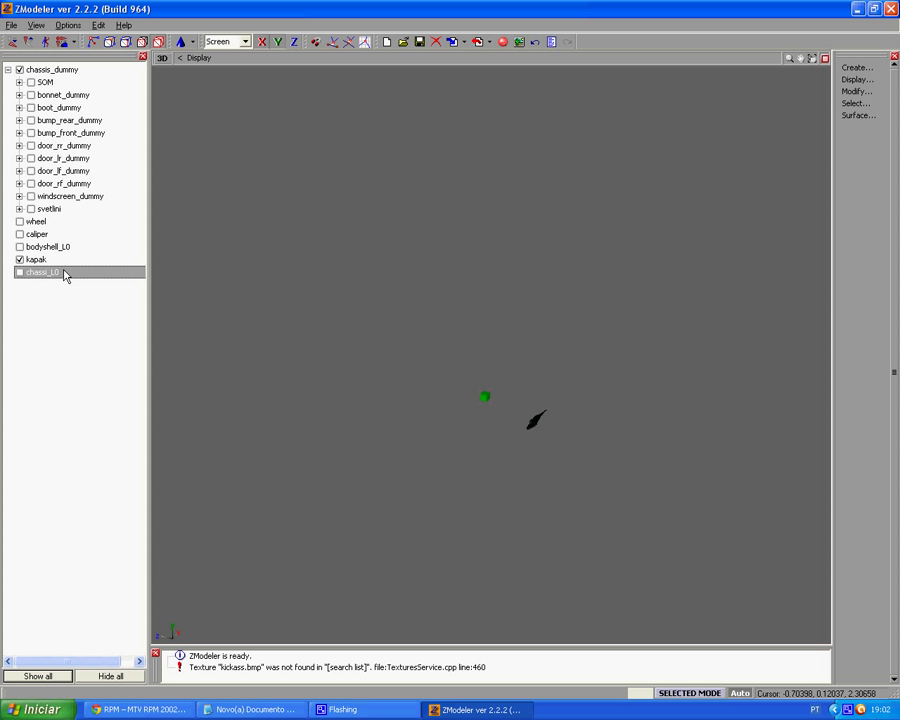
key(space)
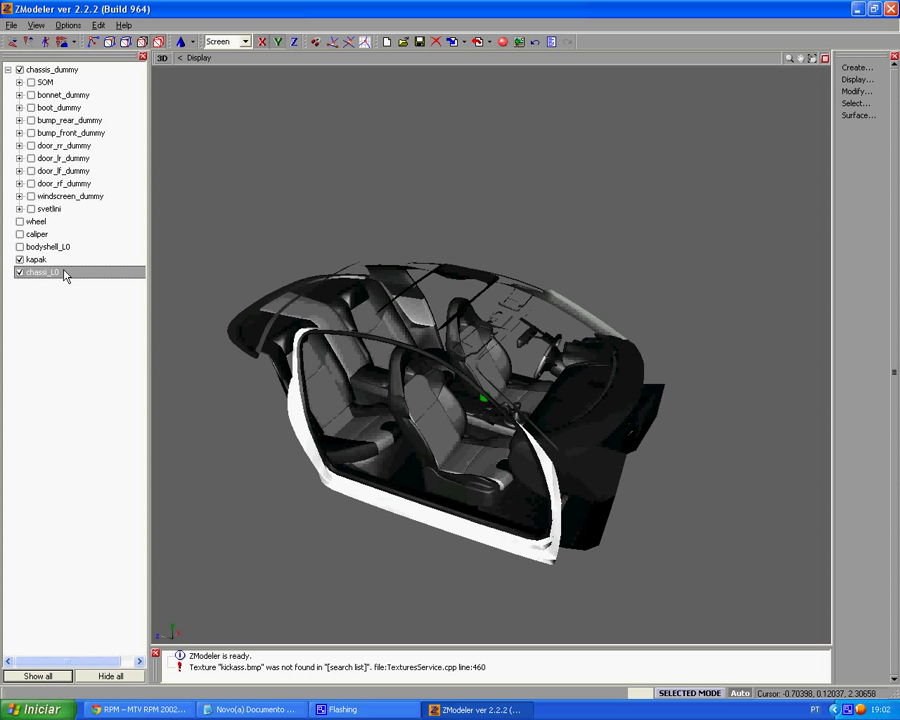
Switch to the User view and attach the kapak object to chassi_L0
click(163, 60)
click(195, 174)
mouse_move(510, 366)
middle_down()
mouse_move(448, 382)
mouse_move(501, 367)
middle_up()
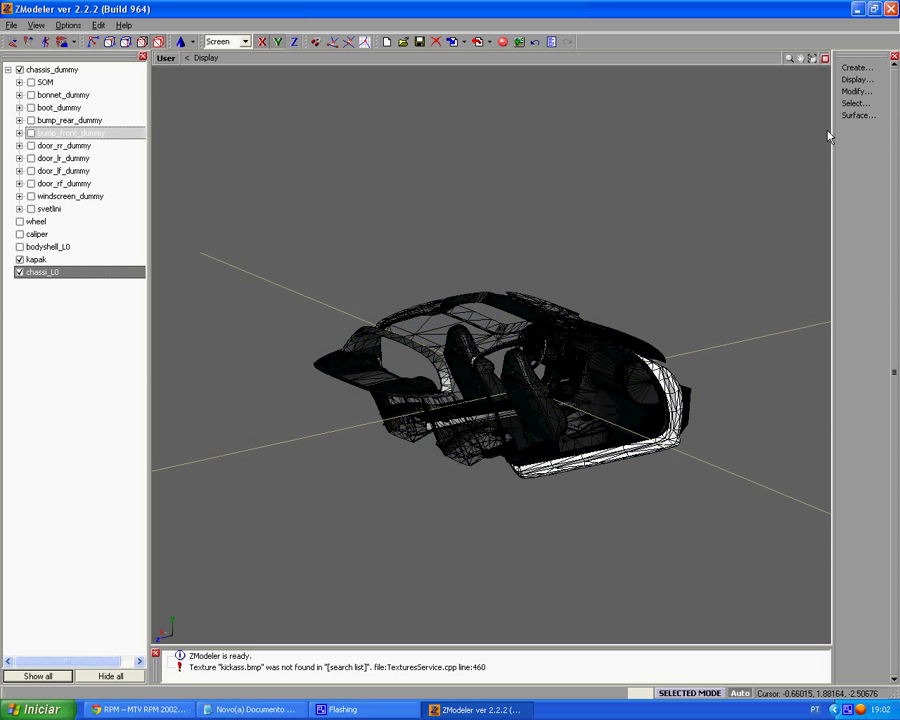
click(854, 91)
click(858, 115)
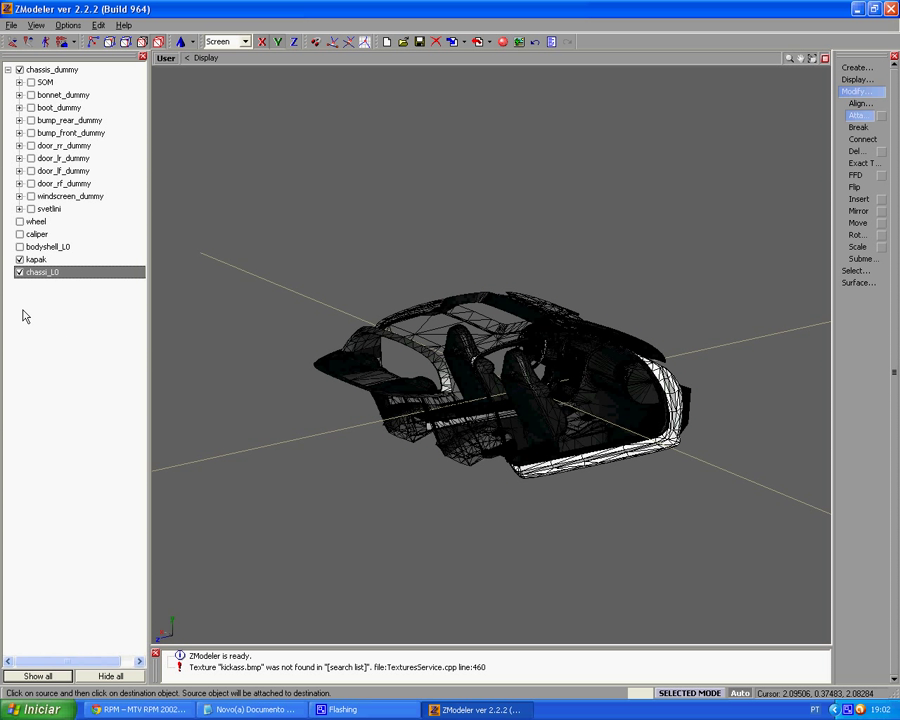
click(19, 272)
click(571, 394)
click(19, 272)
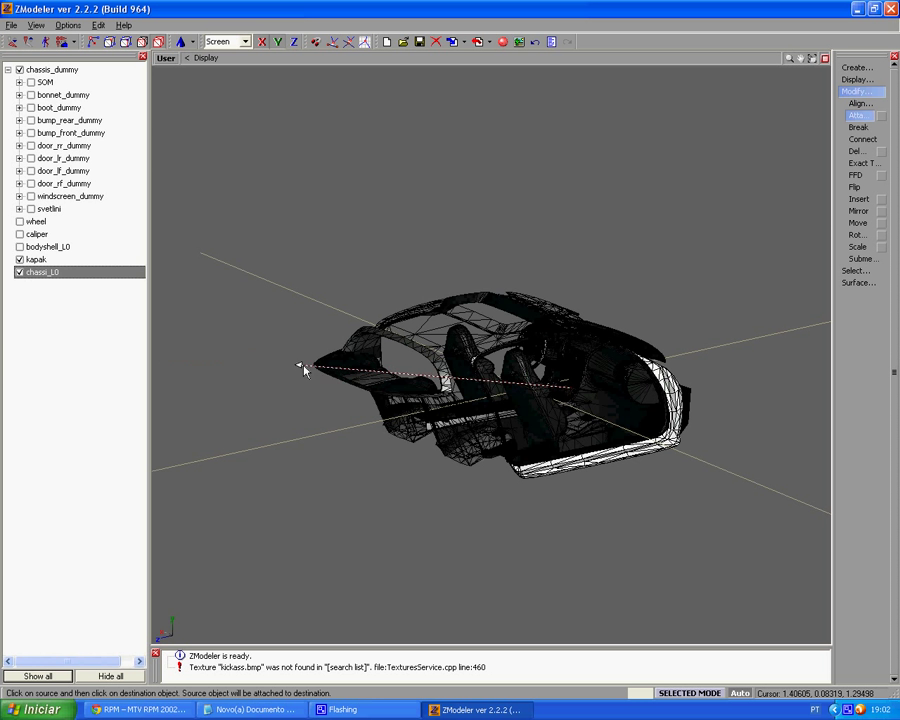
click(403, 387)
Return to the 3D view to check the merged chassi_L0, and hide it
click(166, 59)
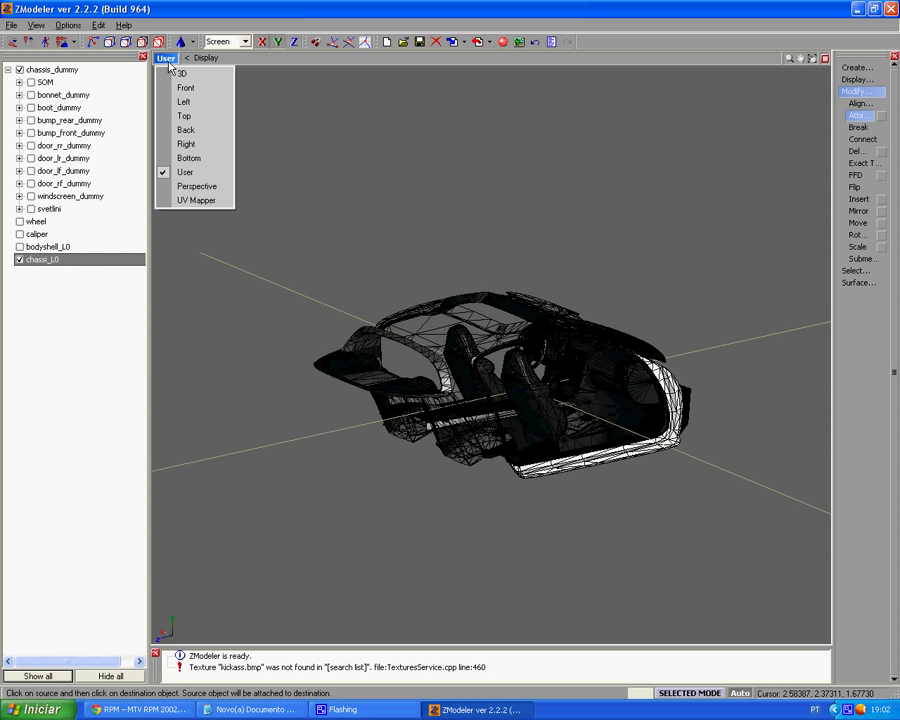
click(172, 74)
drag(442, 294, 355, 304)
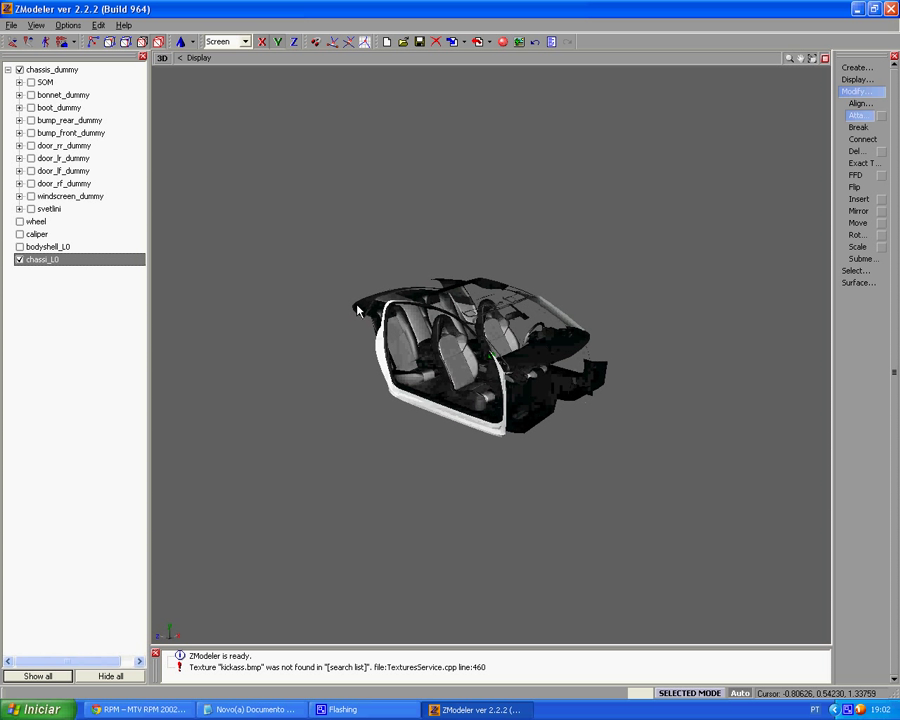
click(20, 259)
click(22, 236)
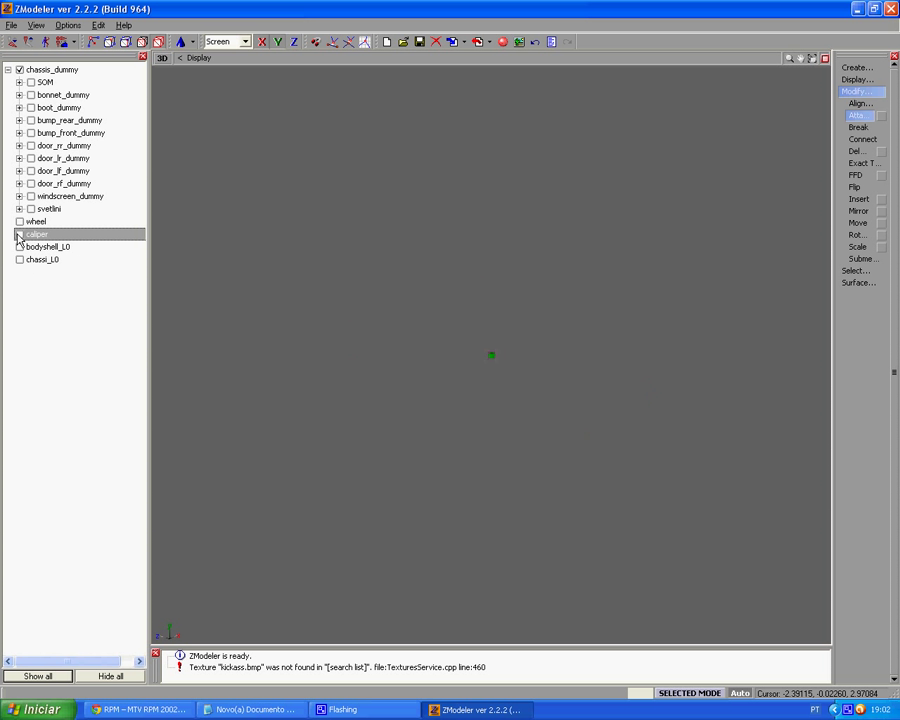
Move bonnet_ok out of bonnet_dummy to the top level and hide it, and delete bonnet_dummy with its damaged bonnet part
click(30, 95)
click(19, 96)
drag(64, 109, 3, 112)
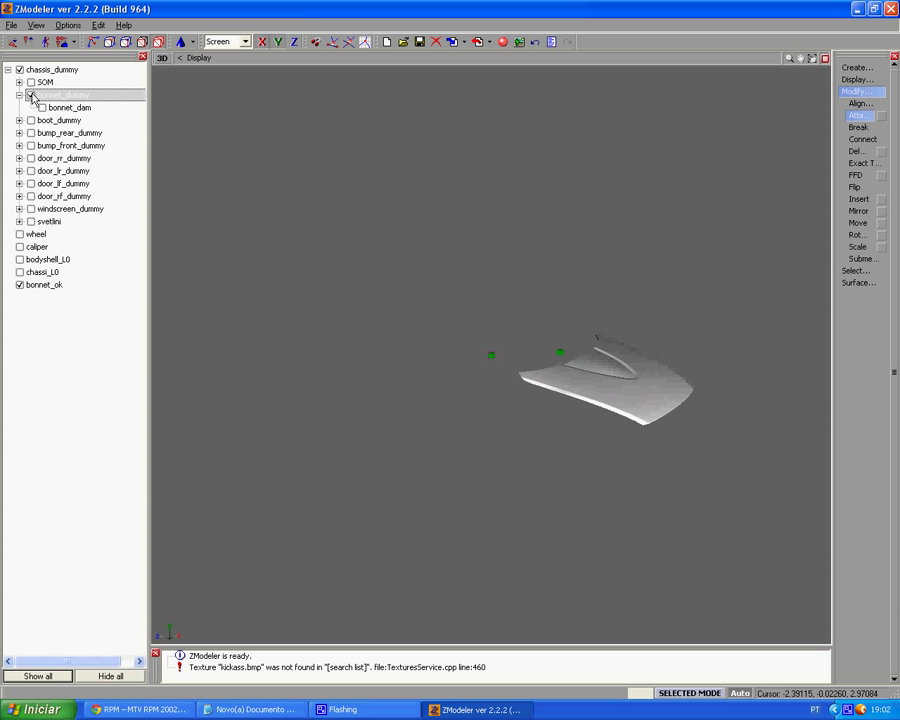
click(20, 285)
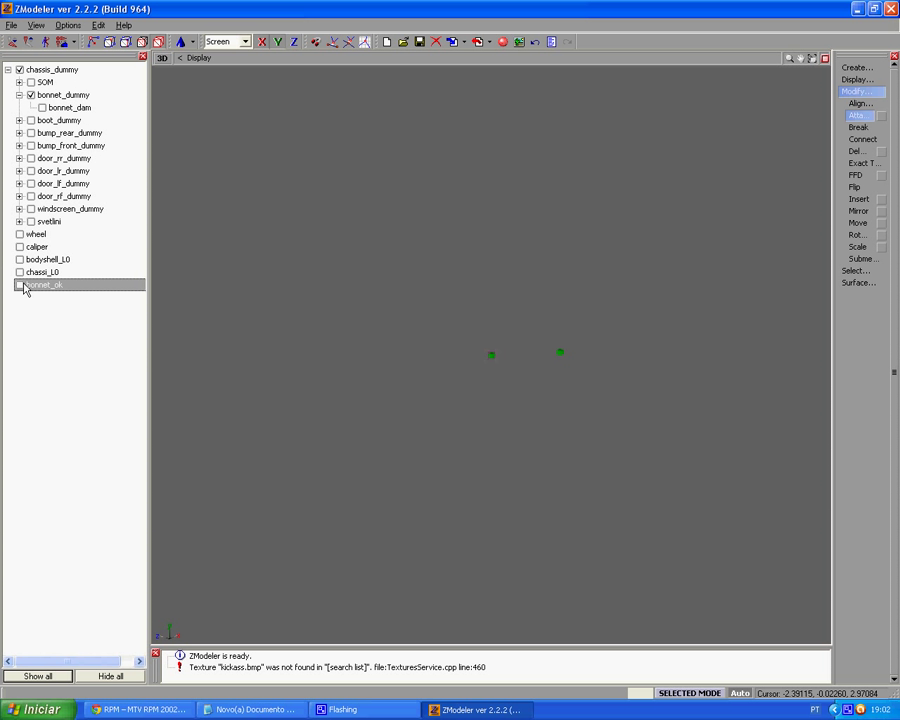
right_click(31, 95)
click(135, 101)
click(44, 260)
click(43, 262)
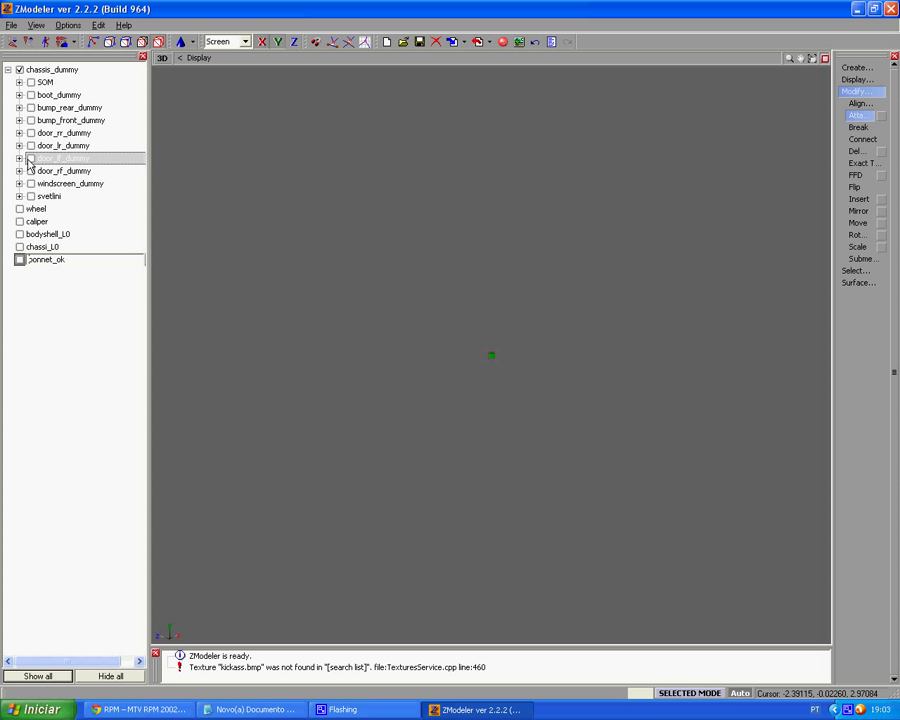
Move boot_ok out of boot_dummy to the top level and hide it, and delete boot_dummy with boot_dam
click(30, 95)
click(19, 95)
middle_drag(300, 240, 366, 258)
drag(57, 109, 5, 118)
click(20, 285)
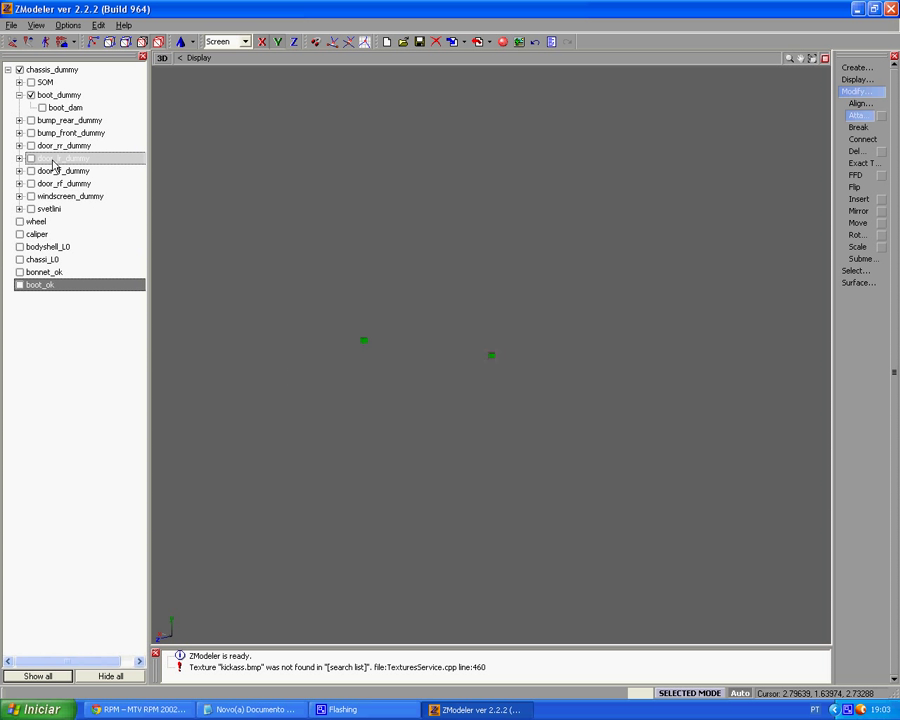
right_click(40, 98)
mouse_move(62, 106)
click(135, 109)
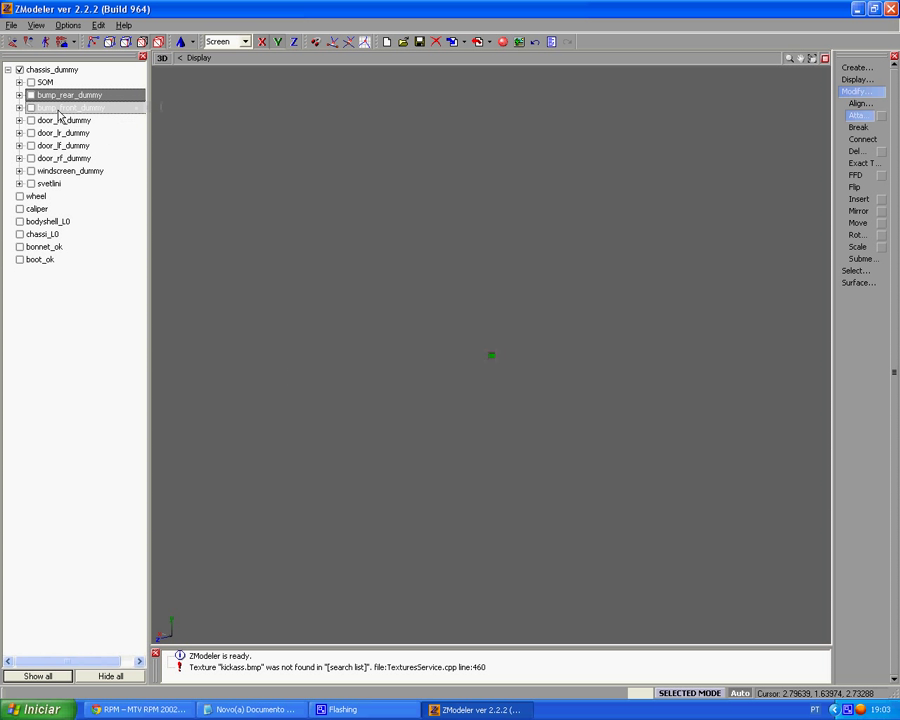
Hide bump_rear_ok and move it out of bump_rear_dummy to the top level, and delete the rear bumper dummy with bump_rear_dam
click(30, 95)
click(19, 95)
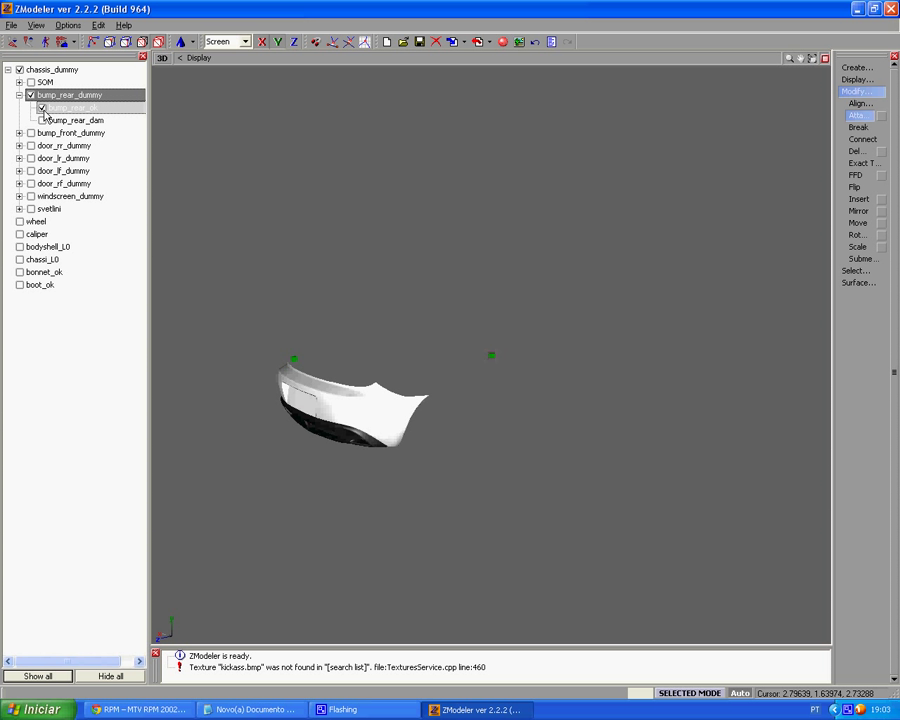
click(43, 109)
drag(46, 111, 41, 127)
right_click(31, 93)
right_click(31, 97)
mouse_move(56, 95)
click(128, 97)
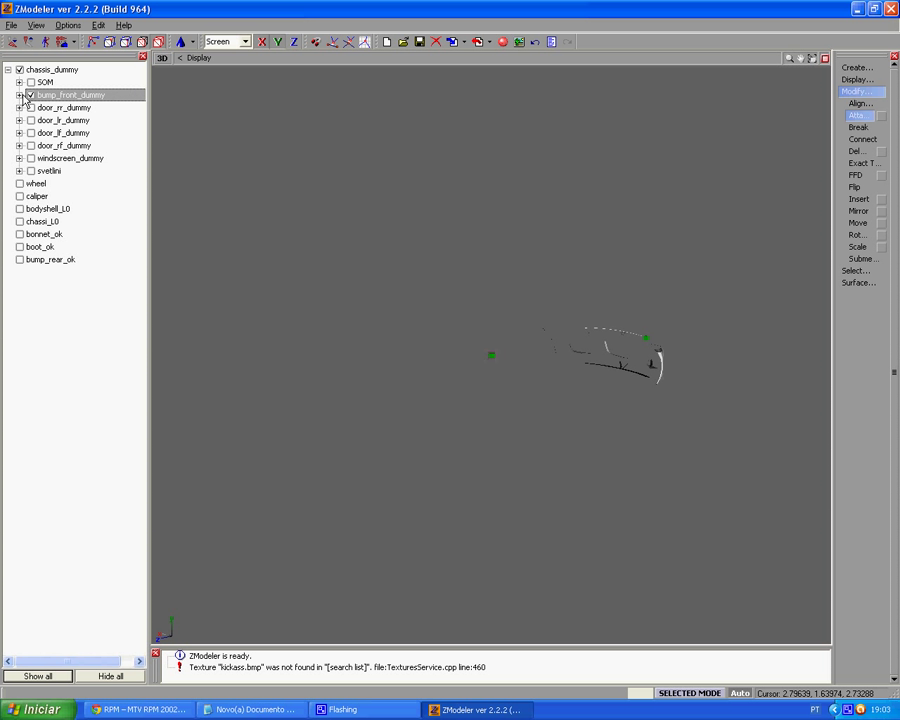
Hide bump_front_ok and move it out of bump_front_dummy to the top level, and delete the front bumper dummy with bump_front_dam
click(19, 95)
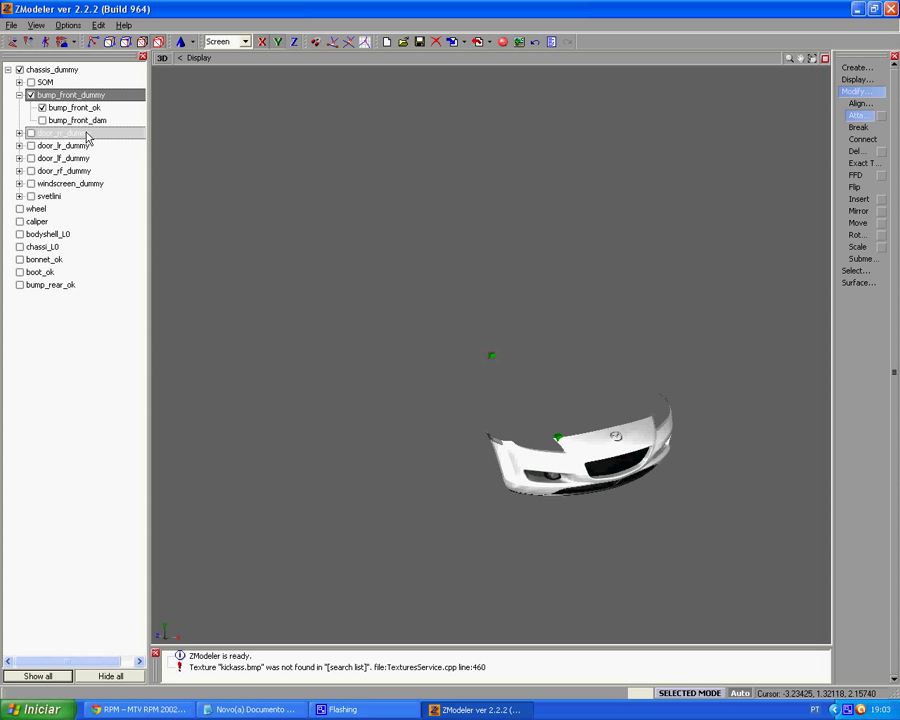
click(42, 108)
drag(44, 109, 4, 140)
right_click(40, 99)
mouse_move(60, 104)
click(135, 104)
Move door_rr_ok with its child out of door_rr_dummy to the top level and hide it, deleting the dummy with door_rr_dam
click(19, 96)
middle_drag(446, 240, 353, 241)
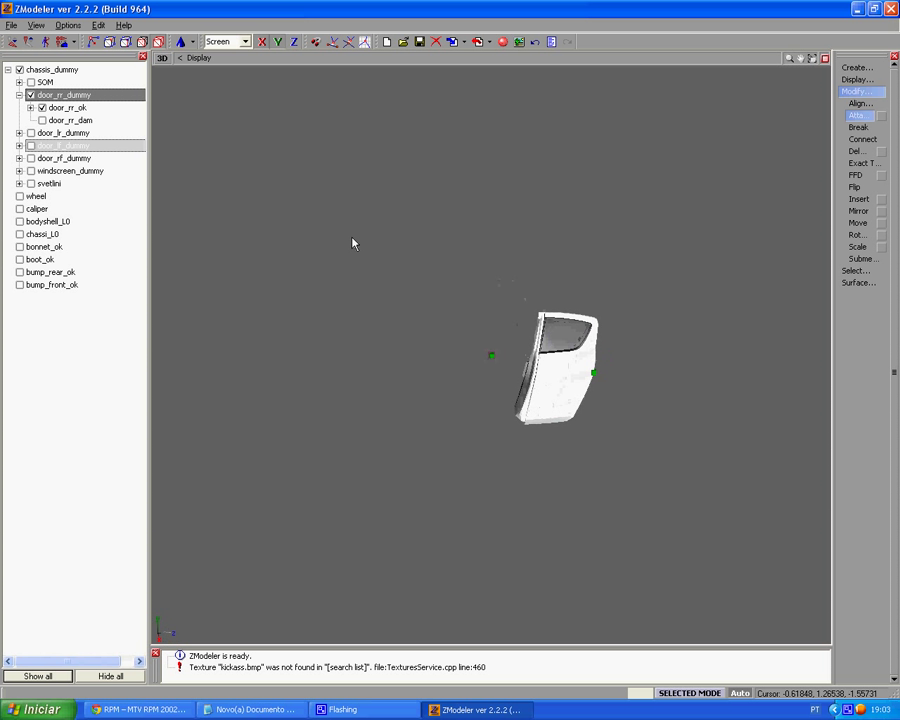
click(31, 108)
click(54, 122)
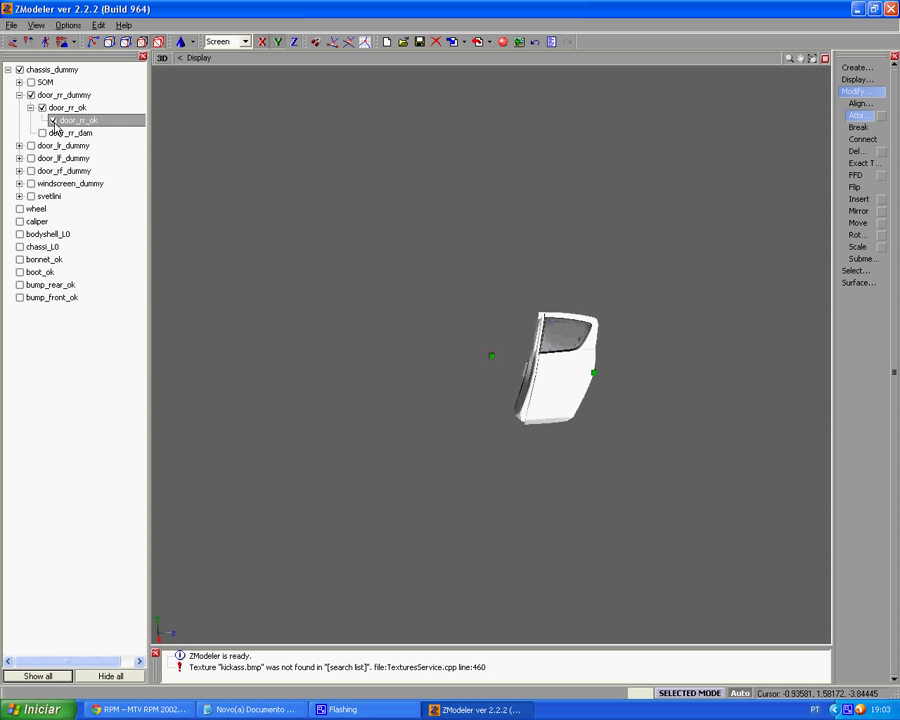
click(30, 107)
drag(60, 113, 16, 114)
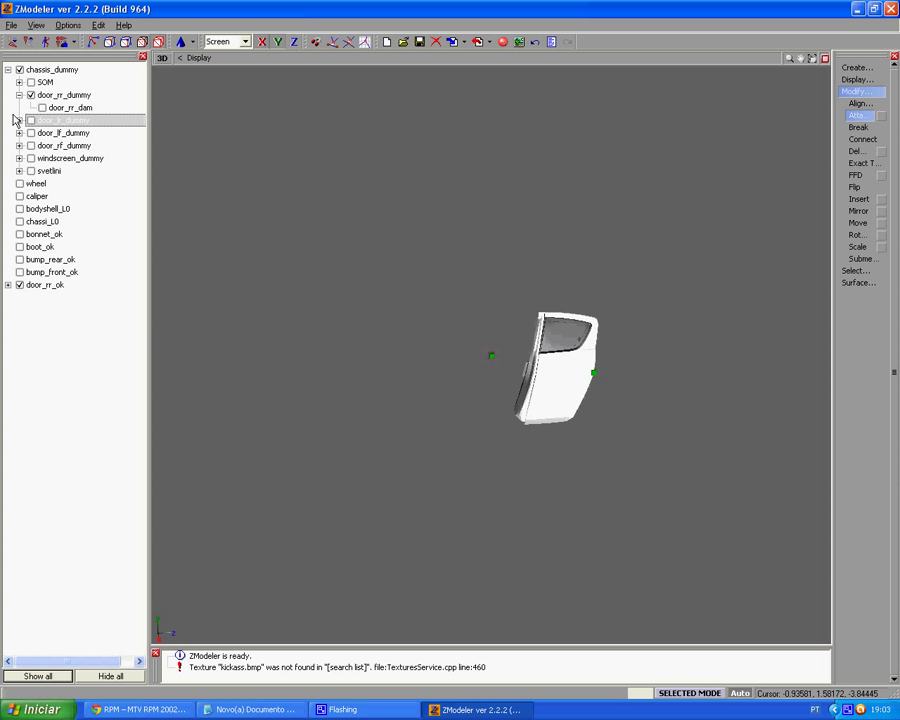
right_click(40, 96)
click(124, 100)
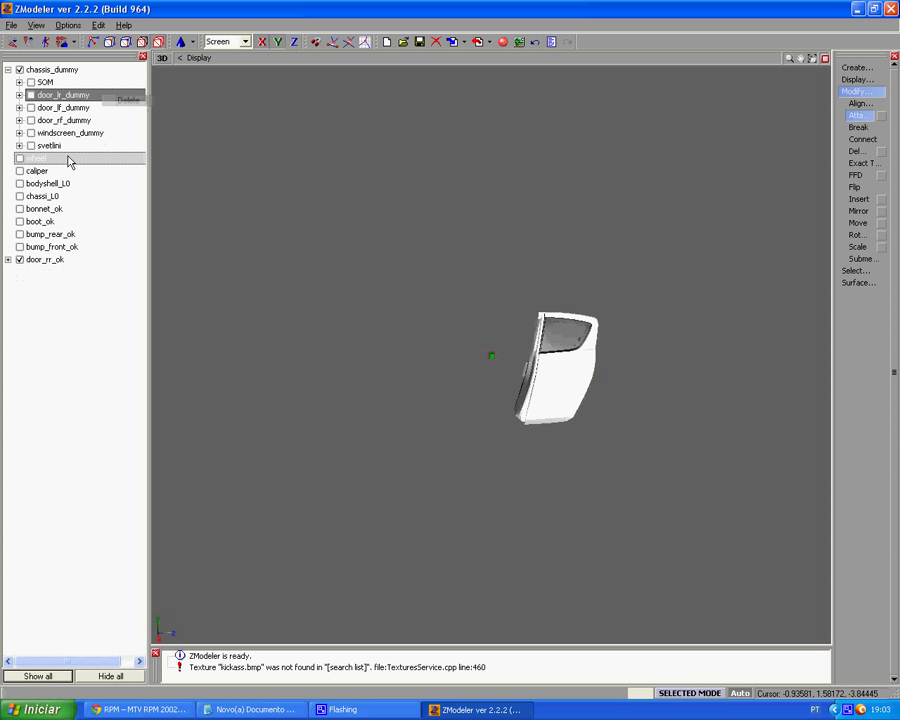
click(19, 260)
Check door_lr_ok and its child, move them hidden to the top level, and delete door_lr_dummy with door_lr_dam
click(31, 95)
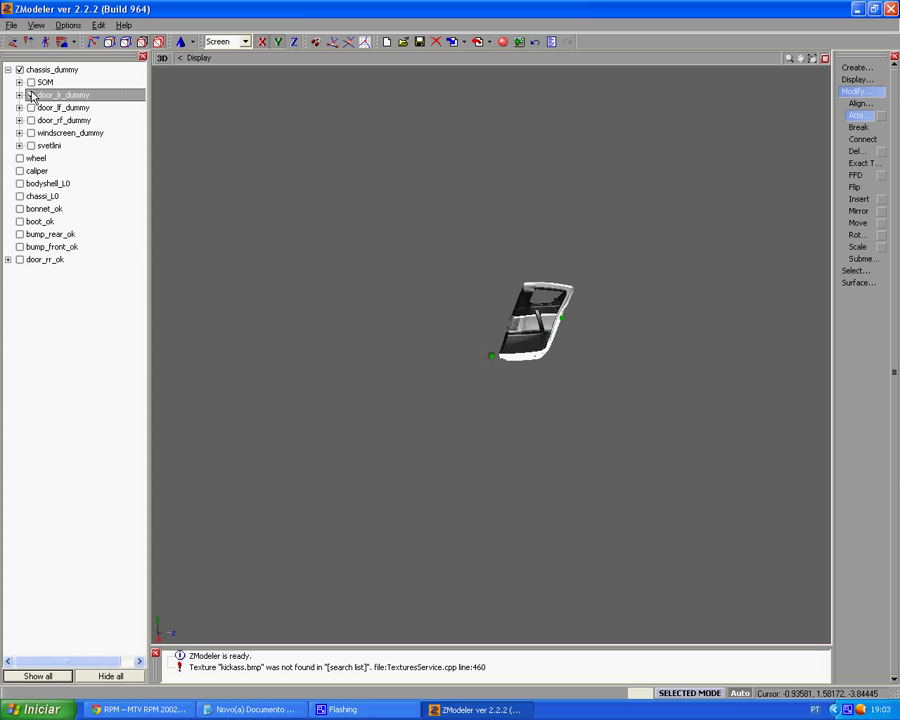
click(19, 95)
middle_drag(412, 291, 510, 293)
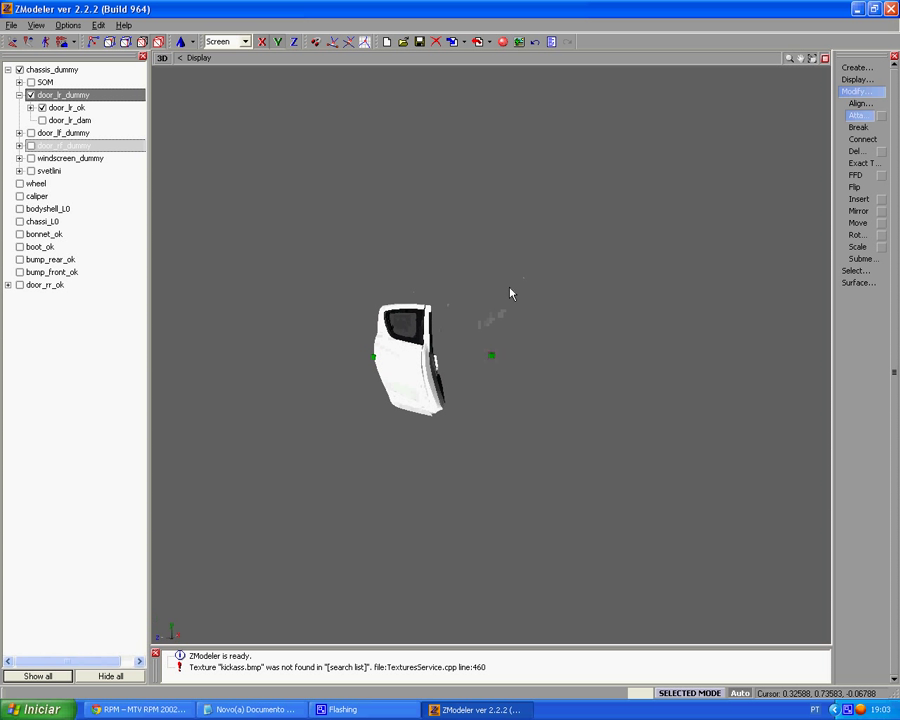
click(30, 107)
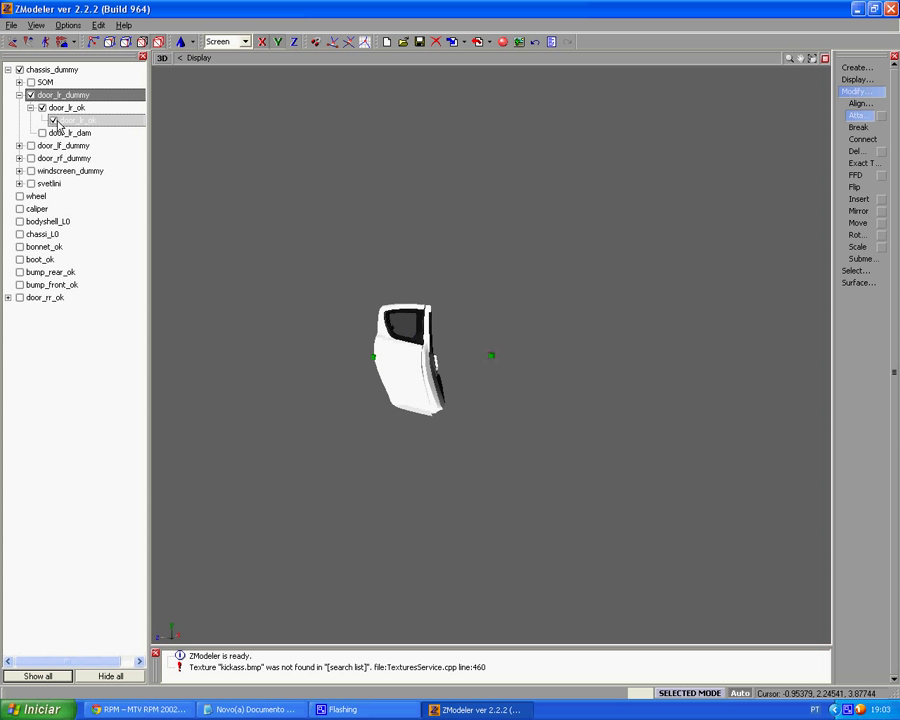
click(60, 120)
click(30, 107)
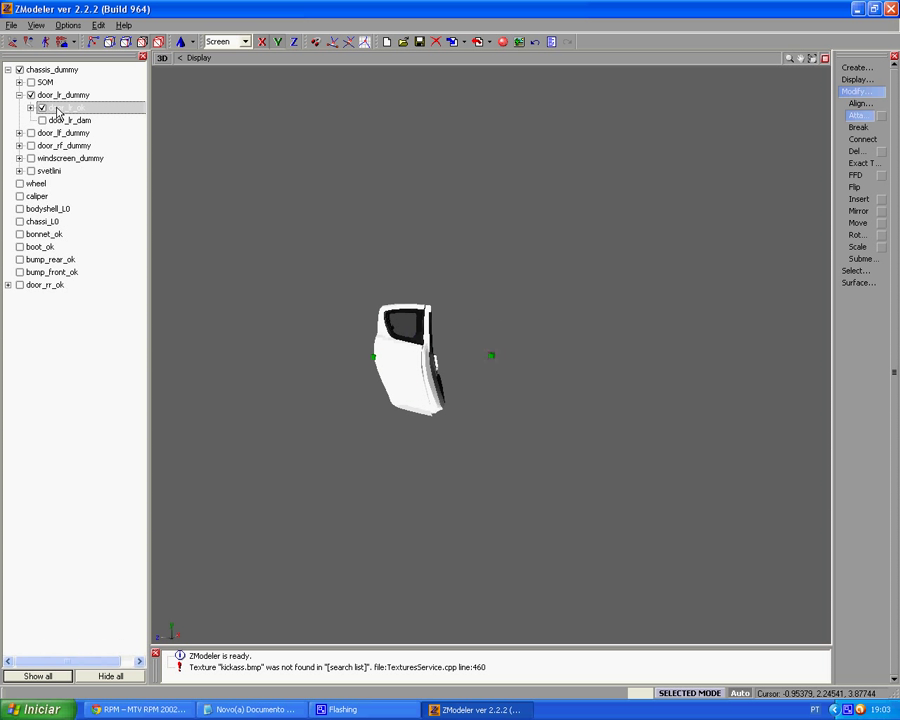
click(42, 108)
drag(3, 116, 4, 116)
right_click(57, 96)
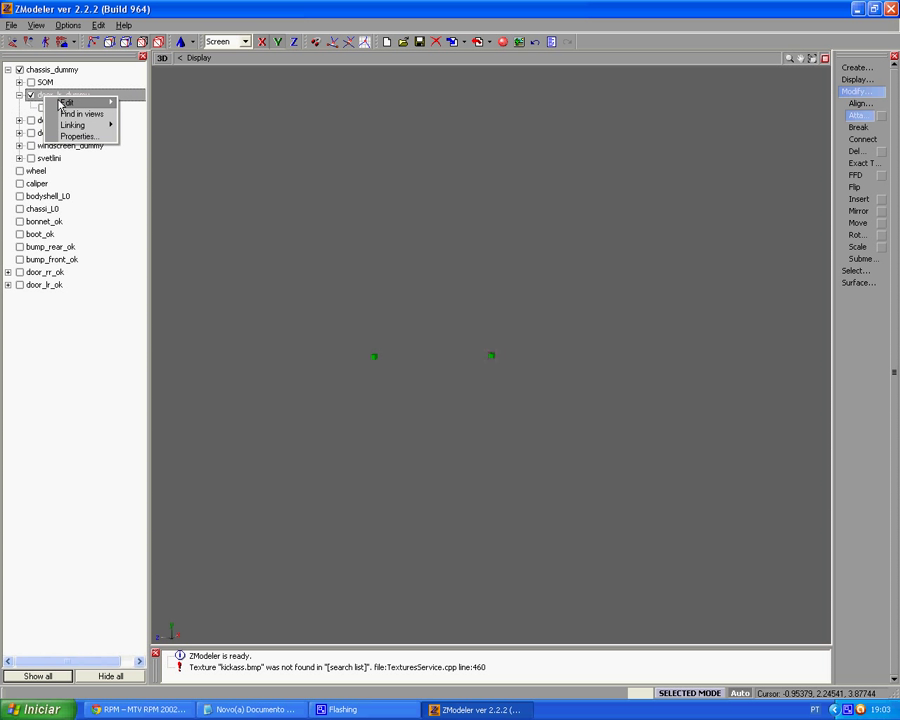
click(143, 102)
Check door_lf_ok and its child, move them hidden to the top level, and delete door_lf_dummy with door_lf_dam
click(19, 95)
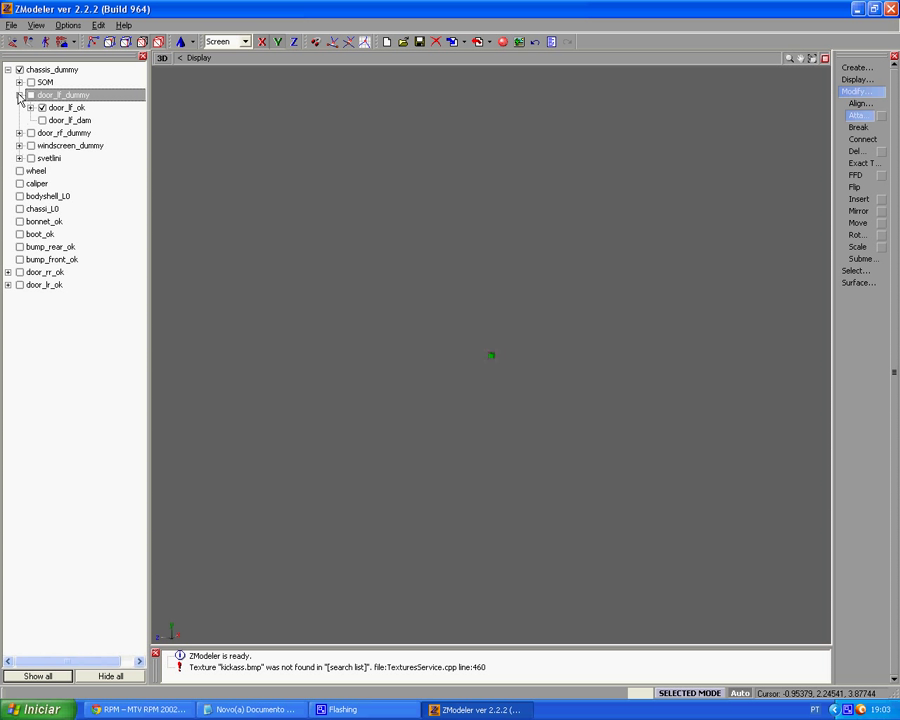
click(31, 95)
middle_drag(252, 188, 138, 190)
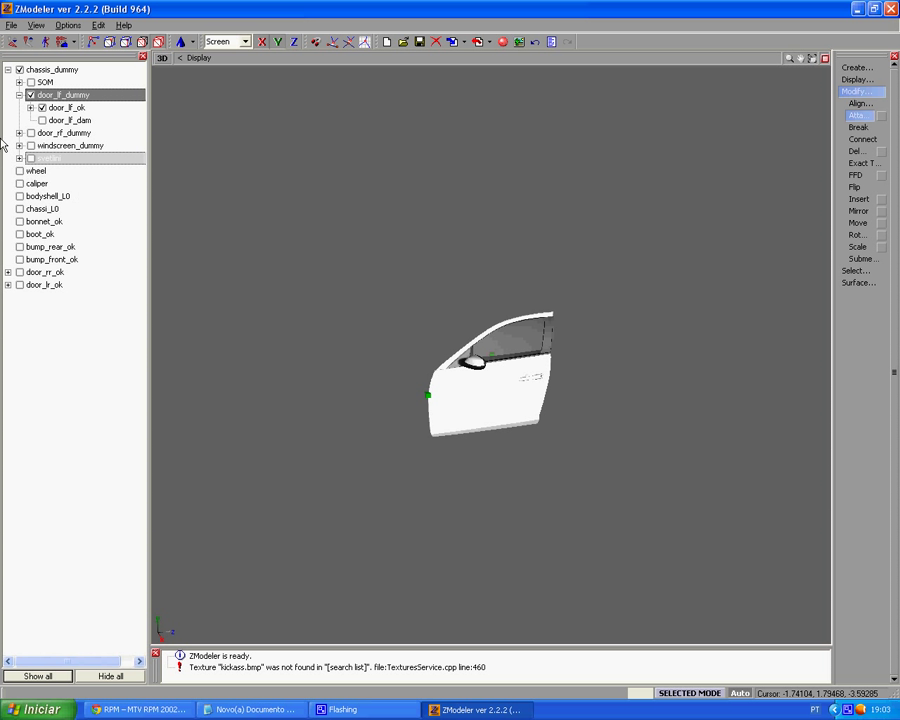
click(31, 108)
click(54, 121)
click(54, 121)
click(31, 108)
click(42, 109)
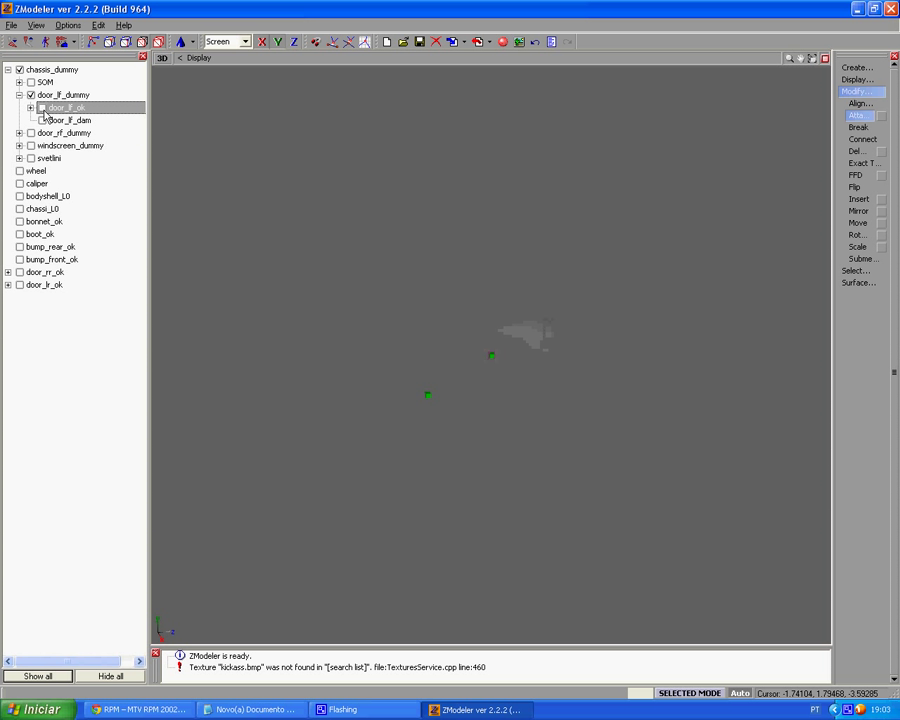
drag(46, 110, 1, 113)
right_click(70, 94)
mouse_move(88, 100)
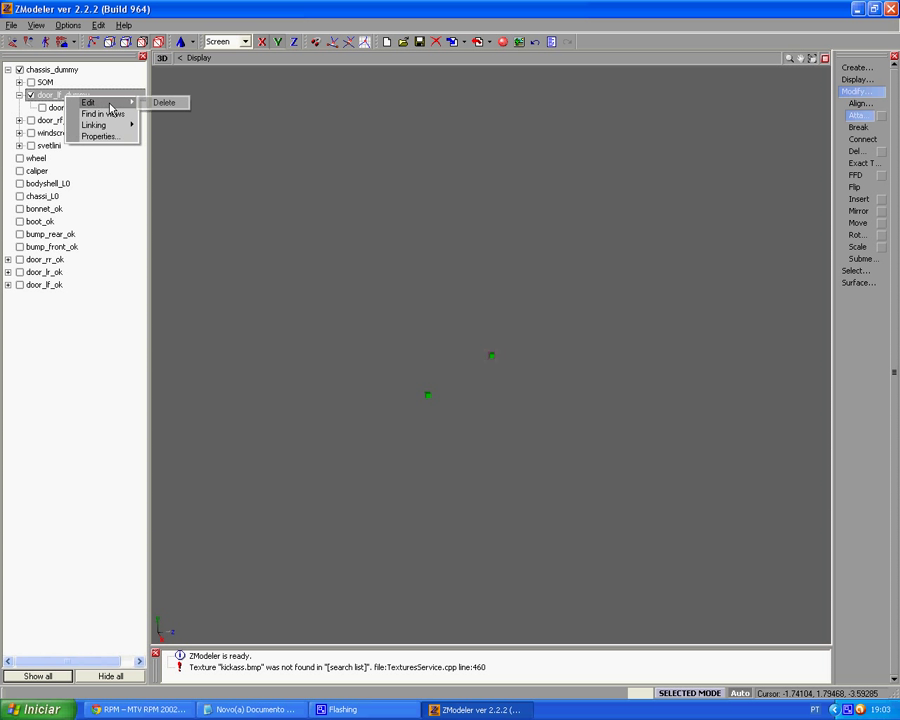
click(160, 102)
Move door_rf_ok with its child out of door_rf_dummy to the top level and hide it, deleting the dummy with door_rf_dam
click(30, 94)
click(19, 94)
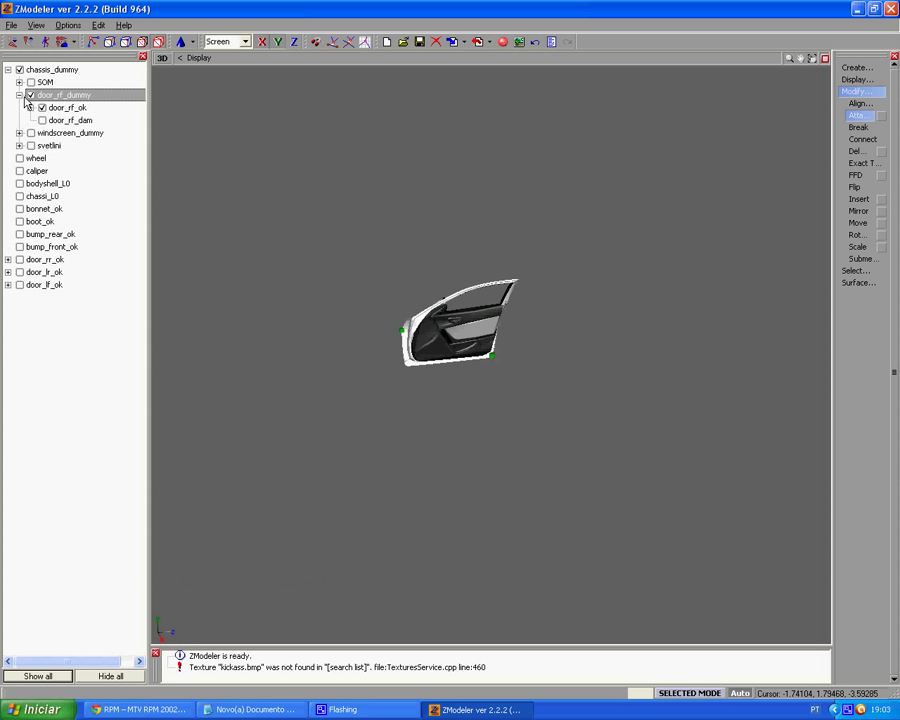
middle_drag(256, 216, 356, 219)
click(33, 107)
click(30, 107)
drag(41, 107, 8, 108)
right_click(25, 96)
click(111, 102)
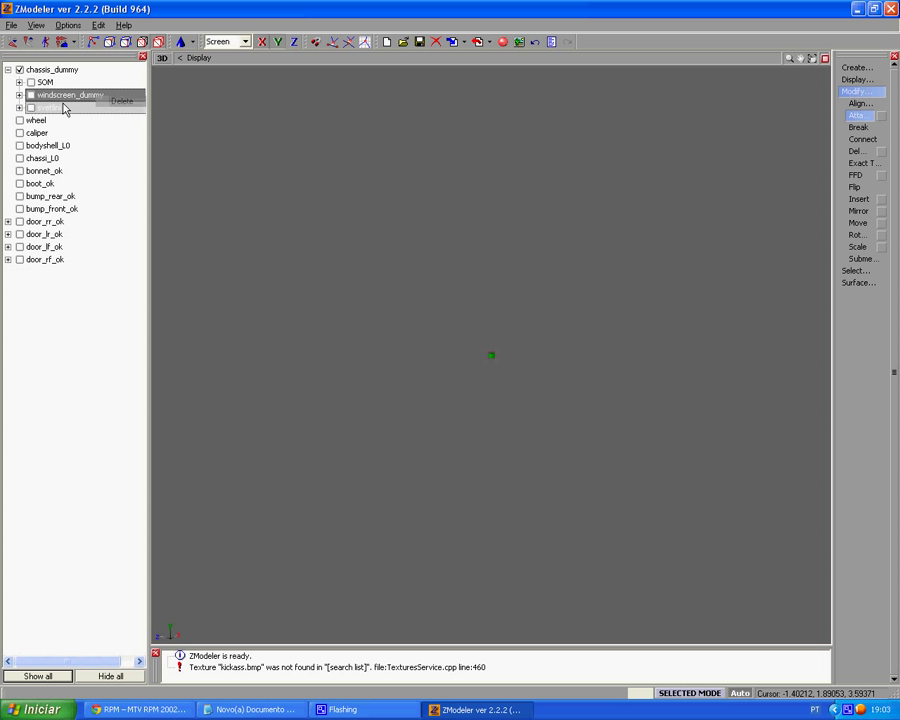
Hide windscreen_ok and move it out of windscreen_dummy to the top level, and delete the dummy with windscreen_dam
click(31, 95)
click(19, 95)
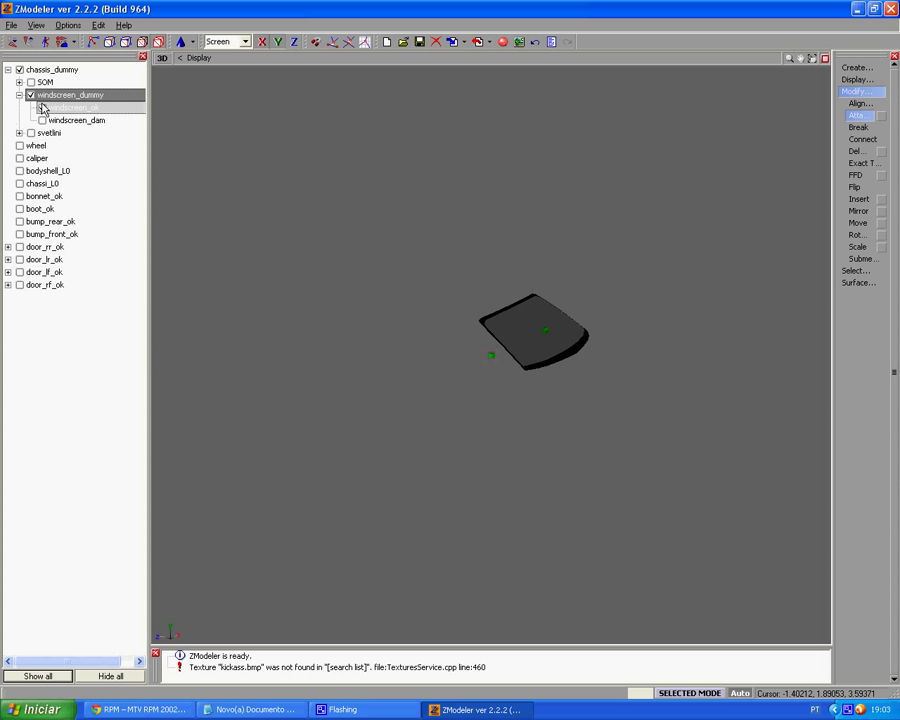
click(42, 107)
click(42, 107)
click(45, 106)
click(45, 106)
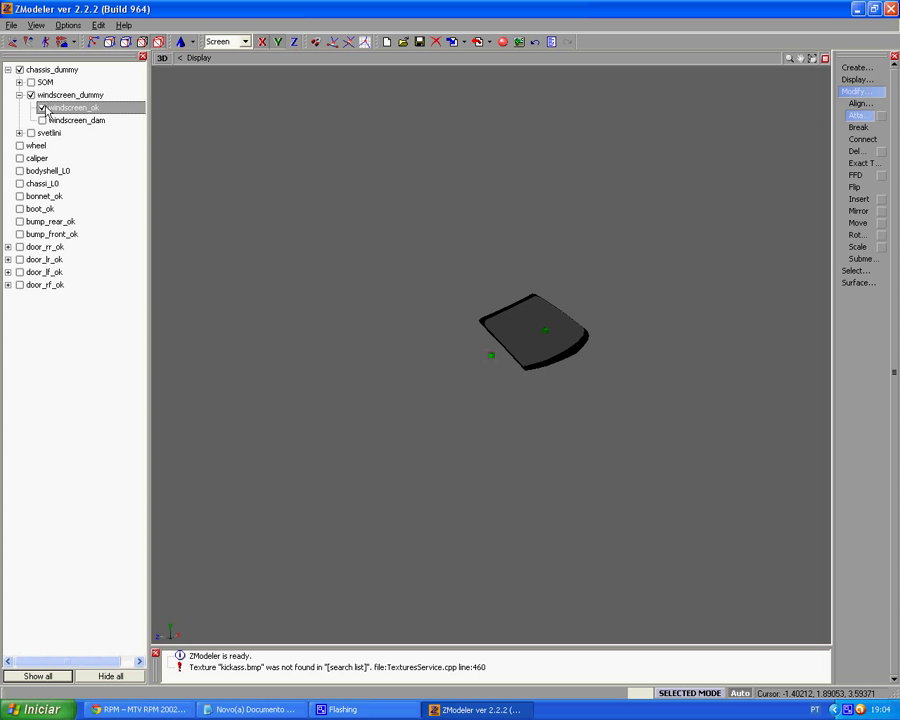
click(45, 106)
drag(51, 107, 2, 114)
right_click(27, 99)
right_click(40, 100)
mouse_move(62, 98)
click(137, 100)
Check svetlini and its child svetlini1, then move both out of chassis_dummy to the top level and hide them
click(33, 96)
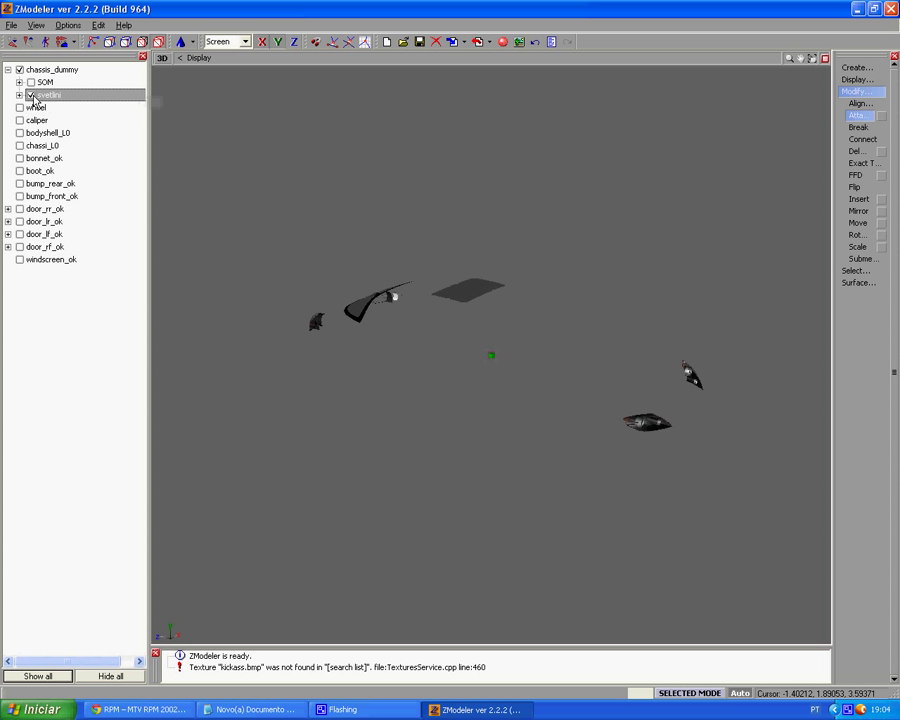
click(19, 95)
middle_drag(302, 209, 320, 244)
scroll(366, 286, up, 1)
middle_drag(366, 286, 346, 290)
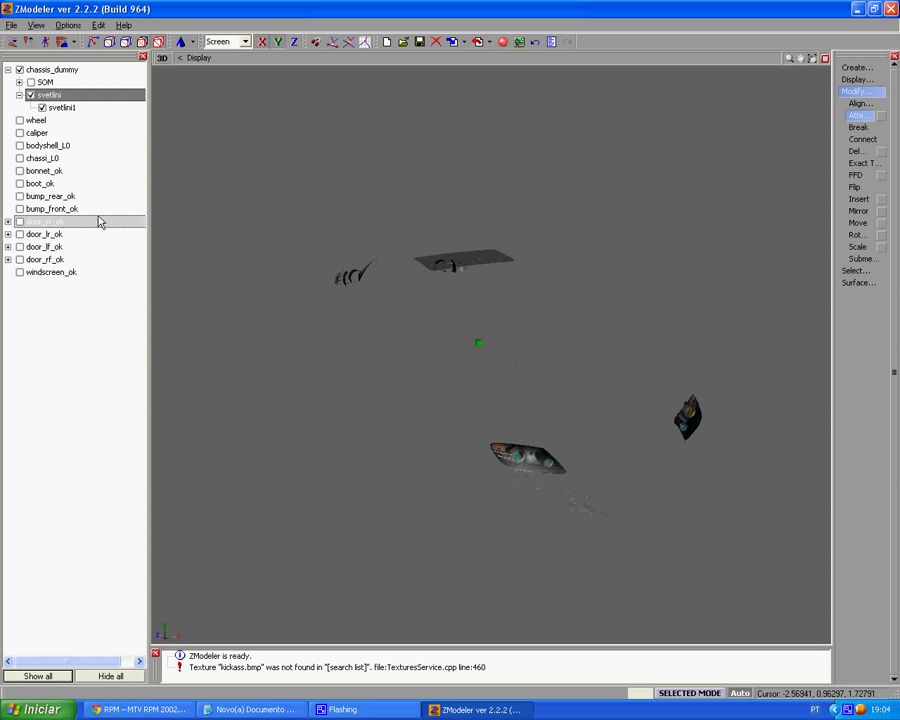
click(43, 108)
drag(57, 108, 1, 110)
click(31, 95)
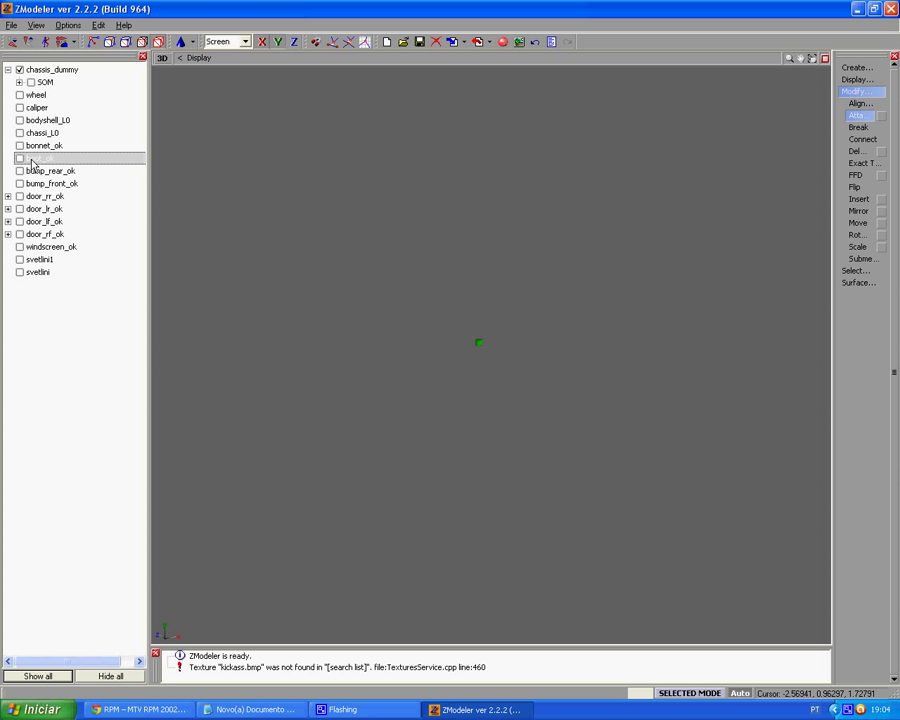
Check what svetlini and svetlini1 contain, rename svetlini1 to vidros and svetlini to luzes, and leave both hidden
click(19, 273)
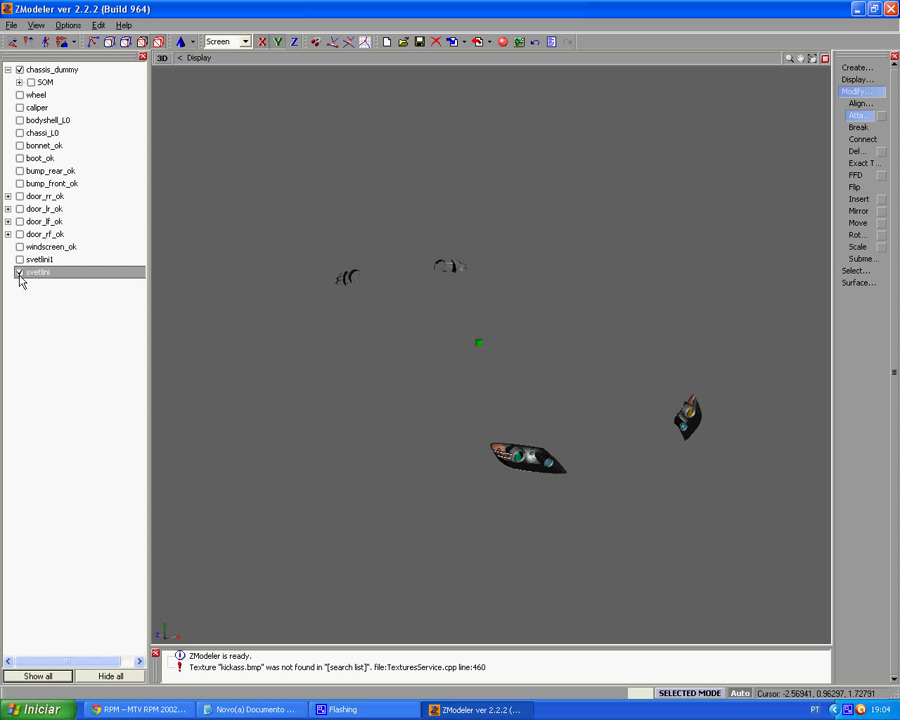
click(19, 273)
click(19, 259)
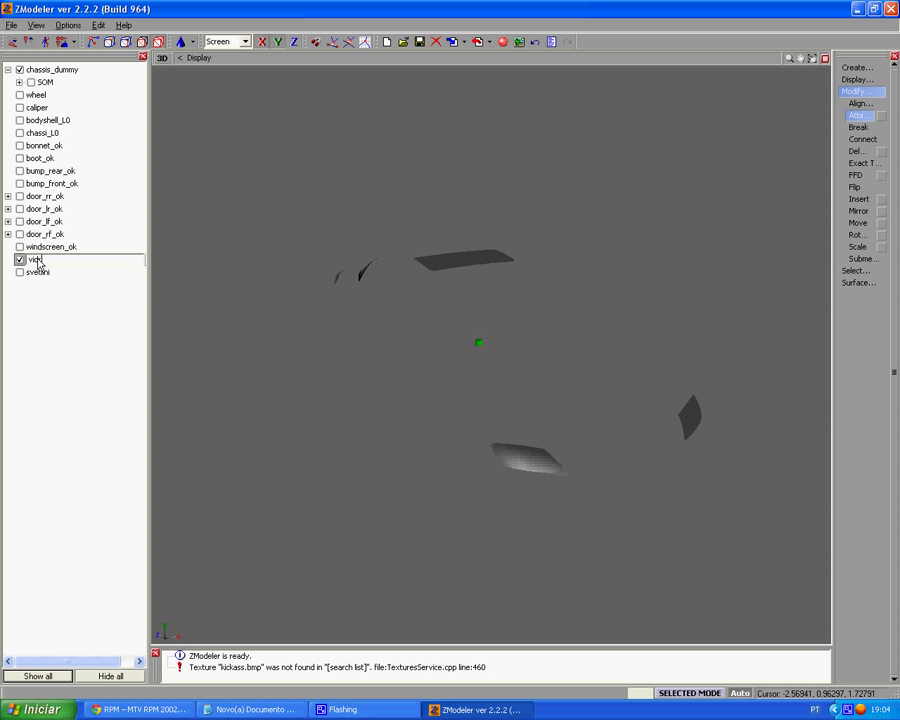
key(Return)
click(38, 260)
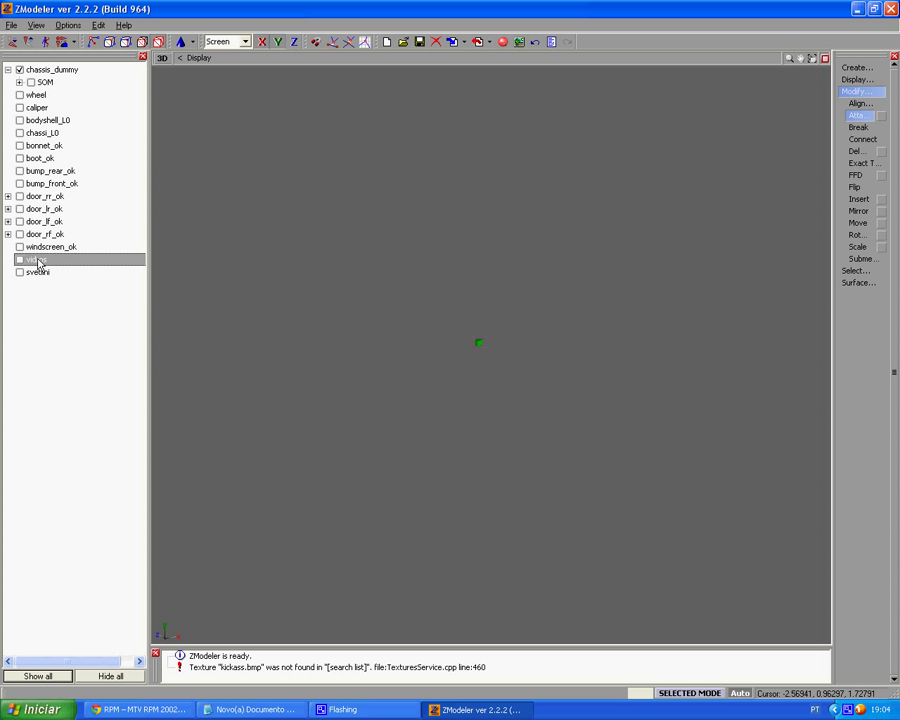
click(44, 274)
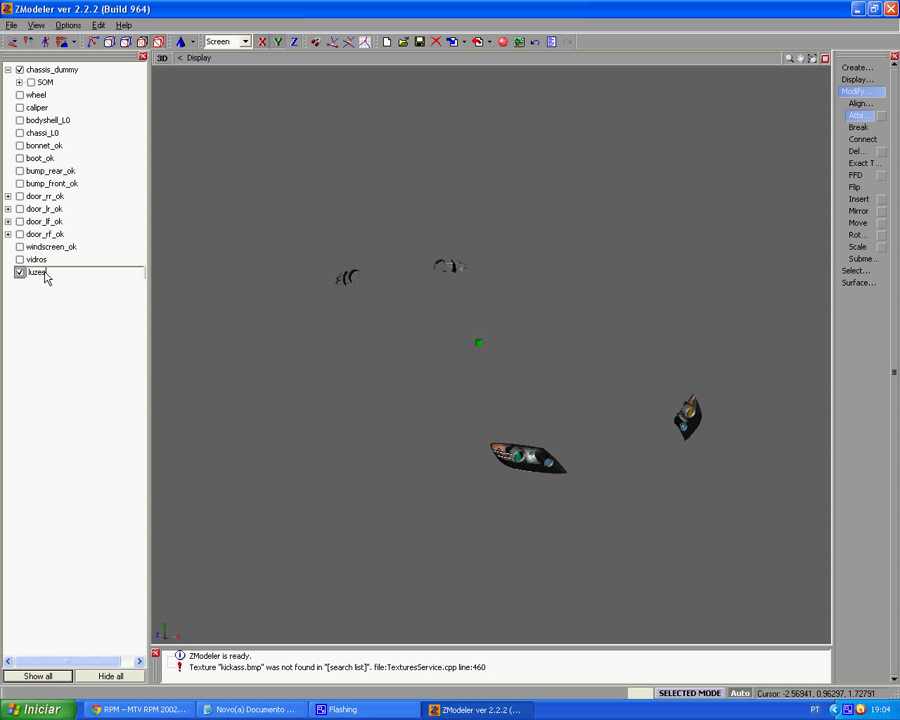
key(Return)
click(45, 273)
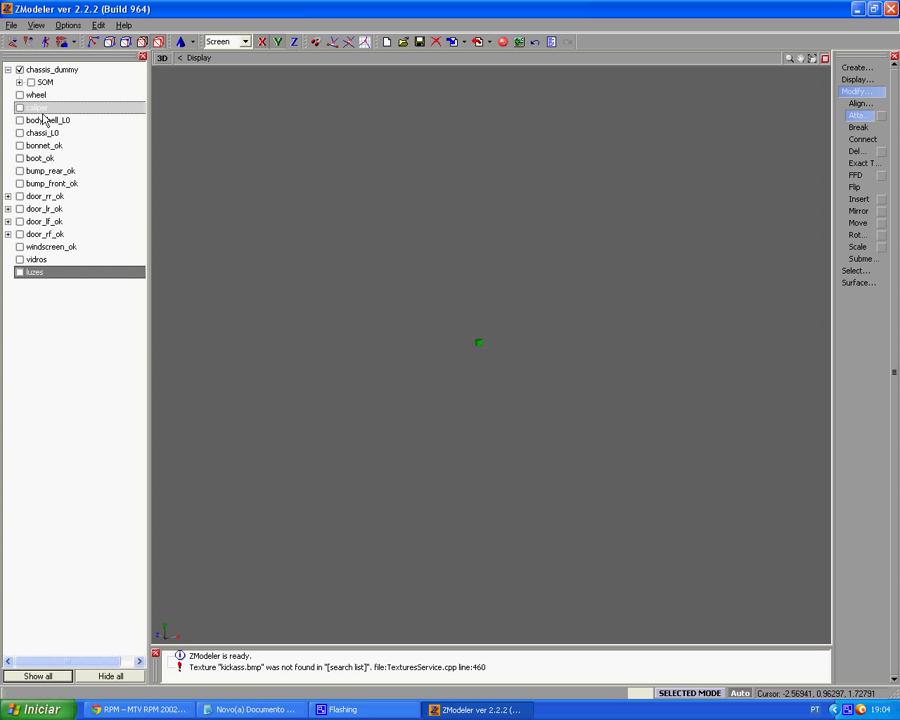
Check the SOM object, move it with its children out of chassis_dummy to the top level and hide it
click(30, 83)
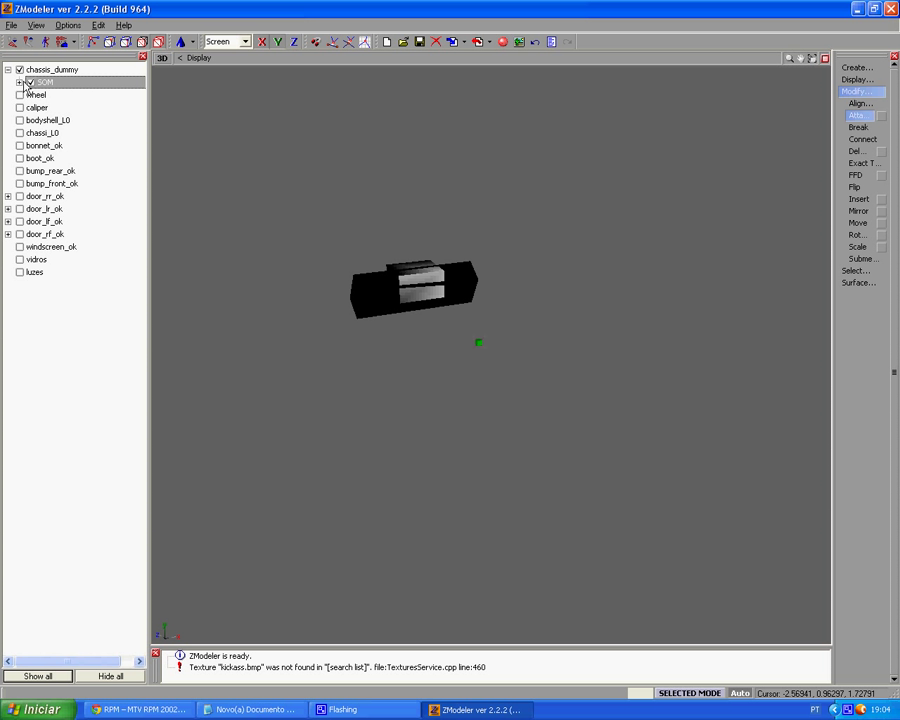
click(20, 82)
click(21, 82)
drag(48, 83, 6, 77)
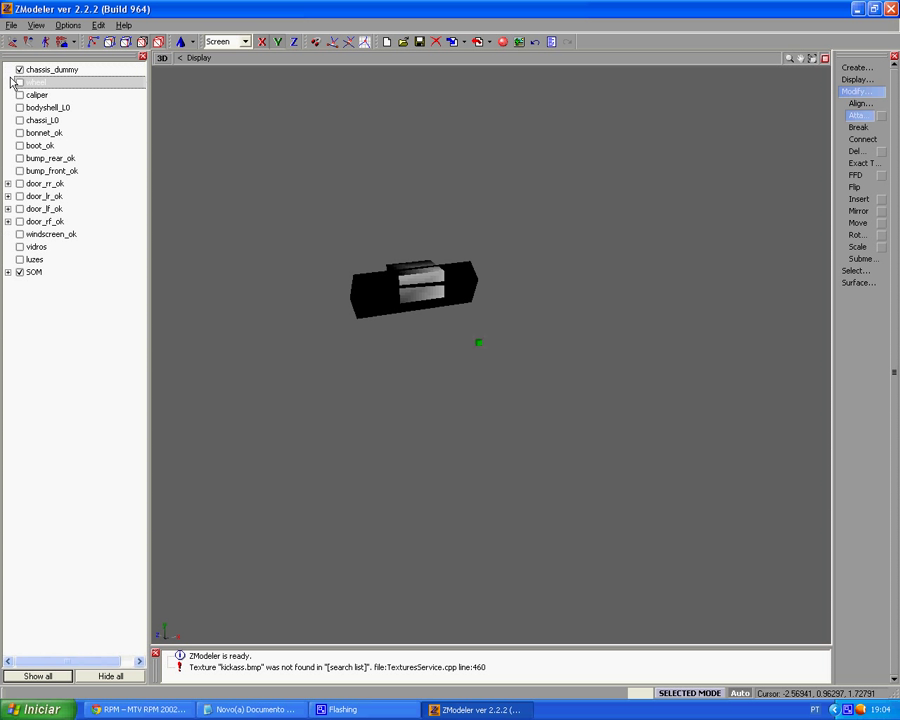
click(19, 272)
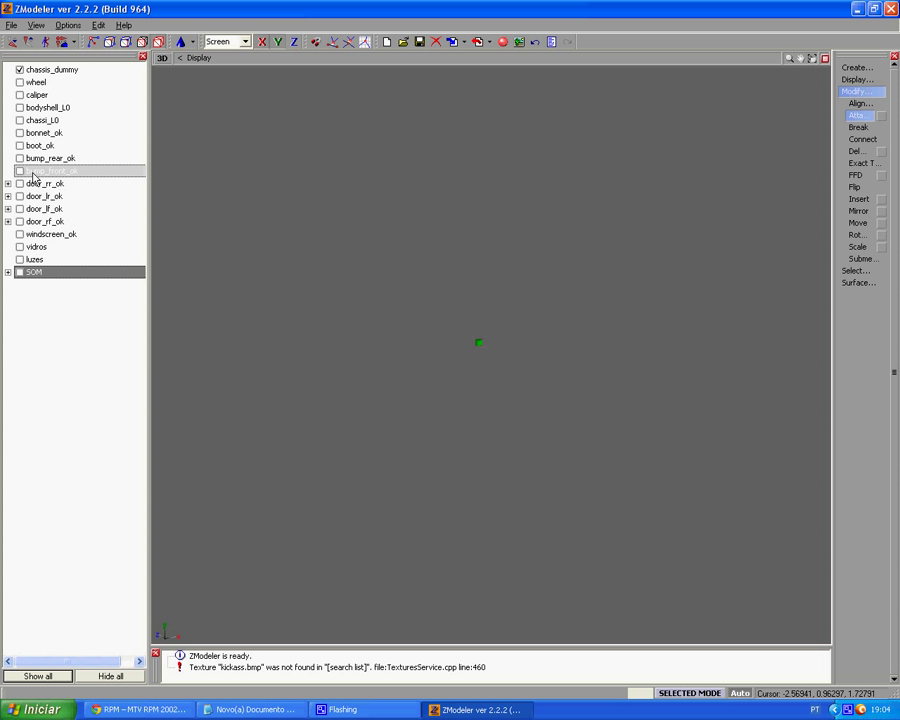
Nest every top-level part except luzes under chassis_dummy, including chassi_L0, bodyshell_L0, bonnet, boot, bumpers, doors, windscreen_ok, vidros, caliper, wheel and SOM
click(19, 121)
drag(21, 121, 21, 71)
drag(24, 124, 32, 75)
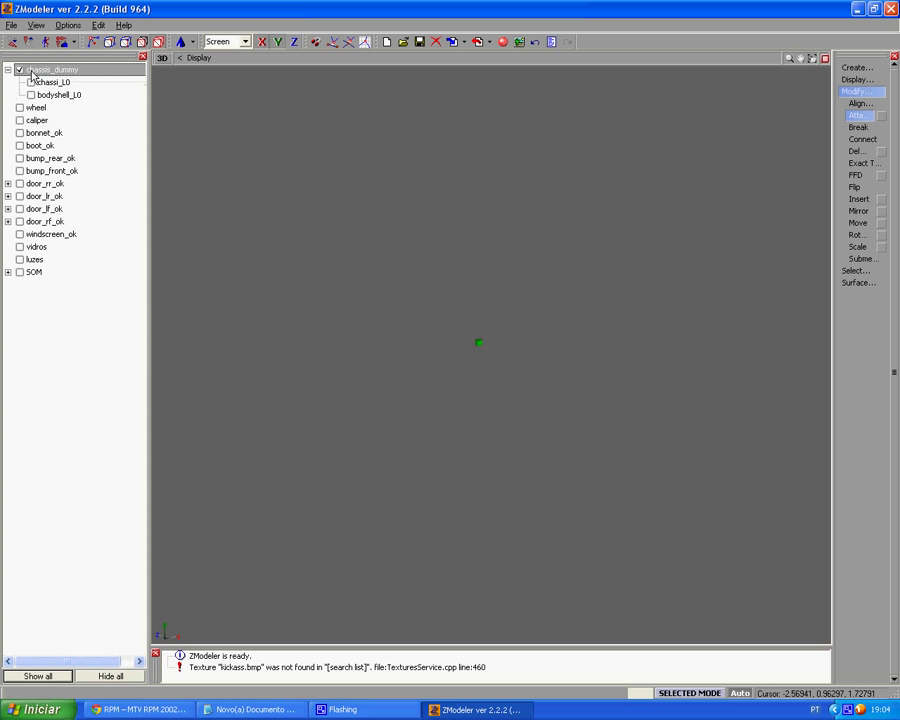
drag(36, 133, 38, 78)
drag(30, 158, 32, 75)
drag(44, 184, 30, 71)
drag(33, 209, 24, 70)
mouse_move(40, 221)
mouse_down()
mouse_move(31, 71)
mouse_move(36, 240)
mouse_up()
drag(36, 272, 37, 276)
drag(34, 238, 22, 72)
drag(36, 246, 21, 73)
drag(34, 272, 33, 88)
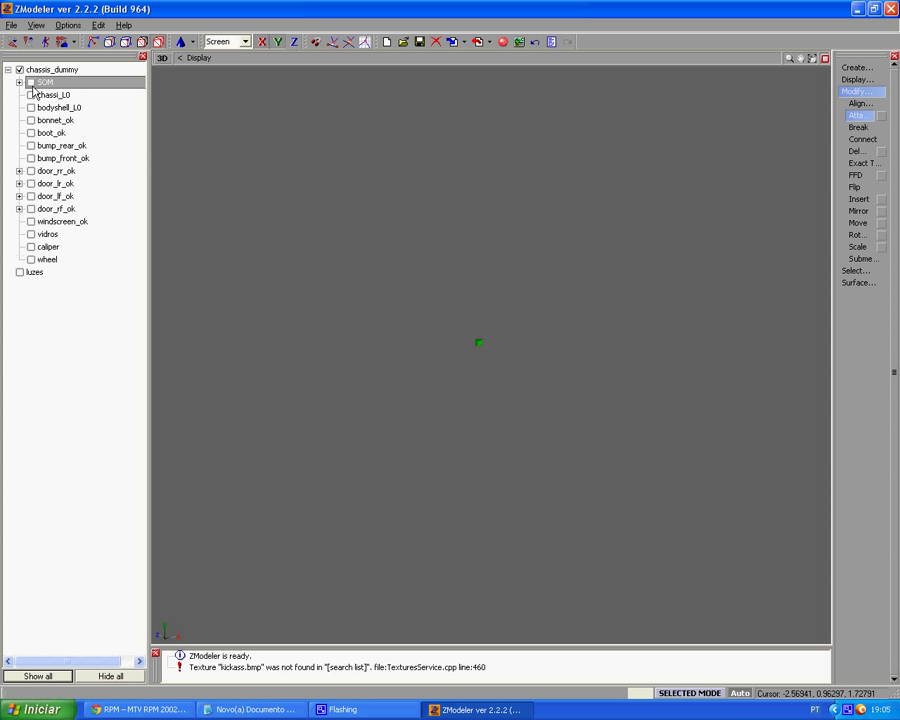
Make all the parts nested under chassis_dummy visible, from SOM down to wheel
click(31, 84)
key(Down)
key(space)
key(Down)
key(space)
key(Down)
key(space)
key(Down)
key(space)
key(Down)
key(space)
key(Down)
key(space)
key(Down)
key(space)
key(Down)
key(space)
key(Down)
key(space)
key(Down)
key(space)
key(Down)
key(space)
key(Down)
key(space)
key(Down)
key(space)
key(Down)
key(space)
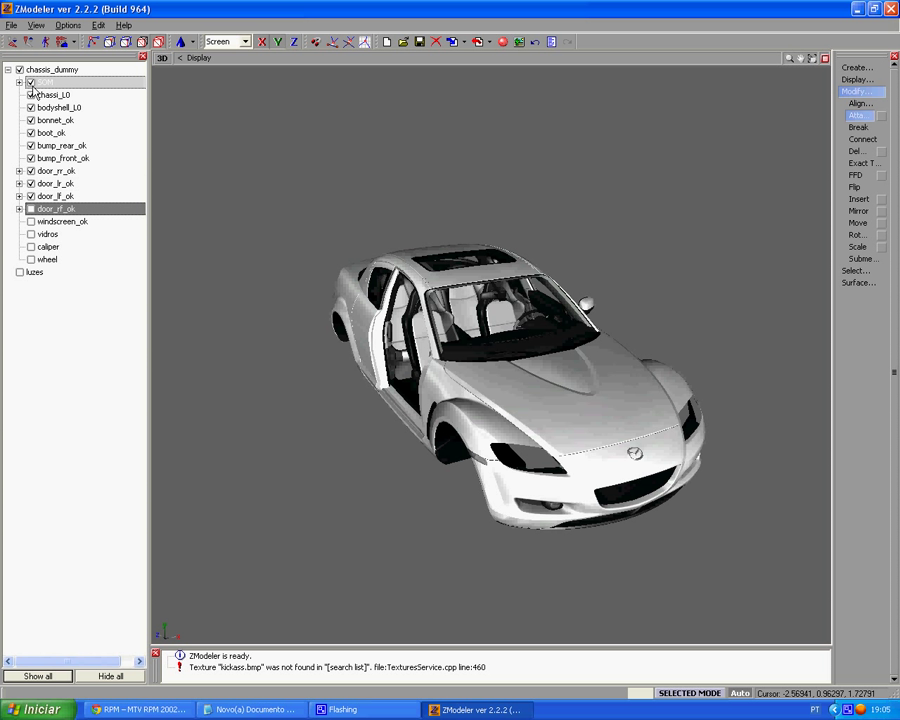
Collapse and hide chassis_dummy, and show only the luzes object
key(Home)
key(Left)
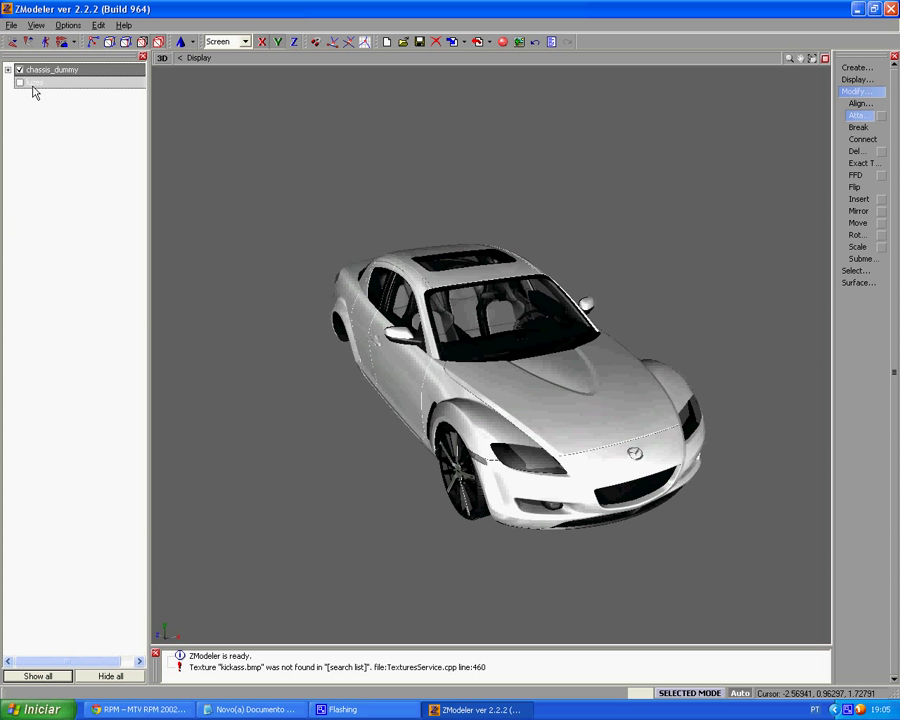
key(space)
key(Down)
key(space)
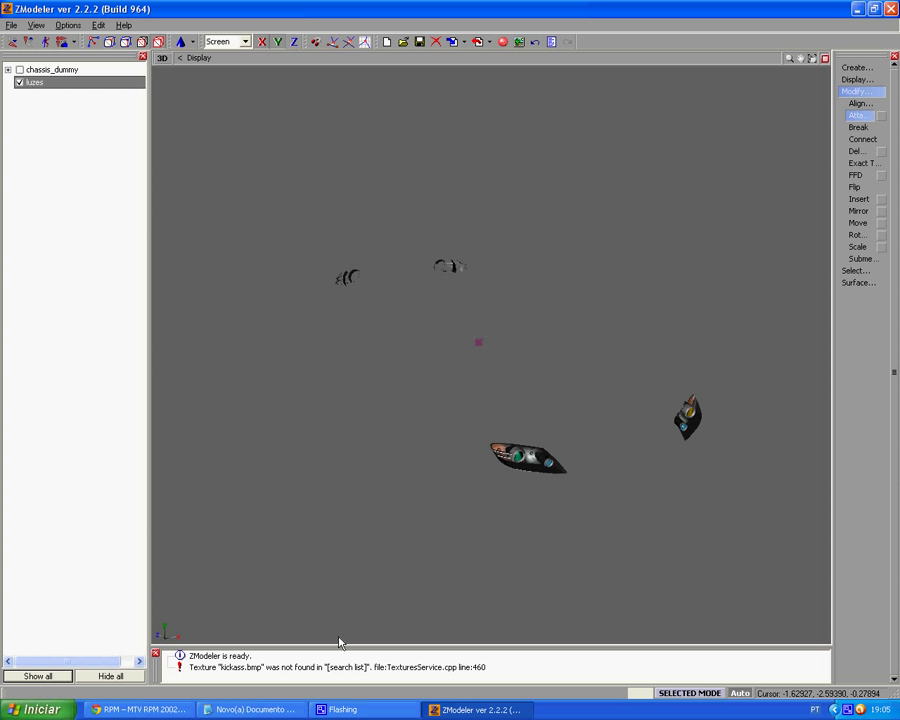
Switch to the Notepad document, add the line "vamos separar as luzes agora preste atenção" and minimize it
click(216, 711)
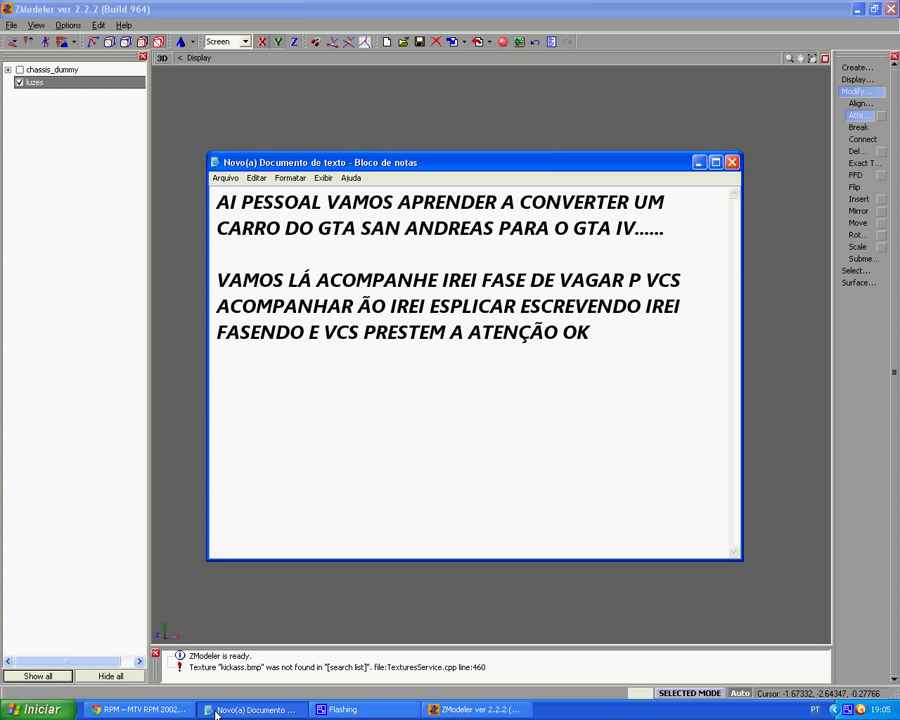
text(vamos separar as luzes ago)
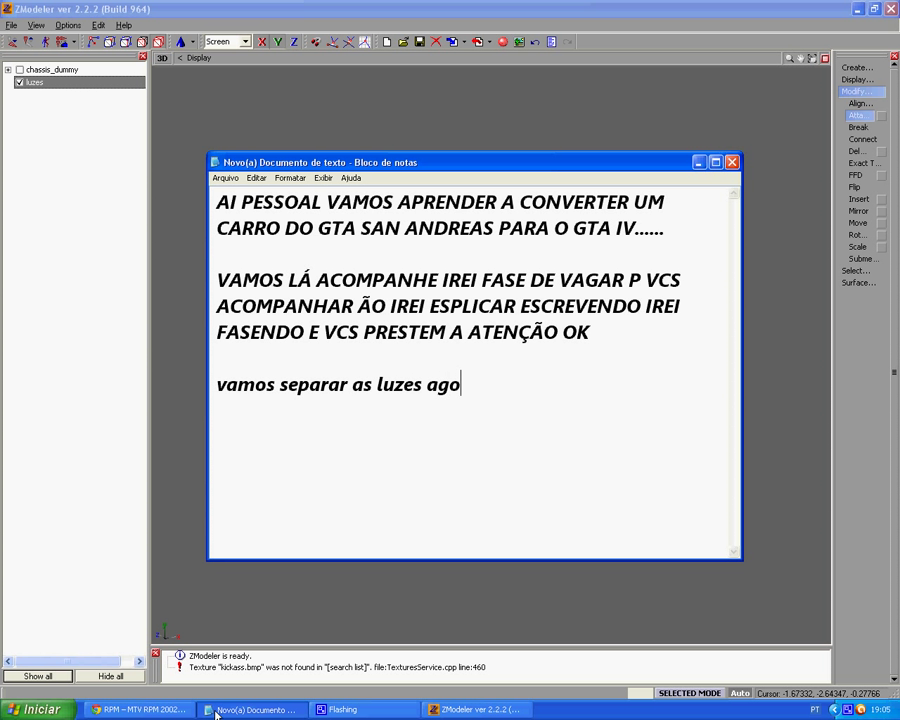
text(ra preste a)
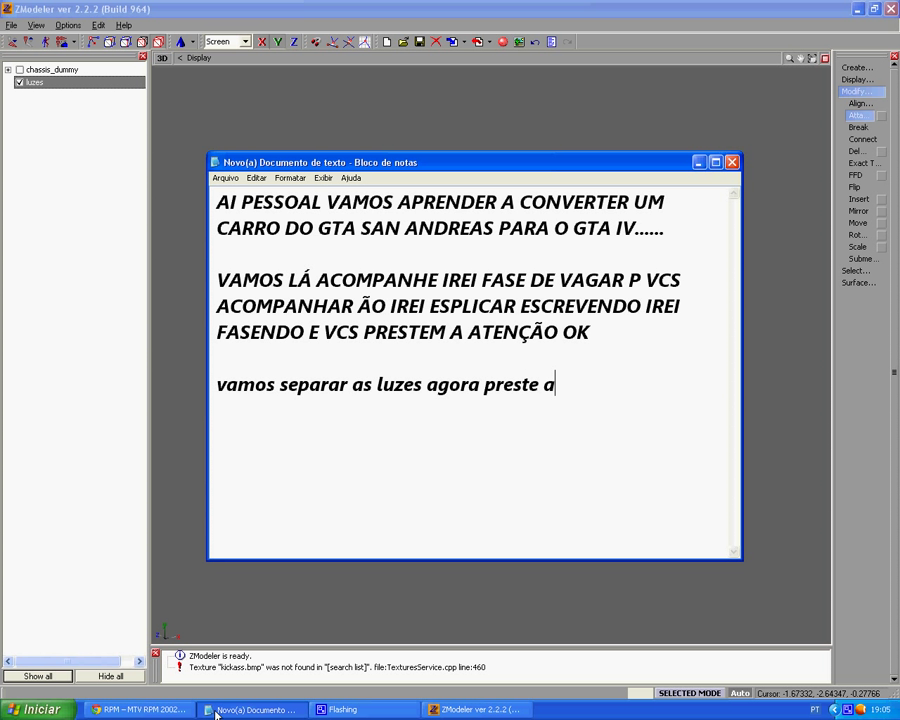
text(tenção)
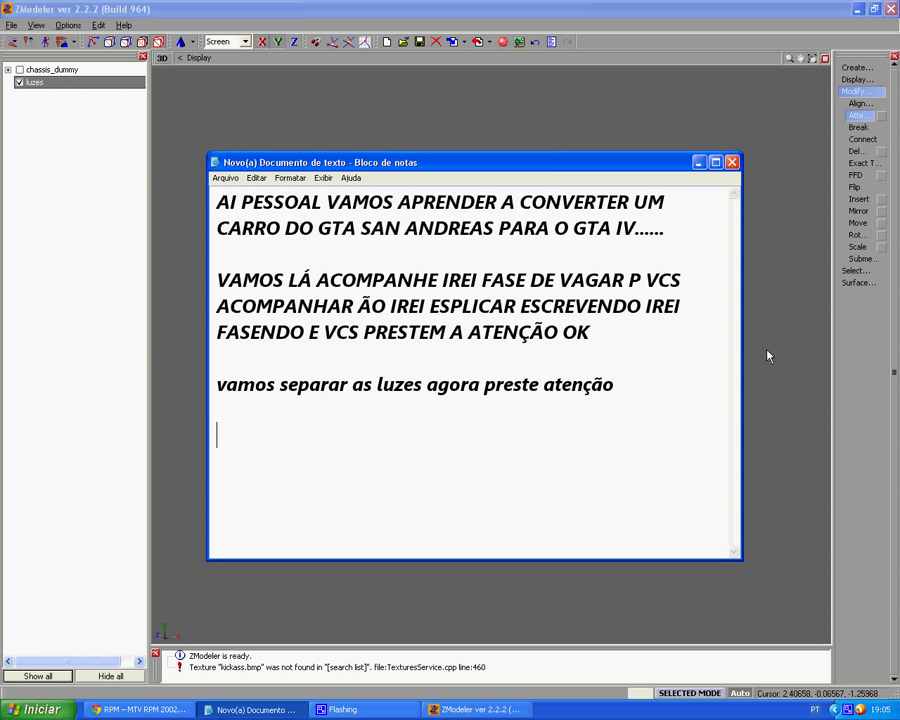
click(699, 162)
Deactivate the Attach tool in ZModeler and look at the headlights of luzes up close
click(859, 119)
middle_drag(408, 184, 384, 178)
scroll(543, 410, up, 3)
middle_drag(480, 461, 472, 460)
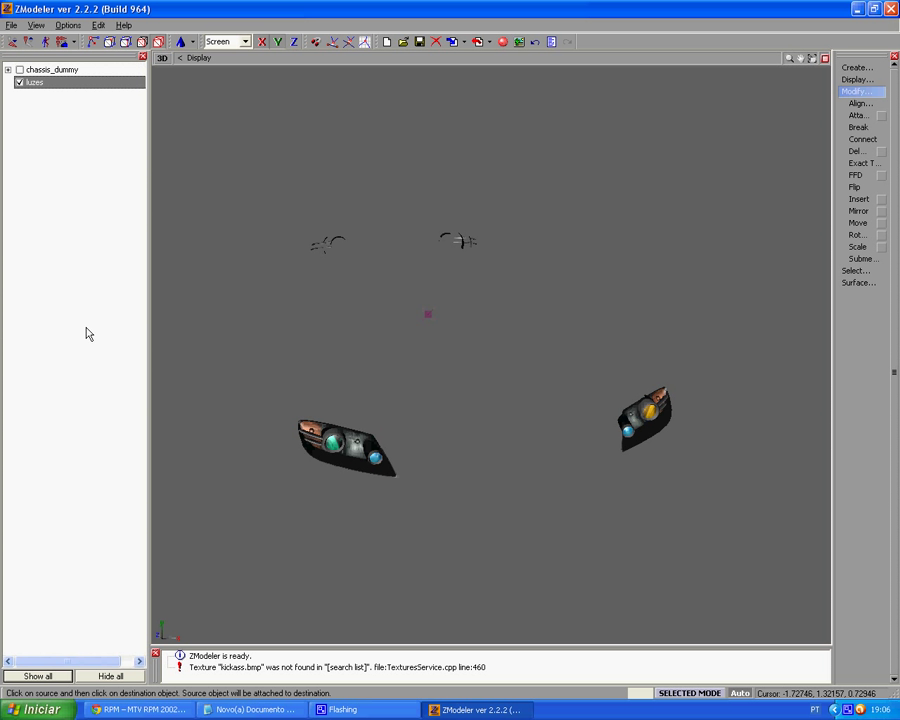
In the Notepad document, add "calma ai vamos nomear as texturas primeiro depois vamos p essa parte ok" and minimize it
click(248, 709)
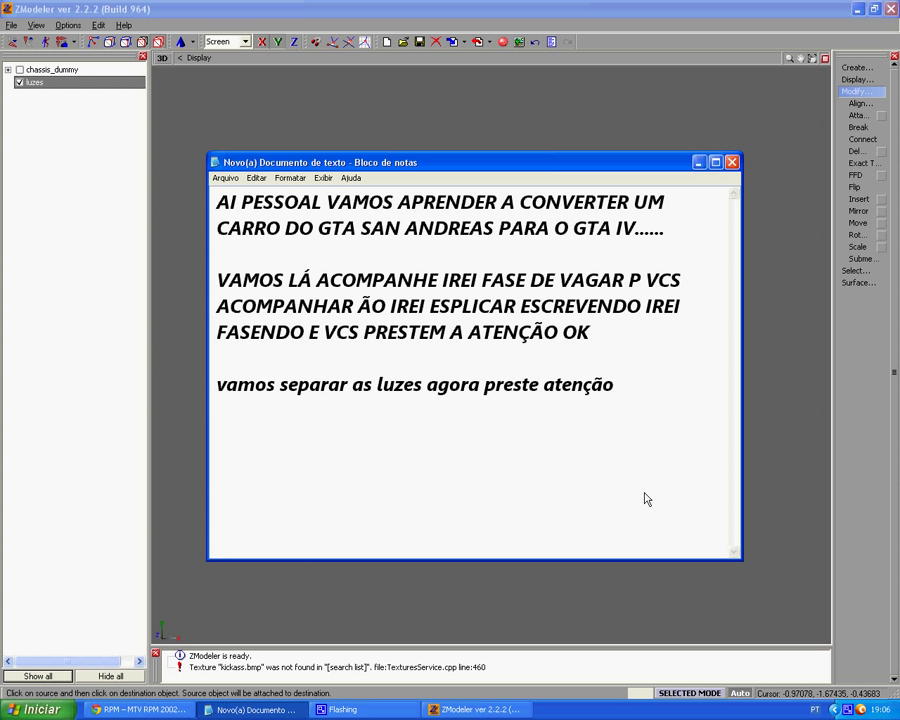
text(calma ai)
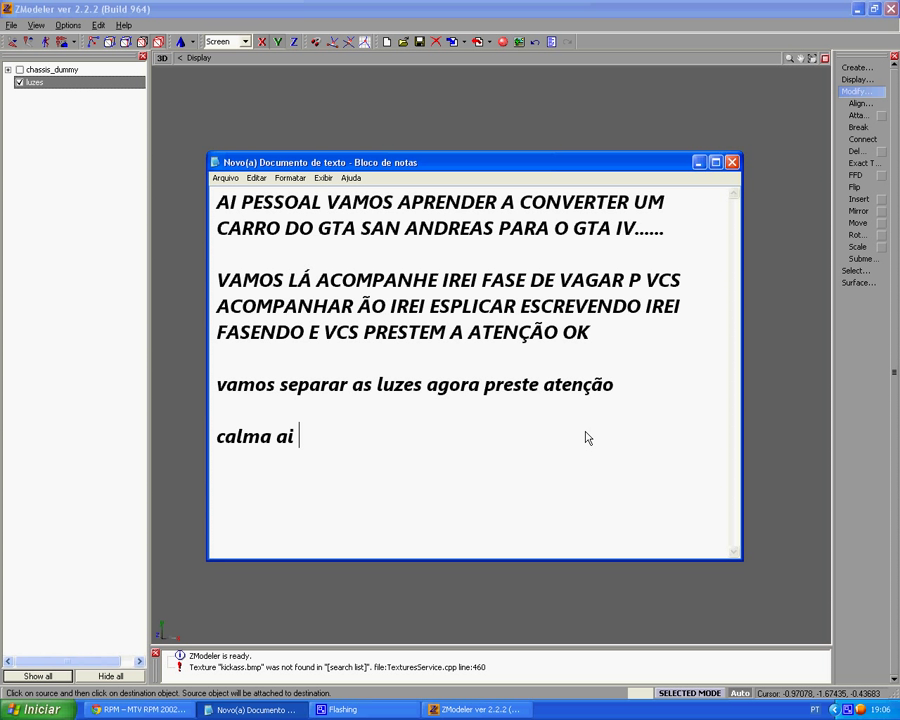
text( vam)
text(os nom)
text(ear as)
text( tes)
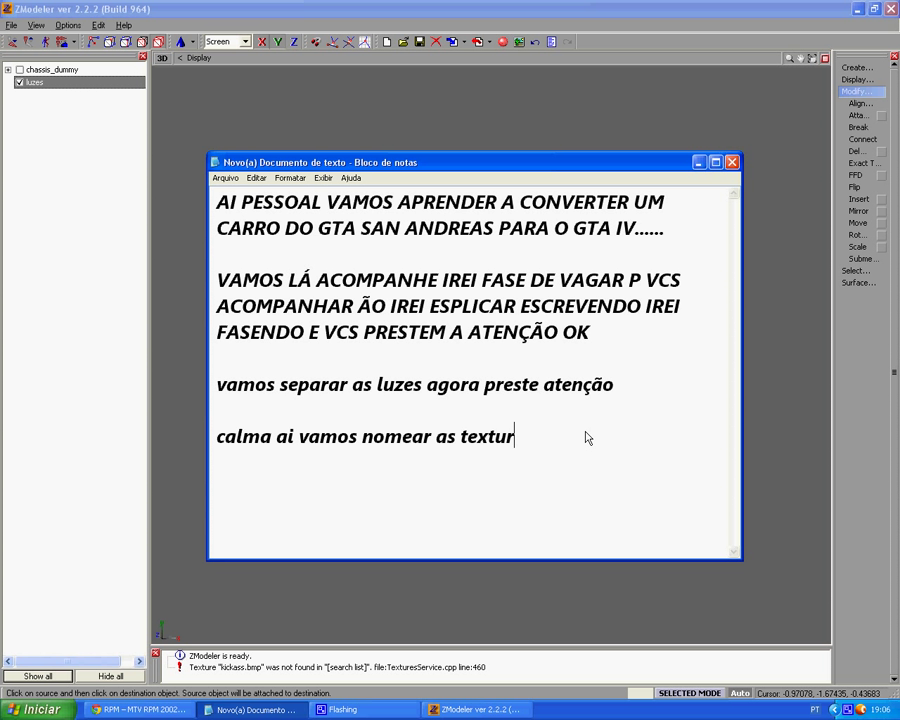
text(turas primeiro depois vamos p essa parte ok)
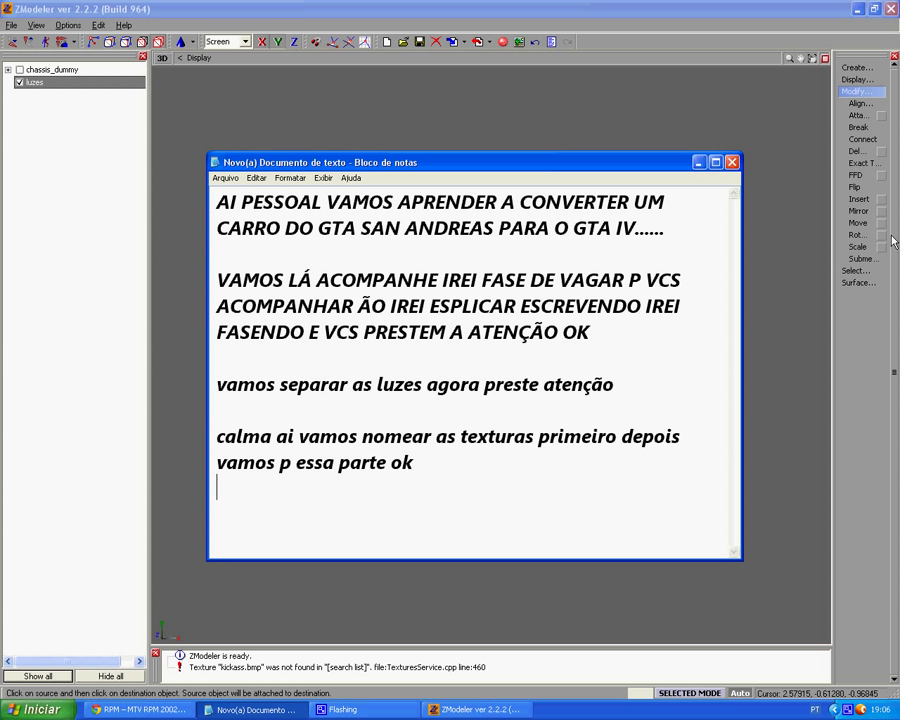
click(700, 162)
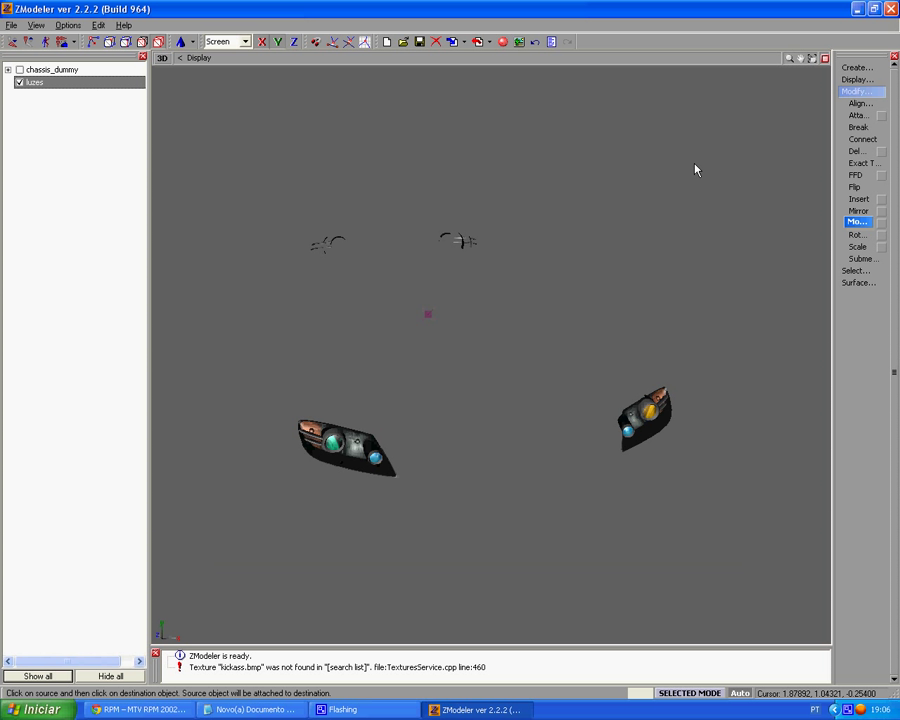
Nest luzes under chassis_dummy, make chassis_dummy visible and collapse its hierarchy
click(8, 69)
drag(56, 276, 38, 94)
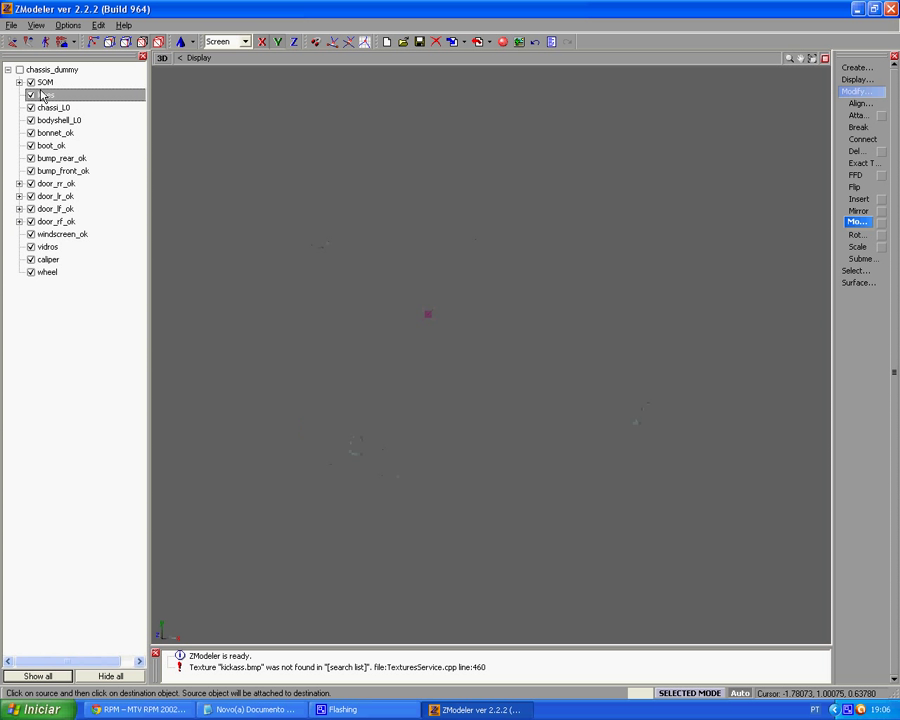
click(18, 70)
click(8, 69)
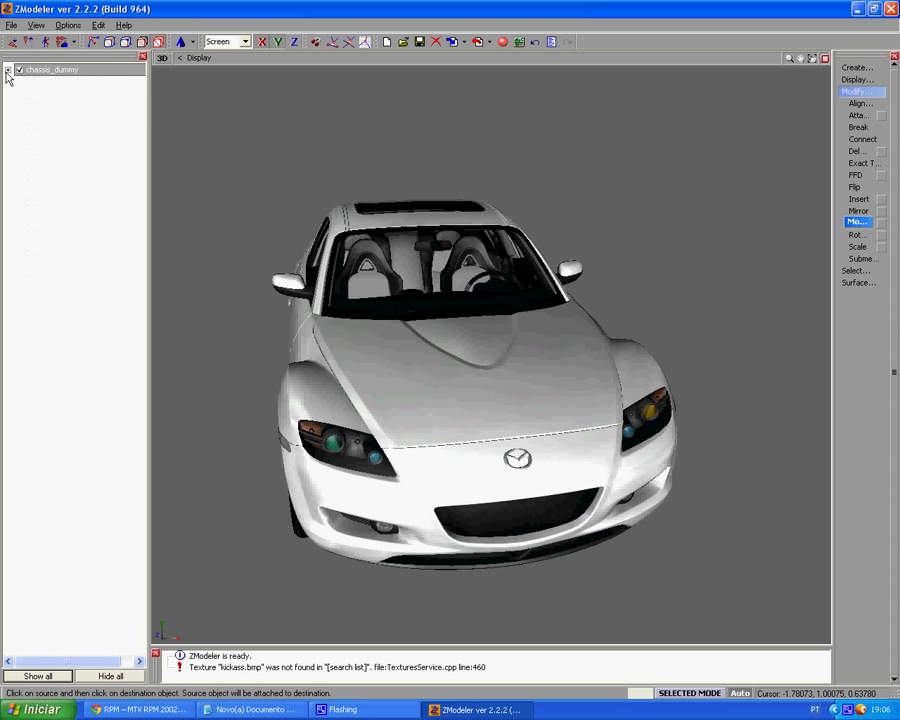
Narrow the object list pane to enlarge the 3D view and look at the car from its side
drag(149, 163, 4, 182)
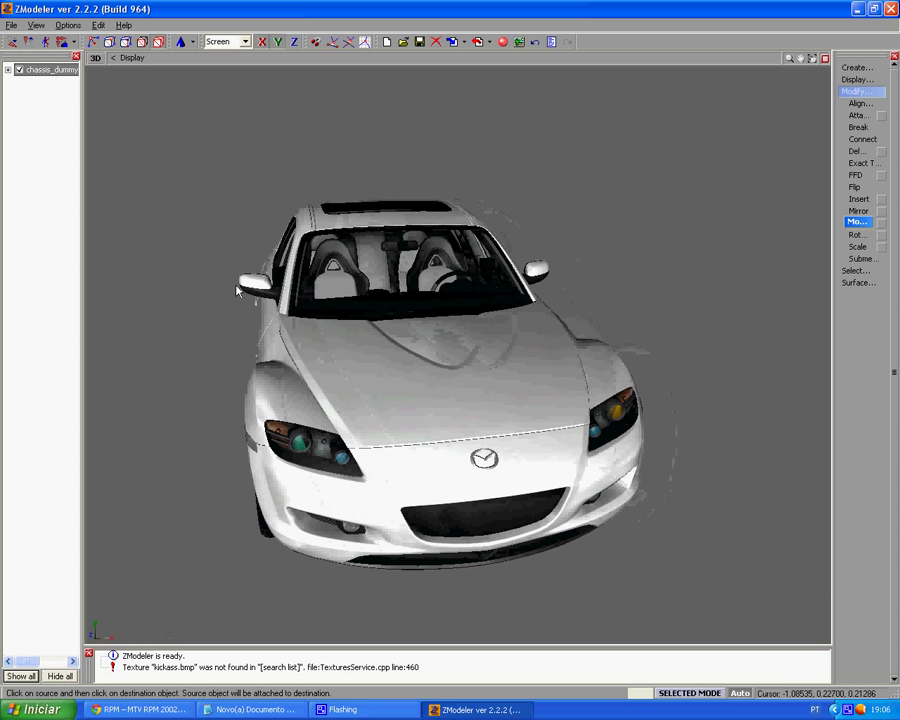
middle_drag(497, 341, 408, 367)
scroll(410, 372, down, 5)
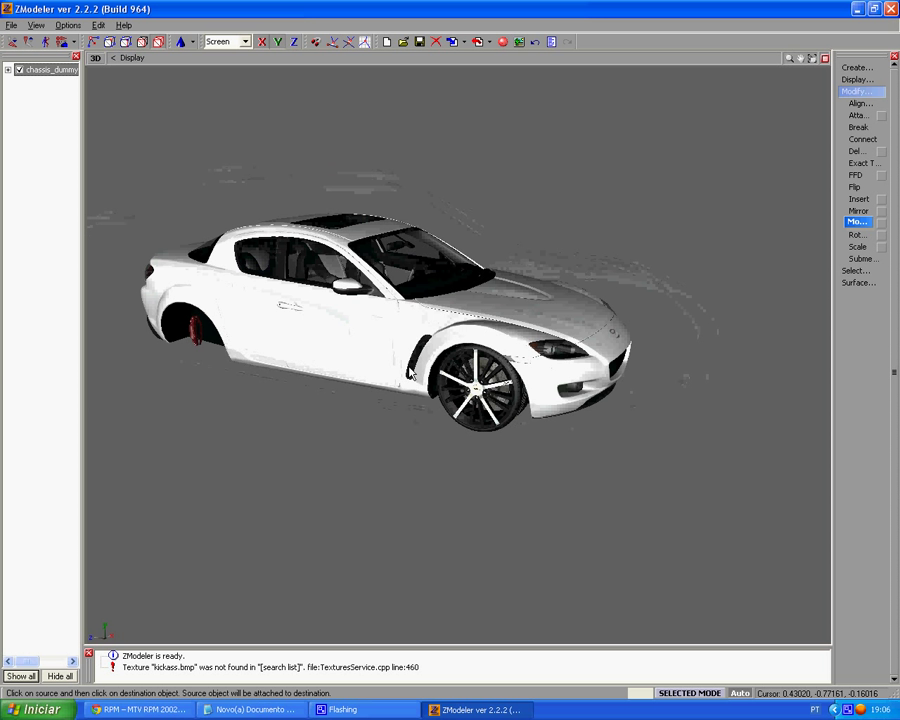
click(849, 91)
Open the Materials Editor and hide every material in the list, from alu [env:50,spec] down to vehiclelights128 [spec,RL]
click(503, 42)
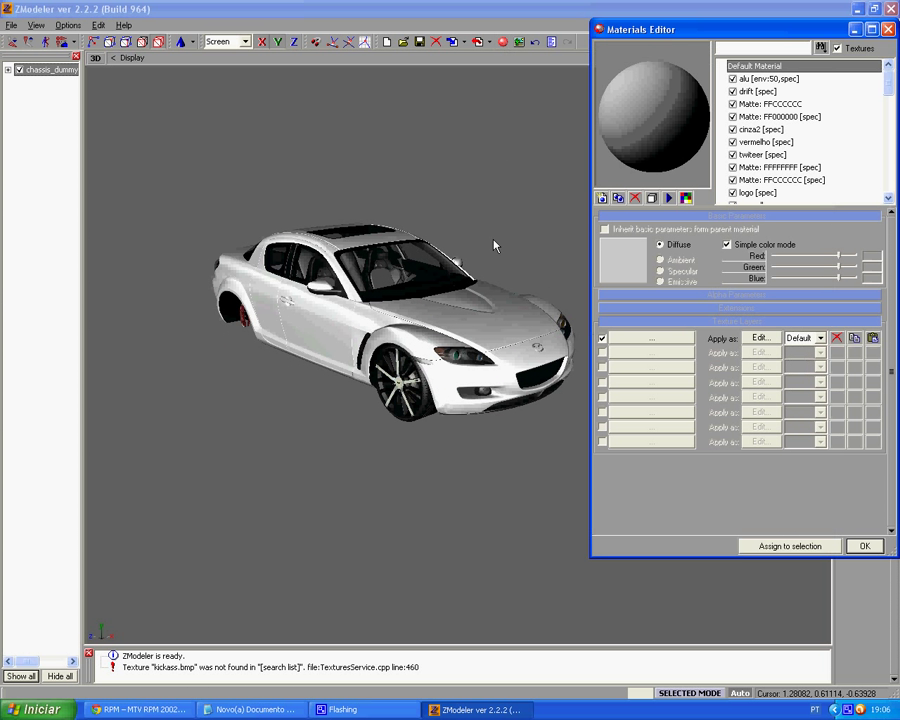
middle_drag(498, 241, 468, 245)
click(800, 79)
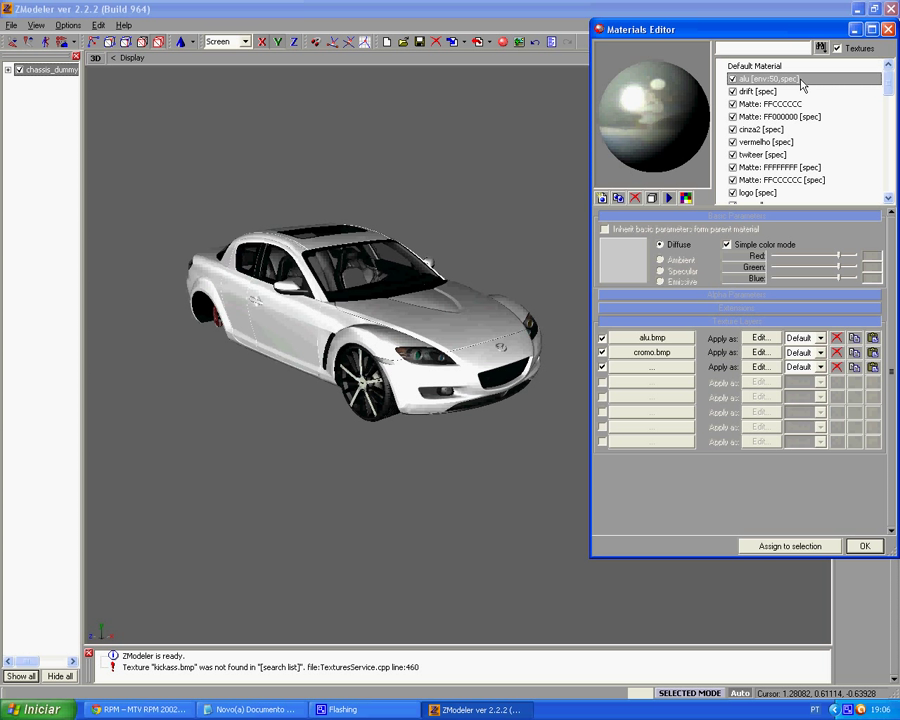
key(Down)
key(Down)
key(Down)
key(Down)
key(Down)
key(Down)
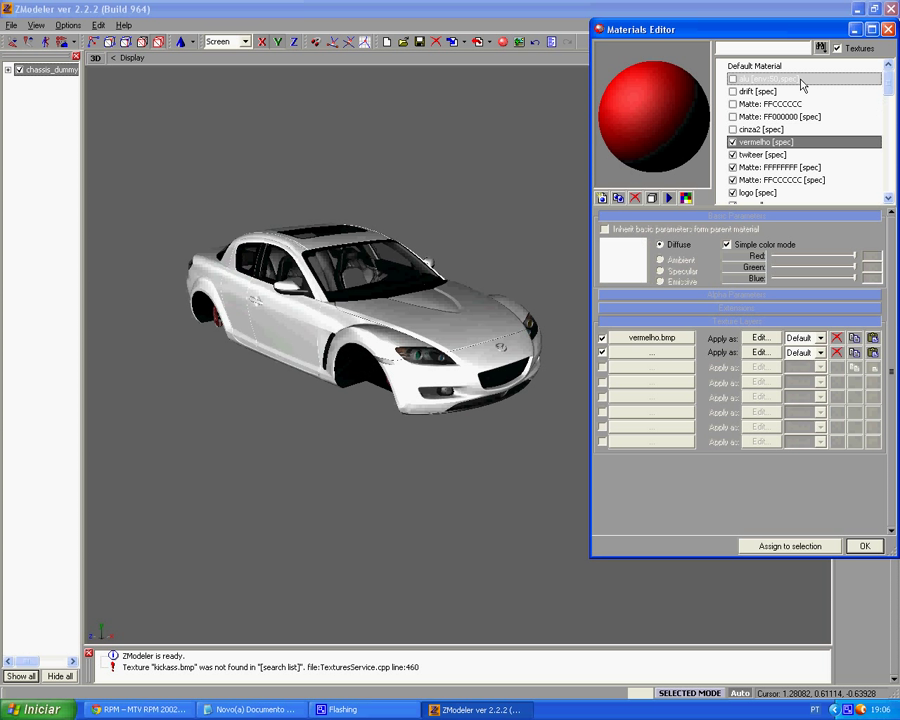
key(Down)
key(Down)
key(Down)
key(Down)
key(Down)
key(Down)
key(Down)
key(Down)
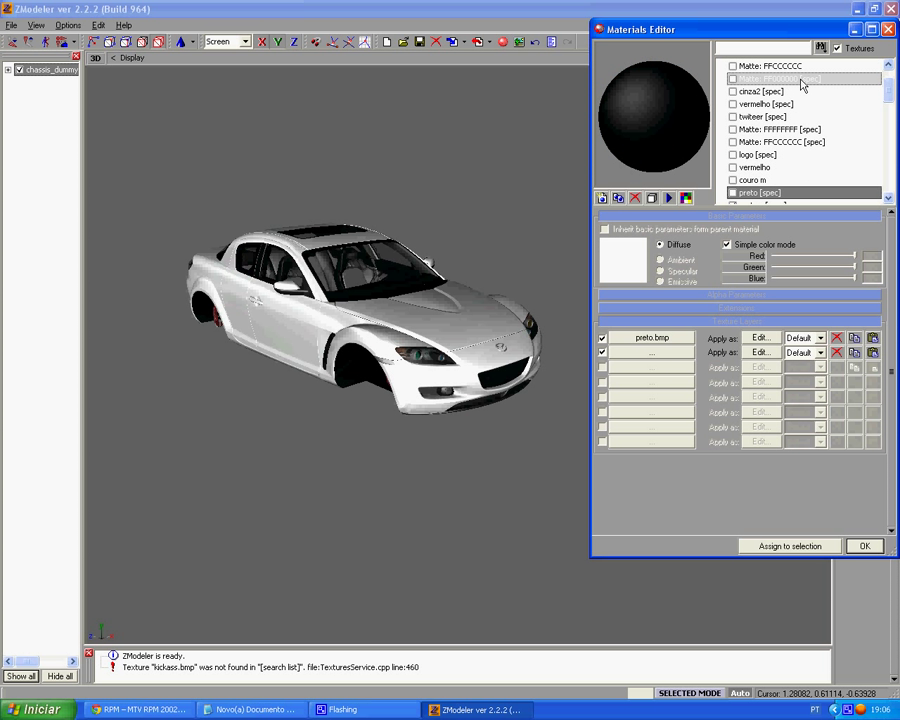
key(Down)
key(Down)
key(Down)
key(Down)
key(Down)
key(Down)
key(Down)
key(Down)
key(Down)
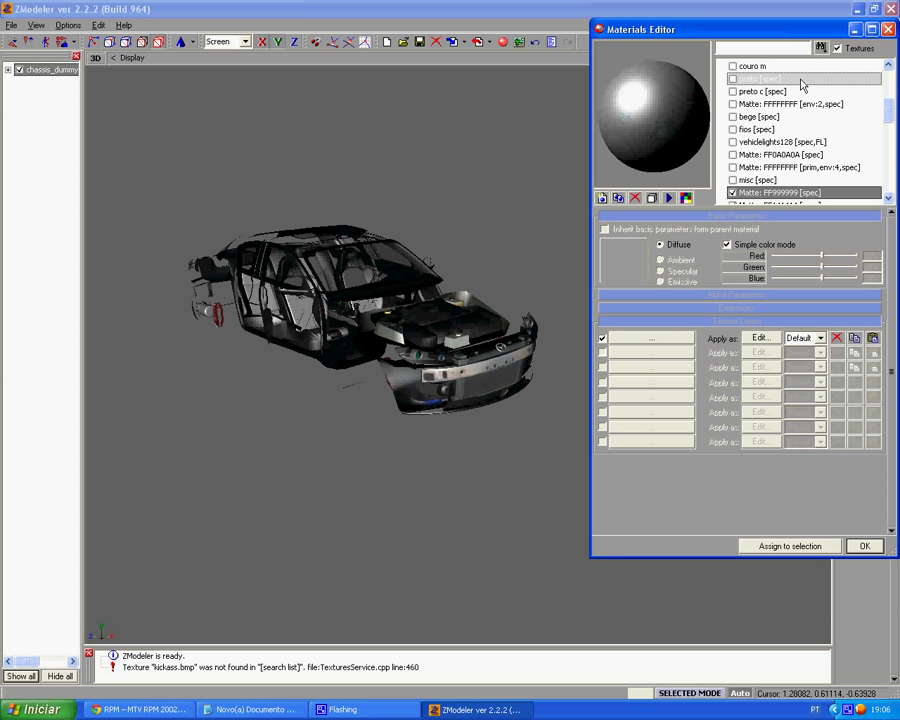
key(Down)
key(Down)
key(Down)
key(Down)
key(Down)
key(Down)
key(Down)
key(Down)
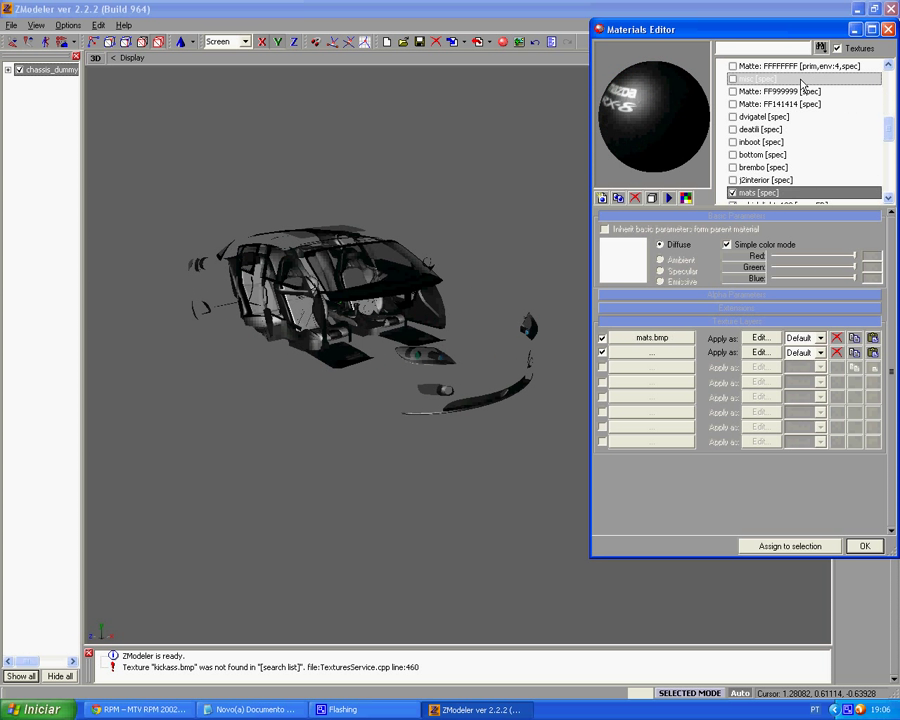
key(Down)
key(Down)
key(Down)
key(Down)
key(Down)
key(Down)
key(Down)
key(Down)
key(Down)
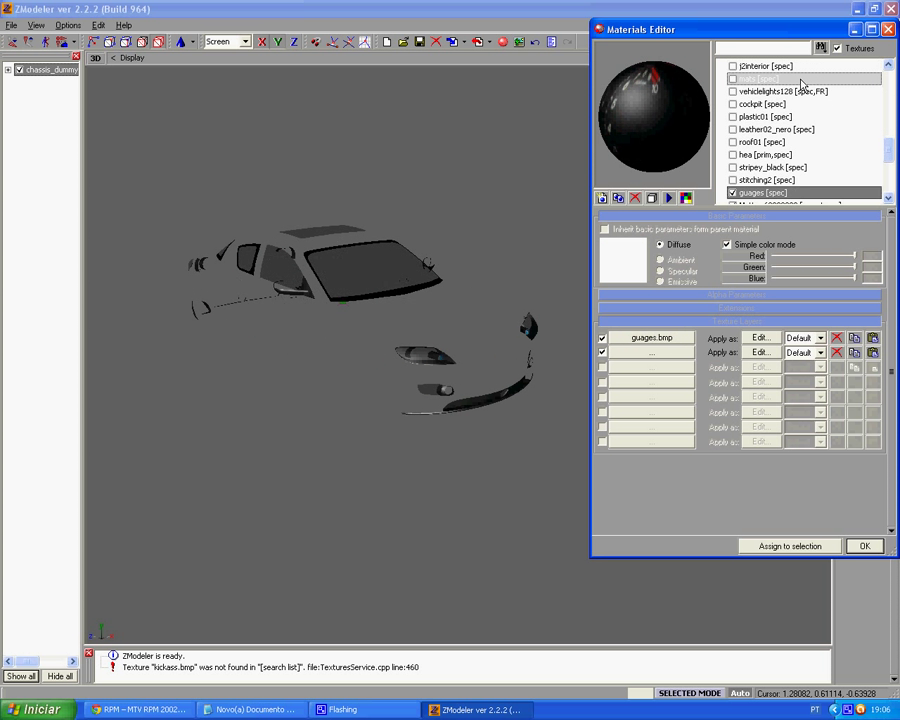
key(Down)
key(Down)
key(Down)
key(Down)
key(Down)
key(Down)
key(Down)
key(Down)
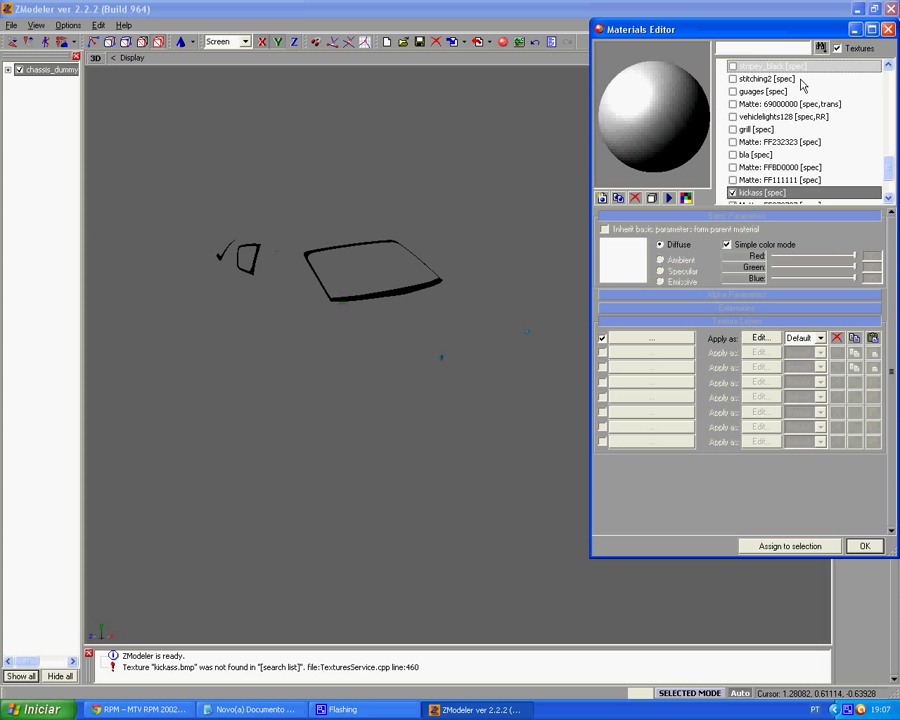
key(Down)
key(Down)
key(Down)
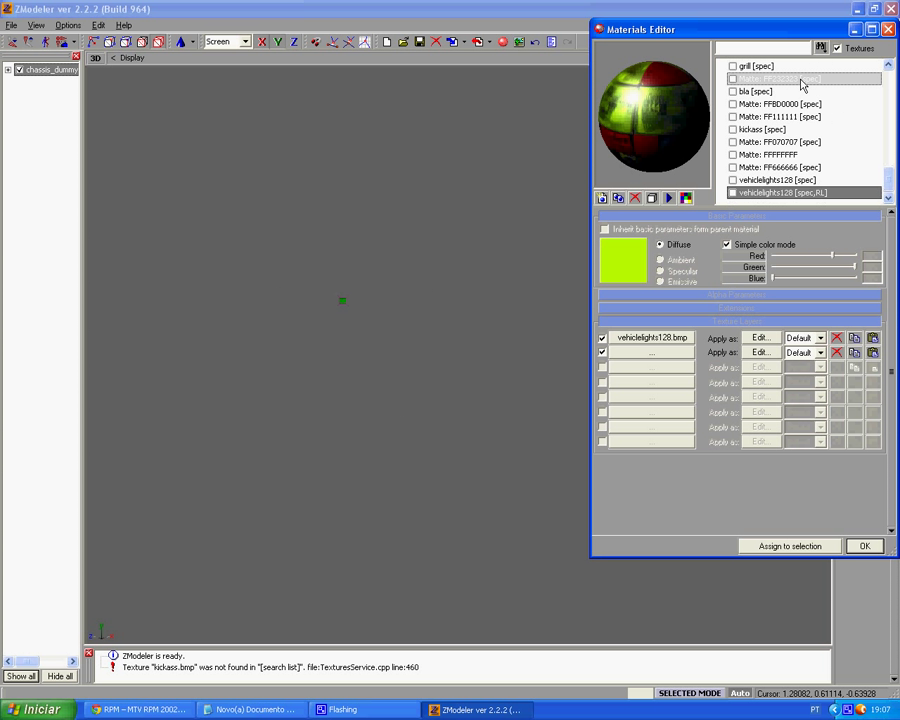
Show only the alu [env:50,spec] material and rename it alu (tire)
key(Up)
key(Up)
key(Up)
key(Up)
key(Up)
key(Up)
key(Up)
key(Up)
key(Up)
key(Up)
key(Up)
key(Up)
key(Up)
key(Up)
key(Up)
key(Up)
key(Up)
key(Up)
key(Up)
key(Up)
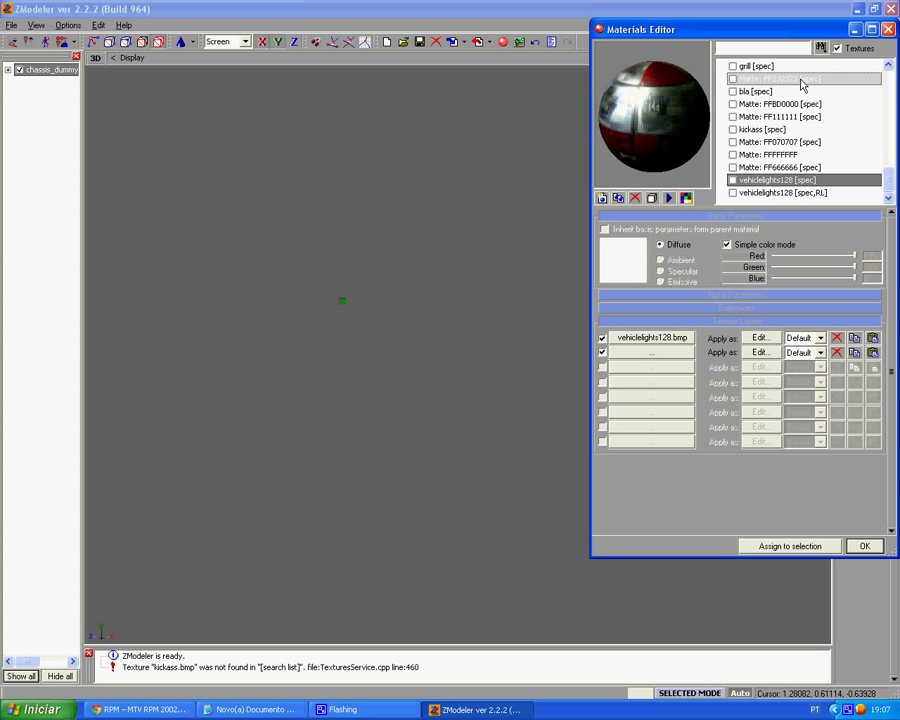
key(Up)
key(Up)
key(Up)
key(Up)
key(Up)
key(Up)
key(Up)
key(Up)
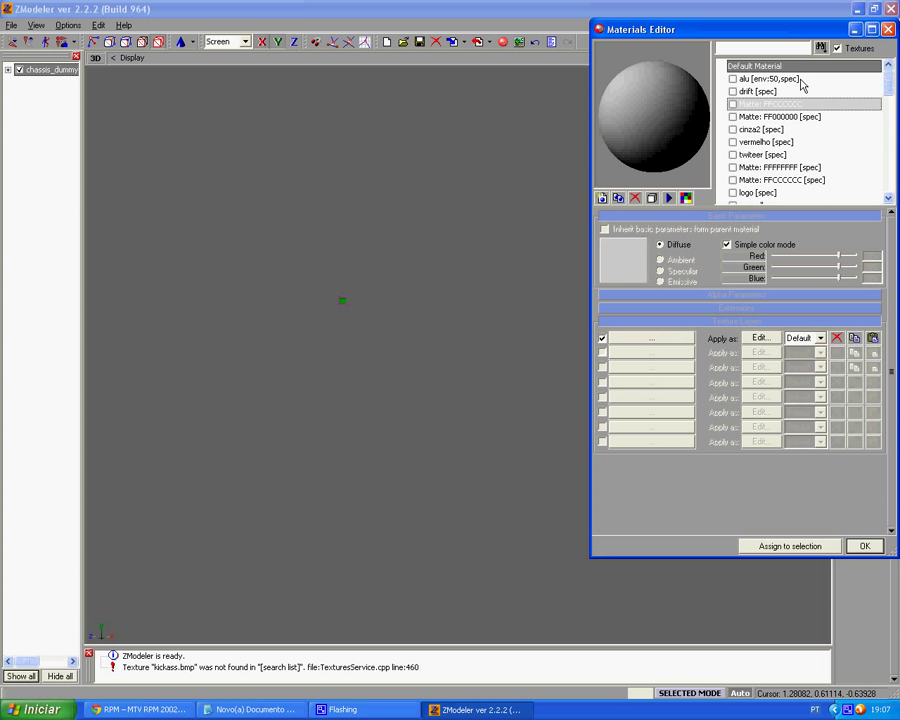
key(space)
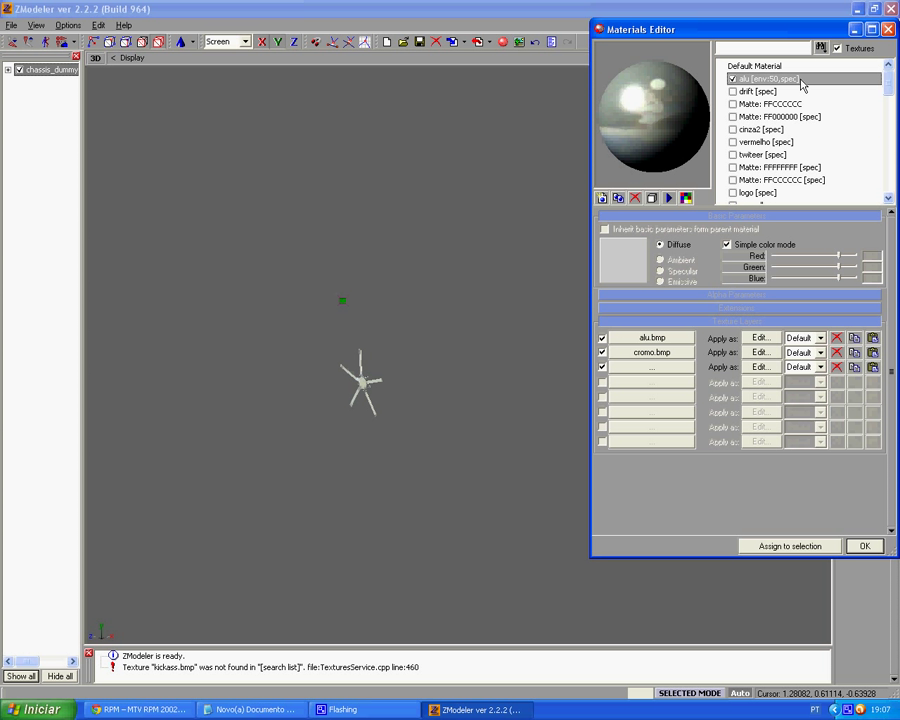
click(800, 79)
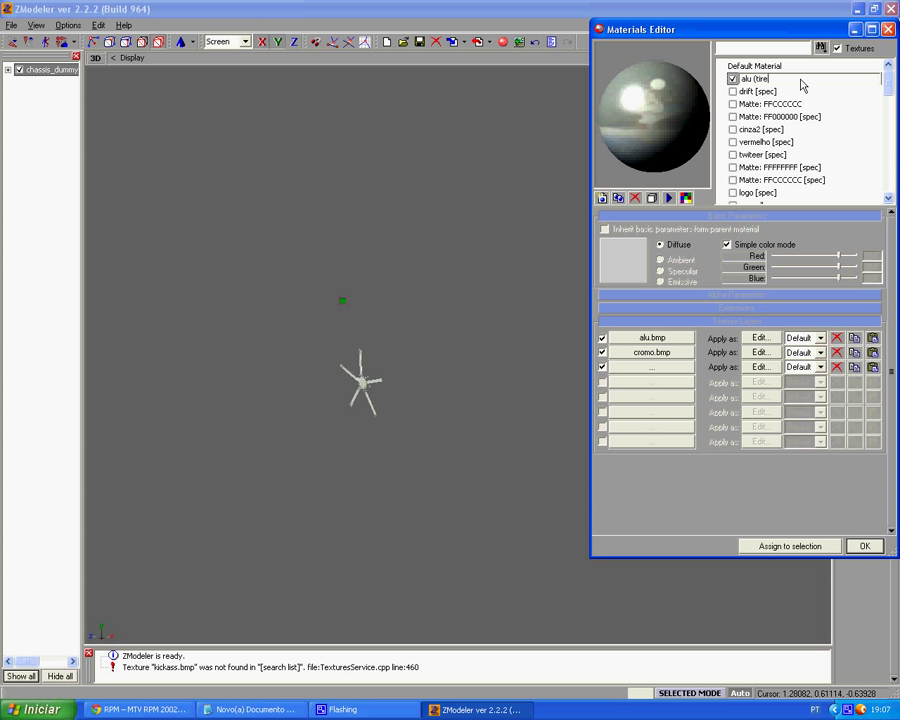
key(Return)
middle_drag(386, 430, 378, 430)
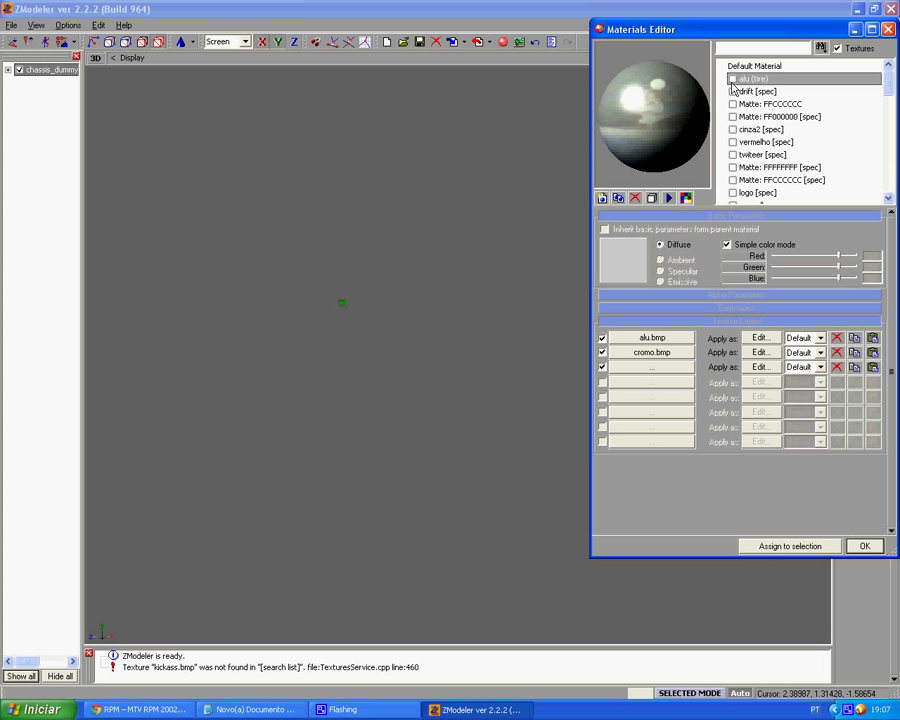
Show the drift [spec] material together with alu (tire) and rename it drift (tire)
click(735, 92)
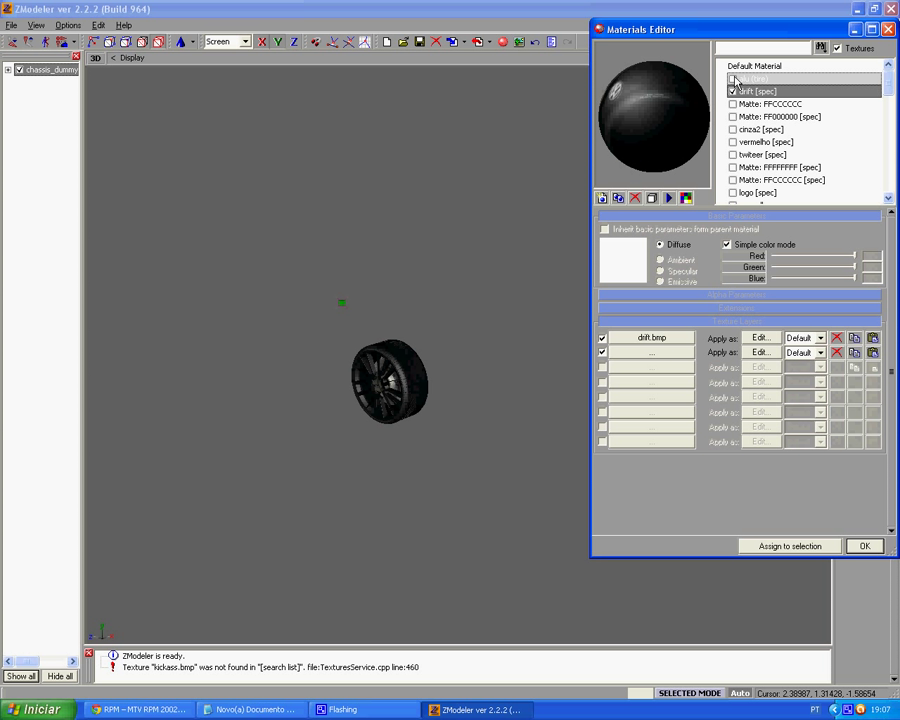
click(735, 80)
click(736, 93)
click(775, 90)
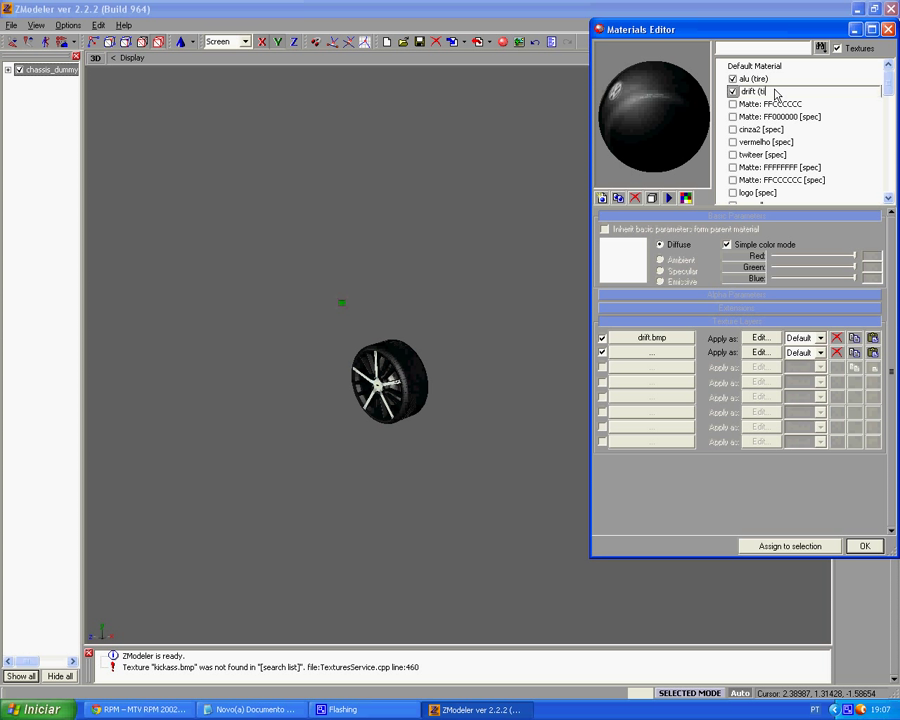
key(Return)
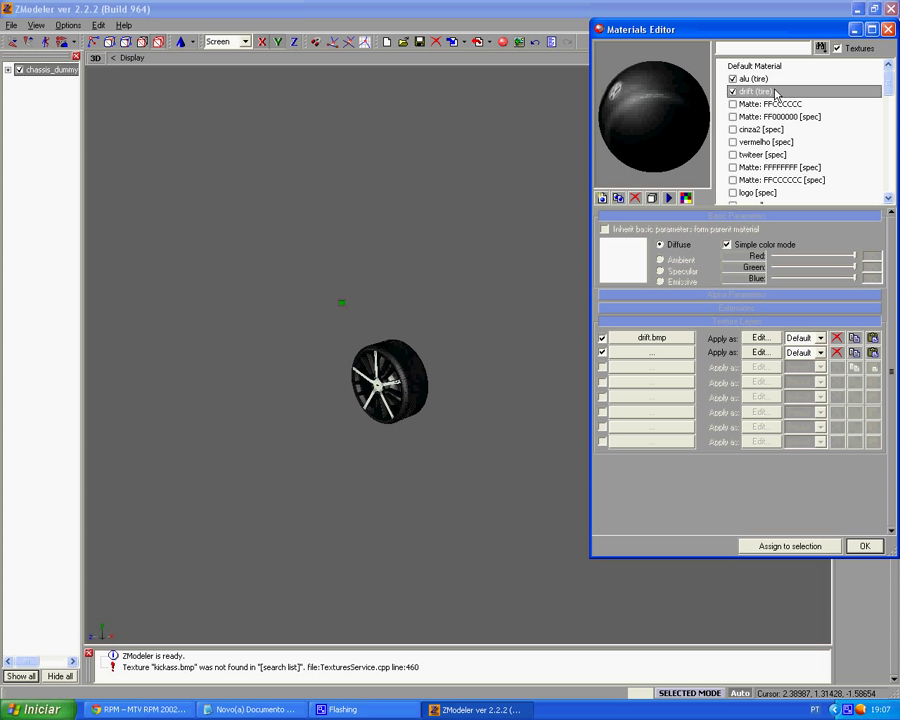
Hide both tire materials and show only the first Matte: FFCCCCCC material, examining the parts that use it
key(space)
key(Up)
key(space)
key(Down)
key(Down)
key(space)
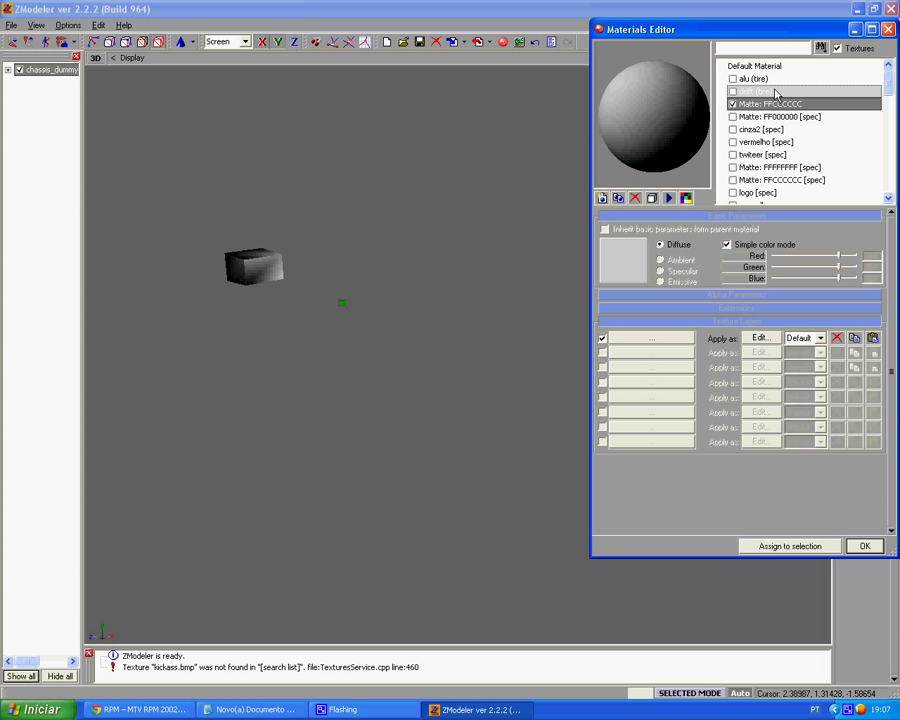
middle_drag(331, 271, 389, 270)
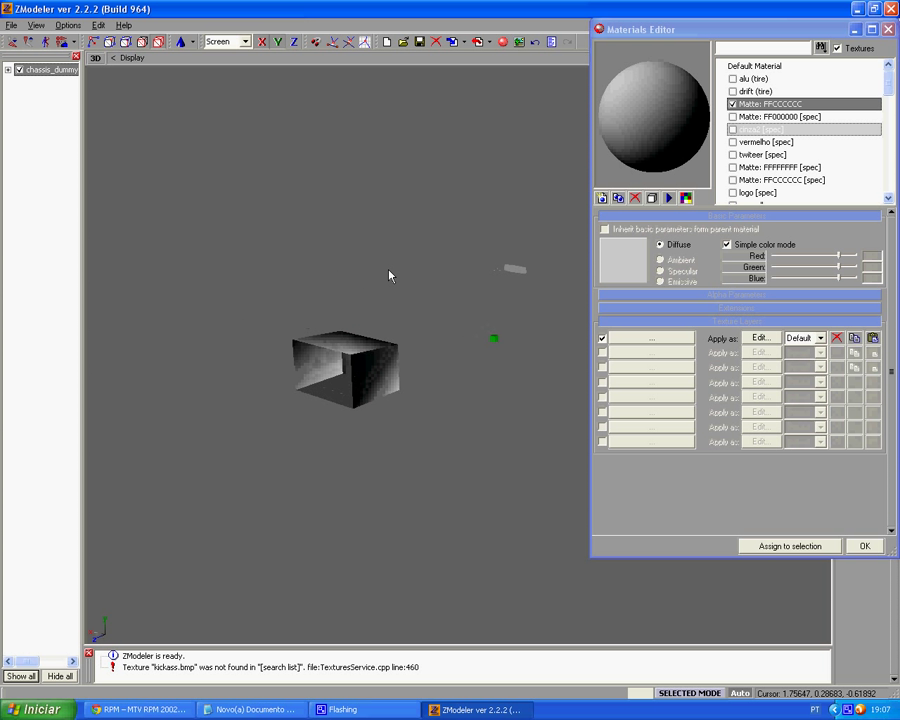
Assign the preto c.bmp texture to the first Matte: FFCCCCCC material and rename it preto c (interior2)
click(625, 340)
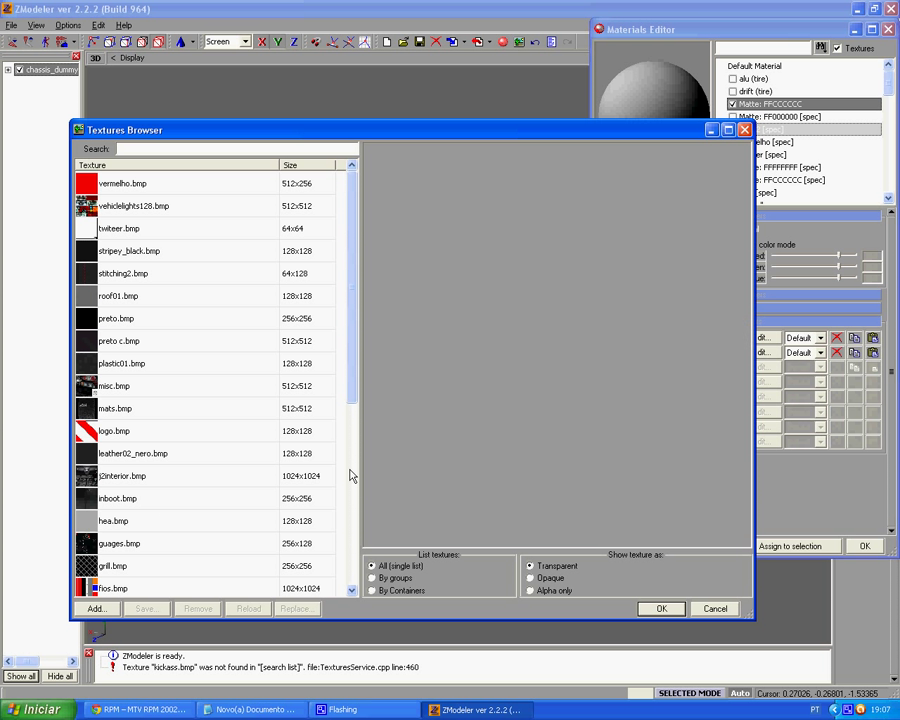
click(132, 320)
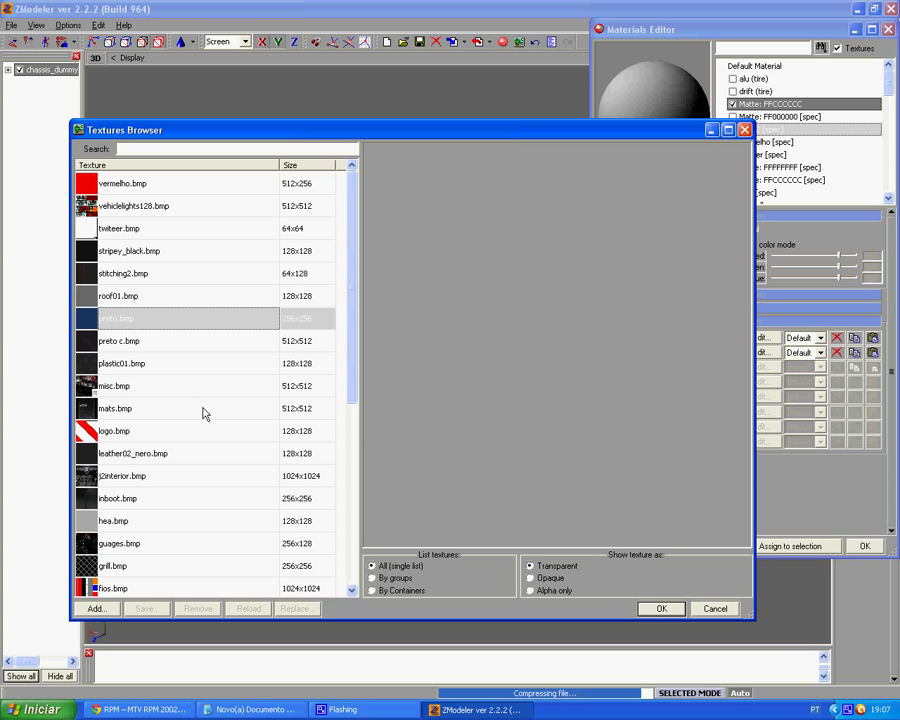
click(148, 343)
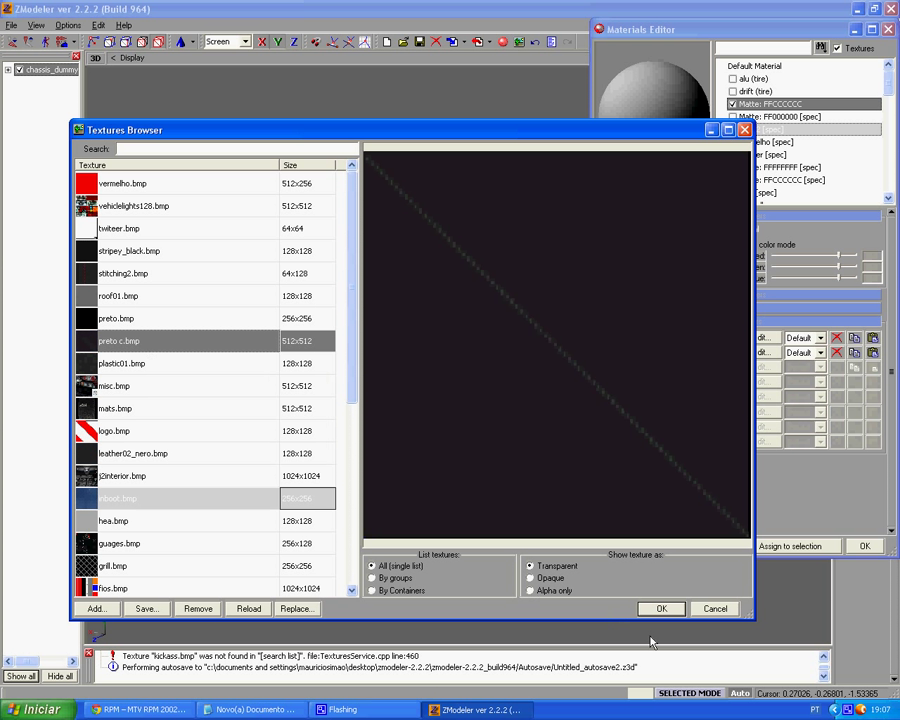
click(662, 609)
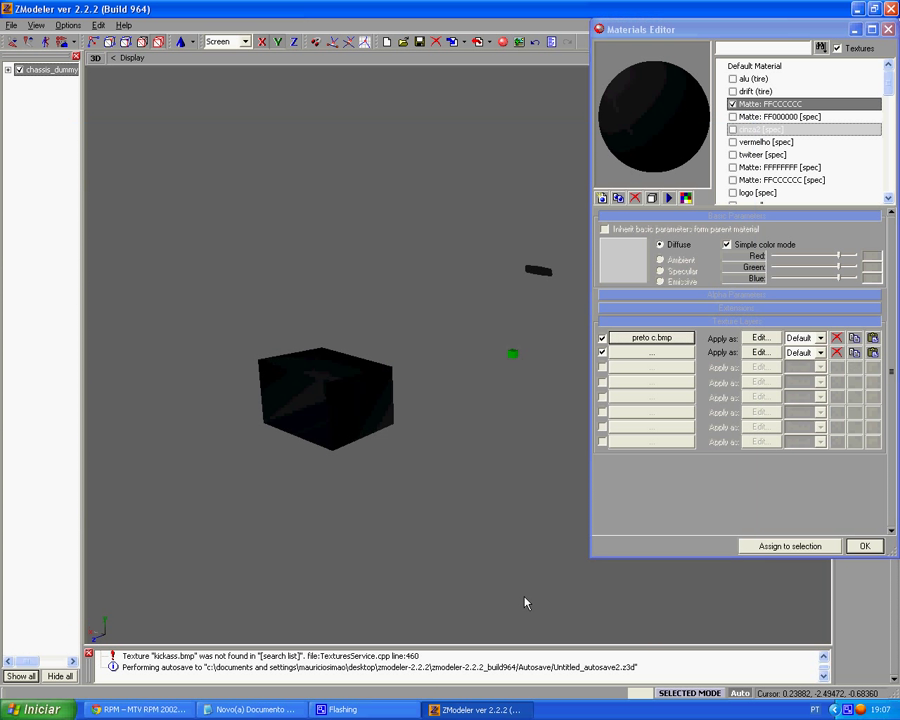
click(760, 105)
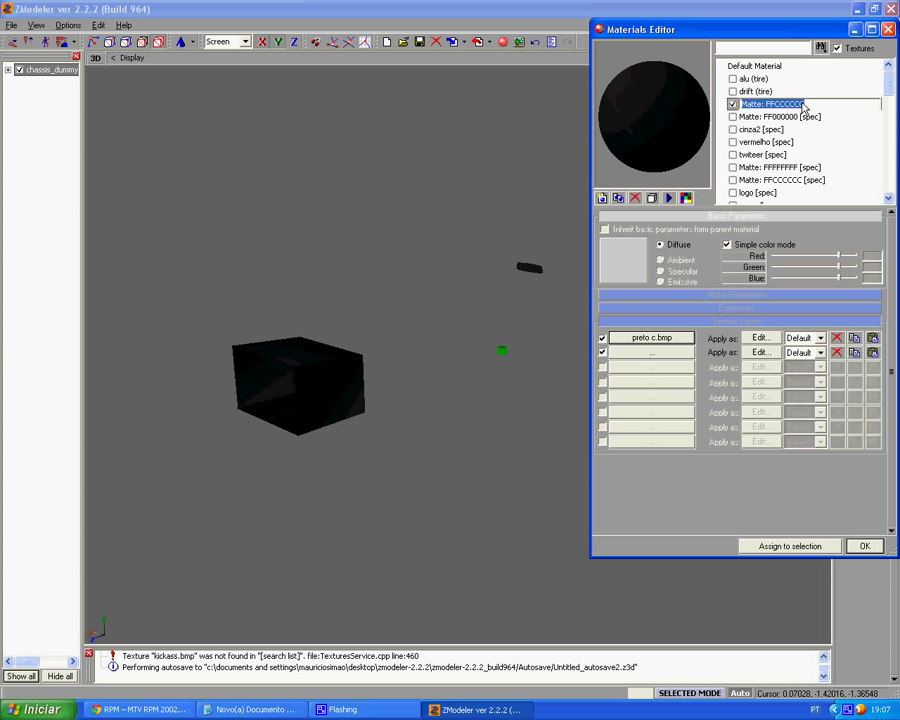
text(preto c (interior2)
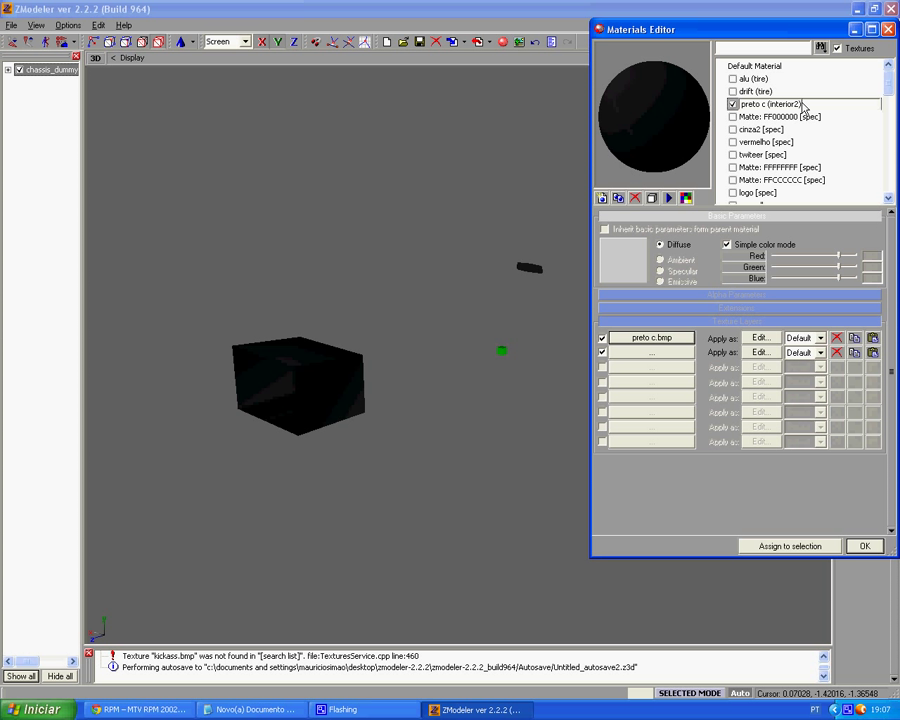
Isolate the Matte: FF000000 [spec] material, assign it the preto c.bmp texture and rename it preto c (interior2)
key(Down)
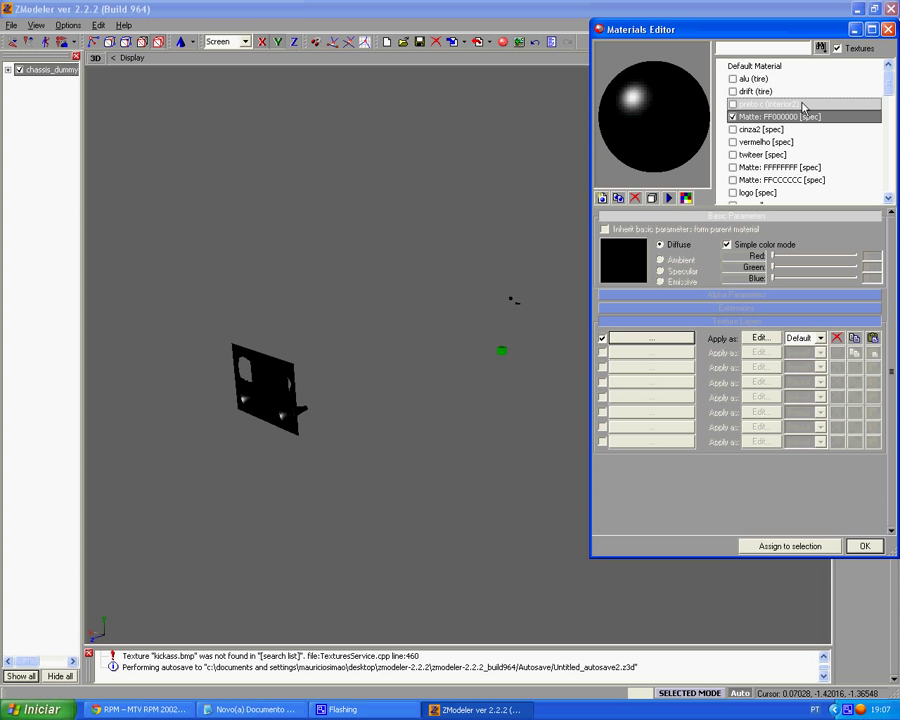
click(640, 338)
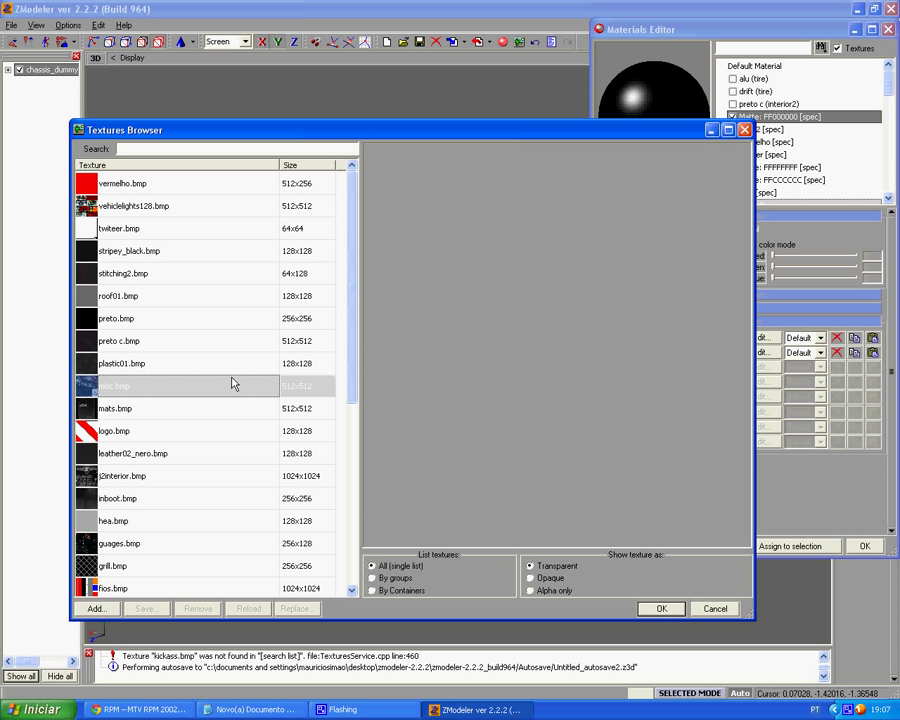
click(236, 342)
click(652, 612)
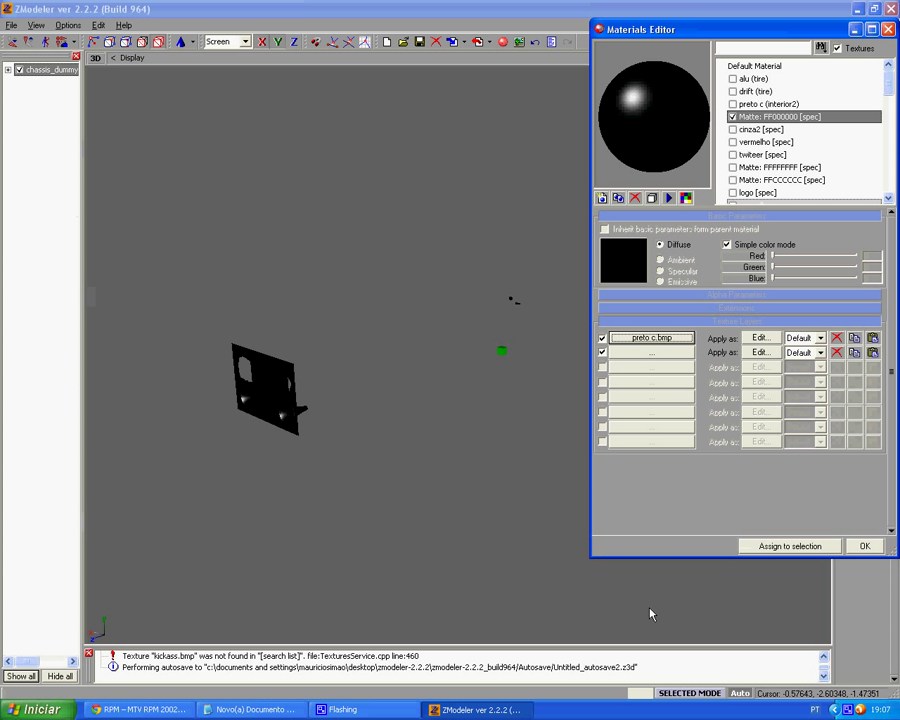
middle_drag(546, 587, 536, 586)
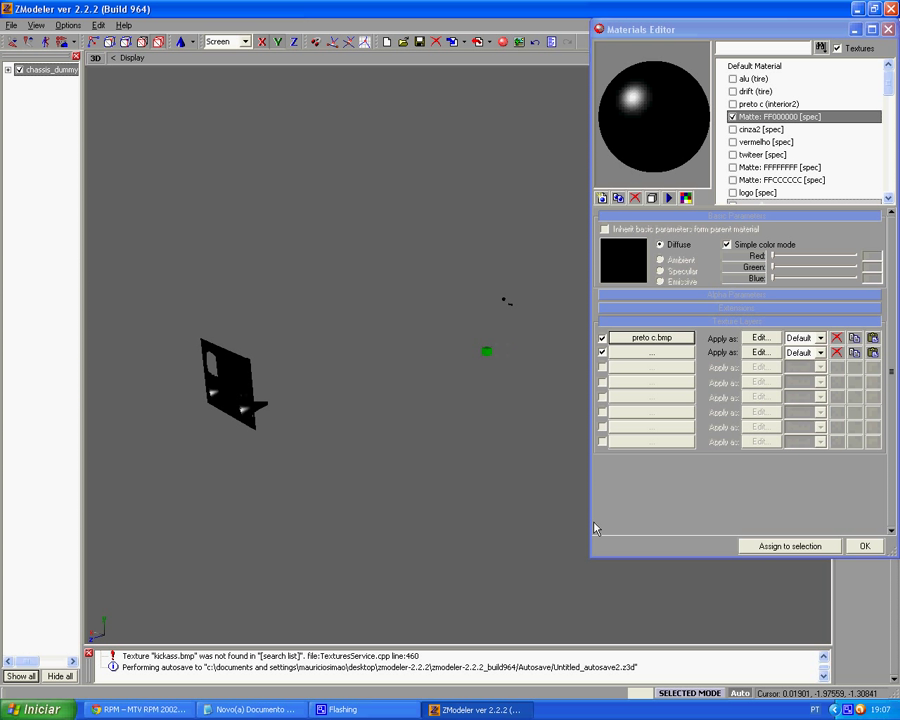
click(750, 118)
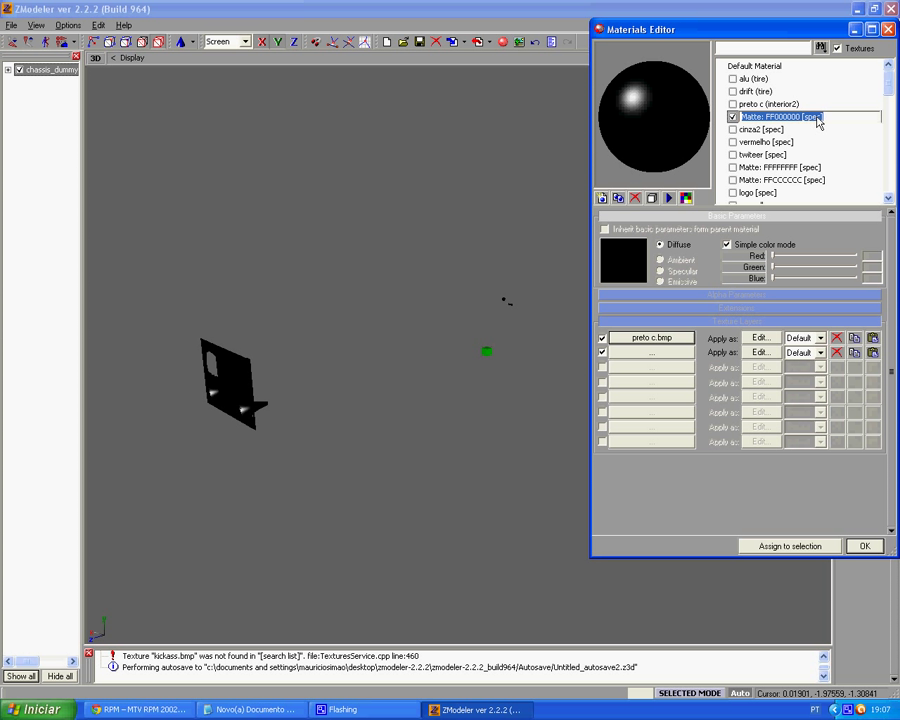
text(preto c (in)
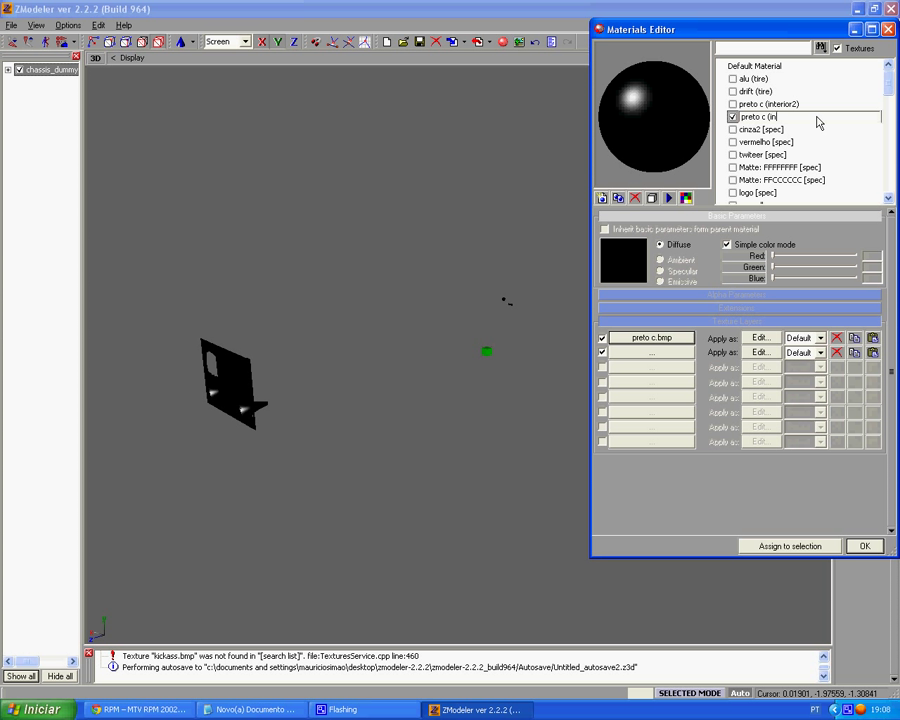
text(erior2)
key(Return)
Show only the cinza2 [spec] material and rename it cinza2 (mesh)
key(Down)
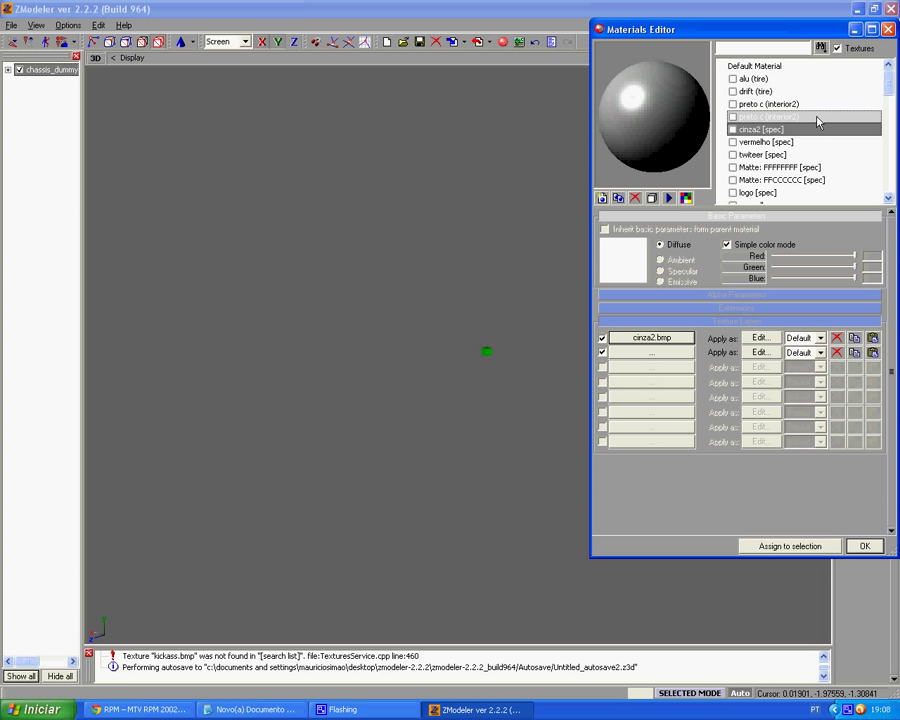
middle_drag(376, 301, 500, 311)
click(760, 129)
double_click(775, 129)
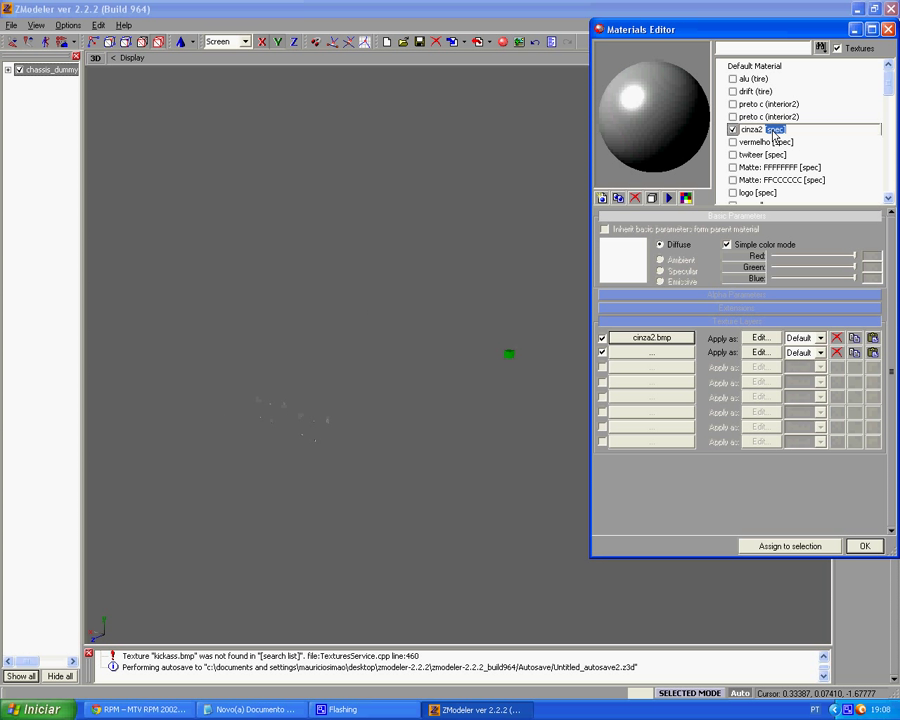
text(()
key(Return)
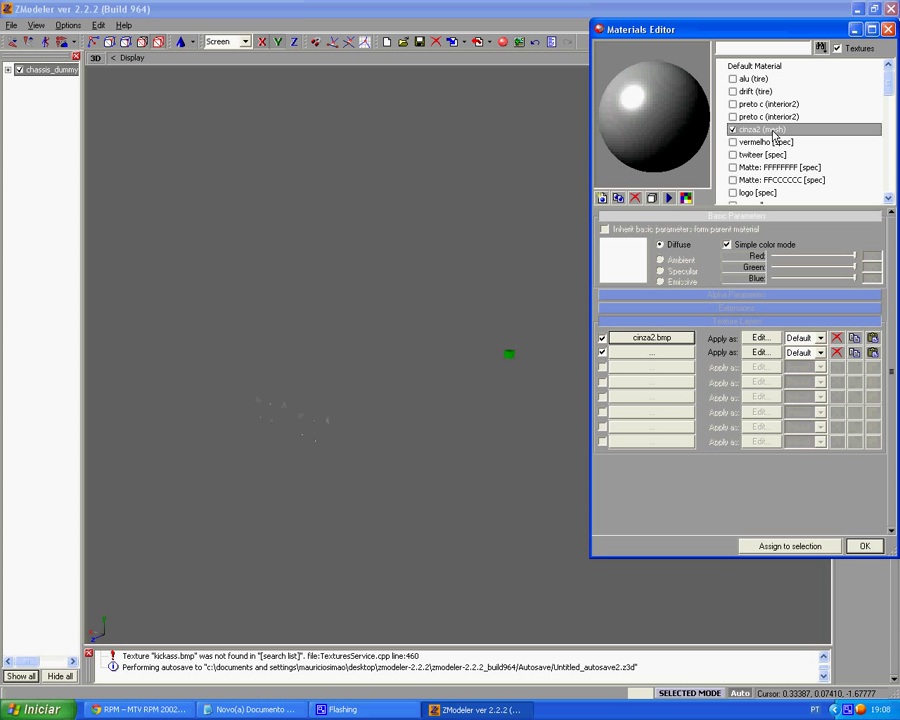
Show only the first vermelho [spec] material and rename it vermelho (mesh)
click(775, 142)
click(810, 144)
double_click(810, 144)
text((mesh)
key(Return)
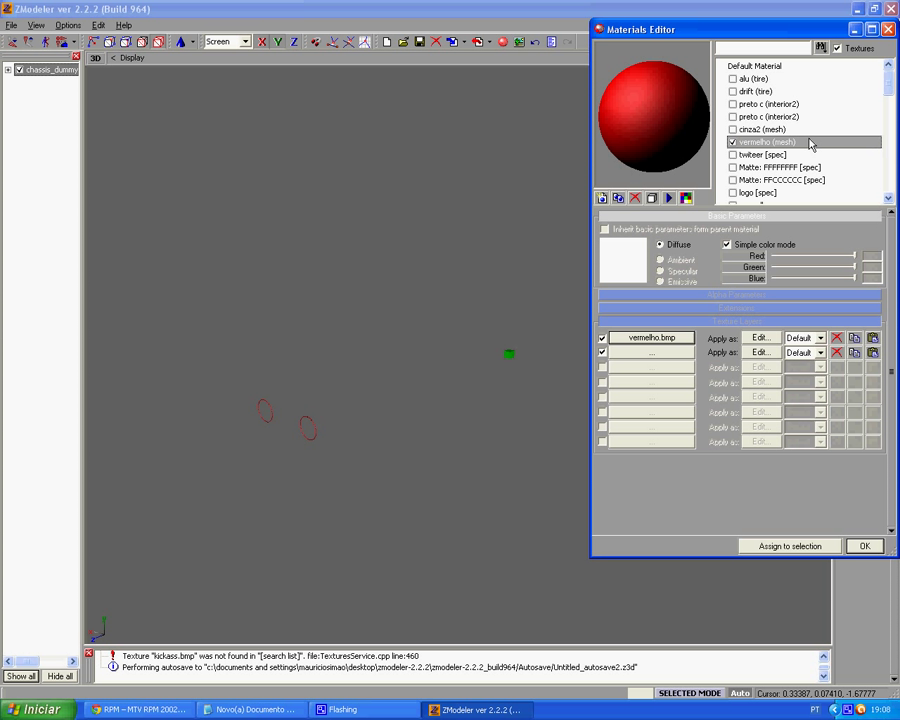
Show only the twiteer [spec] material and rename it twiteer (interior2)
key(Down)
click(798, 155)
text((interior2)
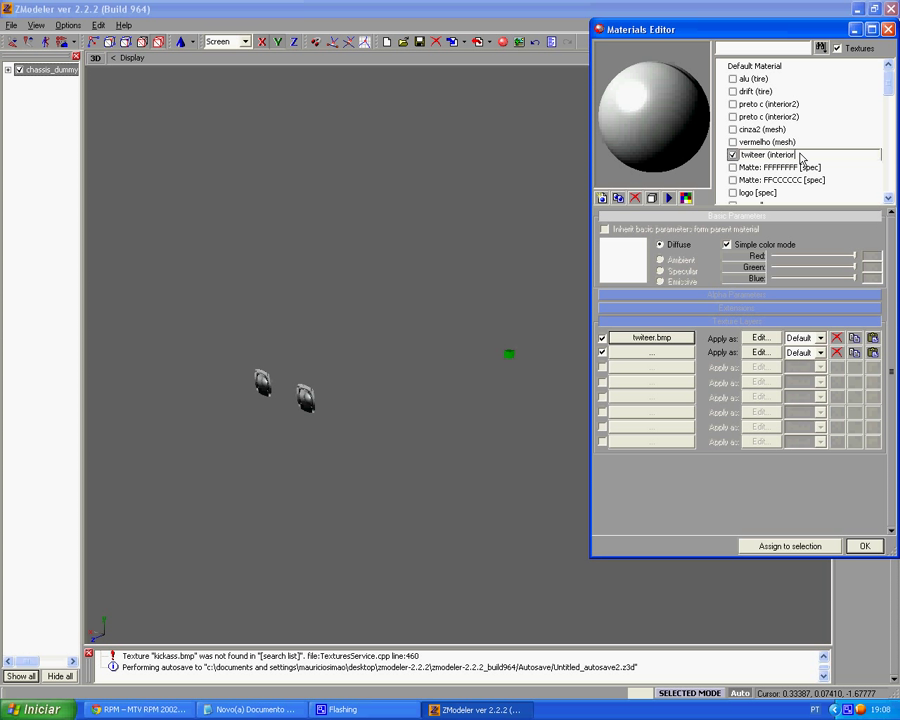
key(Return)
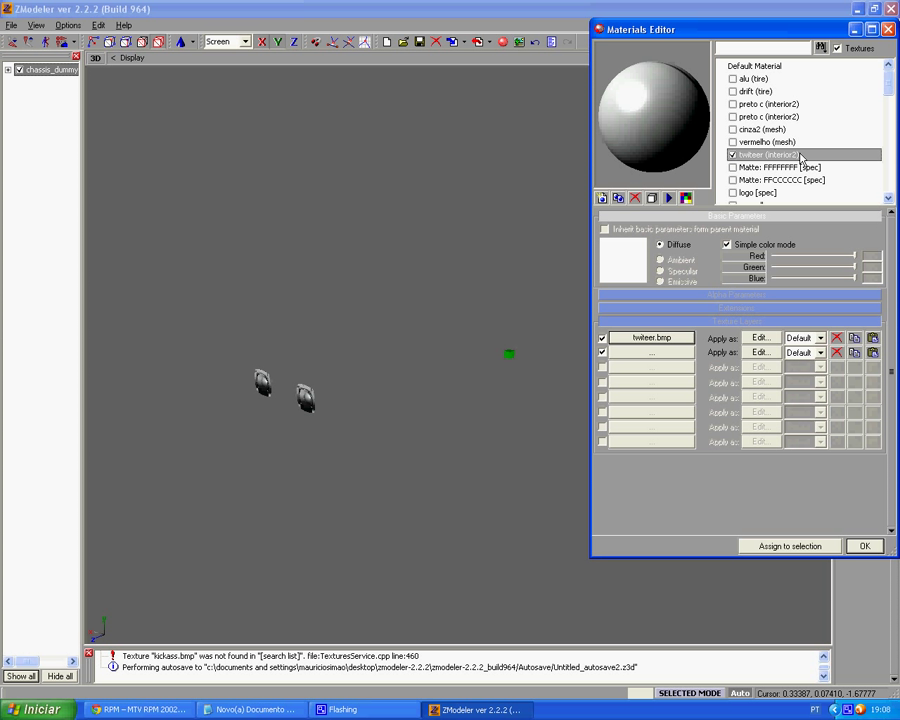
Show only the Matte: FFFFFFFF [spec] material below twiteer and assign it the cinza2.bmp texture
key(Down)
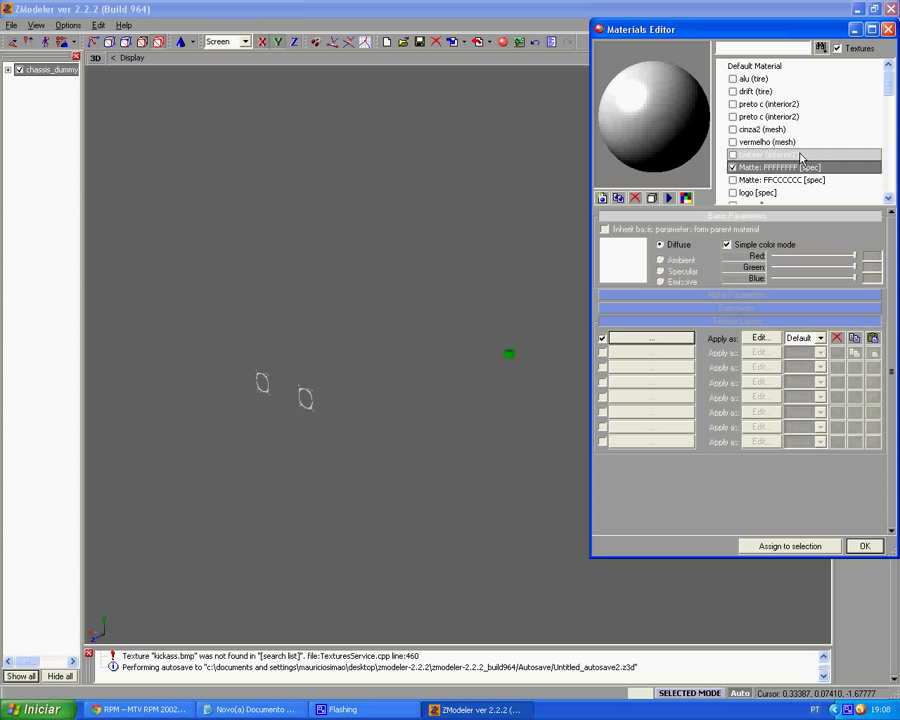
click(621, 338)
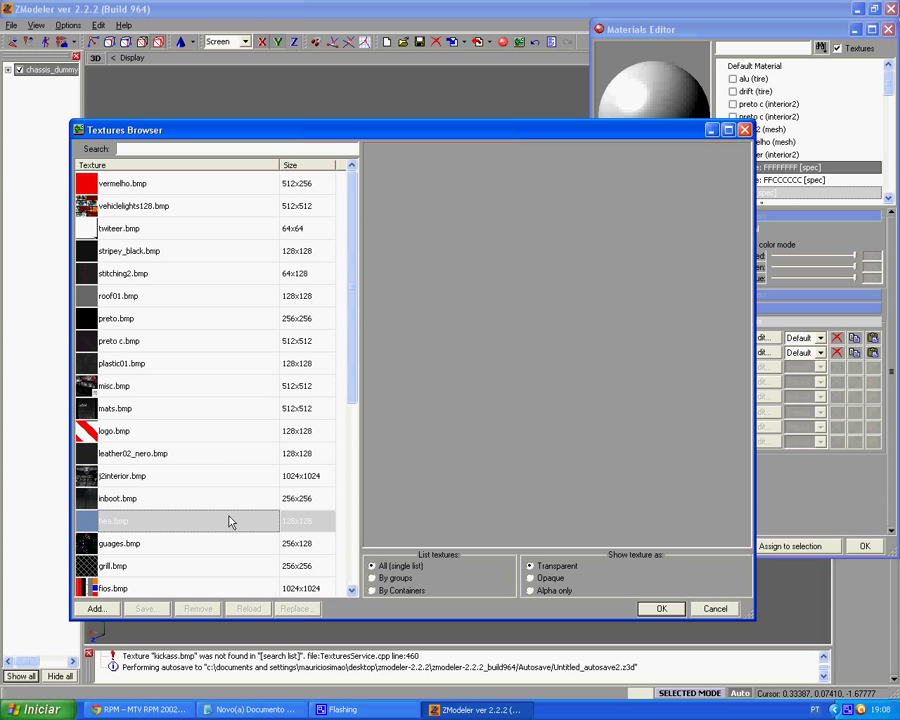
scroll(229, 521, down, 4)
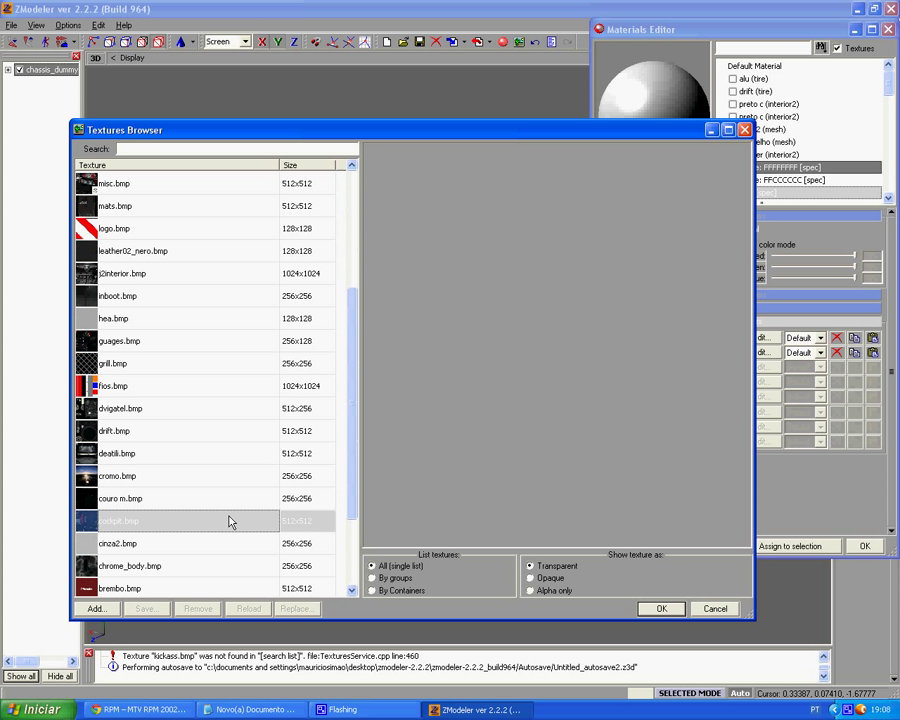
scroll(225, 543, down, 1)
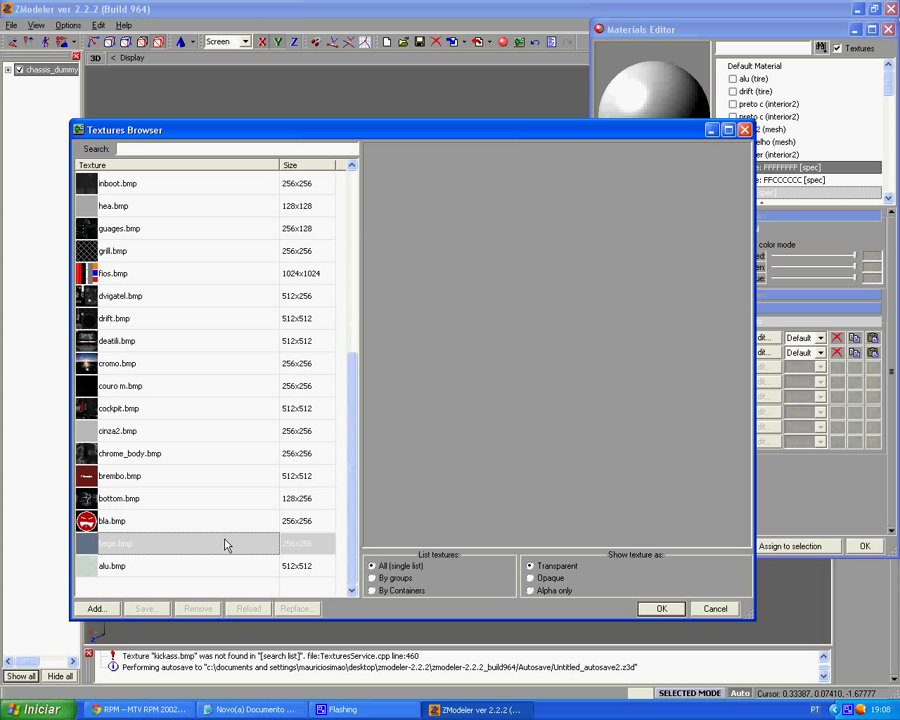
click(270, 443)
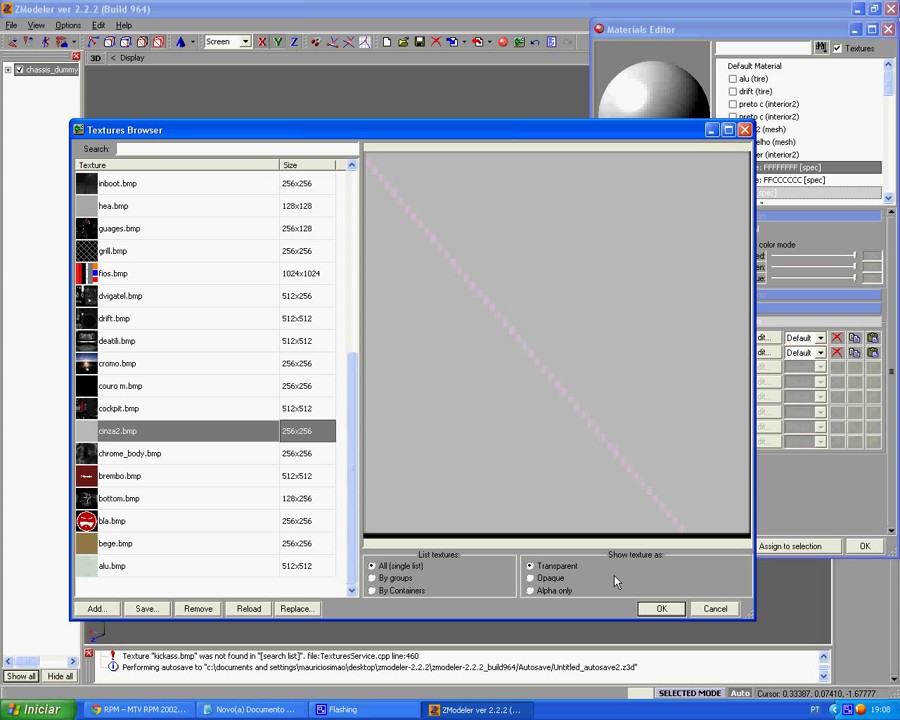
click(660, 607)
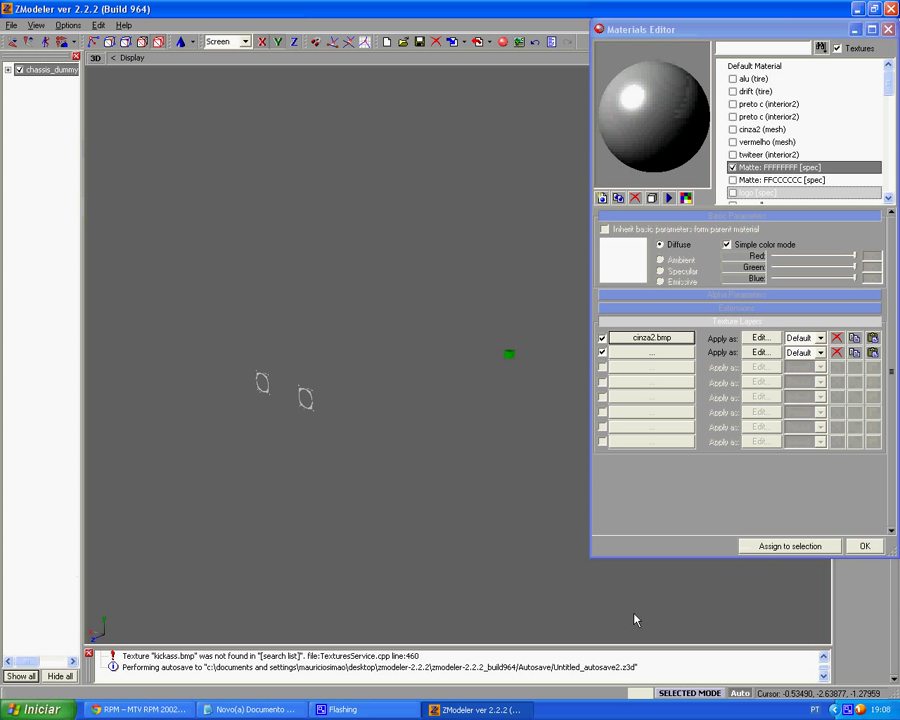
Rename the Matte: FFFFFFFF [spec] material cinza2 (mesh)
double_click(756, 168)
drag(756, 168, 806, 167)
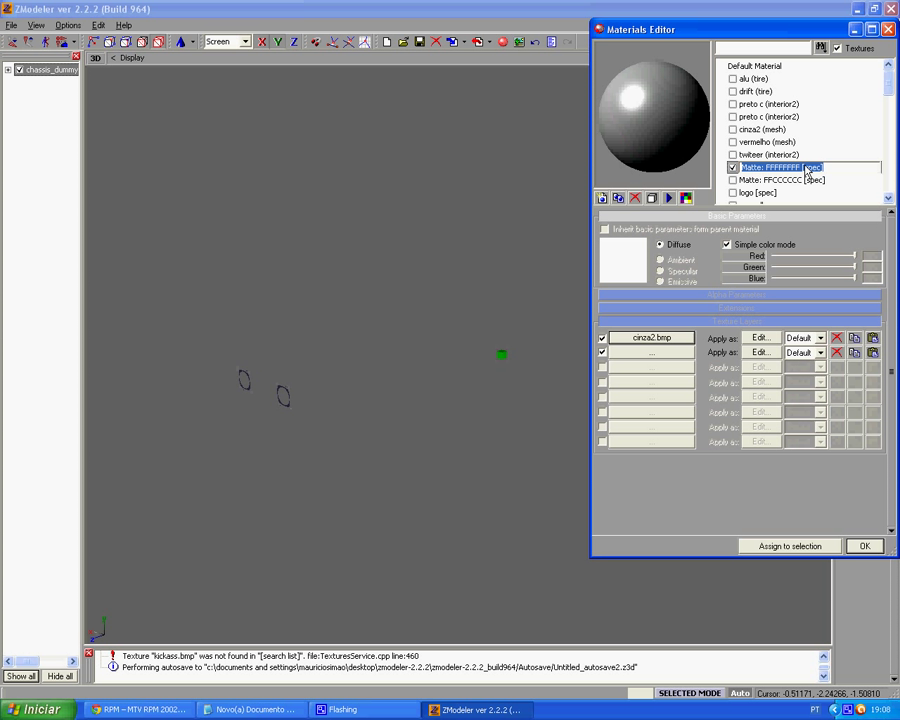
text(cinza)
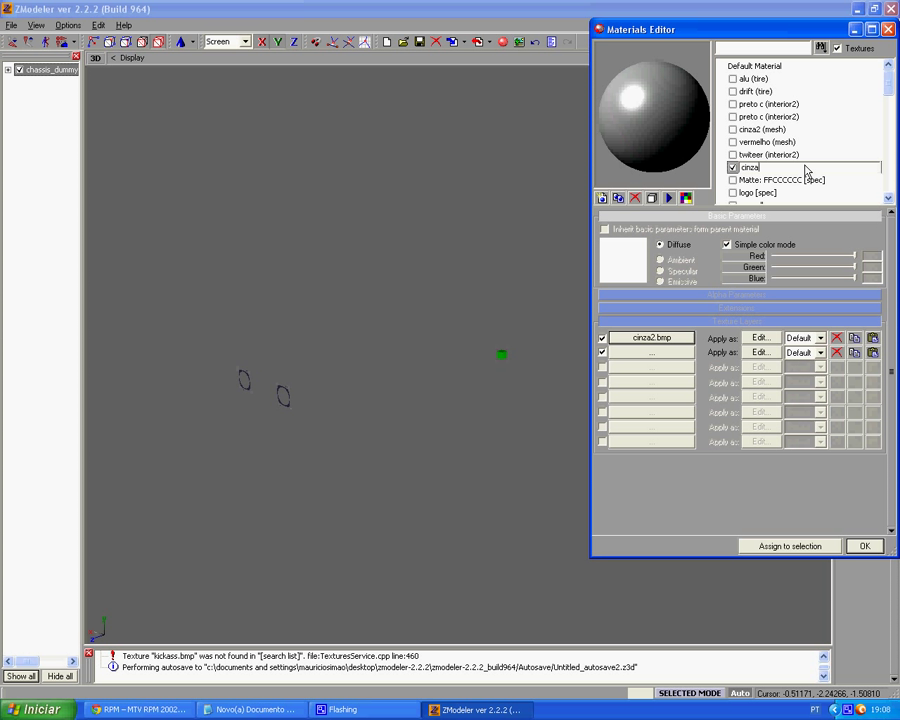
text(2 (mesh)
key(Return)
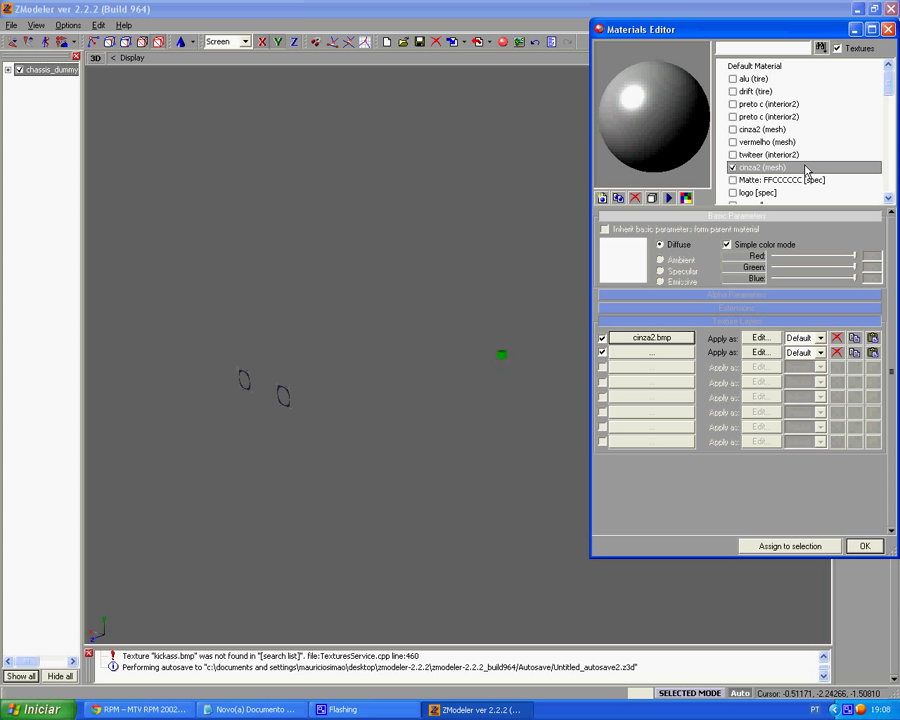
Show only the Matte: FFCCCCCC [spec] material above logo and assign it the cinza2.bmp texture
key(Down)
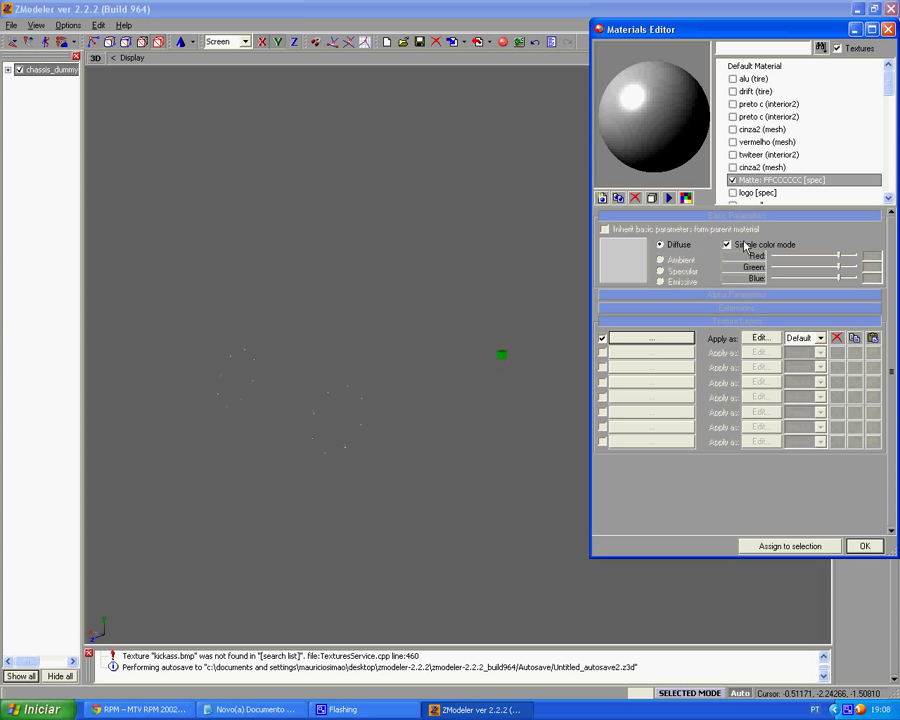
click(623, 338)
scroll(300, 478, down, 4)
scroll(298, 480, down, 1)
click(250, 434)
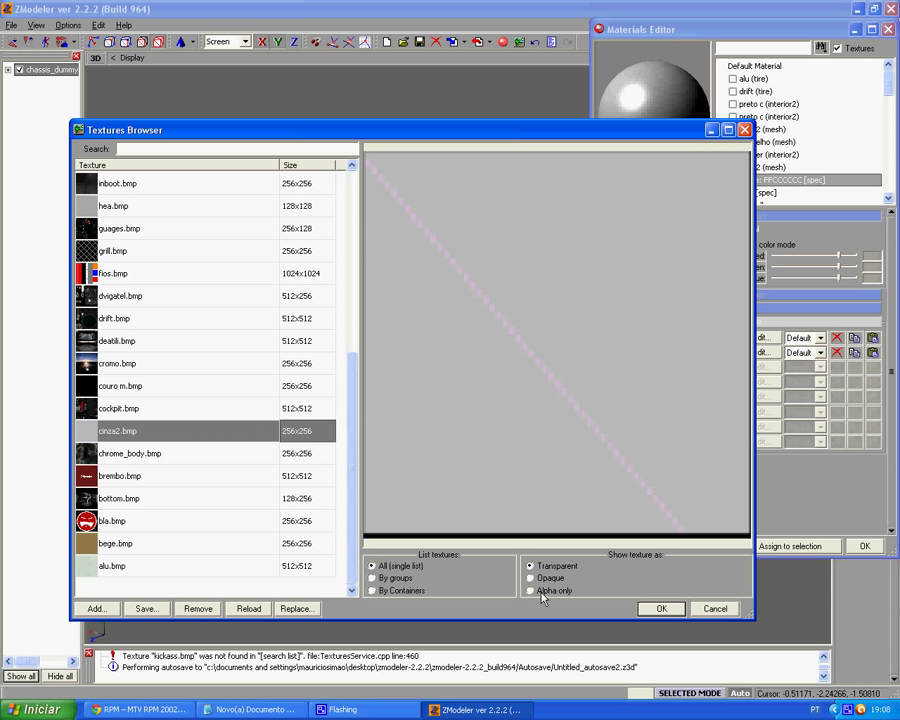
click(660, 608)
Copy the name cinza2 (mesh) from the preceding material and use it to rename the Matte: FFCCCCCC [spec] material
double_click(743, 166)
drag(743, 166, 796, 171)
key(ctrl+c)
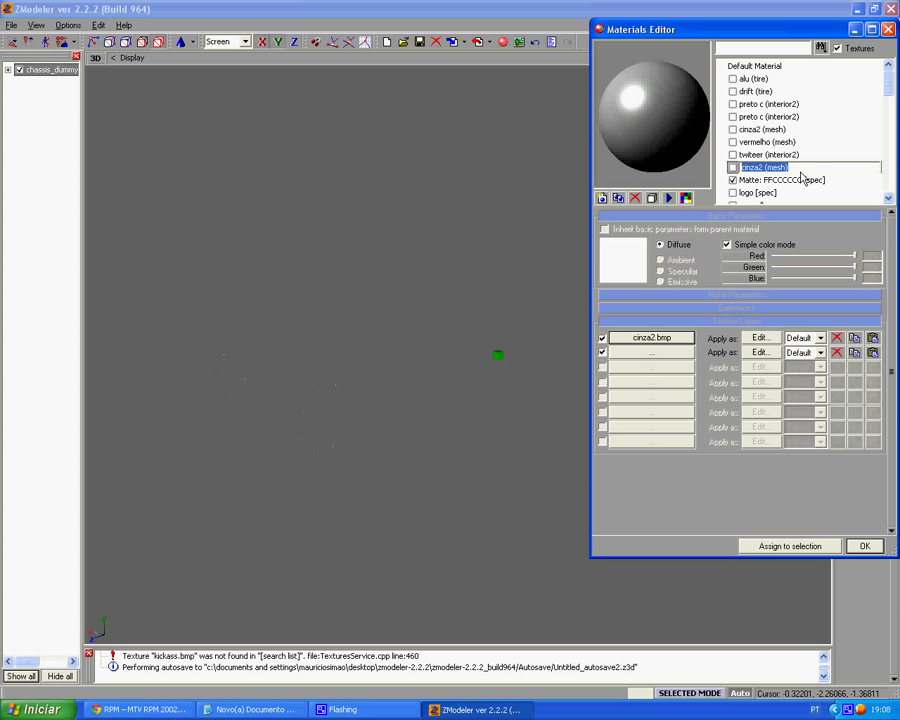
click(806, 182)
double_click(811, 182)
drag(827, 181, 723, 193)
key(ctrl+v)
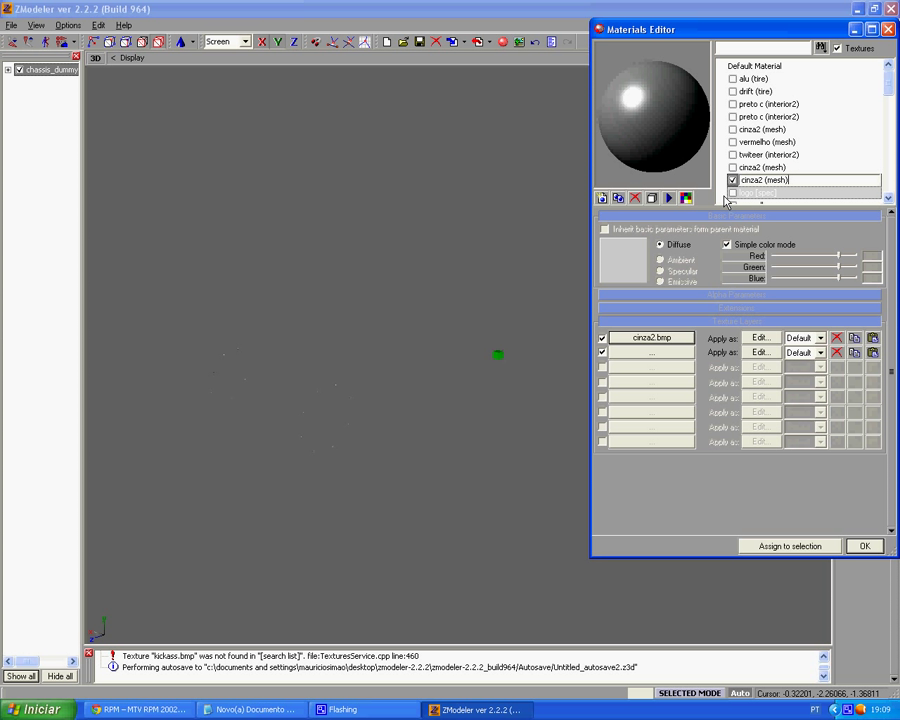
key(Return)
Show only the logo [spec] material and rename it logo (interior2)
click(732, 193)
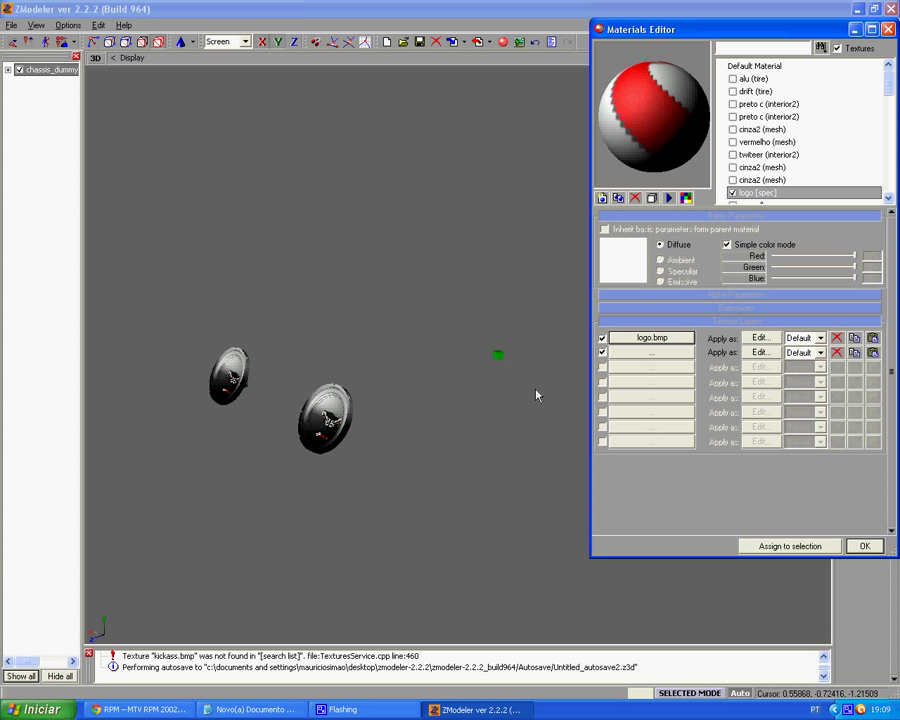
double_click(775, 194)
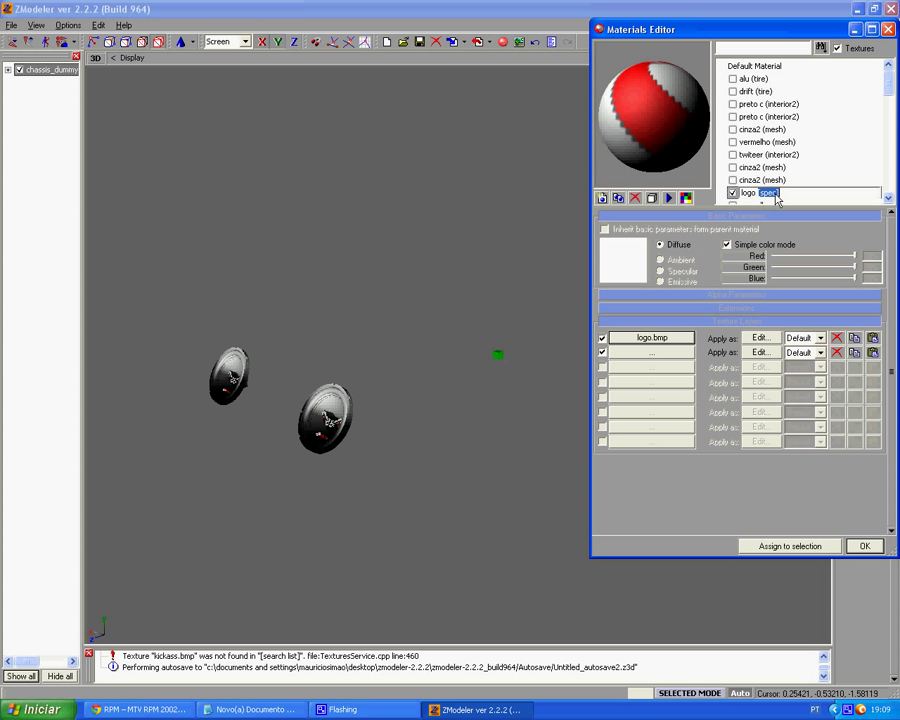
text((interior2)
key(Return)
Show the vermelho material below logo instead of logo, check its geometry, and rename it vermelho (mesh)
key(space)
key(Down)
key(space)
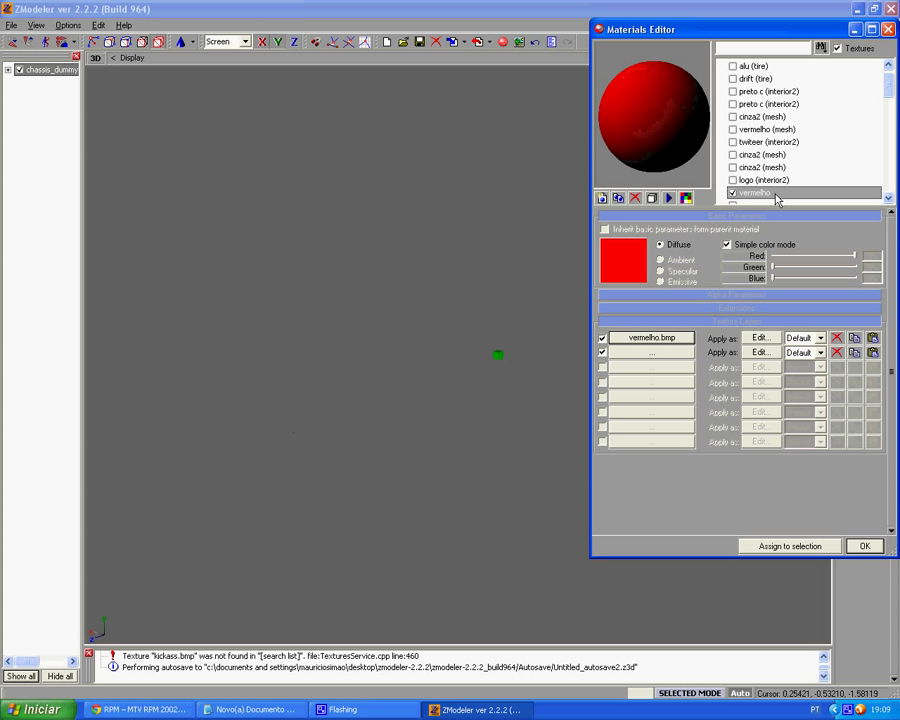
click(437, 330)
scroll(437, 330, down, 2)
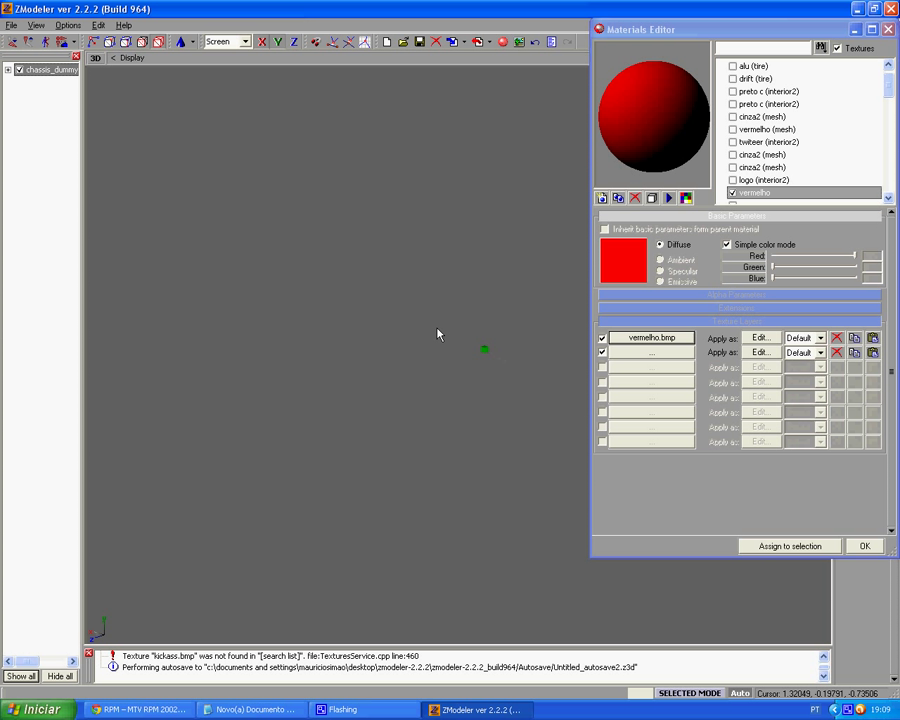
mouse_move(411, 338)
middle_down()
mouse_move(342, 337)
mouse_move(402, 334)
middle_up()
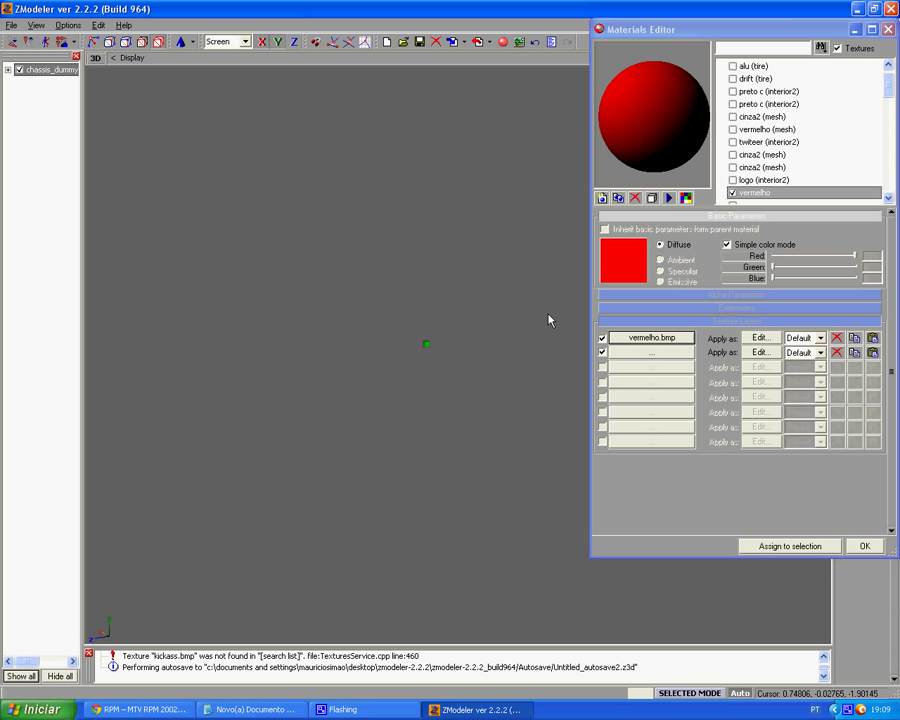
click(786, 194)
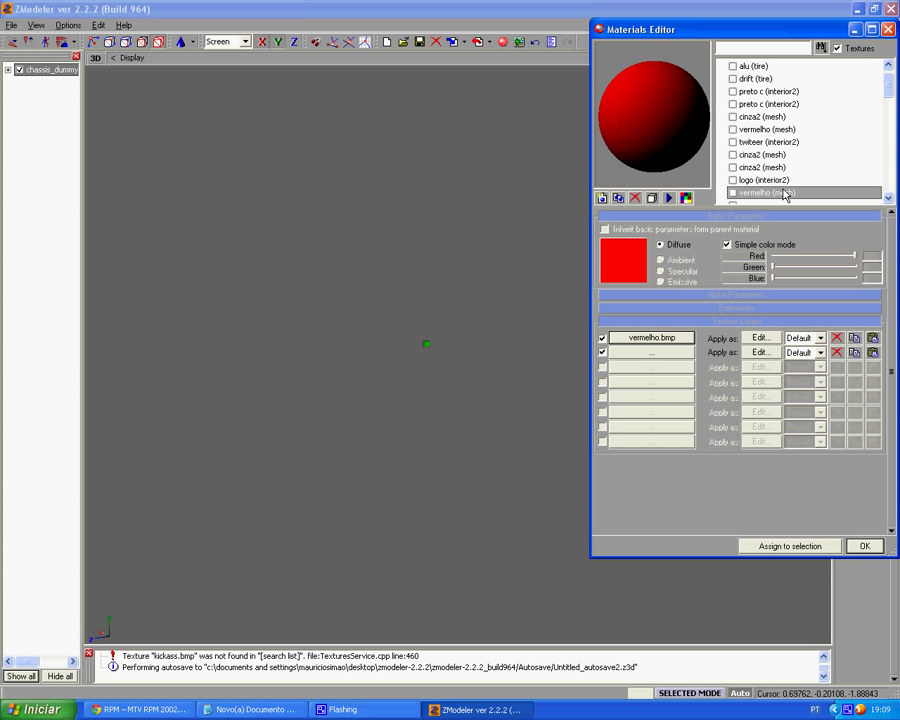
Show only the couro m material and rename it couro m (interior2)
key(Down)
click(786, 194)
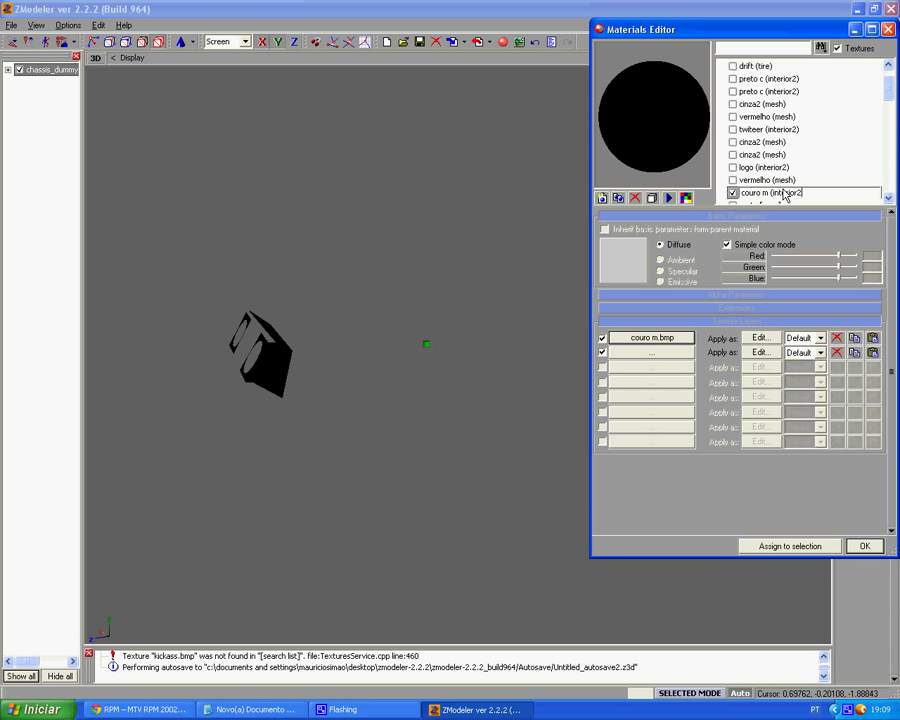
key(Escape)
Show only the preto [spec] material, inspect its geometry, and rename it preto (mesh)
key(Down)
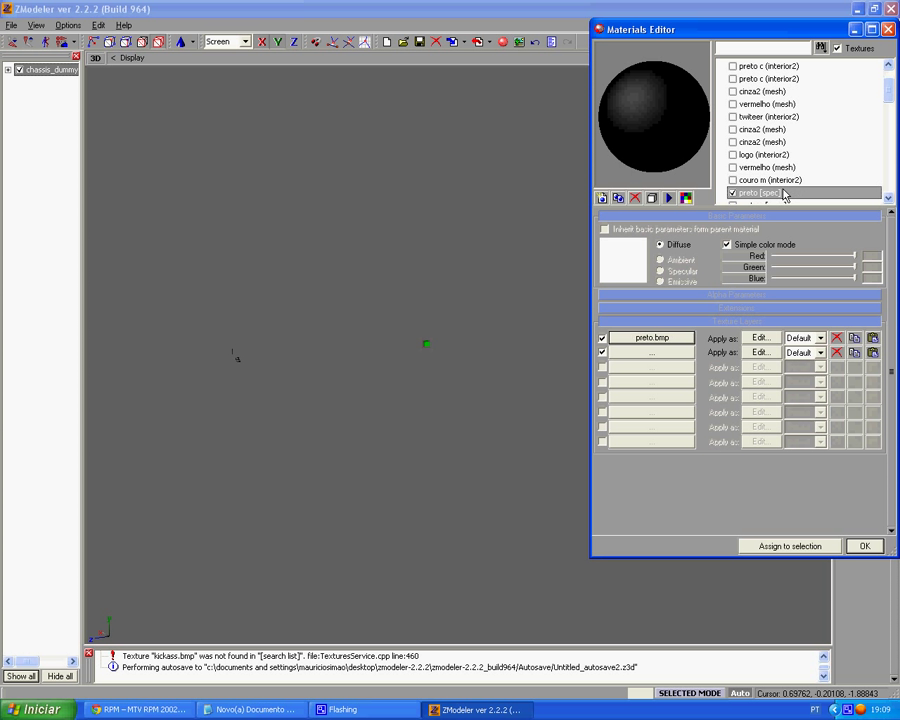
middle_drag(268, 370, 291, 369)
middle_drag(408, 366, 440, 364)
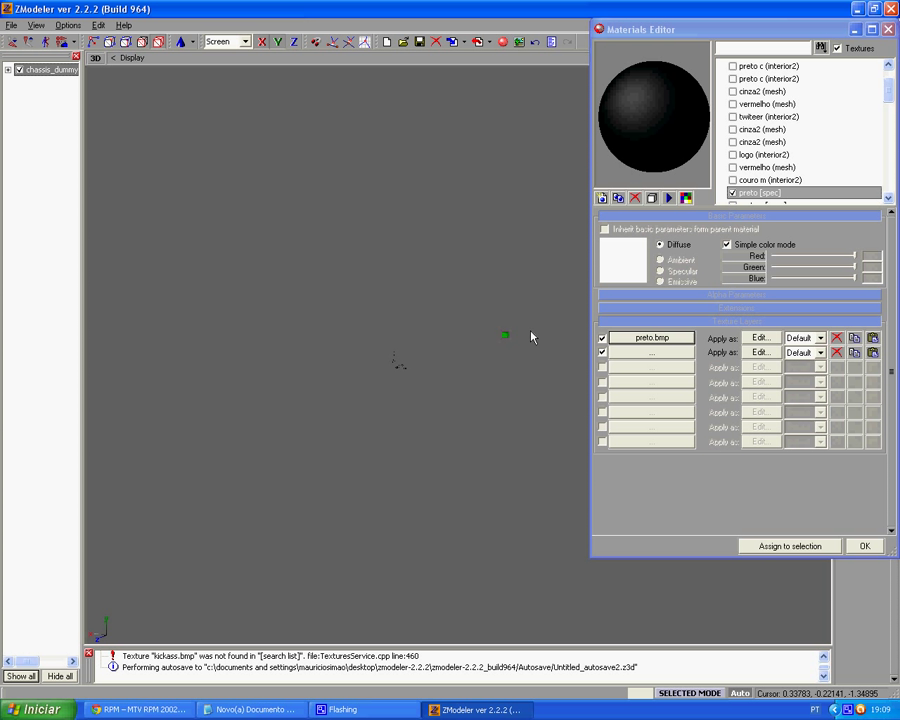
click(771, 193)
double_click(771, 193)
key(BackSpace)
text(mesh)
key(Return)
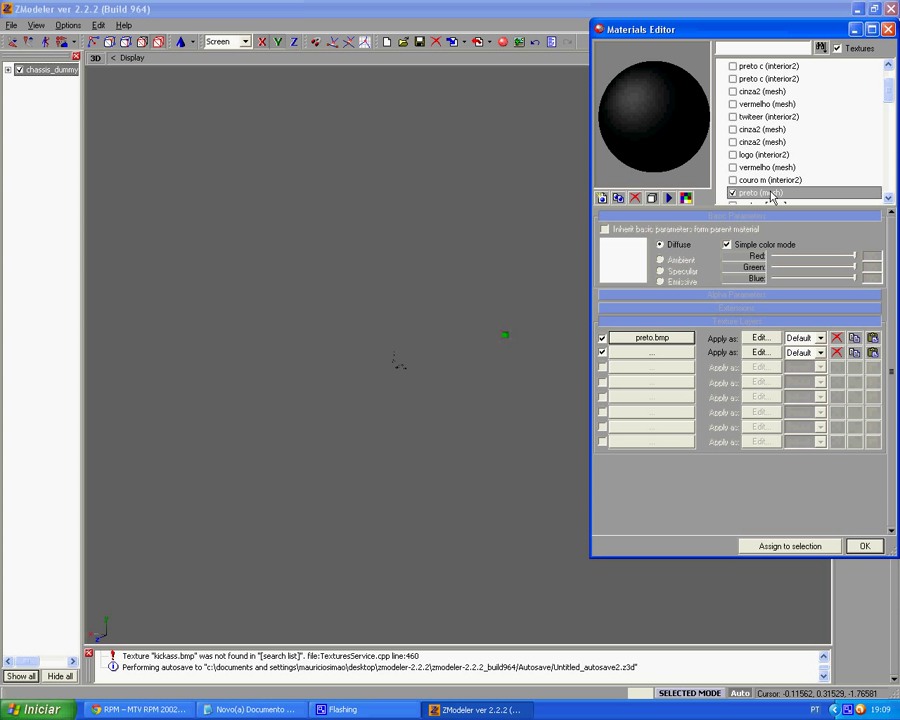
Show only the preto c [spec] material and rename it preto c (interior2)
key(Down)
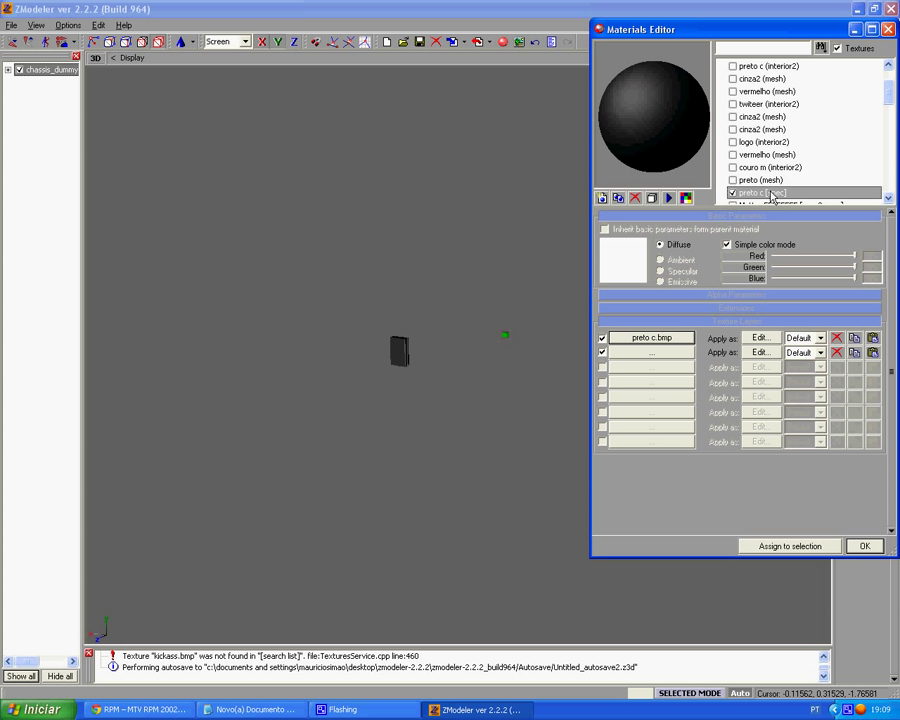
click(789, 192)
double_click(789, 192)
key(BackSpace)
text(interior)
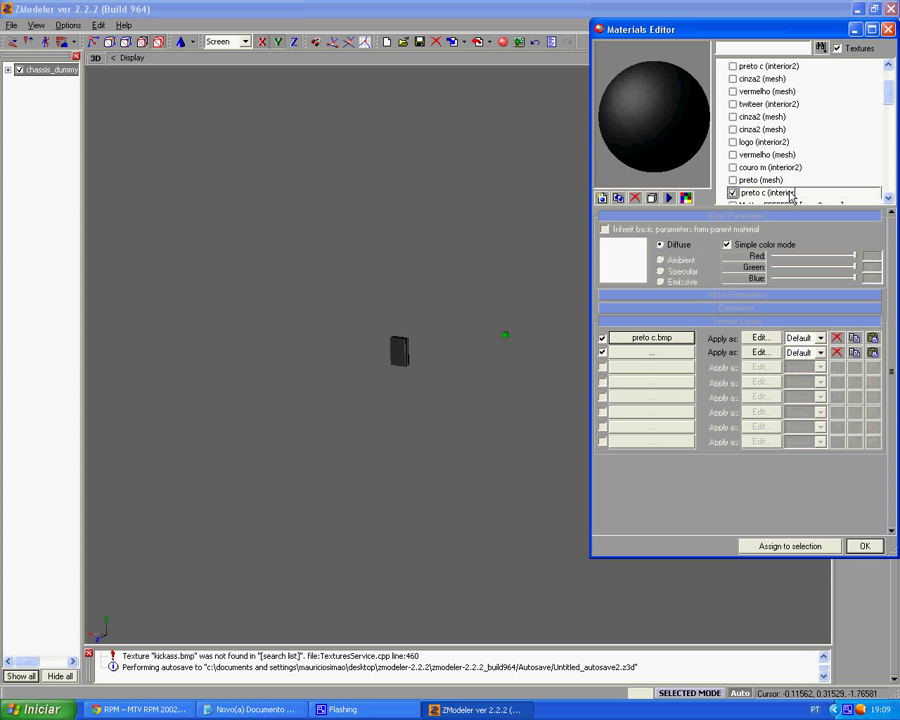
text(2))
key(Return)
Show only the Matte: FFFFFFFF [env:2,spec] material with the cromo.bmp texture and rename it cromo (mesh)
key(Down)
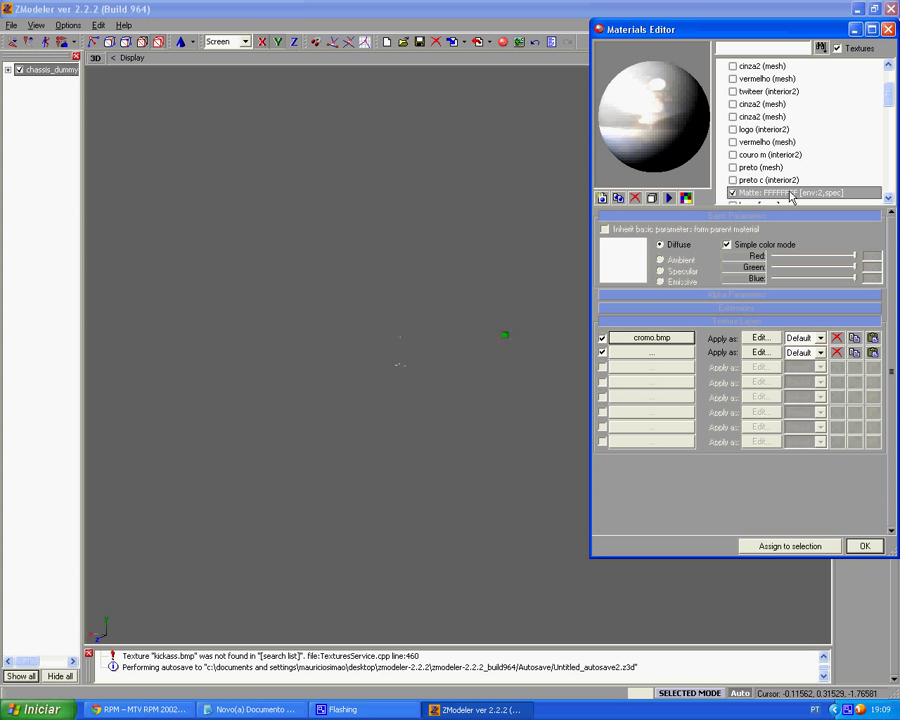
click(759, 195)
drag(759, 195, 820, 198)
text(cr)
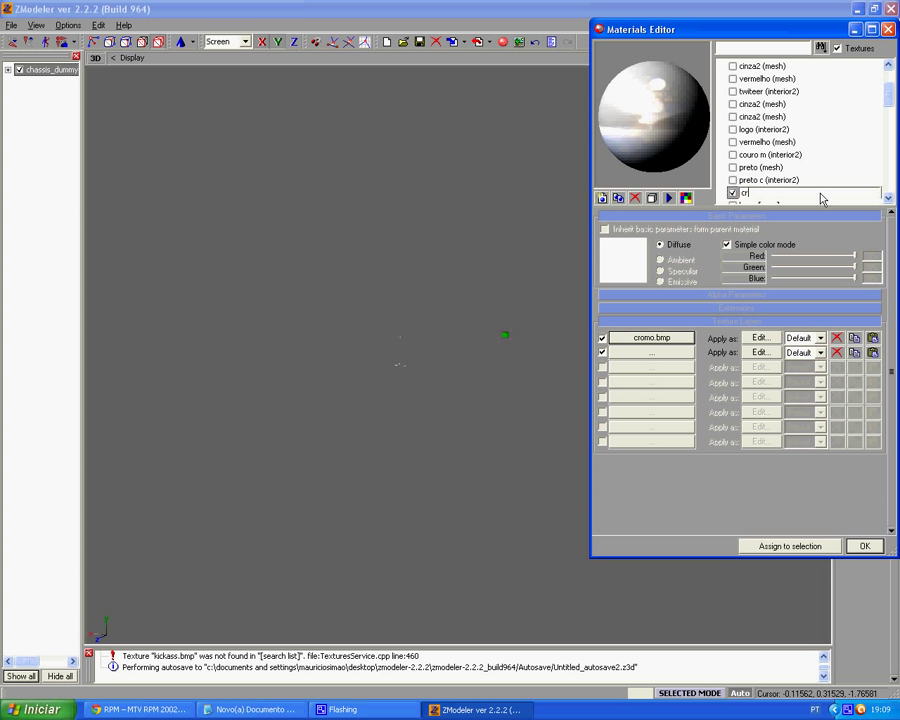
text(omo (mesh))
key(Return)
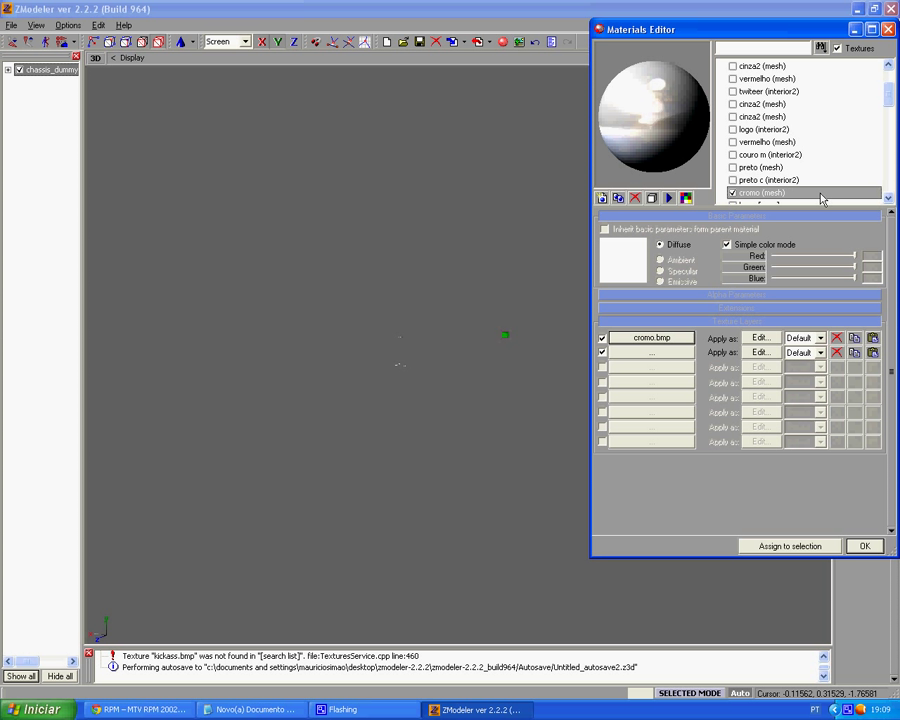
Show only the bege [spec] material and rename it bege (interior2)
click(820, 199)
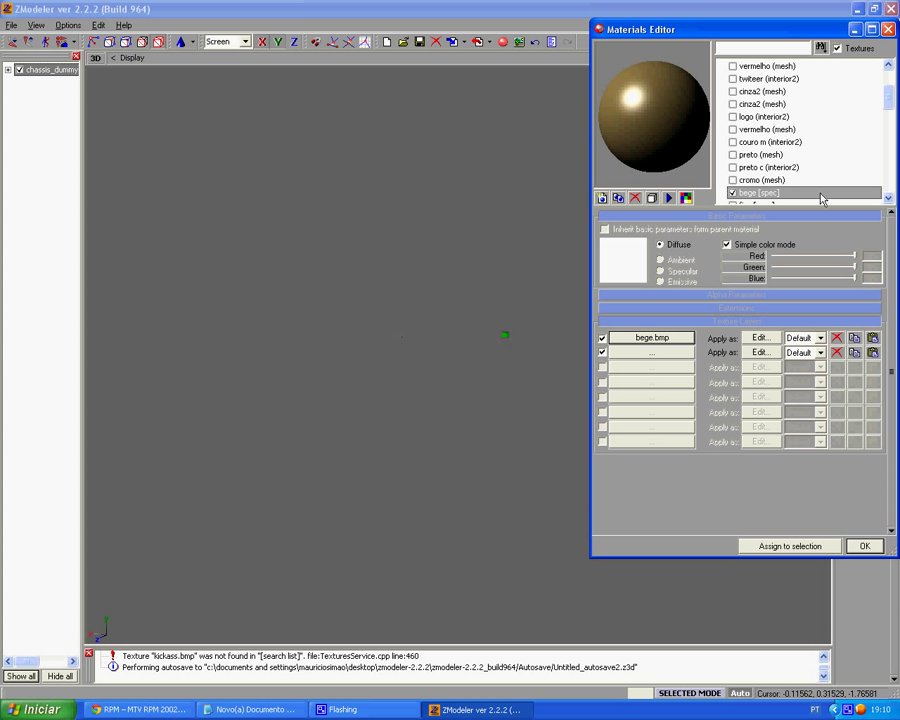
double_click(820, 199)
text((interior)
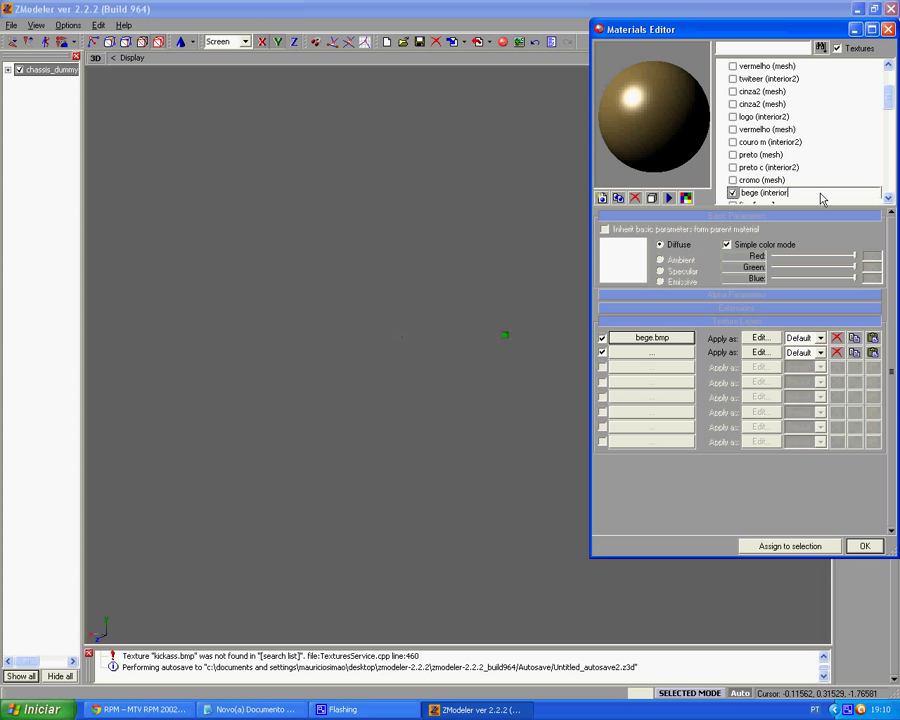
key(Return)
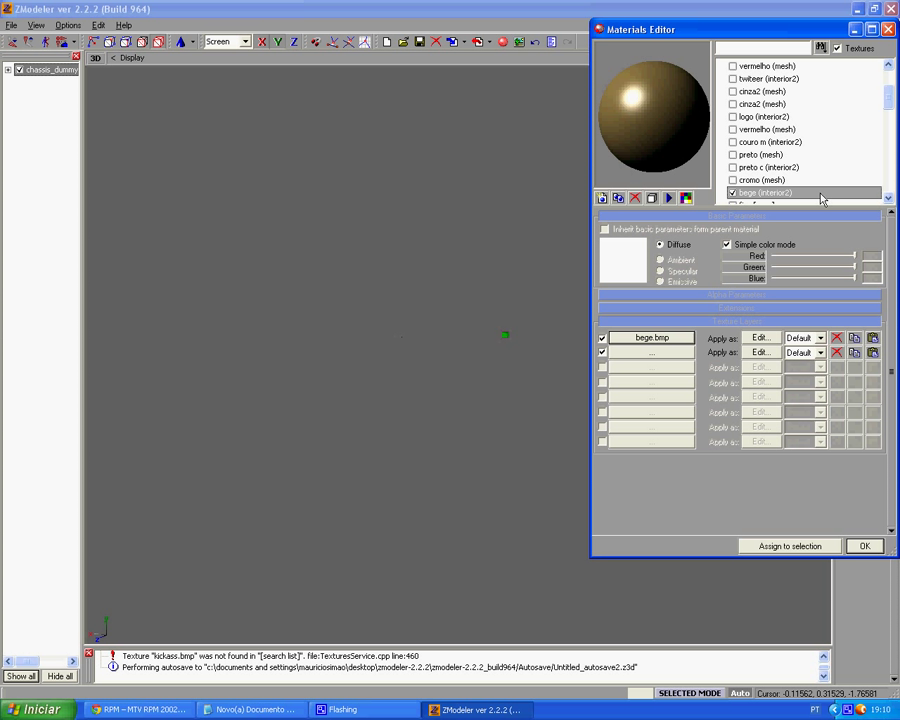
Rename the fios [spec] material fios (mesh) and select the vehiclelights128 material below it
key(Down)
double_click(820, 193)
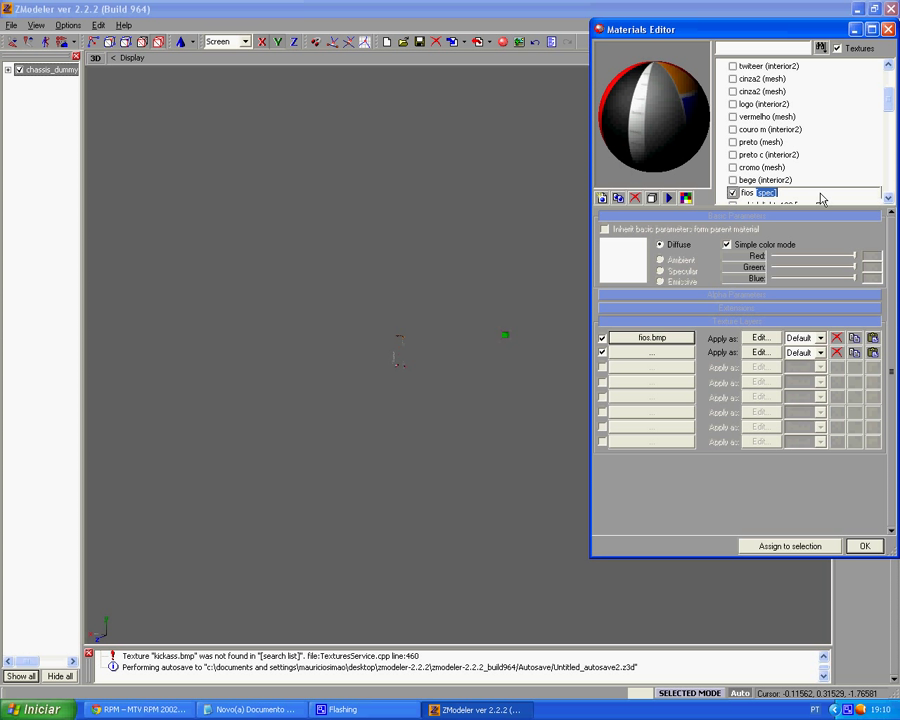
text((mesh)
key(Return)
key(Down)
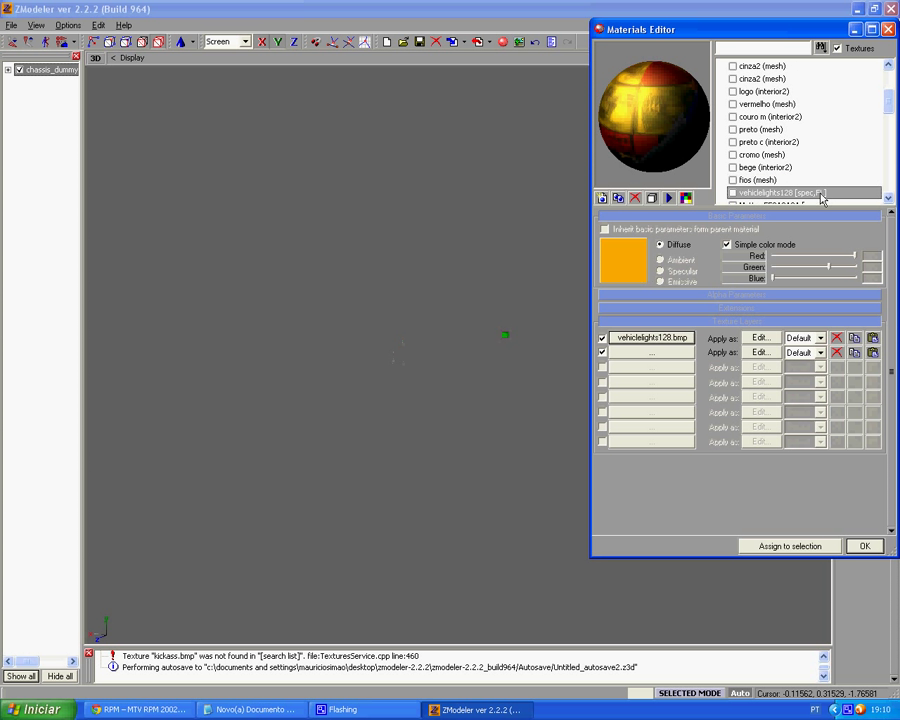
Look up the (lightsemissive) tag in the PARA CONVERSÃO notes in Notepad and rename the ZModeler material vehiclelights128 (lightsemissive)
click(508, 709)
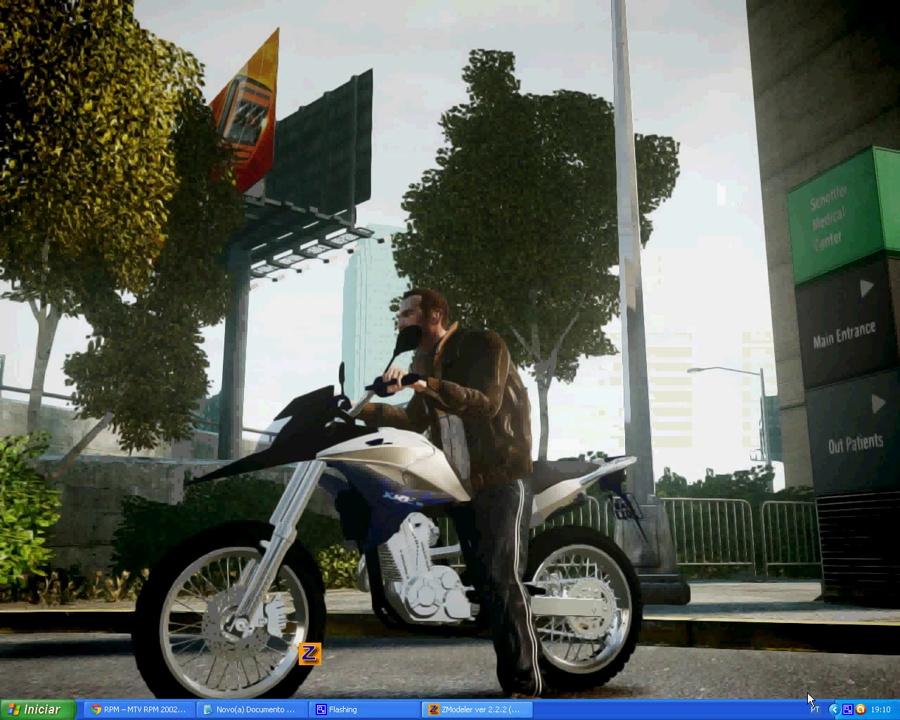
double_click(860, 620)
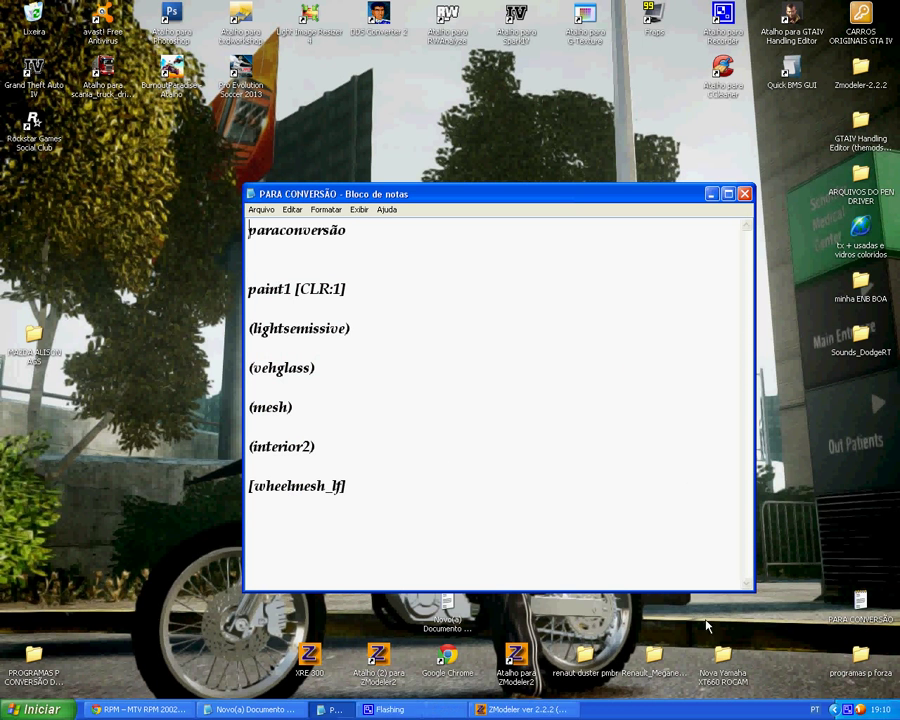
double_click(288, 338)
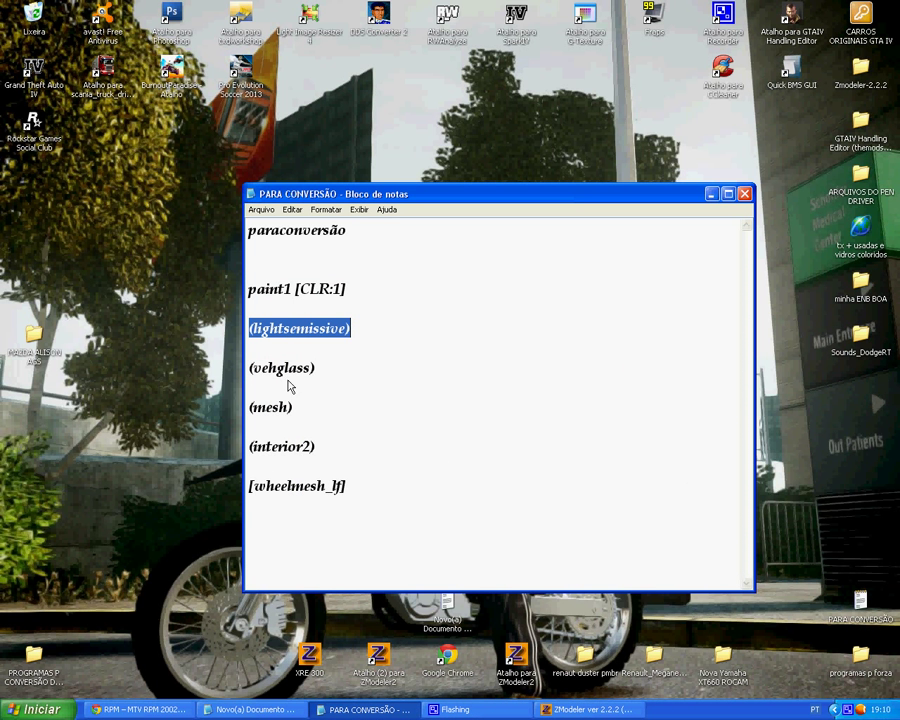
click(590, 709)
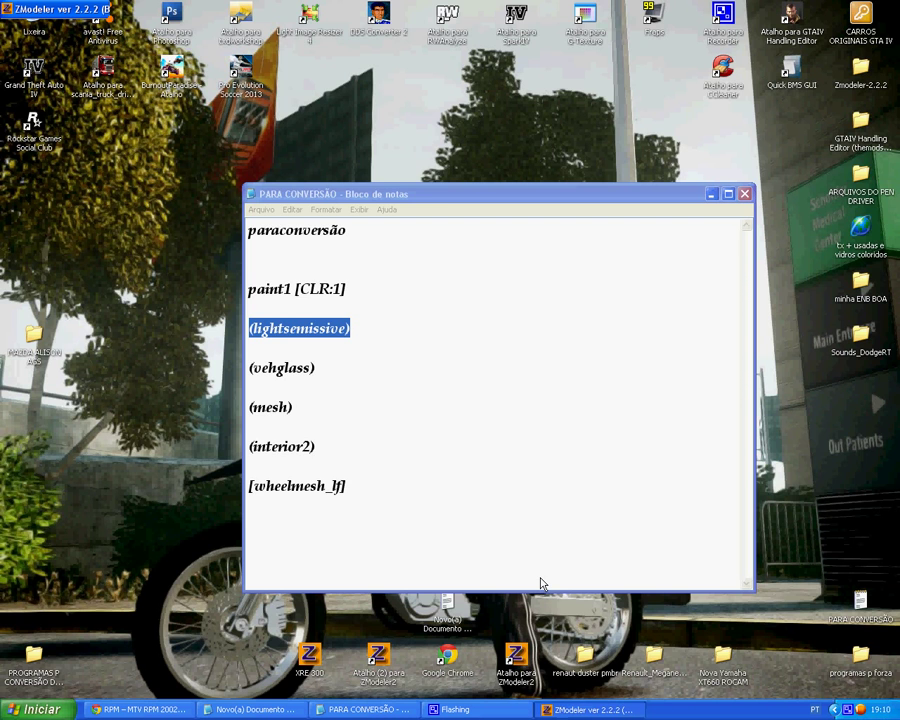
double_click(812, 193)
text(light emissive)
key(Return)
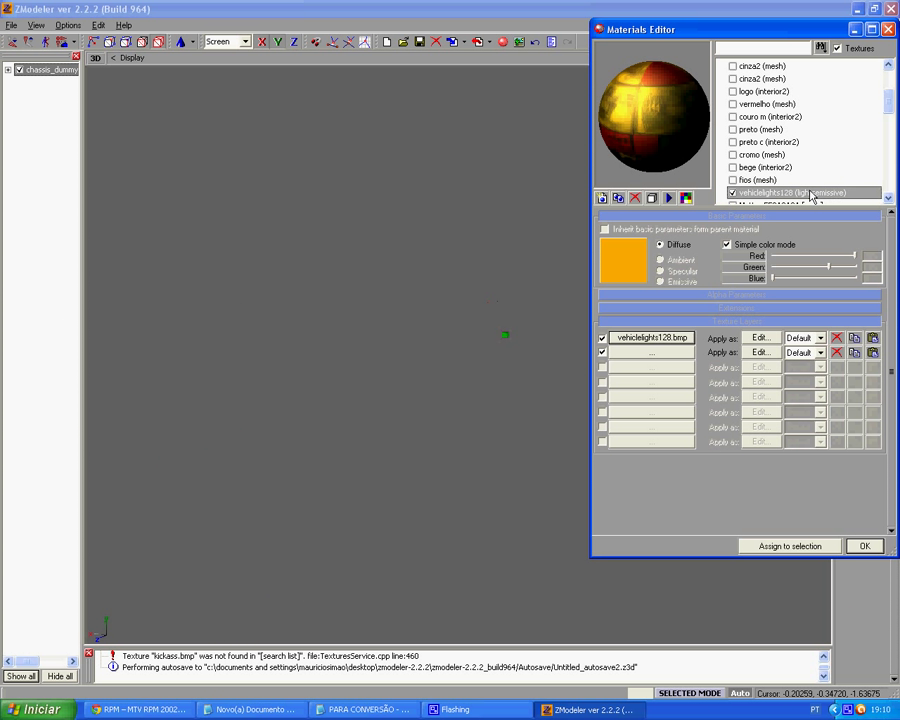
Show only the Matte: FF0A0A0A [spec] material and apply the preto.bmp texture to its first texture layer
key(Down)
key(space)
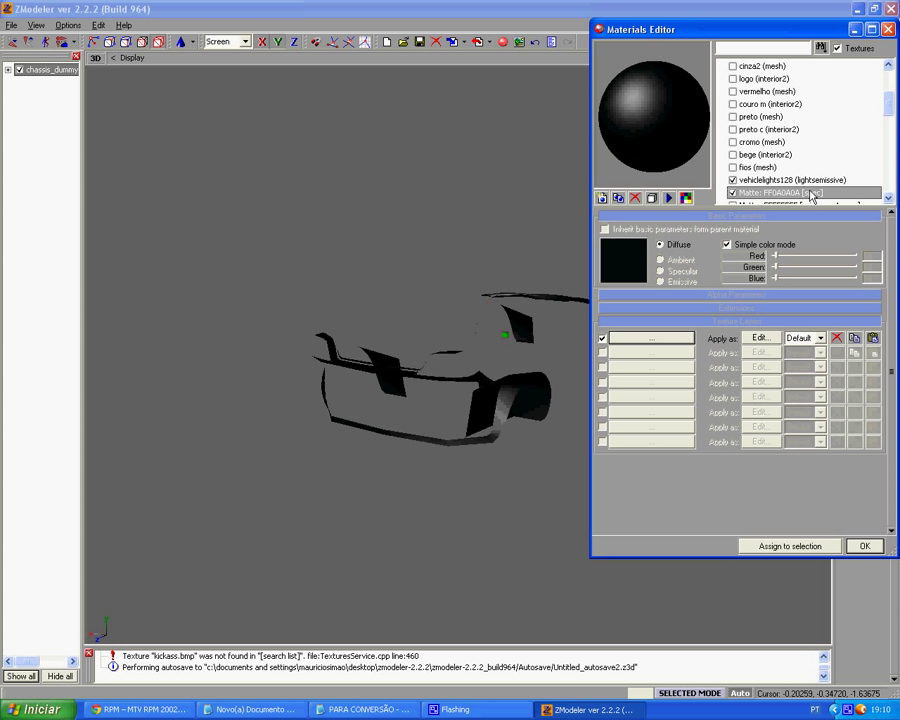
click(651, 338)
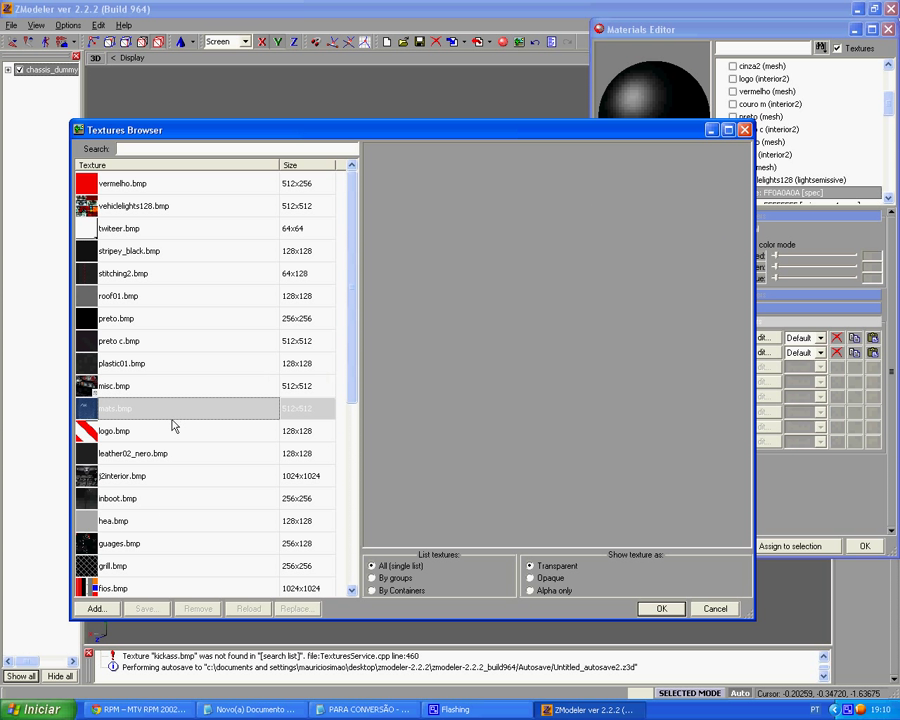
click(190, 322)
click(661, 608)
scroll(636, 617, up, 2)
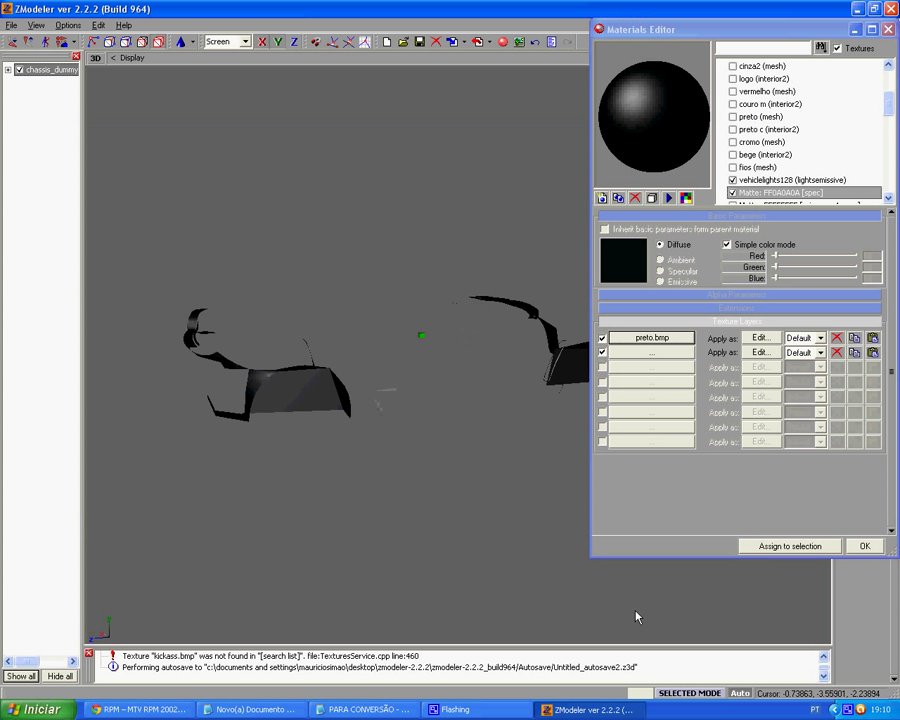
click(732, 180)
Rename the Matte: FF0A0A0A [spec] material preto (interior2)
click(812, 193)
double_click(815, 193)
text((interior2)
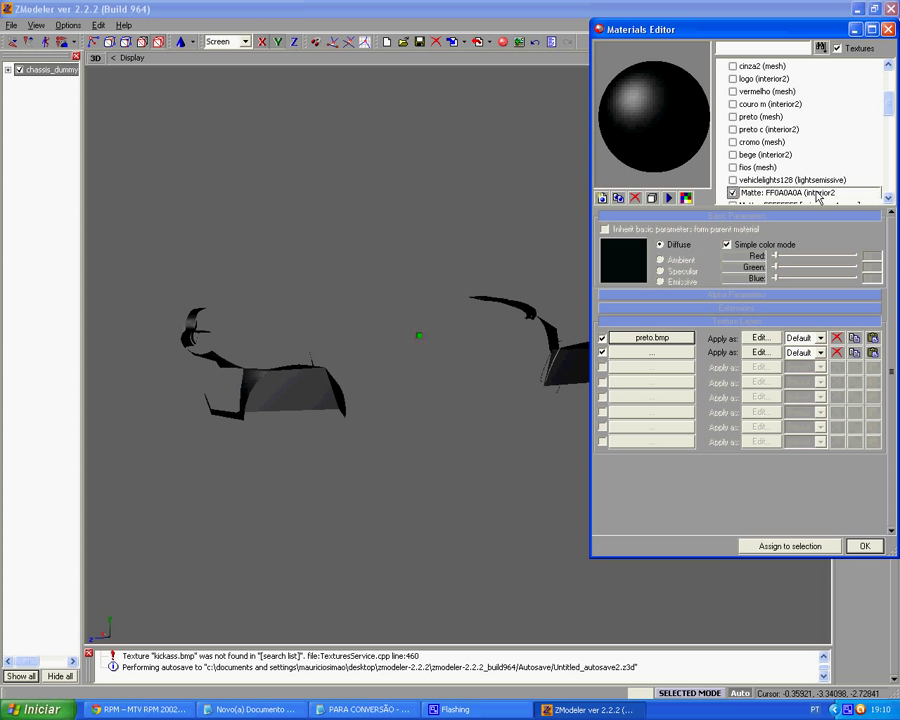
key(Return)
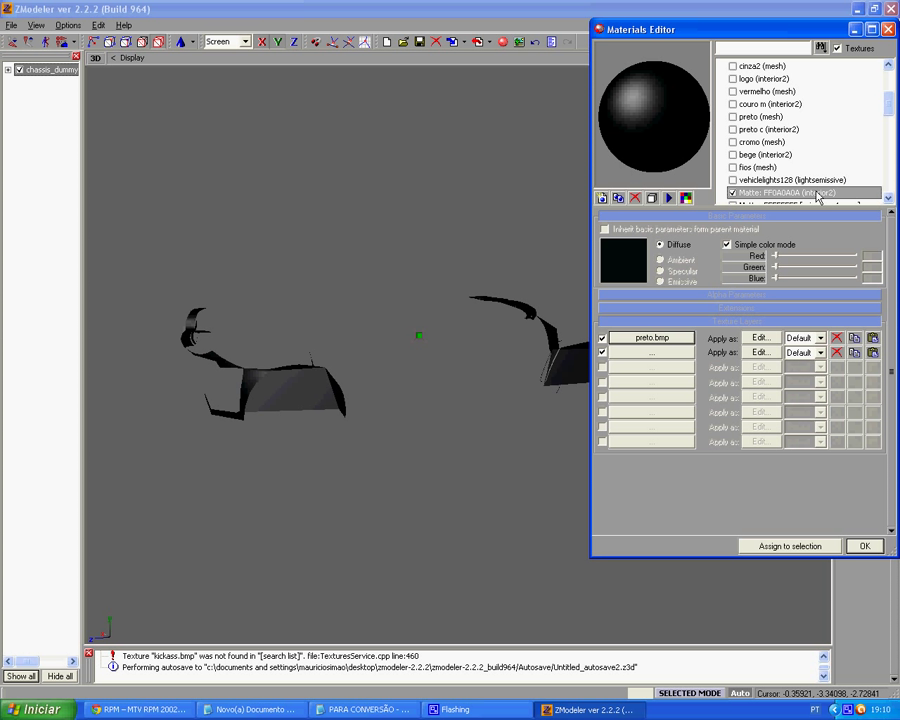
double_click(791, 193)
drag(791, 193, 738, 199)
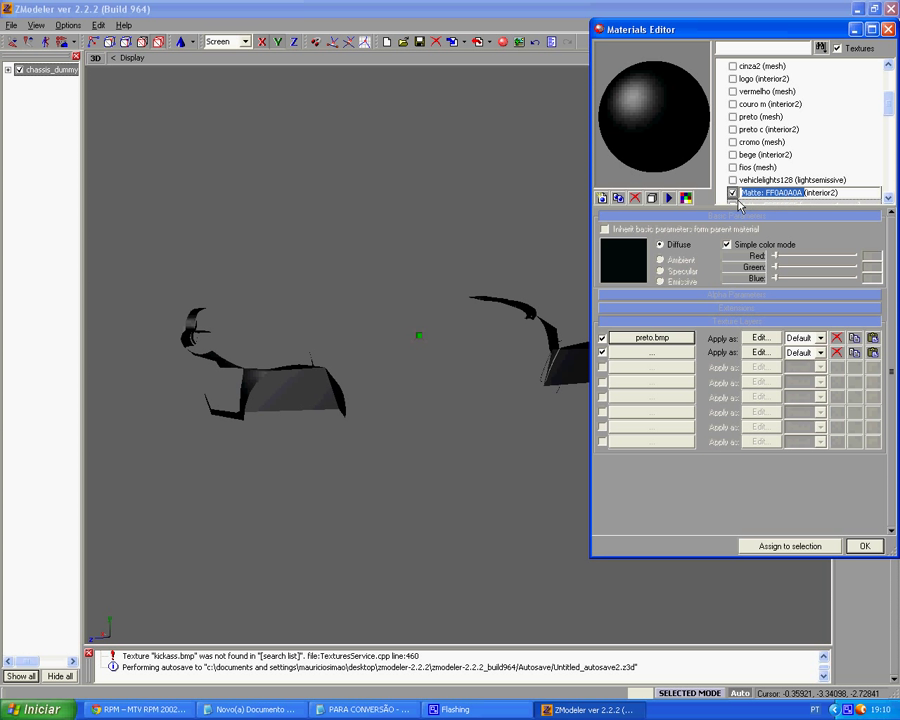
key(BackSpace)
text(preto)
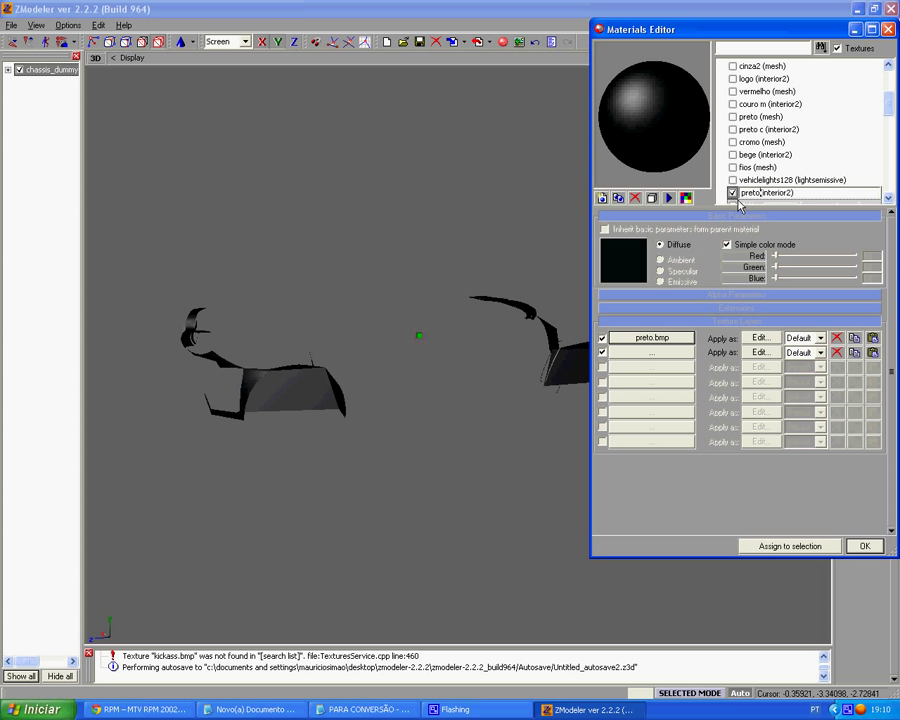
key(Return)
Show only the Matte: FFFFFFFF [prim,env:4,spec] material and copy paint1 [CLR:1] from the PARA CONVERSÃO notes in Notepad
click(740, 205)
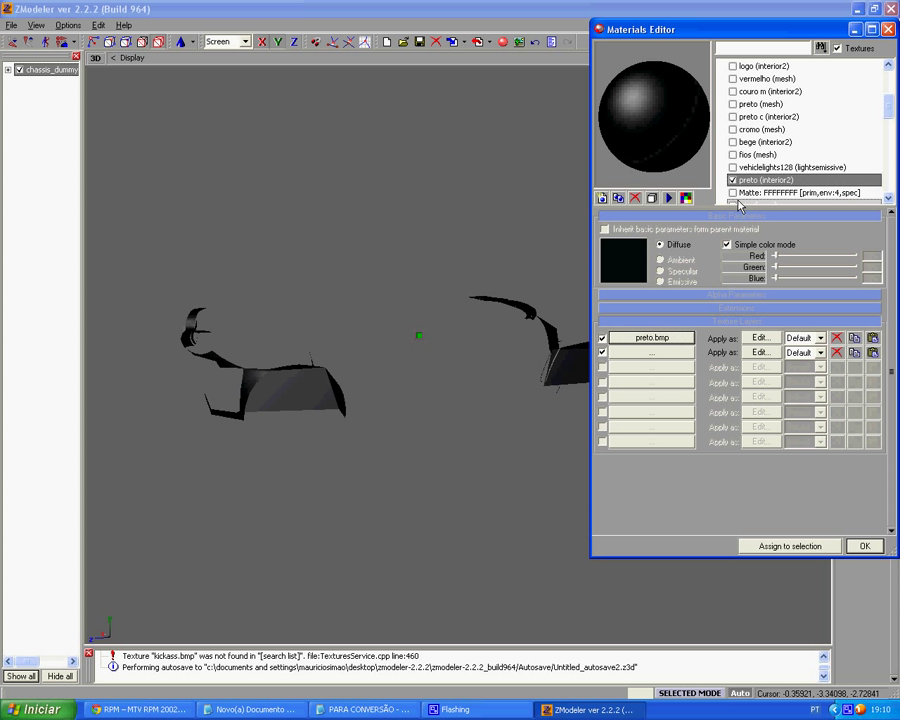
middle_drag(535, 310, 350, 445)
click(470, 710)
click(365, 709)
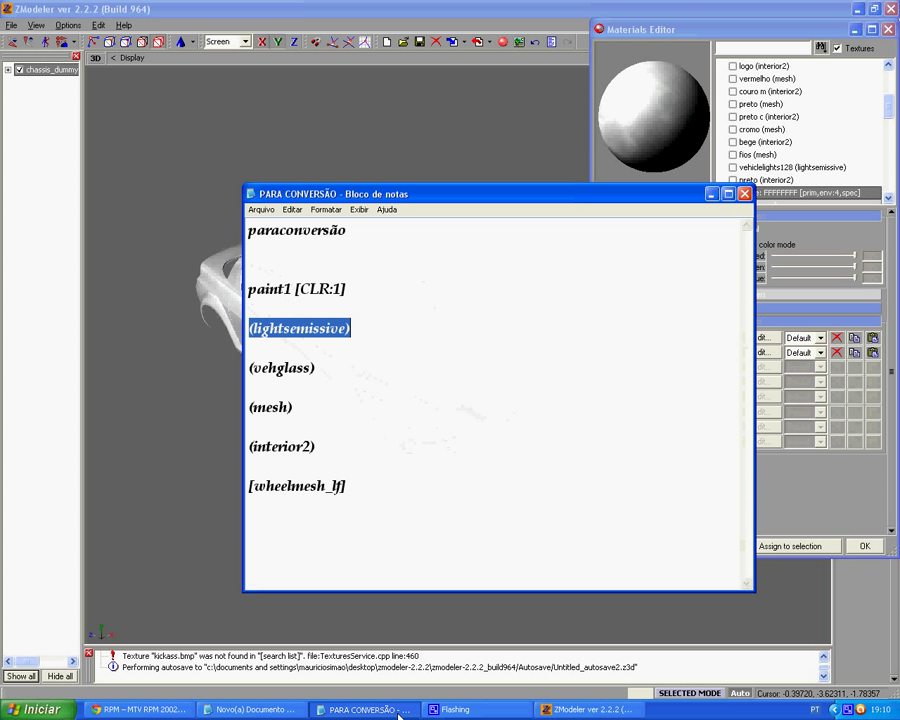
click(270, 290)
drag(272, 297, 330, 297)
key(ctrl+c)
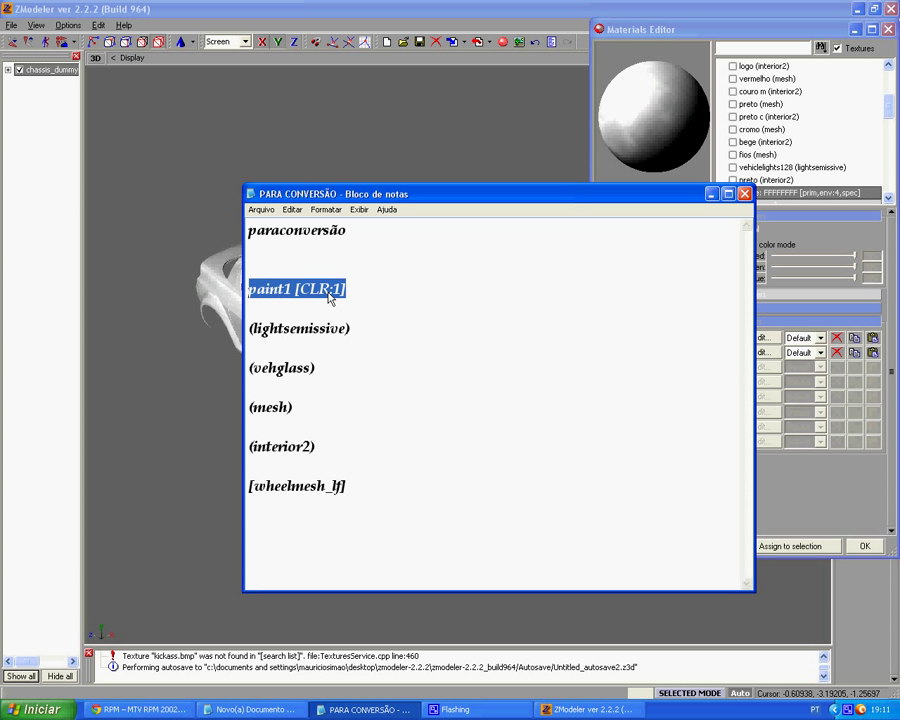
Return to ZModeler and rename the Matte: FFFFFFFF [prim,env:4,spec] material paint1 [CLR:1]
click(712, 194)
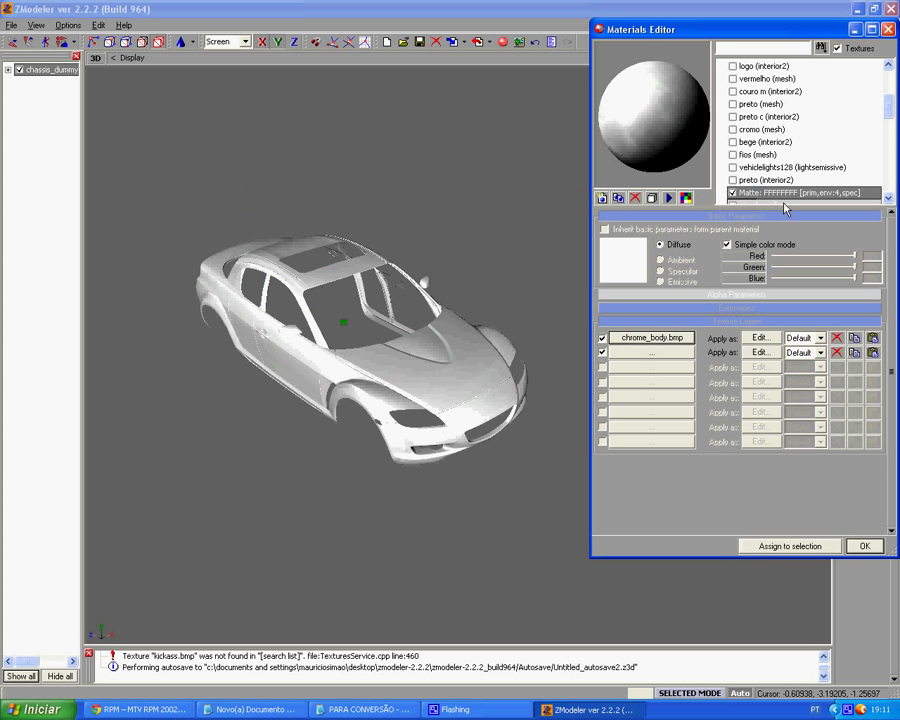
click(776, 194)
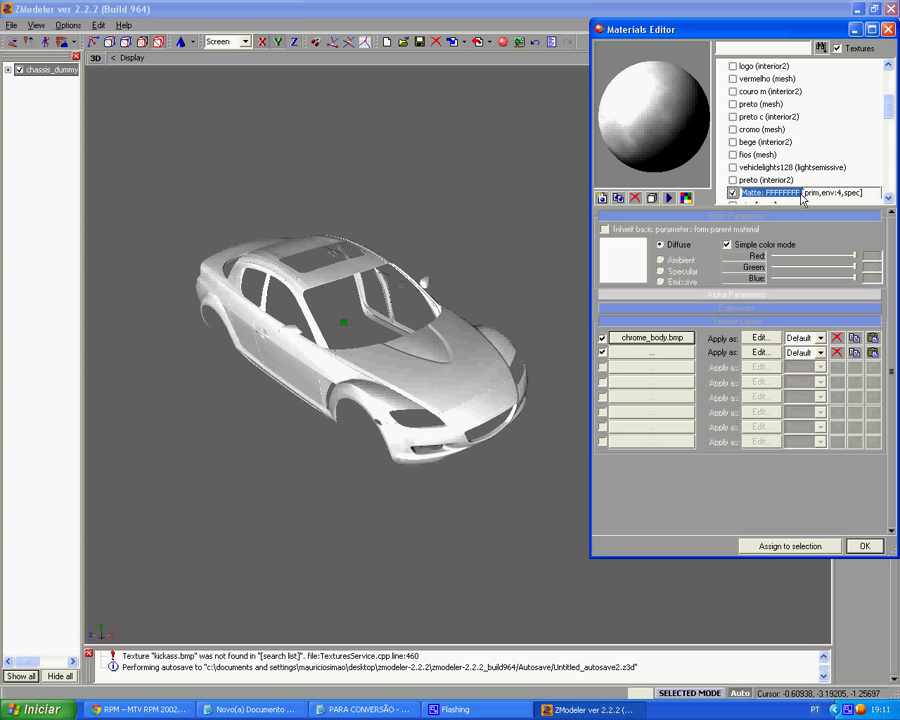
key(ctrl+v)
key(Return)
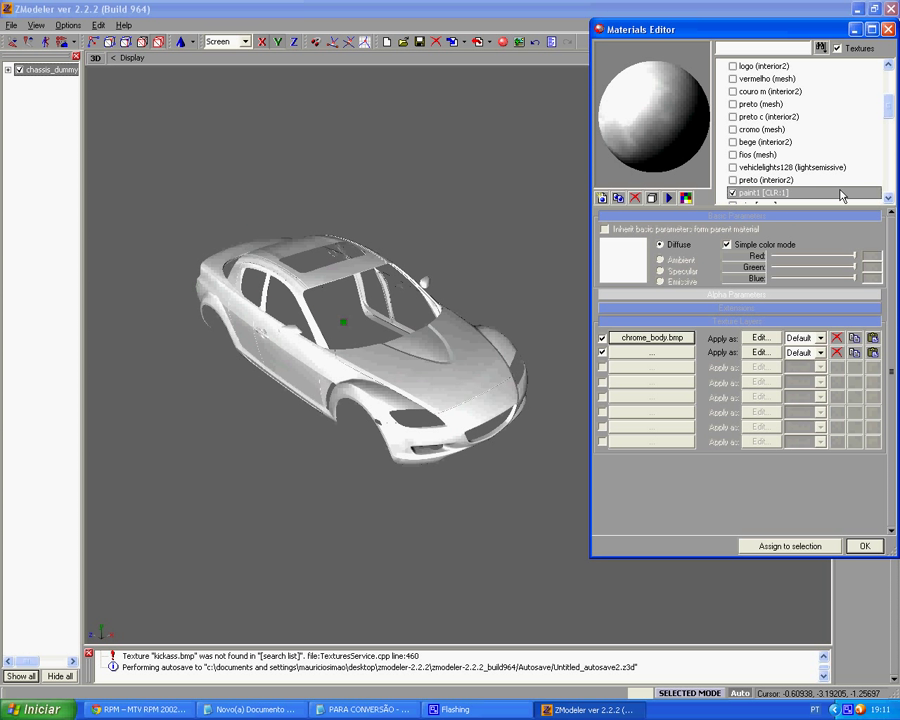
Show only the parts that use the misc [spec] material
key(Down)
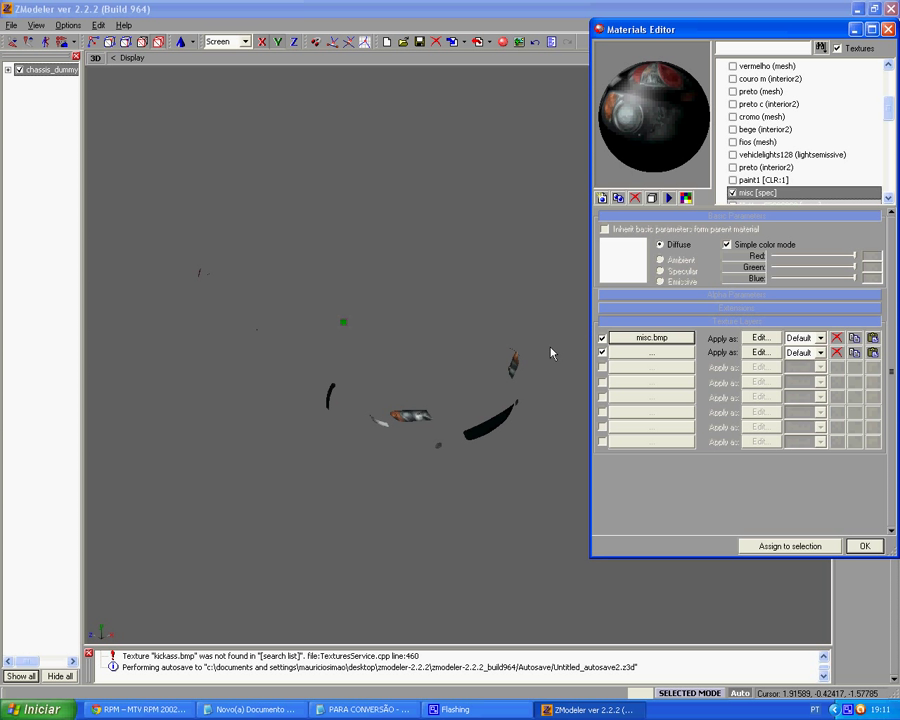
mouse_move(396, 377)
middle_down()
mouse_move(393, 368)
mouse_move(388, 374)
mouse_move(461, 372)
mouse_move(385, 376)
middle_up()
scroll(393, 369, up, 4)
Rename the misc [spec] material misc (vehglass)
click(776, 193)
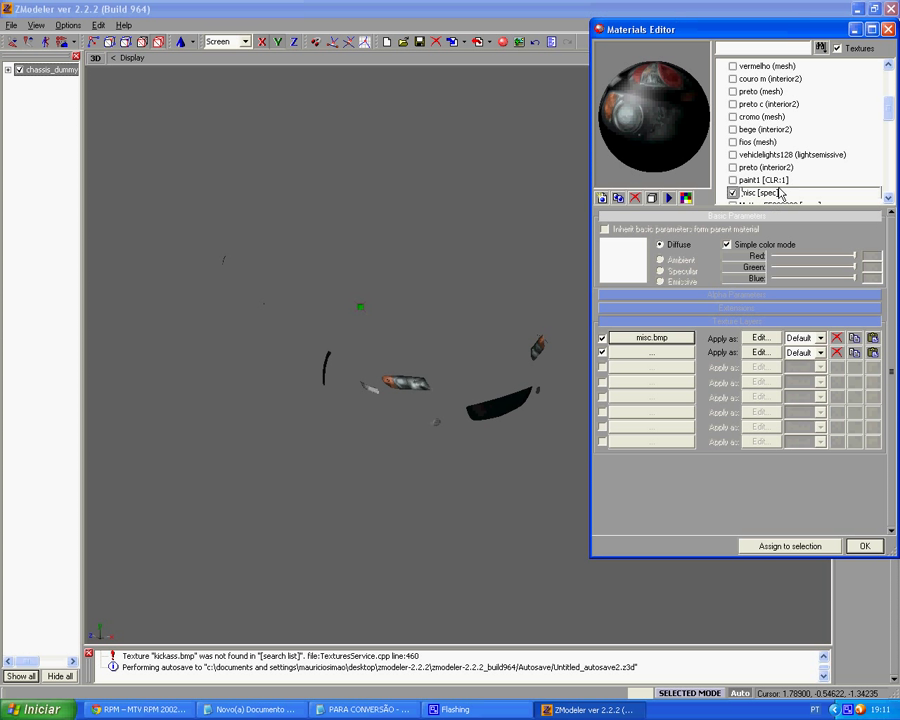
text((vehglass))
key(Return)
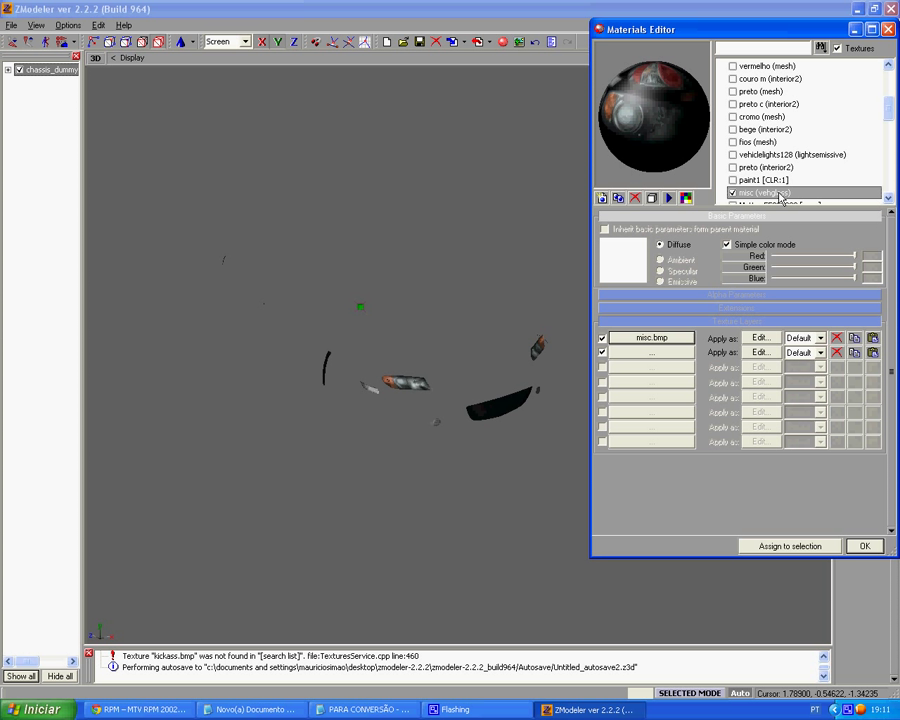
Rename the misc material misc (interior2) modificar parte farl
click(780, 193)
double_click(780, 193)
text((int)
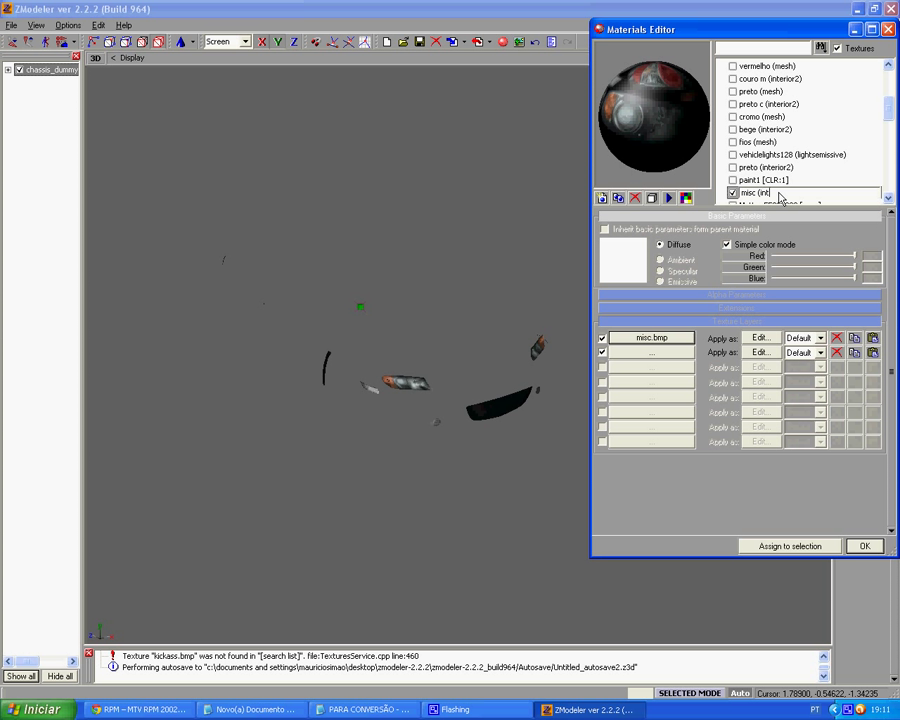
text(erior2) modificar parte farl)
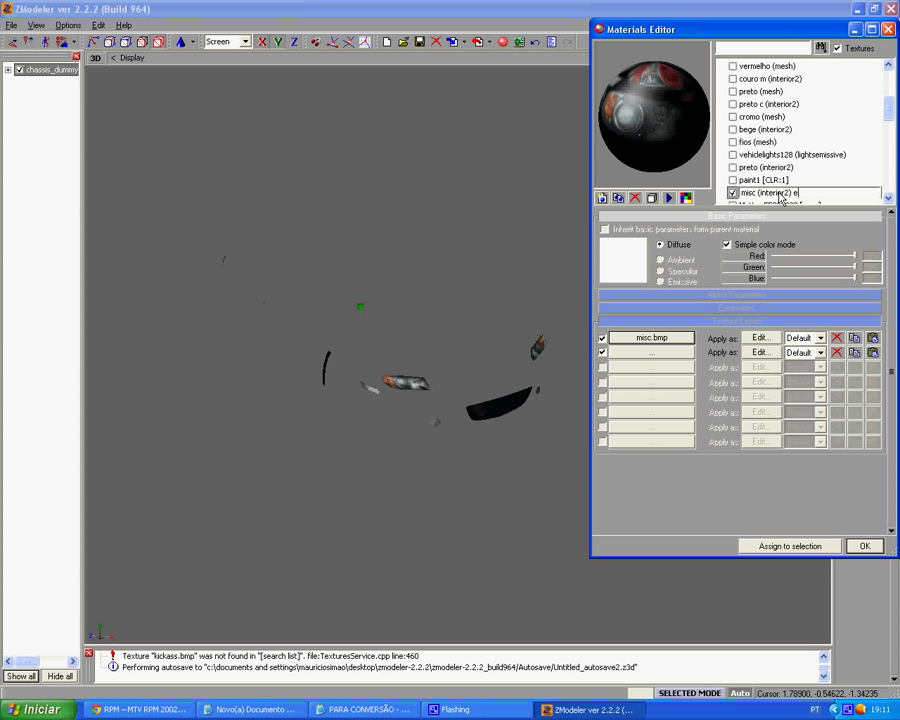
text() modificar parte farl)
key(Return)
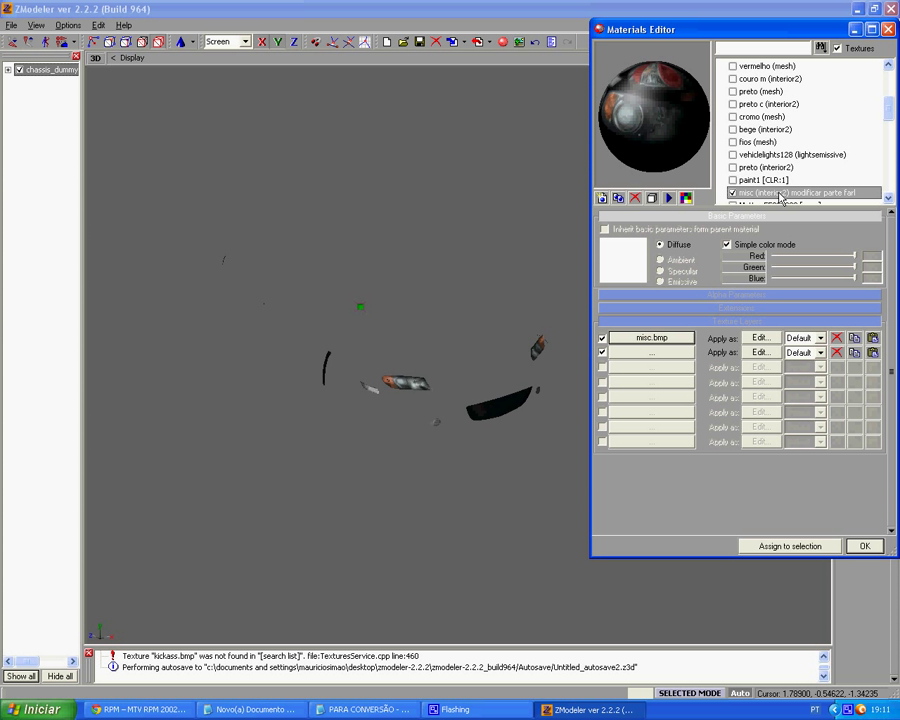
Show only the Matte: FF999999 [spec] material and apply the cinza2.bmp texture to its first texture layer
key(Down)
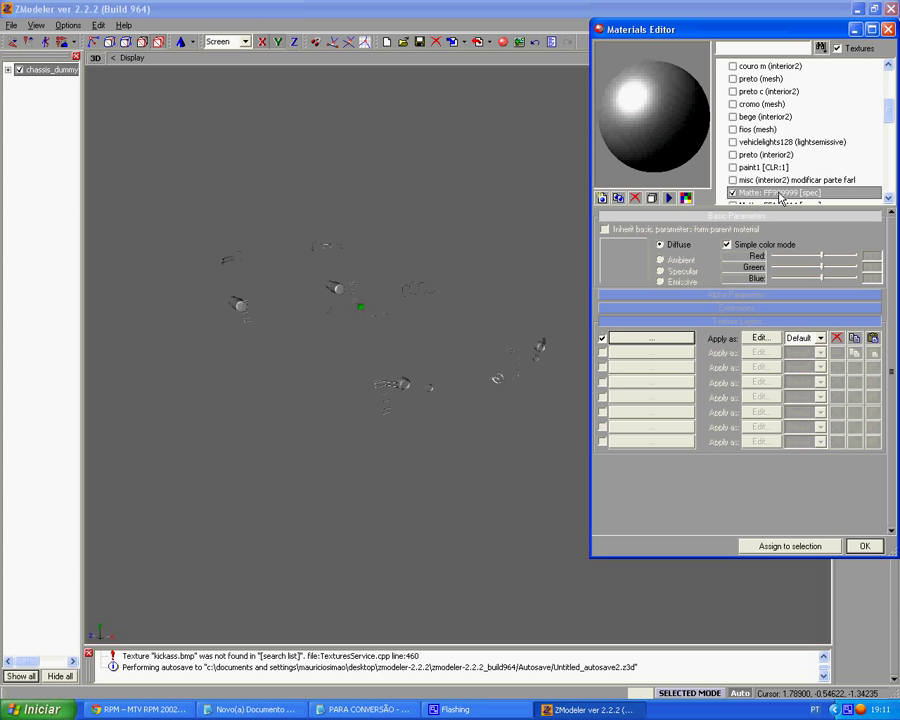
click(651, 352)
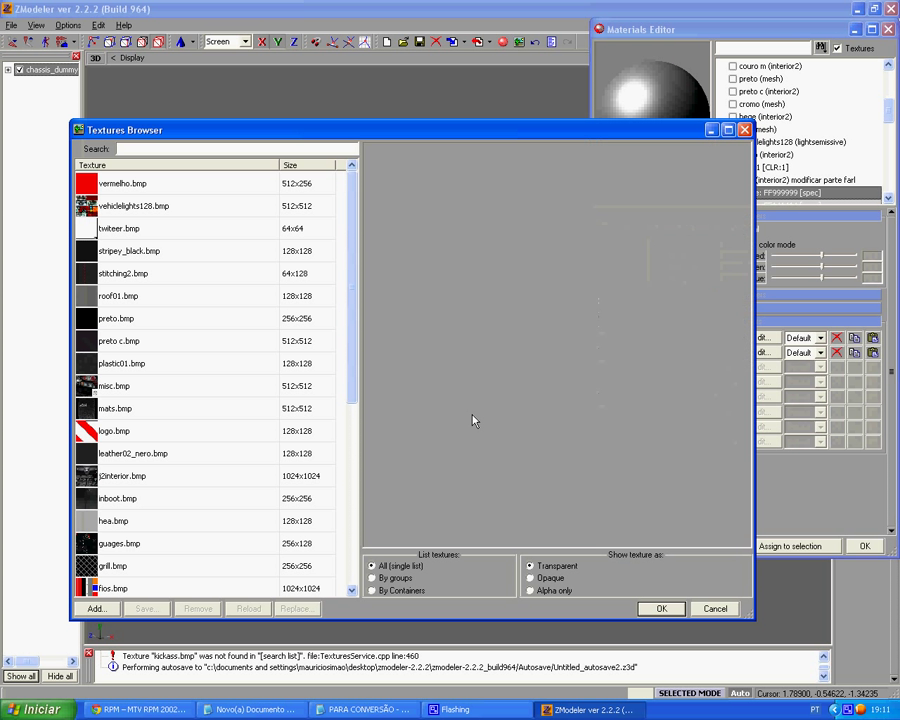
scroll(226, 528, down, 4)
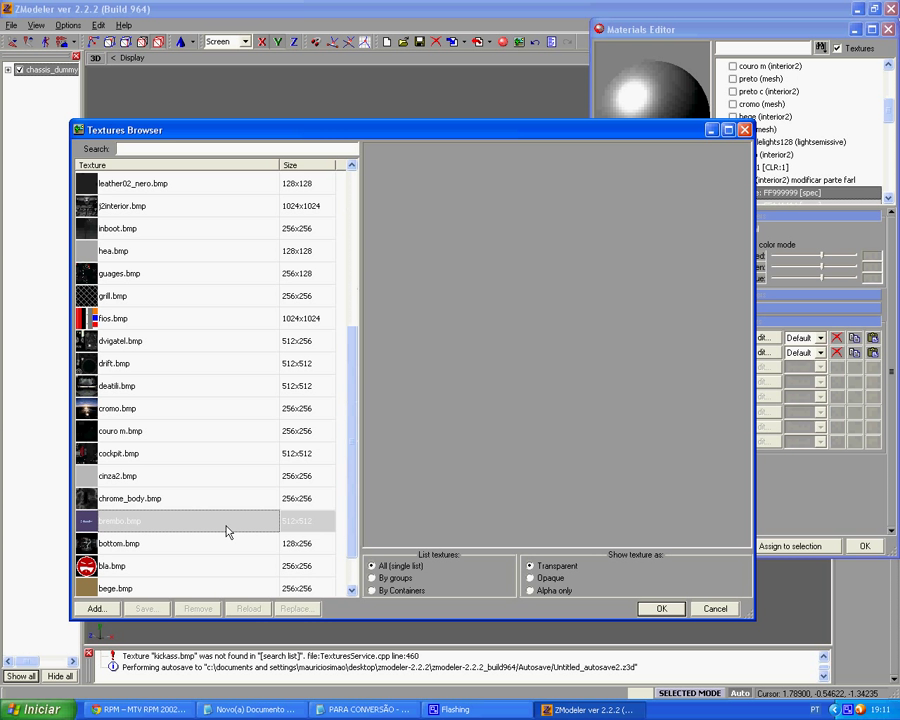
click(237, 477)
click(661, 608)
Rename the Matte: FF999999 [spec] material cinz2 (mesh)
click(828, 194)
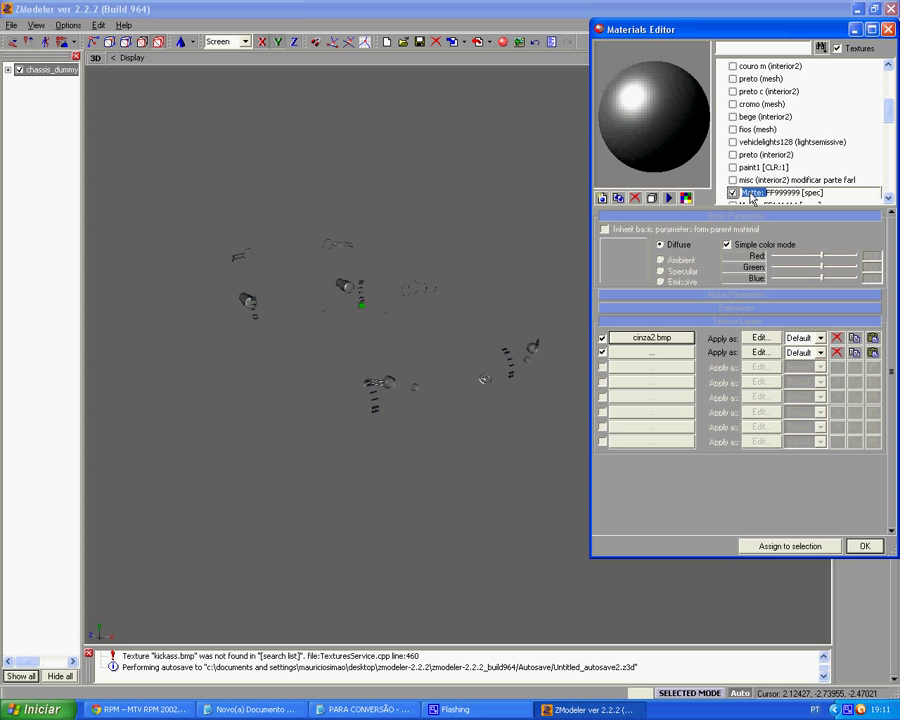
text(cin)
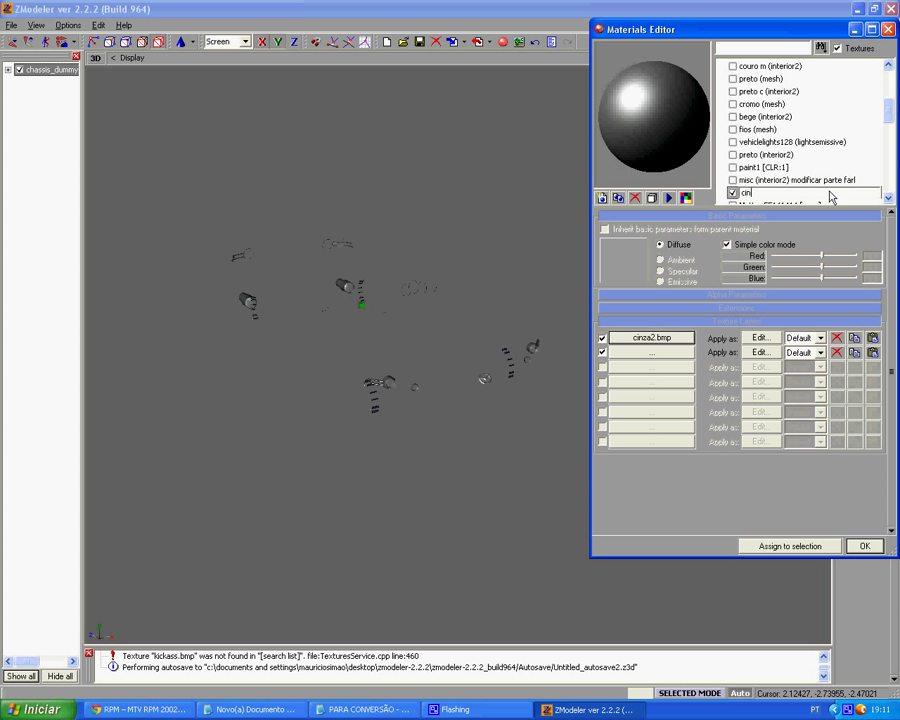
text(z2 (mesh)
key(Return)
Show only the Matte: FF141414 [spec] material and apply the preto.bmp texture to its first texture layer
key(space)
key(Down)
key(space)
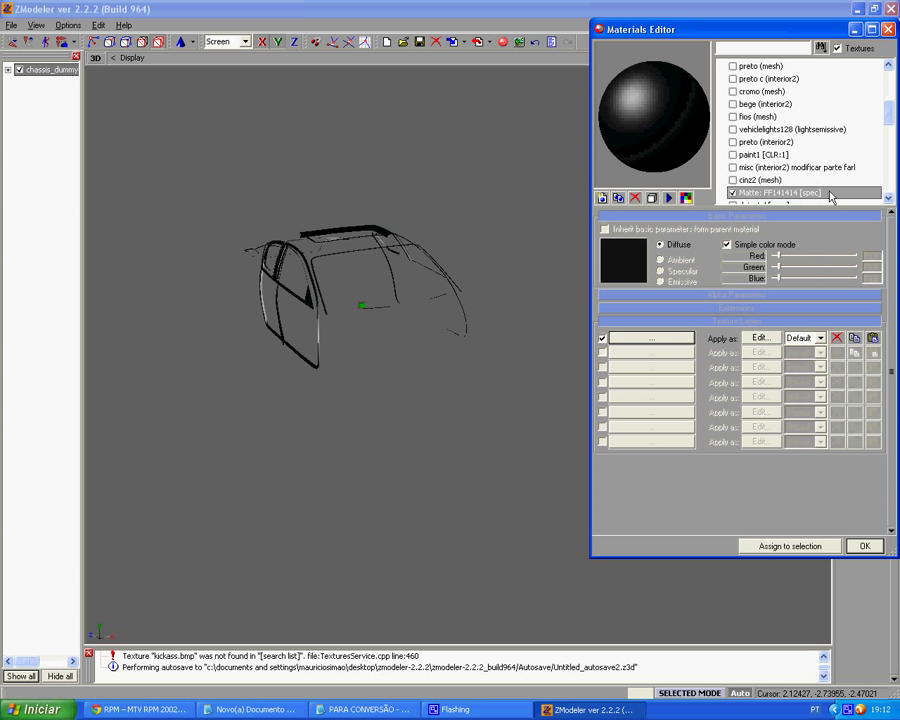
middle_drag(261, 365, 267, 371)
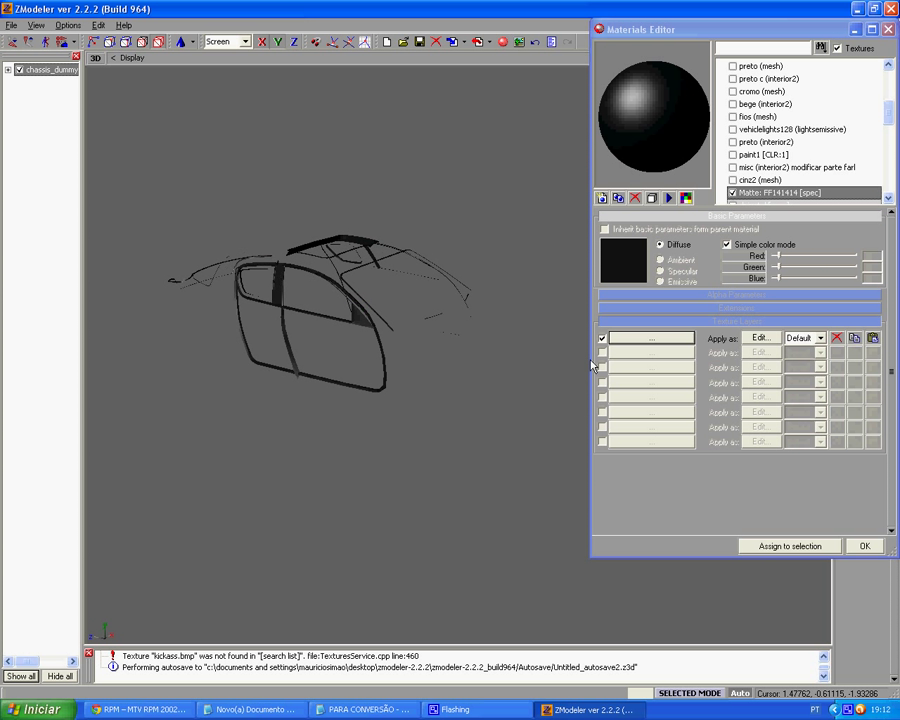
click(617, 340)
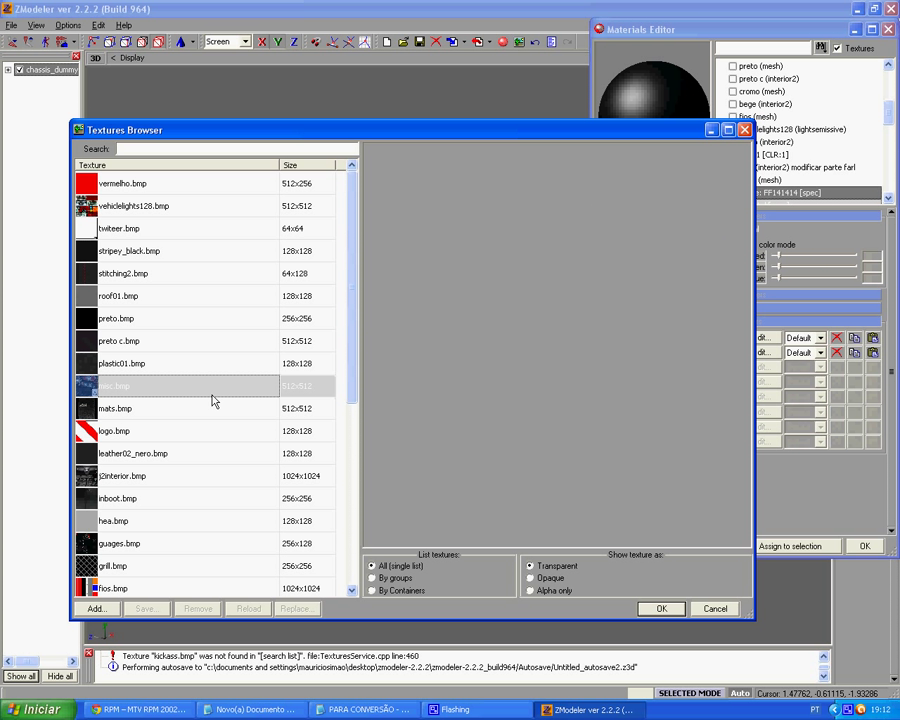
click(222, 318)
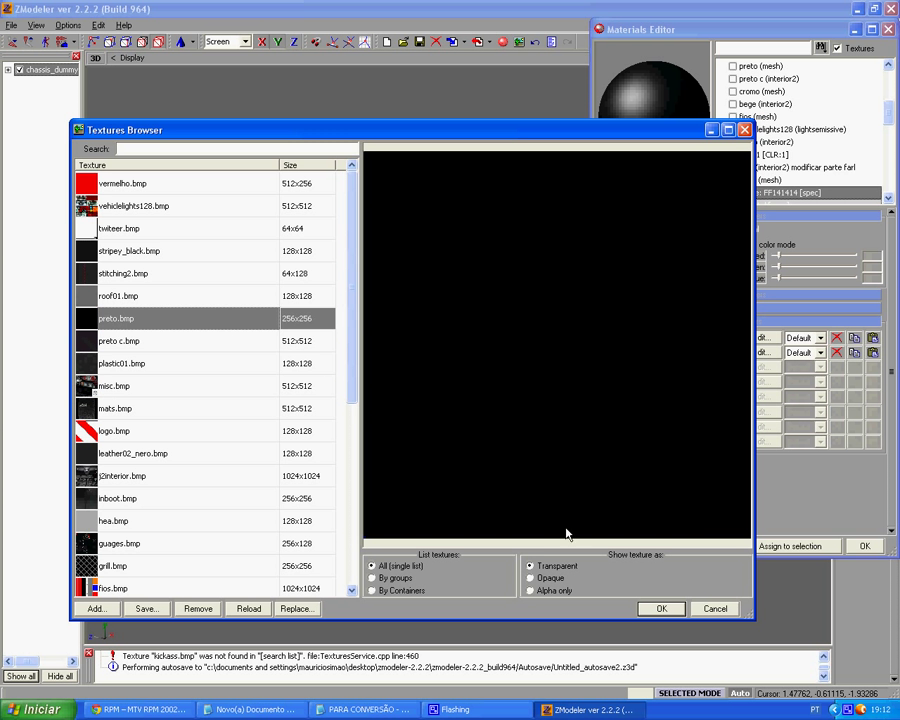
click(662, 609)
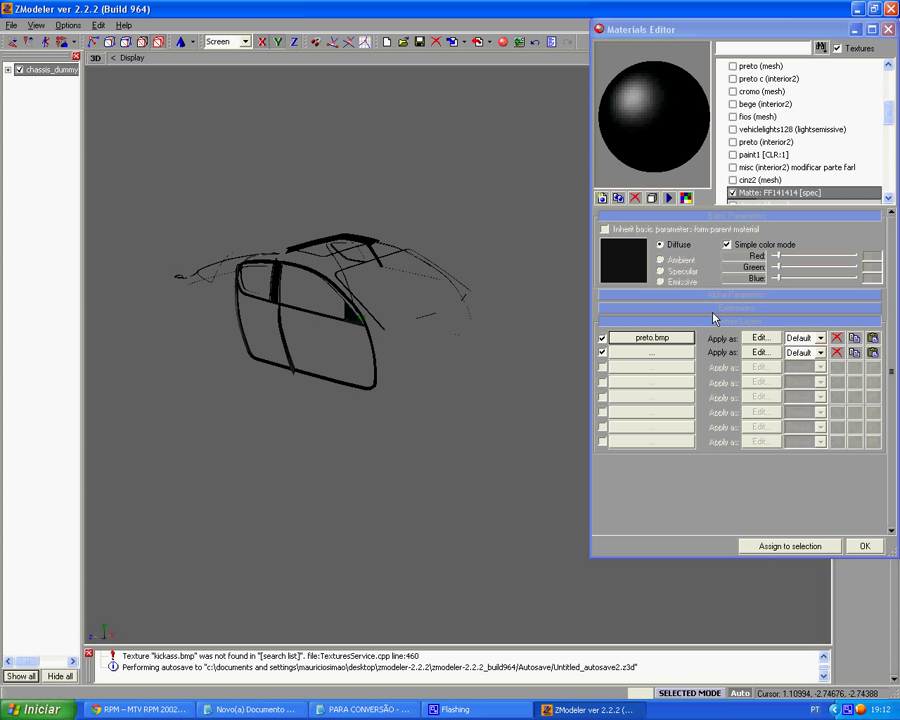
Rename the Matte: FF141414 [spec] material preto (interior2)
click(744, 195)
drag(744, 194, 791, 193)
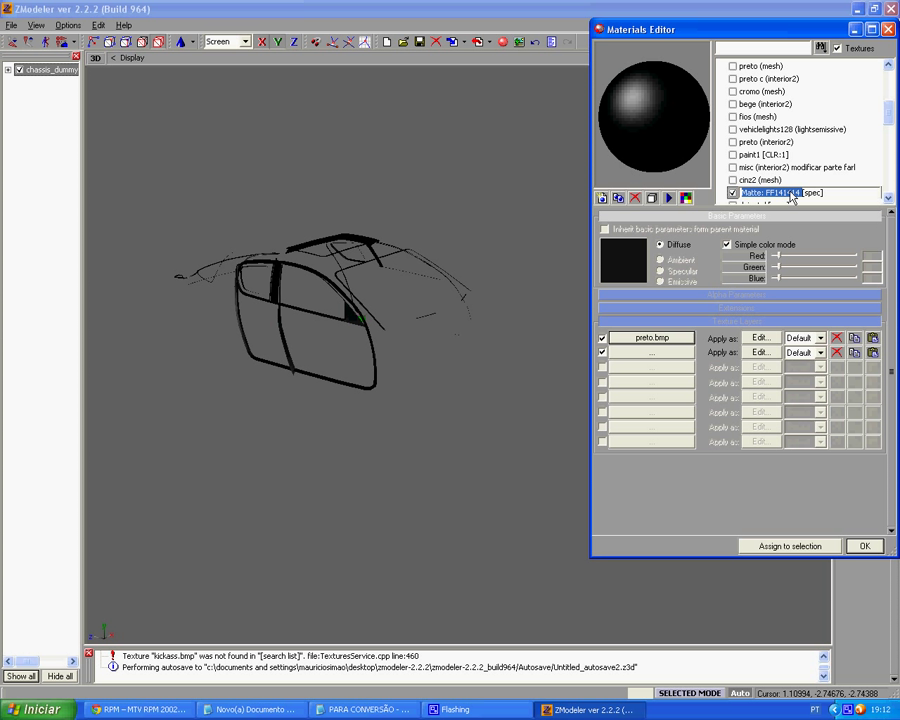
text(pr)
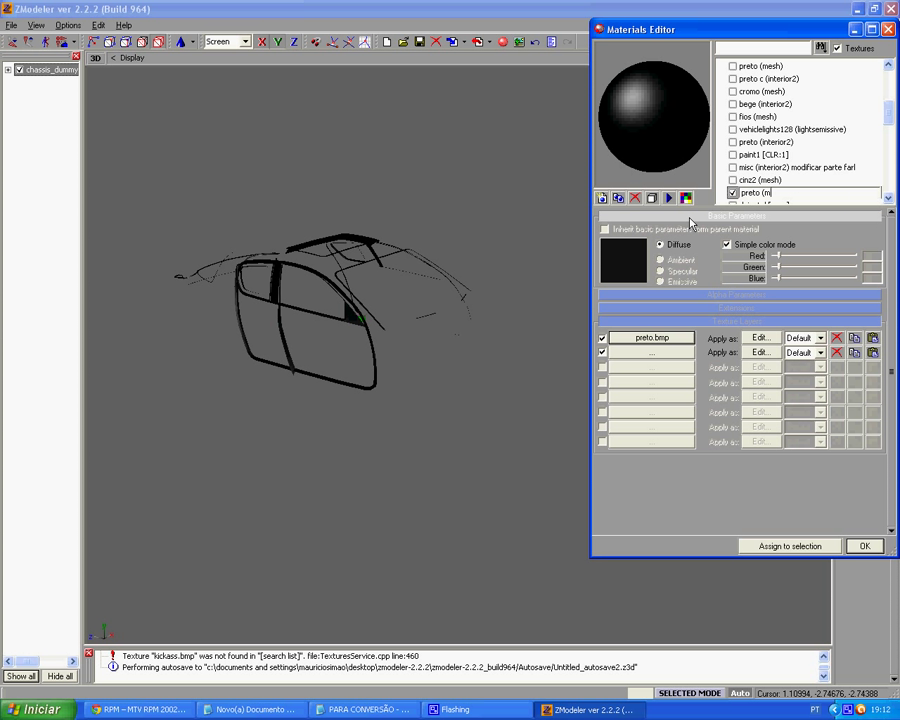
text(eto (interior2)
key(Return)
Show only the dvigatel [spec] material and rename it dvigatel (interior2)
key(Down)
middle_drag(368, 432, 354, 464)
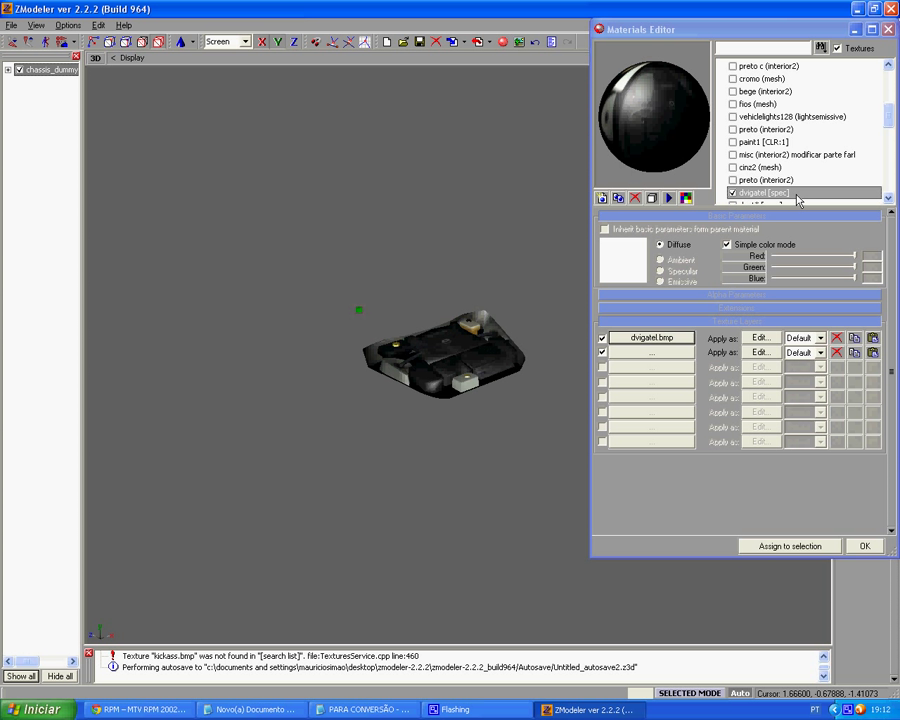
click(797, 193)
double_click(780, 193)
text(()
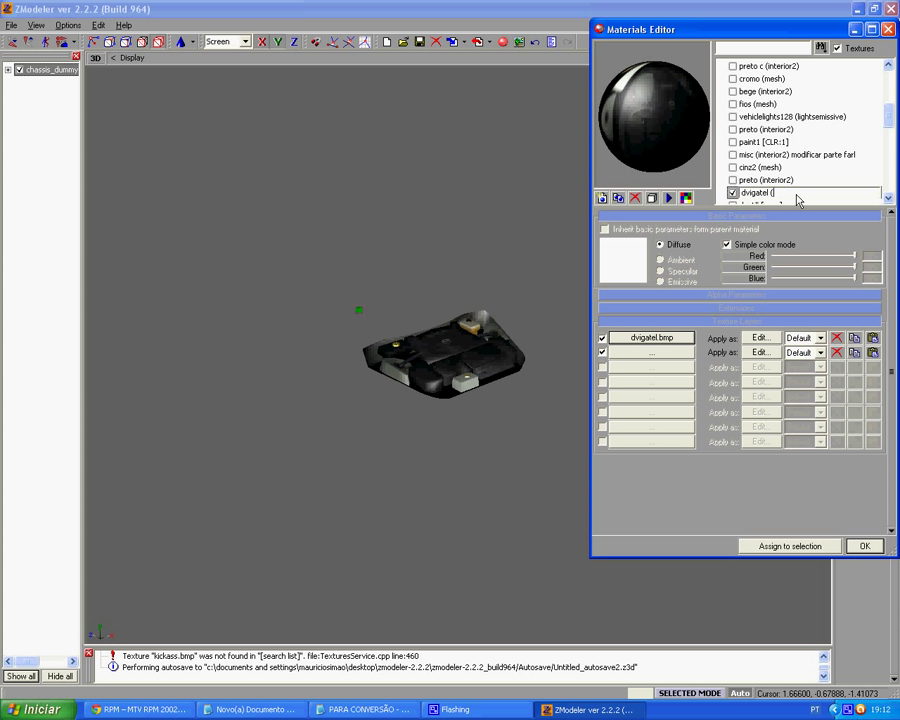
text(interior2)
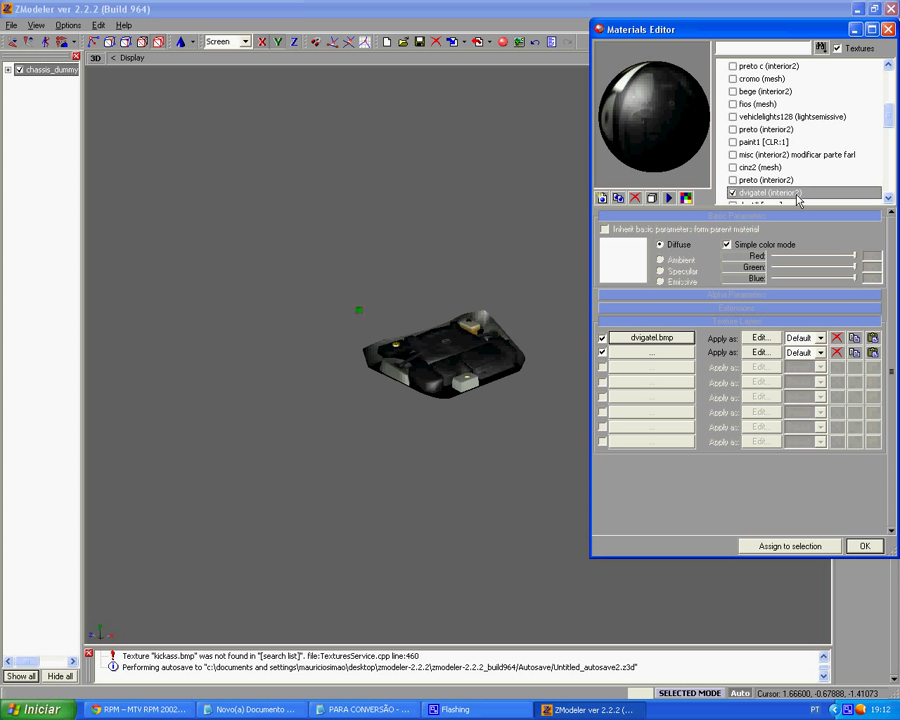
Show only the deatili [spec] material and rename it deatili (interior2)
click(797, 201)
click(797, 196)
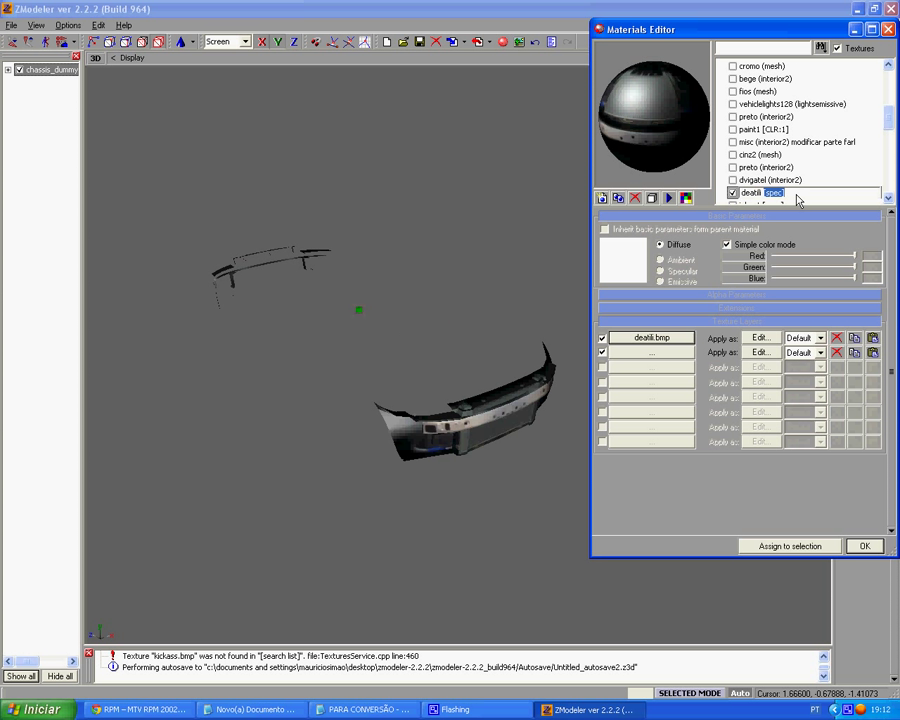
text((interior2)
Show only the inboot [spec] material and rename it inboot (interior2)
click(797, 201)
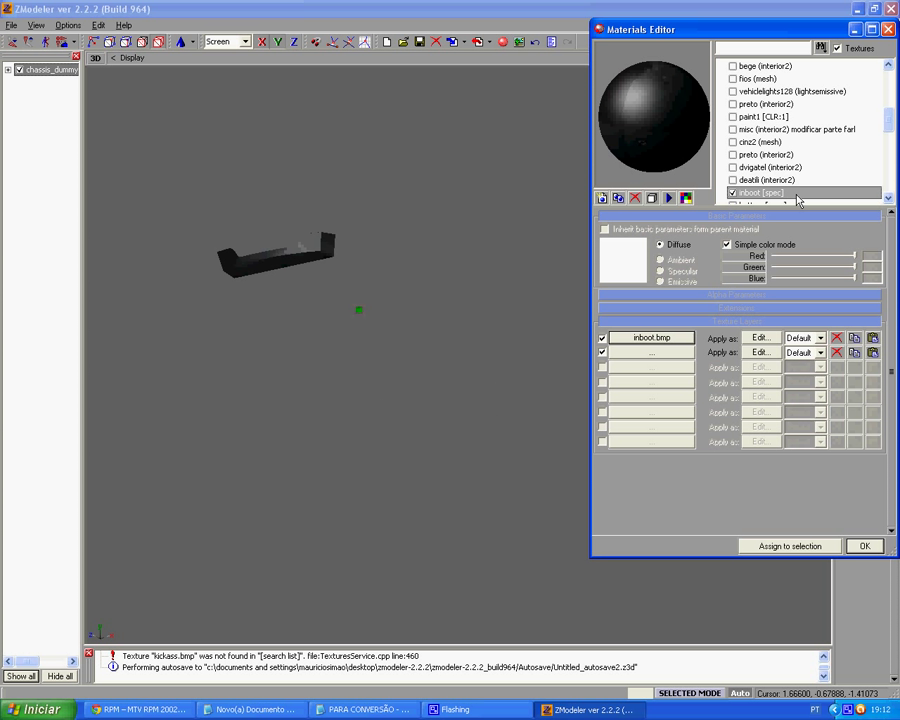
middle_drag(335, 324, 390, 323)
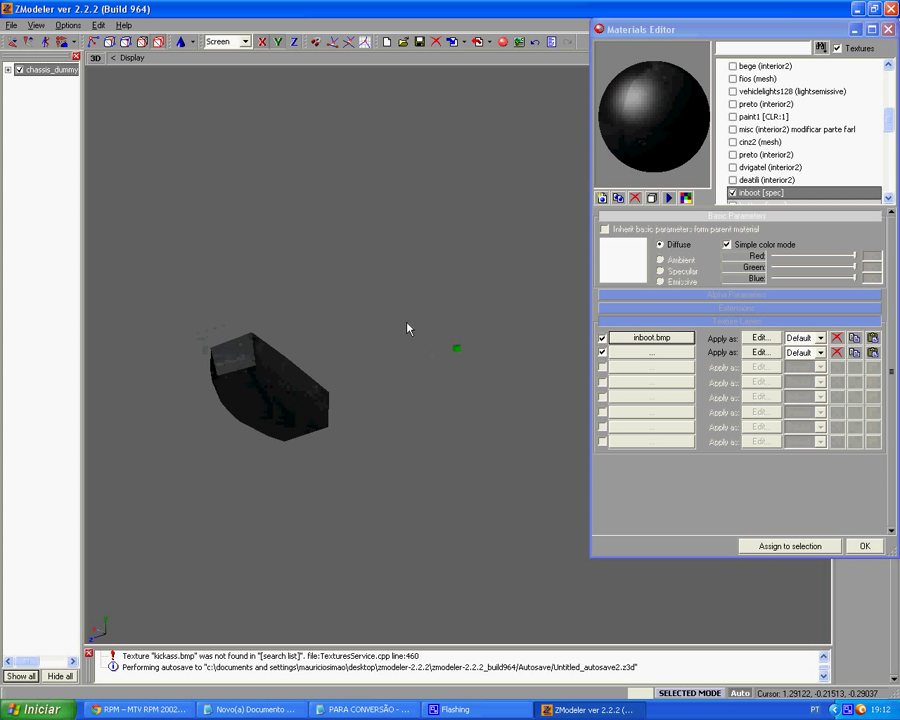
click(771, 194)
double_click(771, 194)
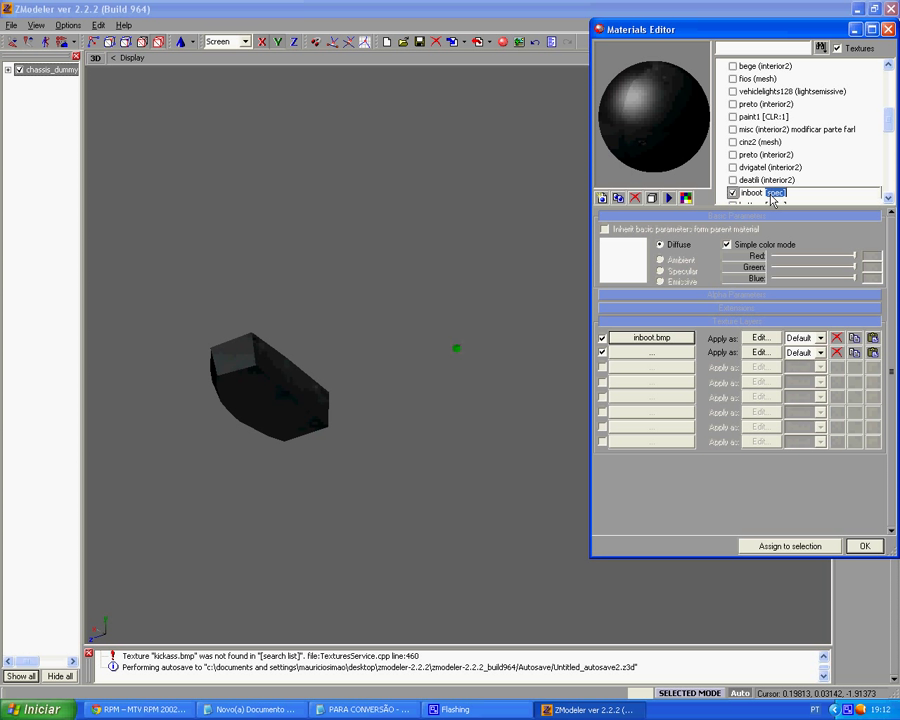
key(BackSpace)
text(interior)
key(Return)
Show only the bottom [spec] material and rename it bottom (interior2)
key(Down)
right_drag(455, 346, 406, 318)
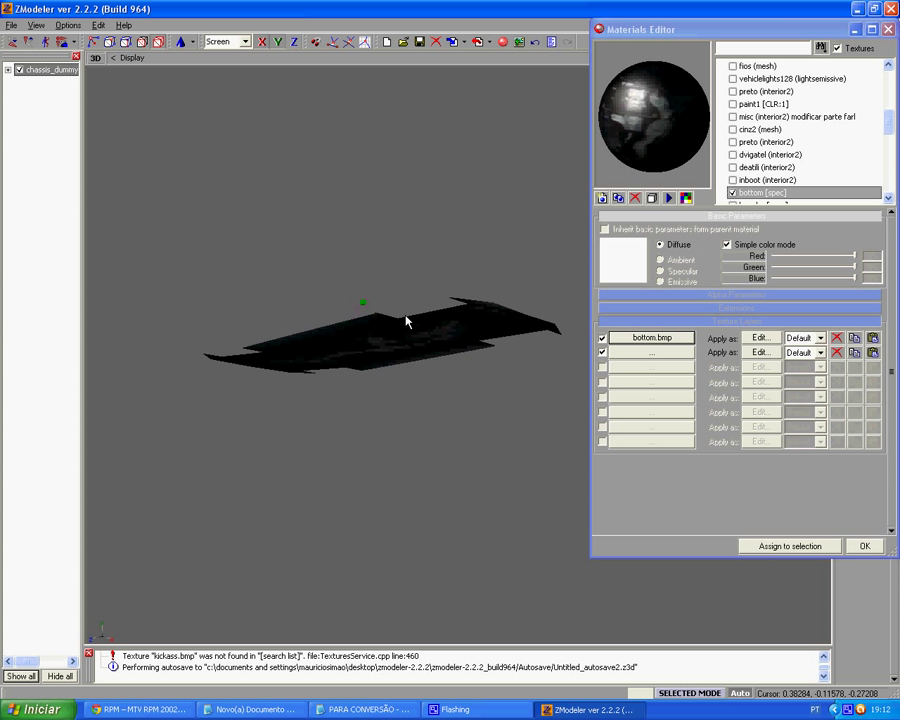
middle_drag(406, 323, 432, 331)
double_click(809, 196)
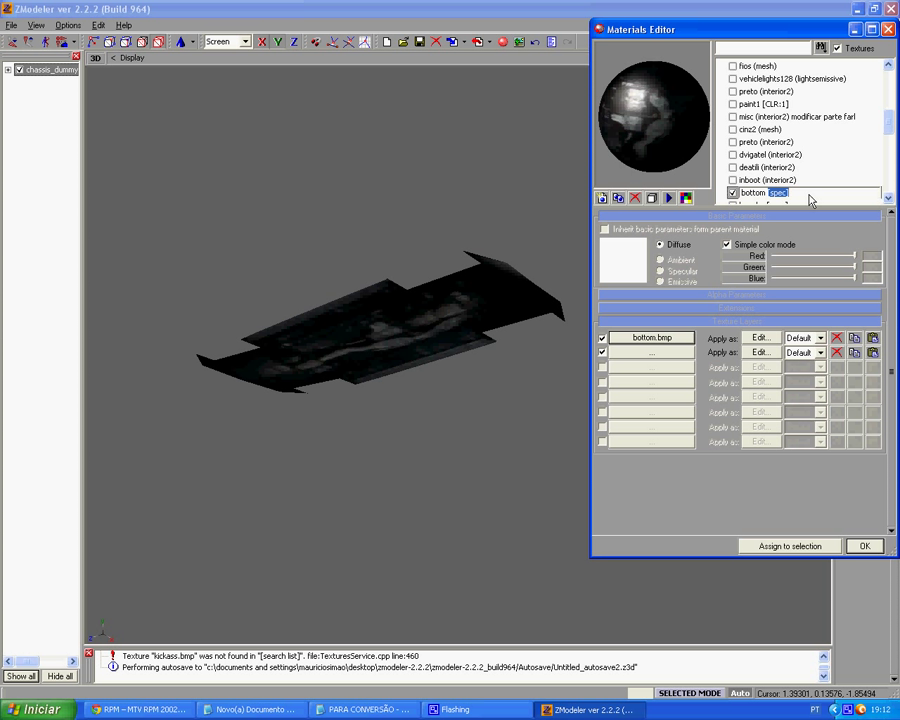
text((interior2)
key(Return)
Show only the brembo material and rename it brembo (mesh)
key(space)
key(Down)
key(space)
middle_drag(463, 316, 461, 341)
click(793, 192)
double_click(790, 193)
text(()
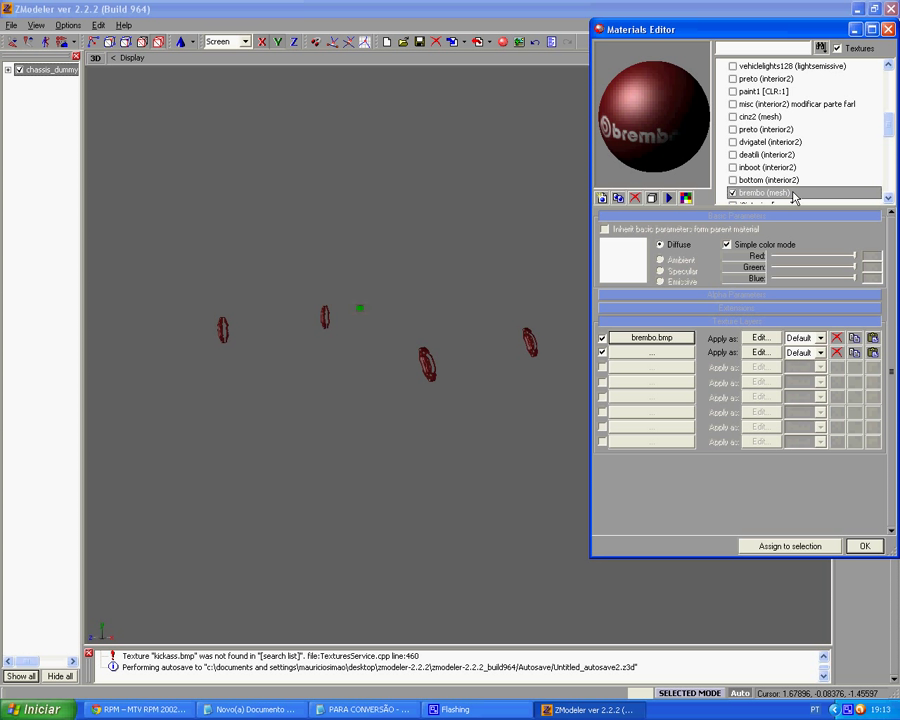
Show only the j2interior [spec] material and rename it j2interior (interior2)
key(Down)
double_click(785, 193)
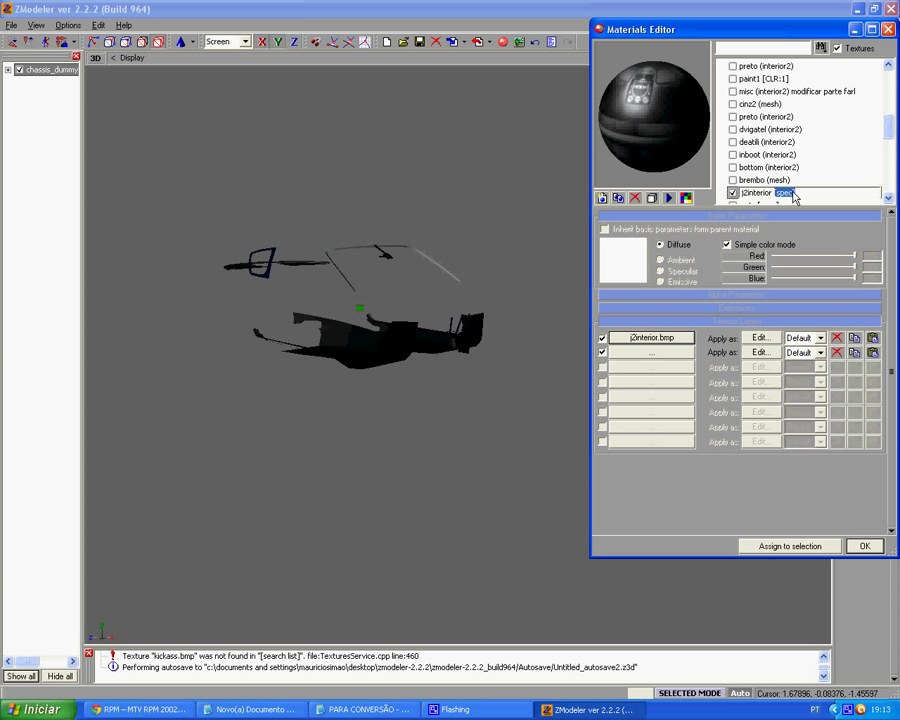
text((interior2)
key(Return)
Show only the mats [spec] material and rename it mats (interior2)
key(Down)
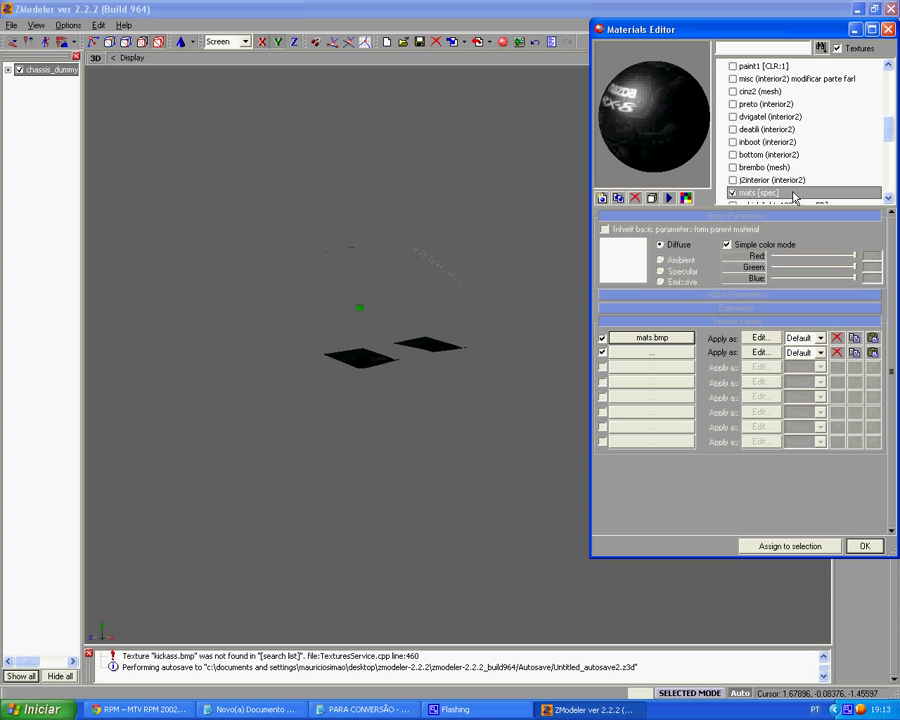
click(795, 194)
double_click(795, 194)
text((interio)
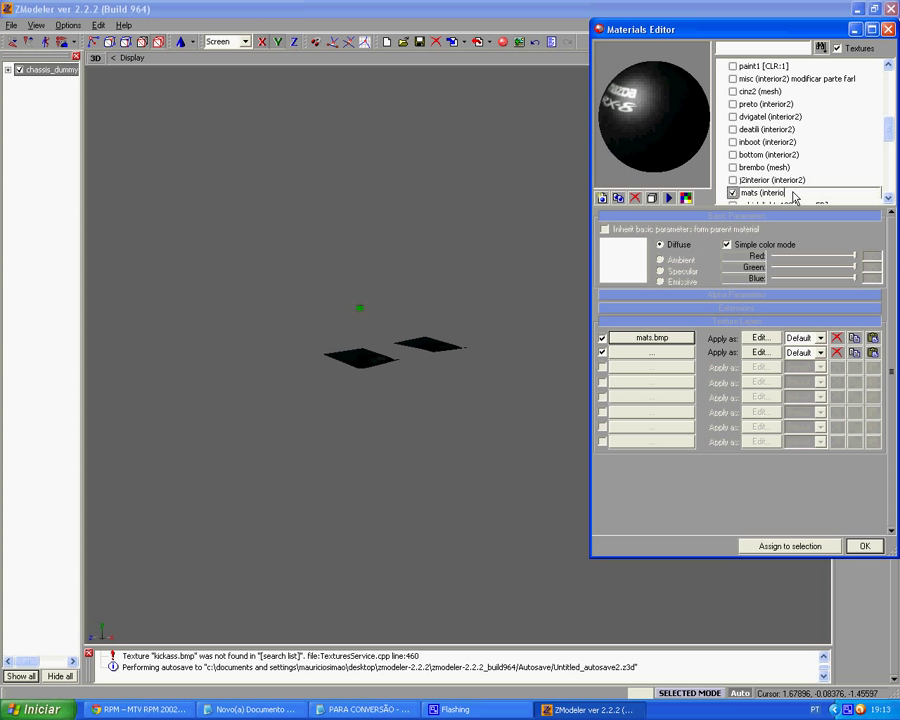
key(Return)
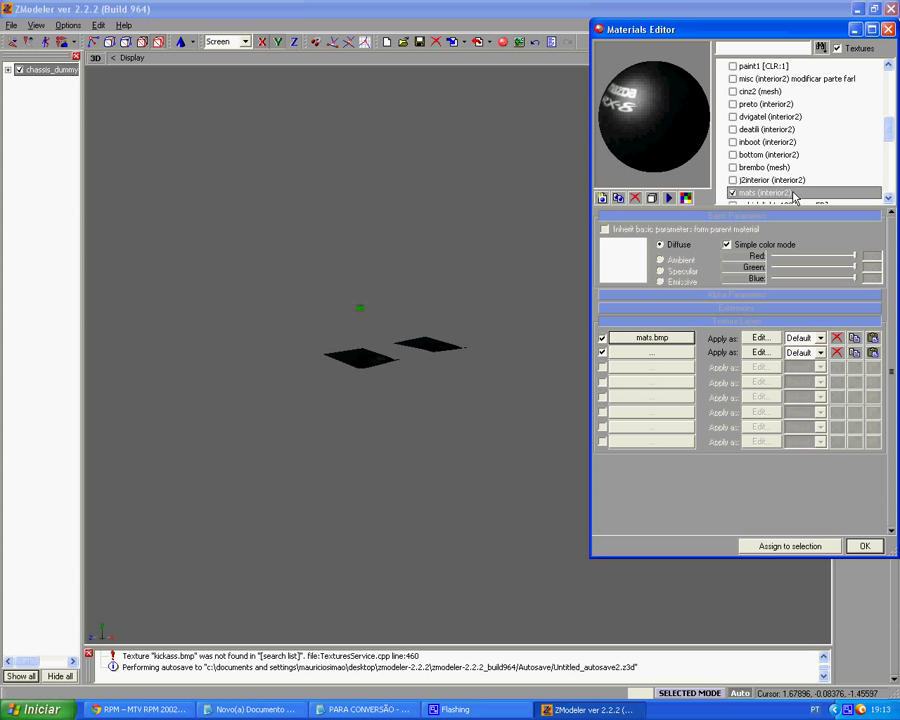
Show only the vehiclelights128 [spec,FR] material and copy the (lightsemissive) suffix from the PARA CONVERSÃO notes in Notepad
key(space)
key(Down)
key(space)
middle_drag(468, 333, 458, 381)
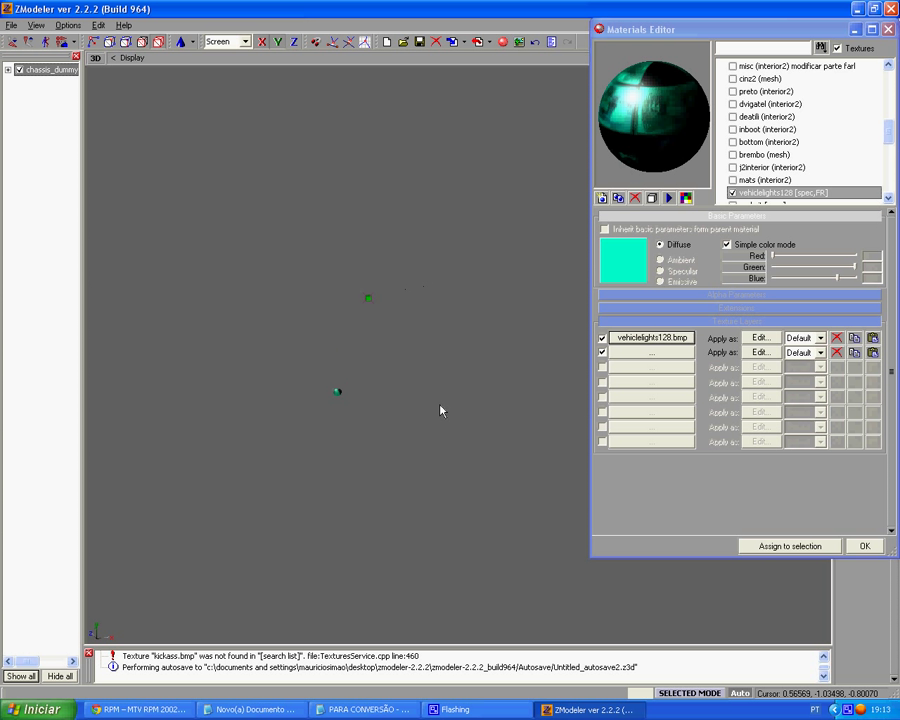
click(380, 709)
click(291, 330)
double_click(291, 340)
key(ctrl+c)
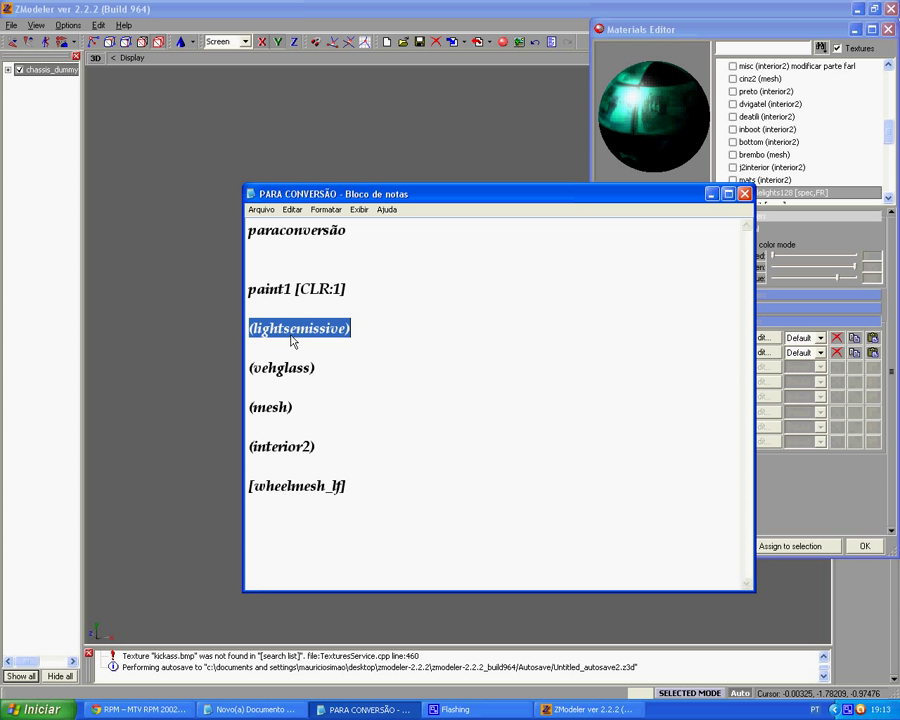
click(374, 709)
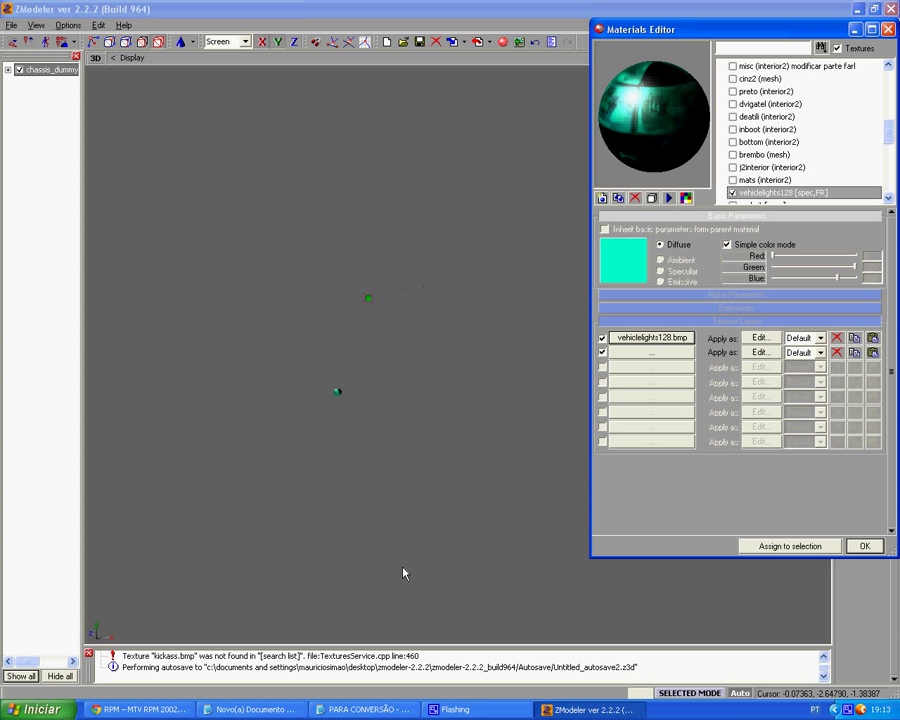
Rename the vehiclelights128 [spec,FR] material vehiclelights128 (lightsemissive) with the copied suffix
click(800, 193)
double_click(805, 194)
key(ctrl+v)
key(Return)
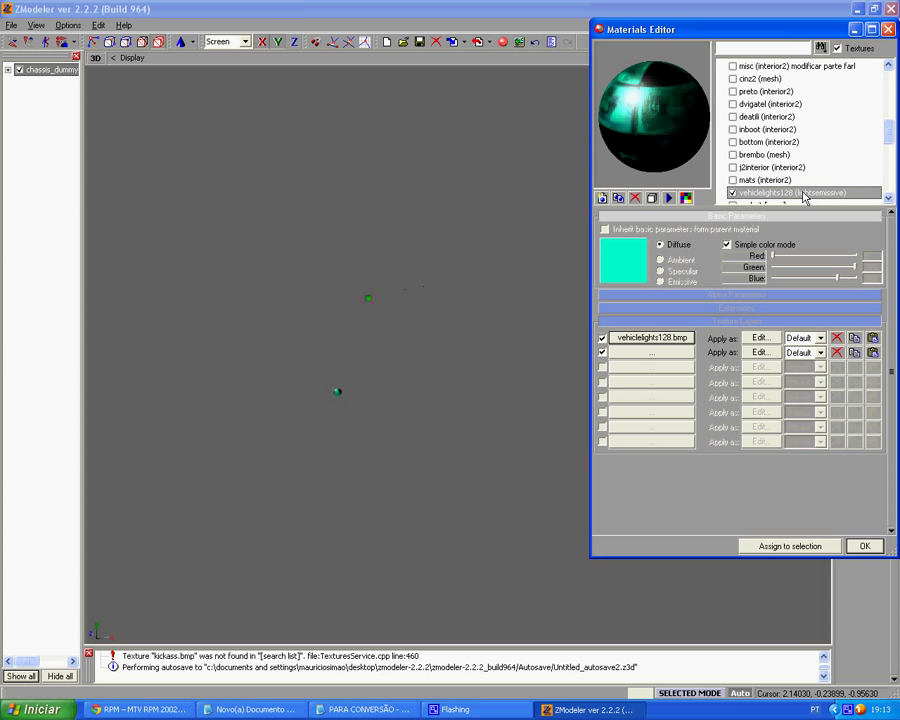
Show only the cockpit [spec] material and rename it cockpit (interior2)
key(Down)
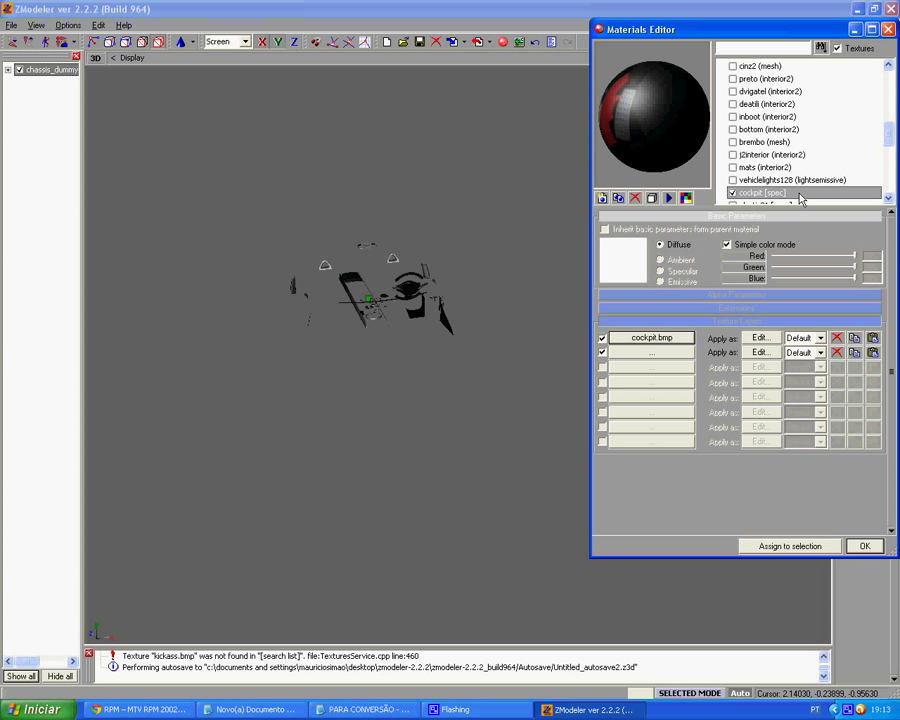
middle_drag(379, 326, 310, 370)
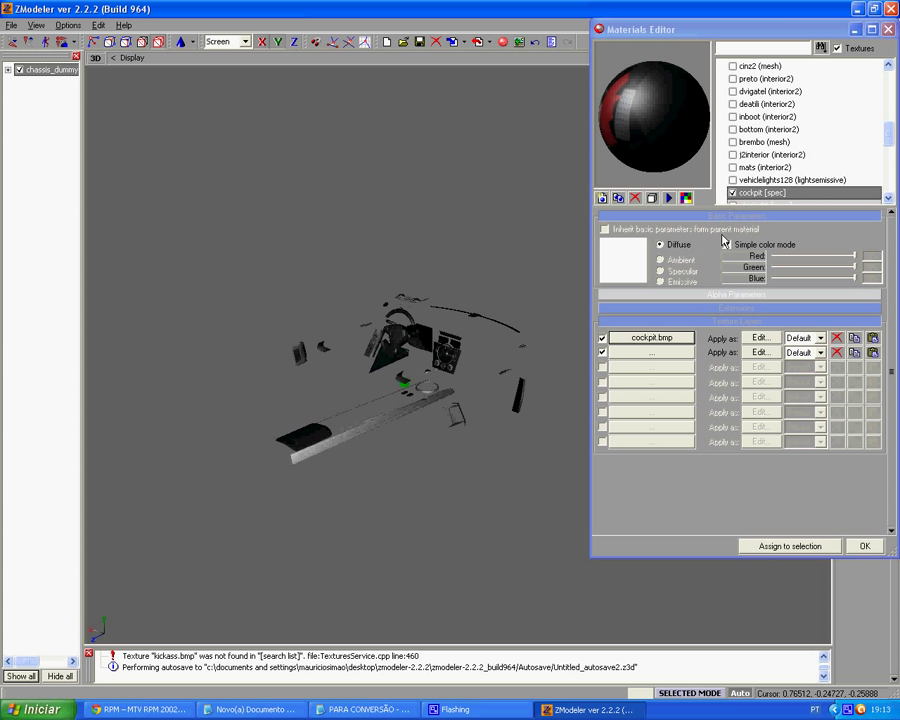
click(786, 197)
text((interio)
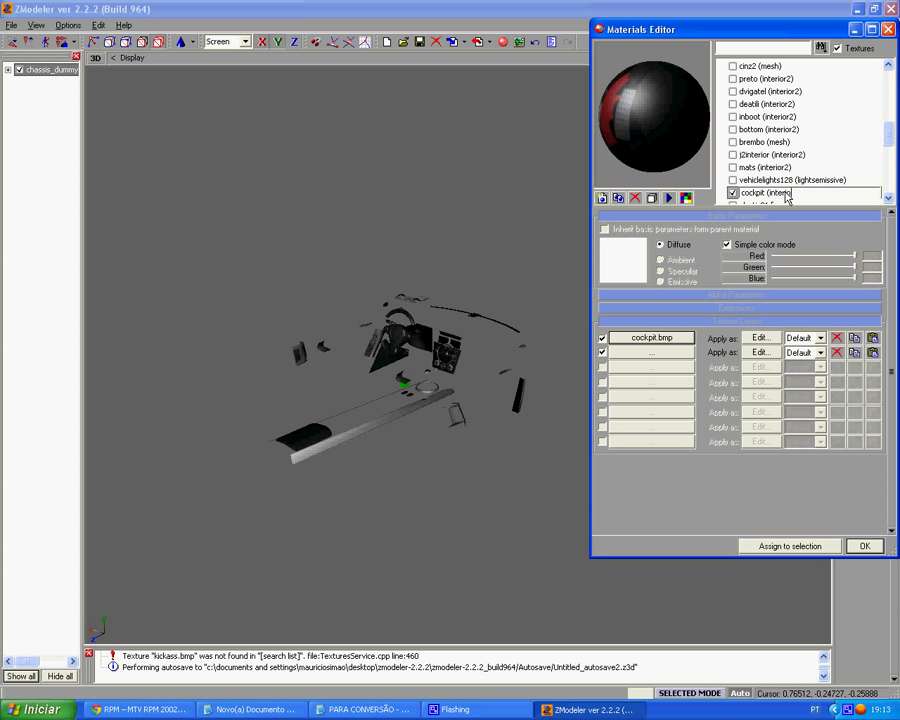
key(Return)
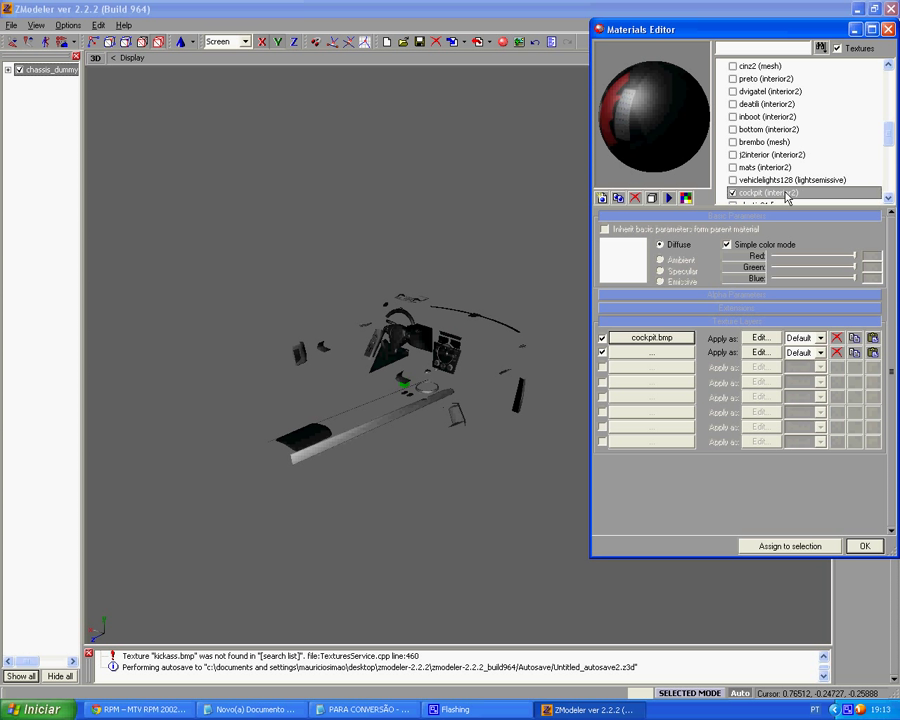
Show only the plastic01 [spec] material and rename it plastic01 (interior2)
key(space)
key(Down)
key(space)
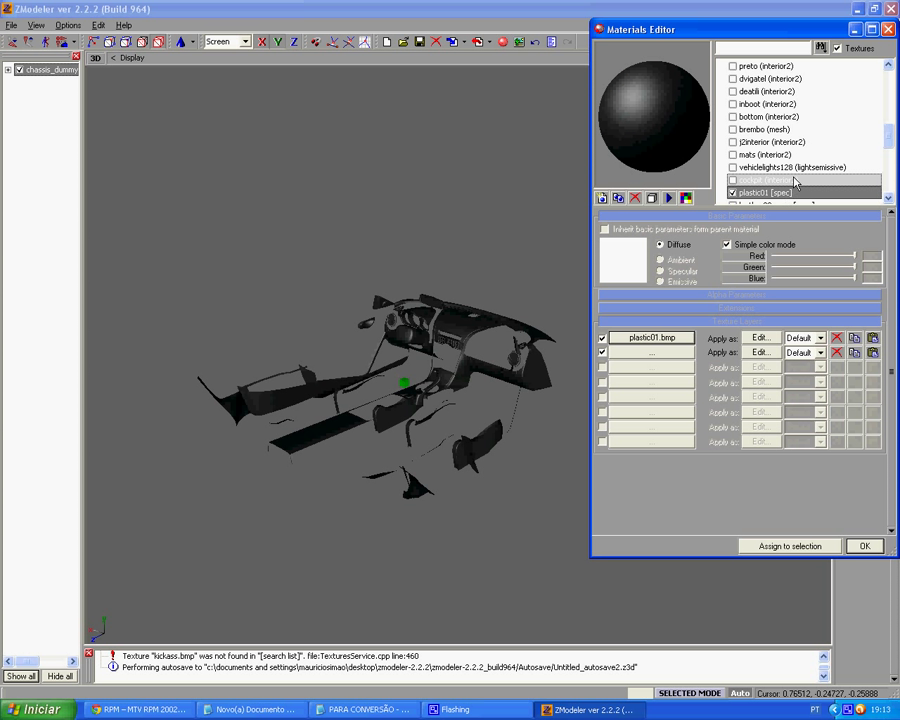
click(792, 180)
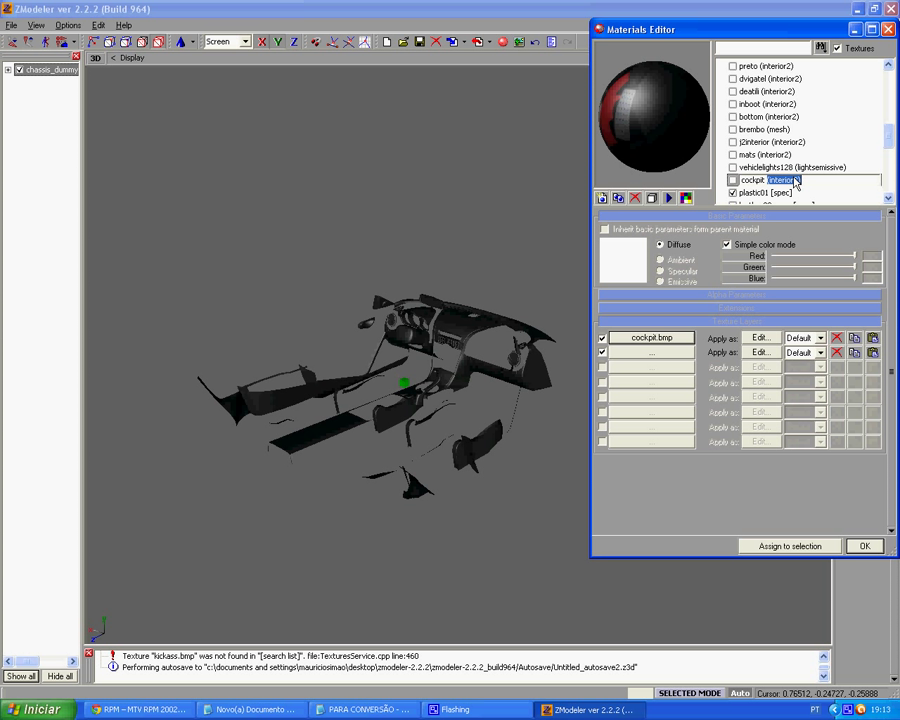
key(Return)
click(794, 195)
double_click(794, 195)
text((interior2))
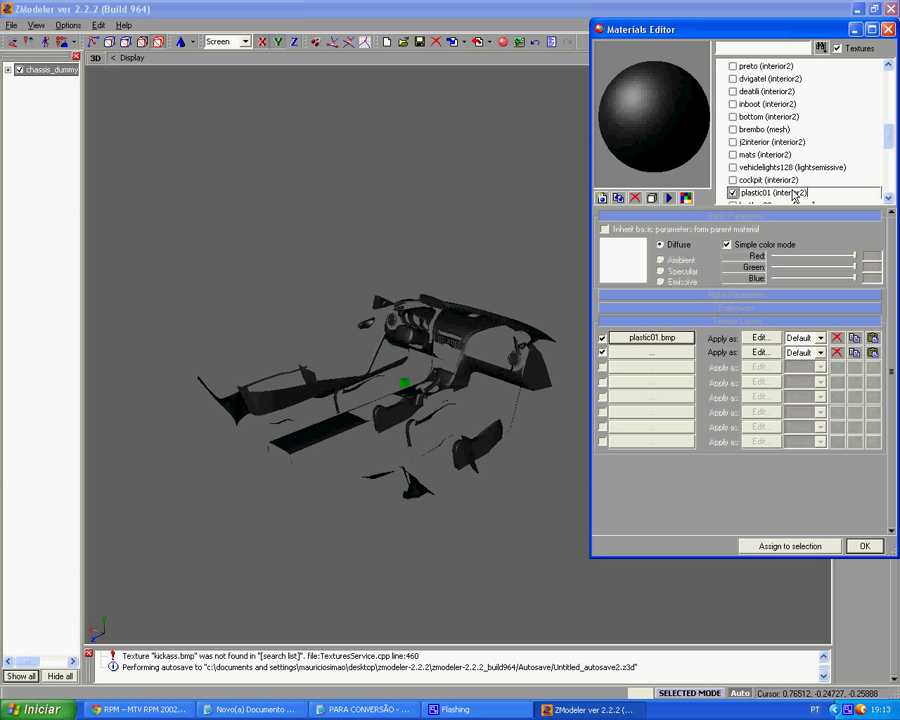
key(Return)
Show only the leather02_nero [spec] material and rename it leather02_nero (interior2)
key(Down)
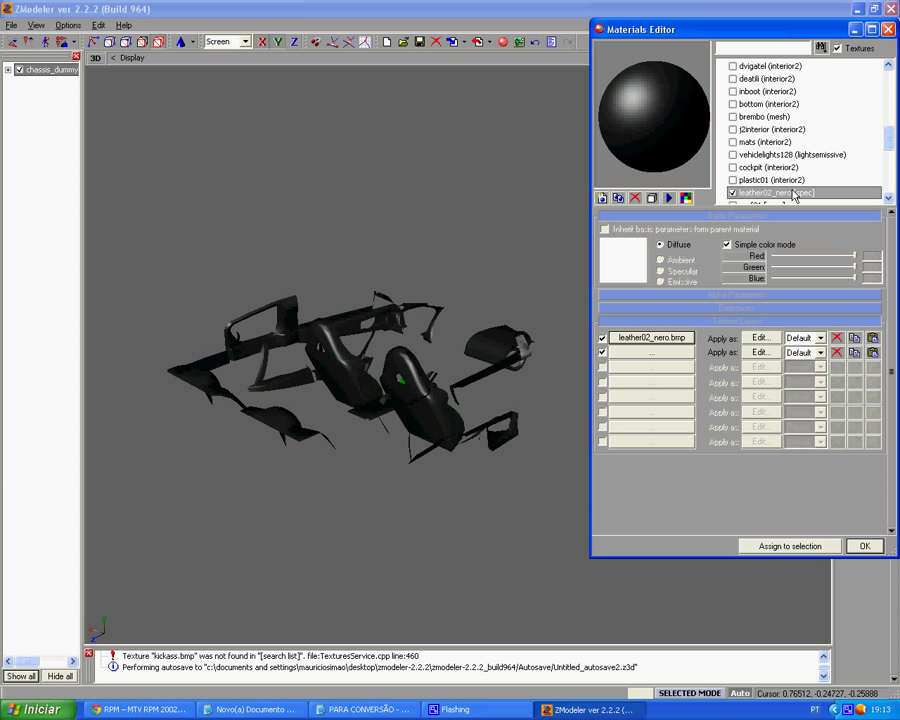
double_click(794, 193)
drag(796, 193, 814, 196)
text((interior2))
Show only the roof01 [spec] material and rename it roof01 (interior2)
key(Down)
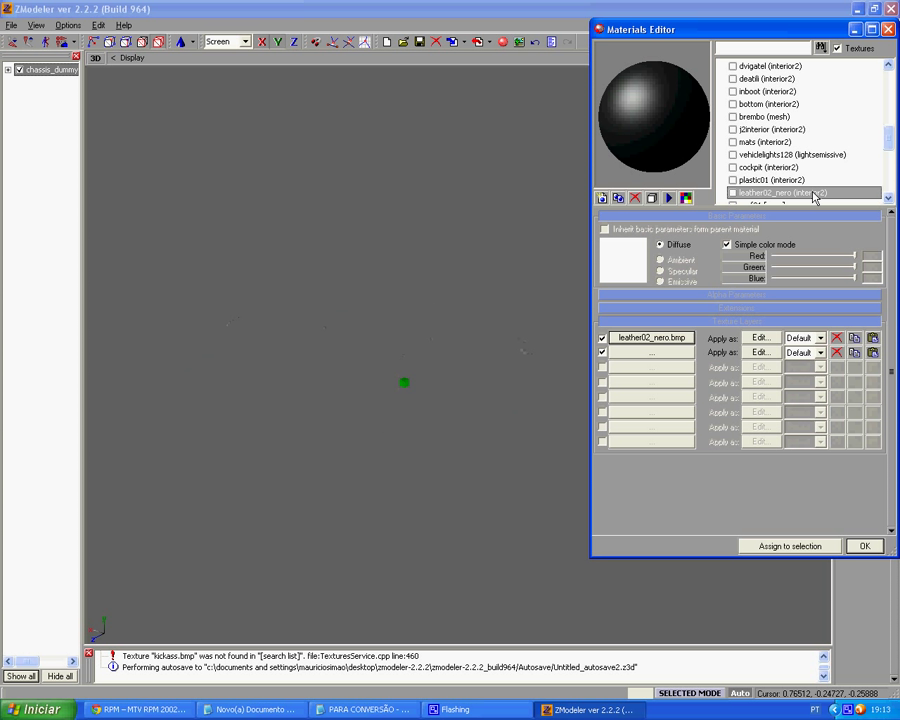
double_click(814, 197)
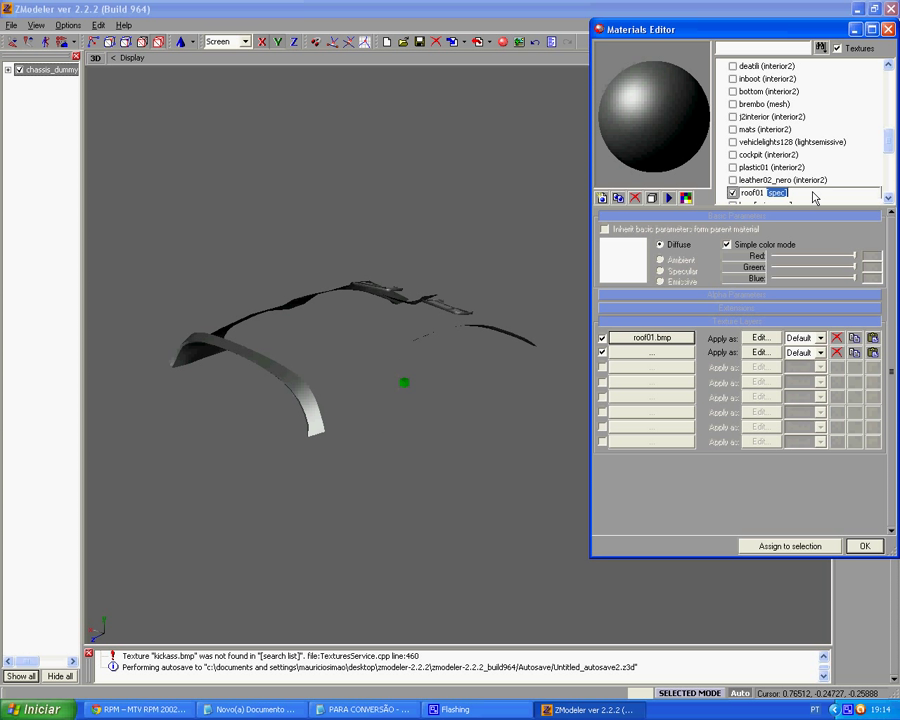
text((interior2))
key(Return)
Show only the hea [prim,spec] material and rename it hea (interior2)
key(Down)
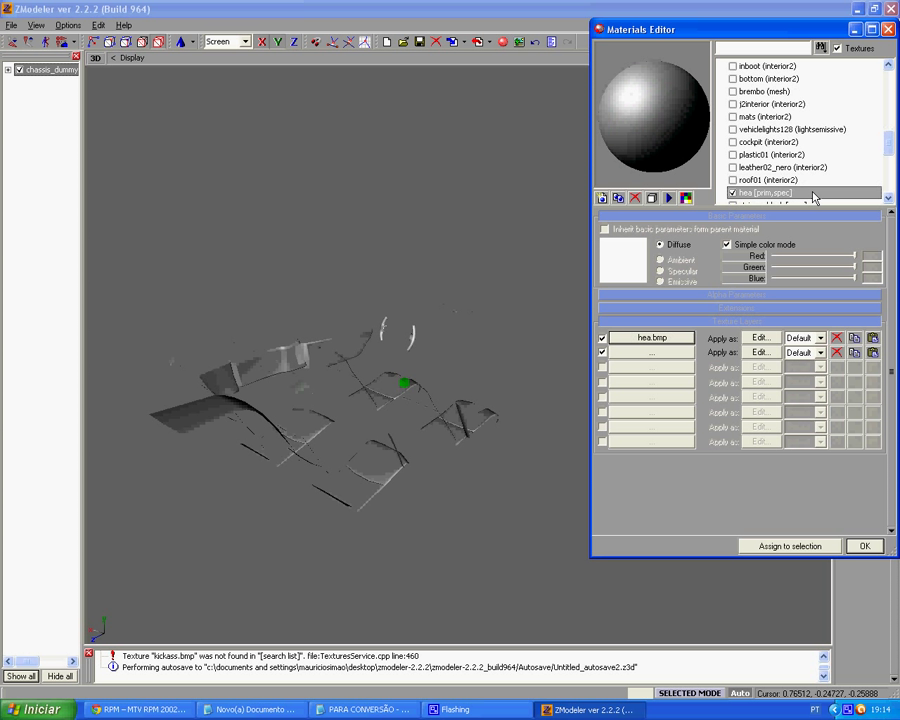
double_click(814, 197)
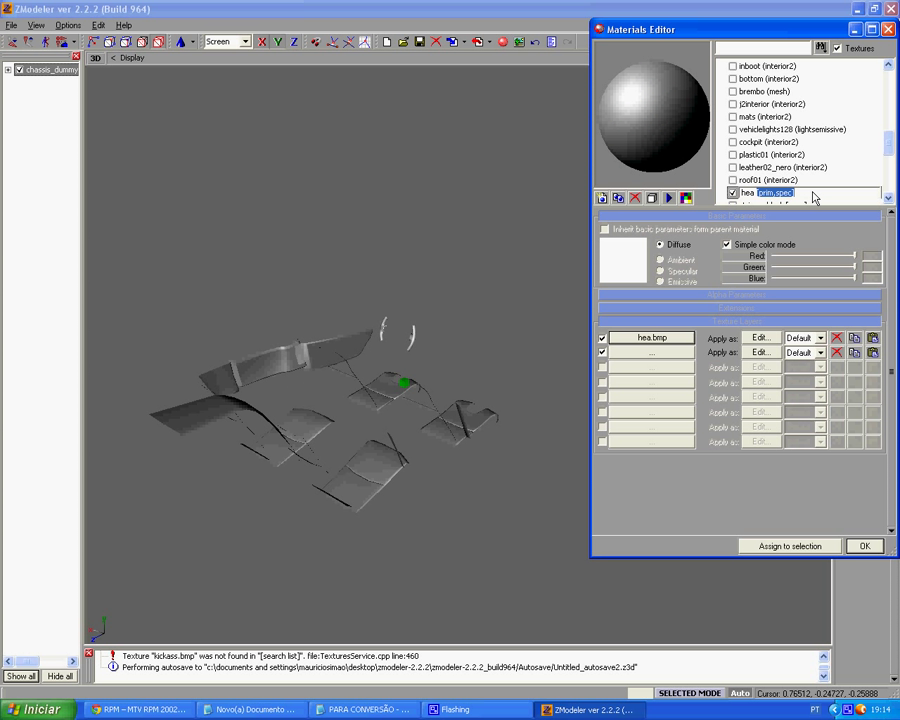
text((interior2))
key(Return)
Rename the stripey_black [spec] material stripey_black (interior2), and show only the stitching2 [spec] material
key(Down)
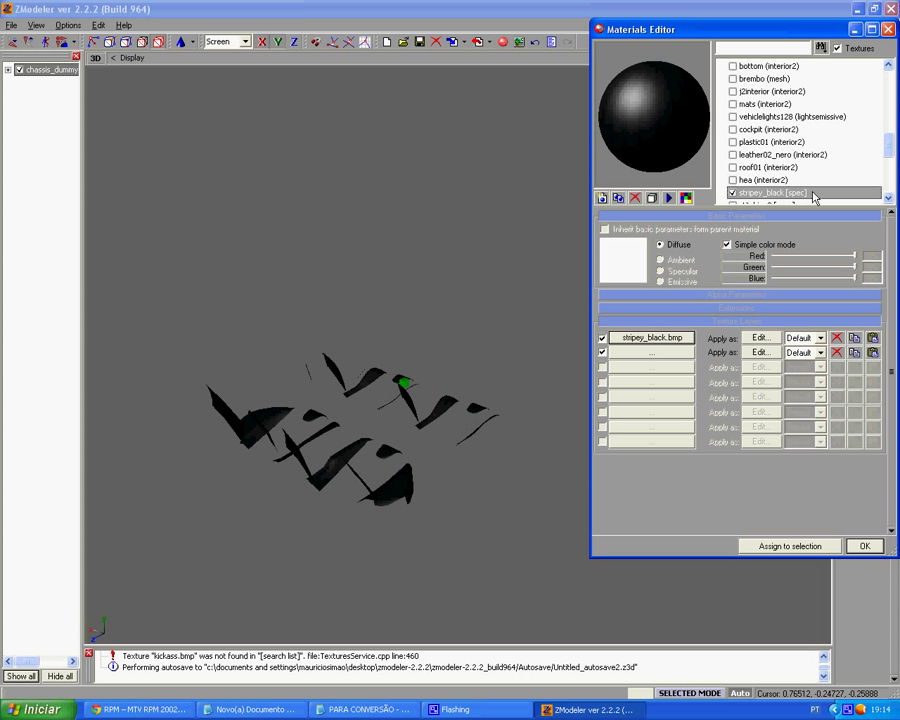
double_click(814, 197)
text((interior2))
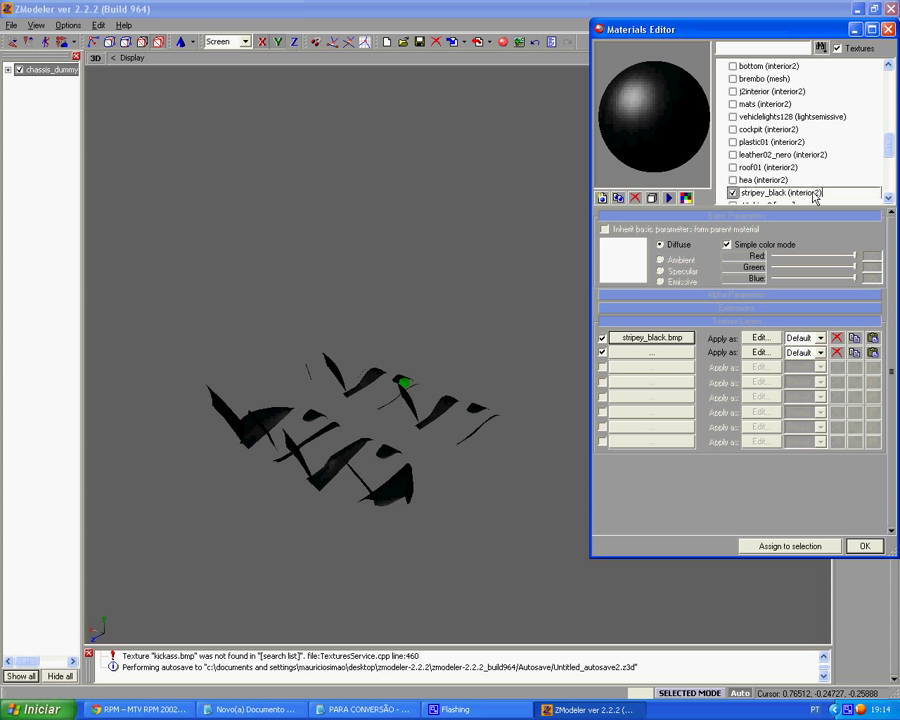
key(Return)
key(Down)
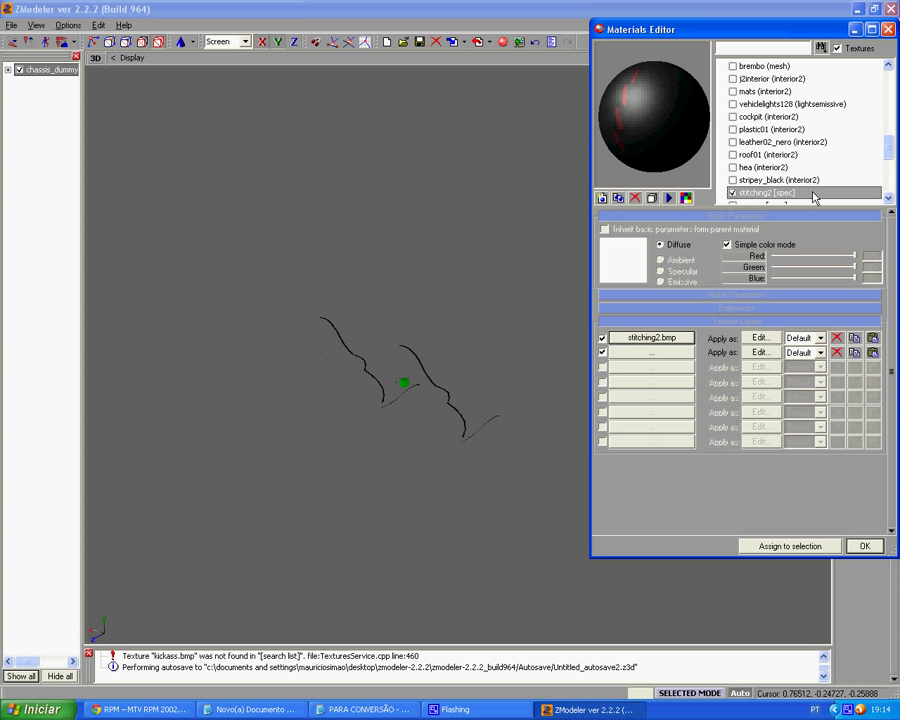
Rename the stitching2 [spec] material stitching2 (interior2) and hide it
double_click(814, 192)
text((interior2))
key(Return)
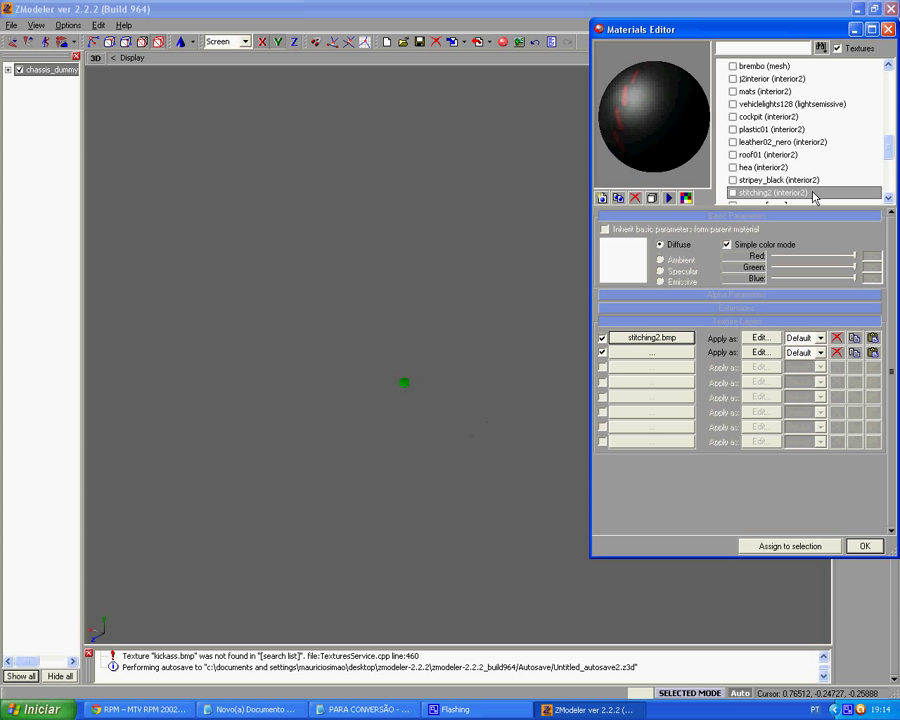
Show only the guages [spec] material, rename it guages (mesh), and hide it again
key(Down)
double_click(814, 194)
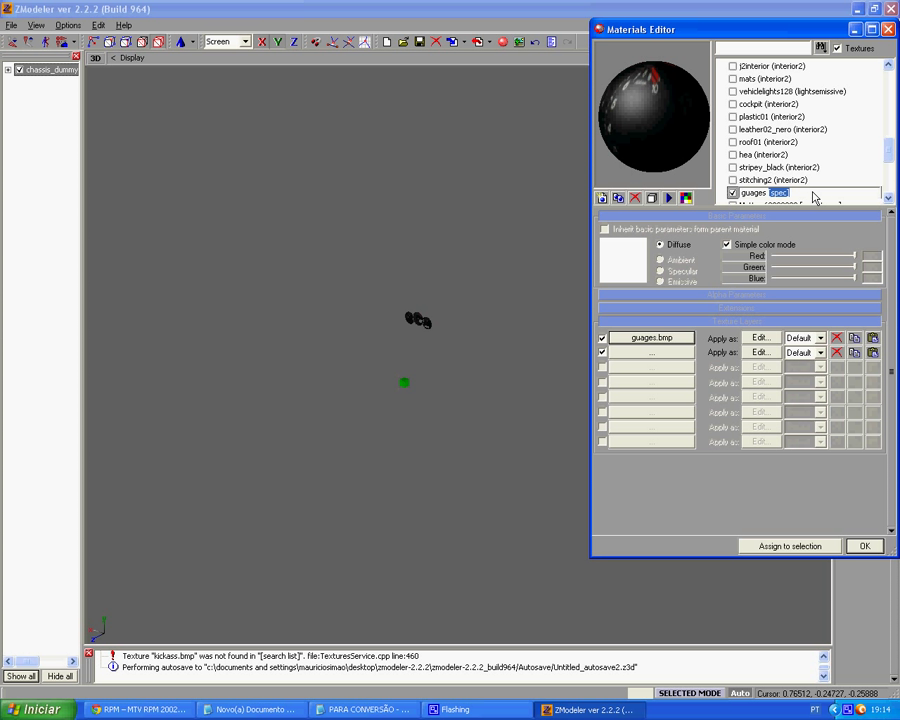
text((in)
key(Return)
Show the Matte: 69000000 [spec,trans] material and load glass from the MAZ_RX8R3_11 folder as its first texture layer
key(Down)
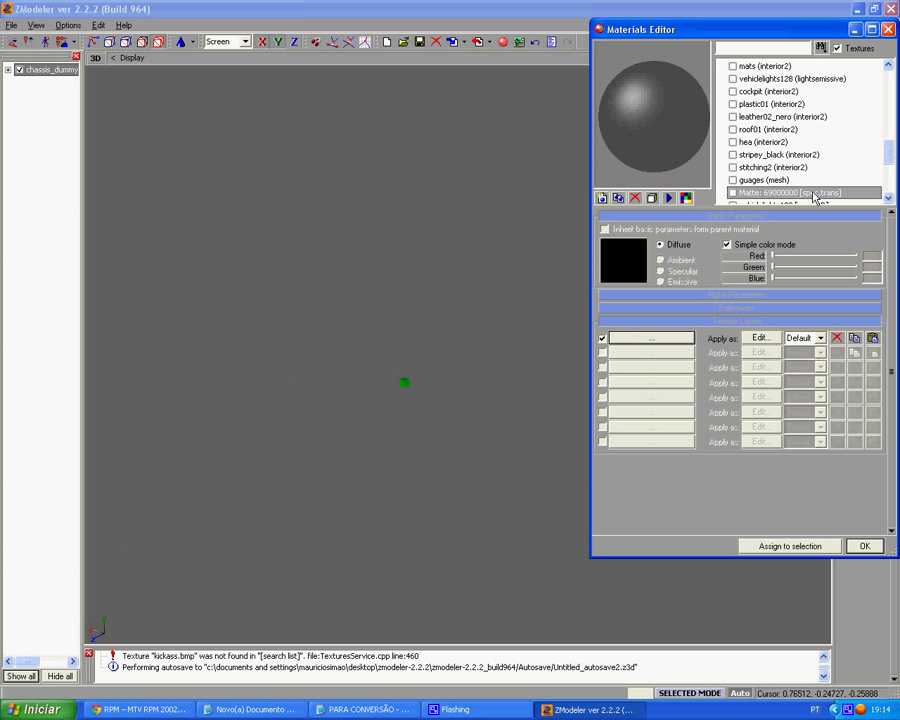
double_click(814, 194)
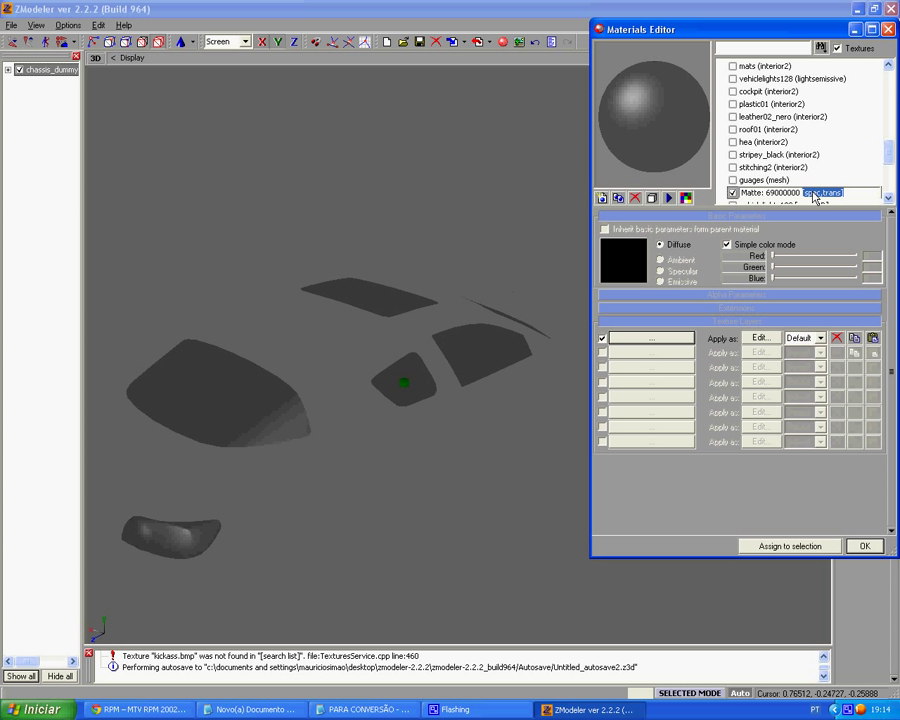
click(655, 340)
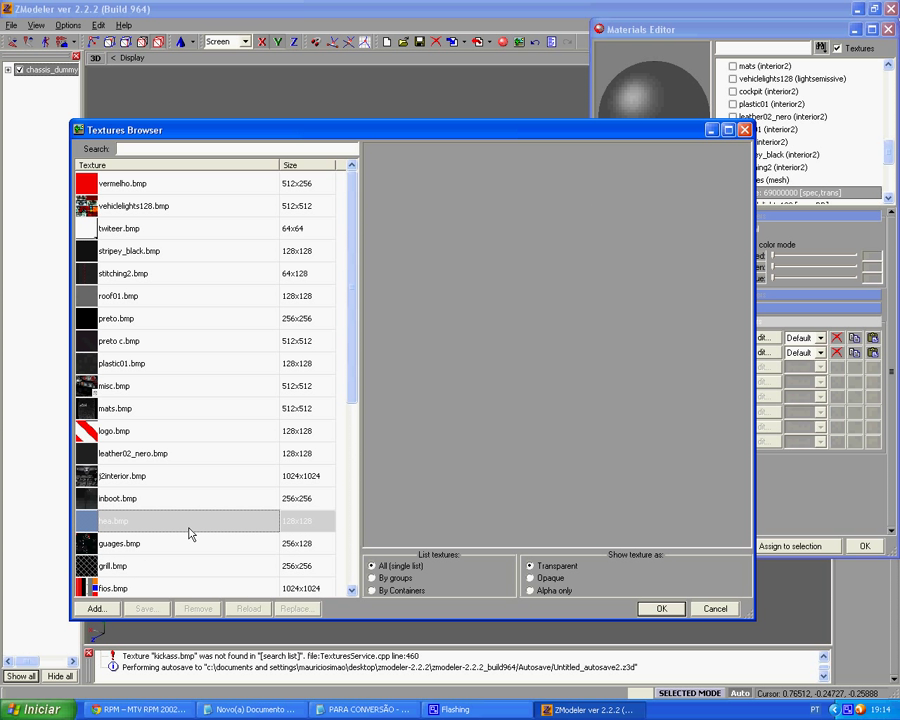
scroll(189, 528, down, 5)
scroll(189, 527, up, 5)
click(98, 607)
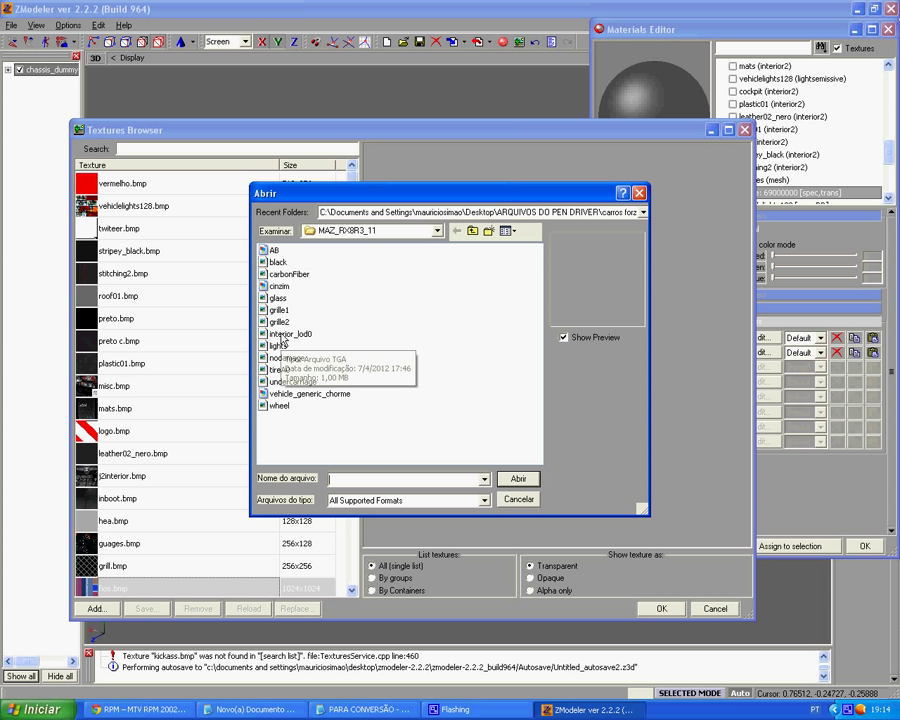
click(277, 298)
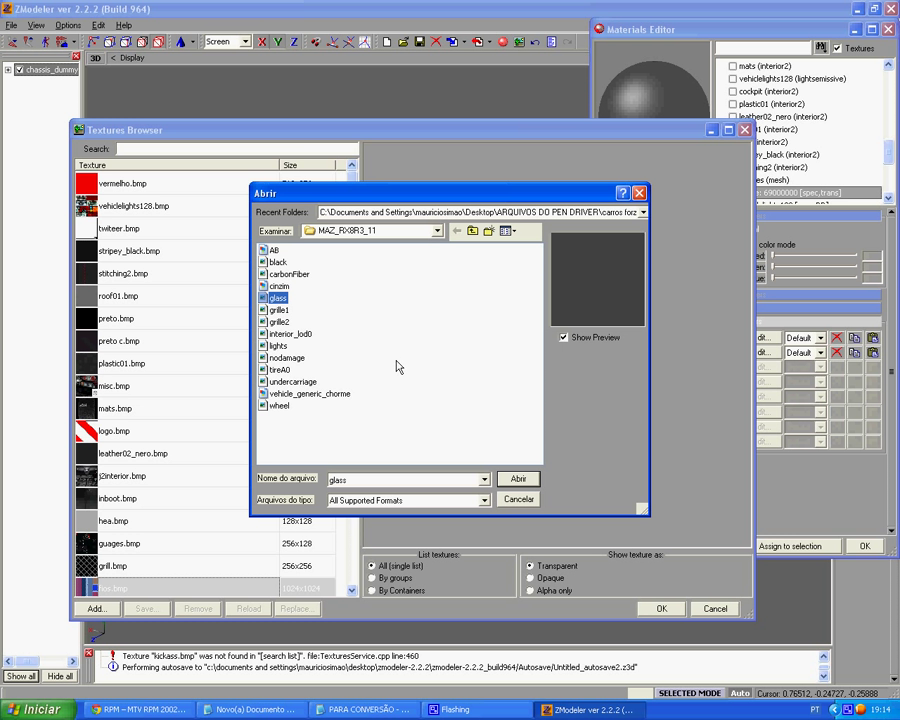
click(517, 479)
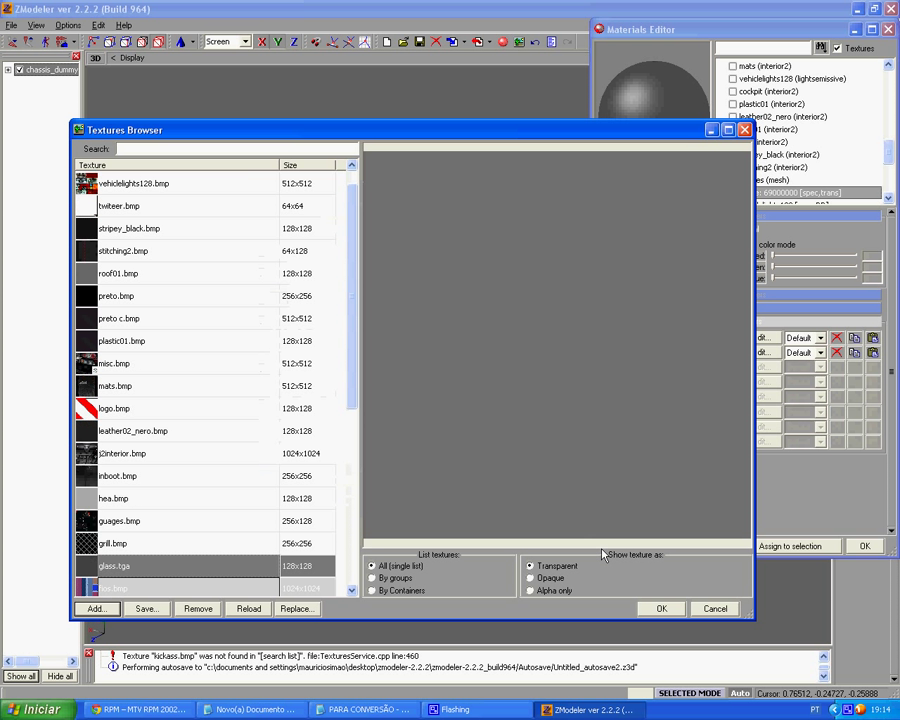
click(661, 608)
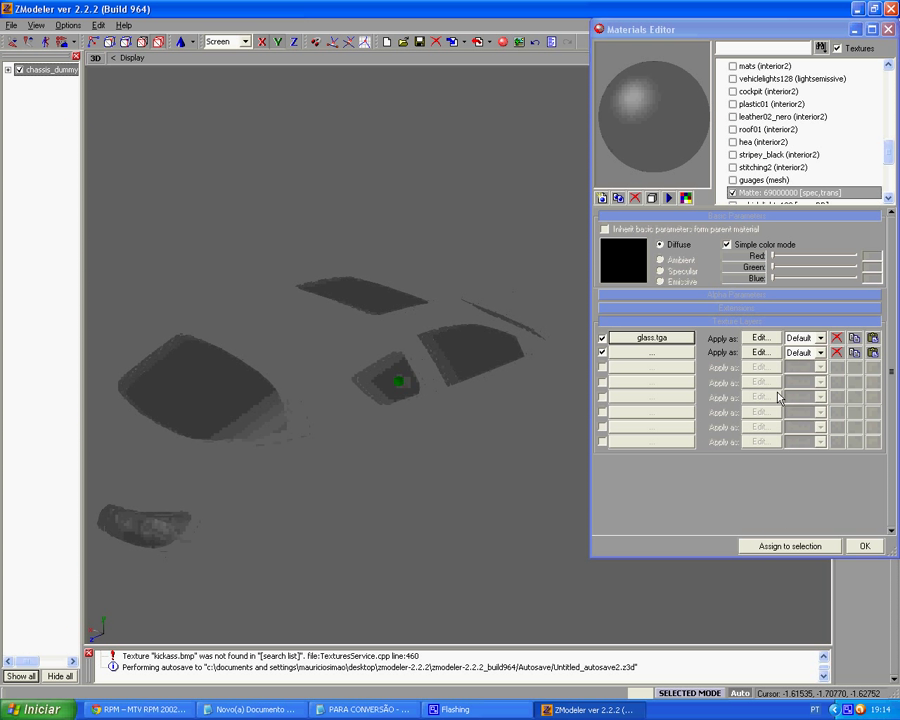
Rename the Matte: 69000000 [spec,trans] material glass (vehglass)
click(775, 193)
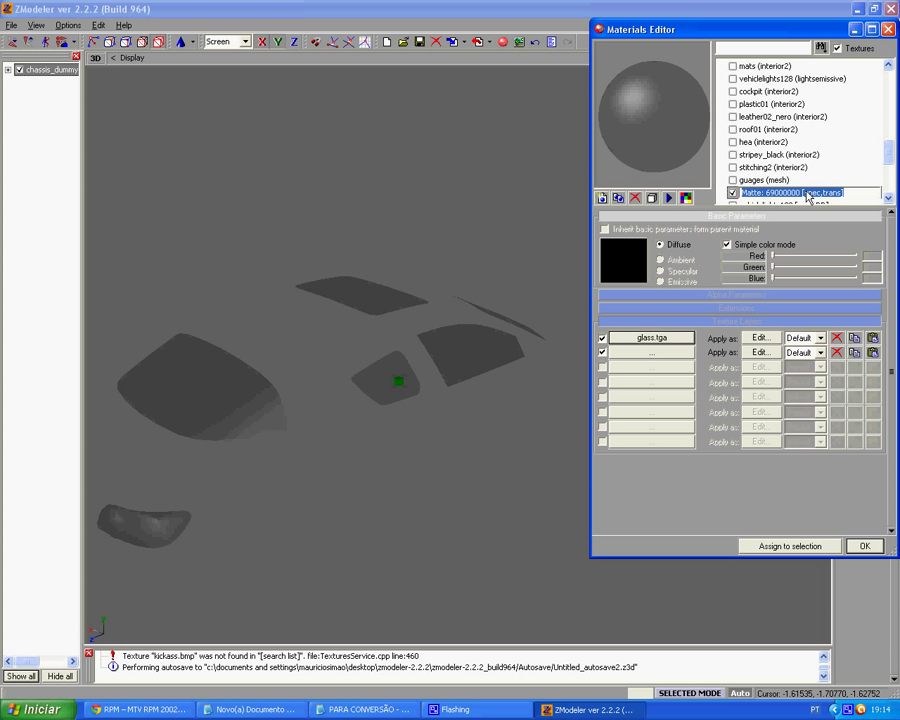
text(glass (vehglas)
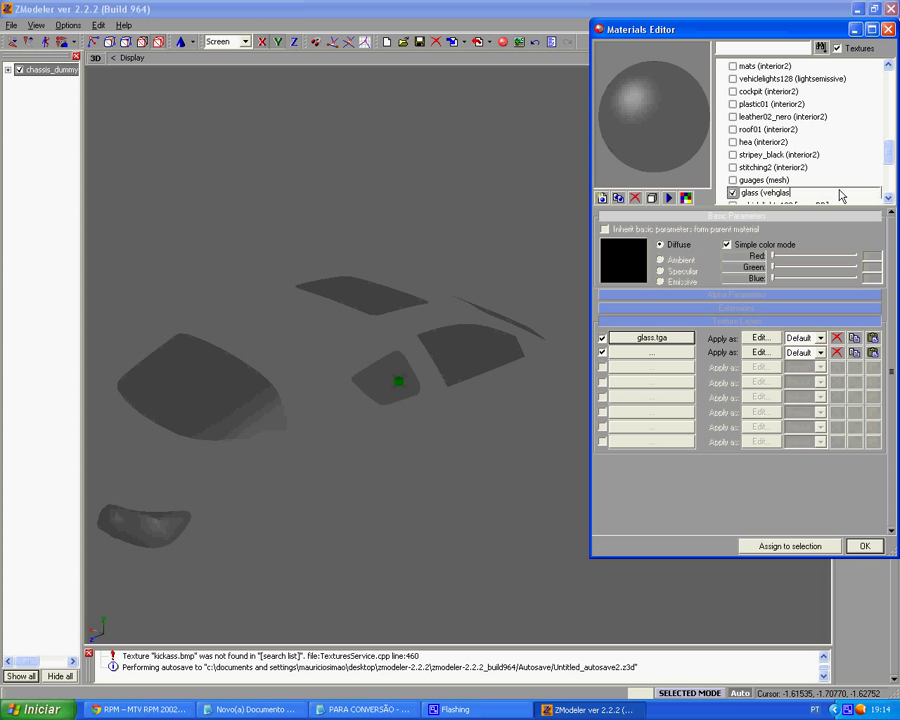
key(Return)
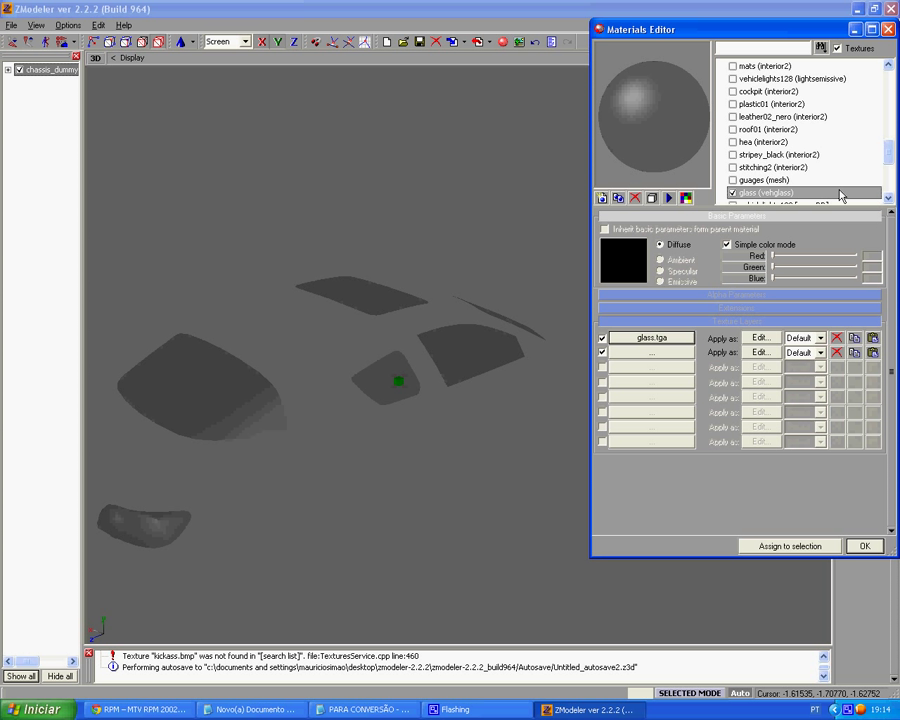
Show only the vehiclelights128 [spec,RR] material and rename it vehiclelights128 (lightsemissive)
key(Down)
scroll(560, 330, down, 1)
middle_drag(365, 350, 403, 376)
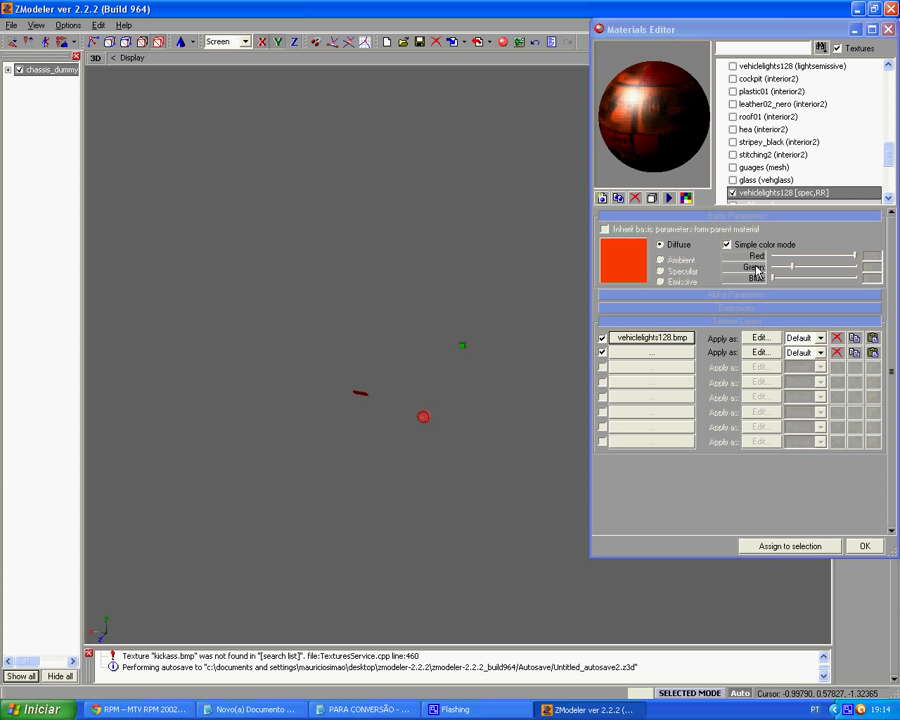
click(816, 67)
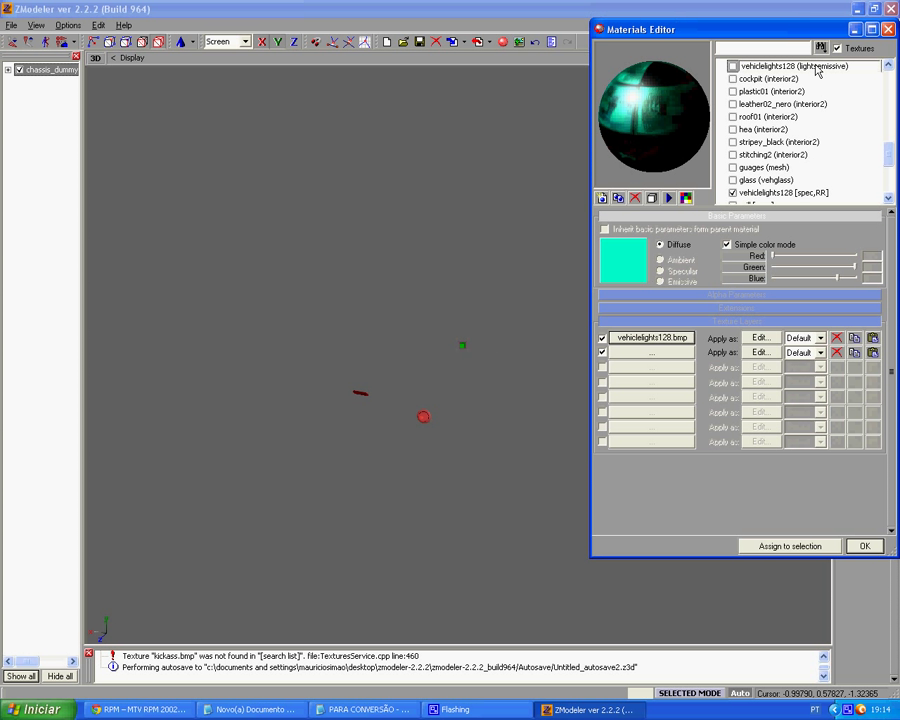
click(820, 193)
double_click(820, 193)
text((lightsemissive))
key(Return)
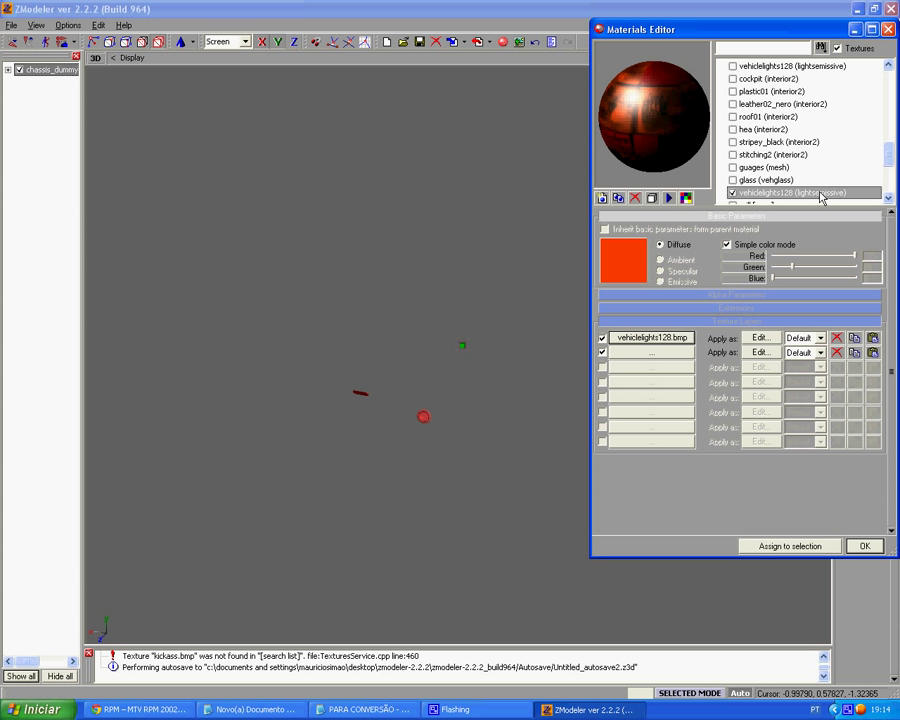
Show only the grill [spec] material and rename it grill (interior2)
key(space)
key(Down)
key(space)
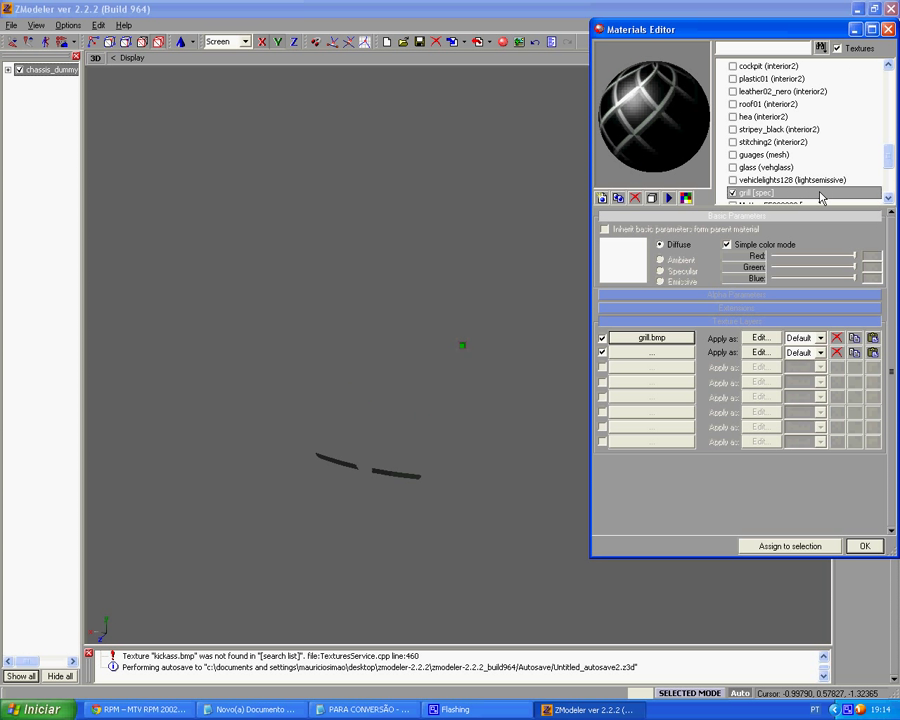
click(820, 193)
text((interior2)
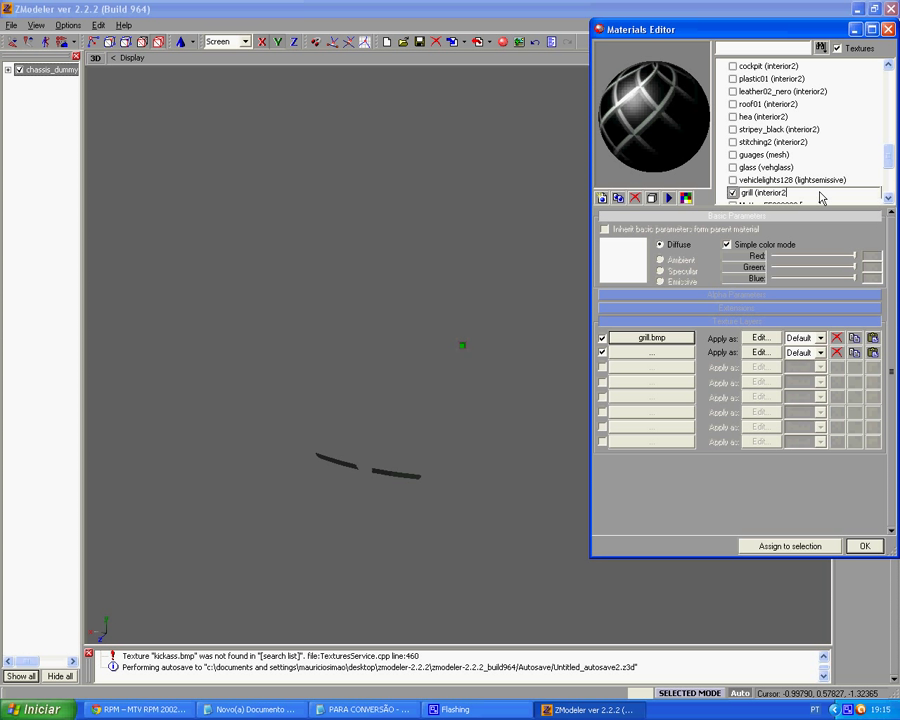
text())
key(Return)
Apply preto.bmp as the first texture layer of the Matte: FF232323 [spec] material and start its new name with "preto (inter"
key(Down)
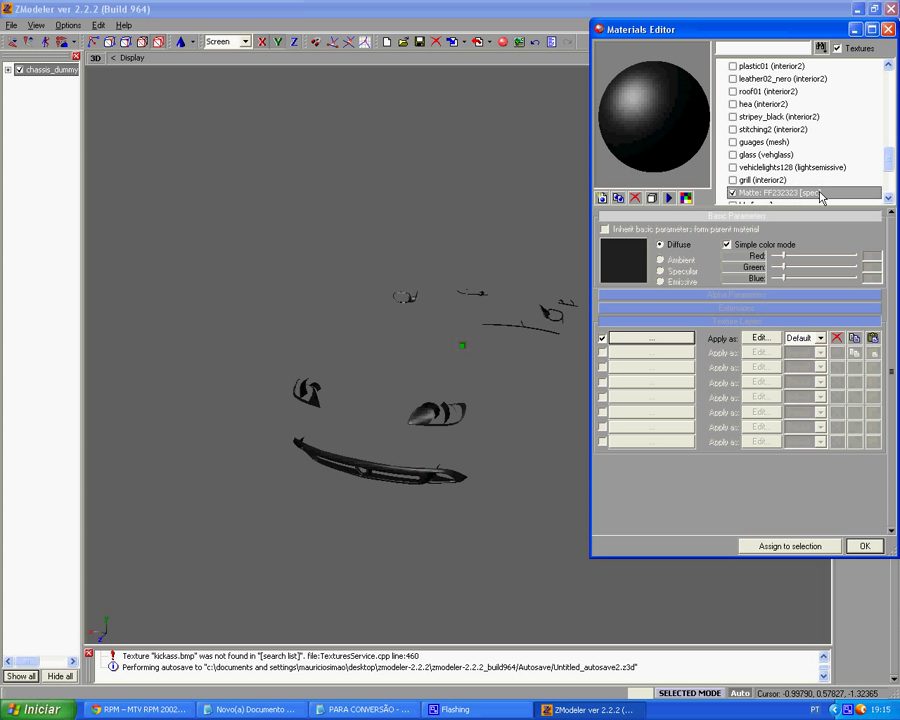
click(820, 193)
middle_drag(448, 397, 404, 403)
click(632, 340)
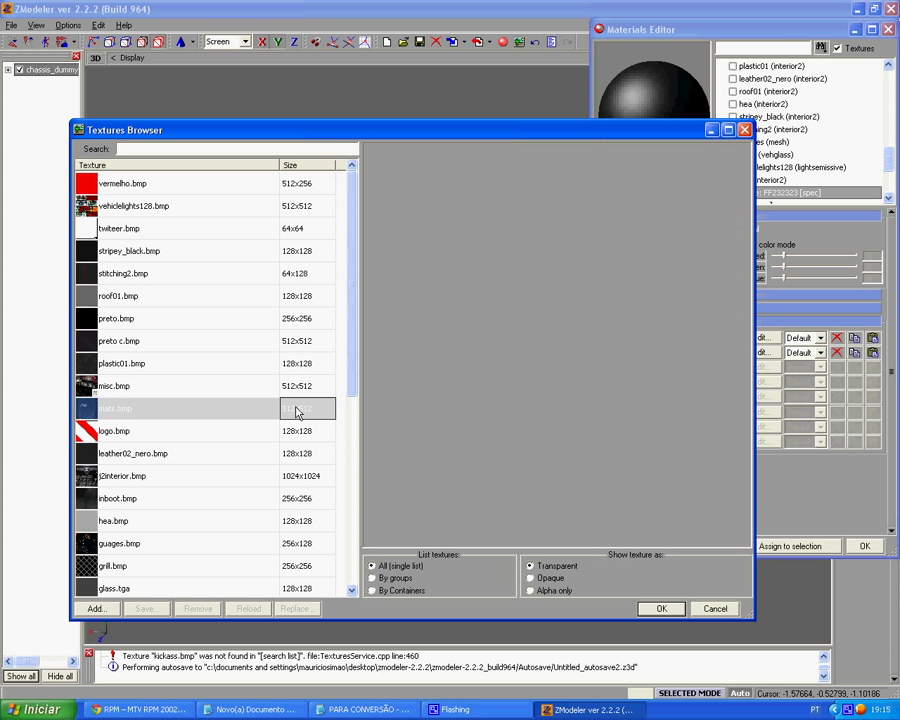
click(278, 320)
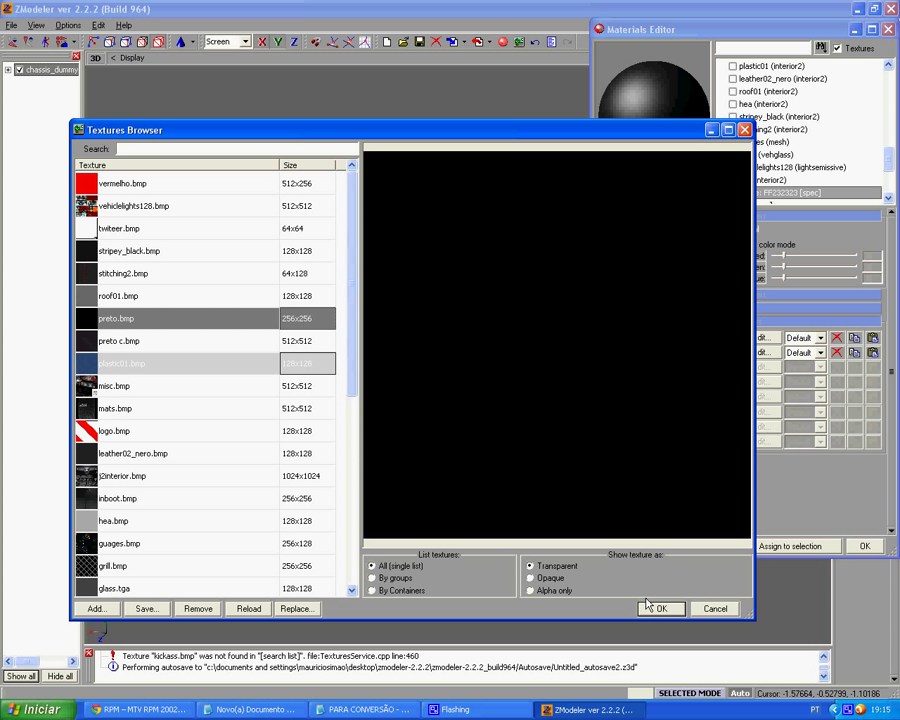
click(660, 609)
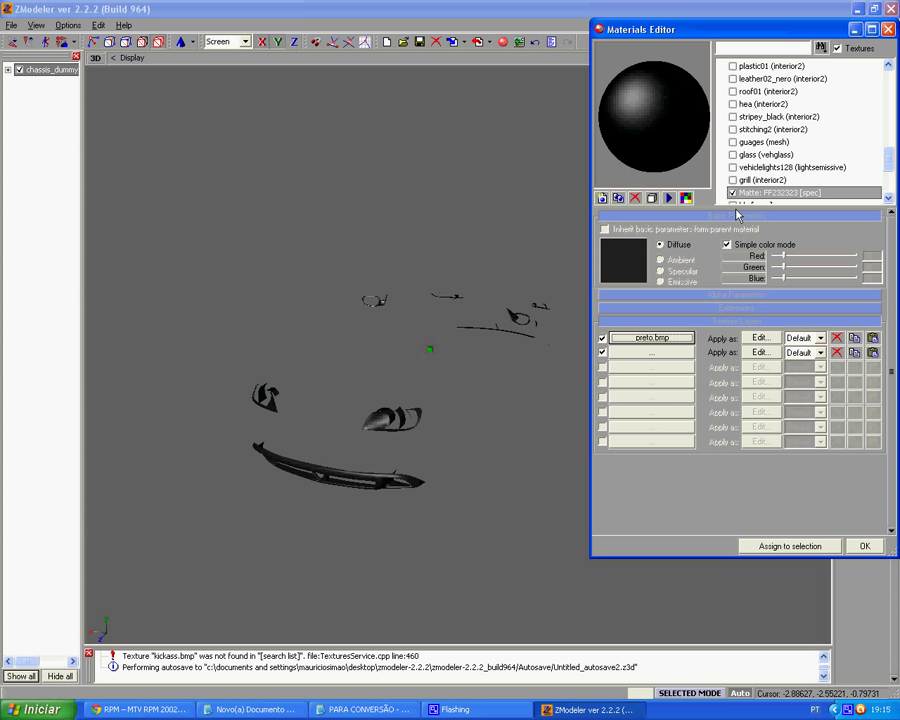
drag(745, 201, 812, 200)
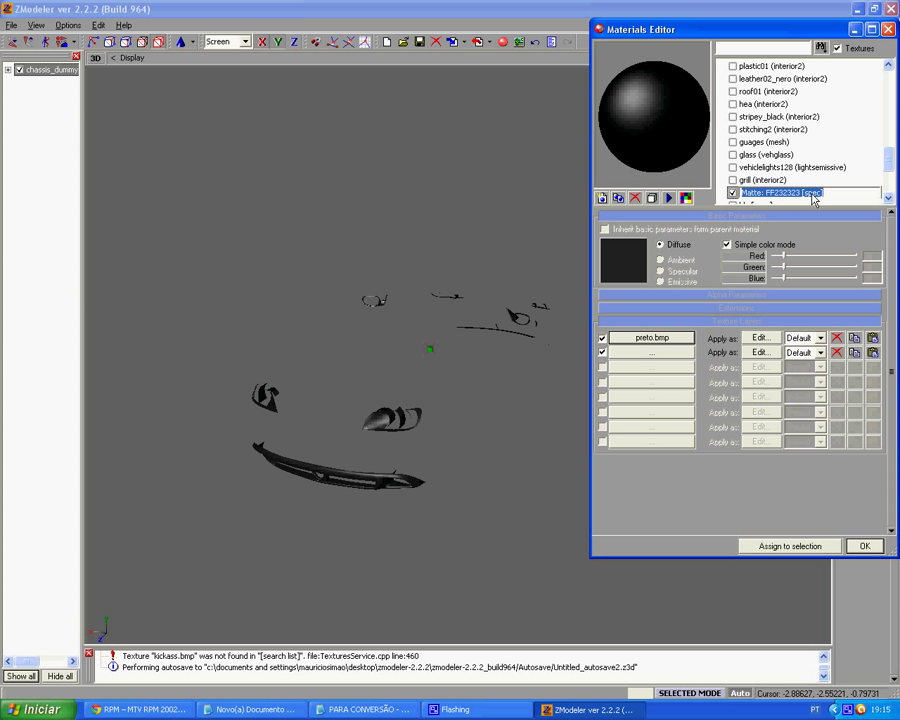
text(preto (inter)
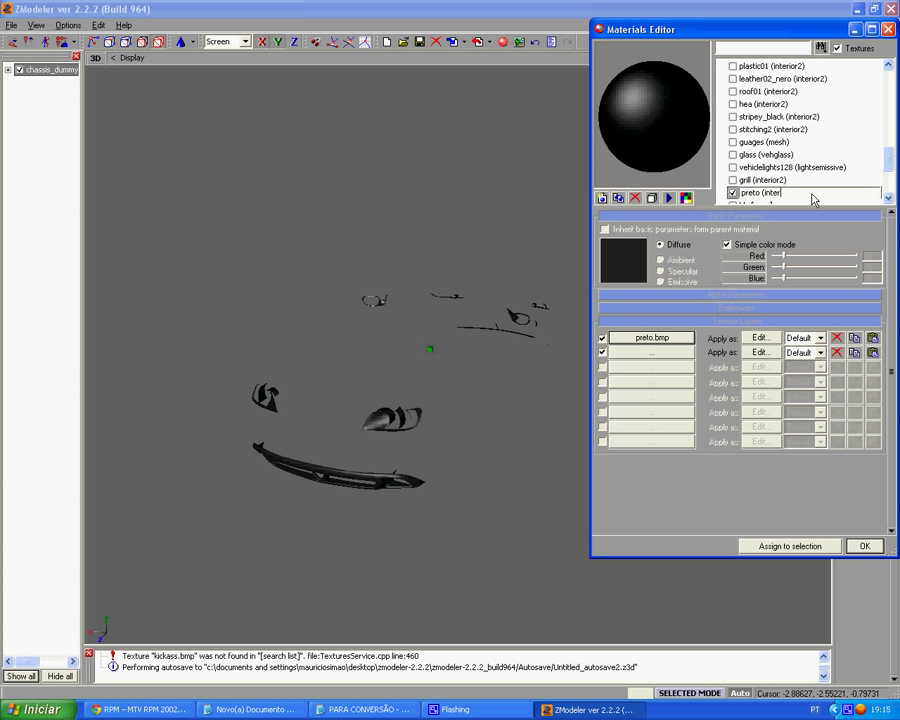
Name the black material preto (interior2) and rename the bla material as bla (interior2)
key(Return)
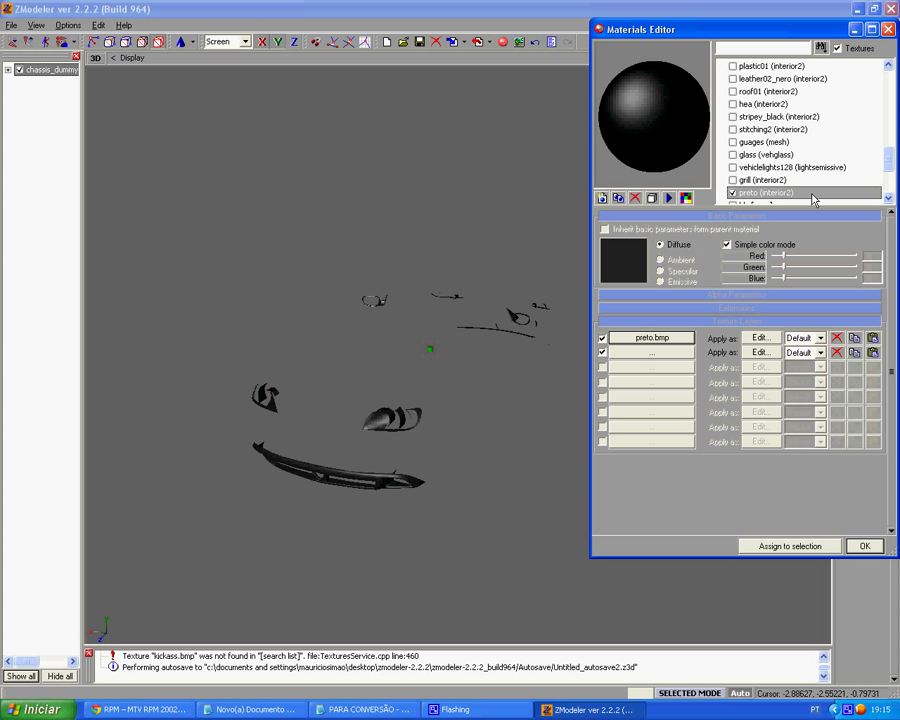
key(Down)
scroll(812, 195, up, 1)
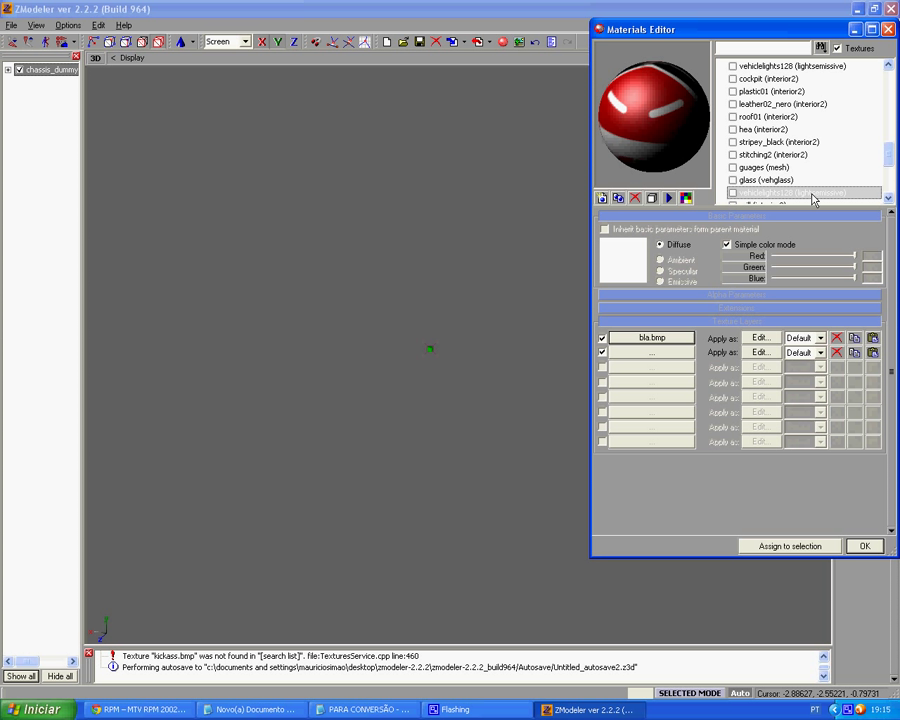
scroll(812, 198, down, 3)
middle_drag(379, 338, 327, 343)
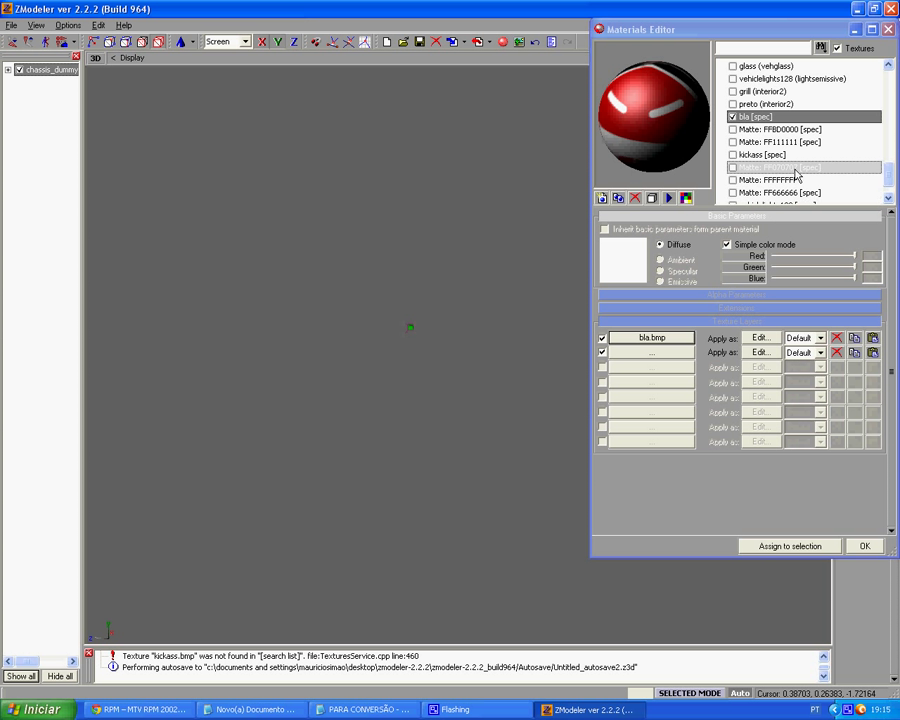
click(786, 121)
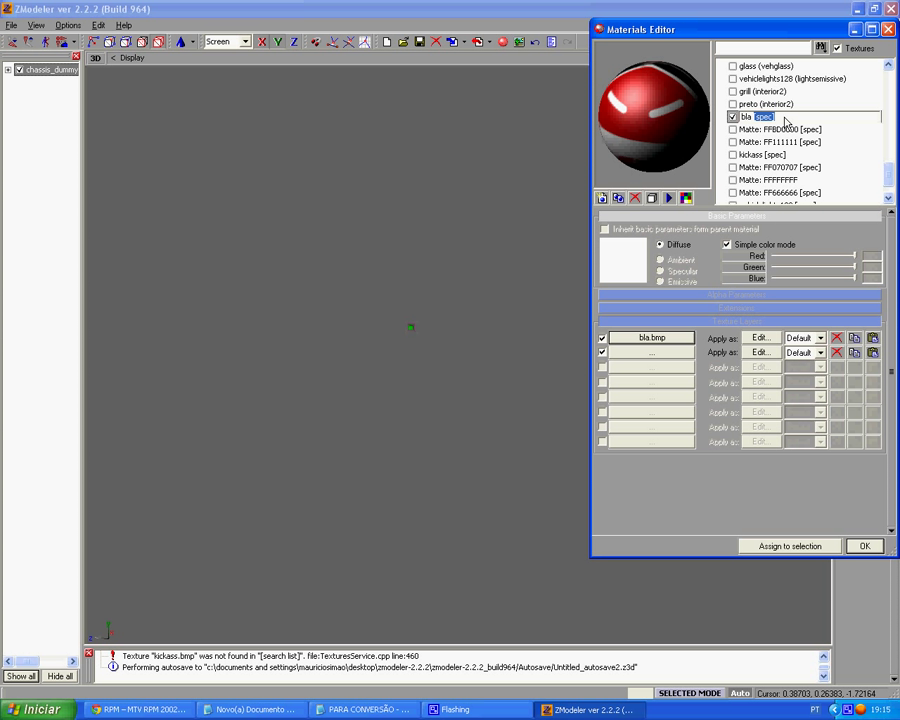
text((interior2)
key(Return)
Show the parts that use the Matte: FFBD0000, Matte: FF111111, kickass and Matte: FF070707 materials
key(Down)
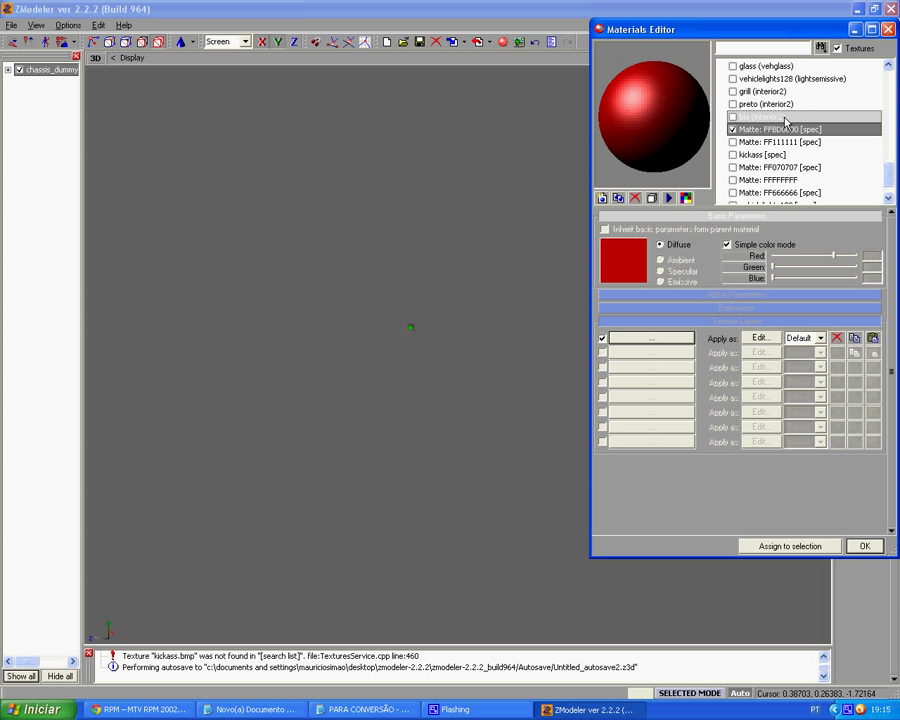
mouse_move(499, 265)
middle_down()
mouse_move(434, 273)
mouse_move(388, 311)
mouse_move(419, 318)
mouse_move(404, 344)
mouse_move(529, 345)
middle_up()
click(732, 142)
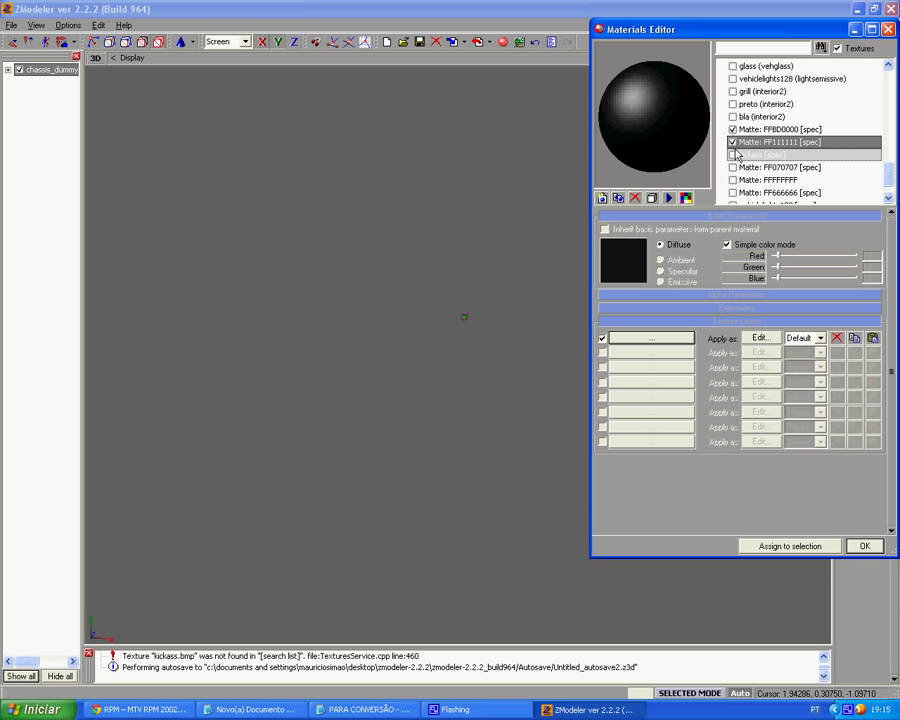
click(735, 155)
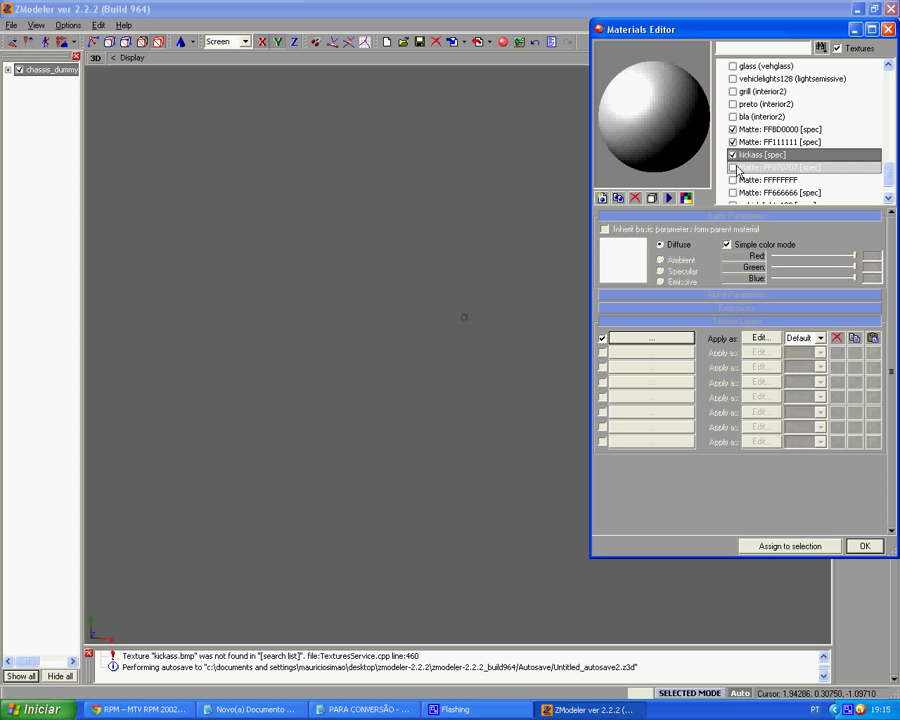
click(735, 167)
Inspect the black window-frame parts and assign the preto.bmp texture to the Matte: FF070707 material
scroll(426, 277, up, 1)
middle_drag(382, 303, 277, 358)
scroll(418, 388, up, 4)
middle_drag(418, 392, 334, 377)
scroll(334, 377, down, 1)
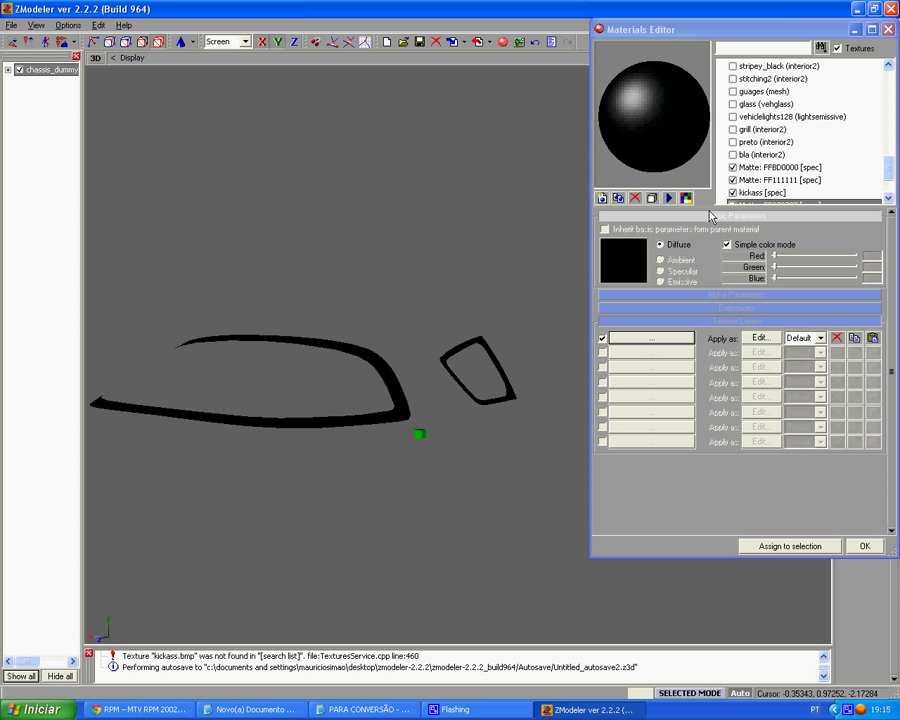
scroll(844, 156, down, 2)
click(633, 352)
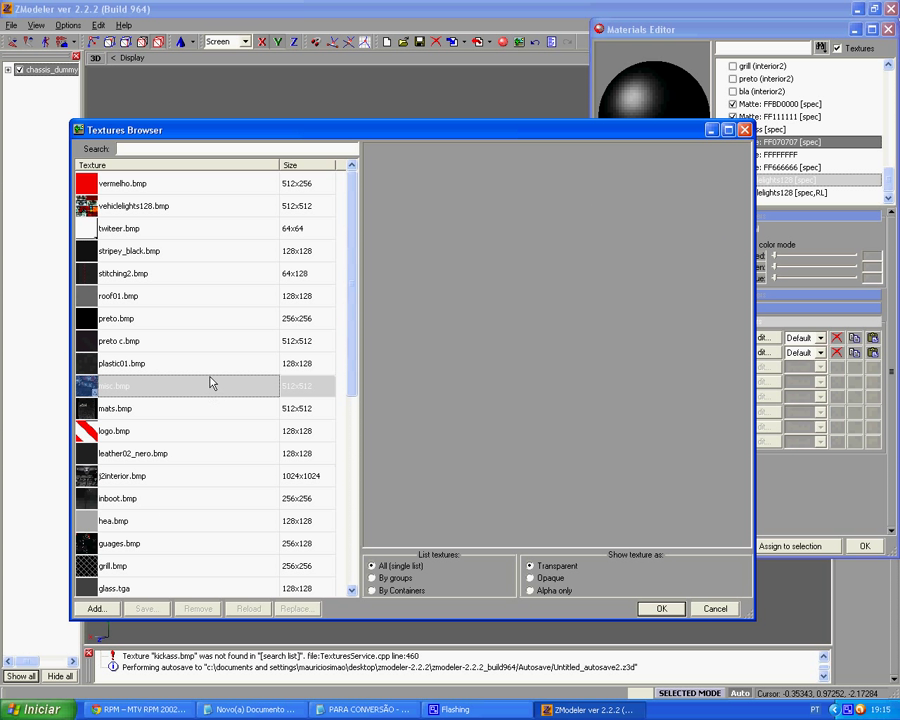
click(214, 320)
click(661, 608)
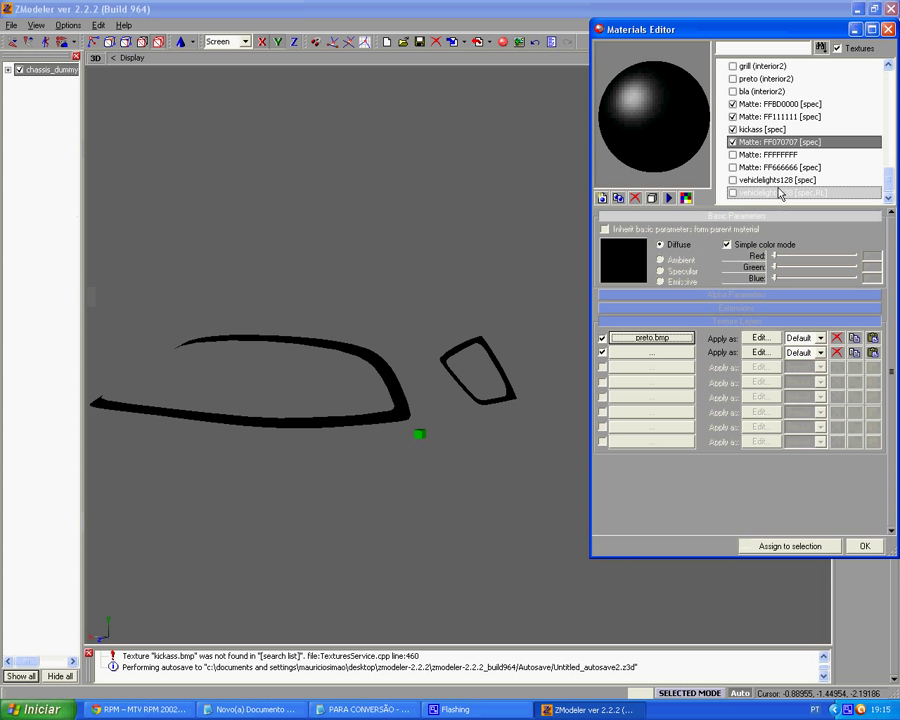
Rename the Matte: FF070707 material as preto (interior2)
double_click(746, 143)
drag(745, 144, 817, 142)
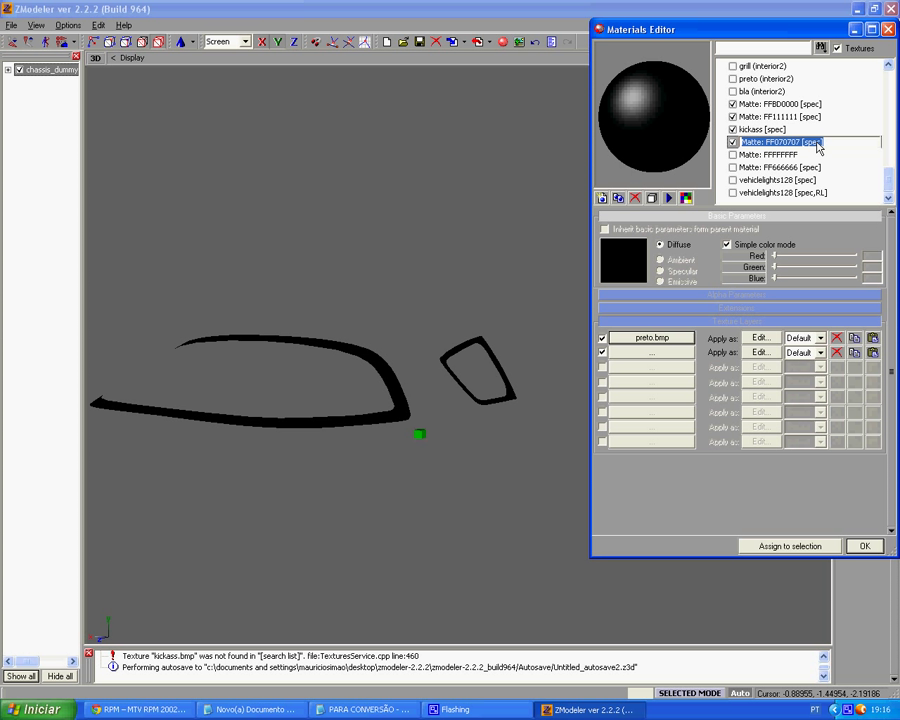
text(preto (interior2)
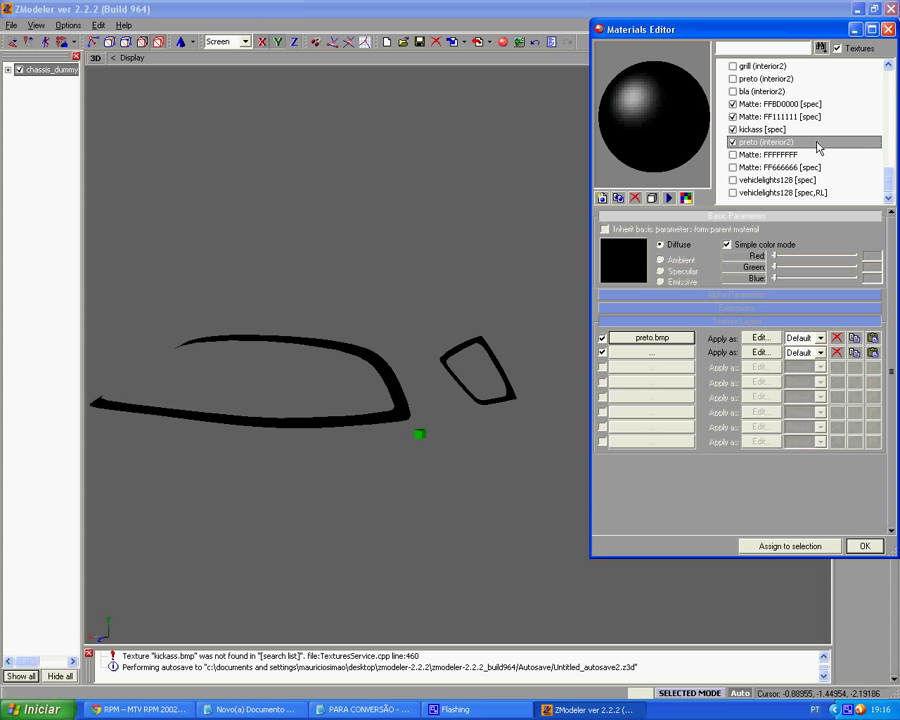
key(Return)
Hide the parts of the newly named preto (interior2) material and show those of Matte: FFFFFFFF and Matte: FF666666
key(space)
key(Down)
key(space)
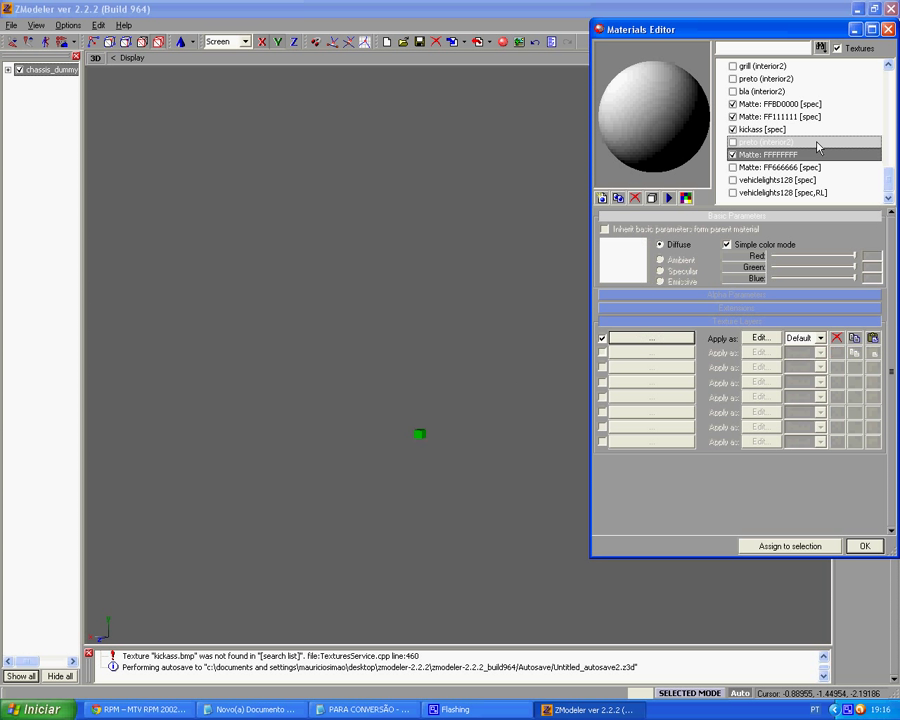
click(738, 168)
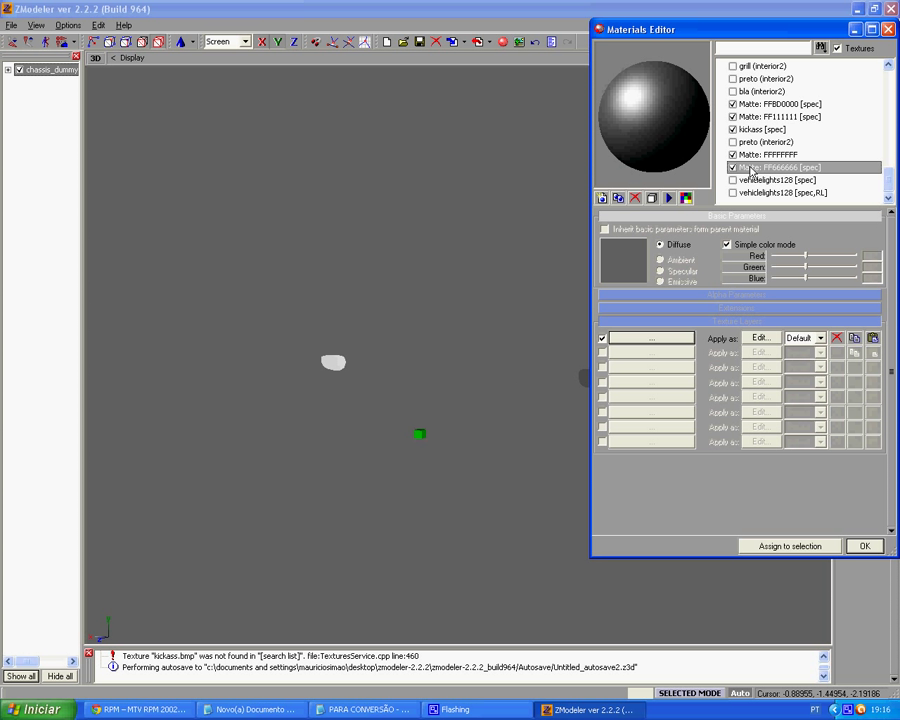
Assign the cinza2.bmp texture to the first texture layer of the Matte: FF666666 material
click(655, 338)
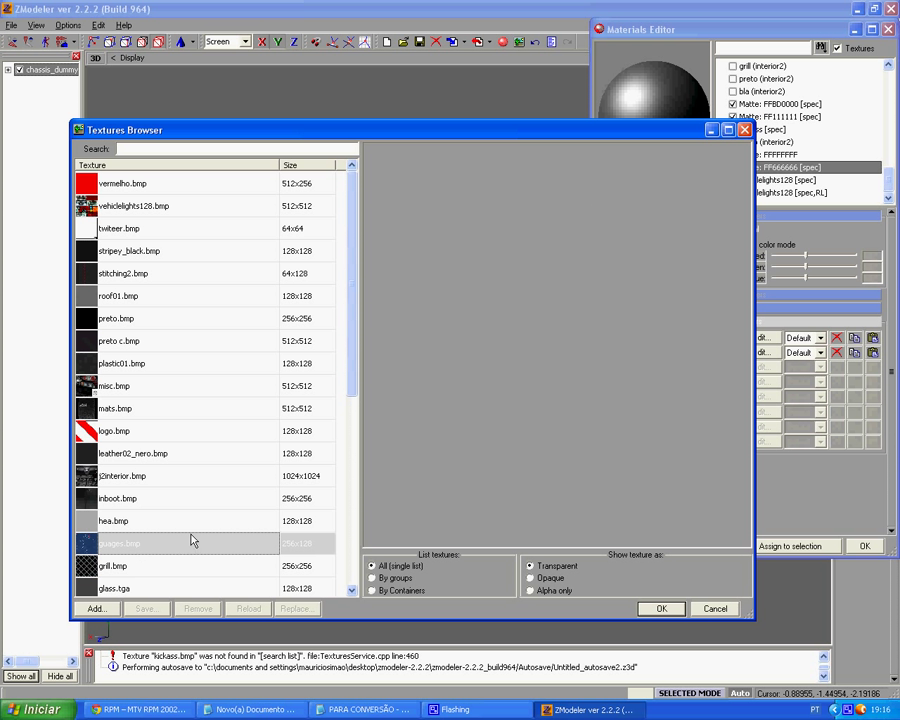
scroll(193, 530, down, 5)
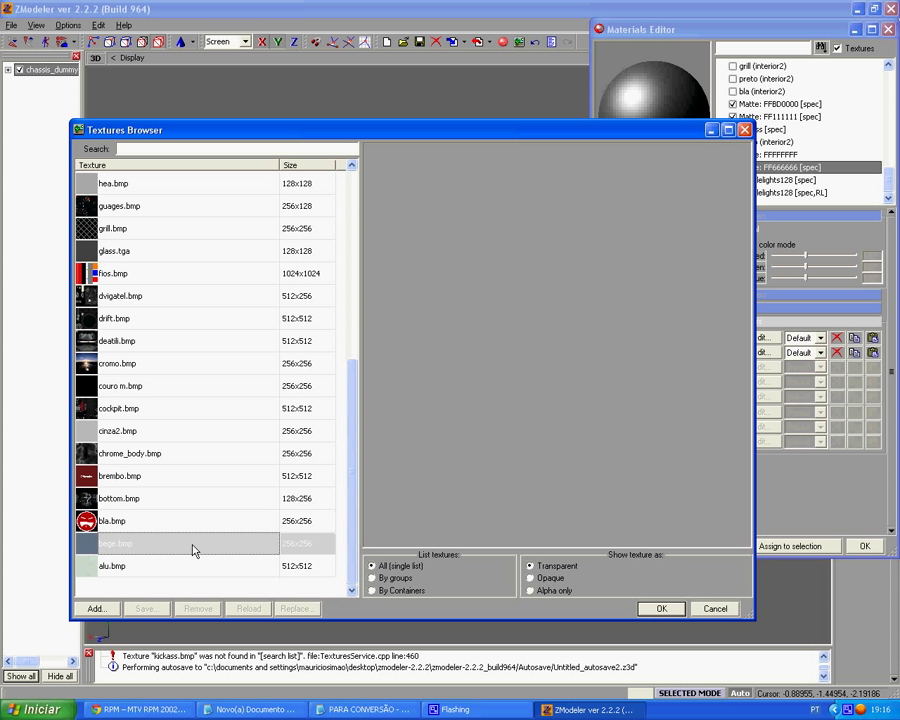
click(235, 438)
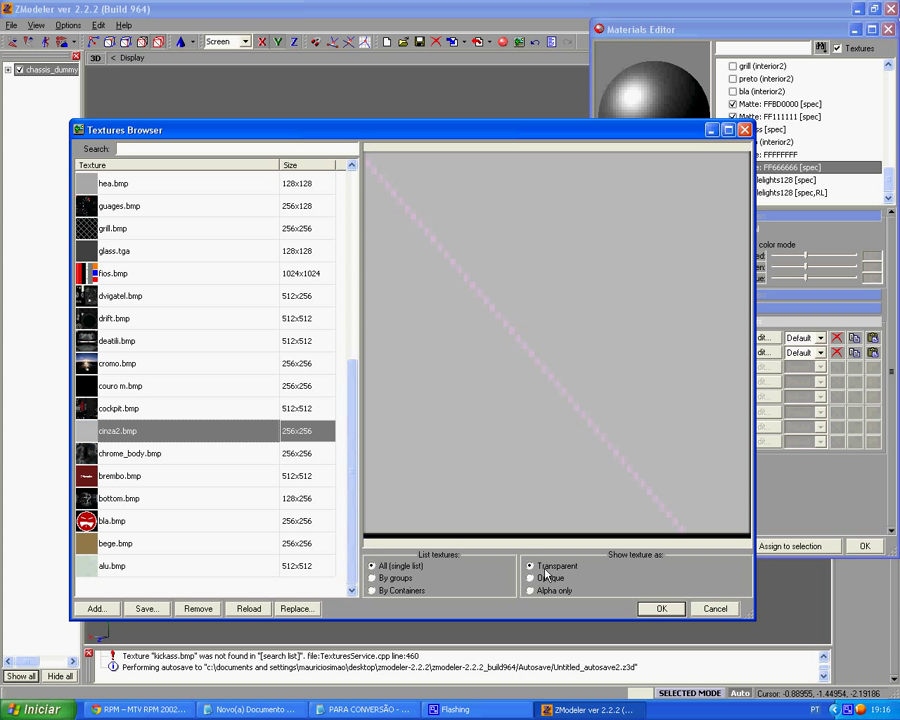
click(652, 608)
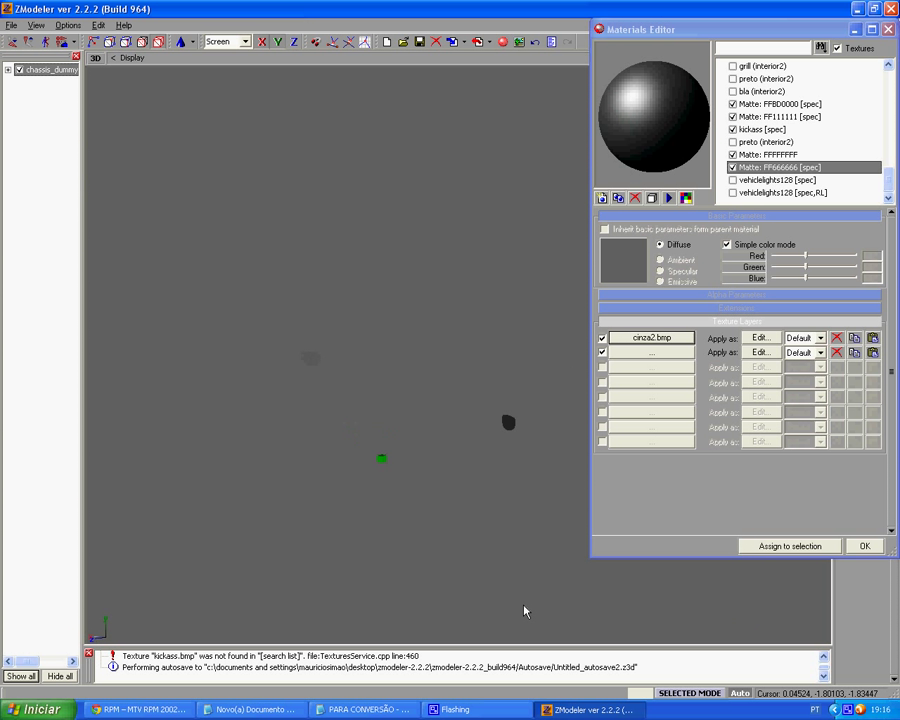
Rename the Matte: FF666666 material as cinza2 (mesh)
click(770, 168)
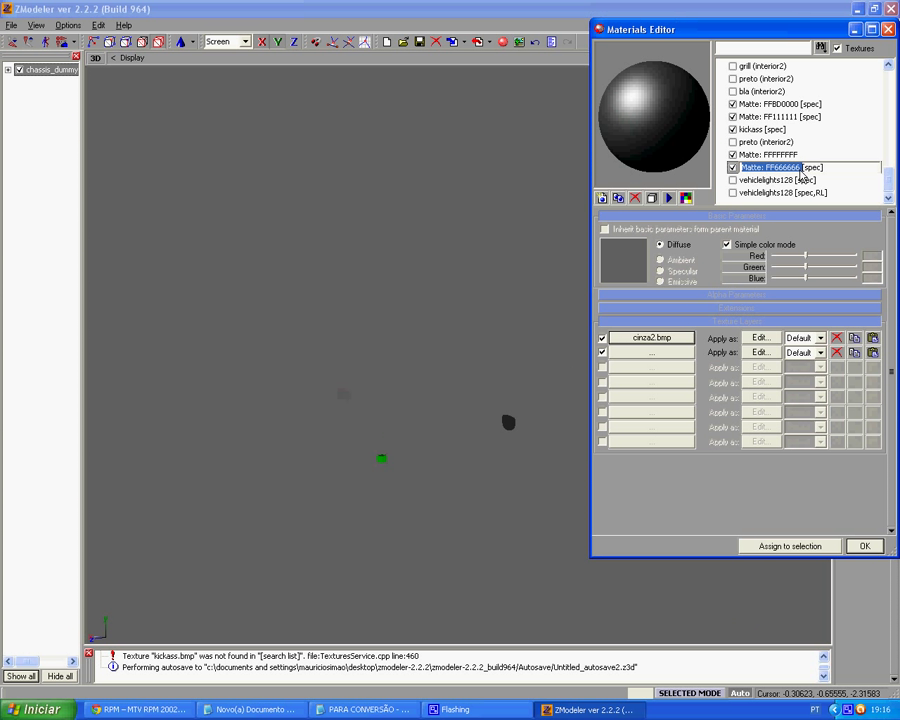
text(cinza2 (mesh)
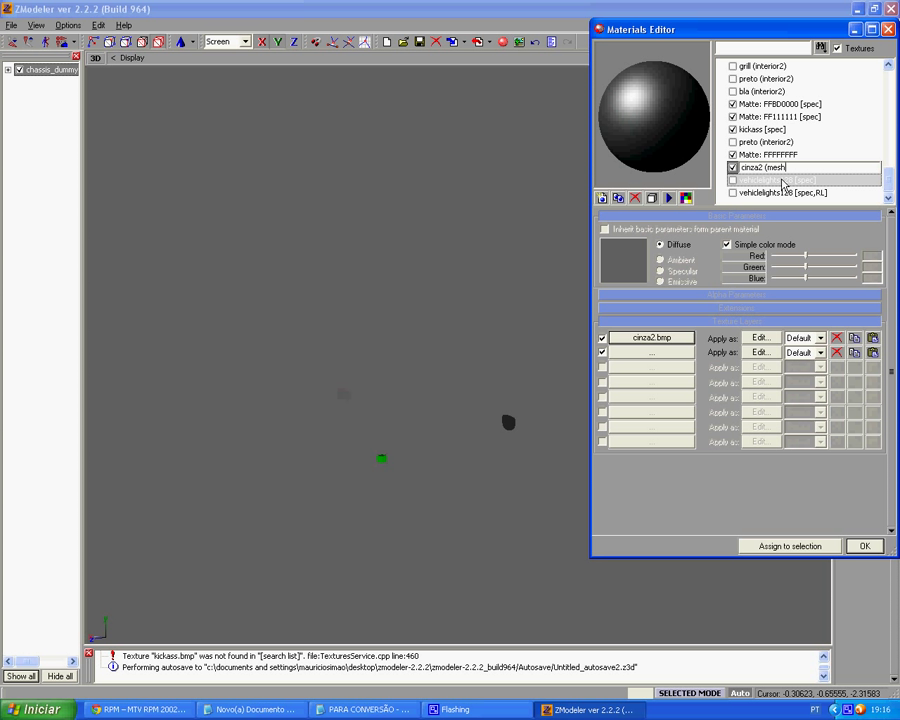
click(783, 181)
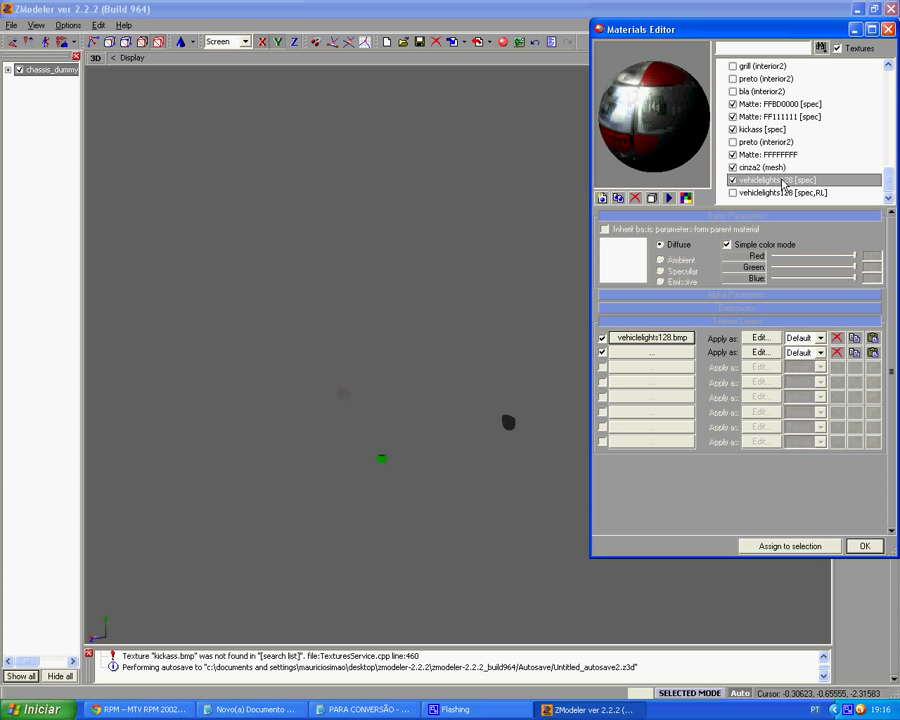
Check the suffix in the PARA CONVERSÃO notes in Notepad and rename the vehiclelights128 [spec] material as vehiclelights128 (lightsemissive)
middle_drag(458, 391, 381, 391)
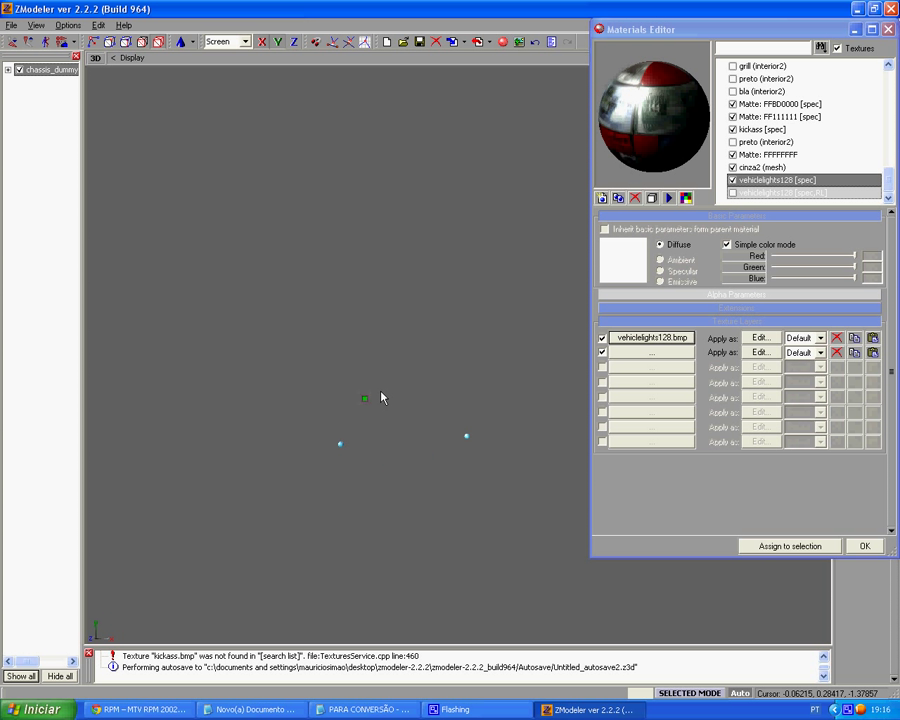
click(739, 187)
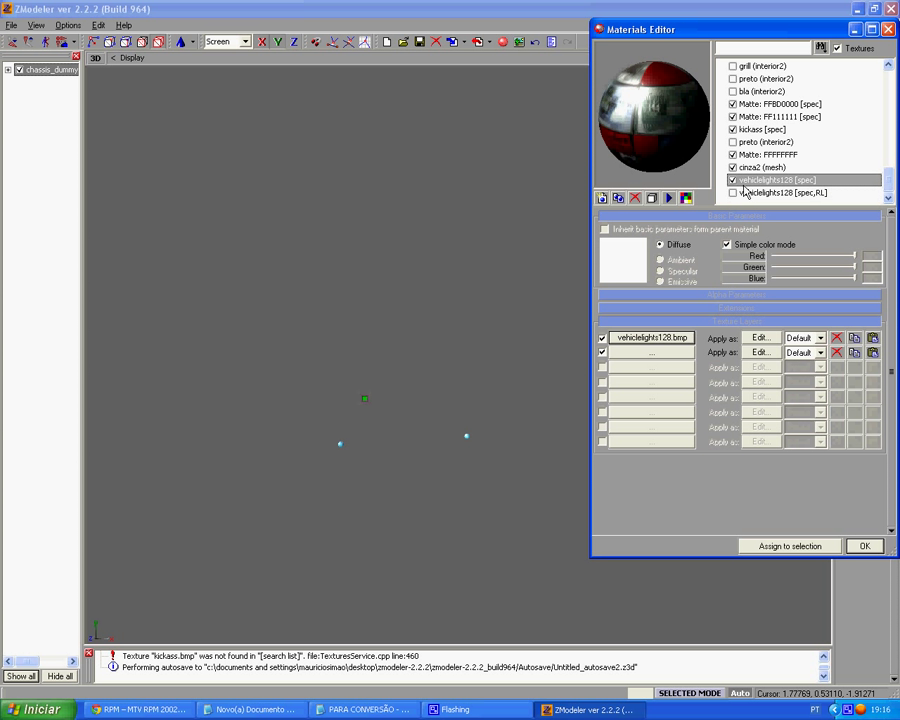
click(740, 187)
click(390, 716)
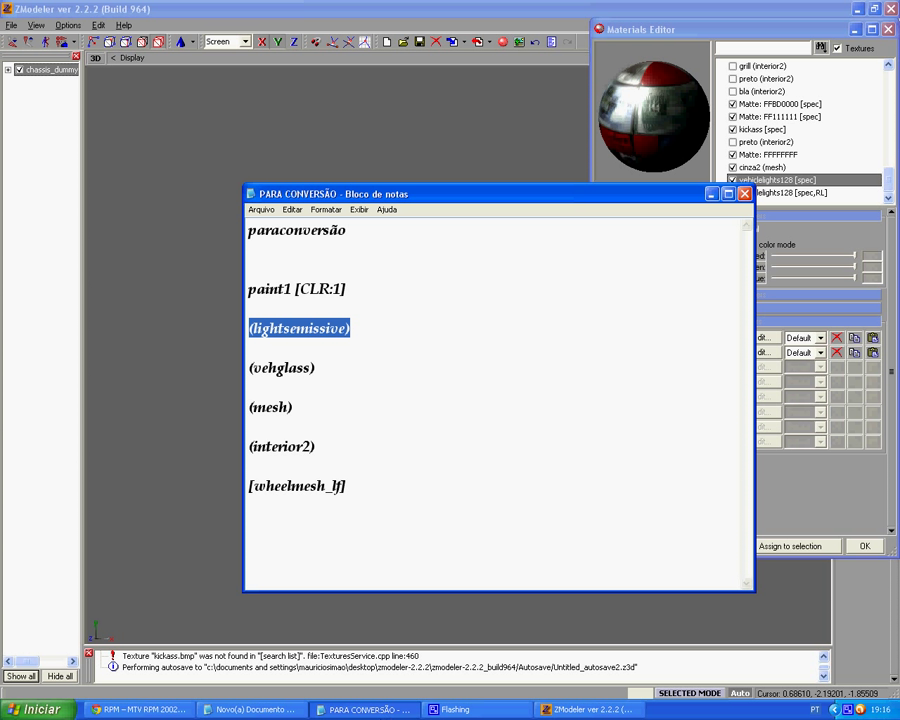
click(863, 182)
double_click(863, 182)
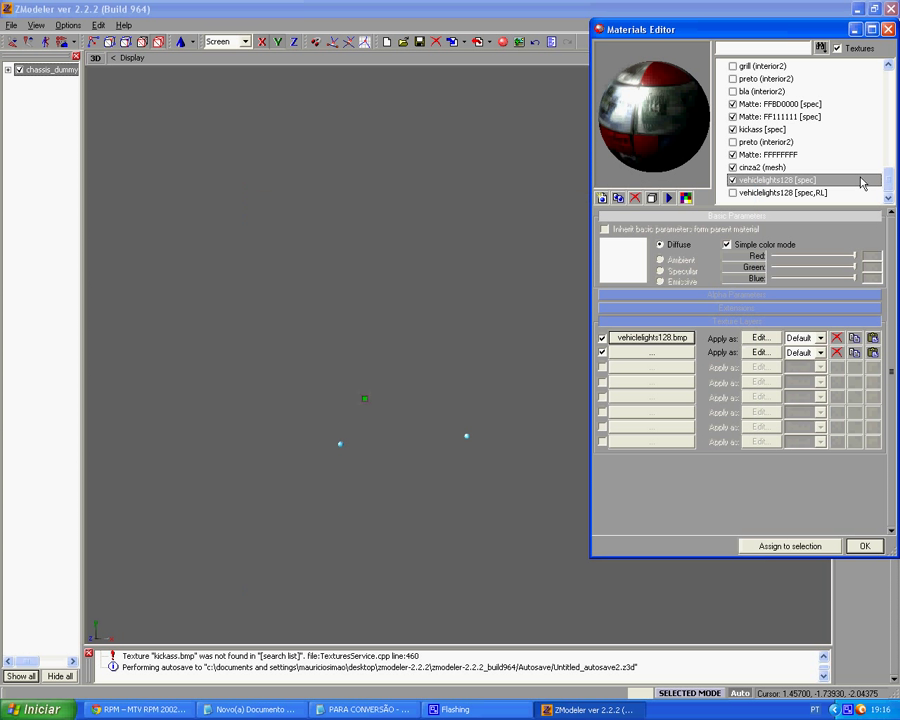
text((lightsemissive))
key(Return)
Rename the vehiclelights128 [spec,RL] material as vehiclelights128 (lightsemissive)
click(795, 193)
double_click(815, 193)
text((lightsemissive))
key(Return)
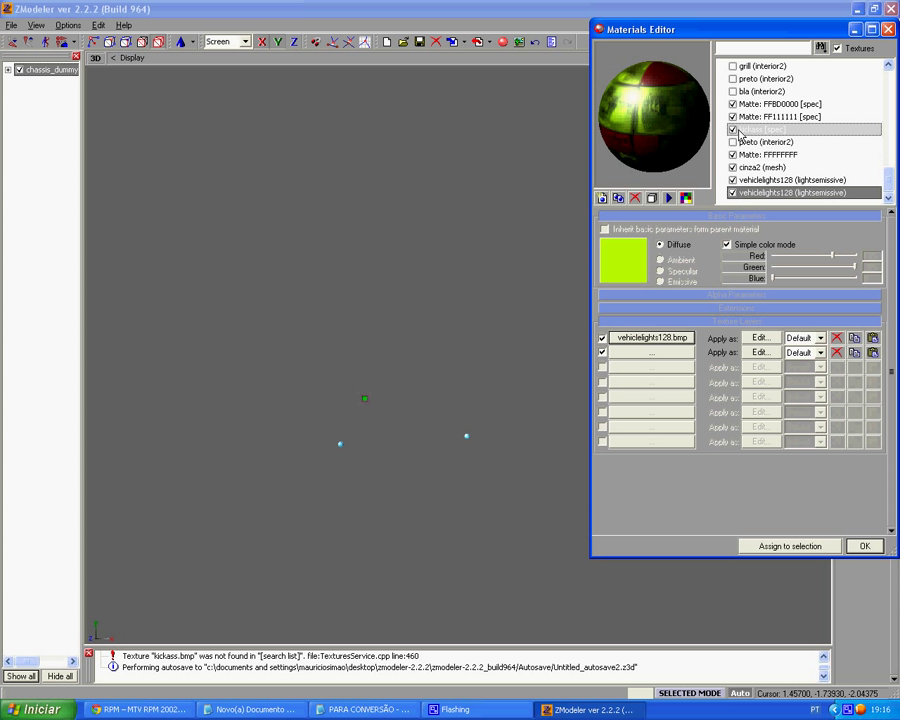
Show the parts of every hidden material, from the last preto (interior2) back to the start of the material list
click(735, 143)
scroll(735, 143, up, 1)
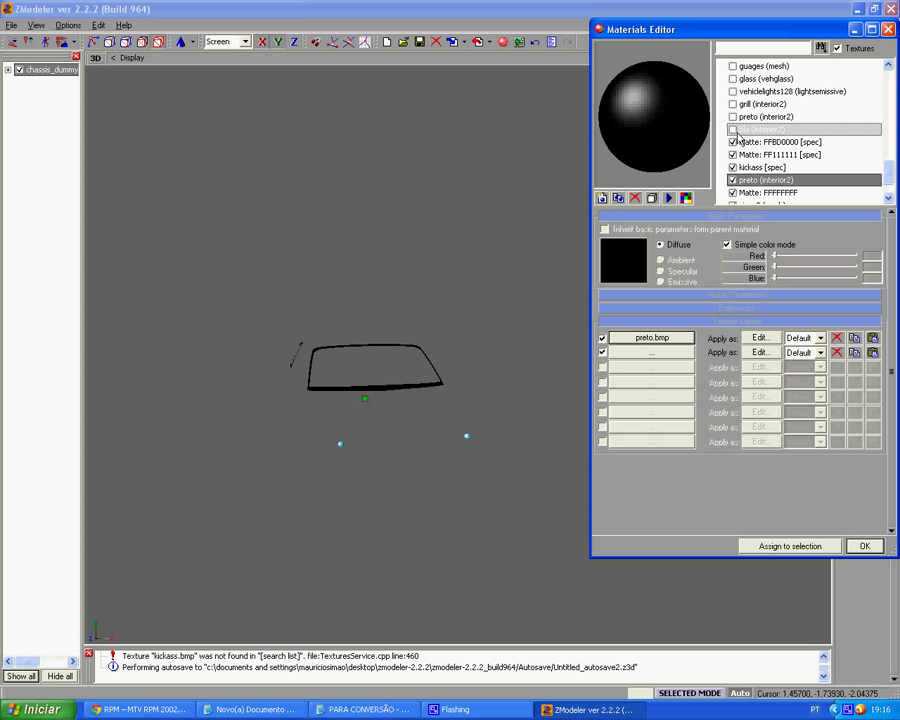
click(743, 130)
key(Up)
key(Up)
key(Up)
key(Up)
key(Up)
key(Up)
key(Up)
key(Up)
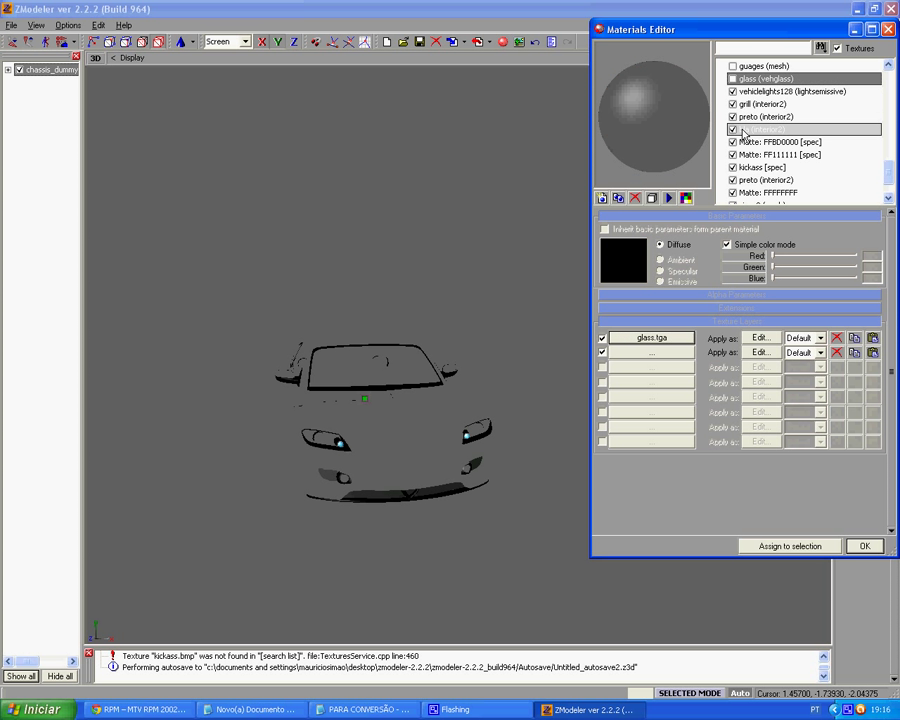
key(Up)
key(Up)
key(Up)
key(Up)
key(Up)
key(Up)
key(Up)
key(Up)
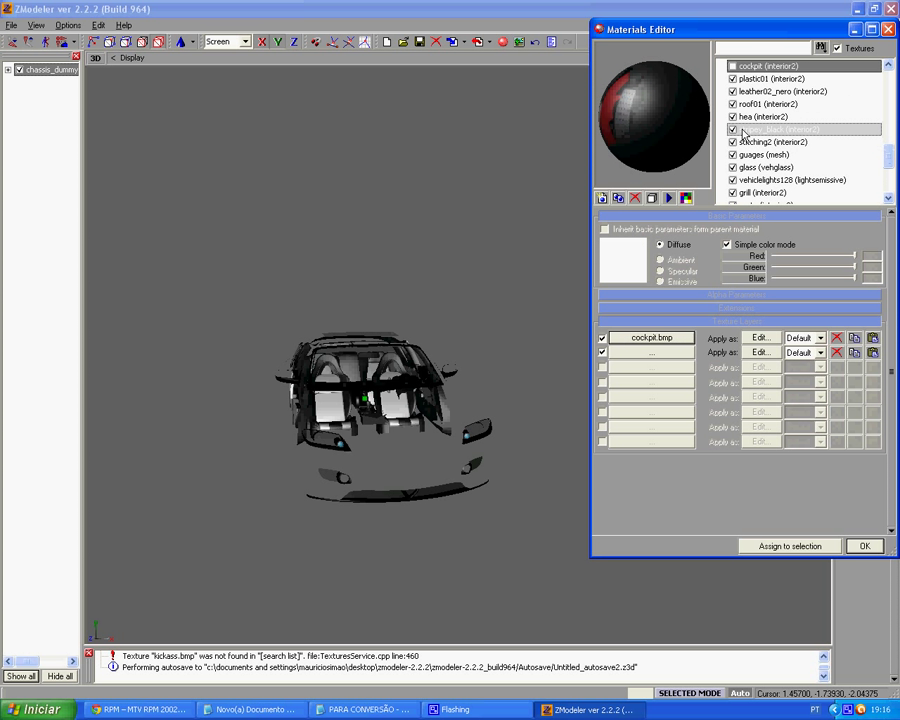
key(Up)
key(Up)
key(Up)
key(Up)
key(Up)
key(Up)
key(Up)
key(Up)
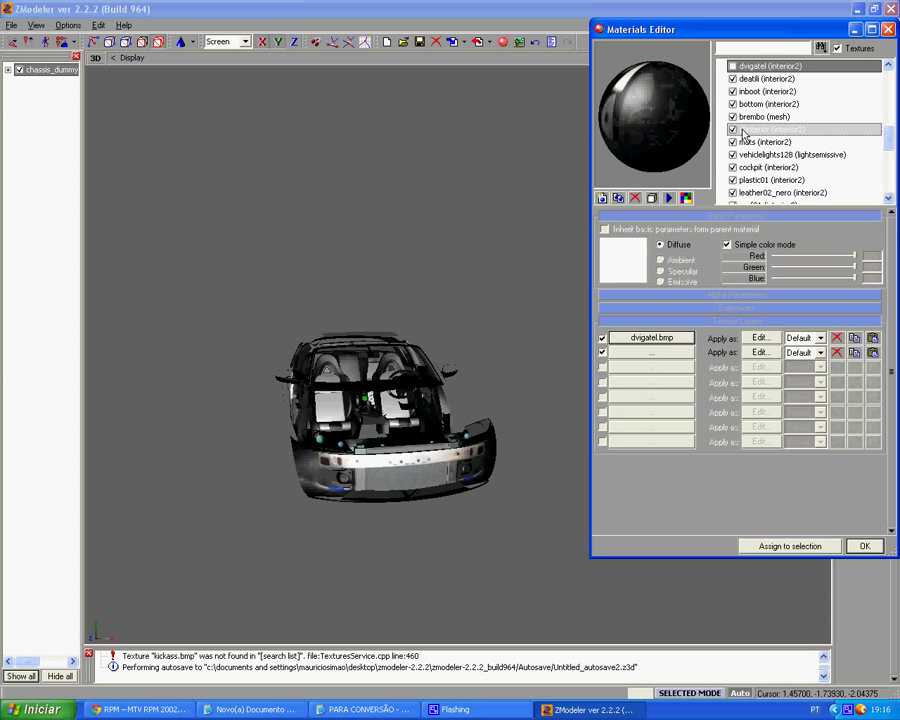
key(Up)
key(Up)
key(Up)
key(Up)
key(Up)
key(Up)
key(Up)
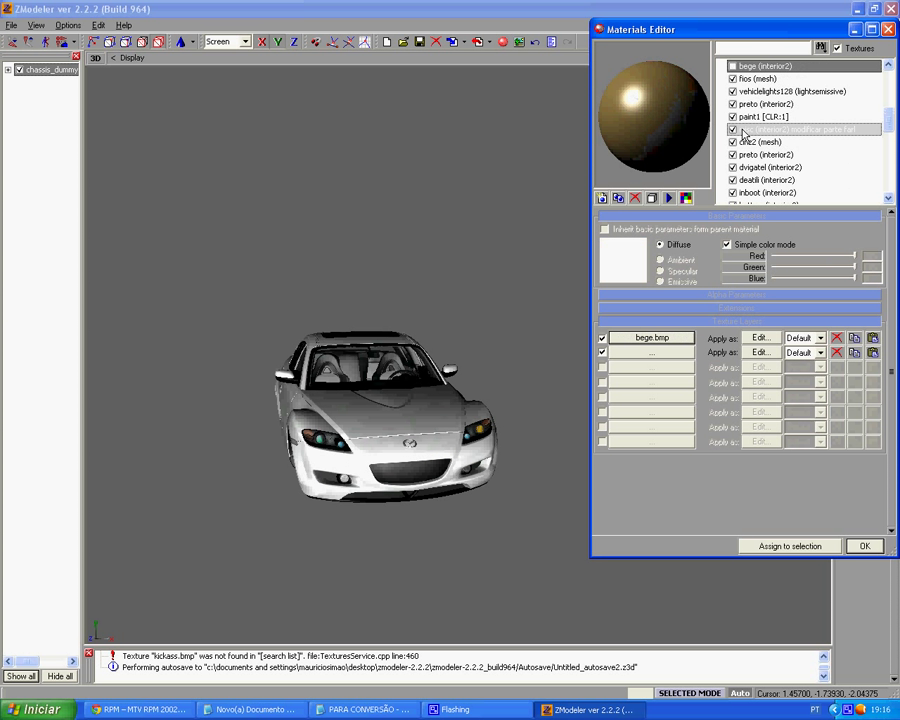
key(Up)
key(Up)
key(Up)
key(Up)
key(Up)
key(Up)
key(Up)
key(Up)
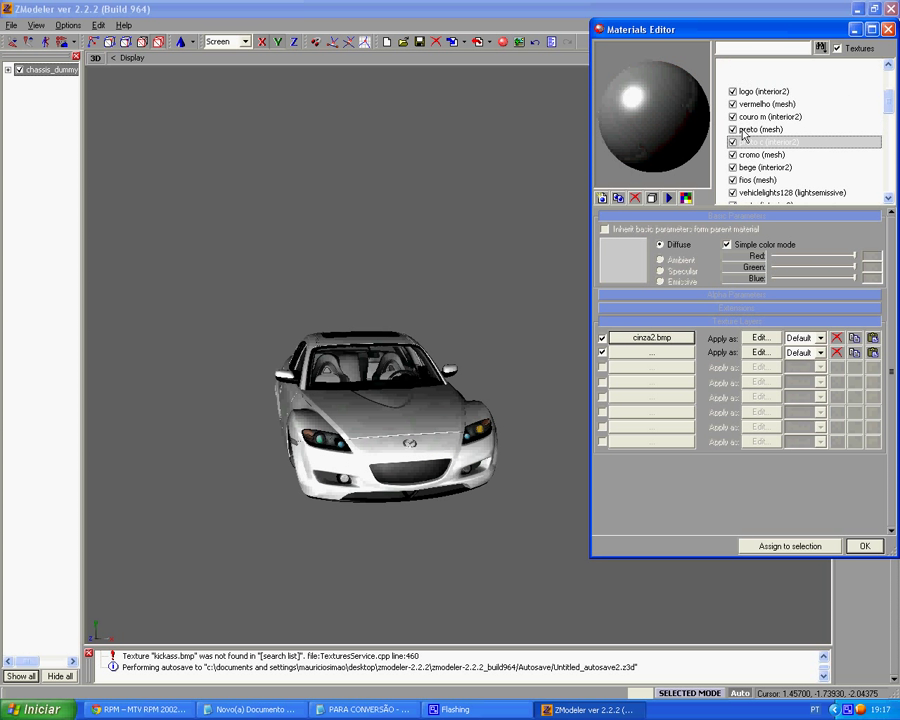
key(Up)
key(Up)
key(Up)
key(Up)
key(Up)
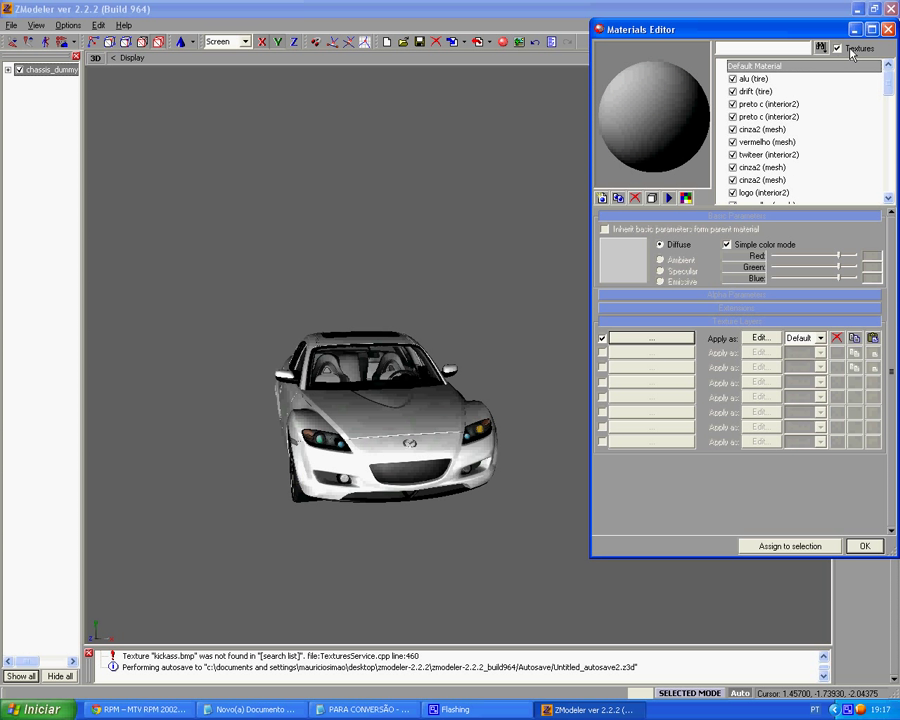
Close the Materials Editor and expand the chassis_dummy hierarchy to list the car's parts
click(889, 31)
middle_drag(606, 211, 498, 325)
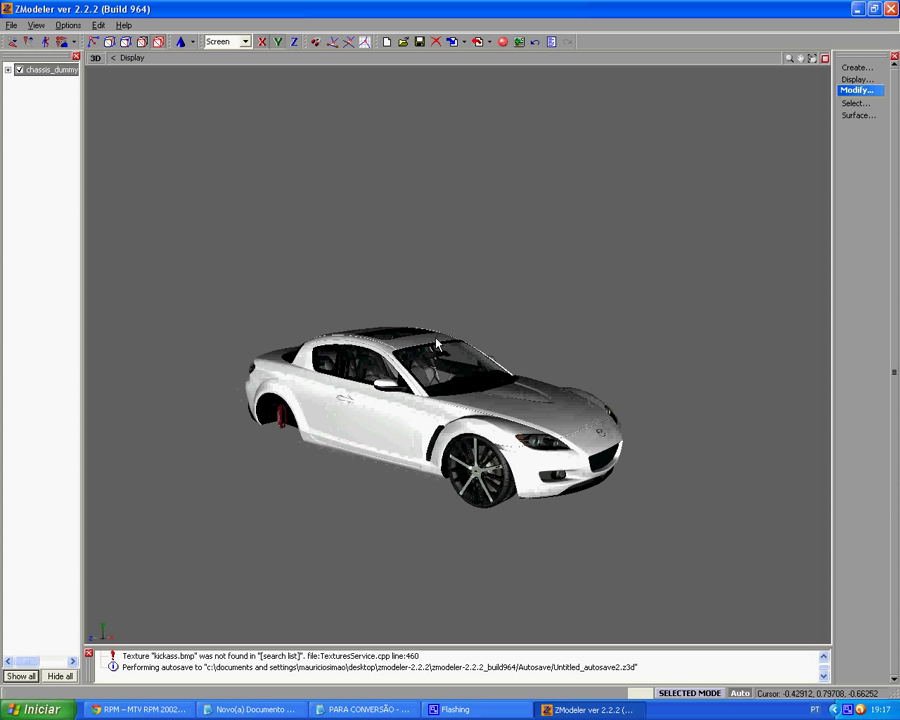
click(8, 70)
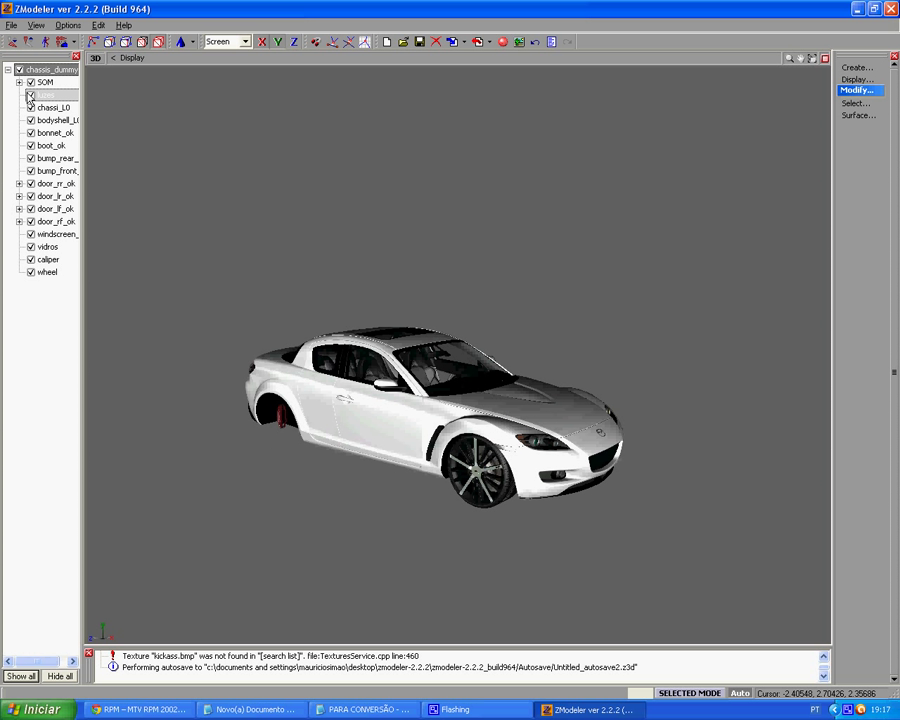
Move the luzes object out of the chassis_dummy hierarchy to the top level, then collapse and hide chassis_dummy
drag(39, 97, 10, 83)
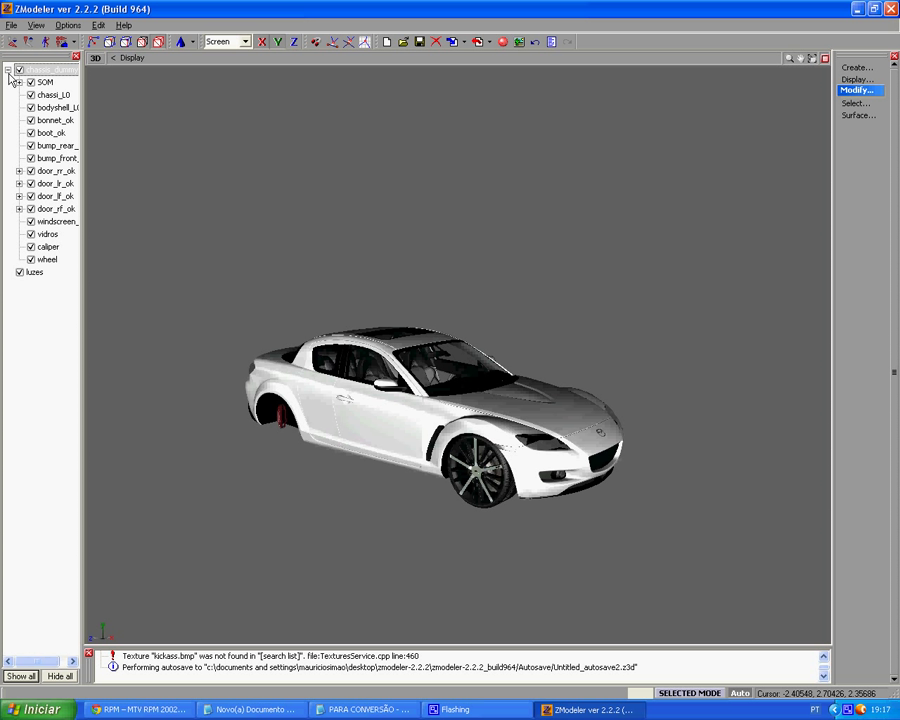
click(8, 70)
click(19, 70)
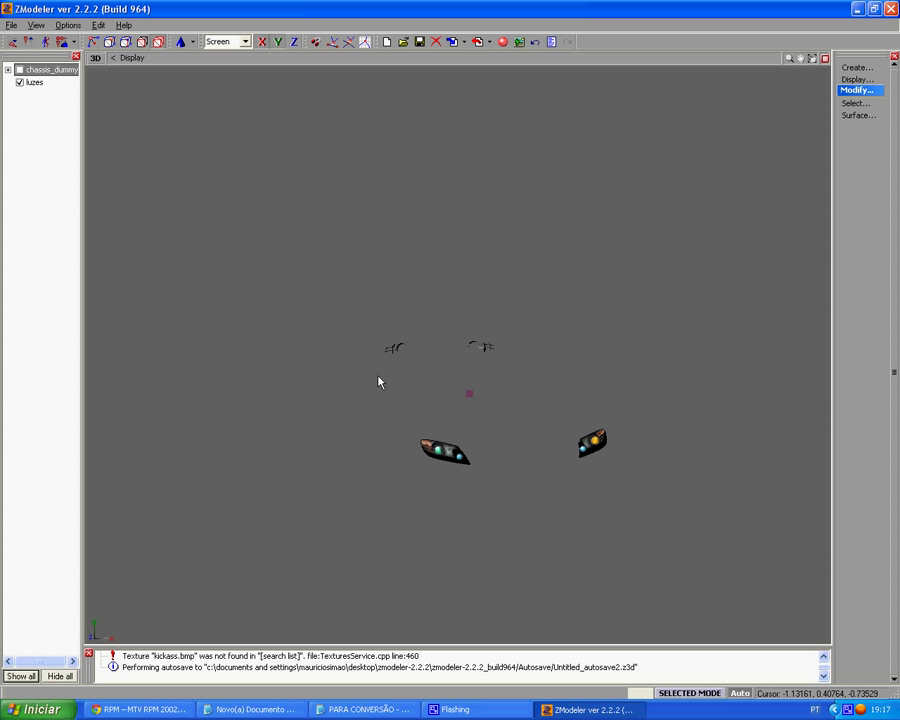
Add the line "agora vamos separar as luzes" to the Novo(a) Documento de texto note in Notepad and return to ZModeler
click(408, 709)
click(357, 709)
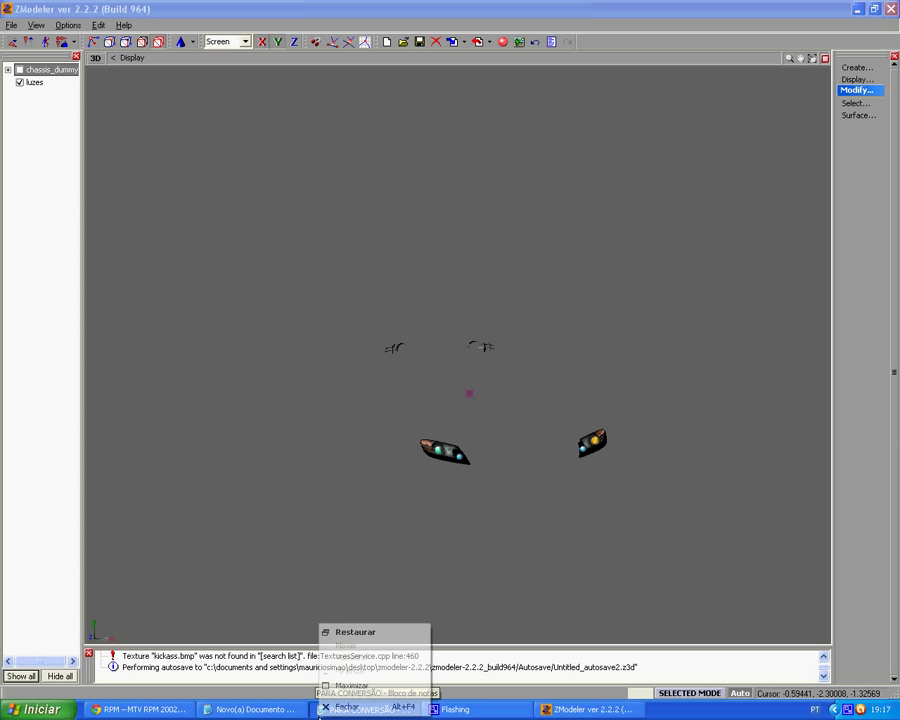
click(281, 709)
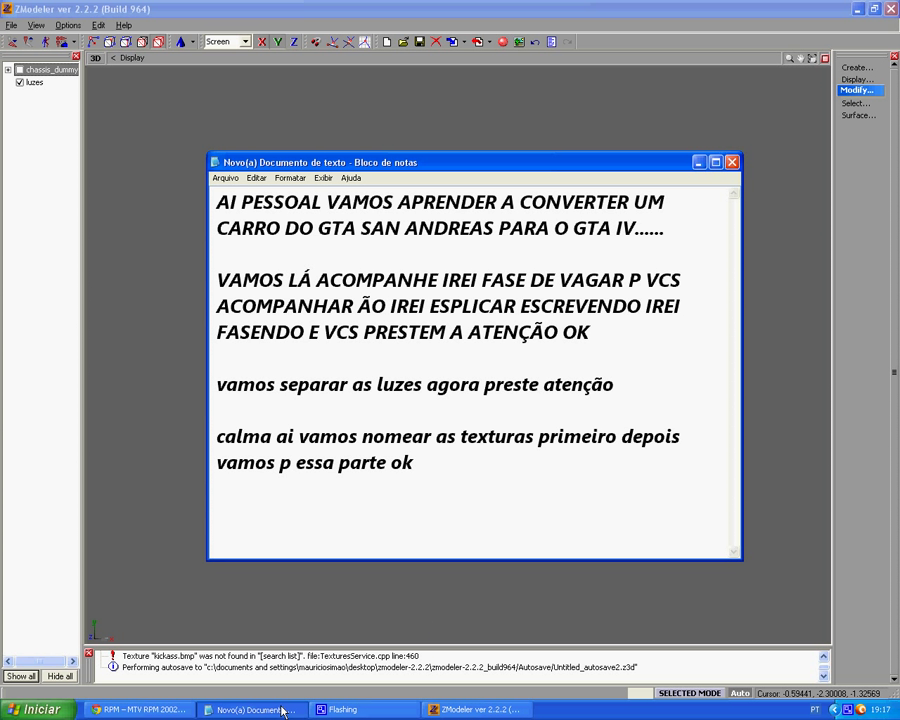
key(Return)
text(ago)
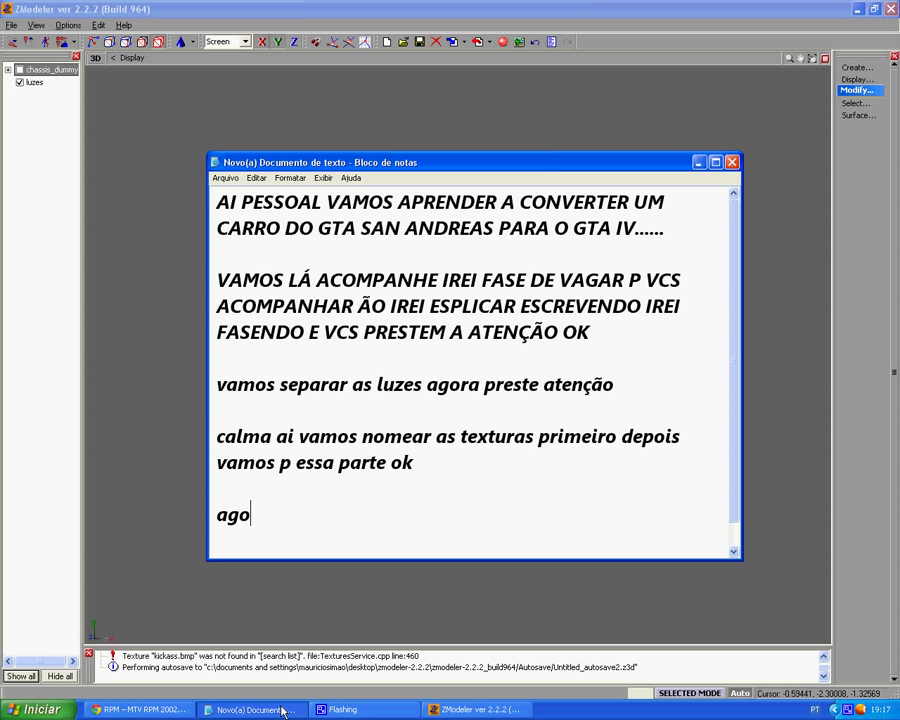
text(ra vam)
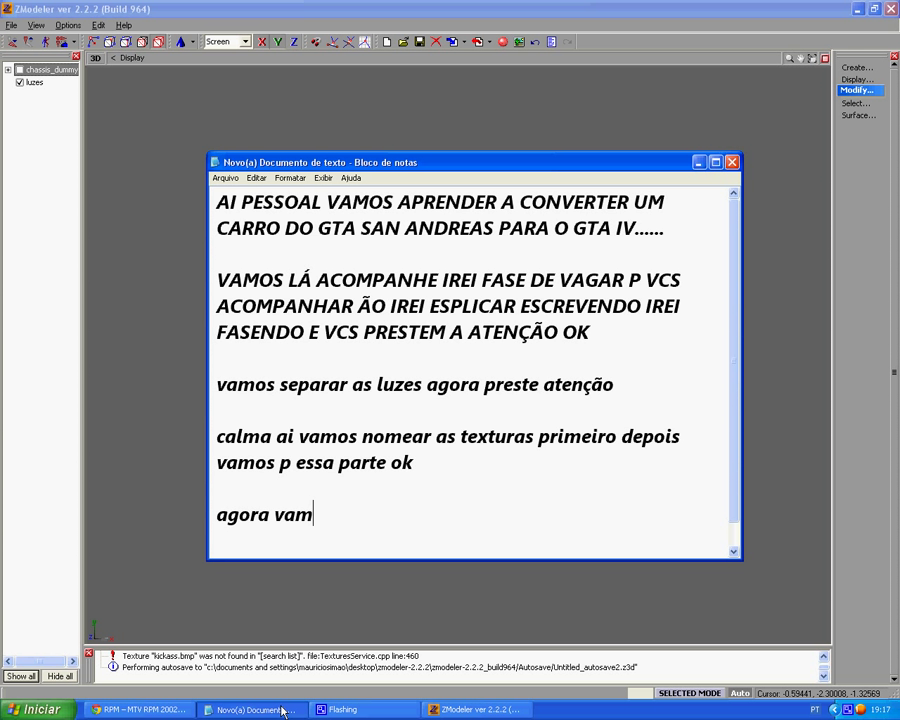
text(os separar as l)
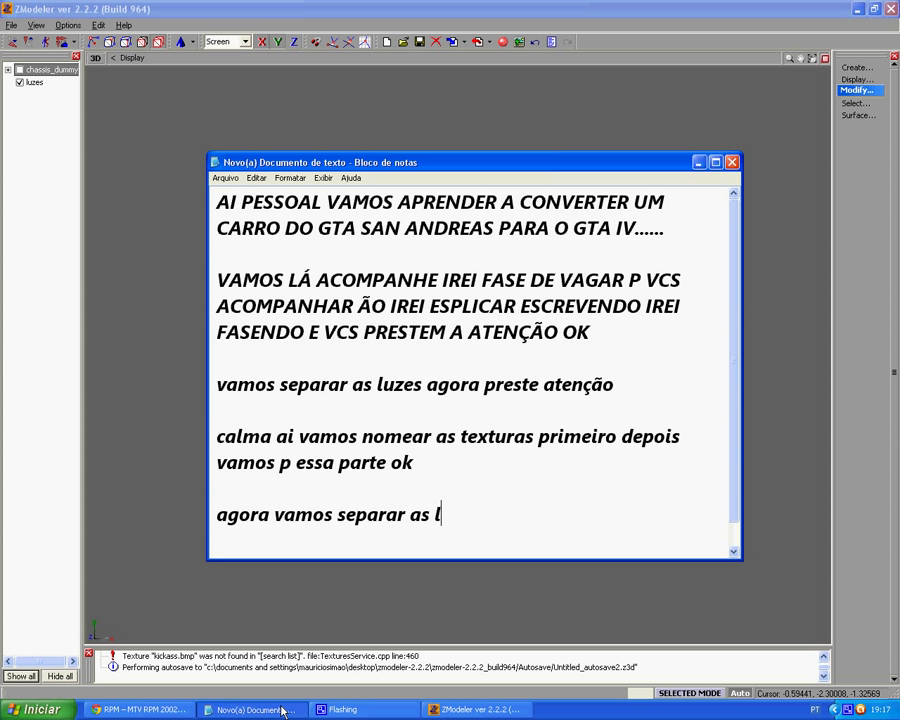
key(Return)
key(Return)
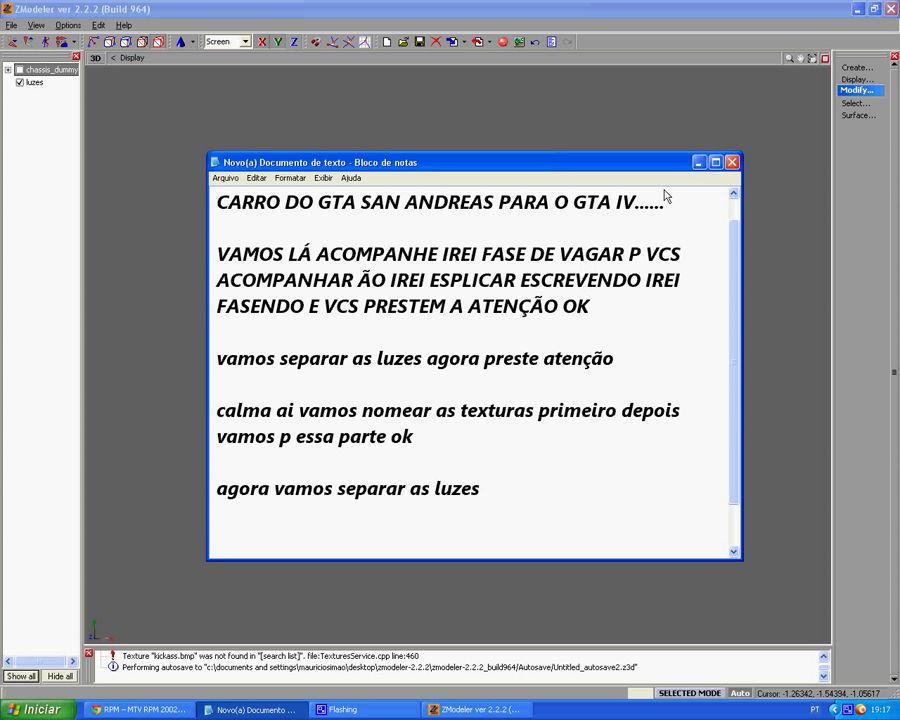
click(699, 162)
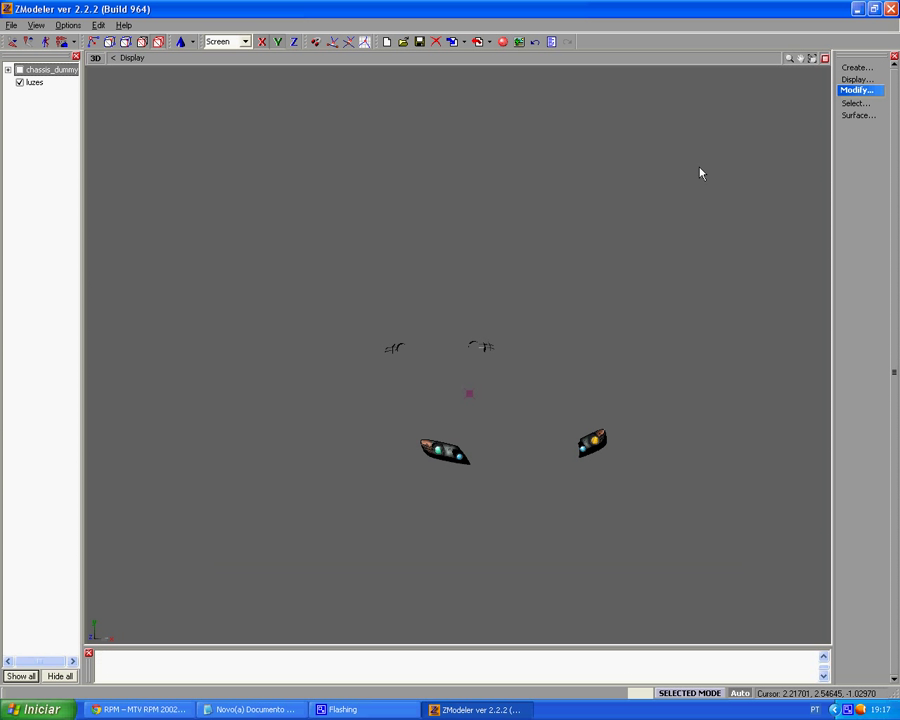
Show the luzes object in the User view, open it for polygon-level editing and enable Selected mode
click(96, 58)
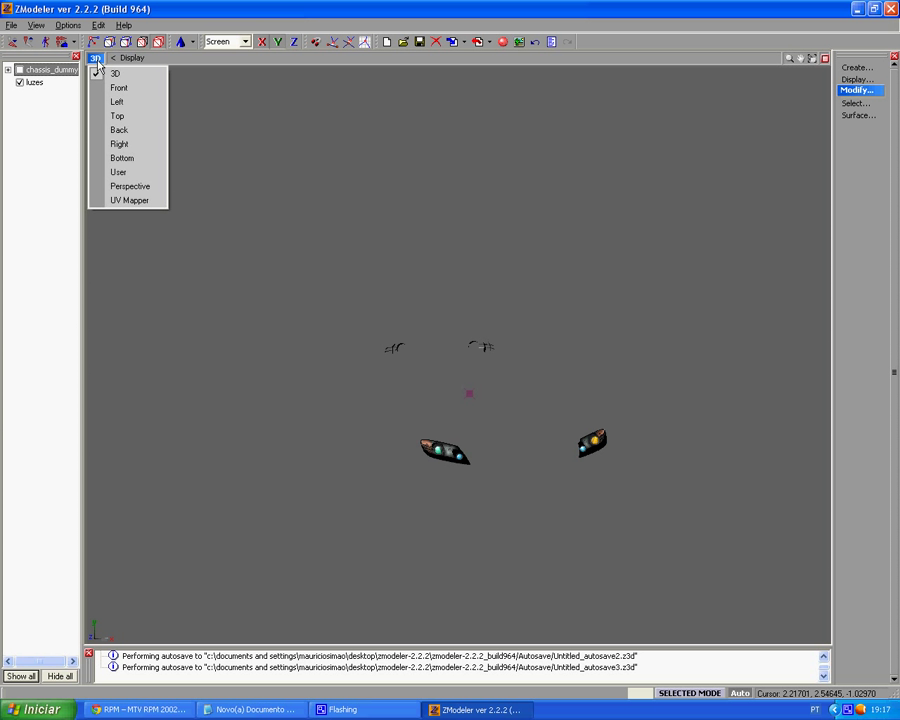
click(120, 174)
scroll(440, 340, up, 5)
middle_drag(432, 341, 545, 342)
scroll(643, 440, down, 1)
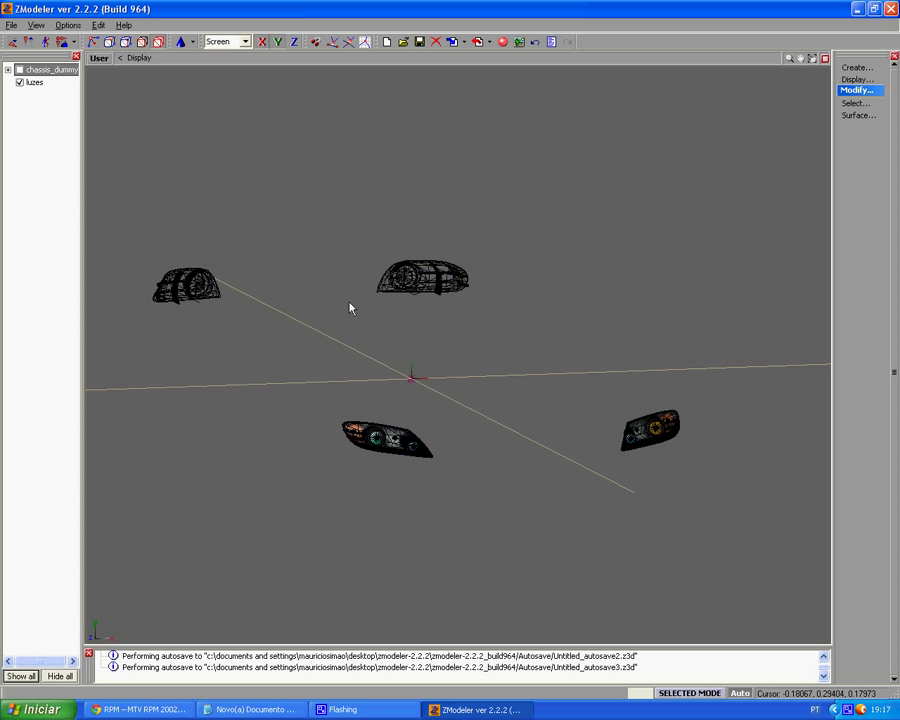
click(143, 45)
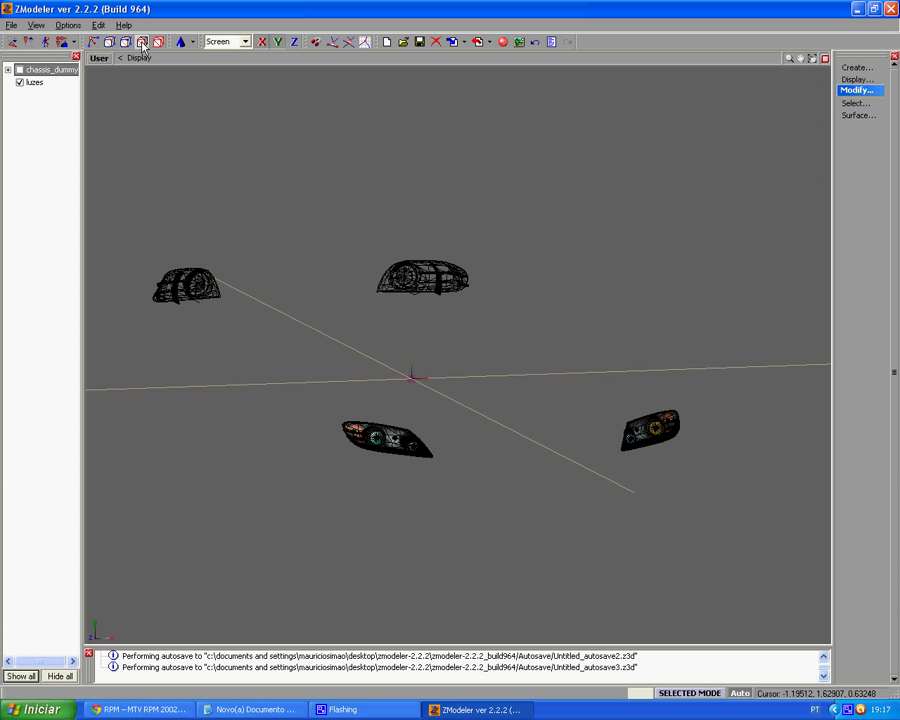
click(362, 431)
click(694, 695)
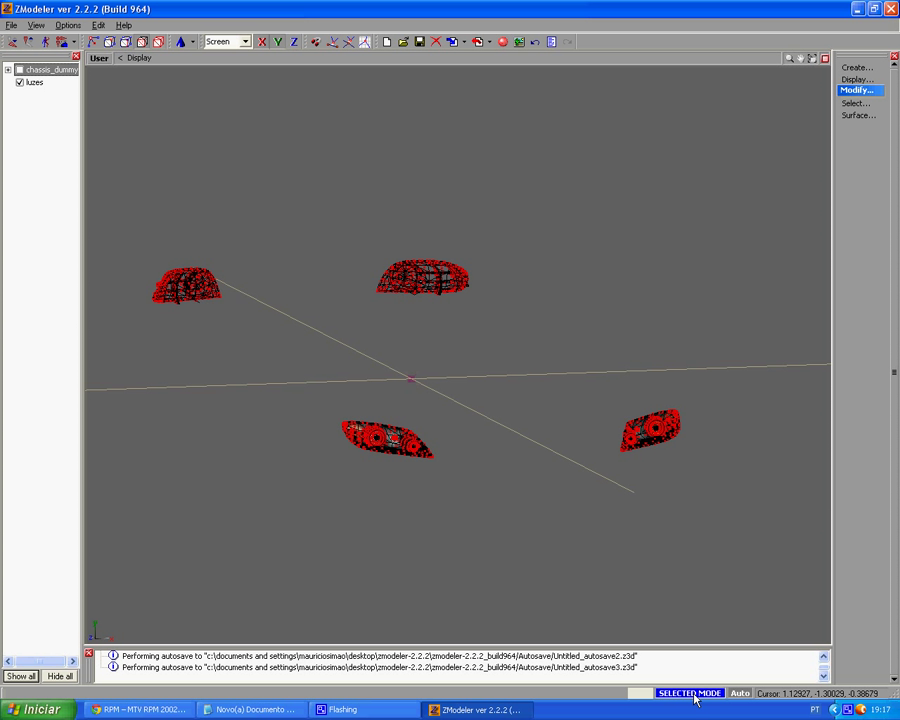
Select the luzes polygons by the vehiclelights128 (lightsemissive) materials and detach them into a separate object
click(857, 91)
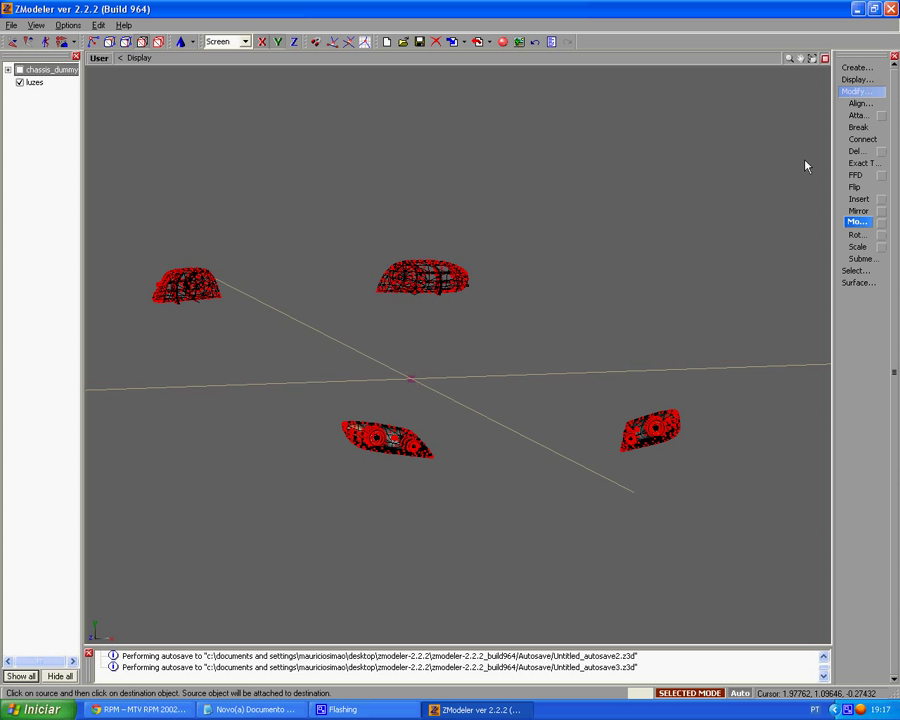
click(862, 259)
click(860, 305)
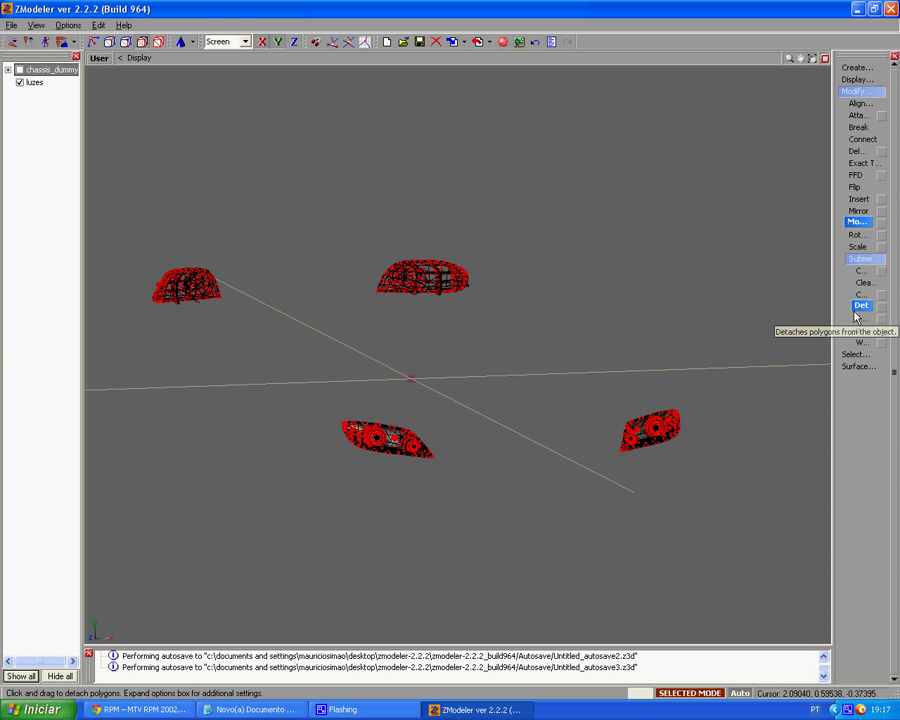
click(840, 360)
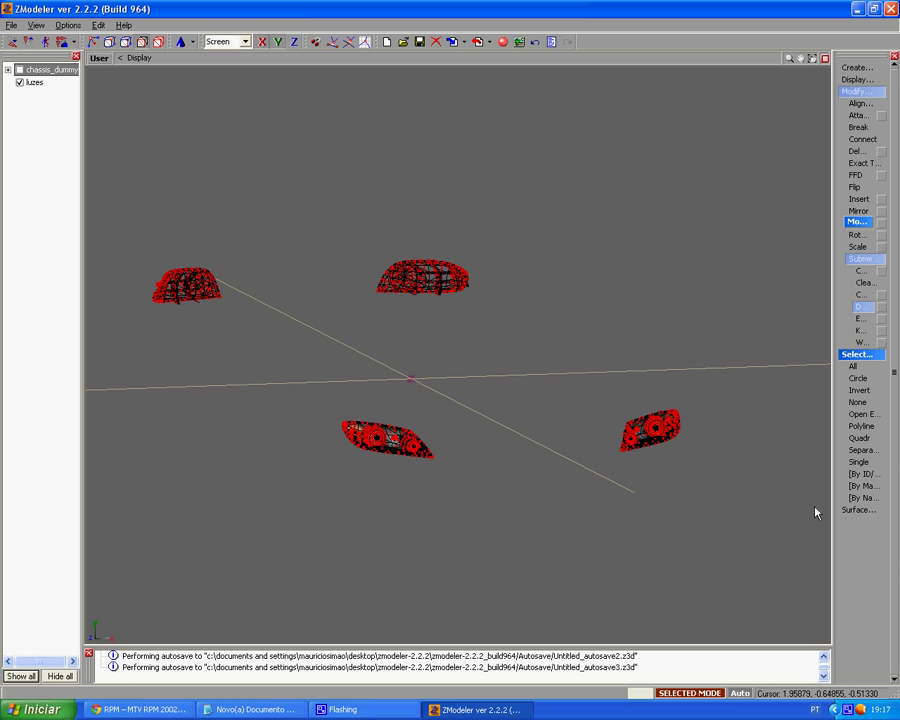
click(862, 485)
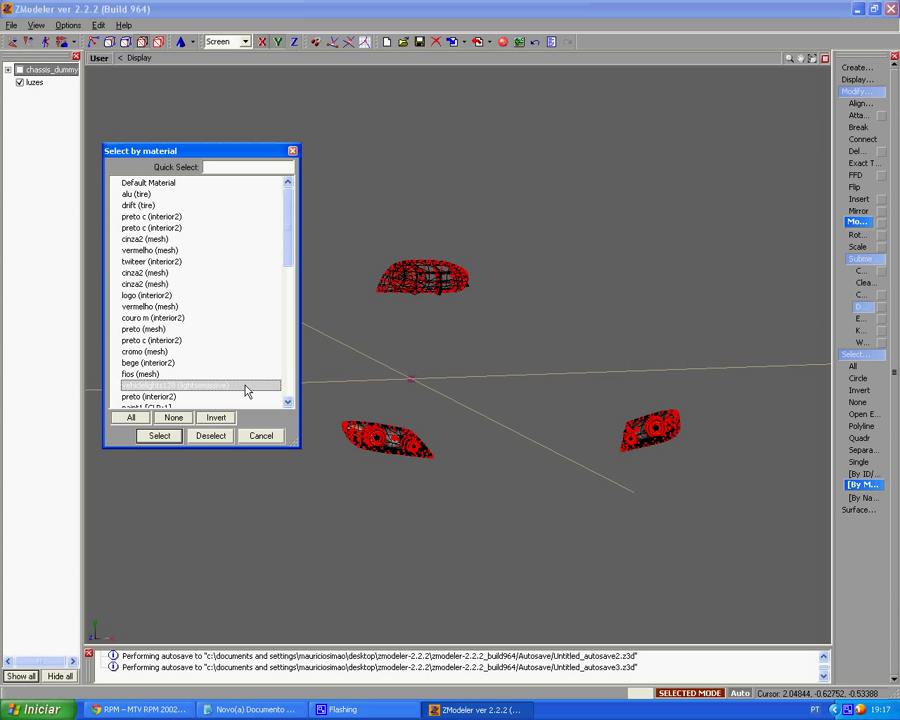
scroll(245, 391, down, 4)
click(231, 251)
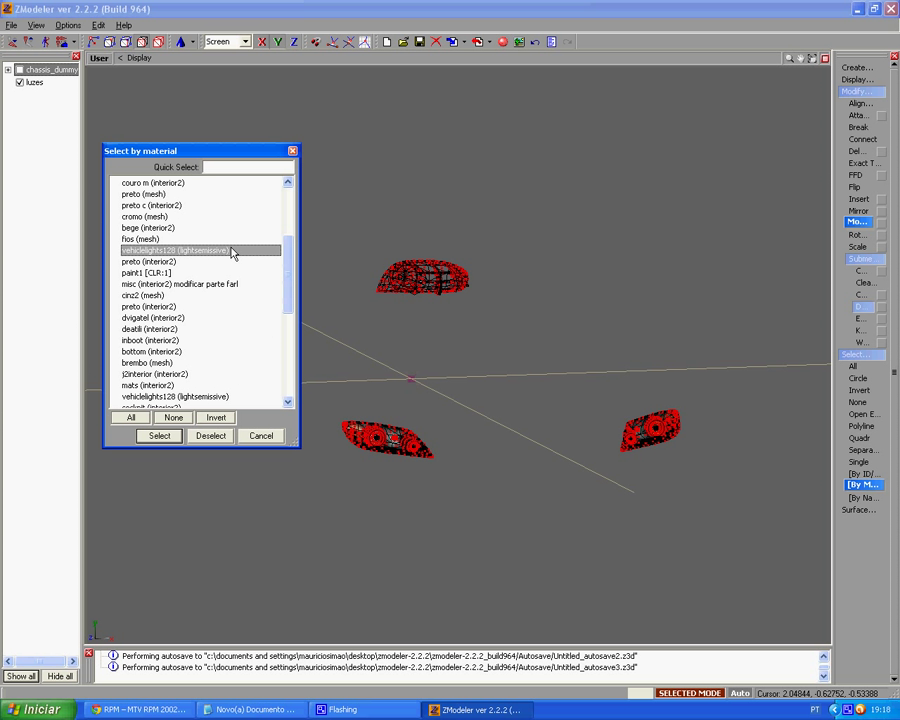
click(233, 397)
scroll(234, 404, down, 2)
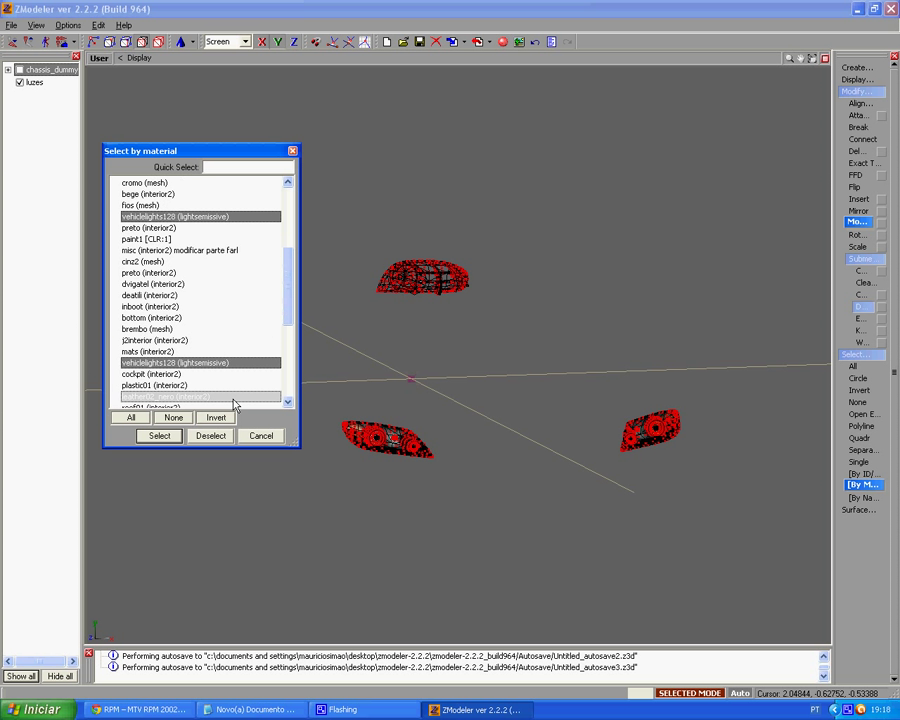
scroll(234, 404, down, 3)
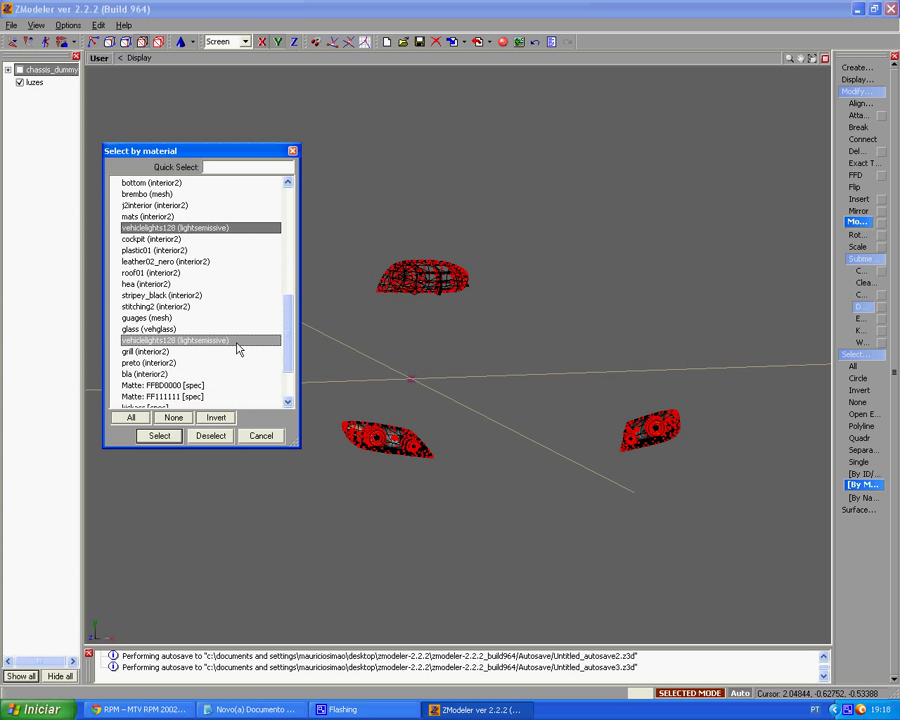
scroll(237, 347, down, 2)
click(236, 385)
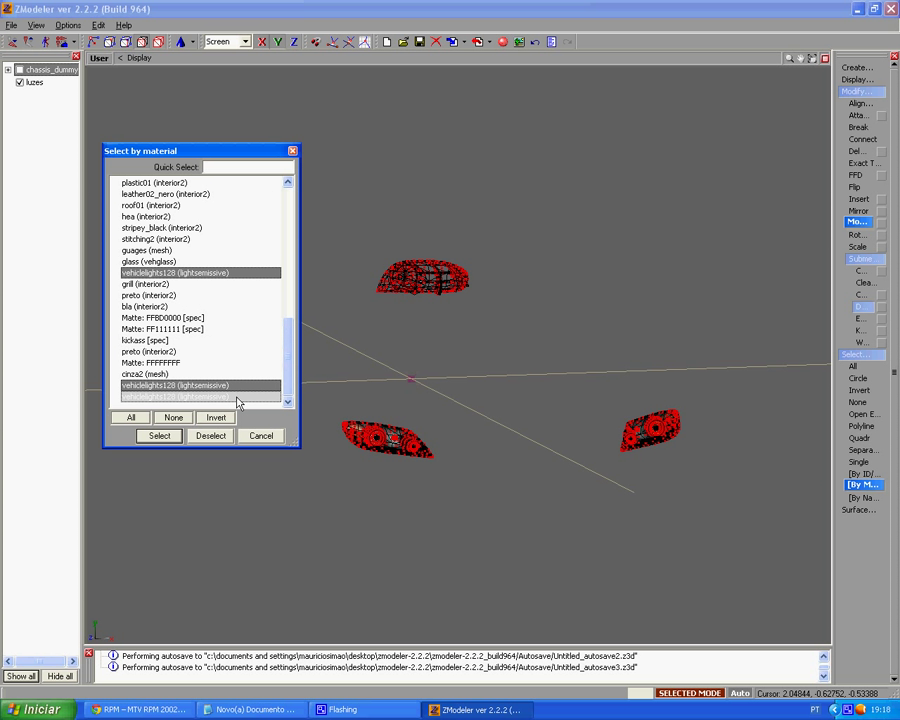
click(158, 437)
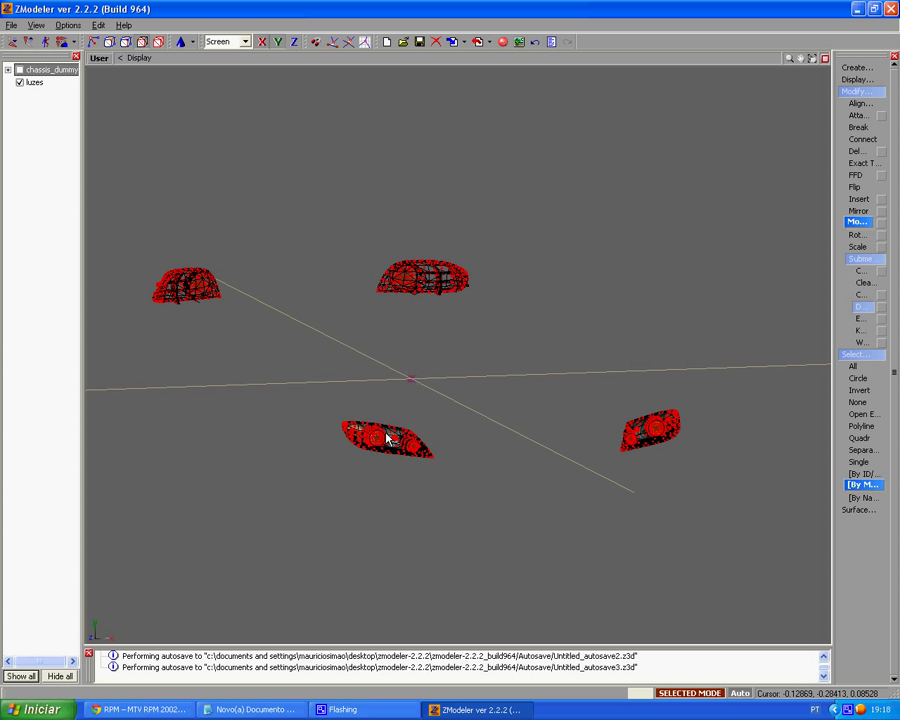
click(393, 437)
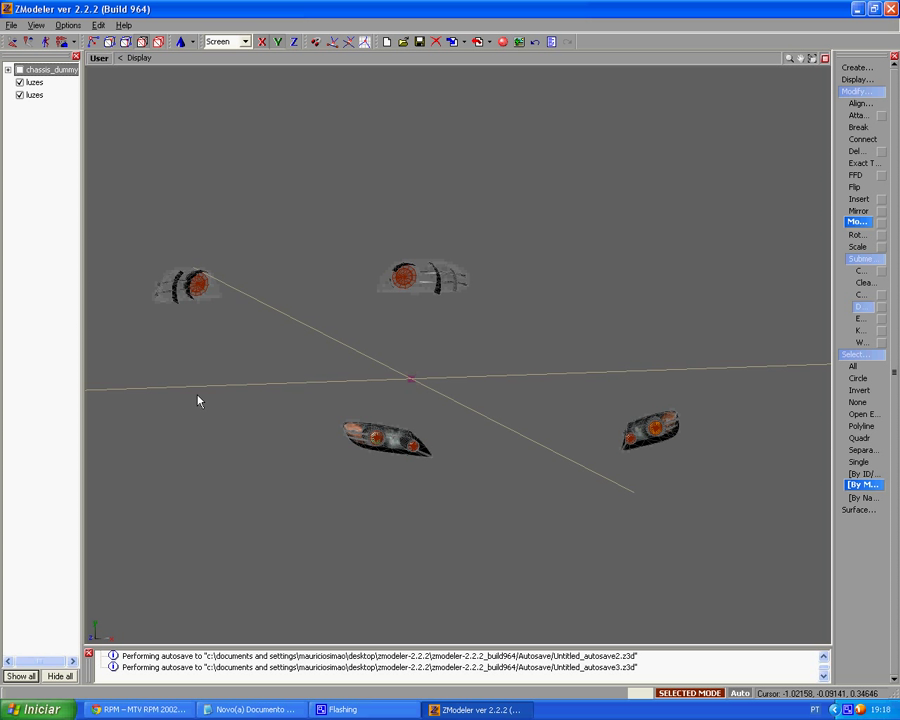
Detach the vehiclelights128 (lightsemissive) polygons still in the original luzes object and hide both detached pieces
click(21, 96)
click(142, 43)
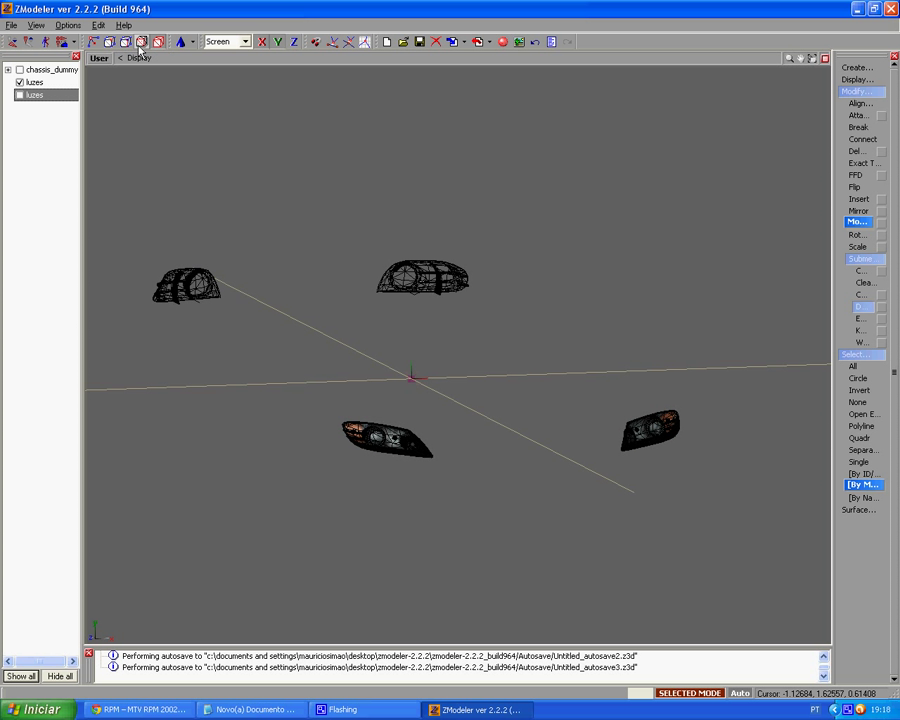
click(396, 442)
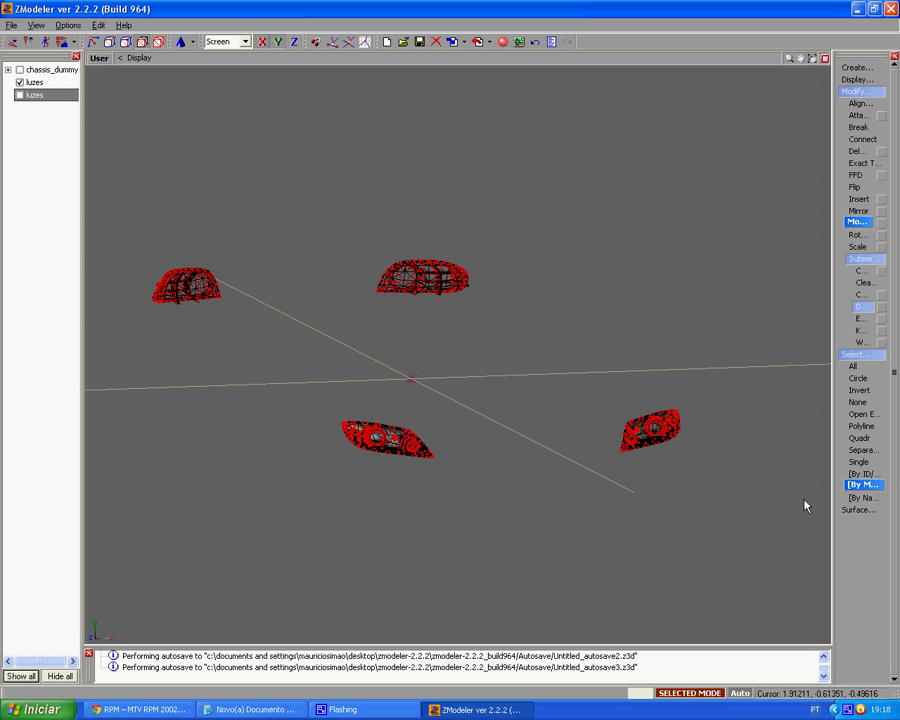
click(858, 486)
click(224, 386)
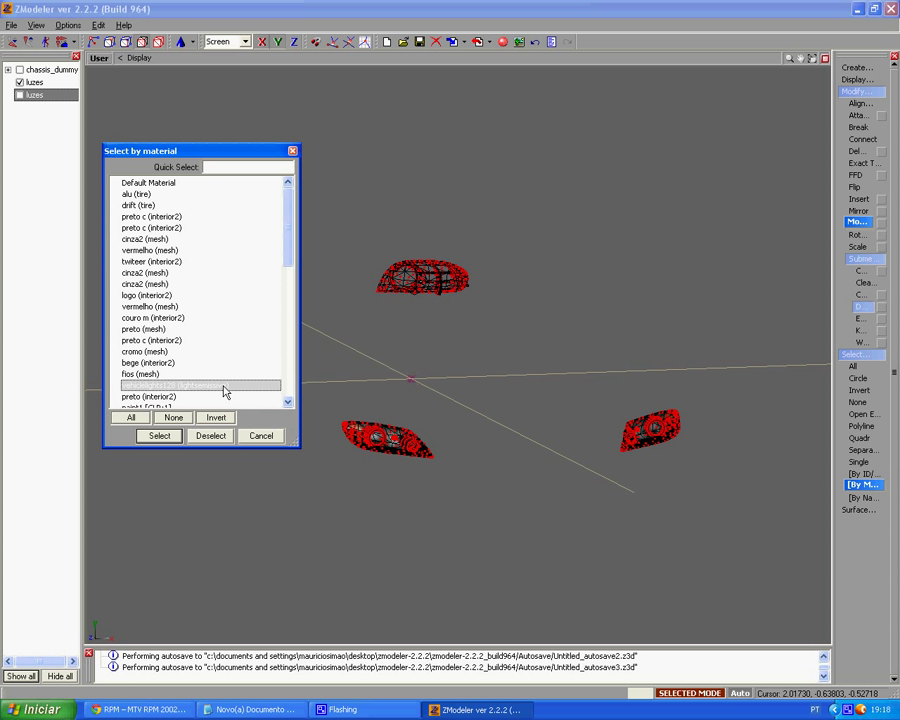
drag(224, 392, 226, 354)
click(160, 436)
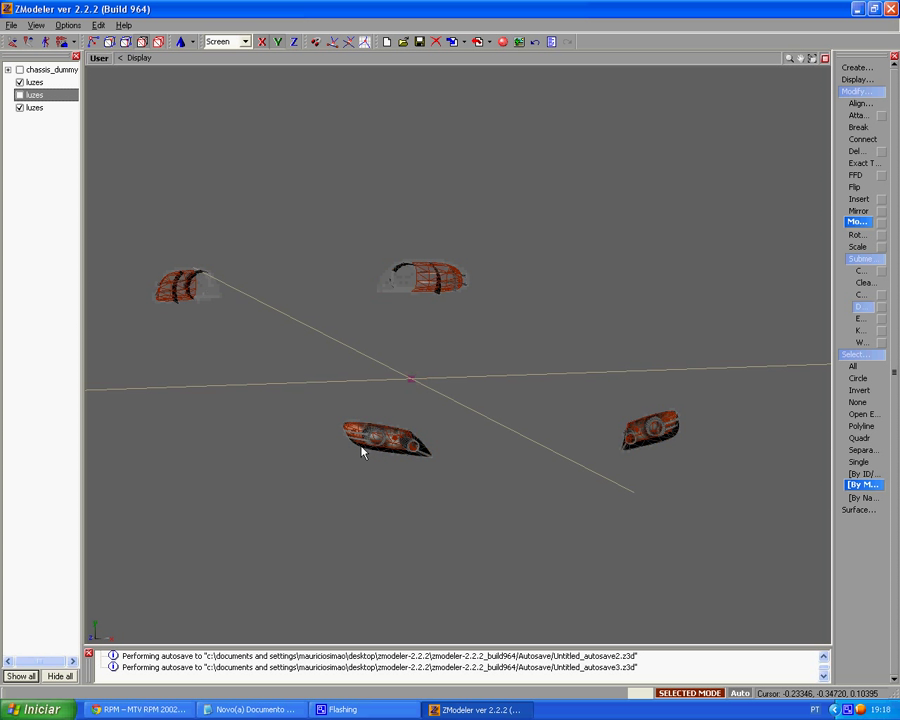
click(19, 108)
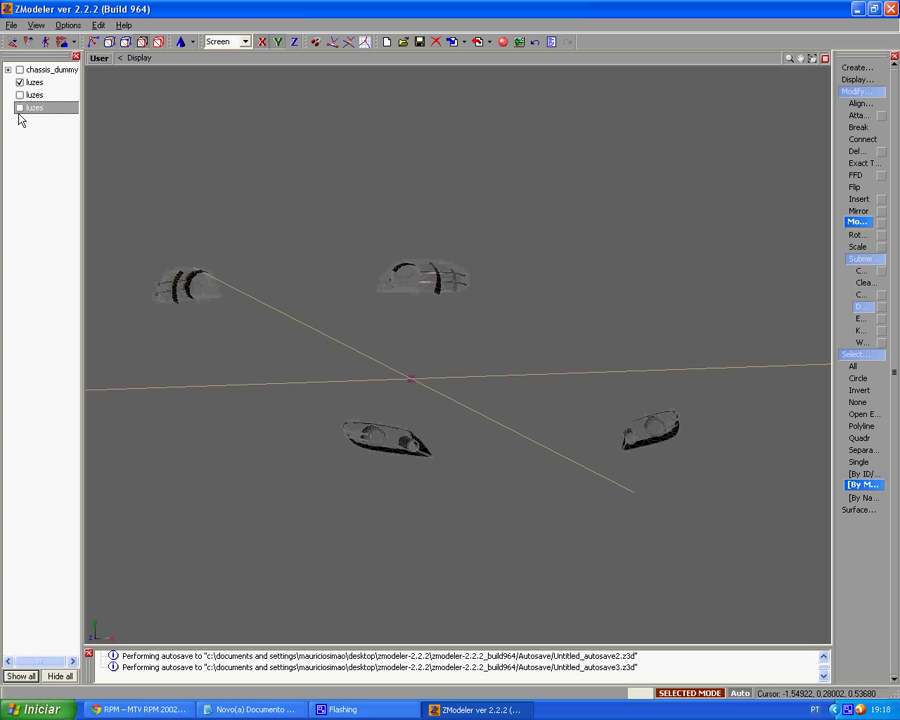
Examine the three luzes objects one at a time in the 3D view, from the original to the last detached piece
click(159, 42)
scroll(165, 137, up, 1)
click(97, 58)
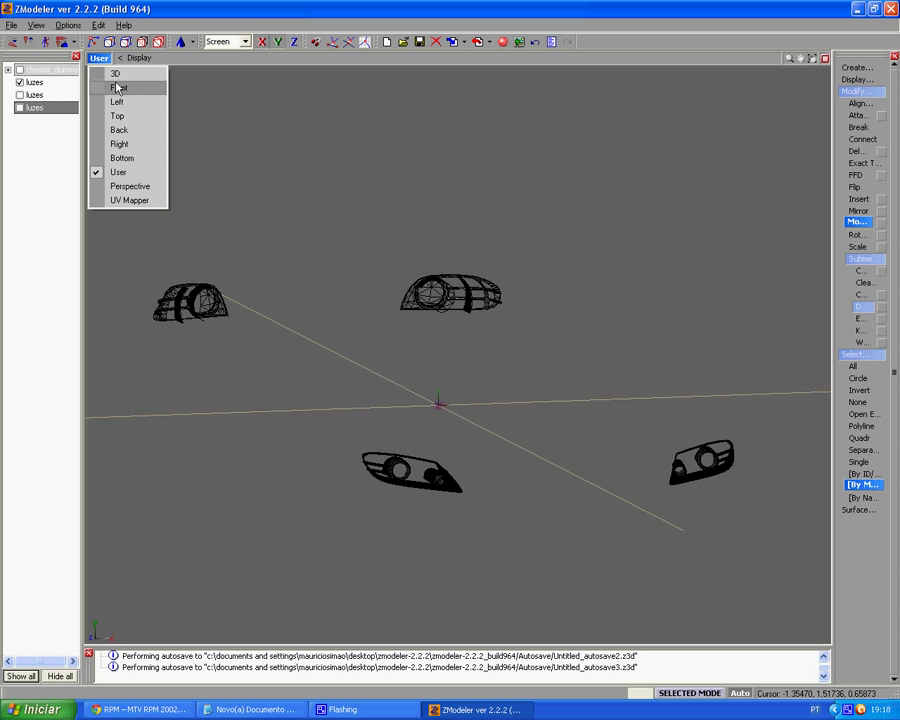
click(118, 76)
middle_drag(308, 292, 360, 372)
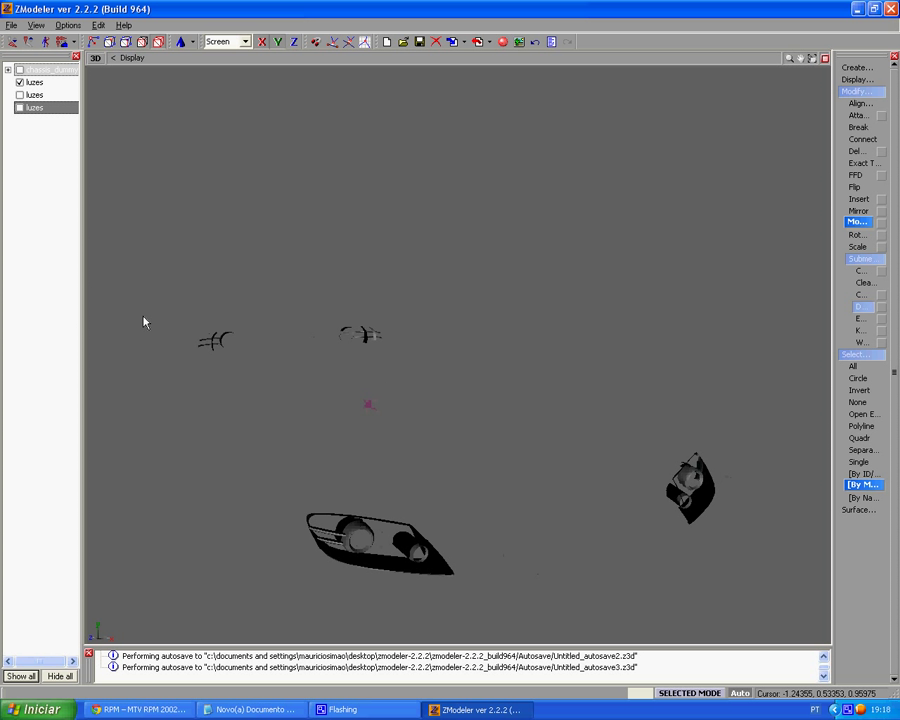
click(19, 82)
click(19, 95)
middle_drag(335, 313, 374, 358)
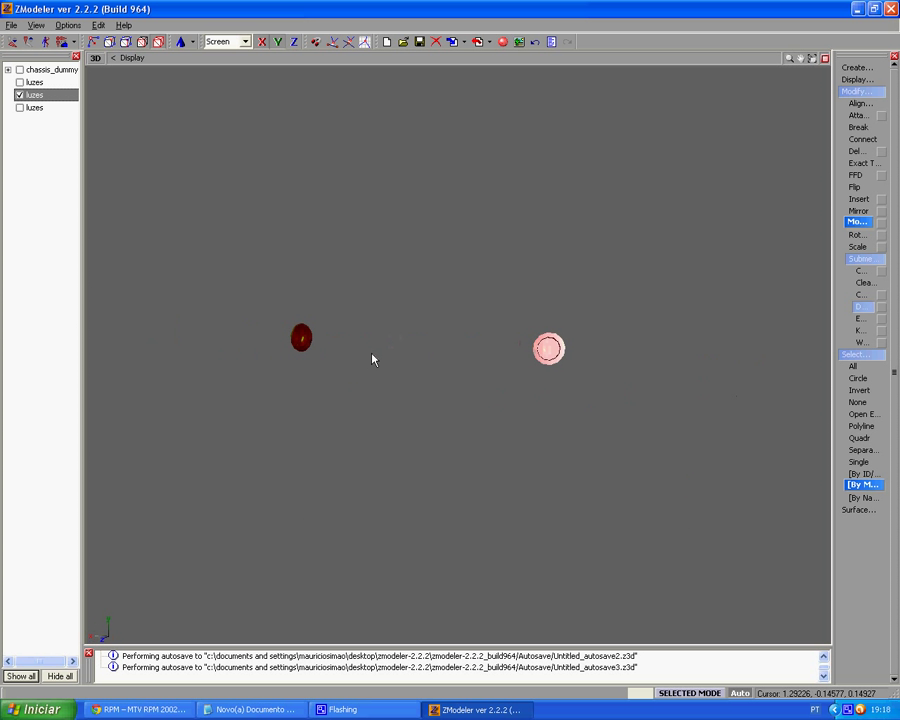
click(19, 107)
click(19, 95)
middle_drag(408, 315, 319, 315)
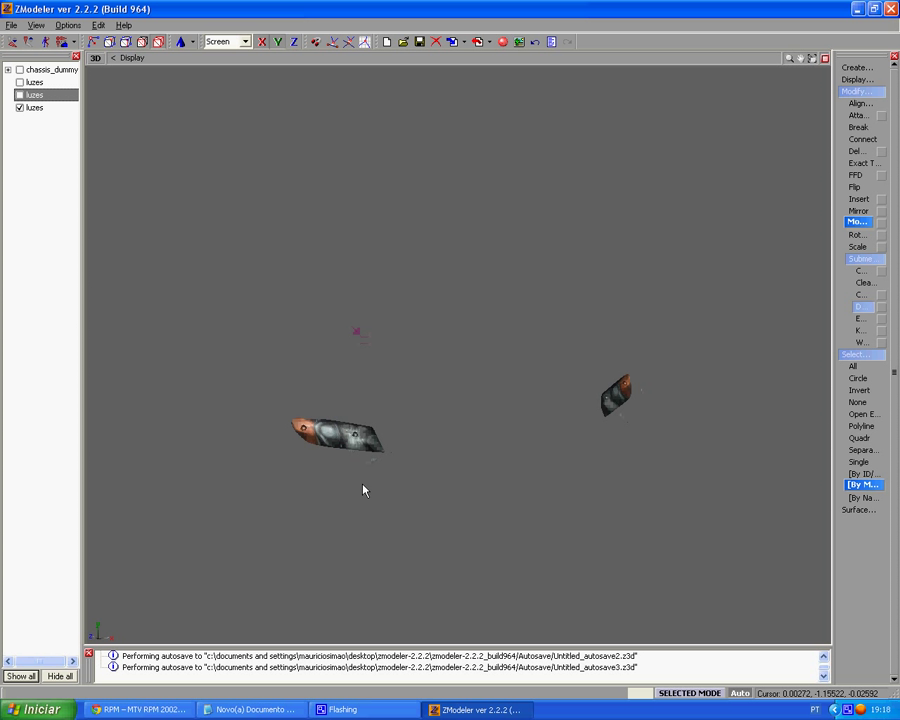
Add the line "viu simples e fácio" below the last sentence of the Novo(a) Documento de texto note in Notepad
click(275, 709)
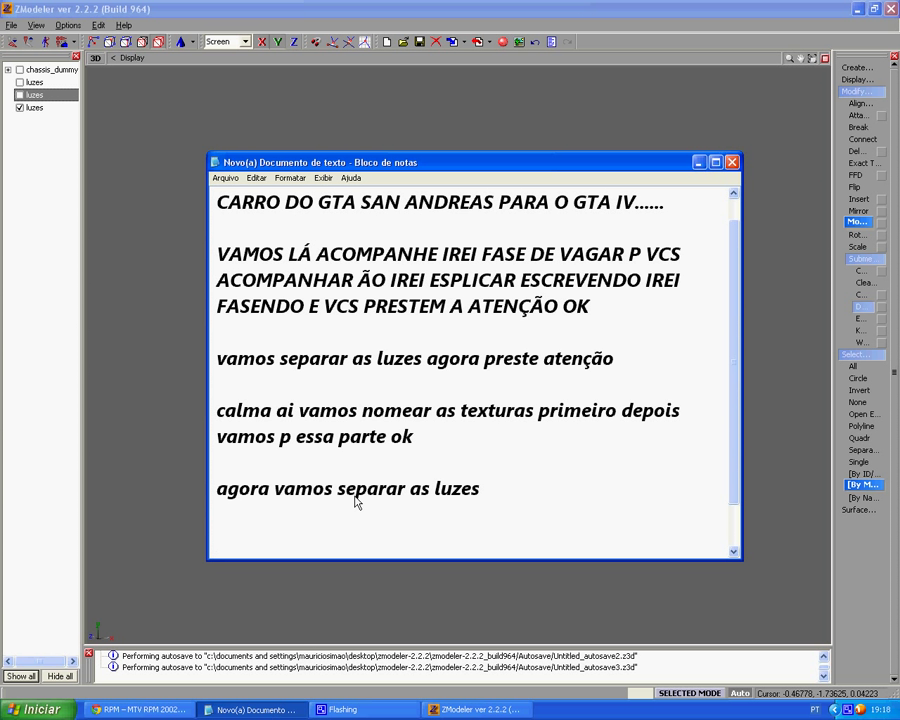
text(u simple)
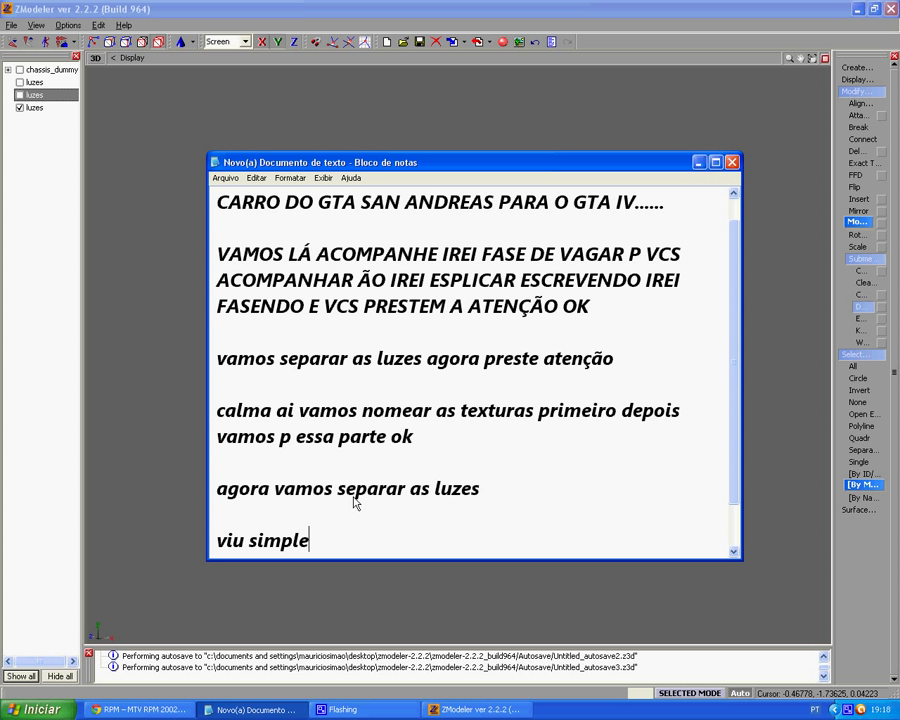
text(s e fácio)
key(Return)
key(Return)
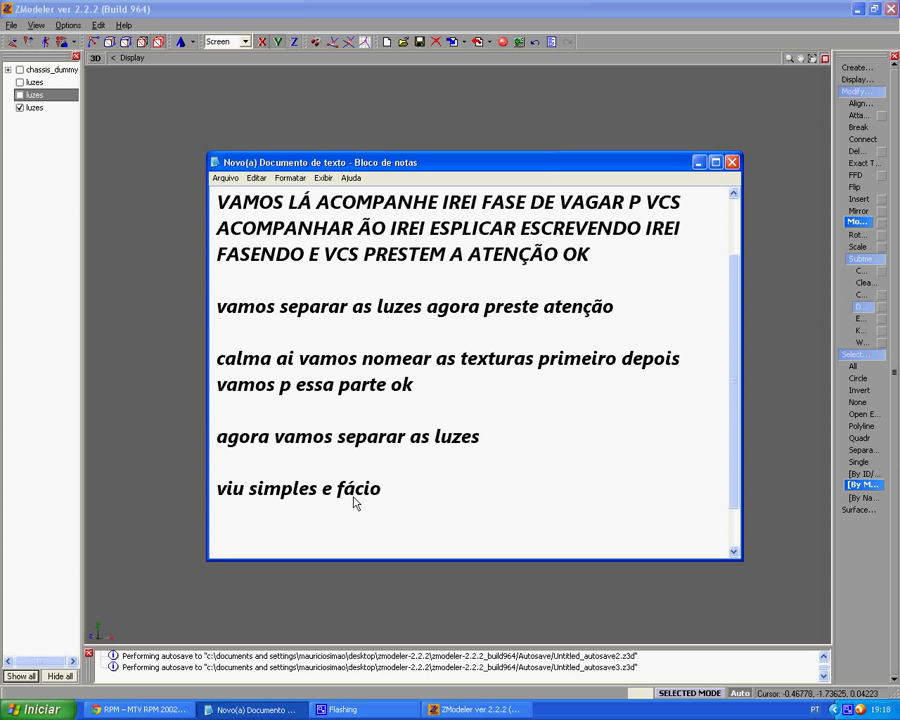
Add the line "vamos lá arrumar a textura" below the last sentence of the Notepad note and minimise it
text(vamos lá)
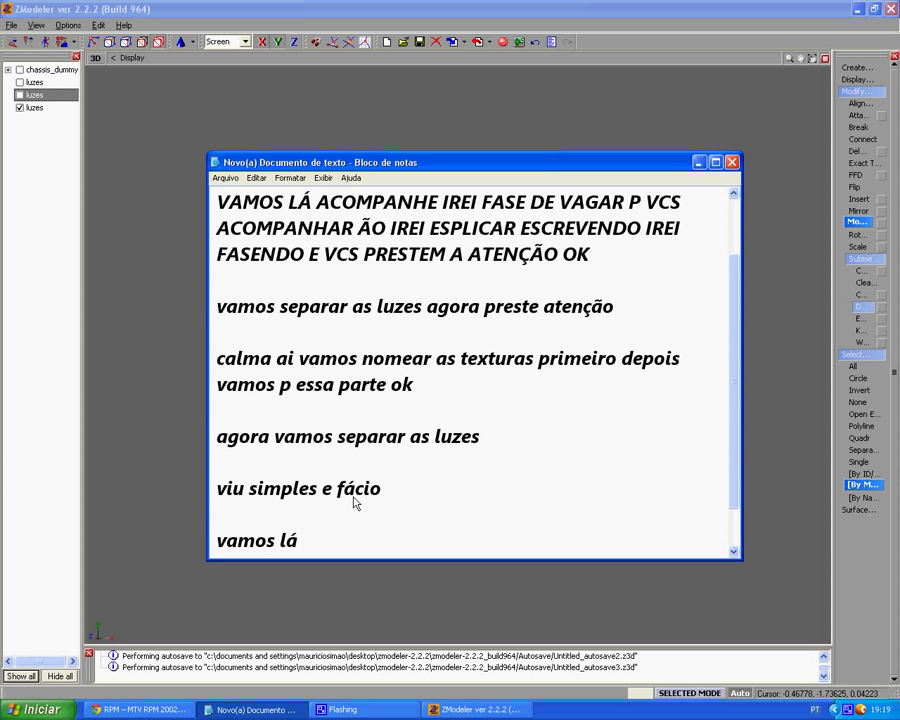
text( arrumar a textura)
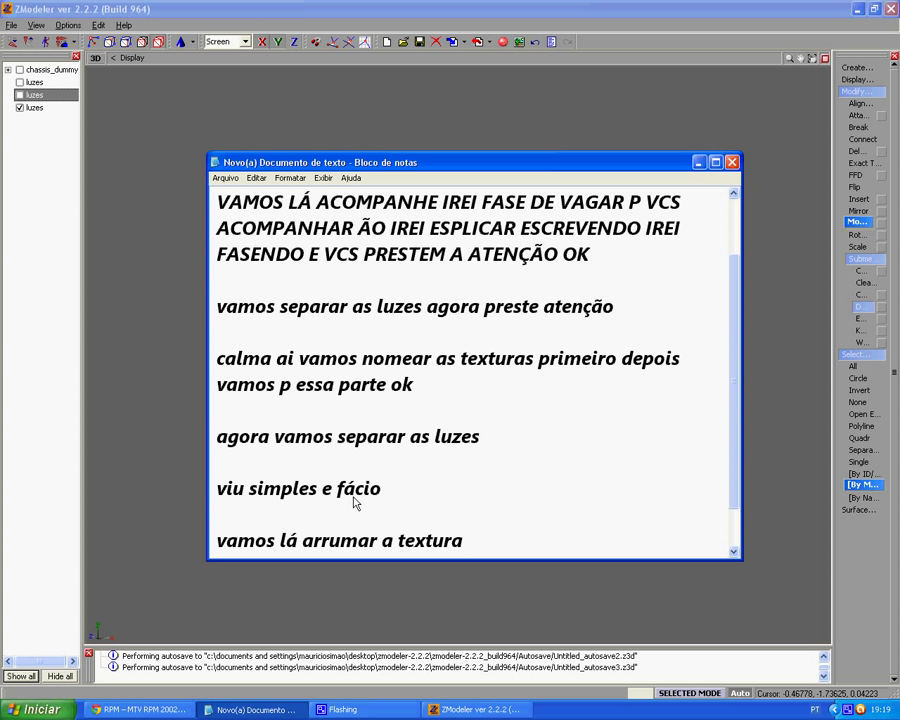
key(Return)
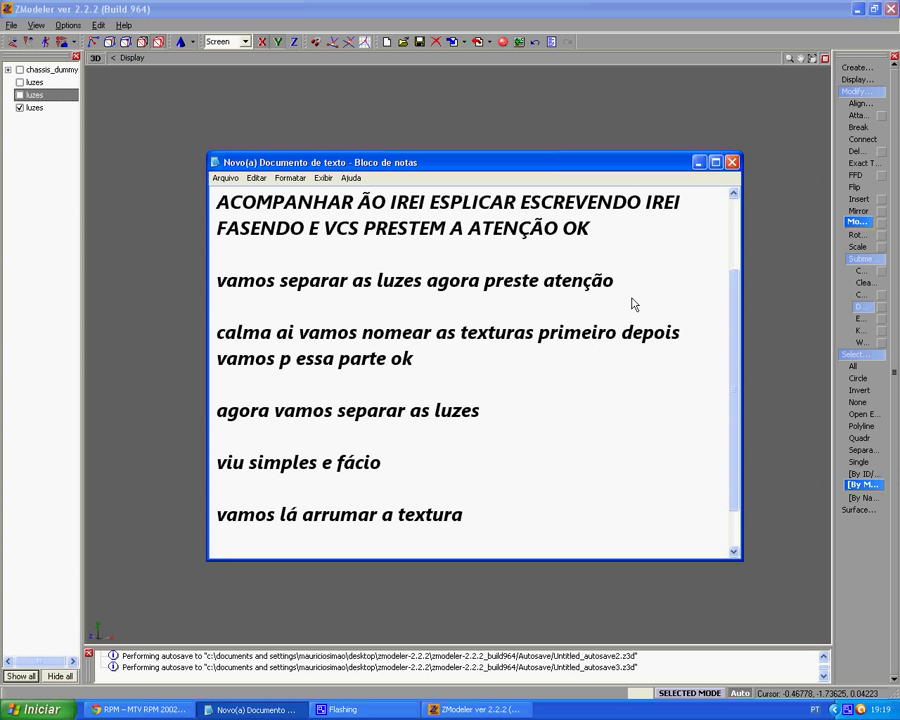
click(700, 163)
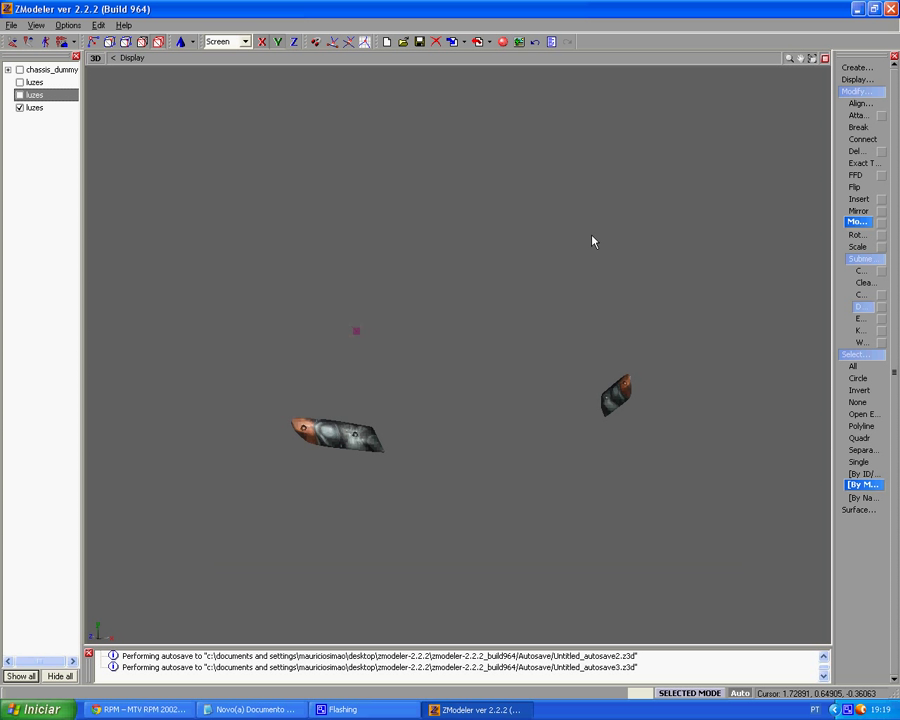
Remove the trailing remark from the misc (interior2) material's name so that it reads only "misc (interior2)"
click(503, 42)
scroll(754, 160, down, 3)
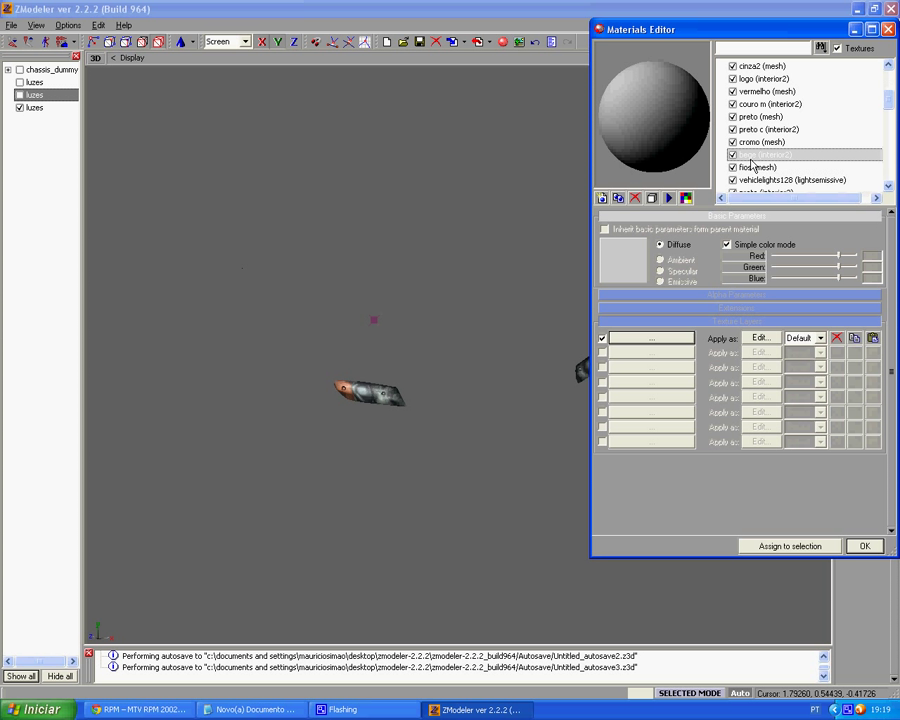
scroll(752, 158, down, 3)
click(815, 105)
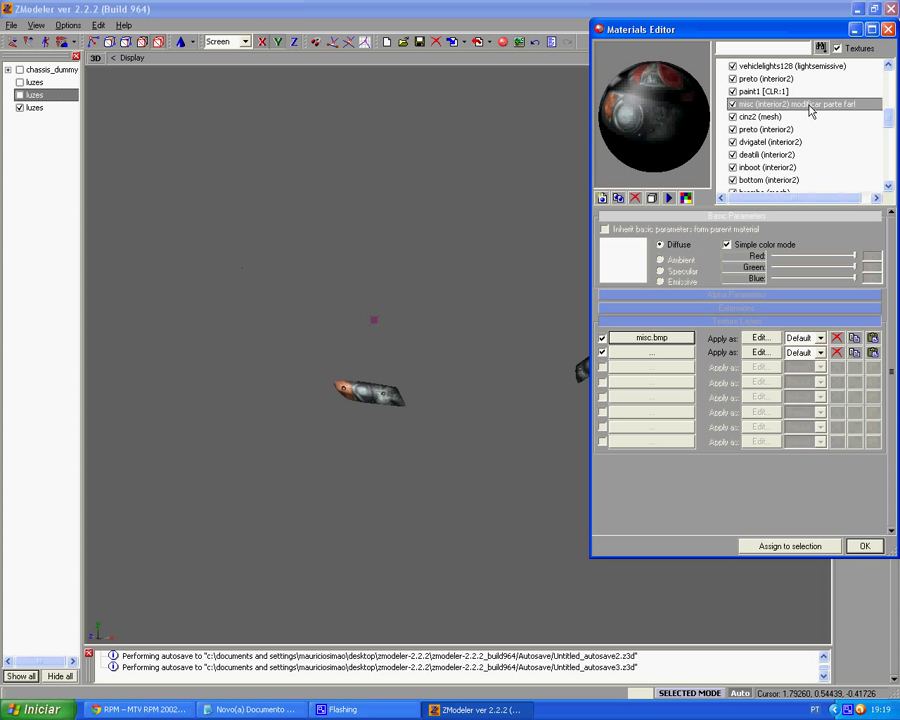
drag(796, 106, 875, 109)
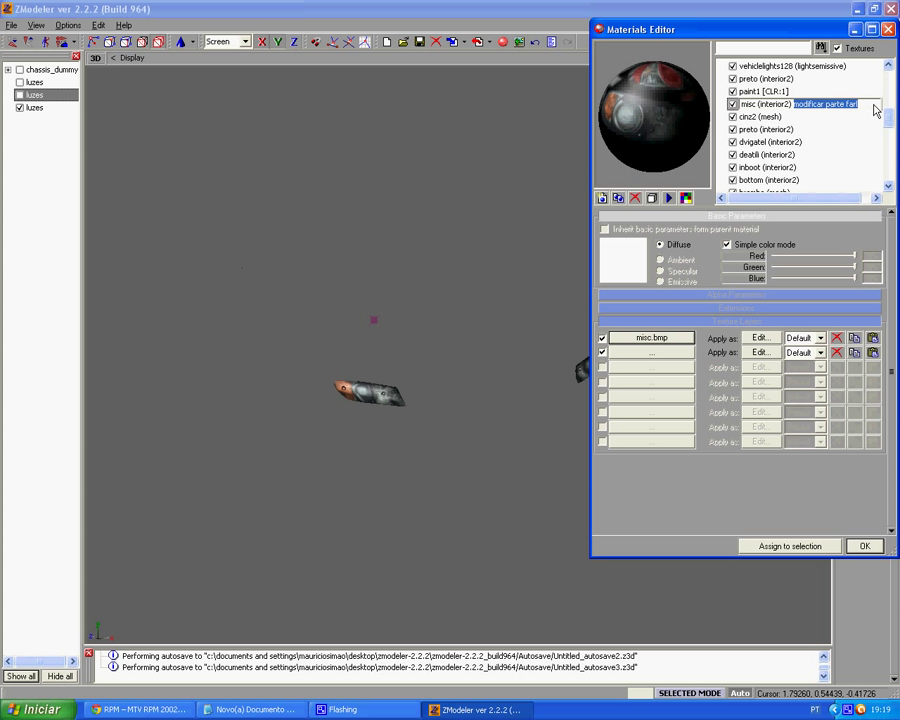
key(Delete)
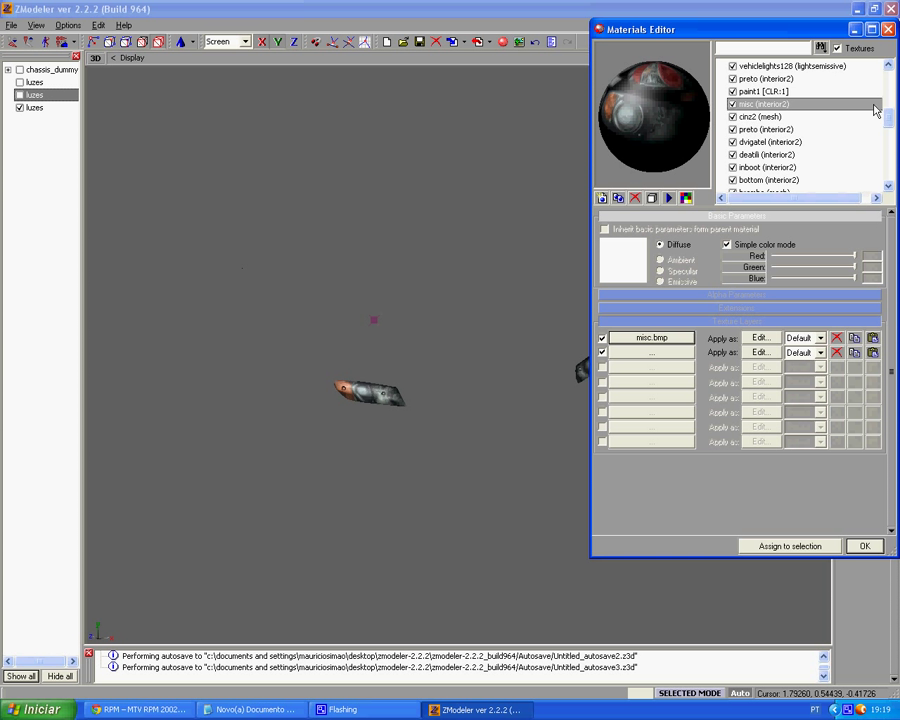
Create a new material named "misc (lightsemissive)", reusing the suffix of the vehiclelights128 material
click(746, 105)
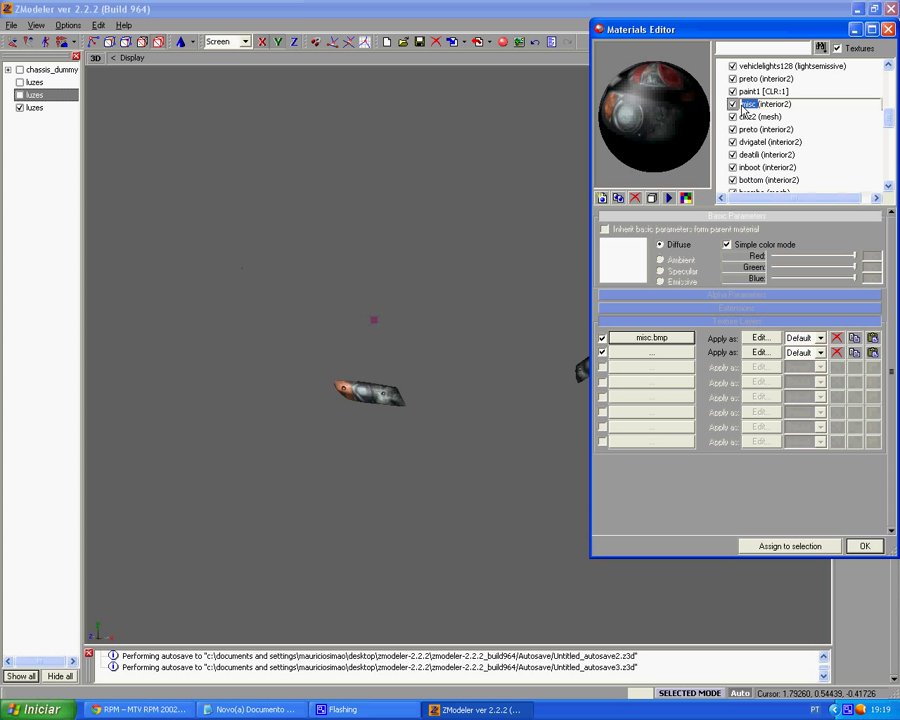
click(603, 199)
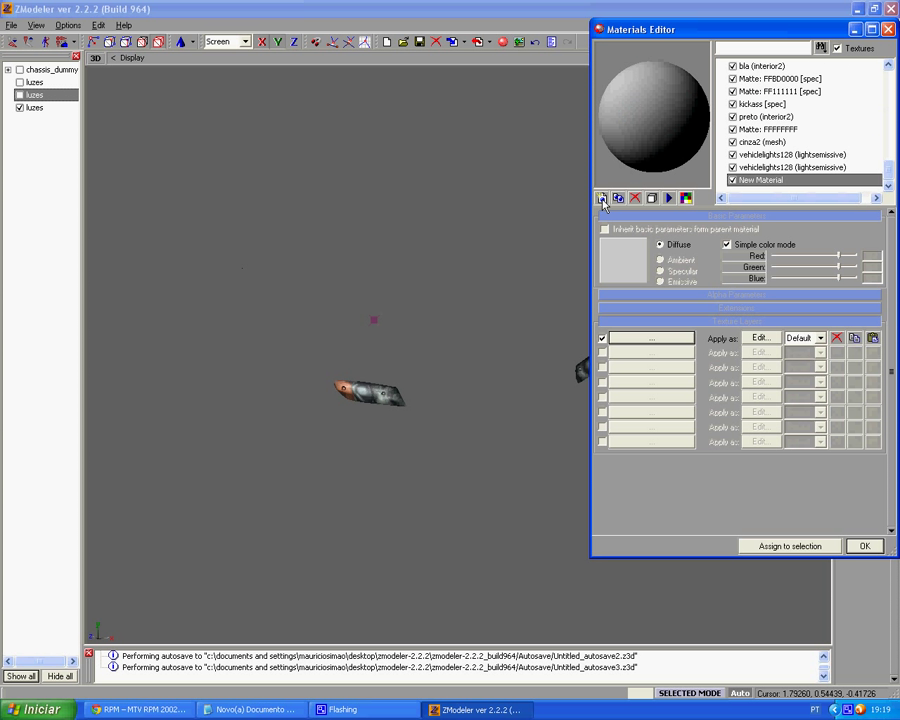
click(752, 181)
text(misc)
key(Return)
click(812, 168)
double_click(812, 168)
key(ctrl+c)
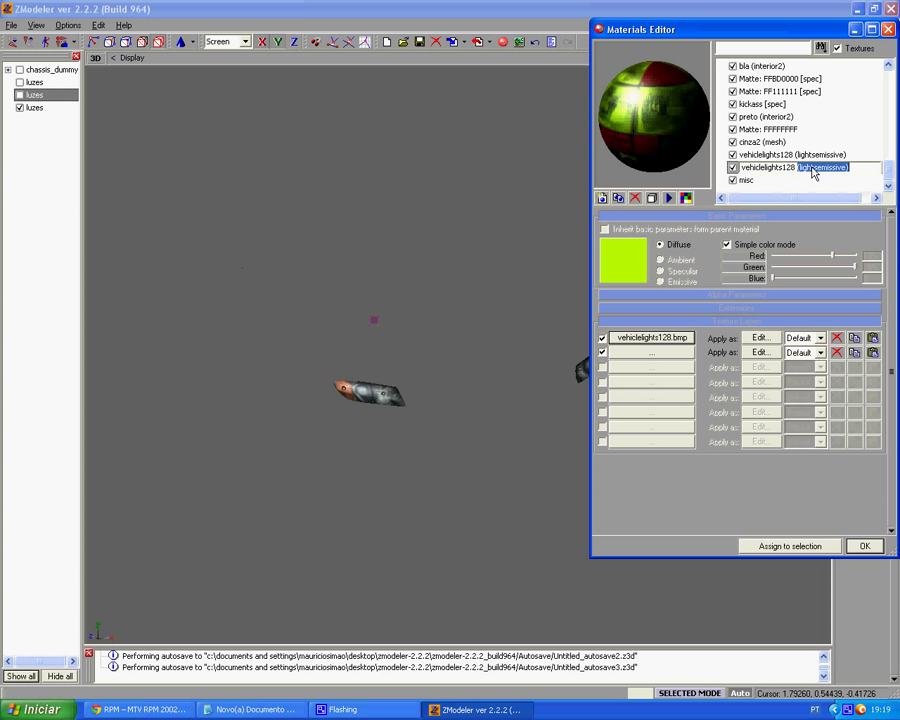
click(799, 181)
click(799, 181)
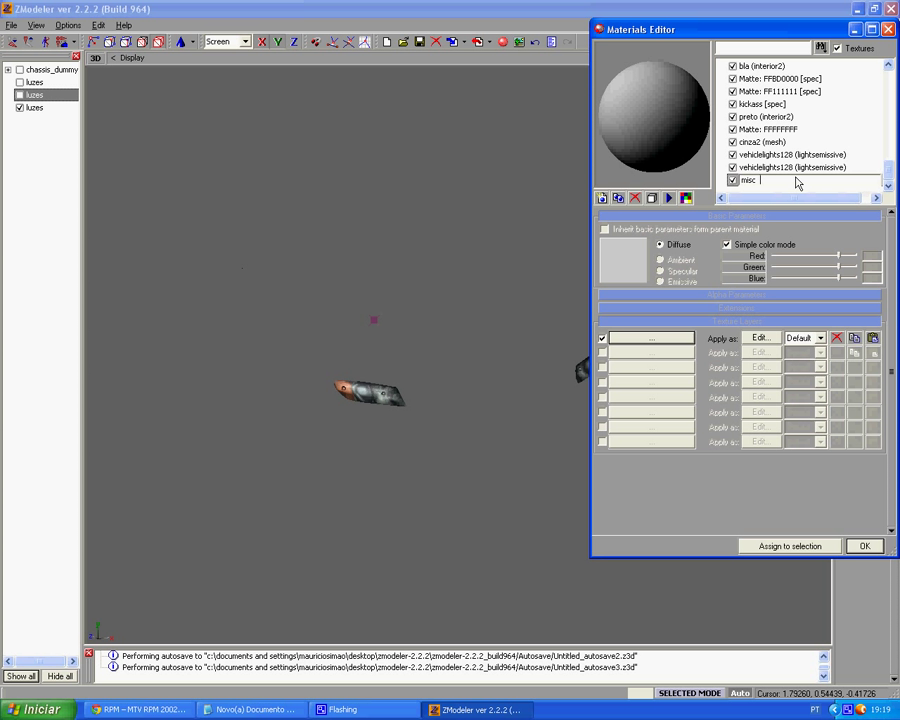
key(ctrl+v)
key(Return)
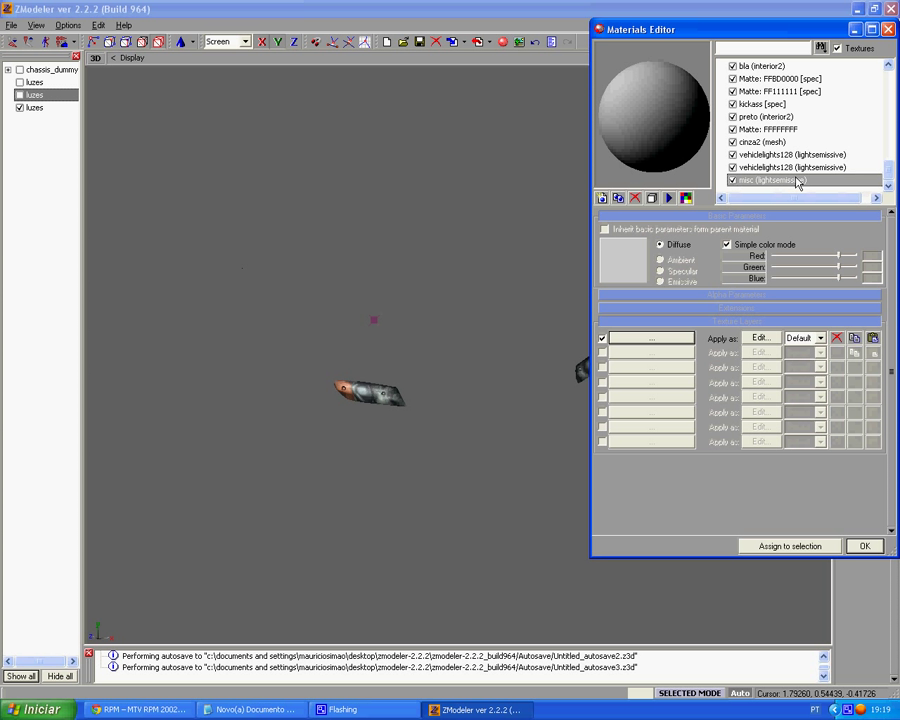
Assign misc.bmp to the first texture layer of misc (lightsemissive), untick that material in the list and close the Materials Editor
click(630, 340)
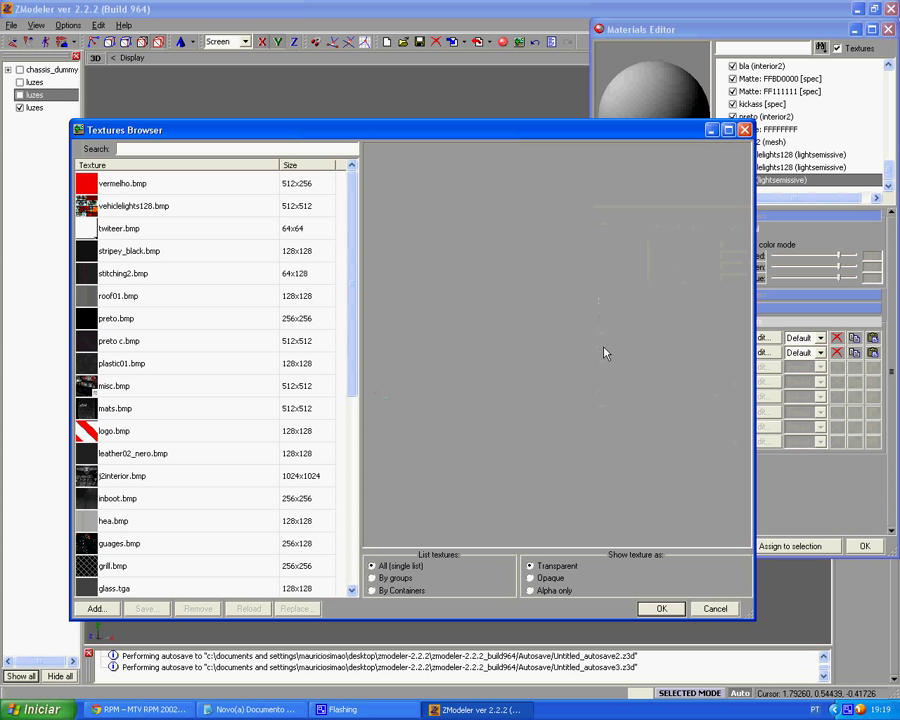
scroll(214, 524, down, 5)
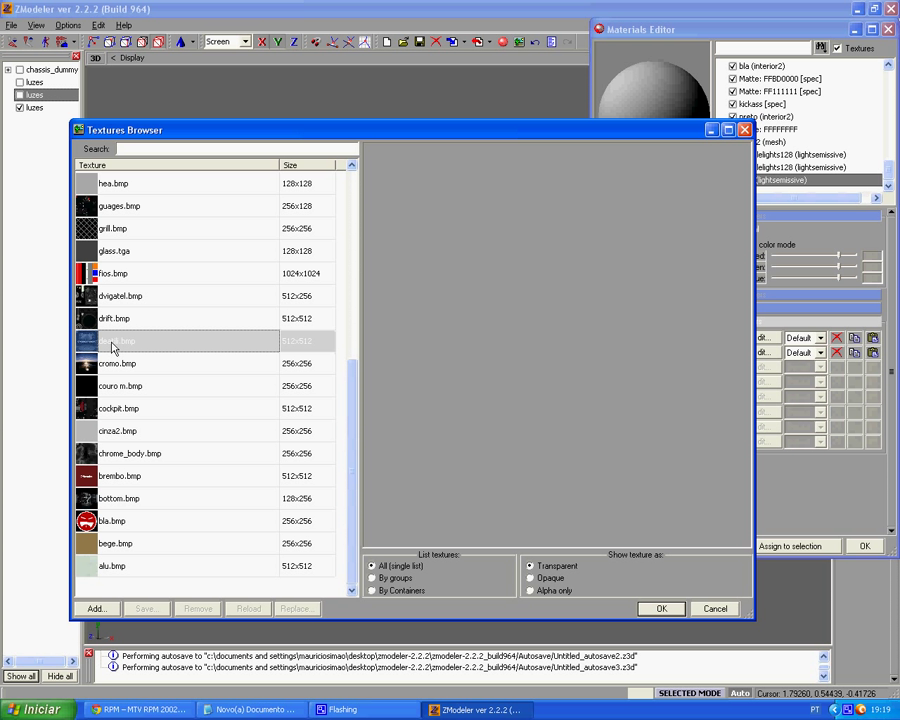
scroll(112, 355, up, 1)
scroll(113, 348, up, 1)
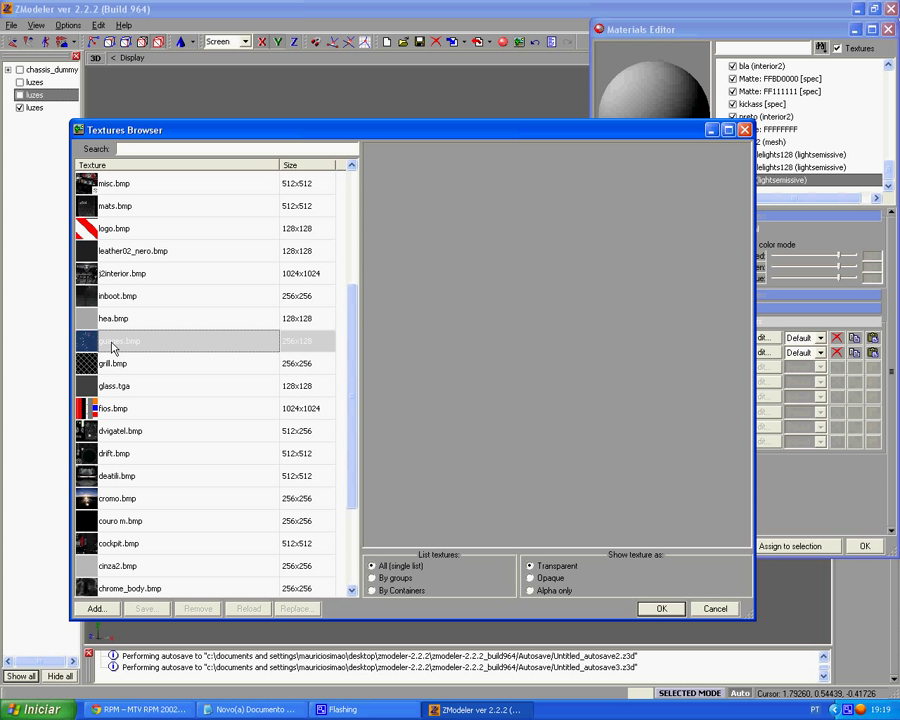
scroll(113, 347, up, 1)
click(118, 252)
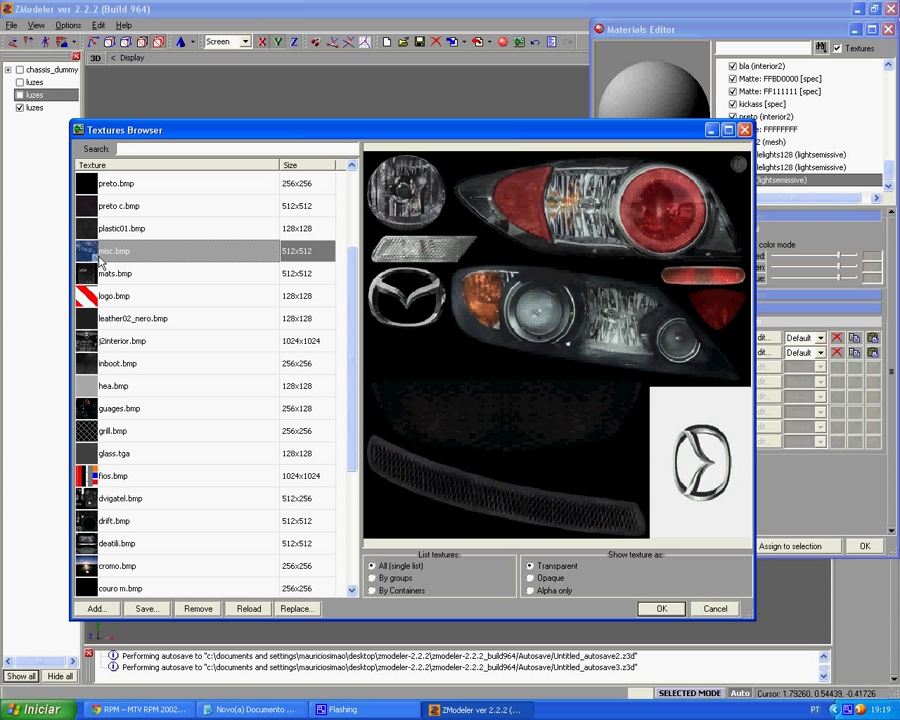
click(661, 608)
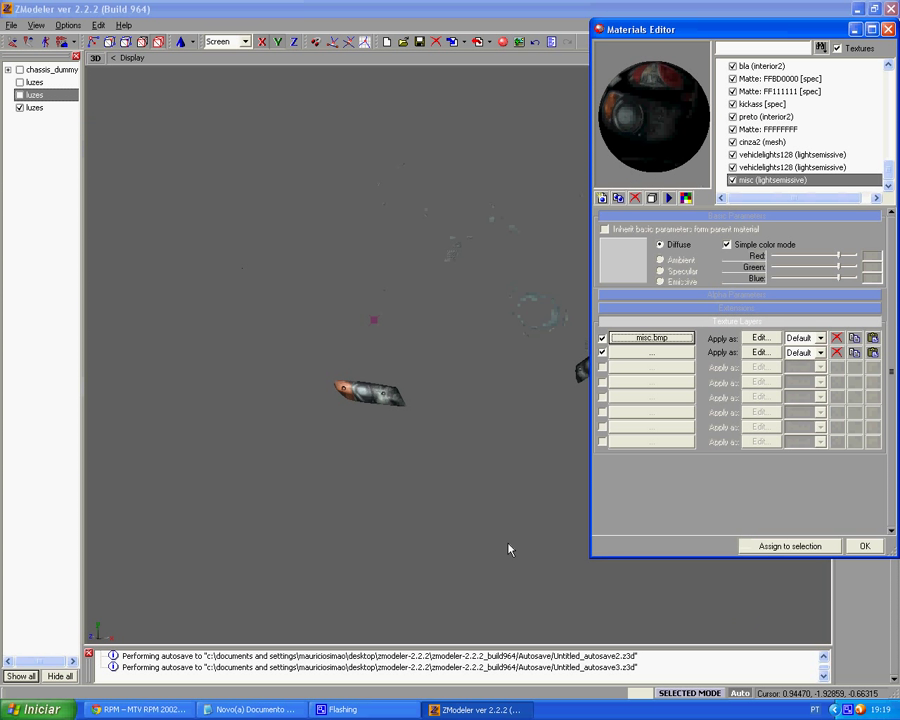
click(732, 181)
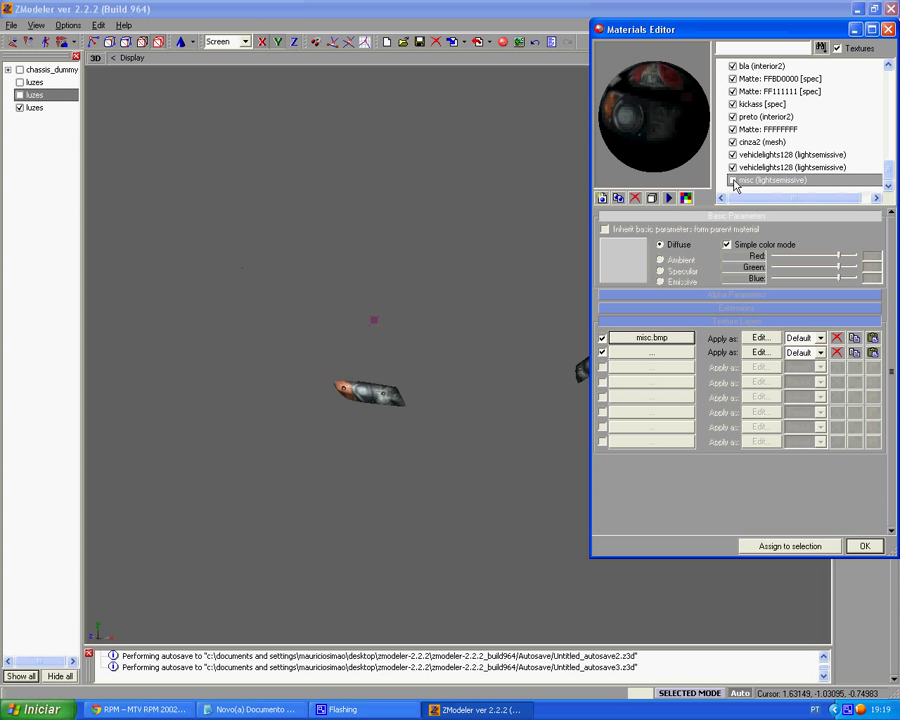
click(865, 546)
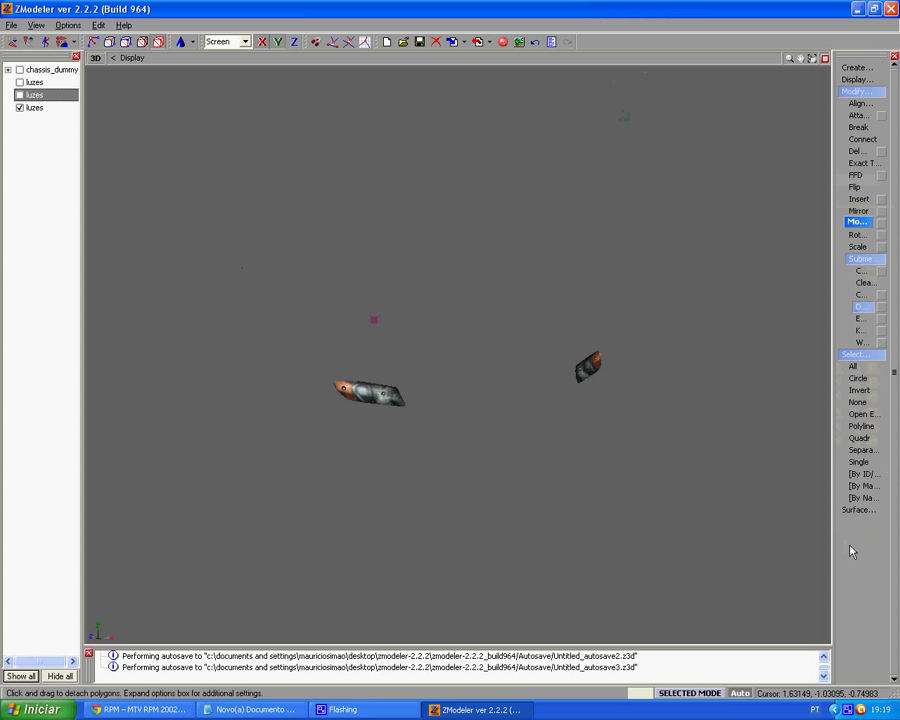
Make the last luzes object current and show its lamps as wireframe in an angled User view
click(28, 114)
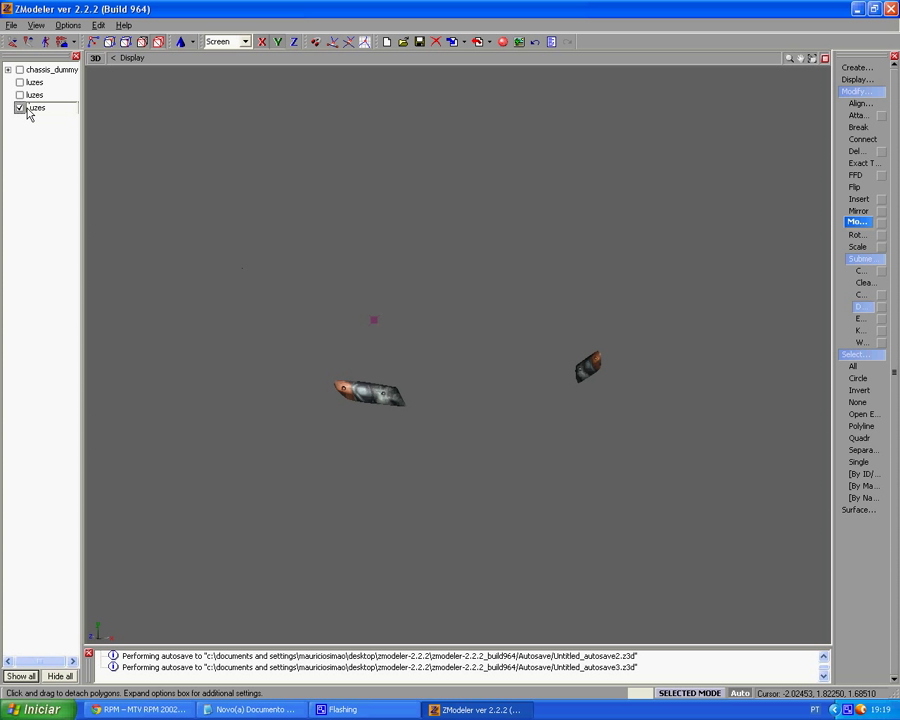
click(95, 58)
click(118, 172)
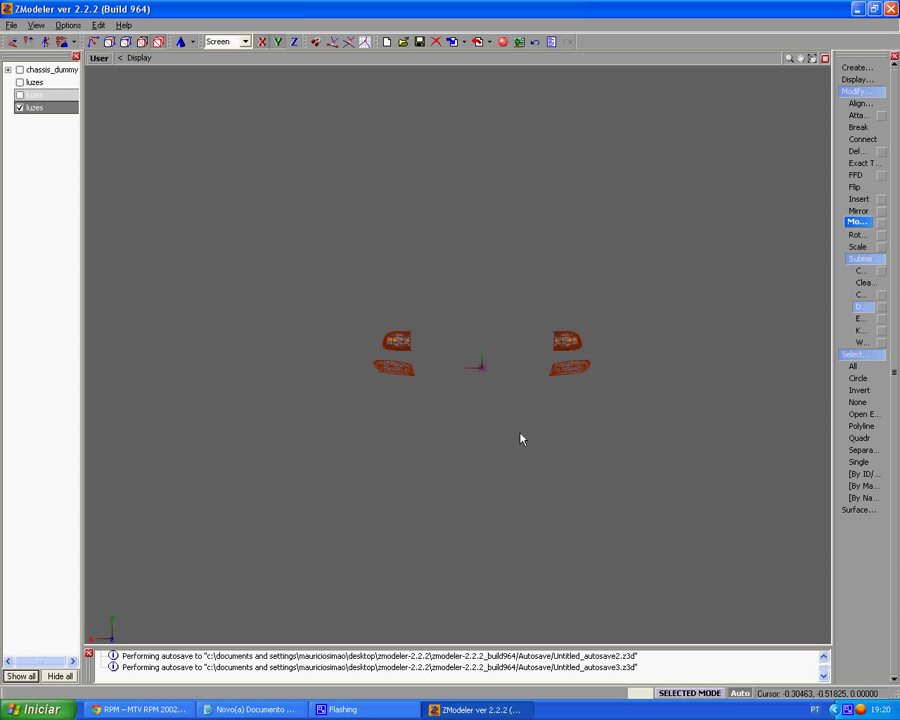
click(858, 306)
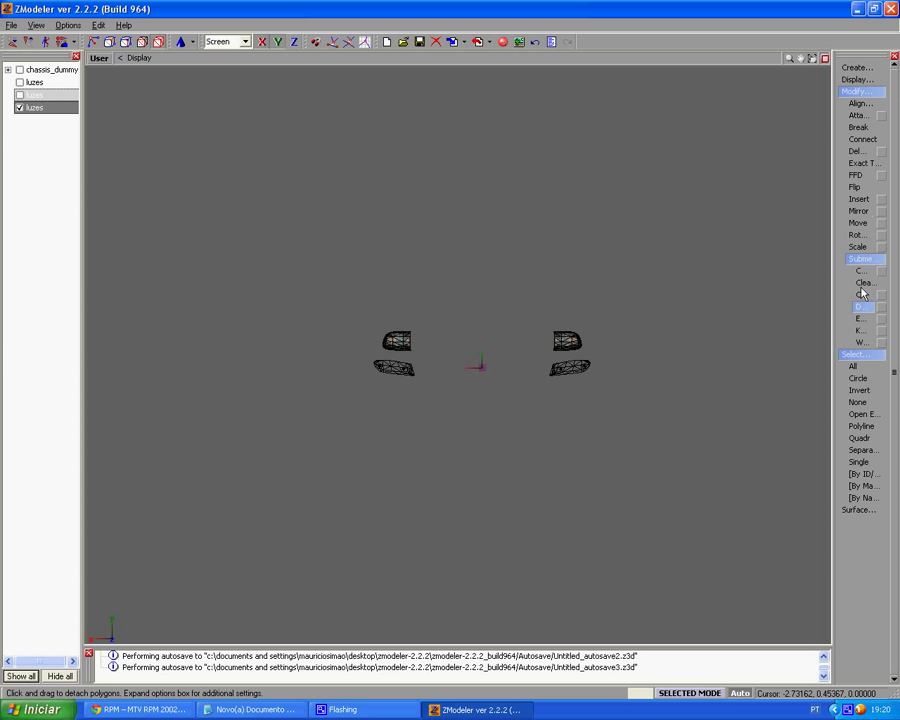
click(858, 260)
click(854, 91)
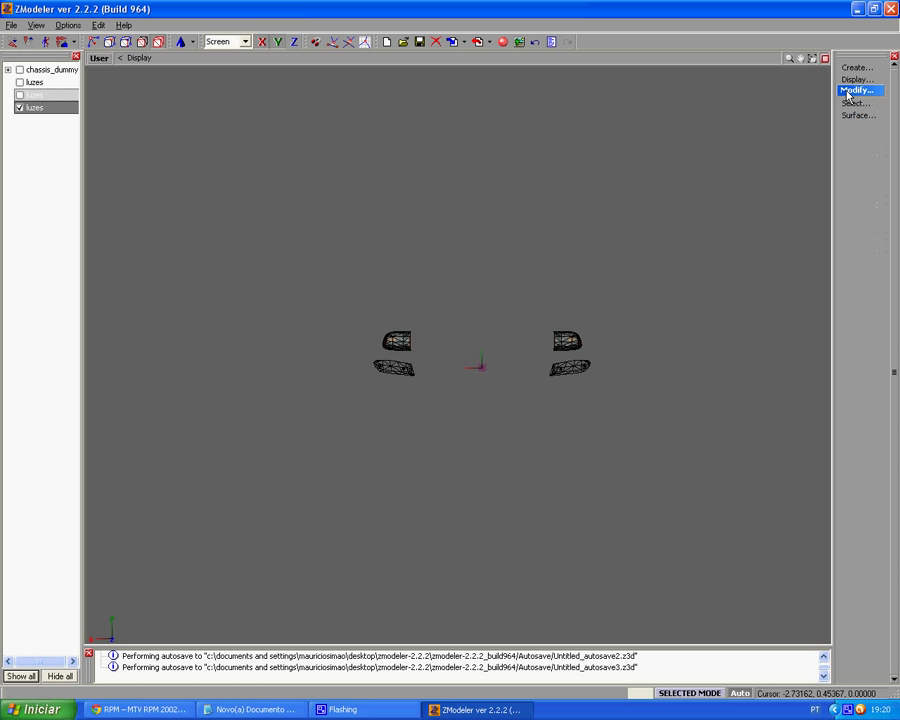
click(564, 331)
middle_drag(564, 331, 465, 339)
click(466, 345)
Add "aperte o botão direito do mouse em sima da peça e modifique igual a minha" to the Notepad note and minimise it
click(252, 709)
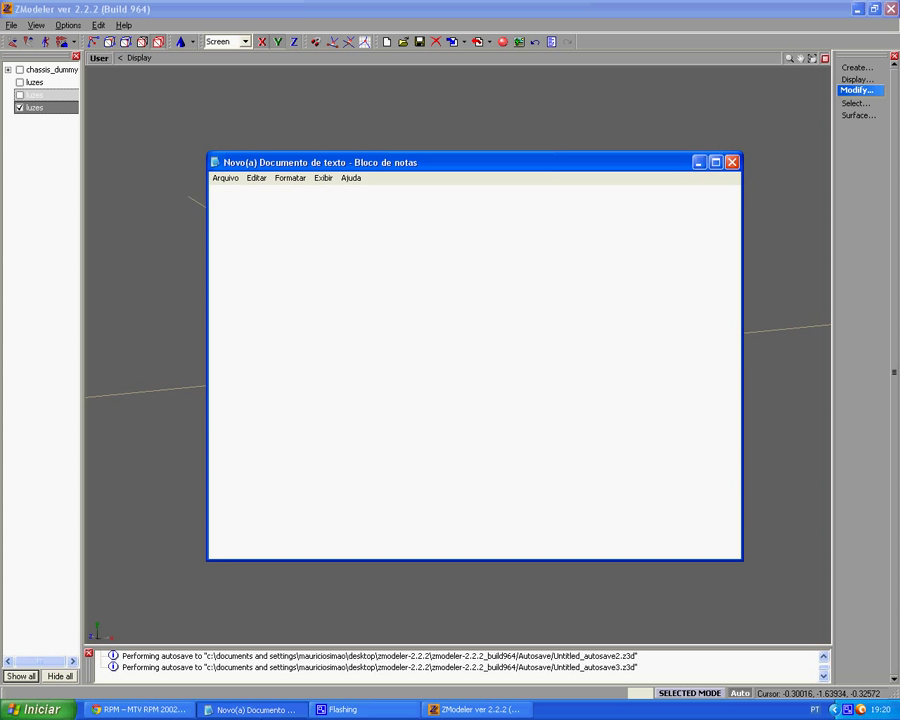
text(com)
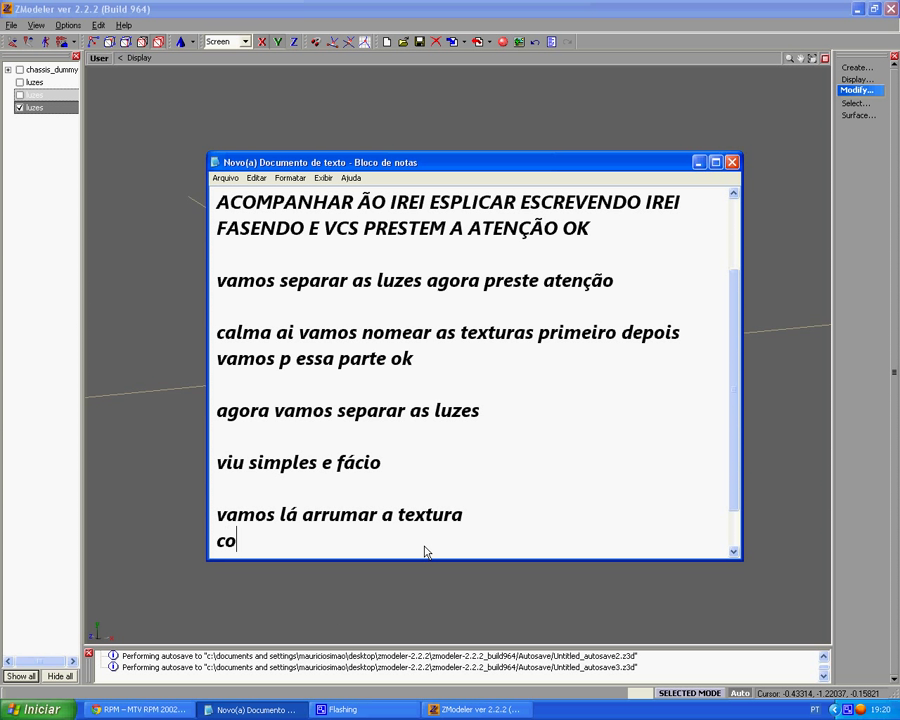
key(BackSpace)
key(BackSpace)
key(BackSpace)
text(aperte)
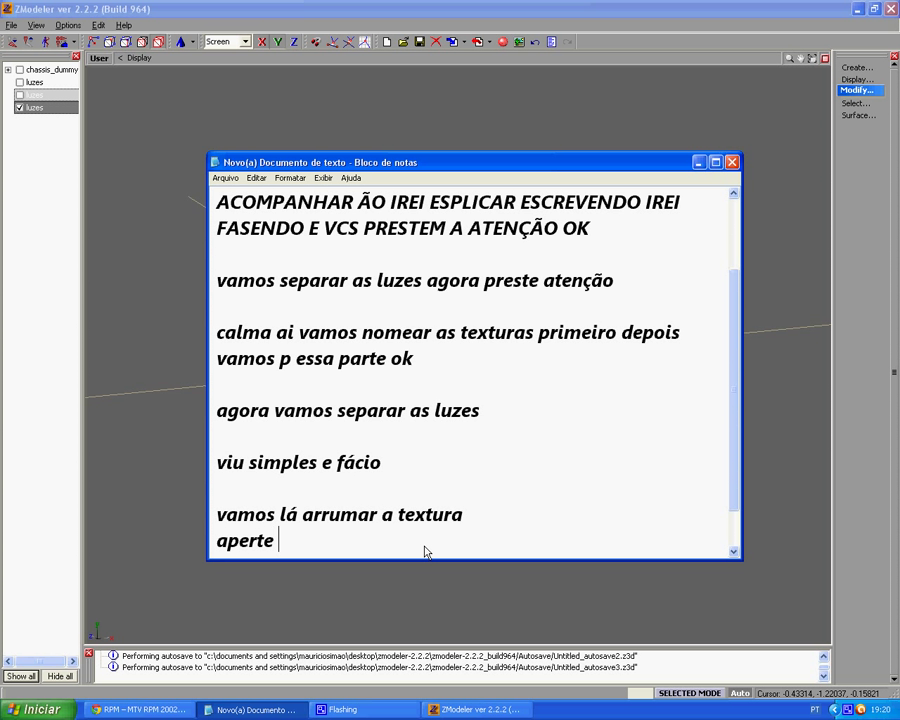
text( o botão )
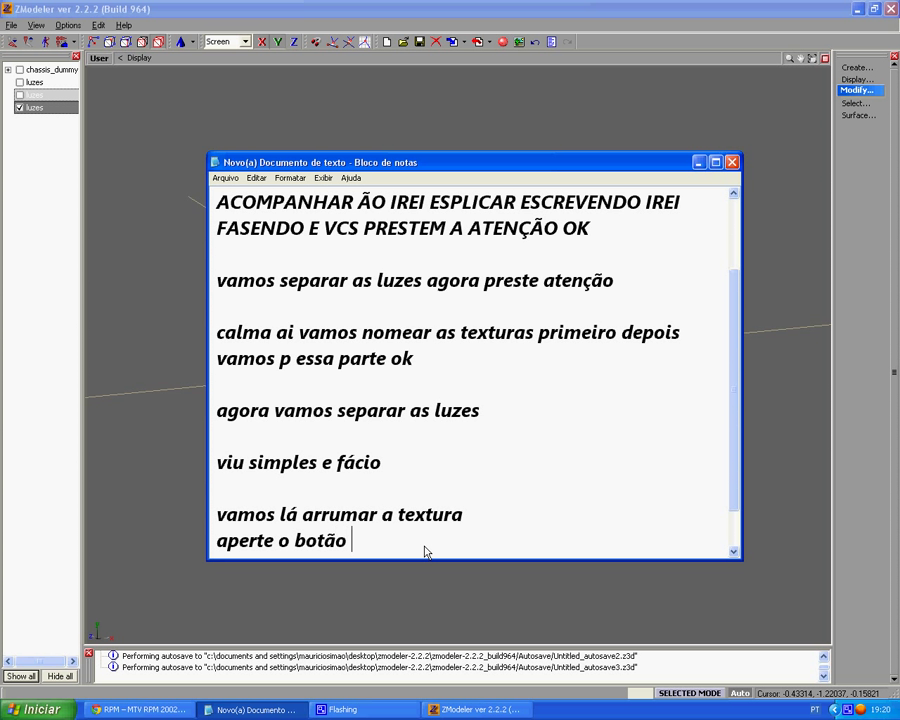
text(direito do mouse em sima da peça e mo)
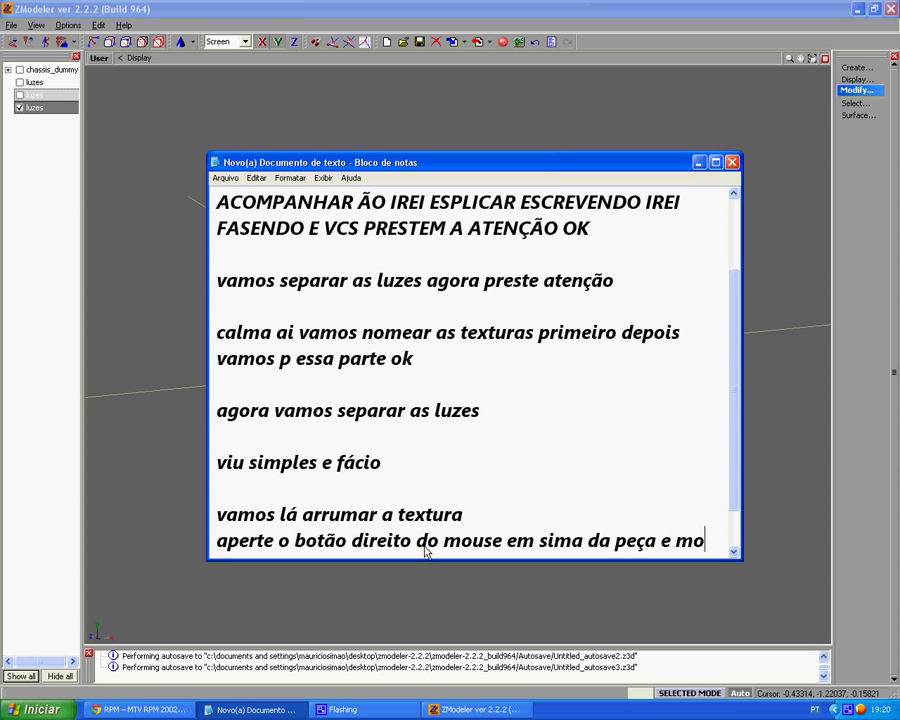
text(difique)
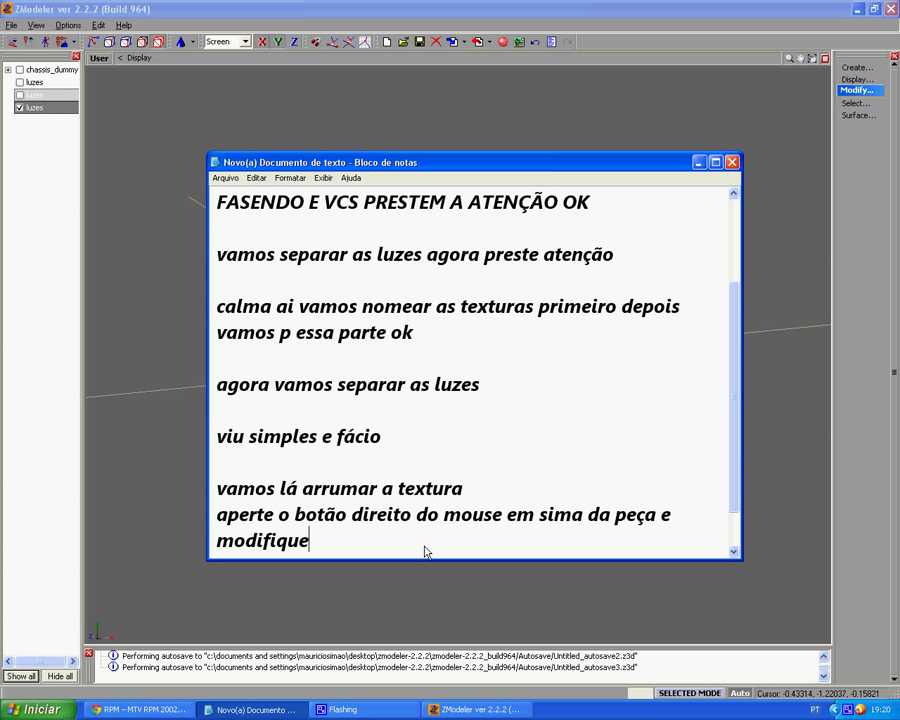
text( igual a mi)
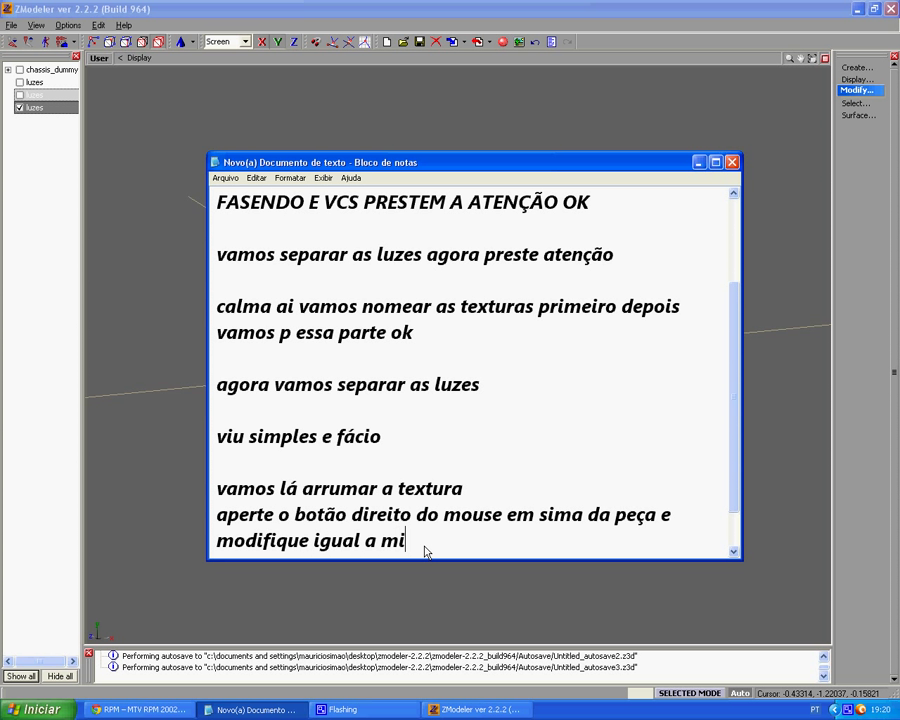
text(nha)
key(Return)
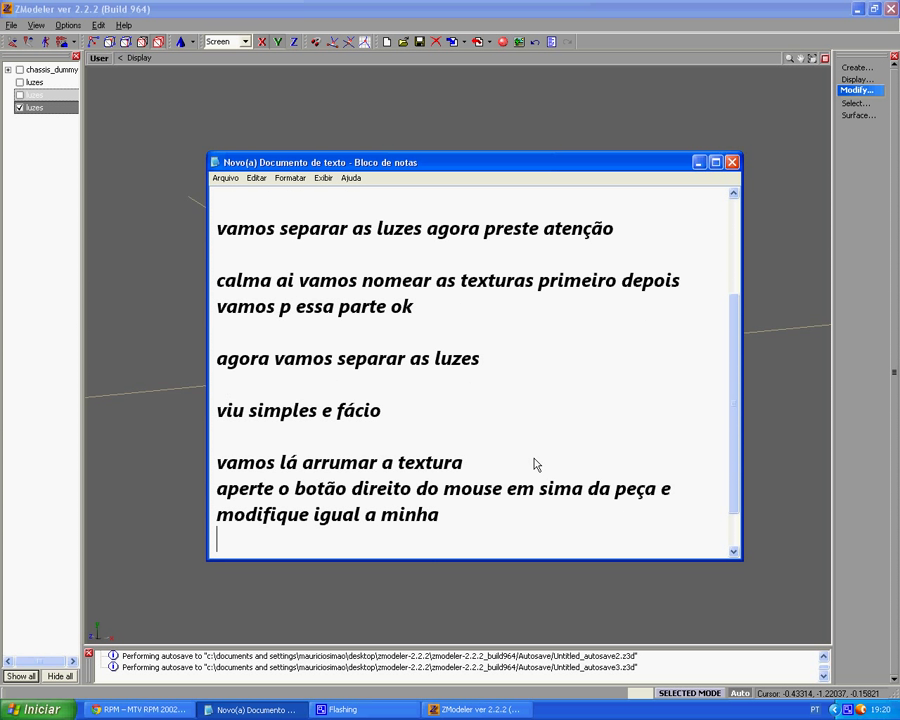
click(699, 162)
Set the polygon material of the visible luzes object to misc (lightsemissive) in its properties and apply the change
click(464, 450)
right_click(465, 442)
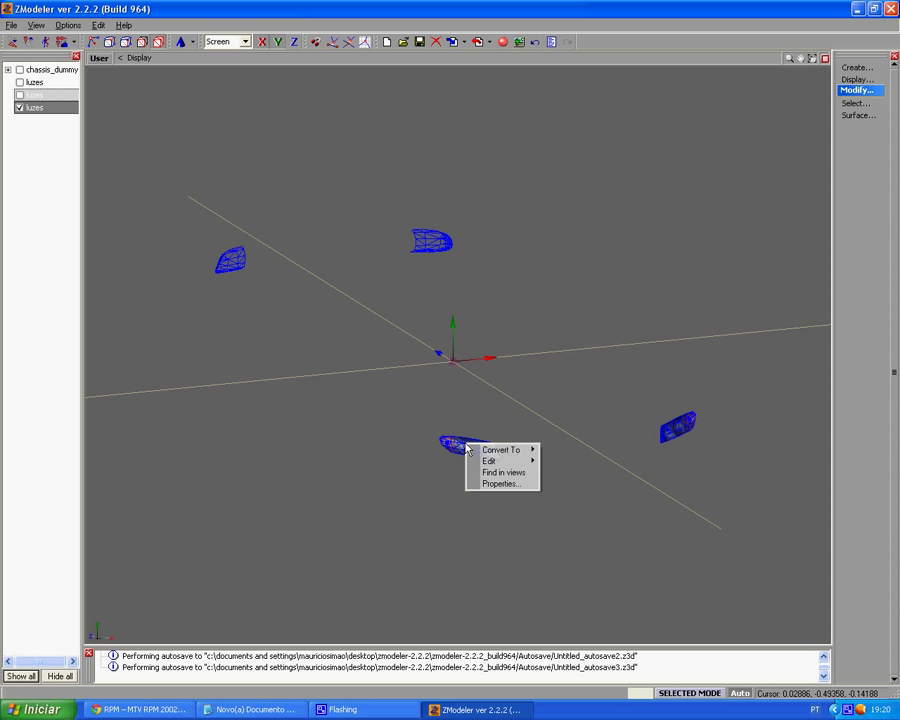
click(509, 485)
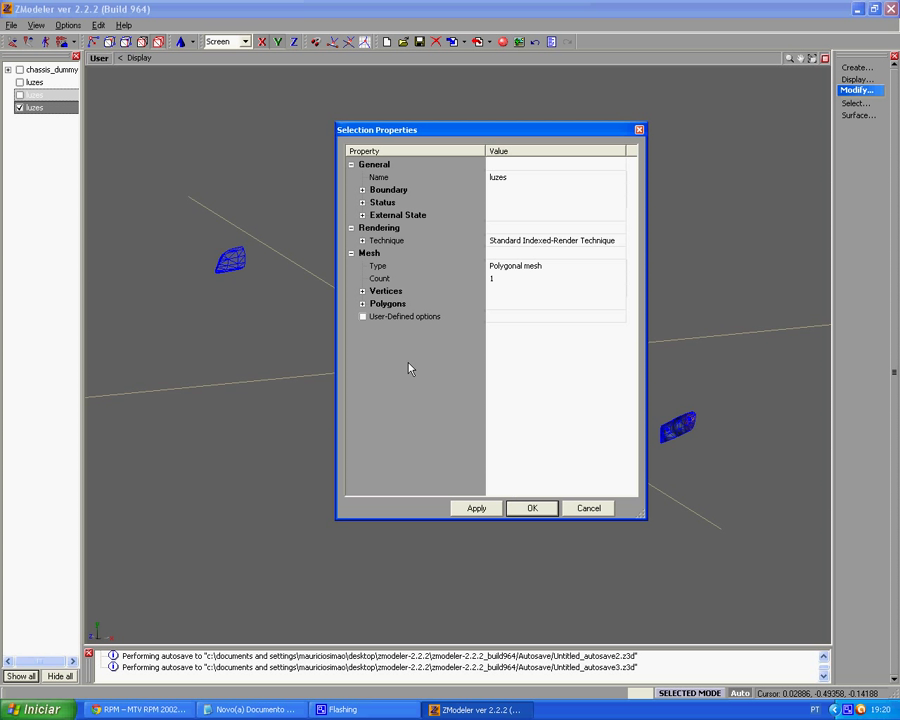
click(364, 304)
click(364, 304)
click(466, 355)
click(512, 344)
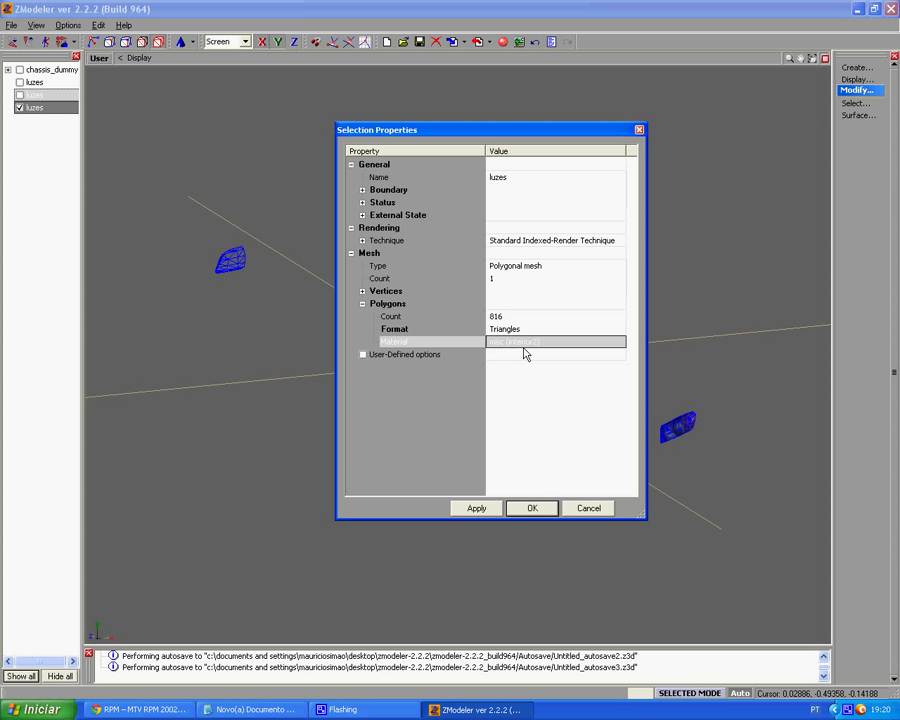
click(531, 344)
scroll(530, 410, down, 5)
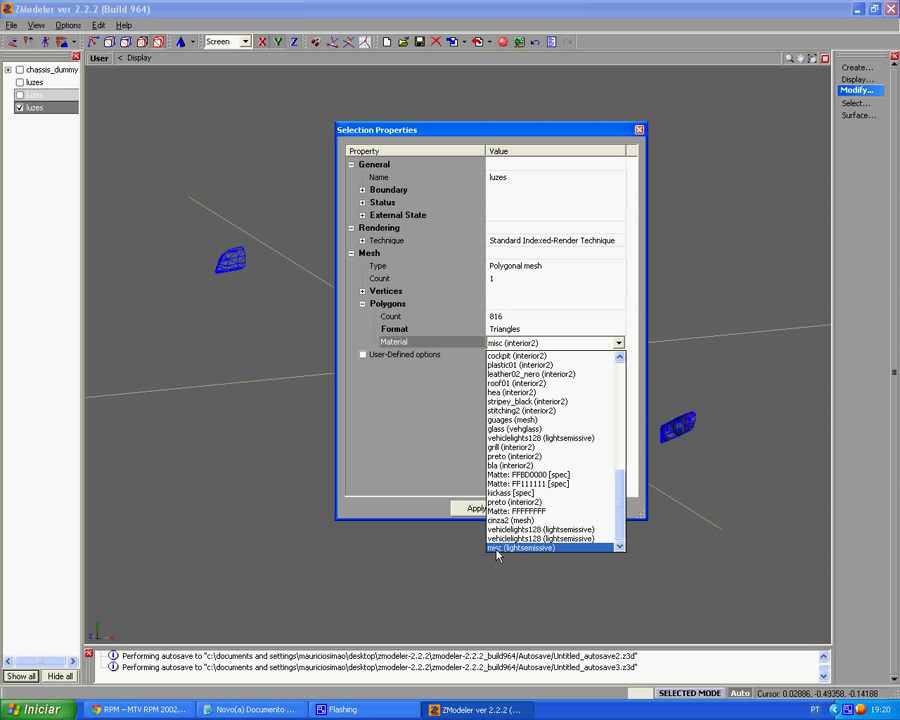
click(520, 548)
click(492, 510)
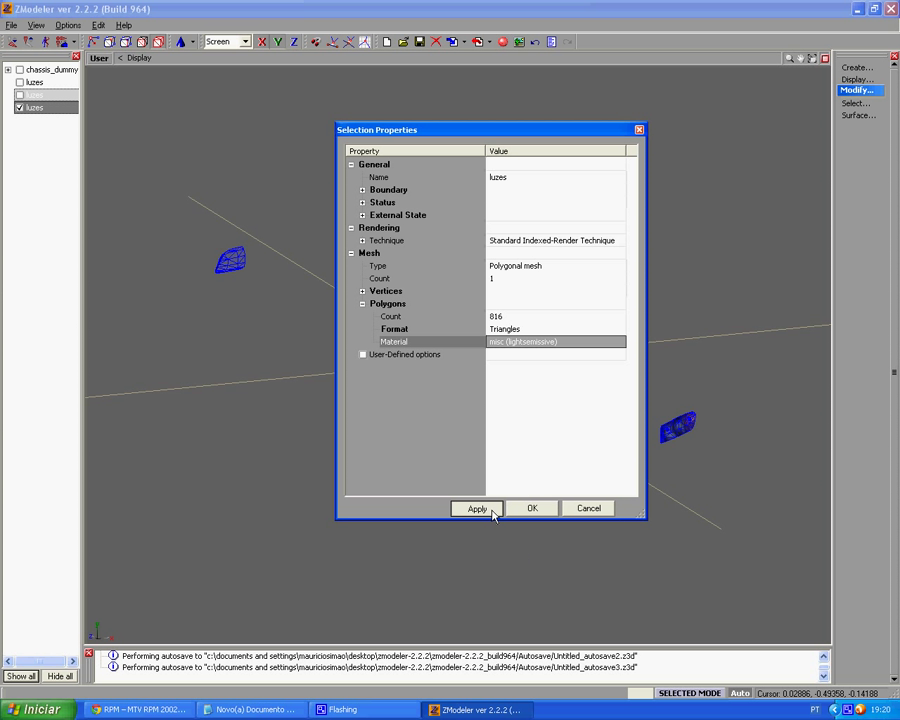
click(527, 510)
View the lamps in the 3D view, tick misc (lightsemissive) in the Materials Editor list and close the editor
click(100, 58)
click(113, 72)
scroll(355, 248, up, 5)
middle_drag(320, 405, 390, 412)
scroll(393, 412, down, 3)
middle_drag(558, 406, 360, 400)
click(502, 41)
drag(887, 84, 885, 177)
click(740, 182)
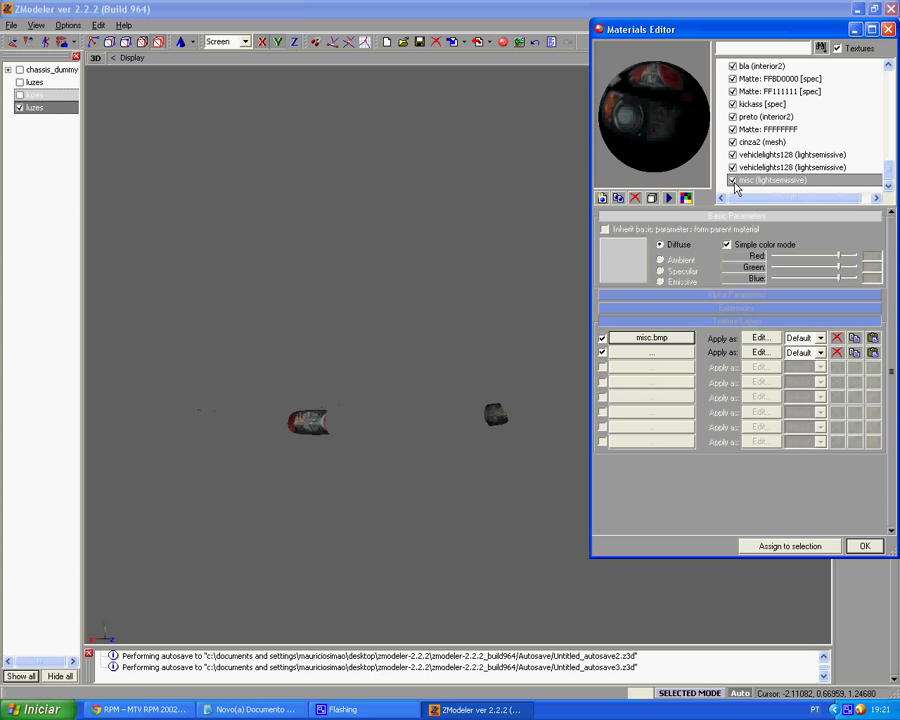
click(889, 30)
In a straight-on User view, select one rear lamp's polygons with Quadr, detach them as a separate object and hide it
middle_drag(396, 375, 489, 384)
click(97, 60)
click(128, 172)
middle_drag(458, 346, 461, 363)
scroll(583, 491, up, 1)
middle_drag(583, 491, 461, 500)
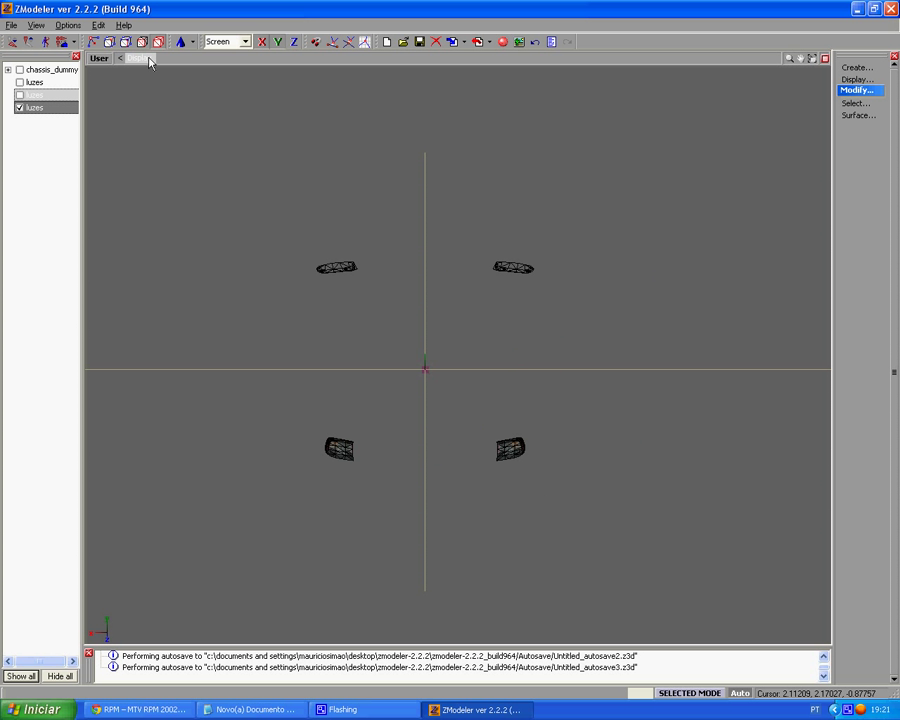
click(345, 446)
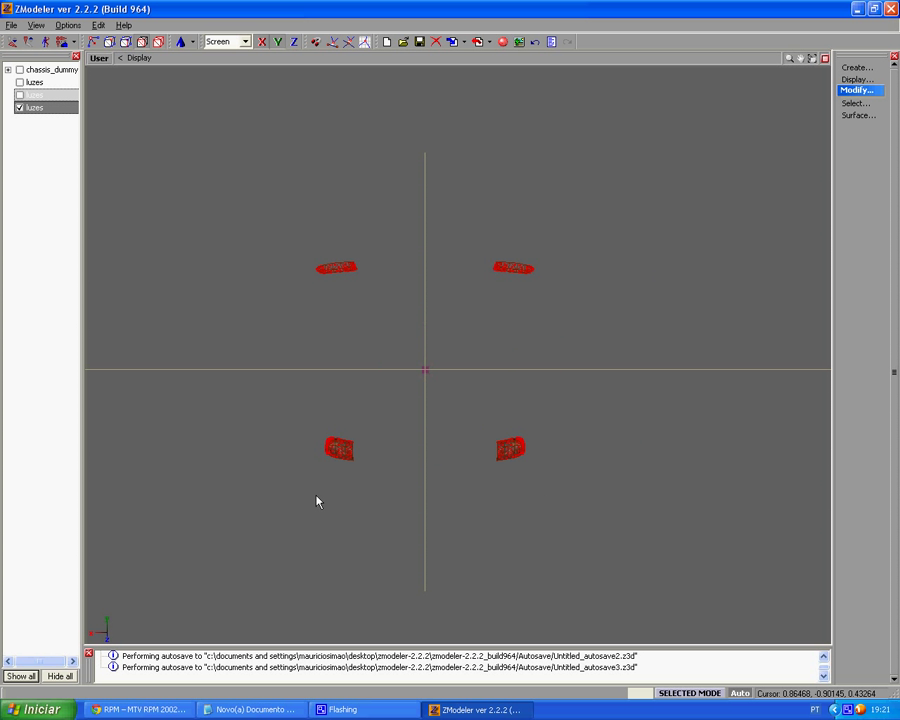
key(space)
drag(279, 498, 393, 402)
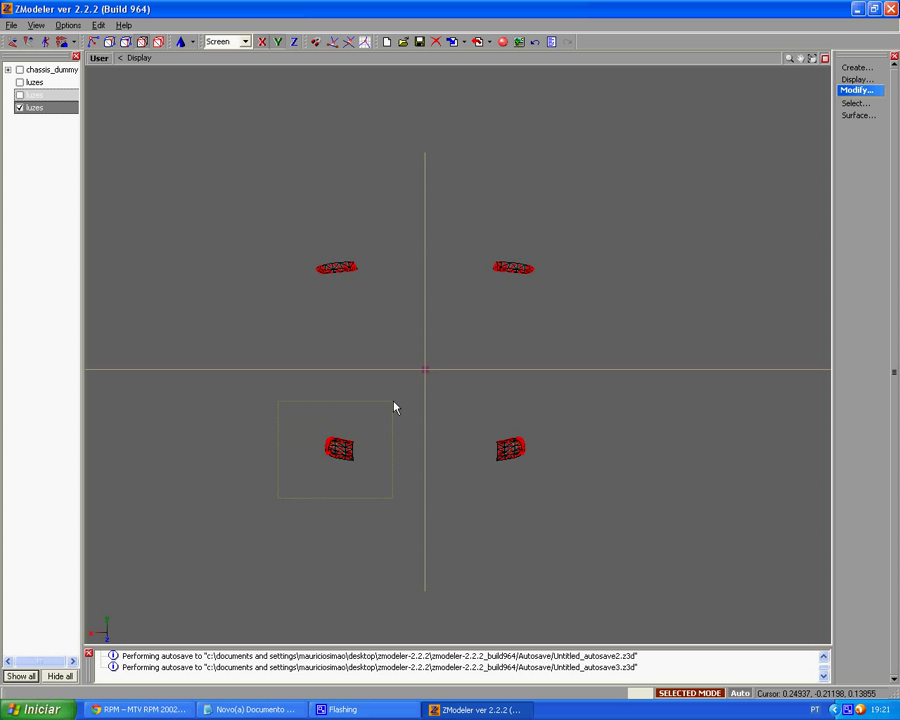
click(862, 91)
click(864, 259)
click(861, 306)
click(855, 354)
click(858, 461)
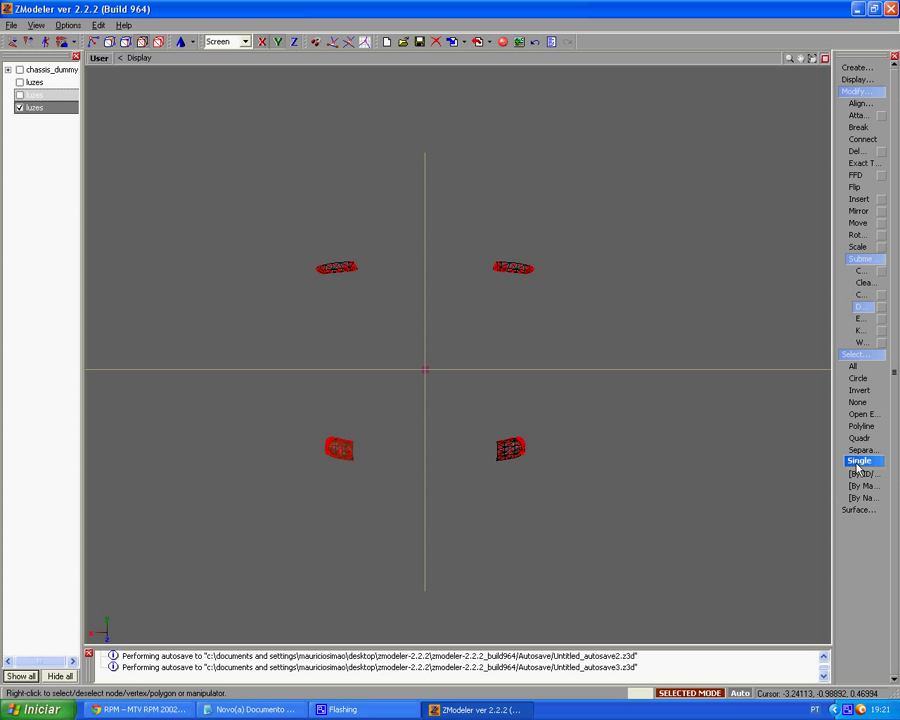
click(860, 438)
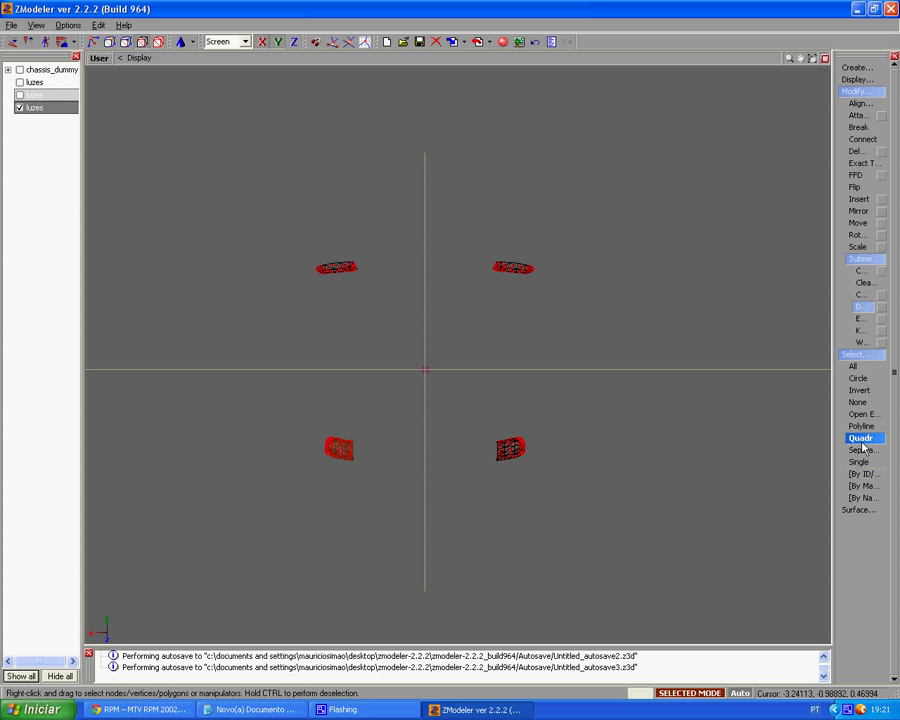
click(348, 457)
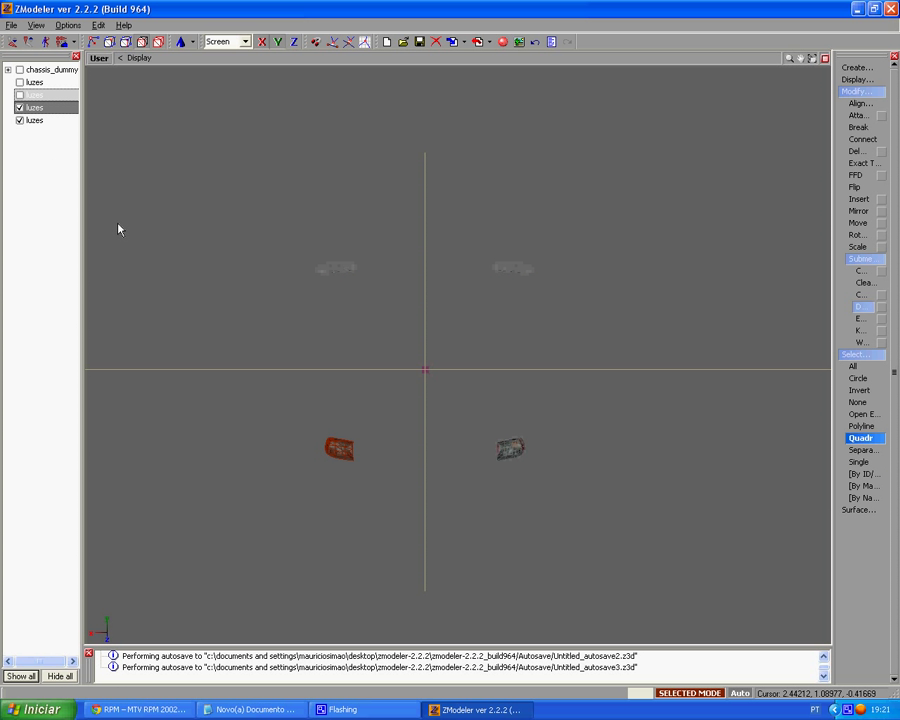
click(19, 120)
Select the polygons of the remaining rear lamp, detach them as a separate object and hide it
click(139, 44)
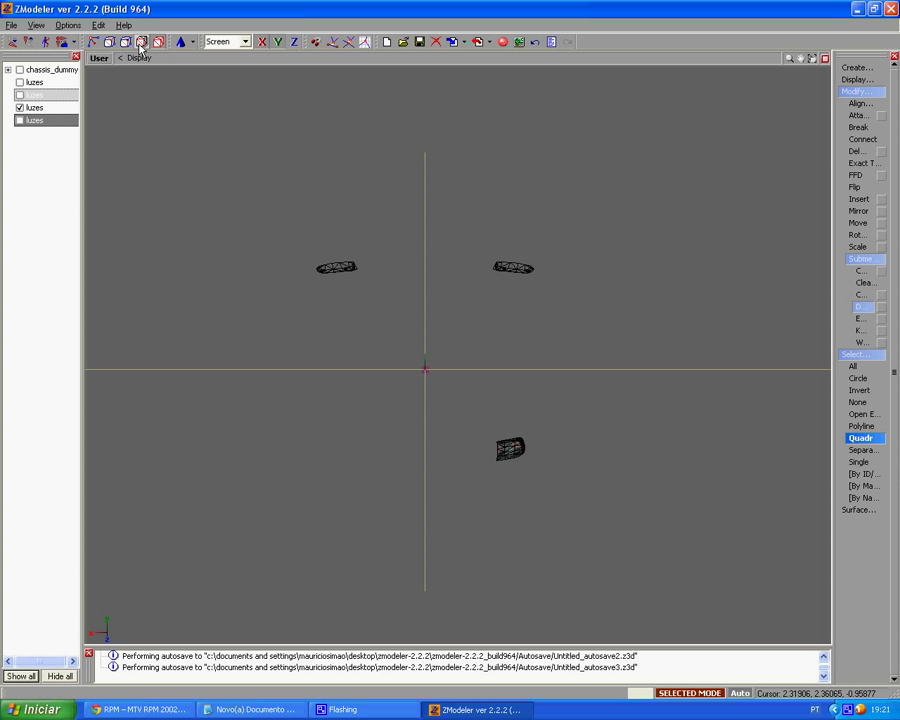
click(504, 450)
drag(462, 492, 534, 409)
click(516, 447)
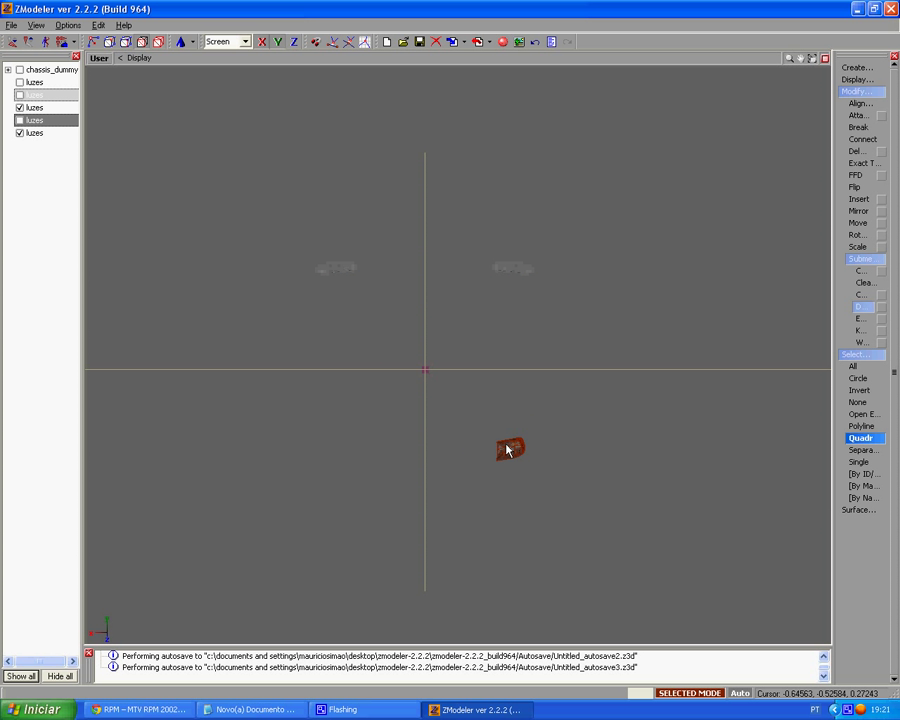
click(19, 133)
Display the polygons of one front headlight in a close-up view
click(160, 46)
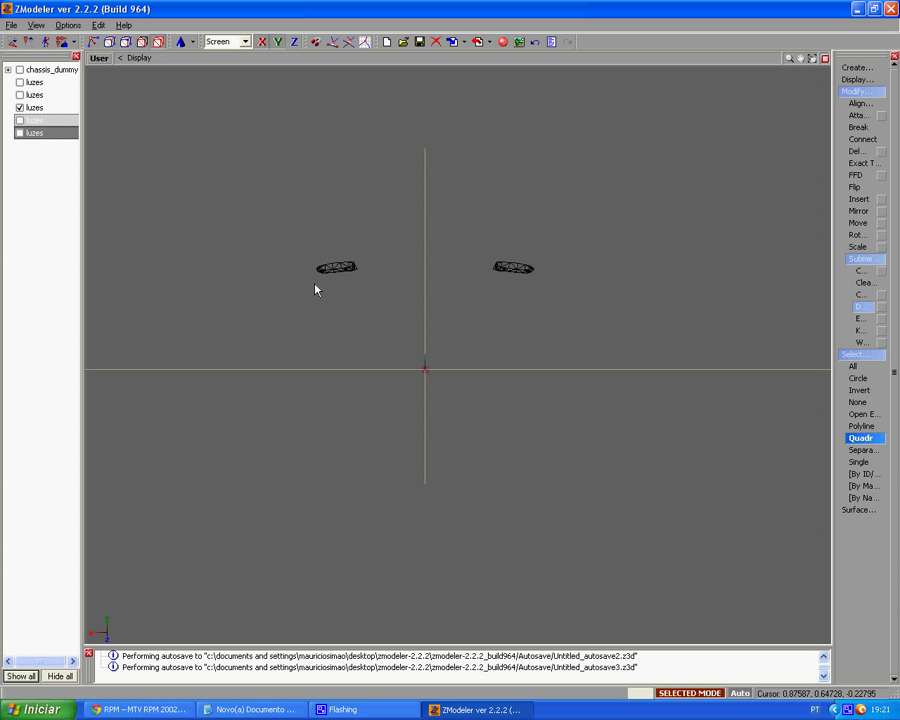
middle_drag(336, 275, 440, 299)
scroll(480, 322, up, 4)
middle_drag(514, 338, 484, 251)
scroll(506, 350, up, 3)
middle_drag(522, 462, 497, 321)
scroll(497, 321, up, 6)
click(458, 378)
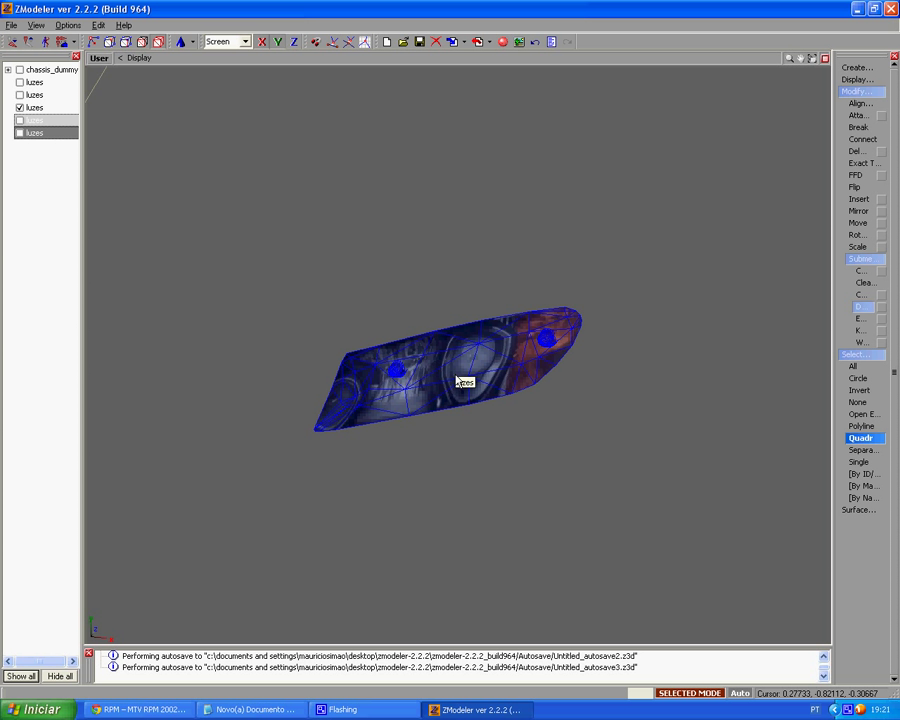
click(211, 134)
click(430, 378)
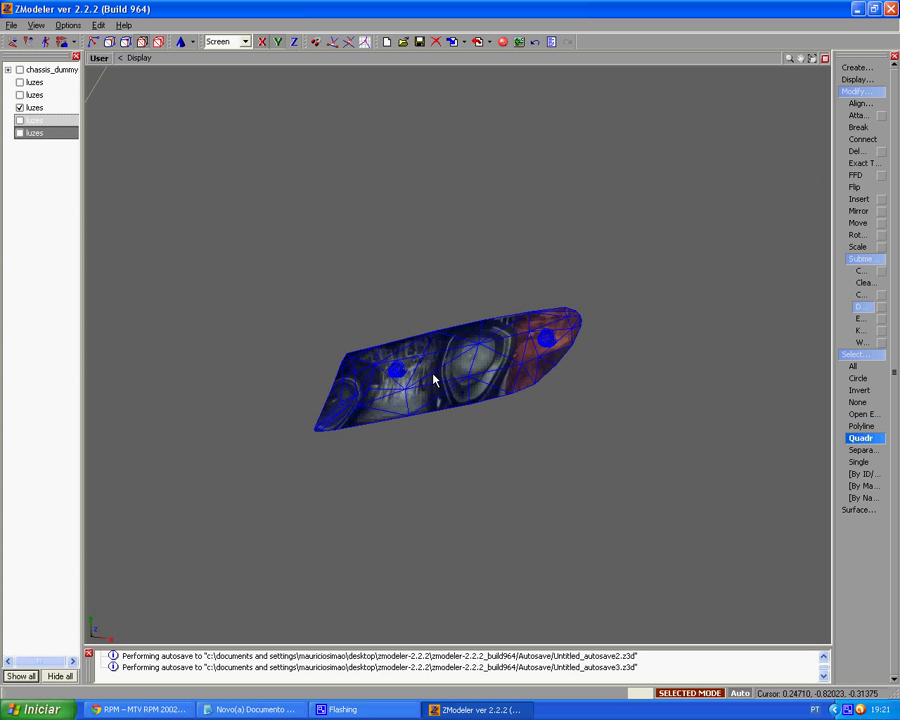
middle_drag(522, 504, 572, 496)
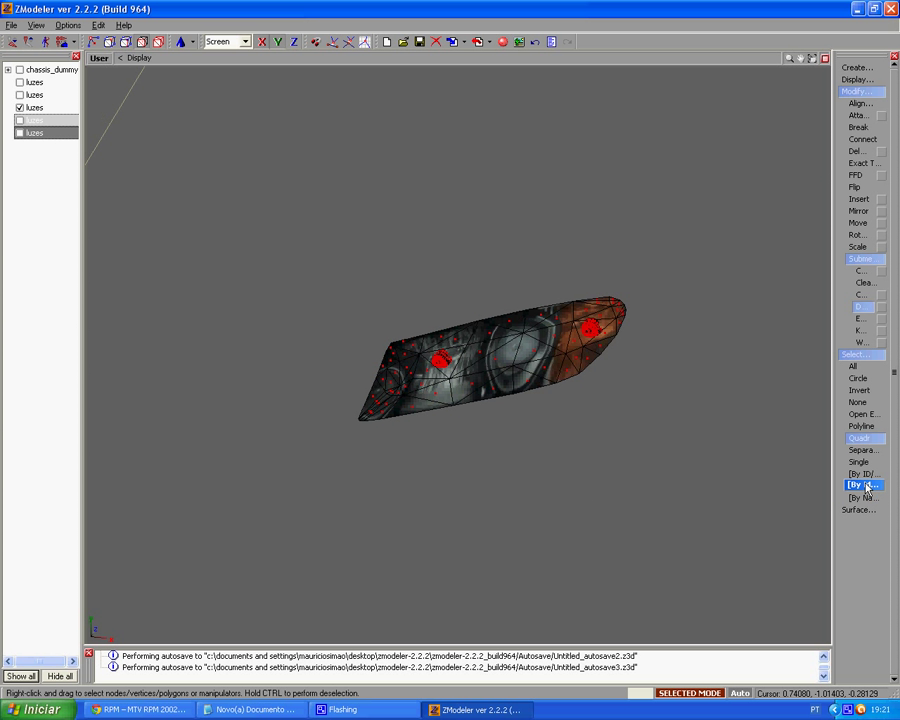
Try to select the headlight's orange indicator section with the Separated selection tool
click(862, 450)
scroll(505, 344, up, 2)
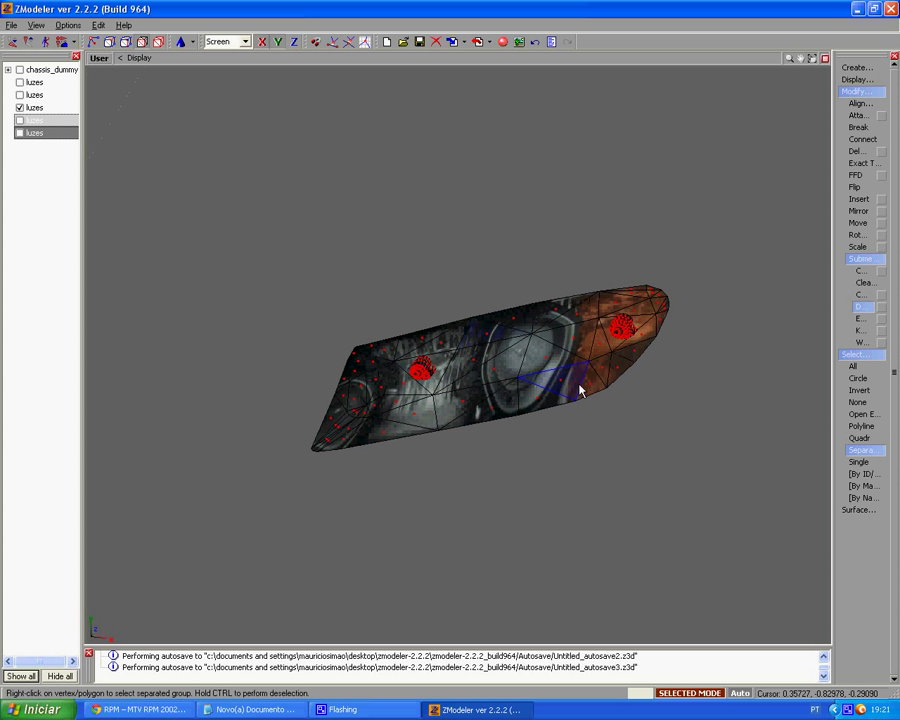
scroll(619, 376, up, 2)
right_click(615, 356)
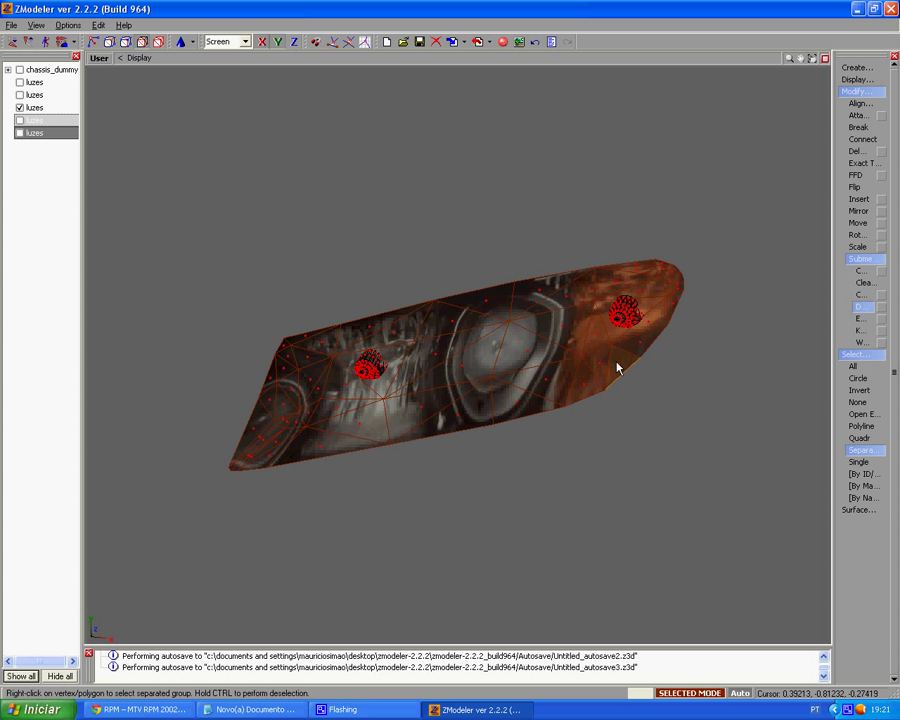
Select the headlight's clear section with Quadr, detach it from the orange indicator and hide the new object
click(860, 438)
scroll(540, 370, up, 2)
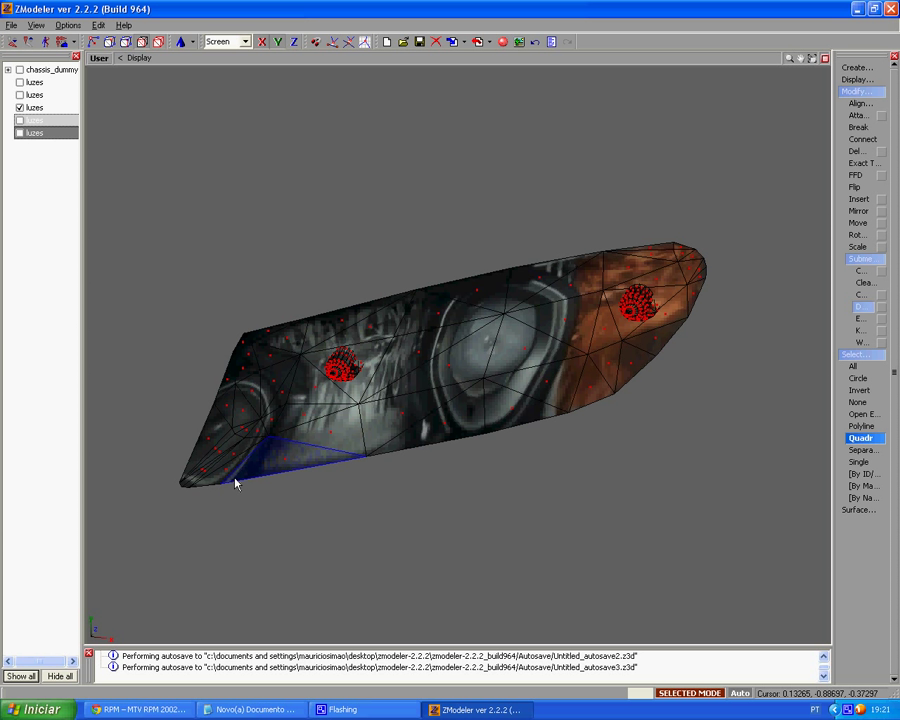
drag(156, 534, 556, 227)
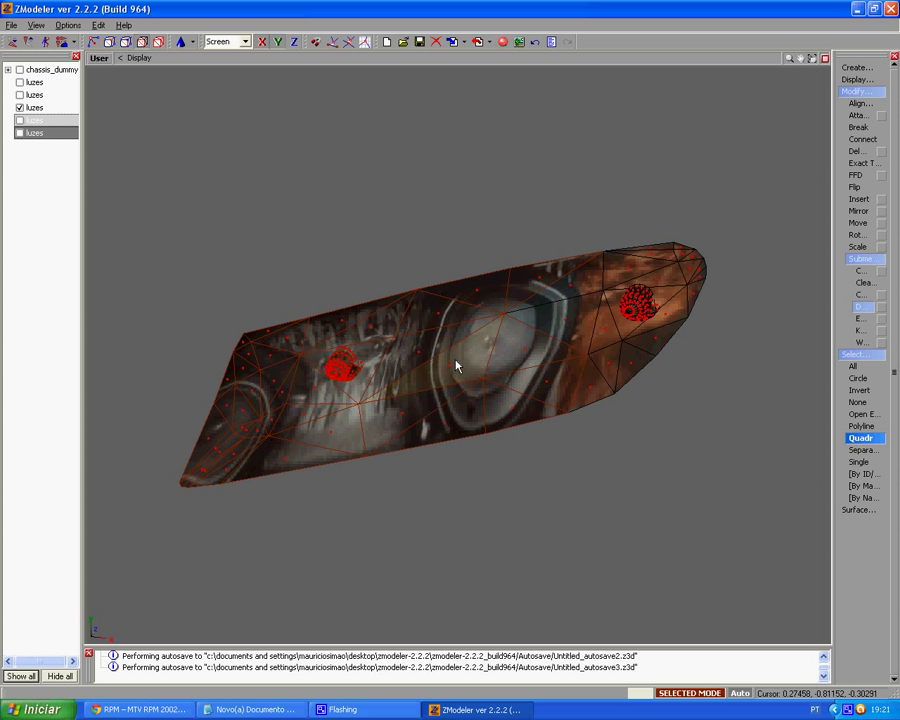
click(21, 147)
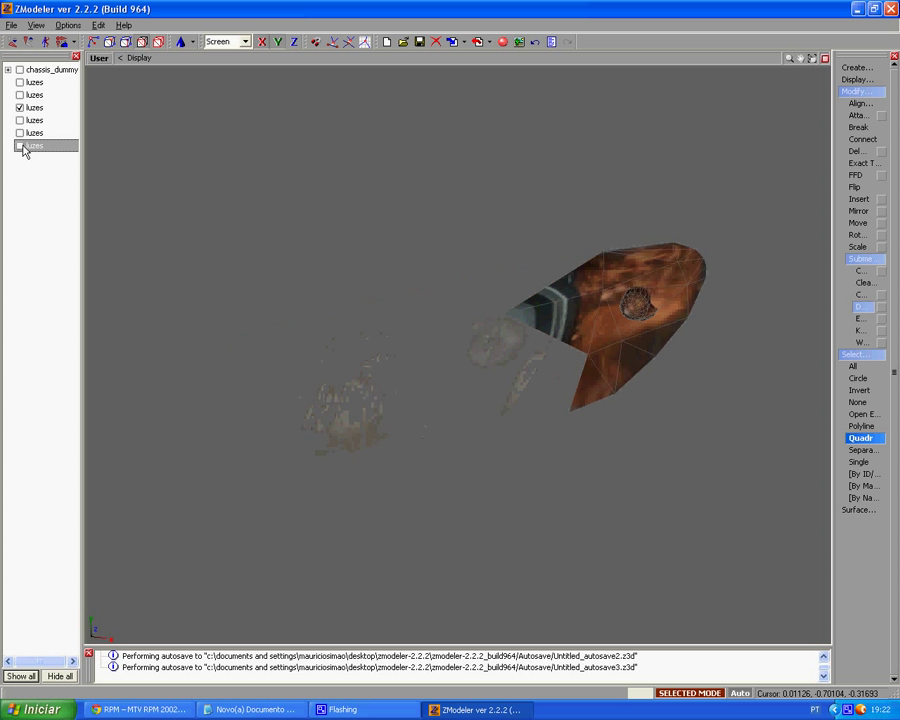
Select the leftover clear-glass triangles beside the orange indicator and detach them as a separate object
click(147, 44)
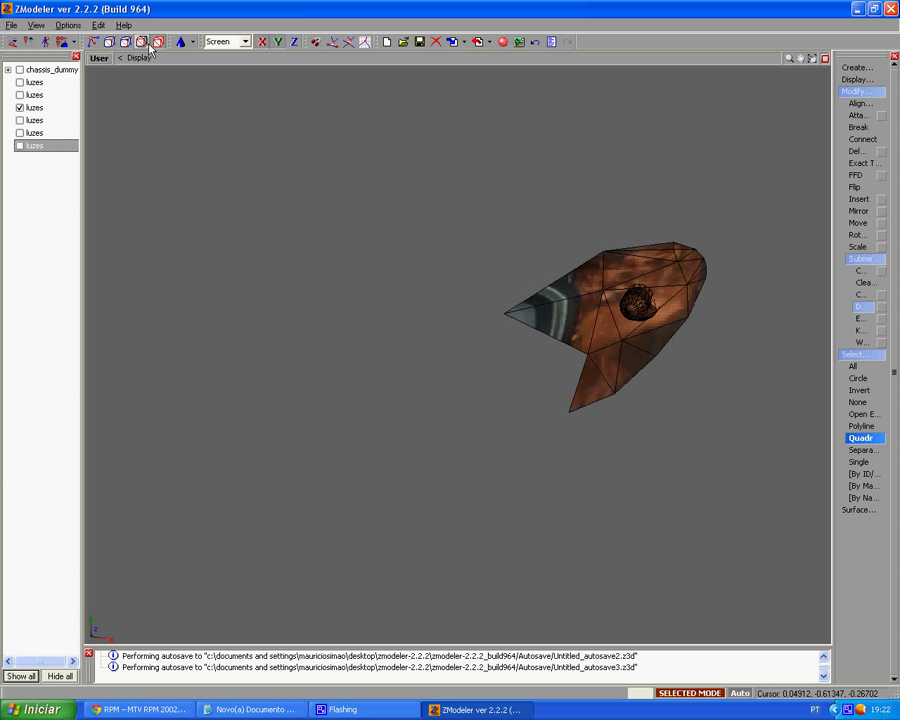
click(578, 317)
drag(508, 360, 578, 269)
click(574, 317)
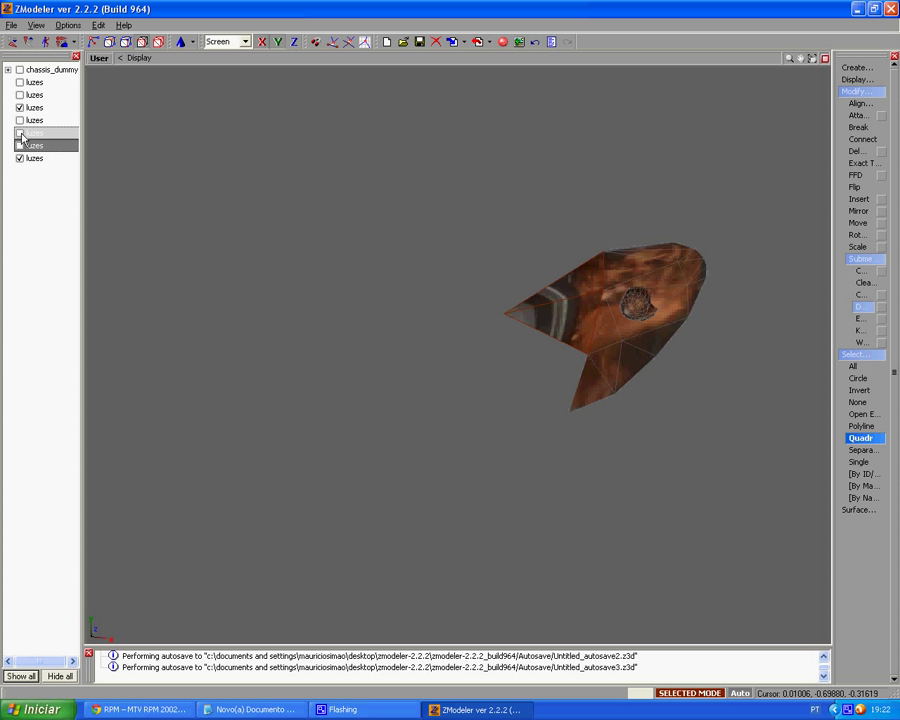
Attach the detached triangles to the headlight's clear section and rename the combined object farol
click(21, 108)
click(158, 42)
click(858, 115)
click(563, 293)
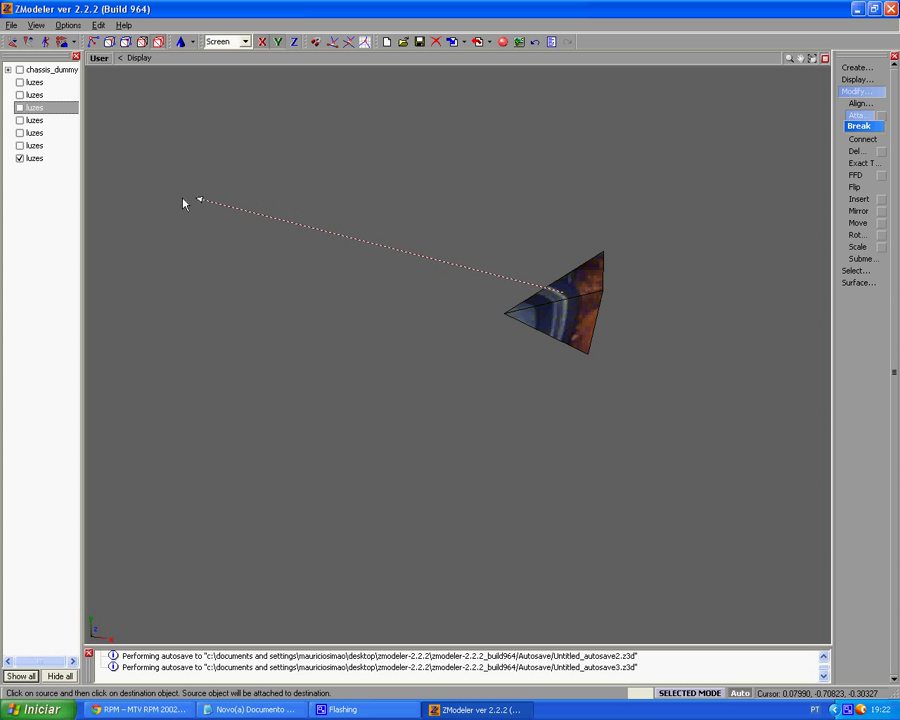
click(24, 146)
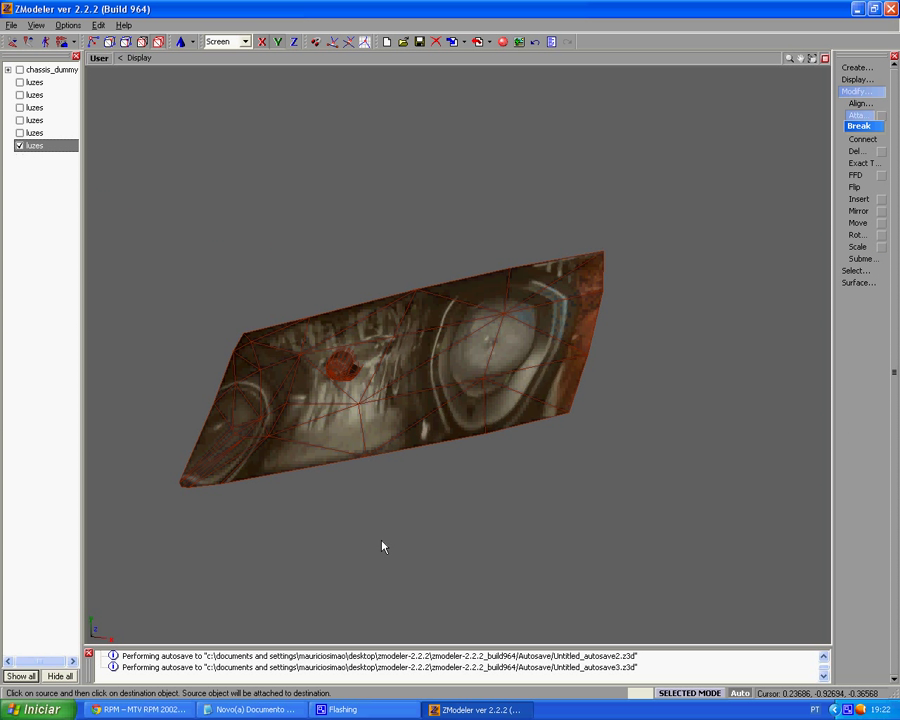
click(36, 151)
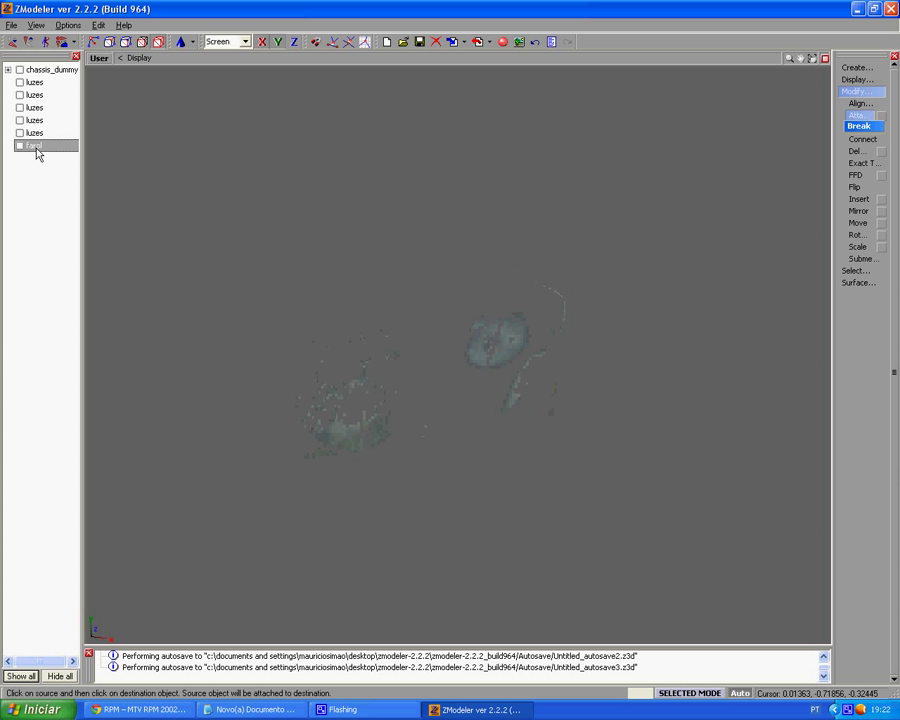
Check the first two luzes objects one after the other and show only the third one
click(19, 82)
click(19, 82)
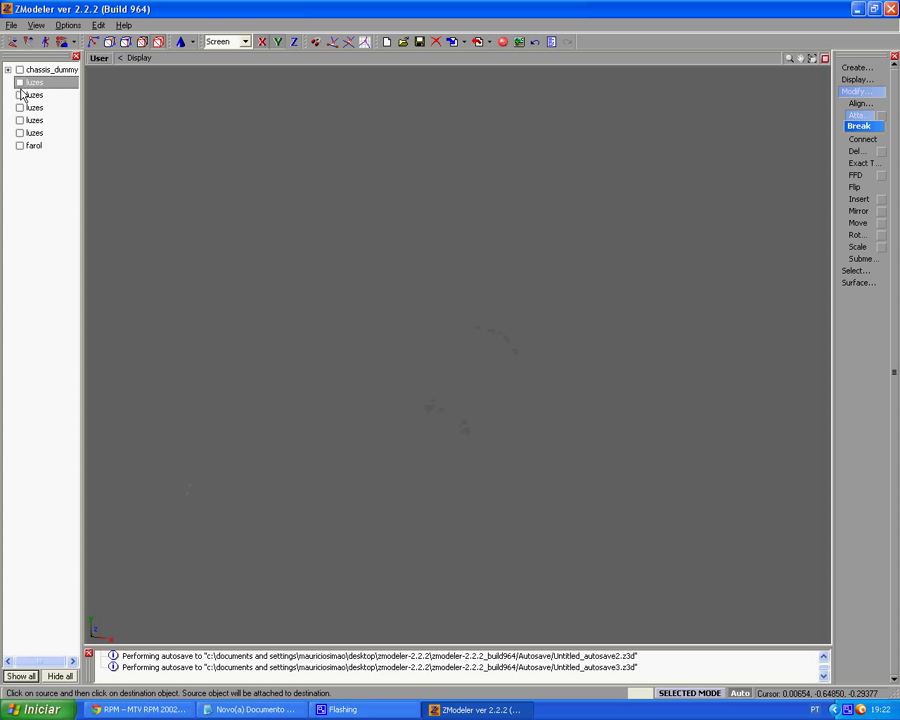
click(19, 94)
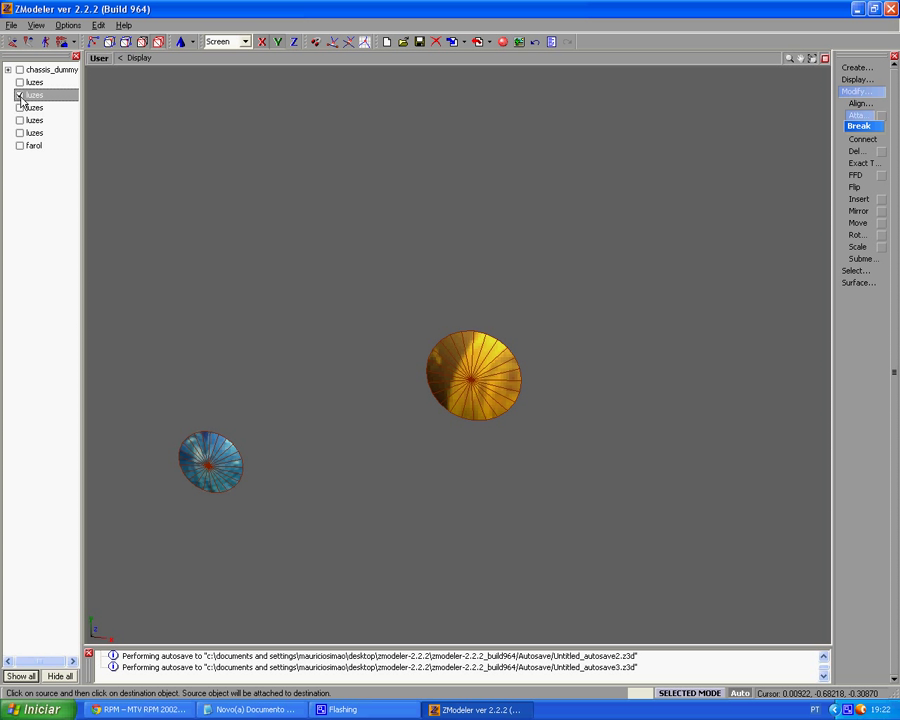
click(19, 82)
click(19, 82)
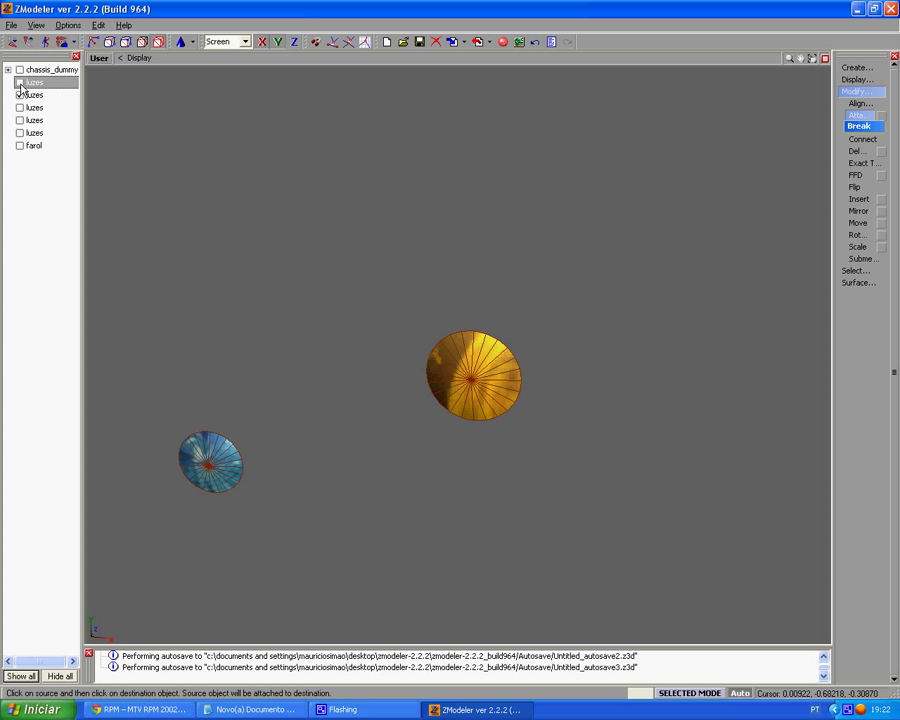
click(19, 94)
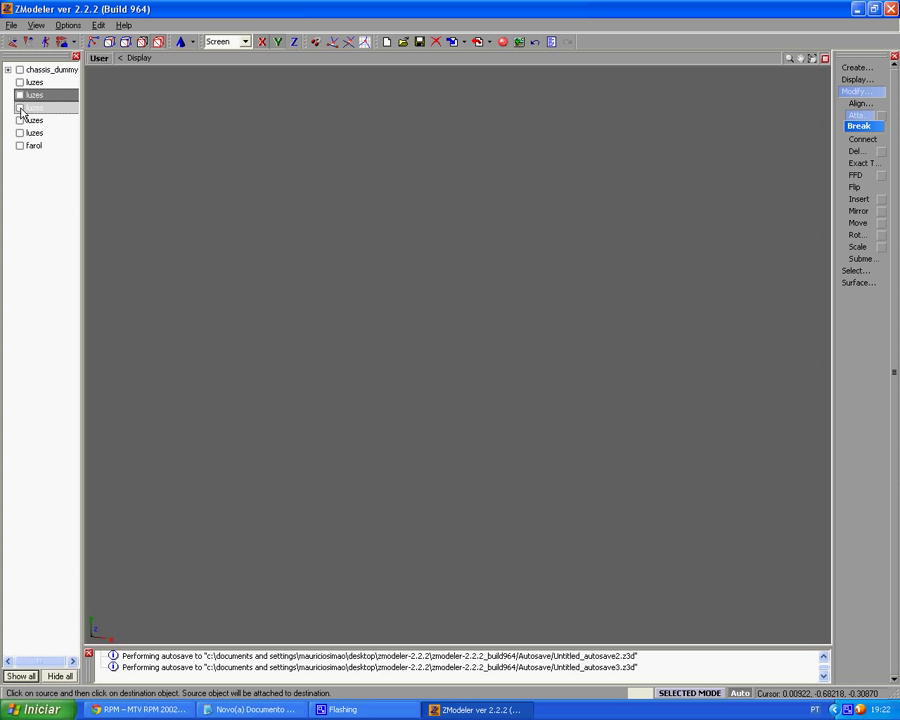
click(19, 107)
In the third luzes object, select the remaining headlight's clear section with Quadr and detach it from the orange indicators
scroll(275, 218, down, 2)
middle_drag(234, 241, 537, 322)
scroll(220, 215, down, 2)
scroll(500, 330, down, 2)
middle_drag(397, 334, 355, 361)
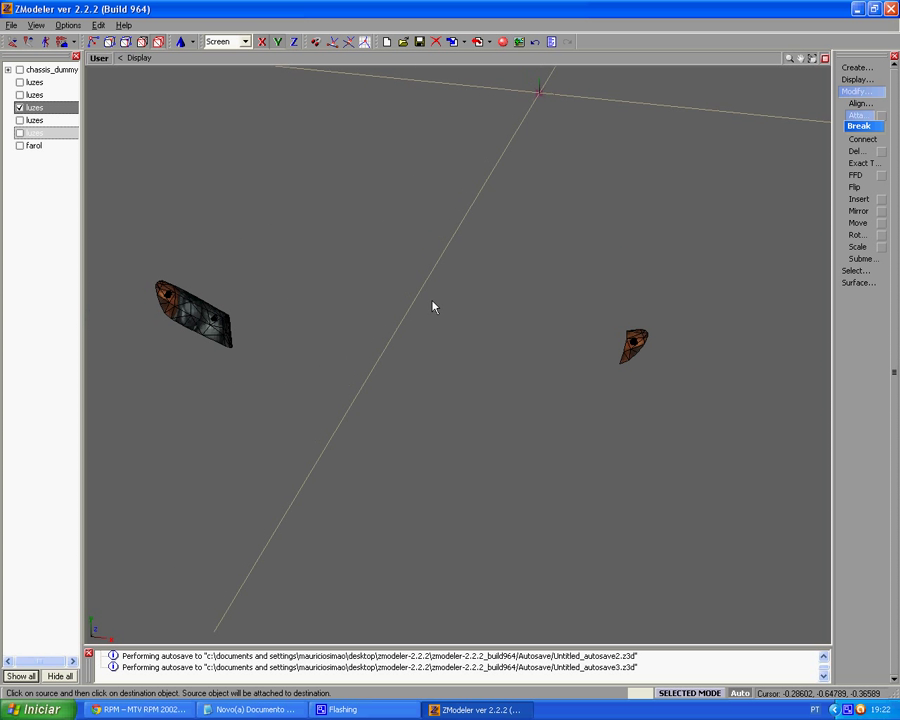
click(858, 259)
click(862, 306)
click(867, 311)
click(852, 345)
click(852, 345)
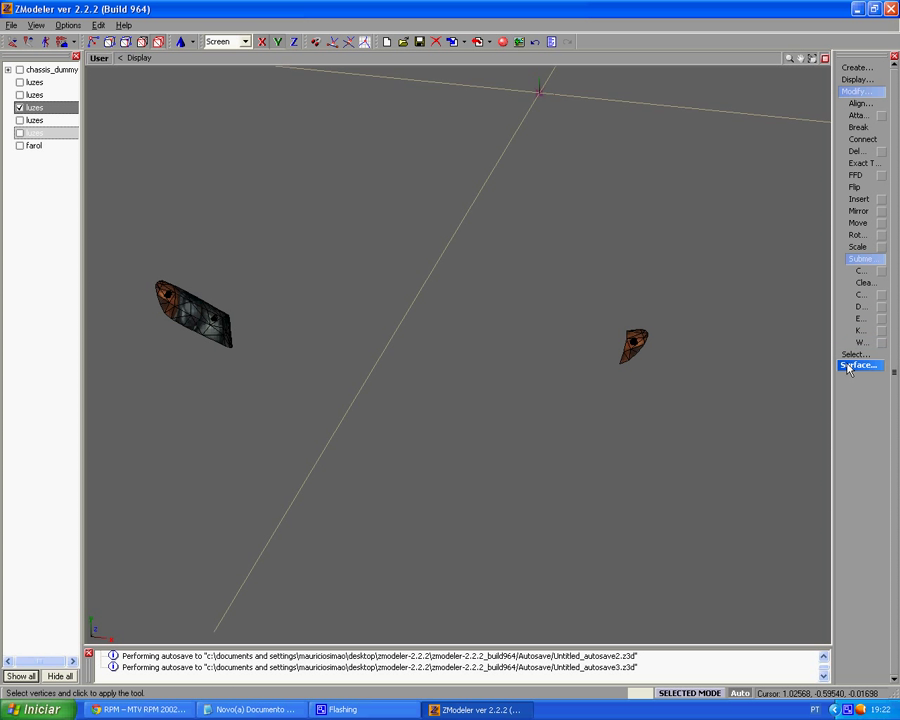
click(855, 355)
click(864, 440)
click(856, 91)
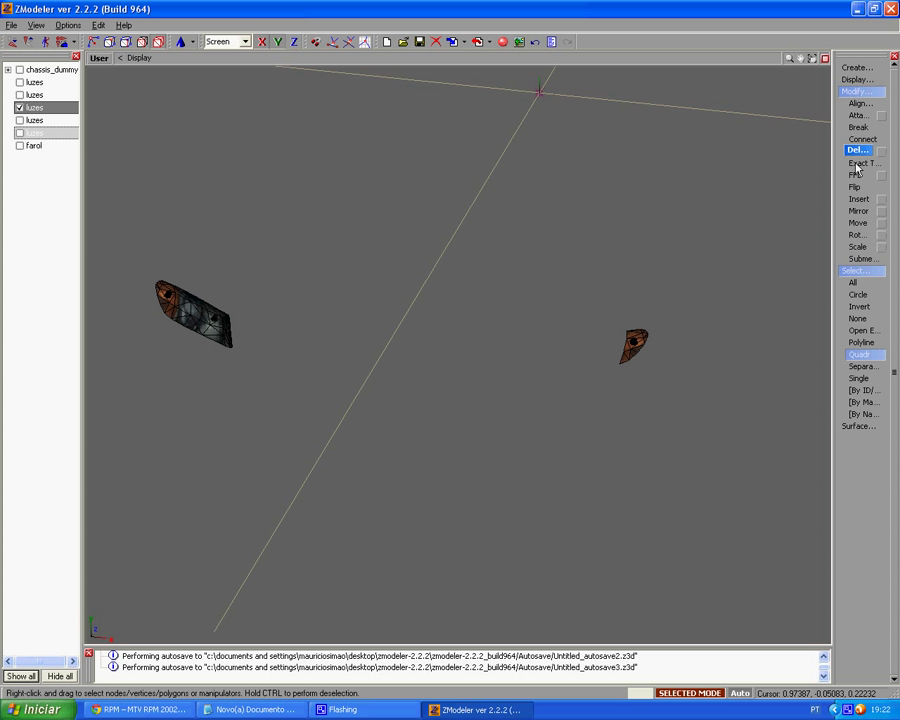
click(862, 259)
click(861, 306)
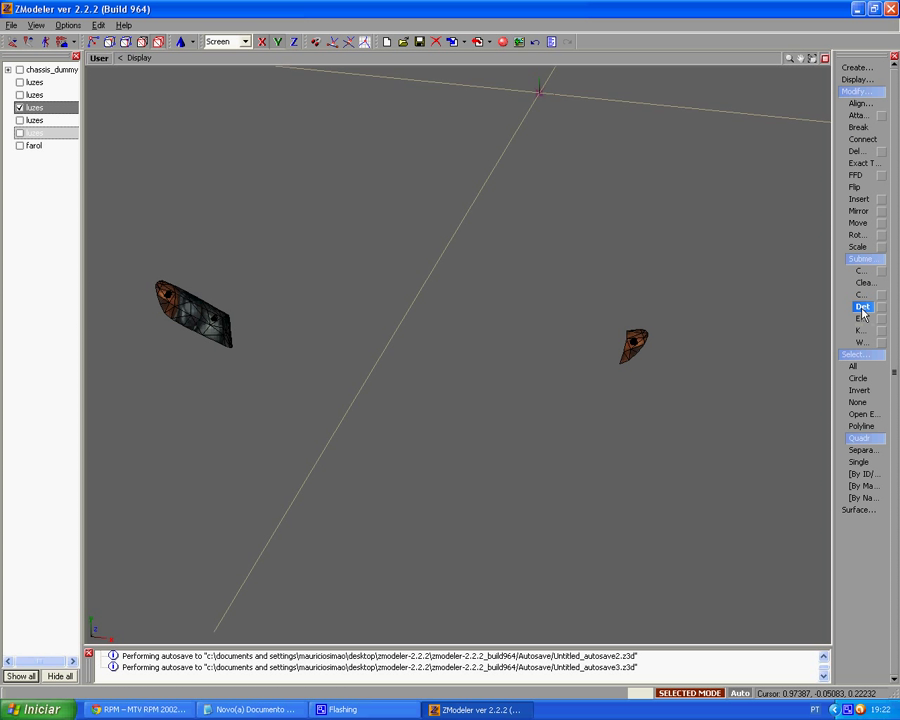
click(201, 308)
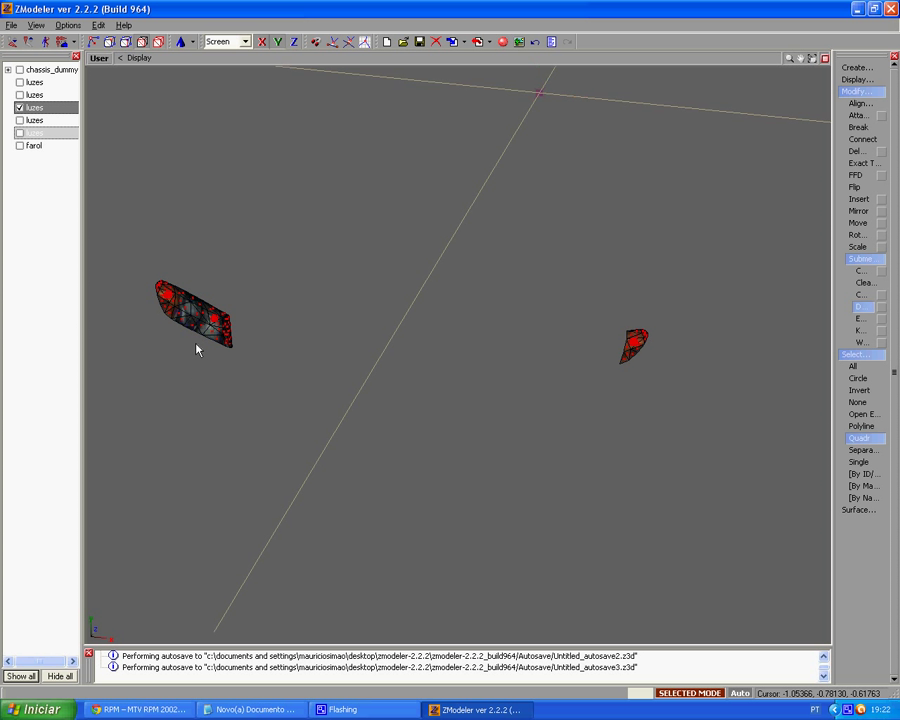
click(860, 308)
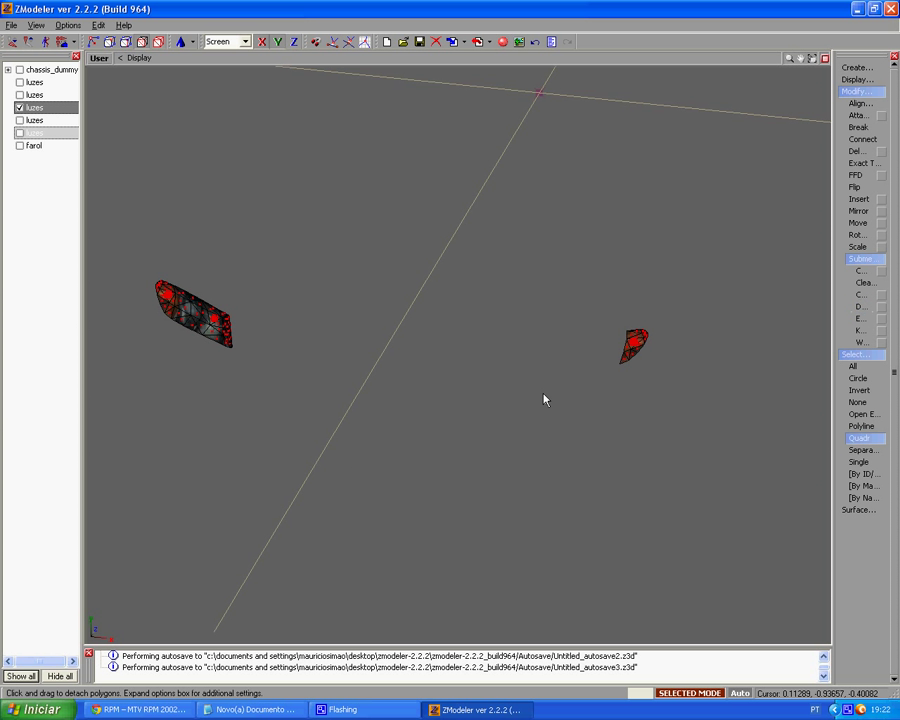
middle_drag(182, 321, 226, 322)
scroll(425, 357, up, 12)
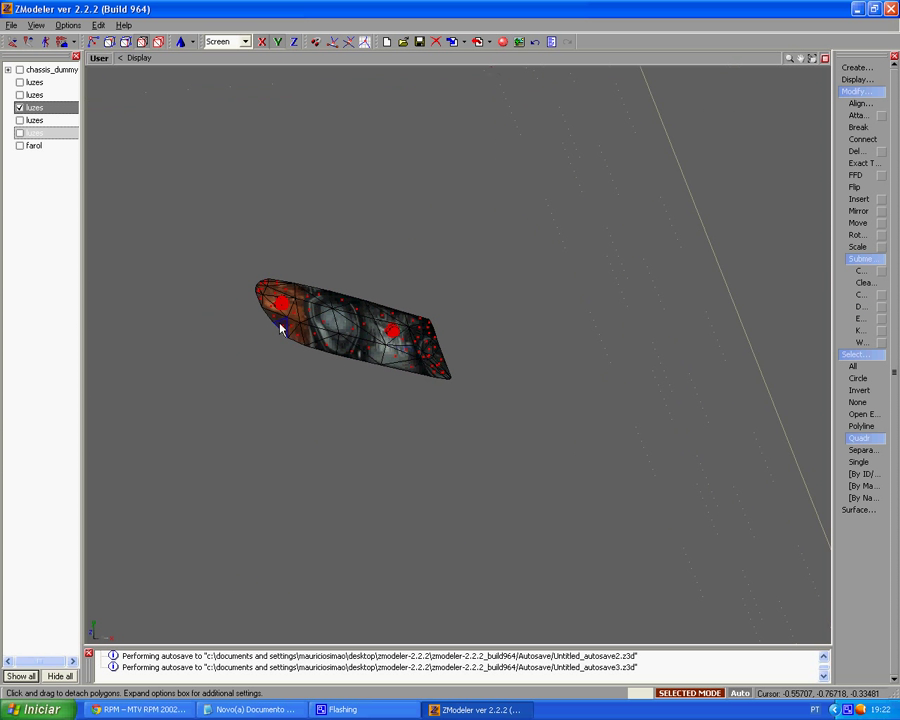
drag(343, 229, 763, 494)
click(863, 307)
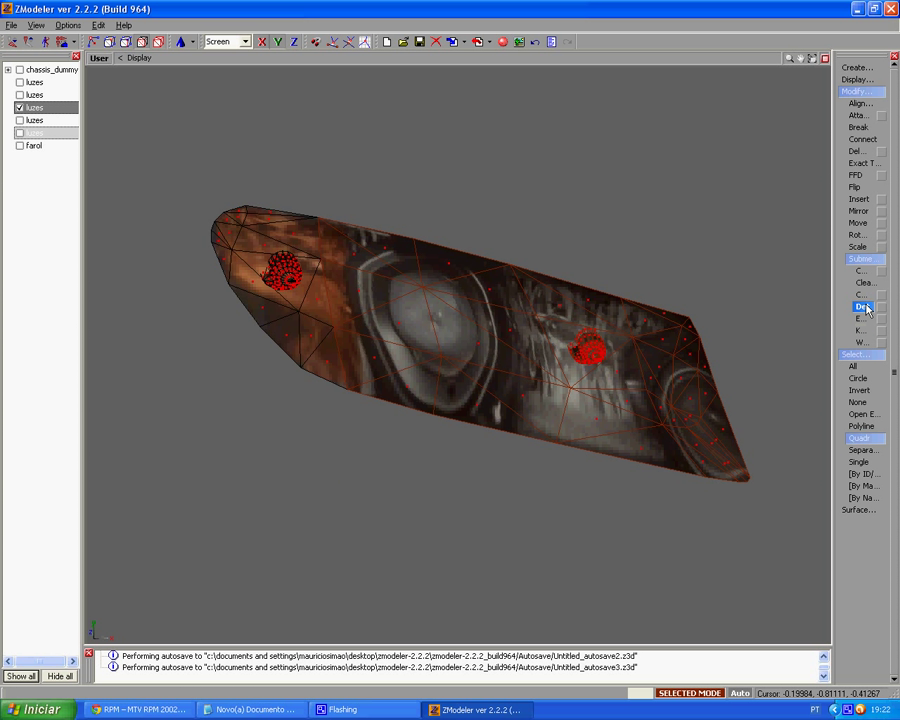
click(651, 364)
Hide the newly detached headlight section and rename it farol
click(20, 158)
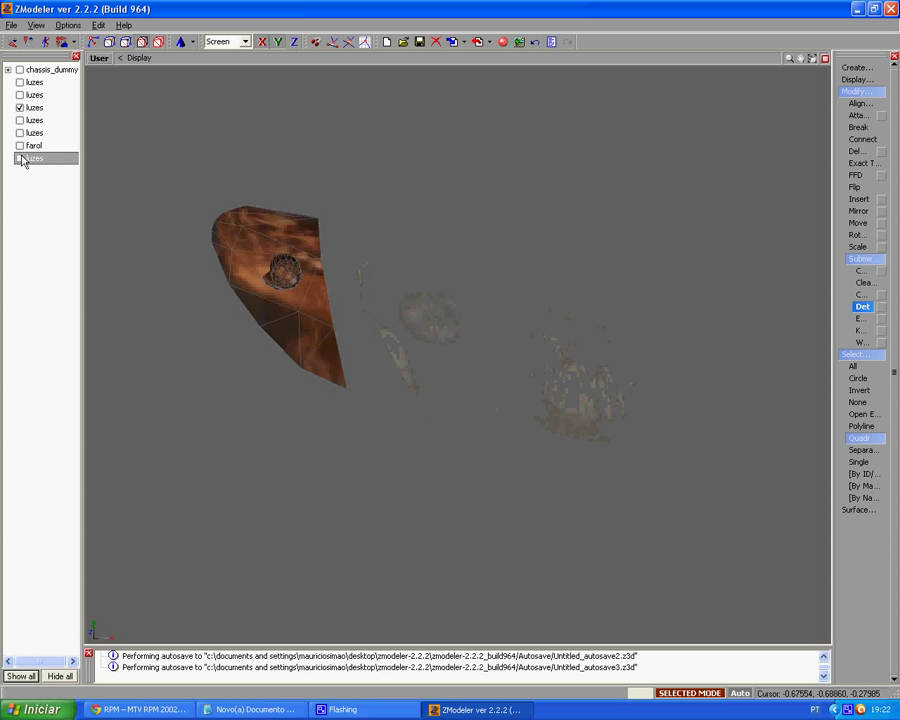
click(35, 159)
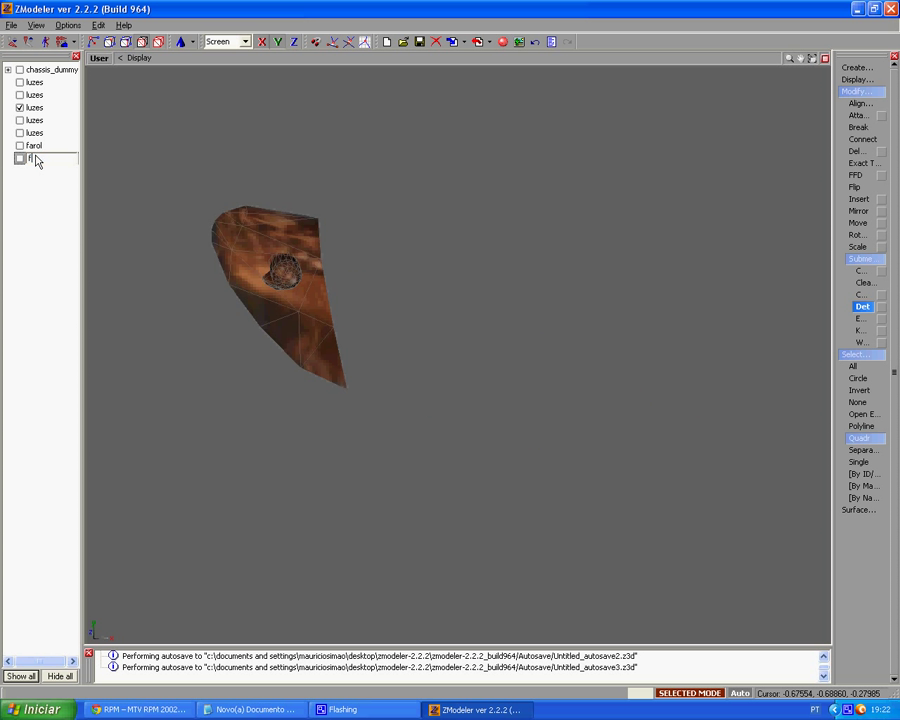
key(Return)
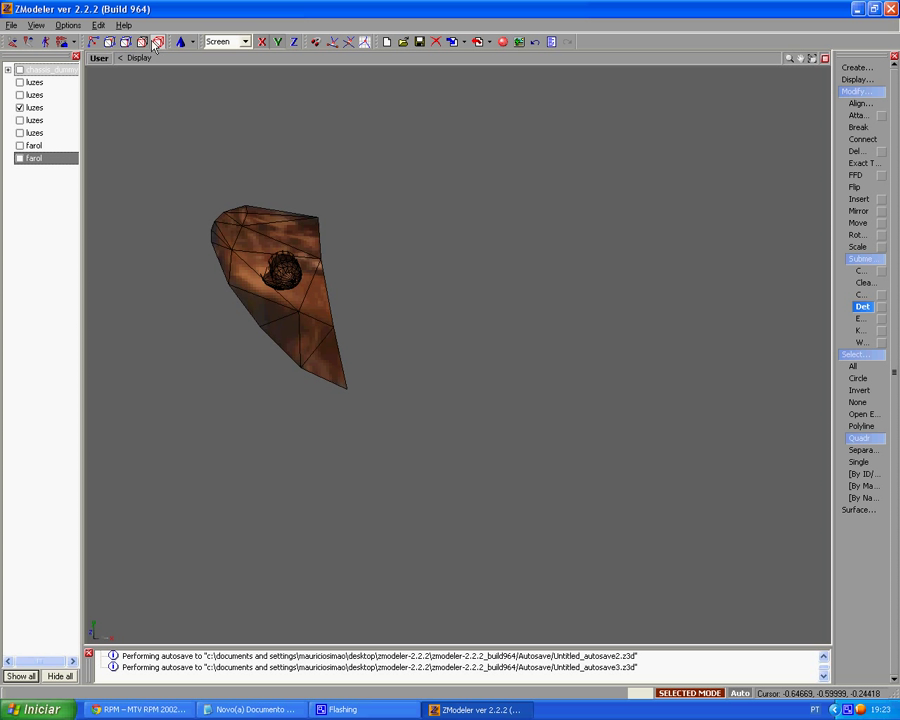
Select the orange indicator beside the removed headlight section, detach it, and place the new object directly below the third luzes object
click(249, 233)
right_drag(183, 163, 414, 504)
click(310, 317)
double_click(31, 172)
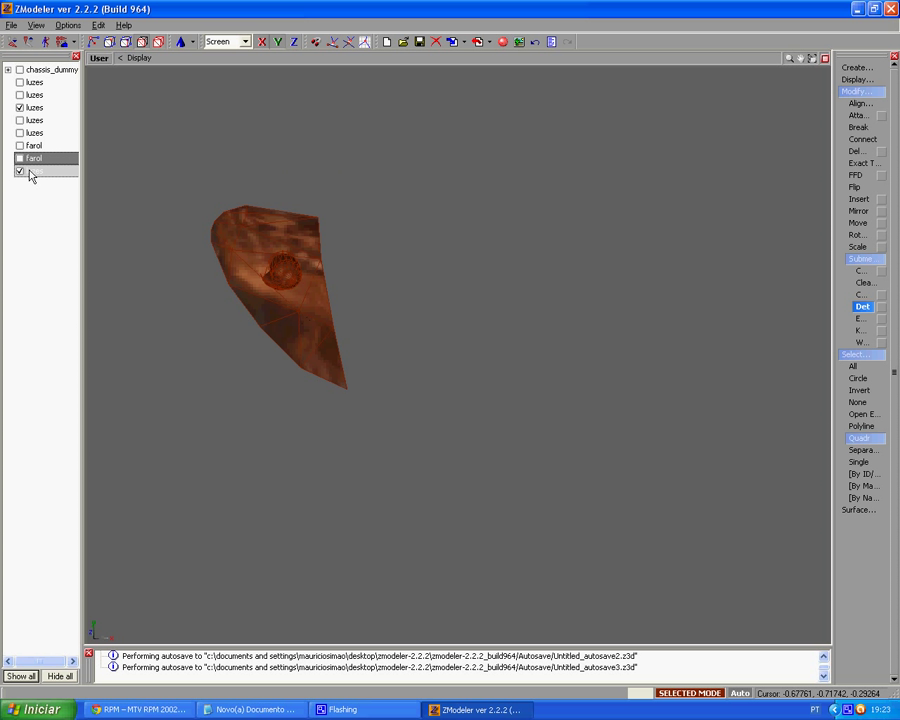
drag(40, 174, 38, 121)
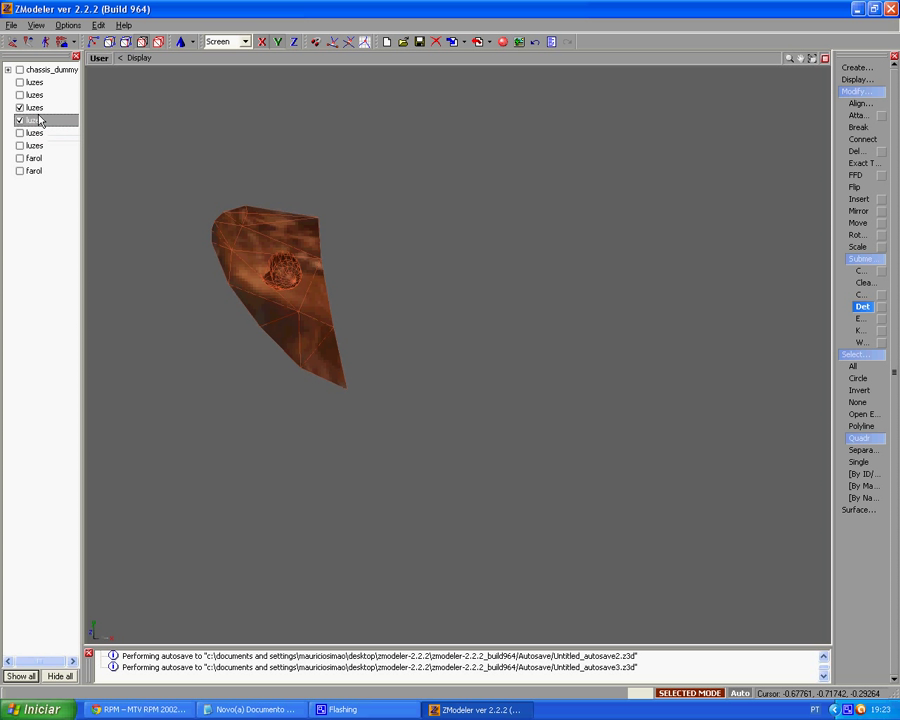
Turn off selected mode and rename the newly detached orange indicator object seta f
scroll(342, 240, down, 5)
middle_drag(371, 253, 281, 277)
scroll(281, 277, down, 3)
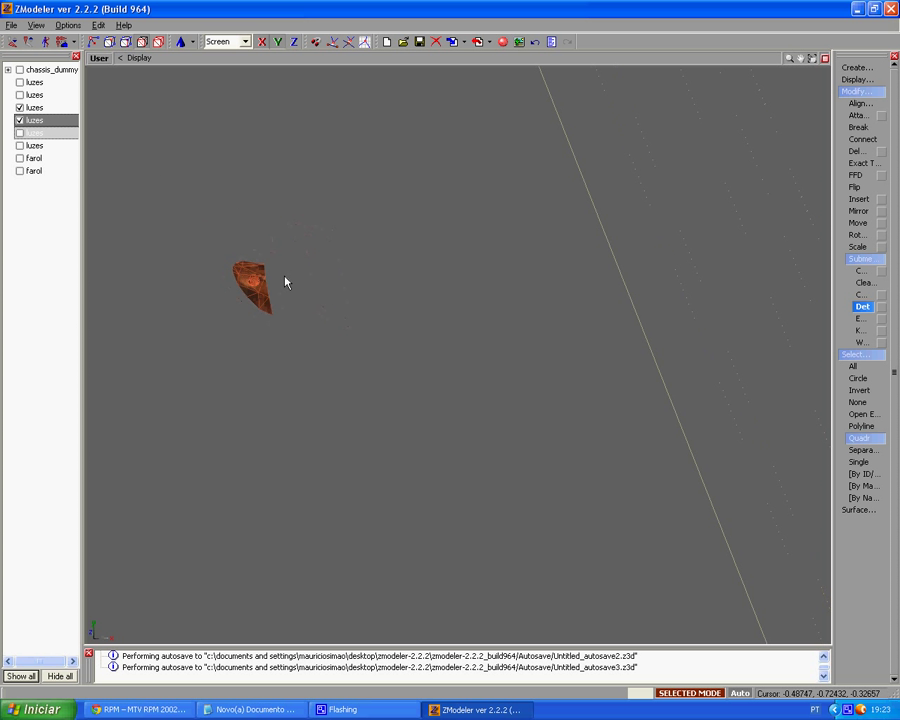
click(160, 44)
key(space)
scroll(373, 246, down, 1)
middle_drag(373, 246, 410, 281)
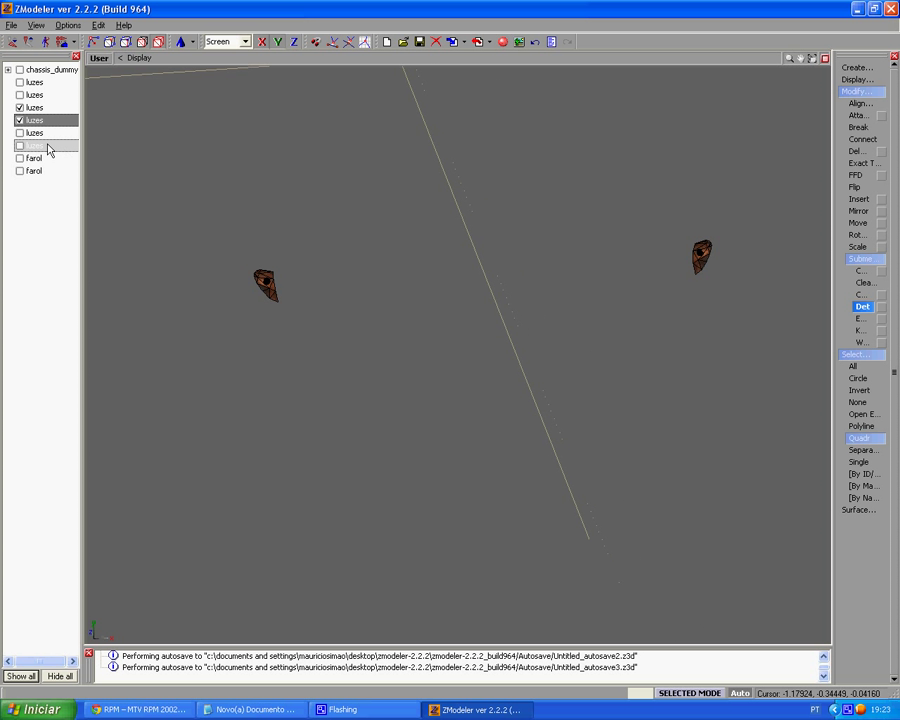
click(20, 121)
click(20, 121)
click(30, 120)
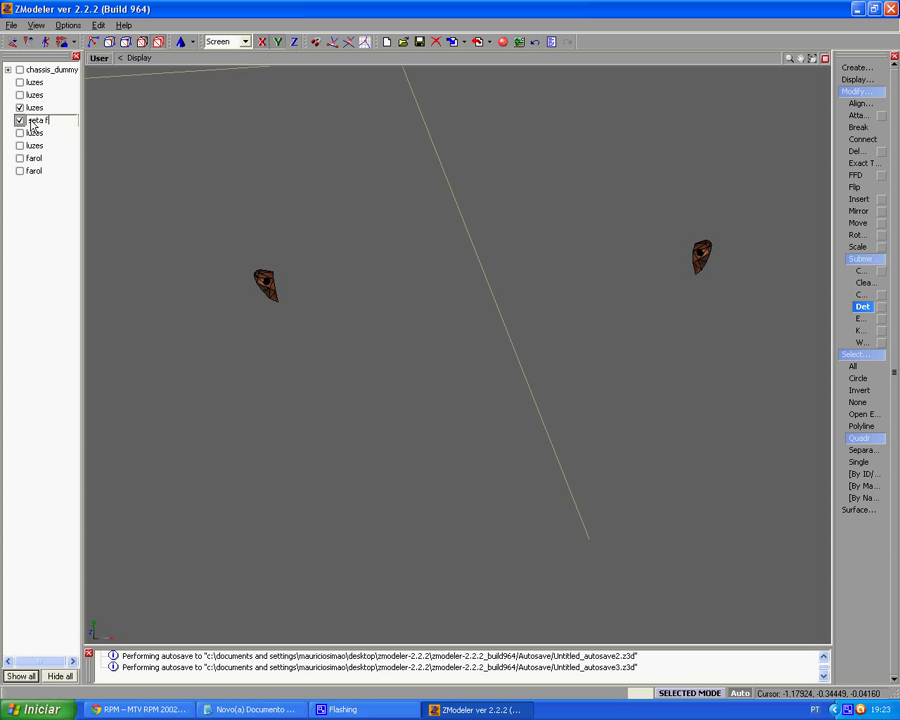
text(seta)
key(Return)
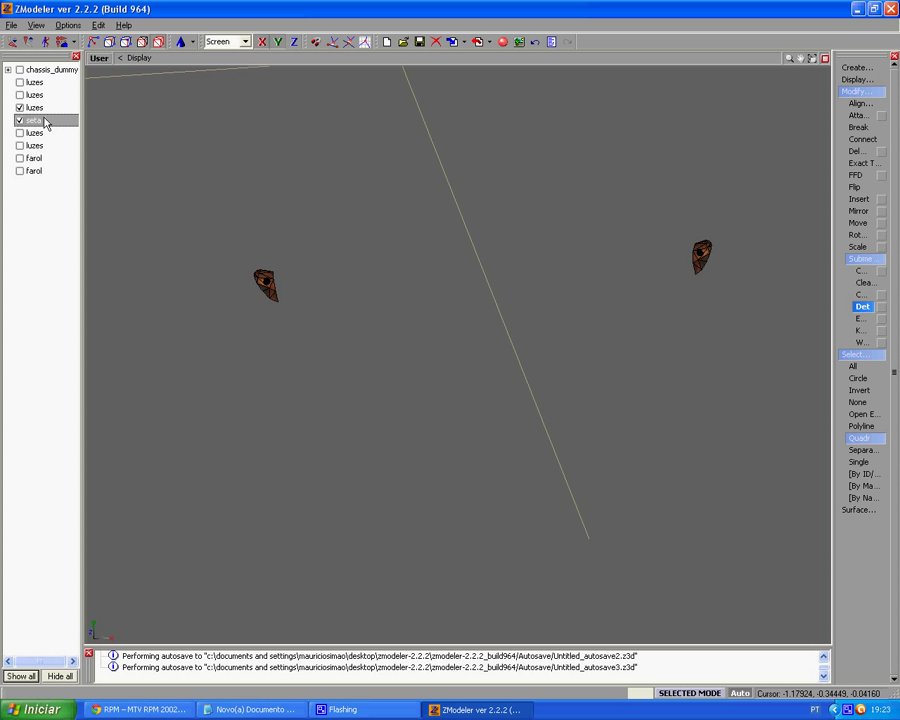
Rename the object holding the other orange indicator seta f
click(38, 108)
click(42, 108)
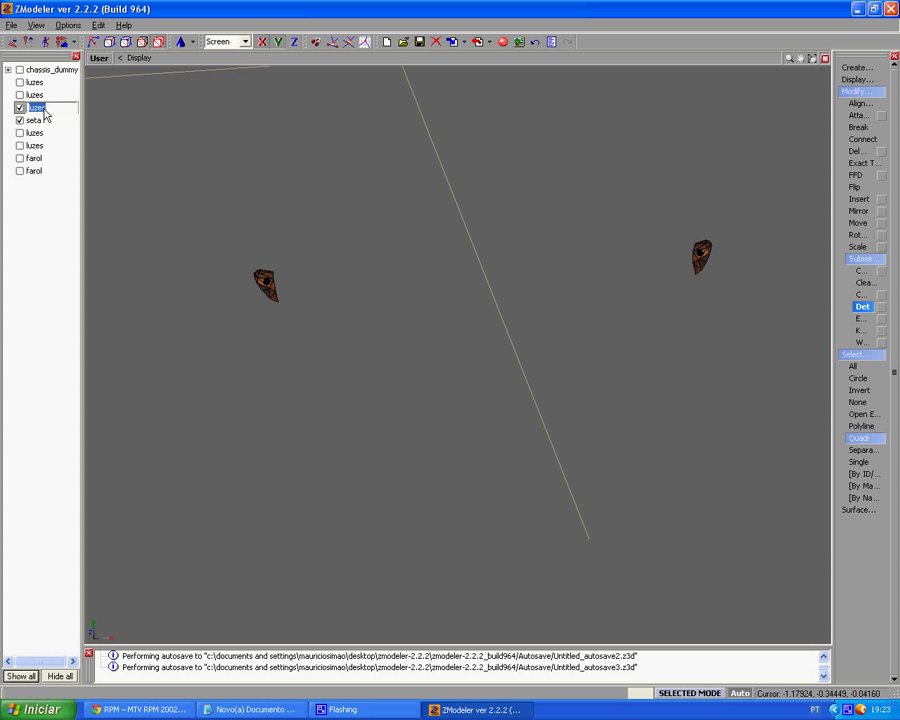
key(Return)
Show the rear-light and farol objects, and move both farol objects directly below the seta f objects in the hierarchy
key(Down)
key(Down)
key(space)
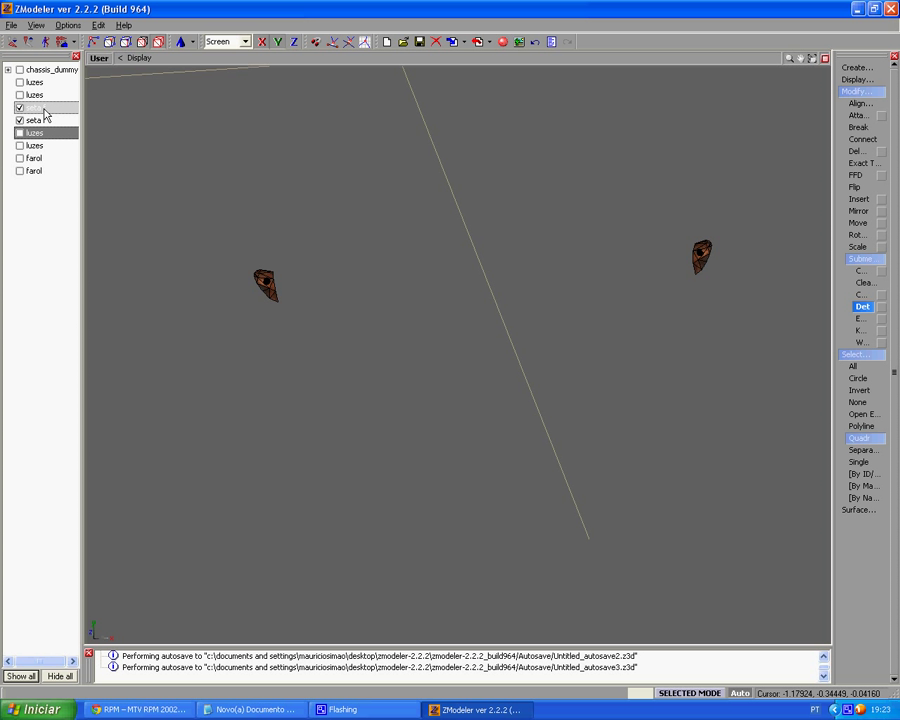
click(20, 158)
click(20, 170)
click(34, 158)
drag(34, 159, 34, 122)
click(34, 171)
mouse_move(35, 175)
mouse_down()
mouse_move(32, 145)
mouse_move(34, 159)
mouse_move(22, 165)
mouse_up()
click(20, 171)
scroll(442, 344, down, 5)
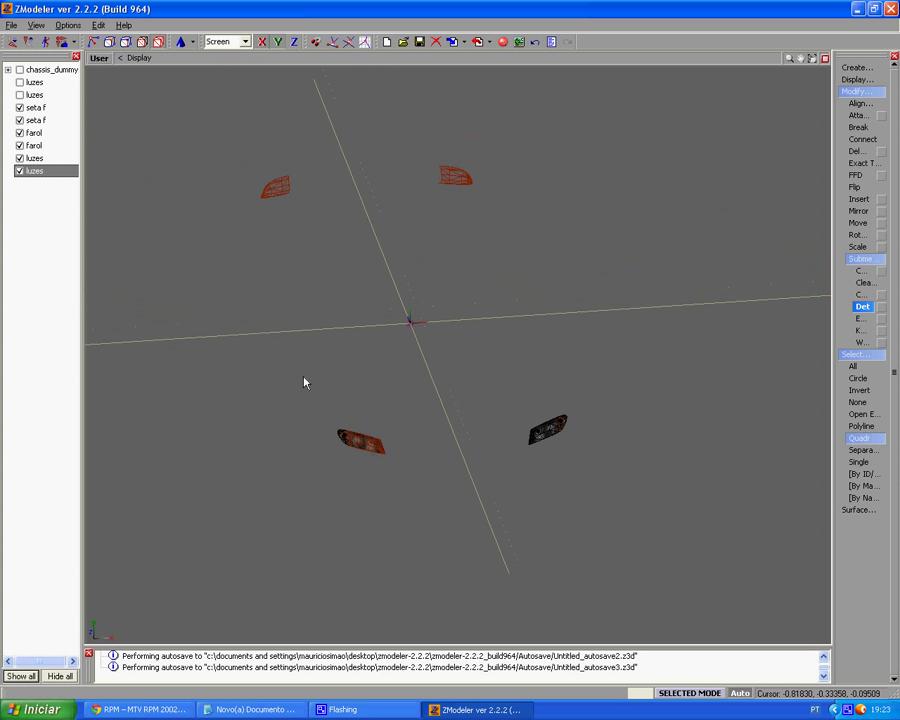
Rename both rear-light objects lant
click(30, 172)
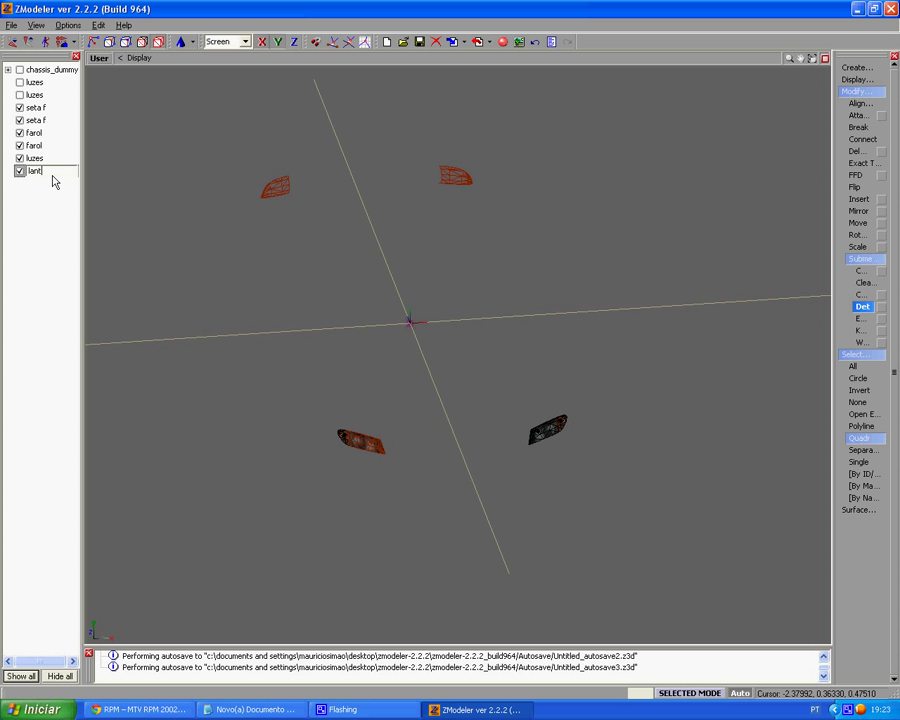
key(Return)
double_click(52, 155)
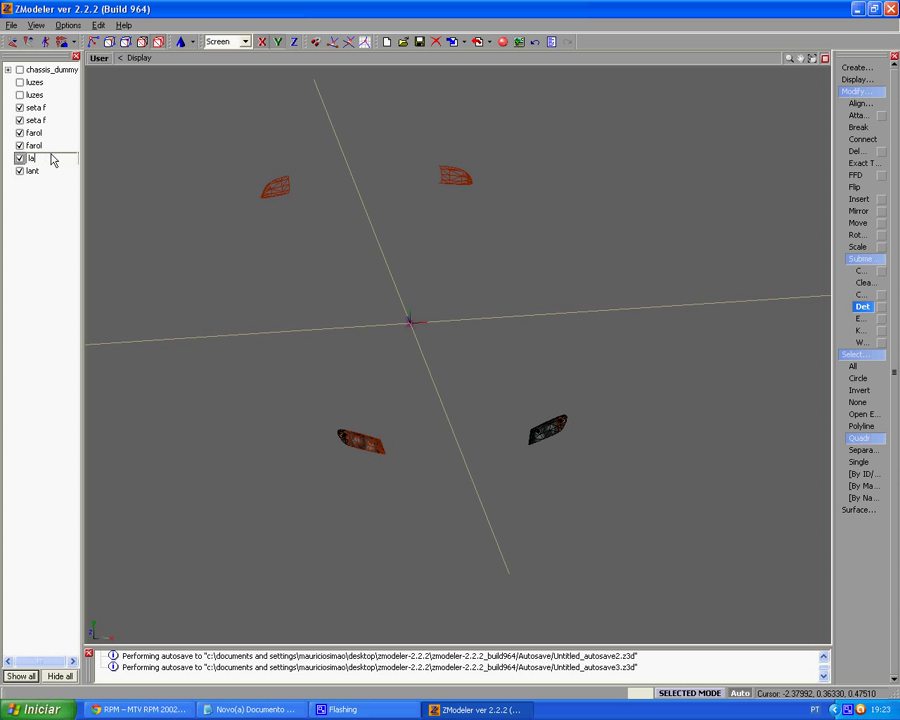
text(lant)
key(Return)
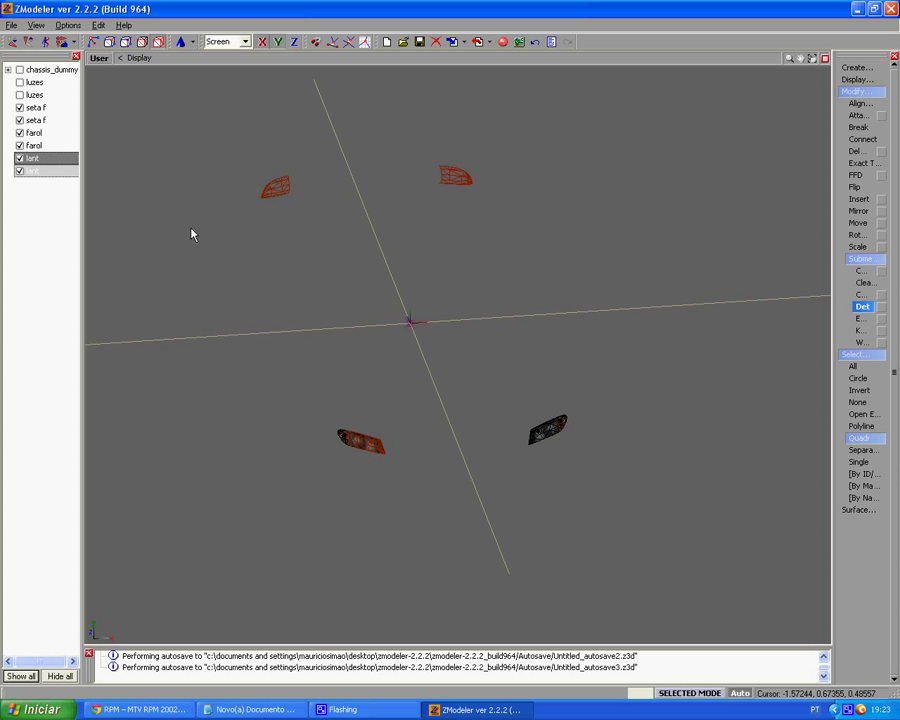
Hide the lant, farol and seta f objects and show only the second luzes object
click(19, 170)
click(19, 158)
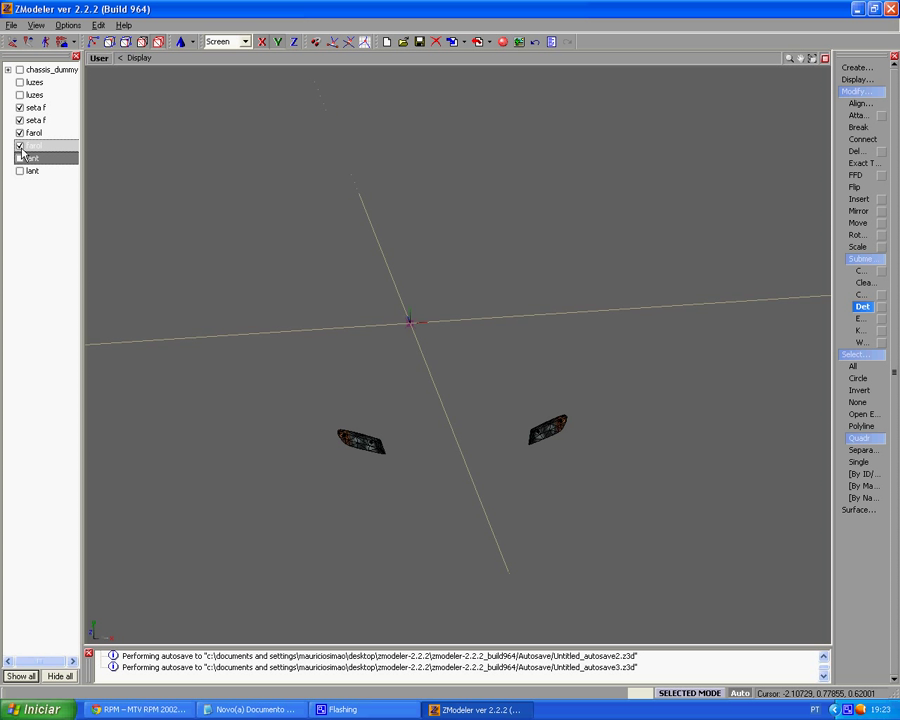
click(19, 145)
click(19, 132)
click(19, 120)
click(19, 107)
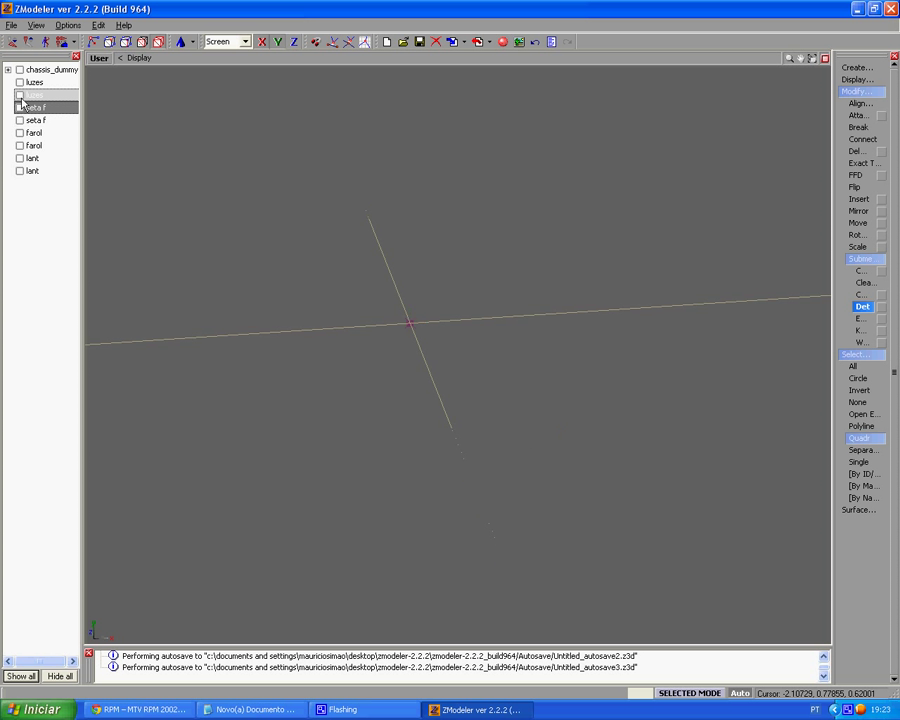
click(19, 94)
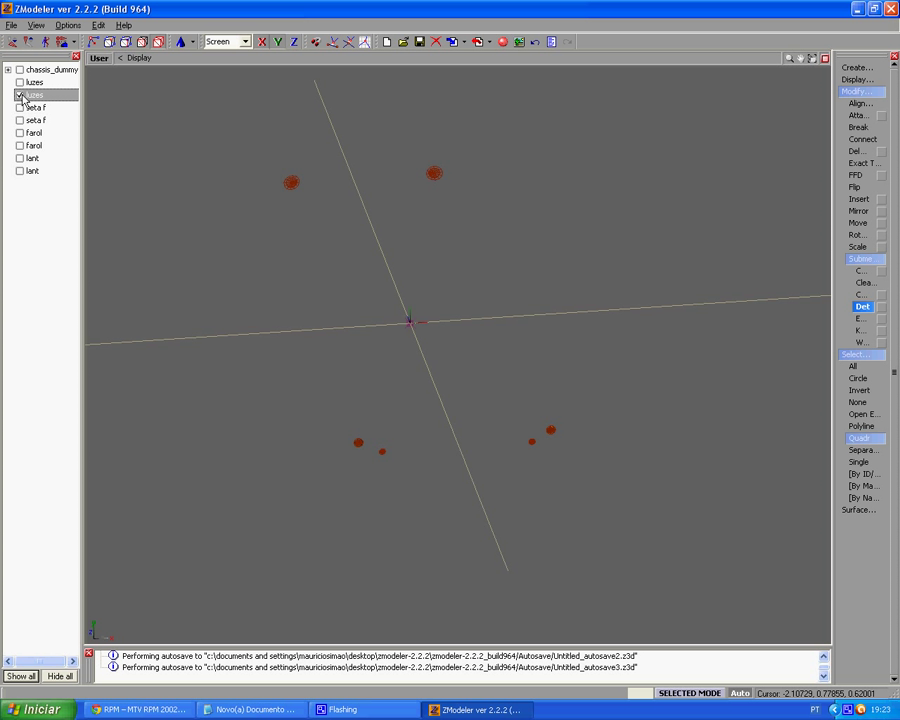
Select the two small spheres of one front light with Quadr and detach them as a separate object
click(142, 43)
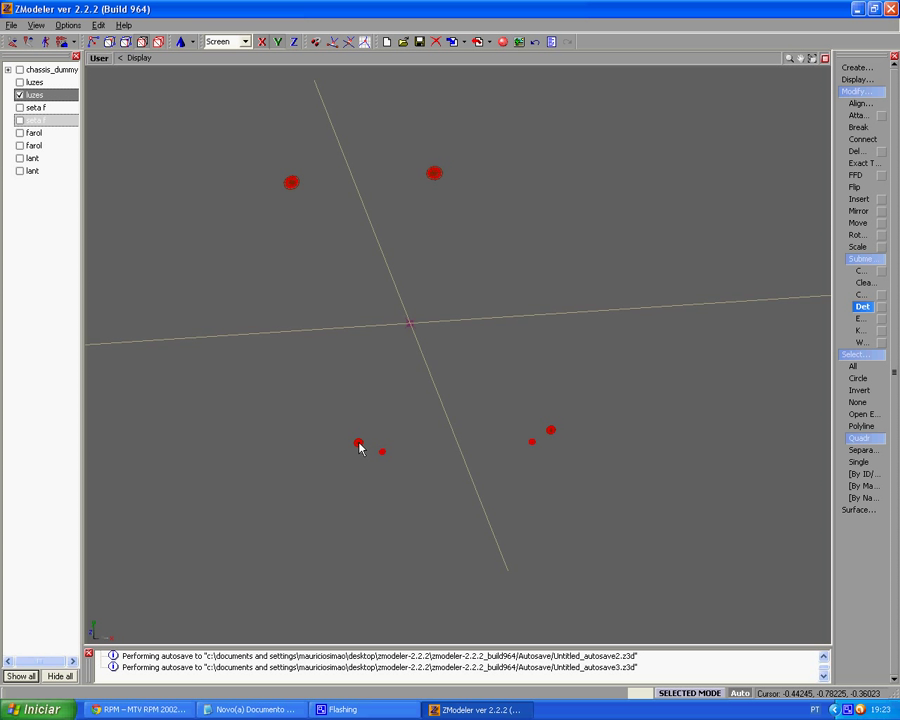
drag(316, 517, 418, 442)
click(862, 306)
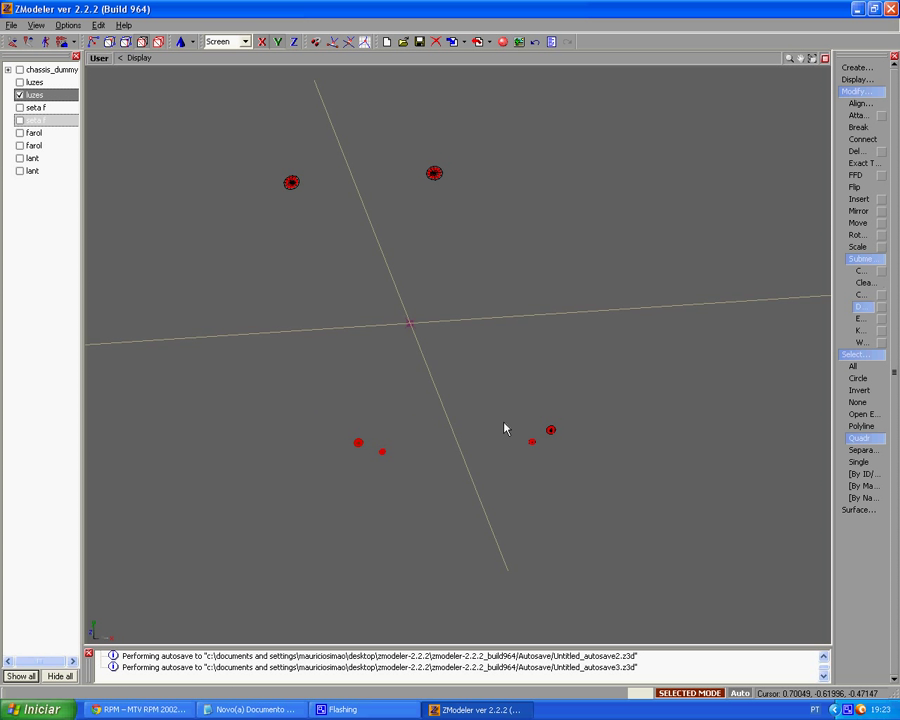
click(362, 448)
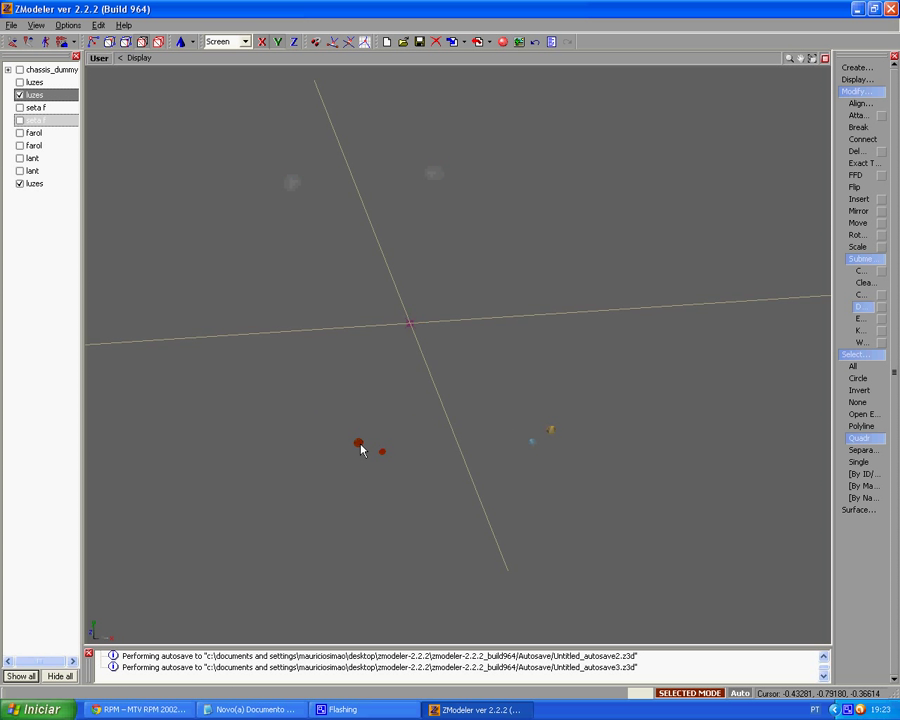
Move the detached pair of spheres below the farol objects, rename it farol and hide it
click(20, 185)
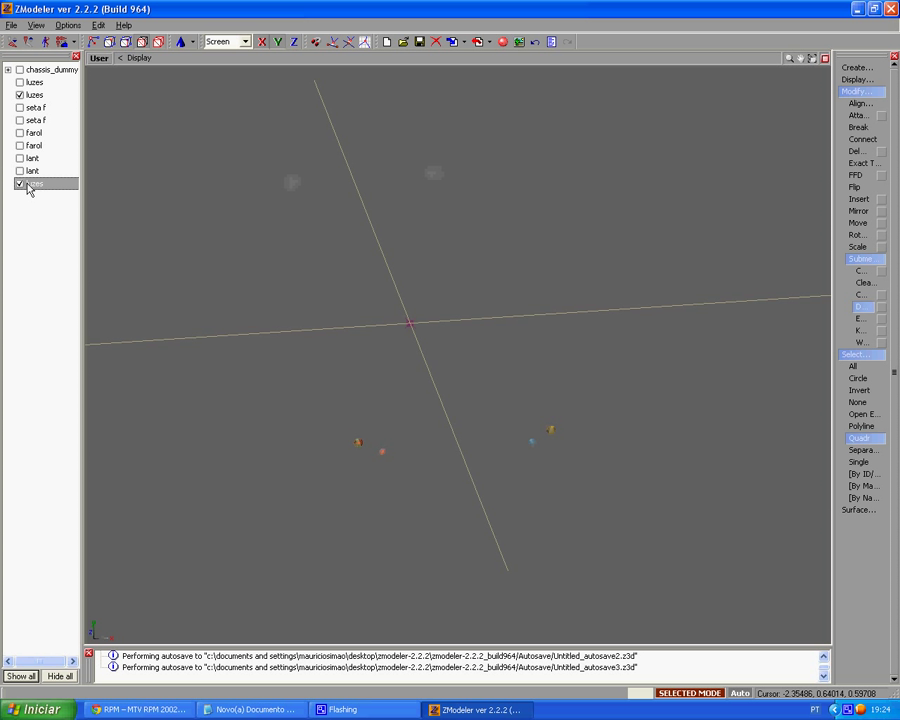
drag(33, 188, 37, 159)
click(37, 160)
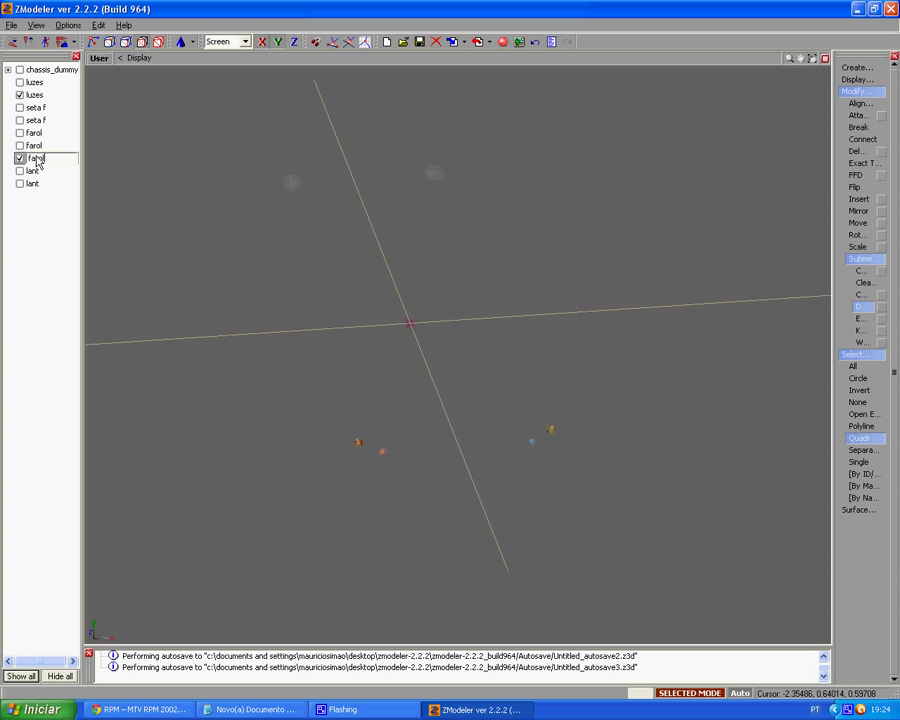
key(Return)
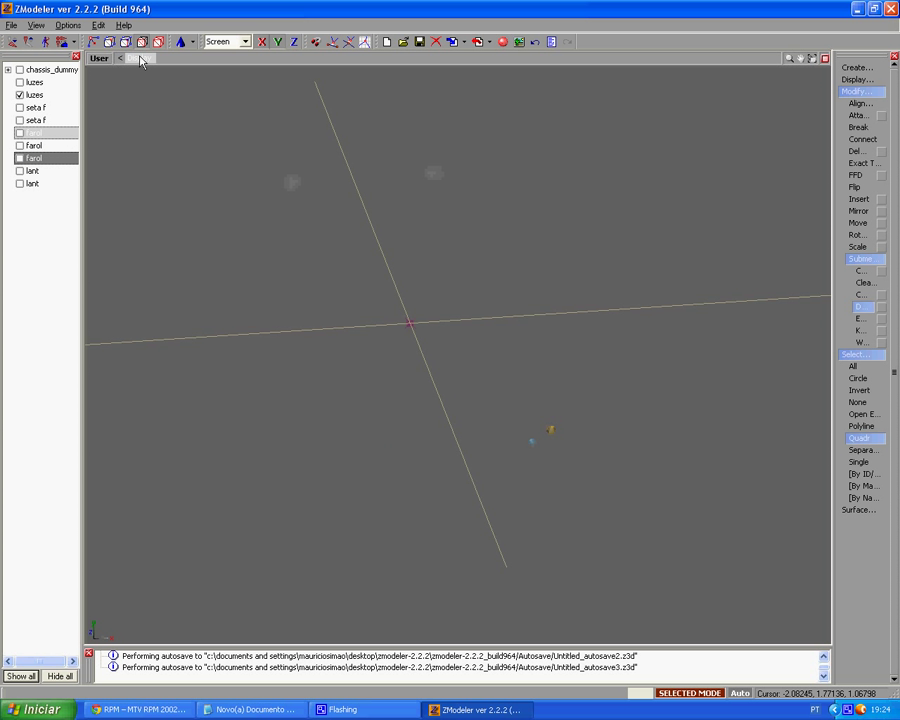
Select the two small spheres of the other front light with Quadr and detach them as a separate object
click(141, 43)
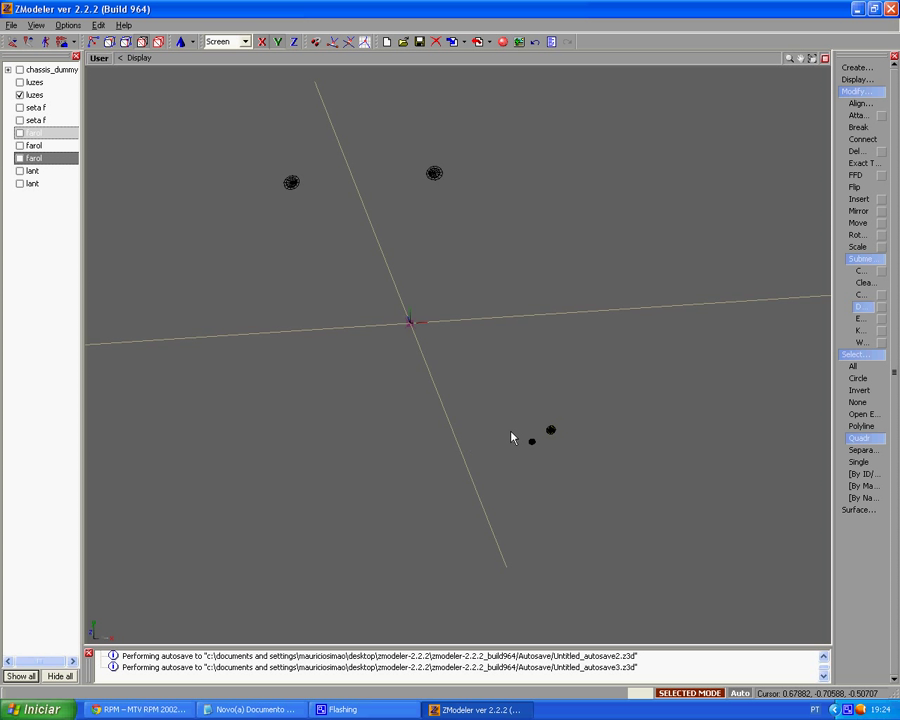
click(549, 431)
drag(505, 480, 570, 390)
click(552, 428)
Rename the second detached sphere pair farol, hide it and move it below the other farol objects
double_click(35, 198)
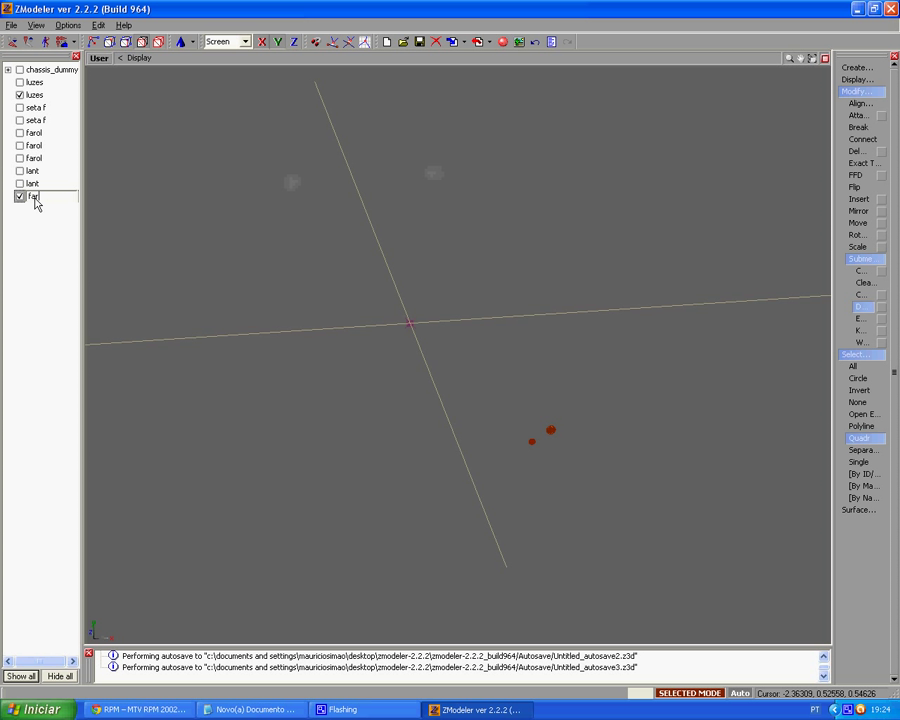
key(Return)
key(space)
drag(36, 200, 45, 172)
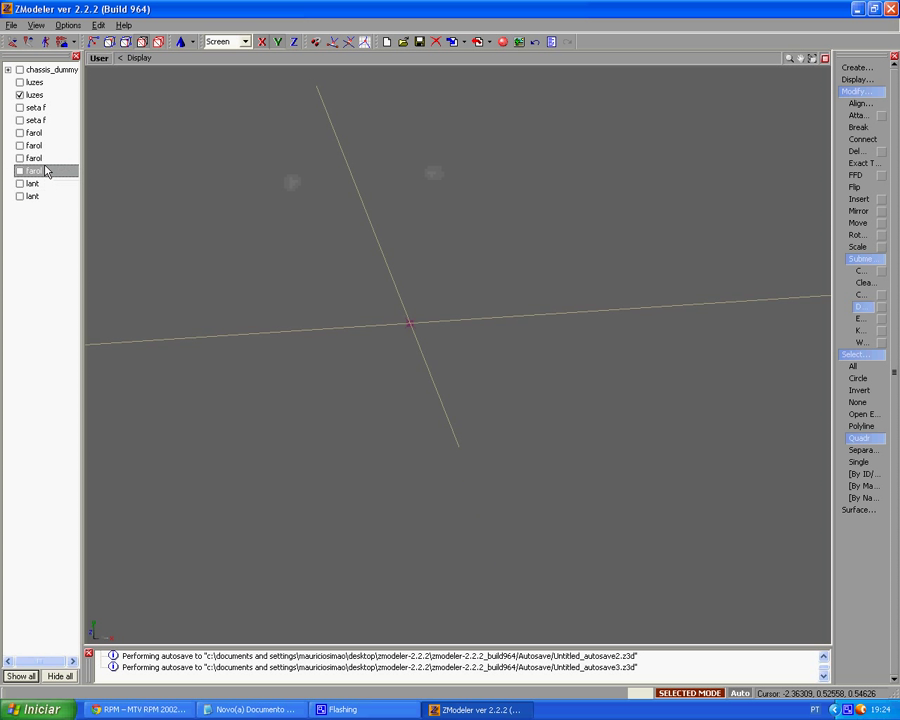
Select one of the two round rear brake lights with Quadr and detach it as a separate object
click(158, 44)
click(291, 184)
drag(245, 221, 309, 157)
click(291, 183)
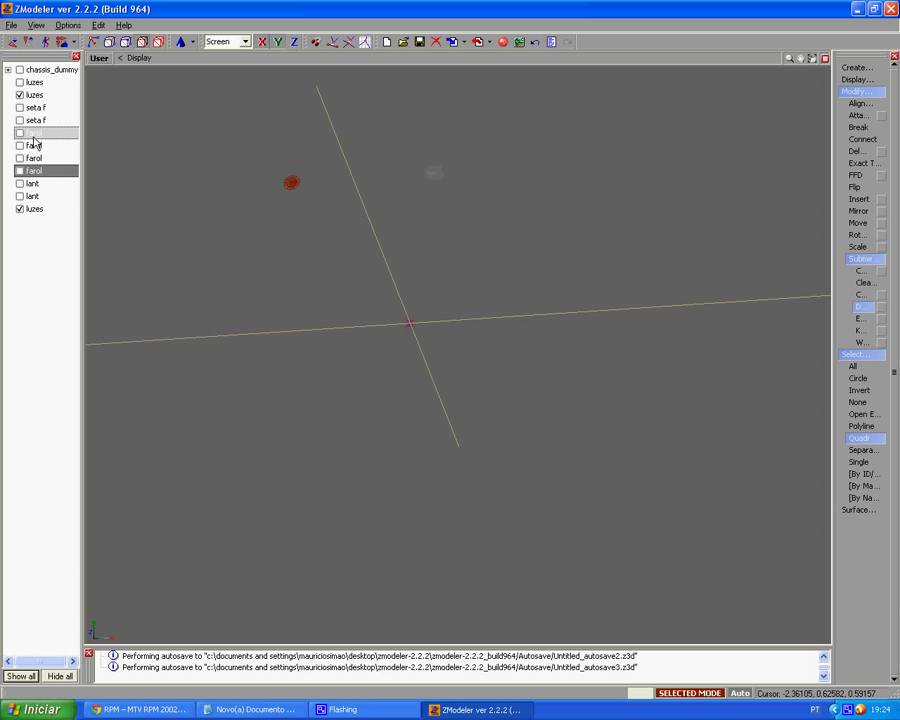
Move the upper visible luzes object below the lant objects and rename it freio
drag(33, 94, 38, 204)
click(40, 200)
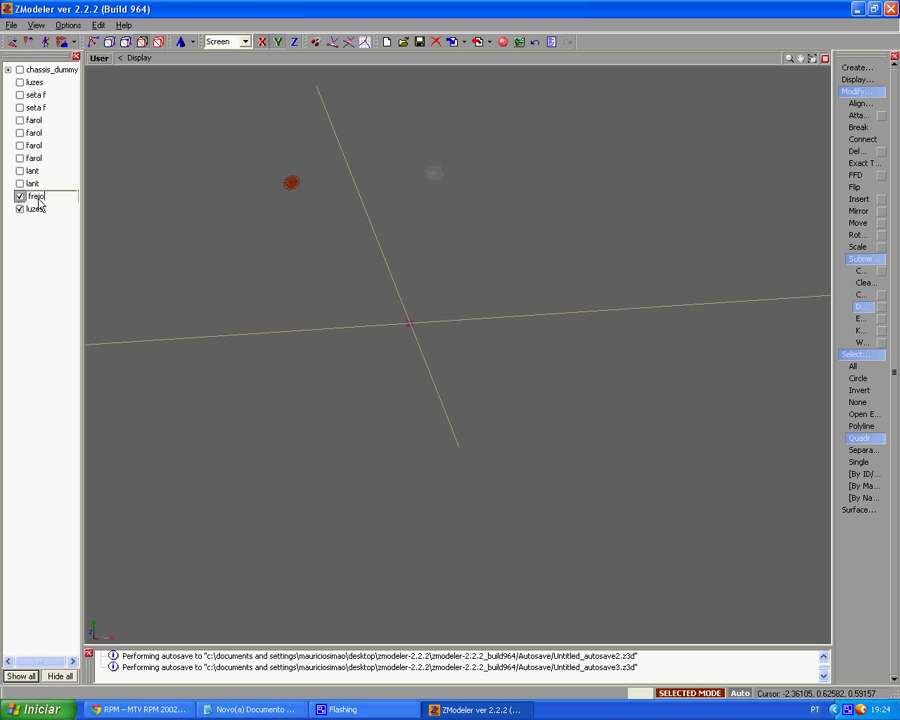
key(Return)
Rename the other brake light object freio, leave selected mode and hide both freio objects
click(45, 209)
click(46, 211)
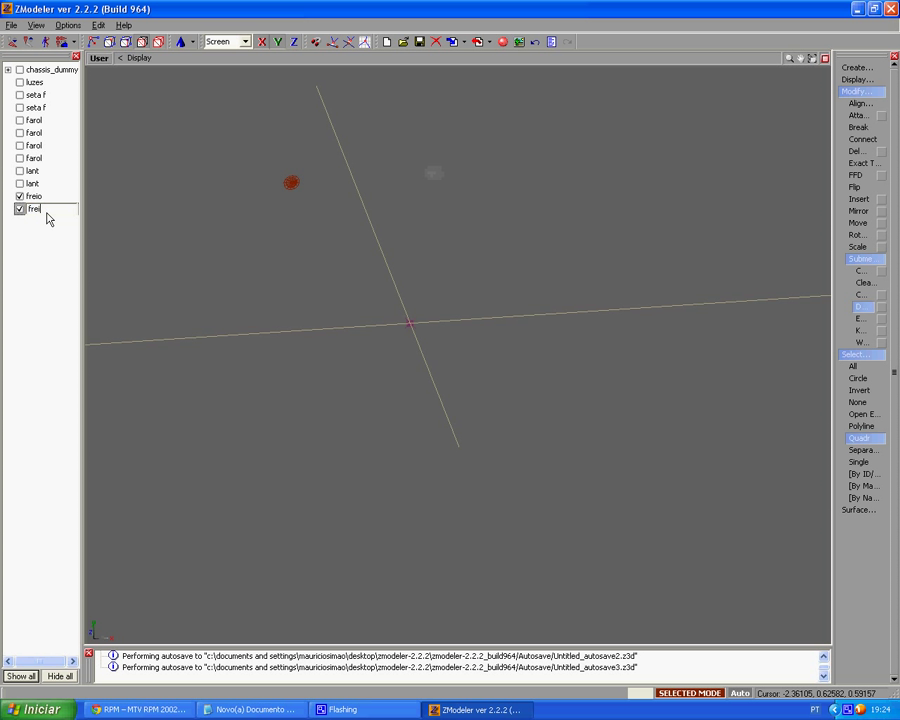
key(Return)
click(174, 151)
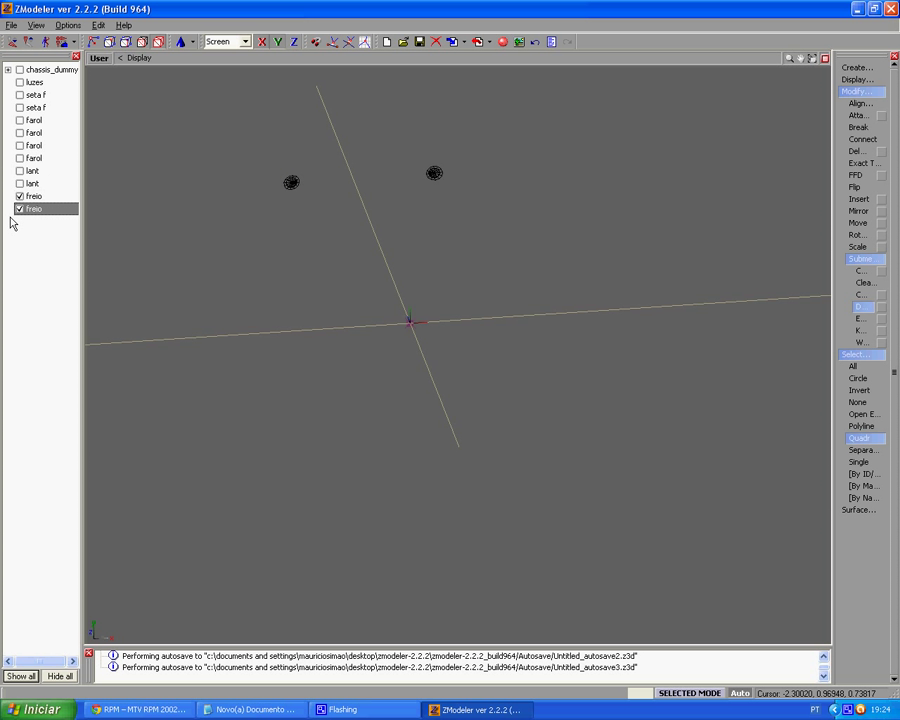
click(20, 208)
click(20, 196)
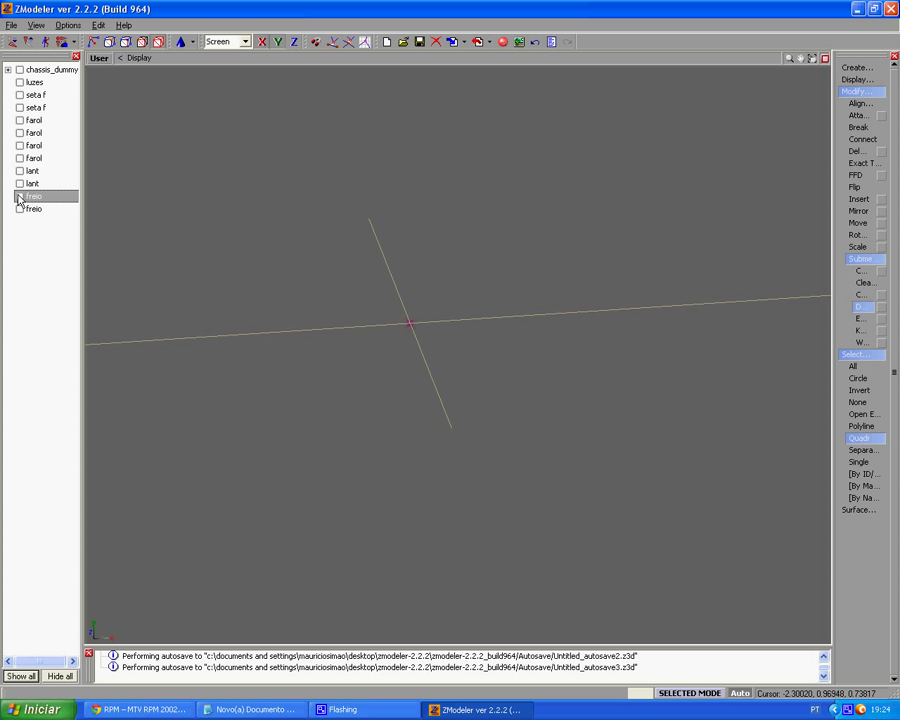
Show all four farol objects
click(20, 158)
click(20, 145)
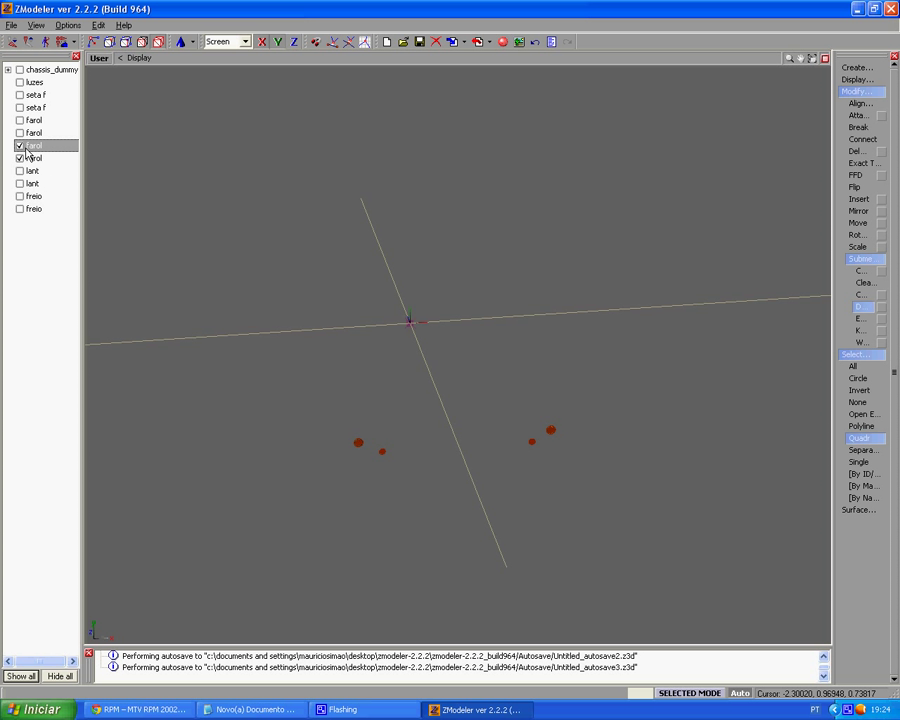
click(19, 132)
click(19, 120)
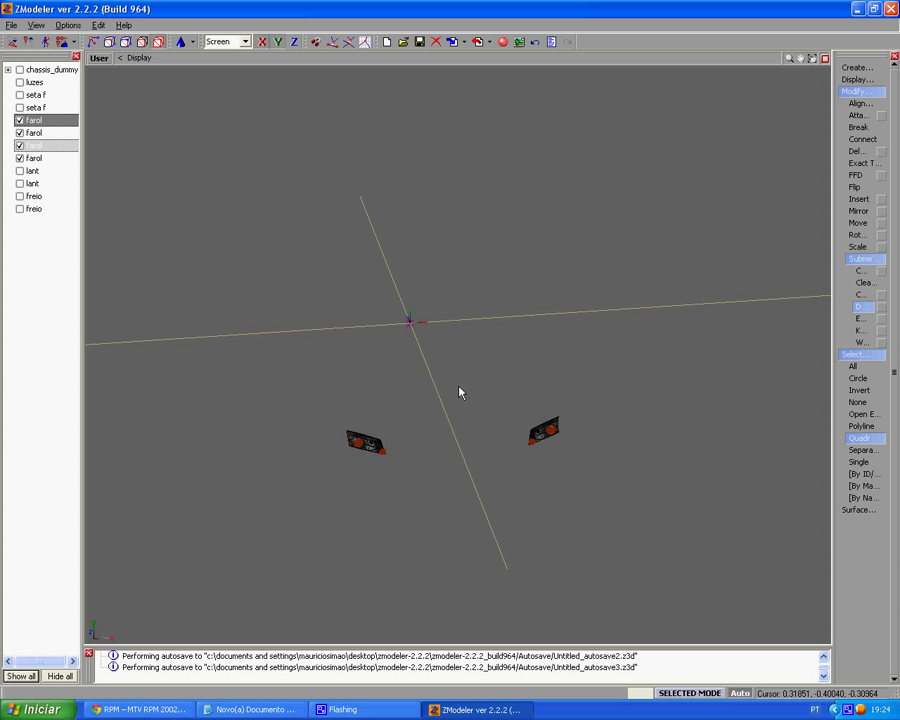
Attach the headlight with the yellow sphere to its pair of small spheres, making one farol object
click(857, 115)
scroll(615, 459, up, 2)
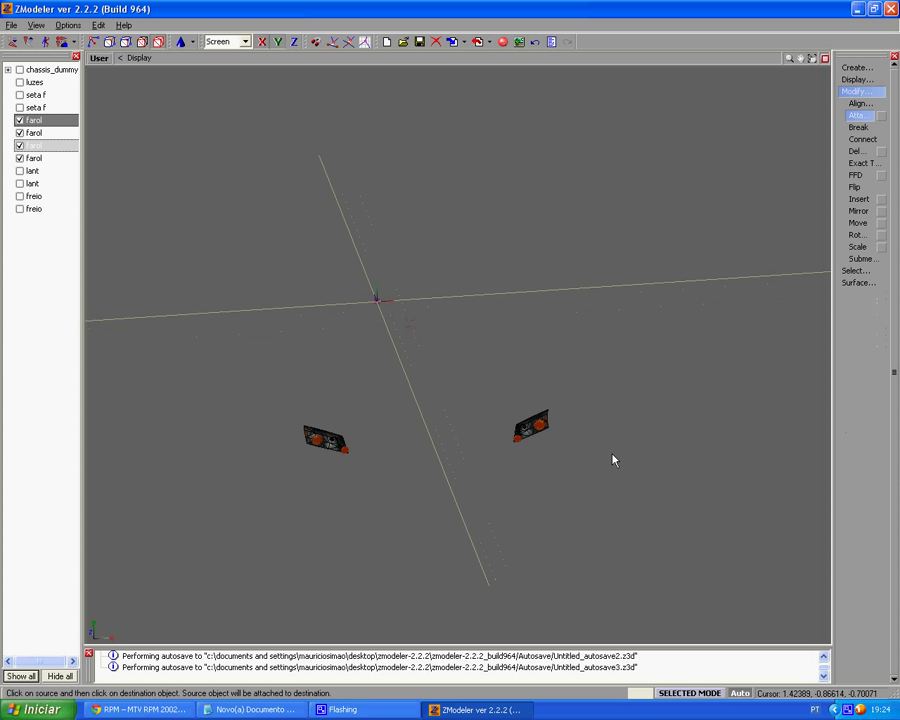
scroll(436, 468, up, 3)
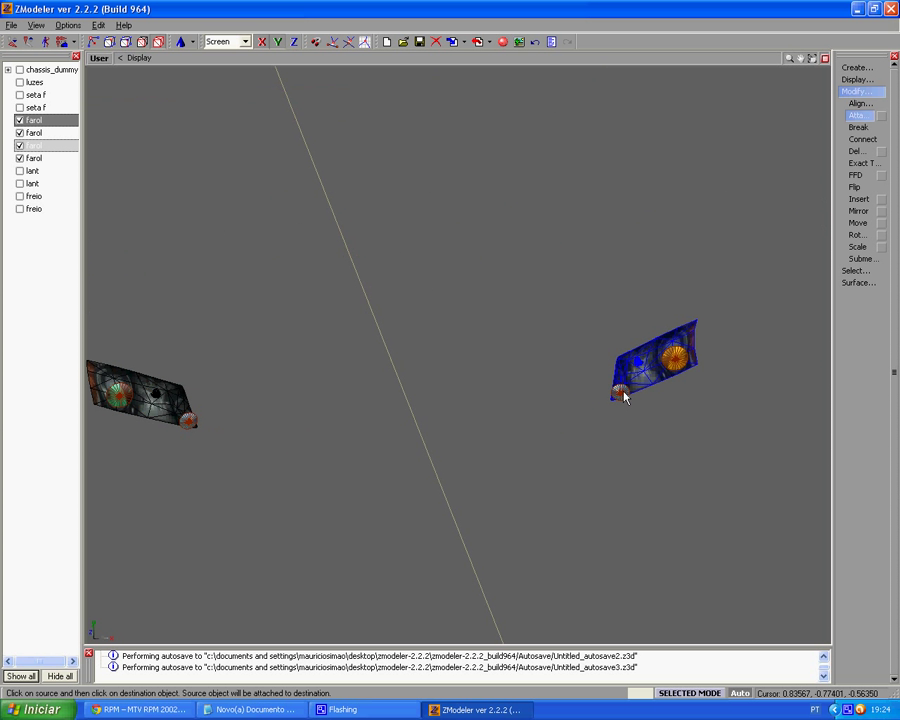
scroll(585, 408, up, 1)
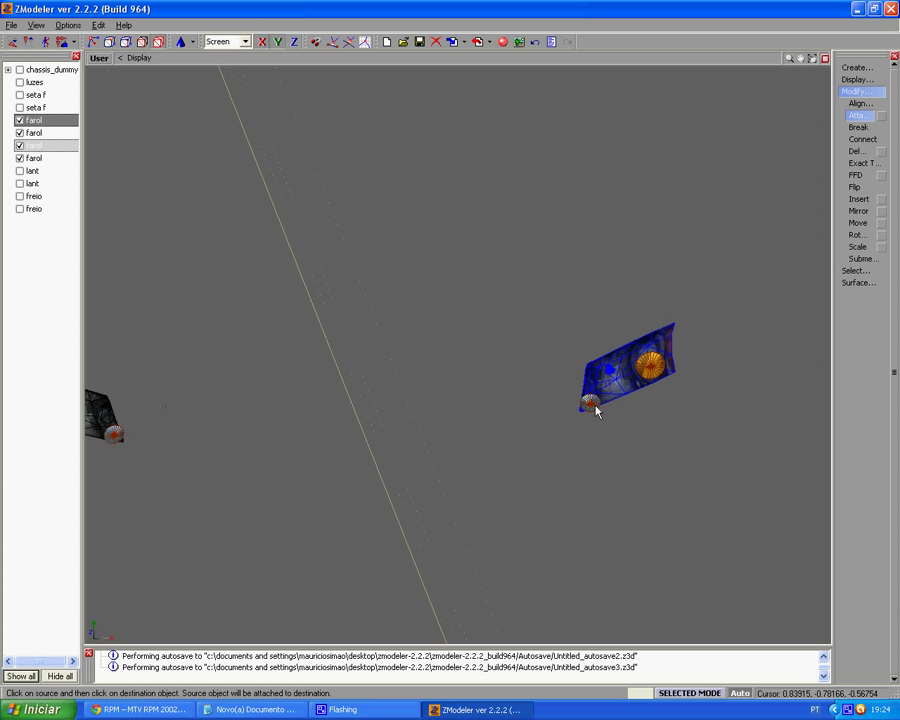
click(605, 387)
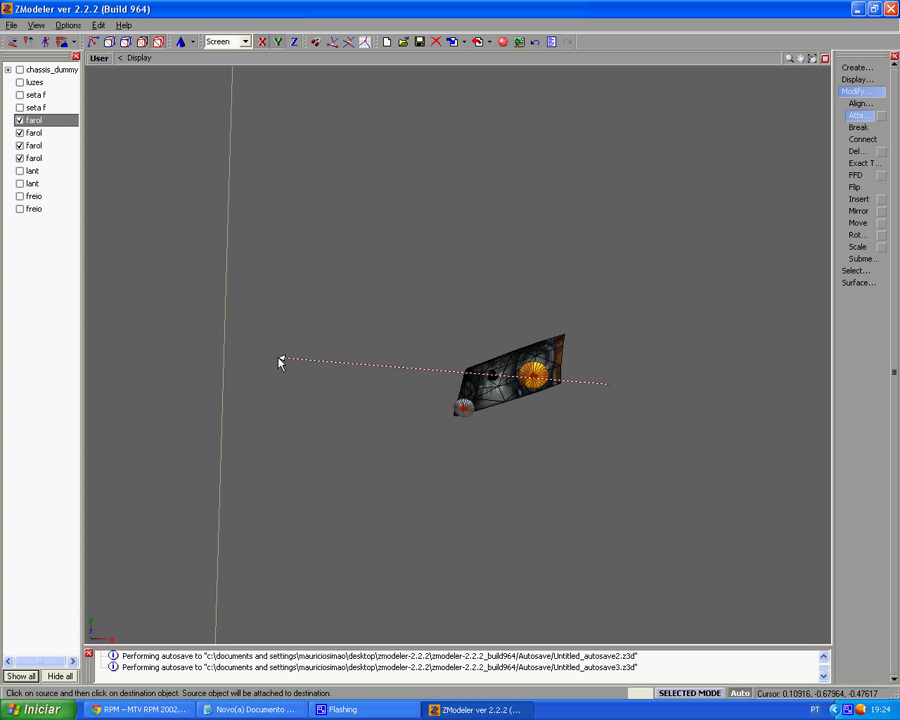
scroll(456, 472, up, 3)
scroll(510, 398, up, 3)
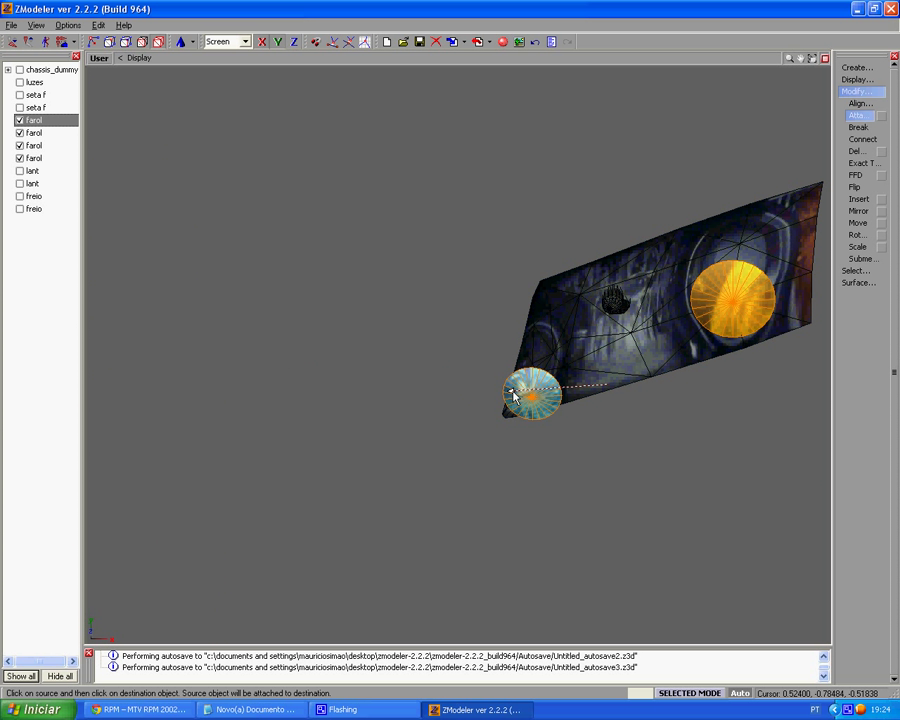
click(507, 396)
scroll(414, 418, down, 3)
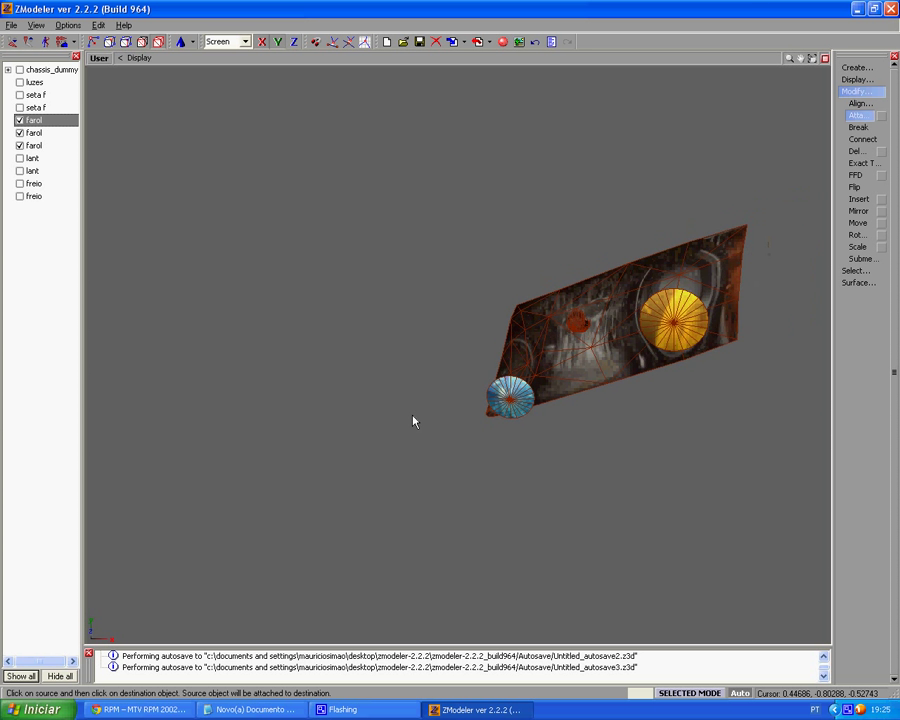
Attach the sphere pair and the other front headlight together as one farol object
scroll(310, 428, up, 4)
scroll(507, 417, down, 3)
scroll(350, 420, up, 2)
scroll(528, 426, down, 2)
scroll(296, 422, up, 2)
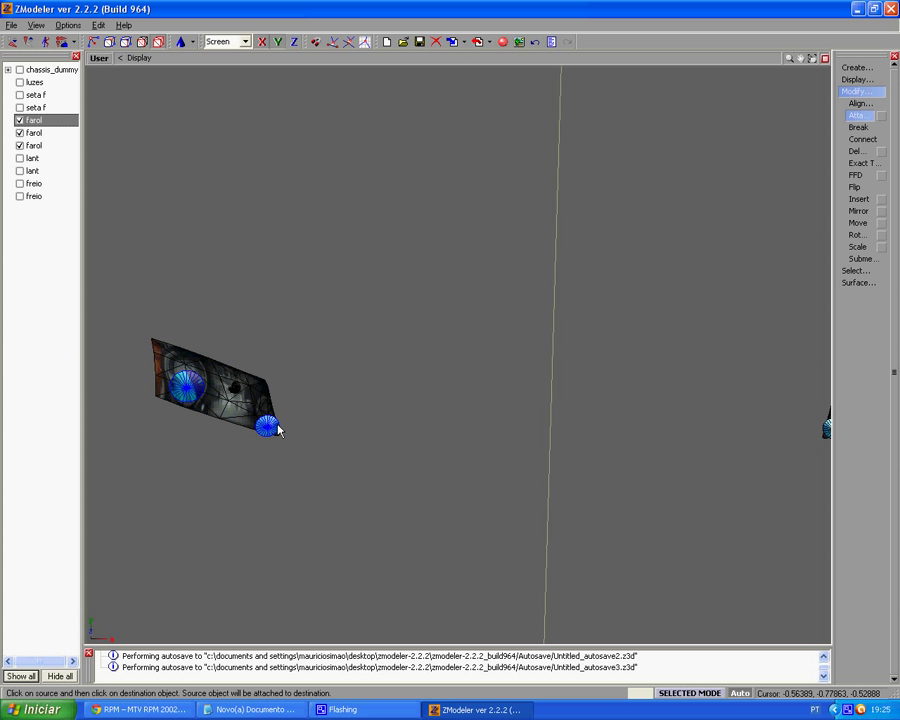
middle_drag(279, 430, 254, 410)
click(209, 405)
scroll(254, 444, down, 3)
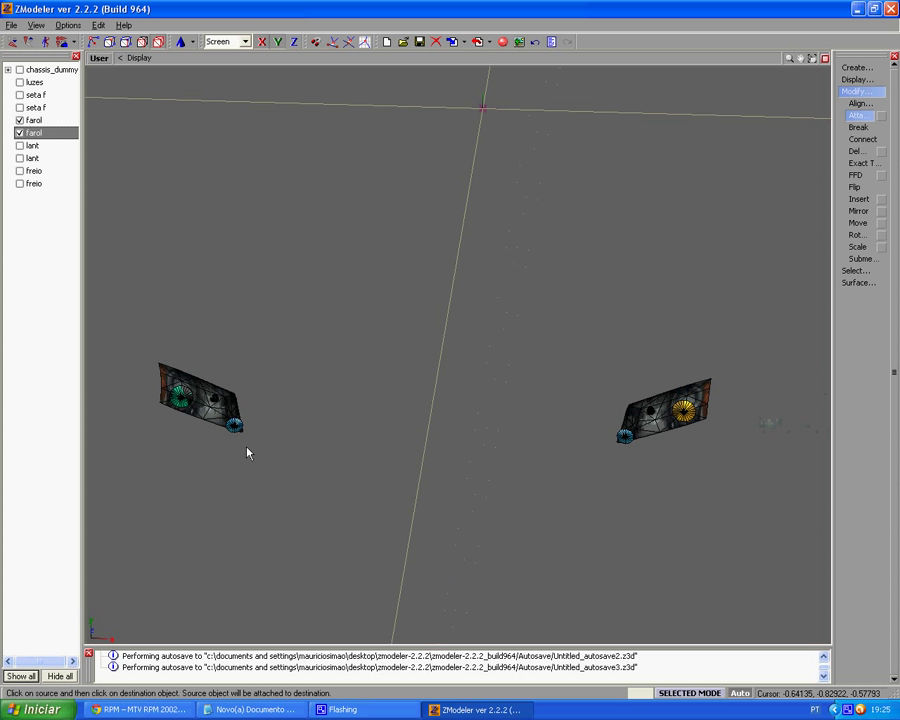
Show both seta f objects and the luzes object, and rename luzes to capa de luzes
click(20, 108)
click(20, 96)
click(20, 84)
click(19, 132)
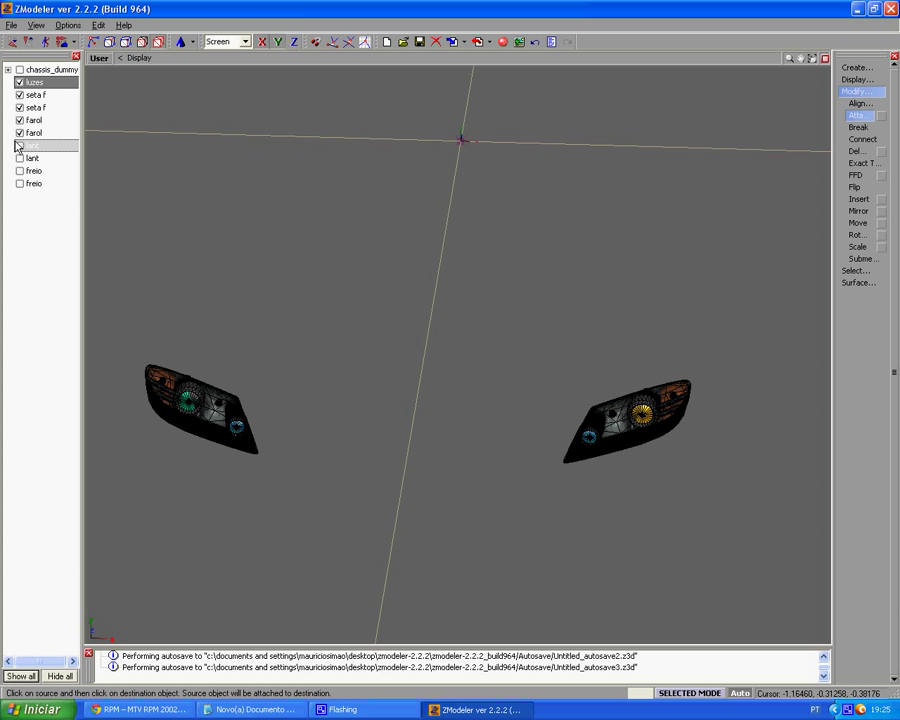
click(42, 85)
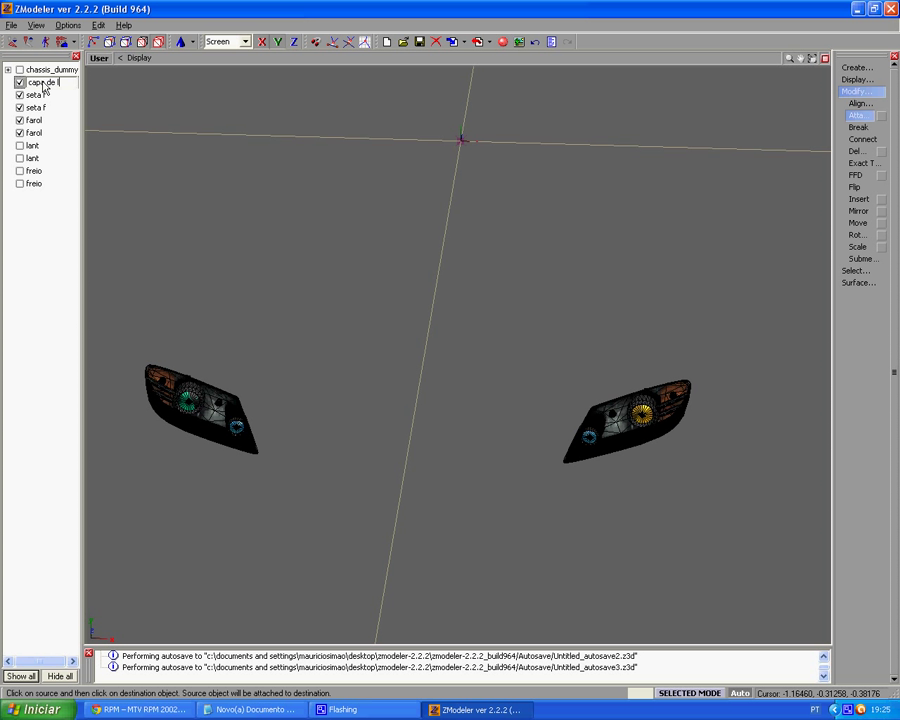
key(Return)
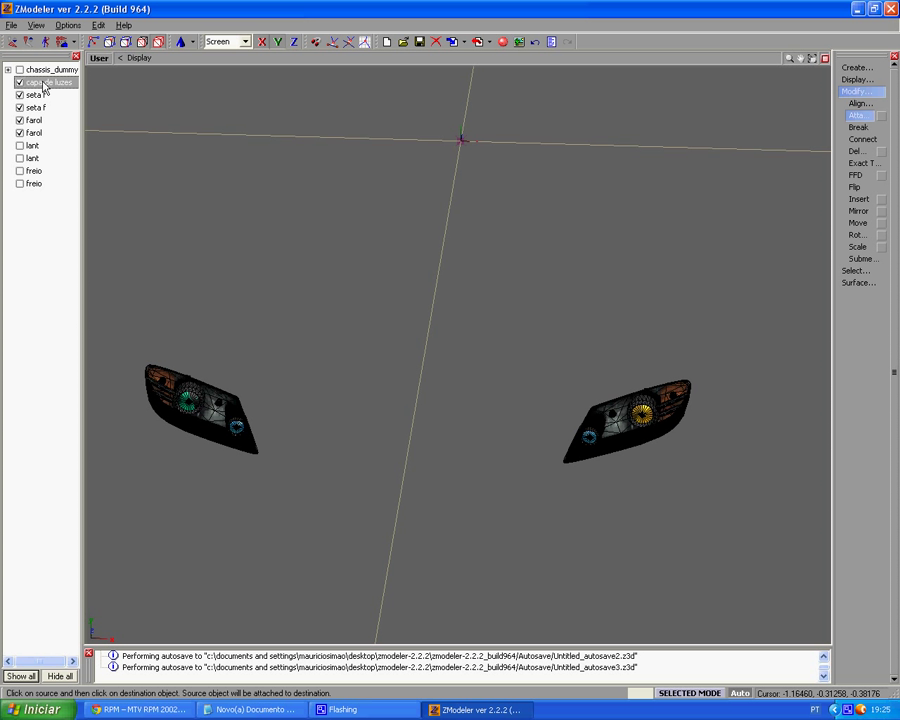
Show the two lant and two freio objects alongside the front lights
key(Down)
key(Down)
key(Down)
key(Down)
key(Down)
key(Down)
key(Down)
key(Down)
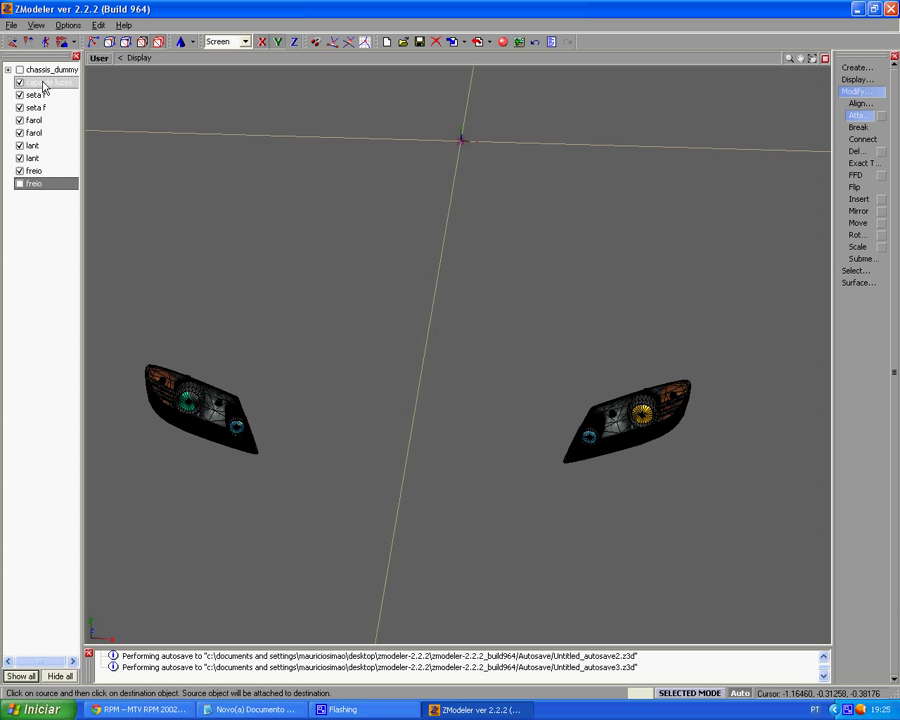
Switch the viewport to the 3D view and inspect all separated lights from the front corner
click(98, 57)
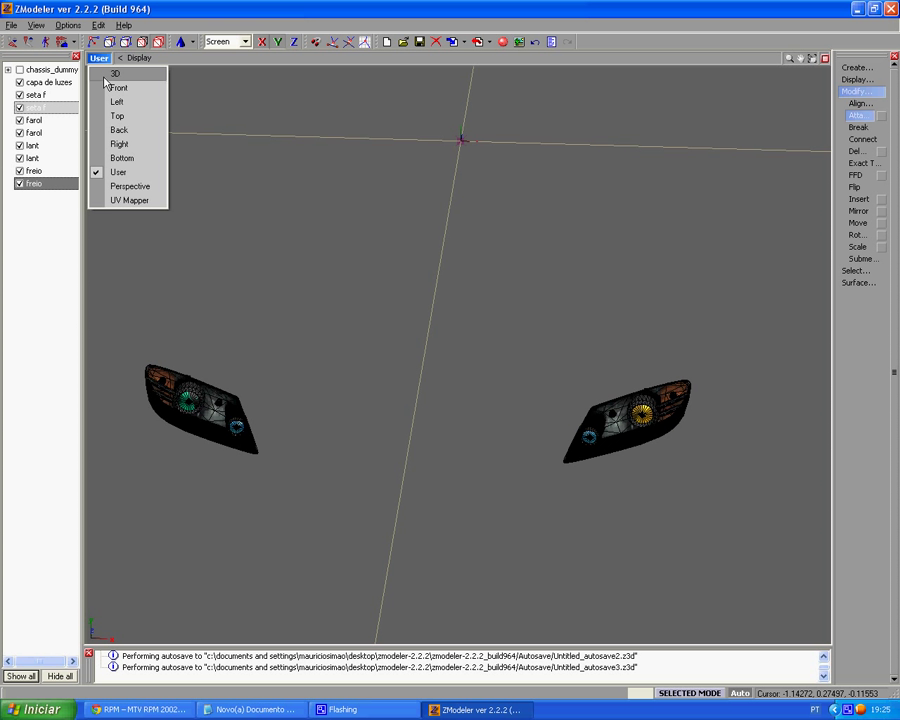
click(112, 73)
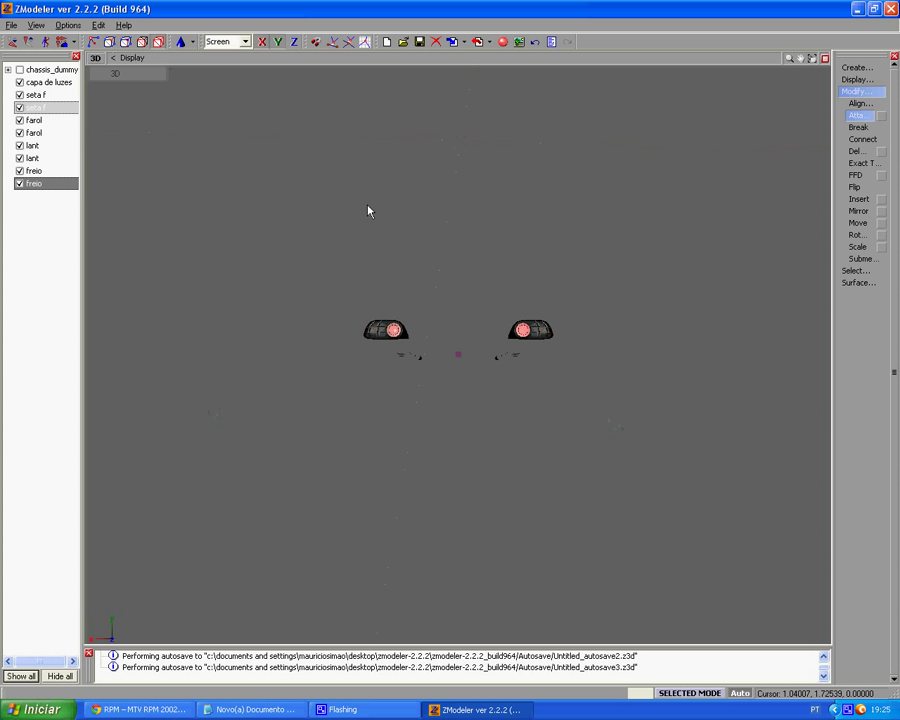
click(856, 95)
middle_drag(775, 250, 590, 295)
scroll(357, 442, down, 2)
middle_drag(357, 442, 338, 420)
Switch to Notepad, add the note "tudo separado vamos juntar outras partes e começar" followed by a blank line, and return to ZModeler
click(271, 712)
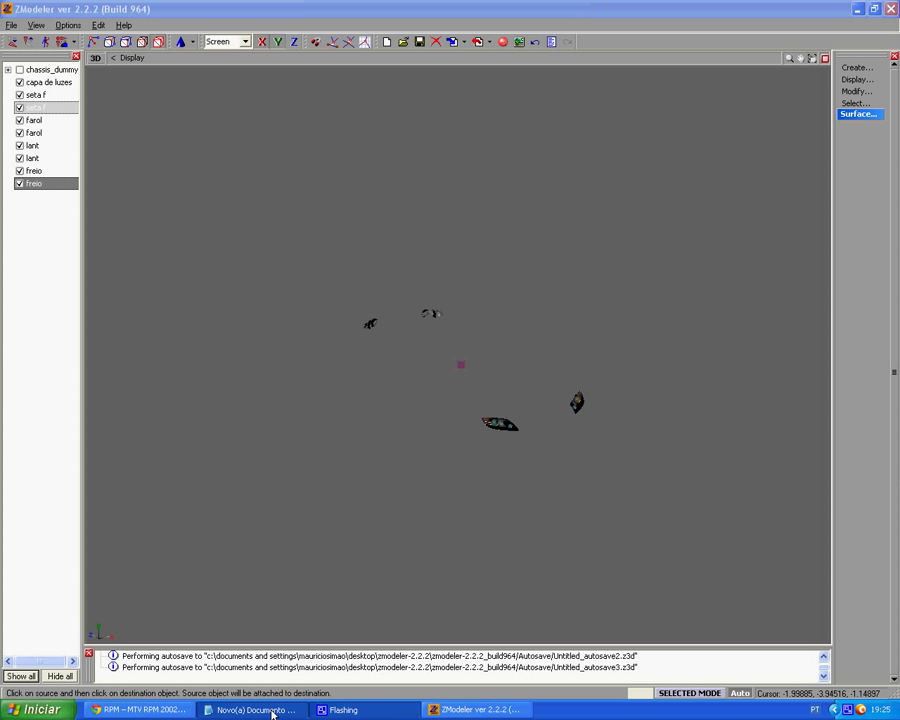
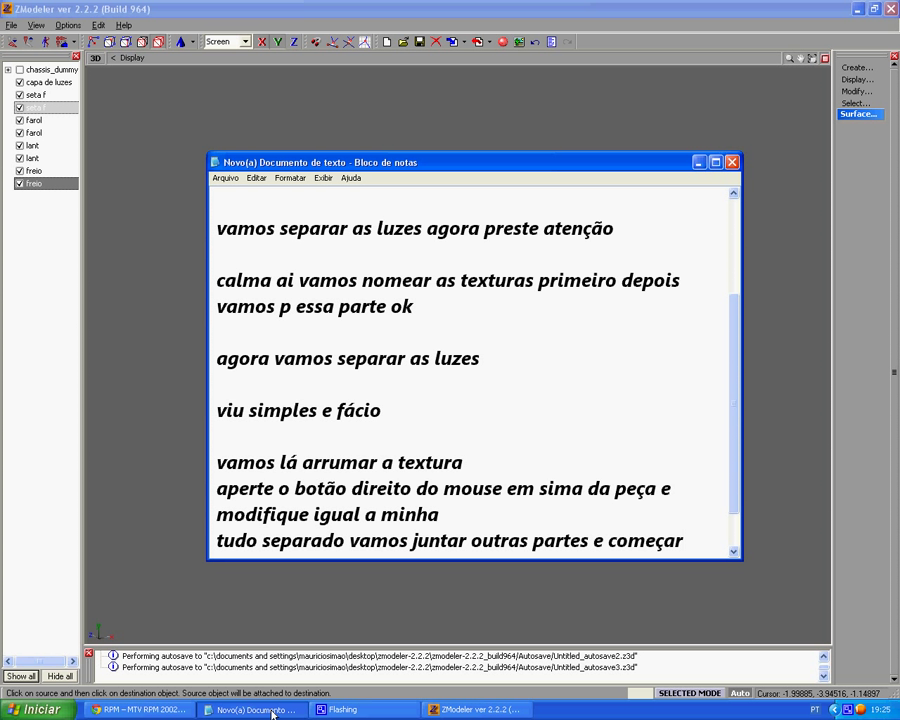
key(Return)
key(Return)
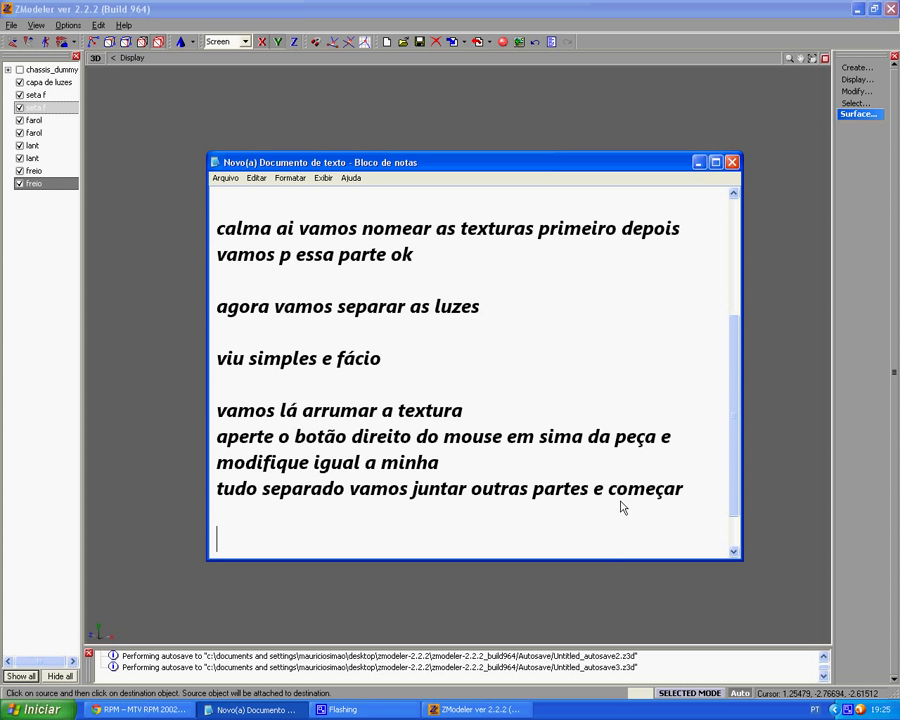
click(699, 162)
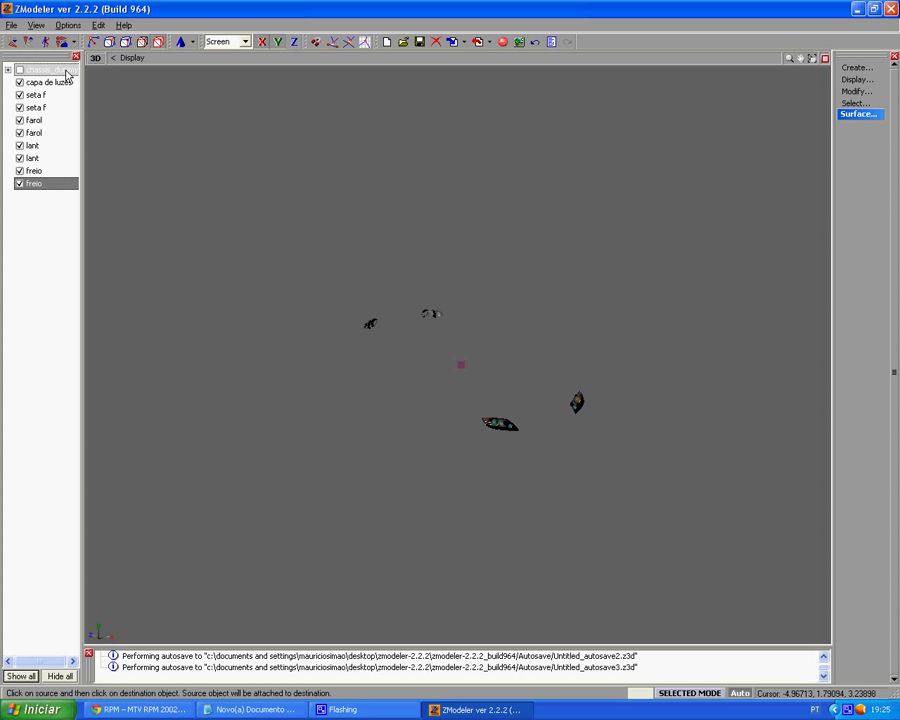
Expand the chassis_dummy hierarchy, widen the object list to show full names and make chassis_dummy visible
click(8, 69)
drag(83, 120, 154, 122)
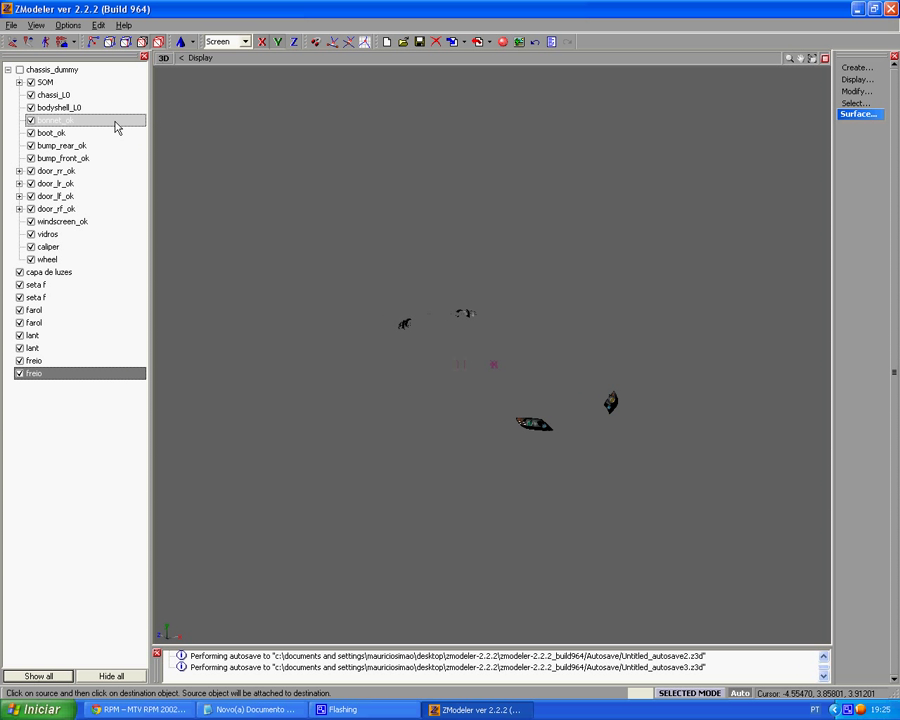
click(19, 70)
Hide every part under chassis_dummy, from SOM down to wheel, leaving only the lights visible
click(31, 82)
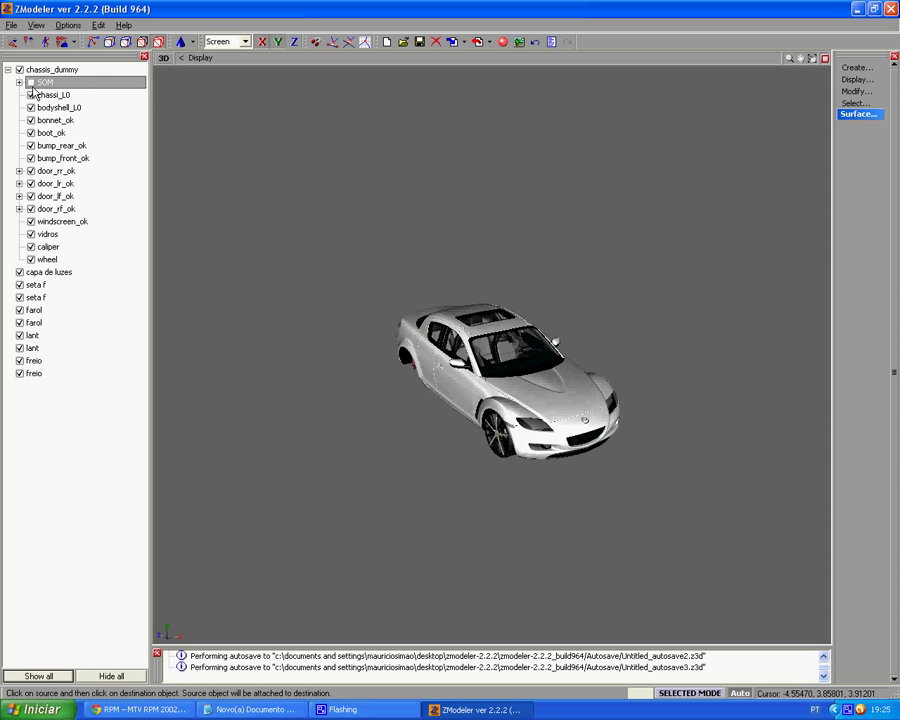
key(Down)
key(space)
key(Down)
key(space)
key(Down)
key(space)
key(Down)
key(space)
key(Down)
key(space)
key(Down)
key(space)
key(Down)
key(space)
key(Down)
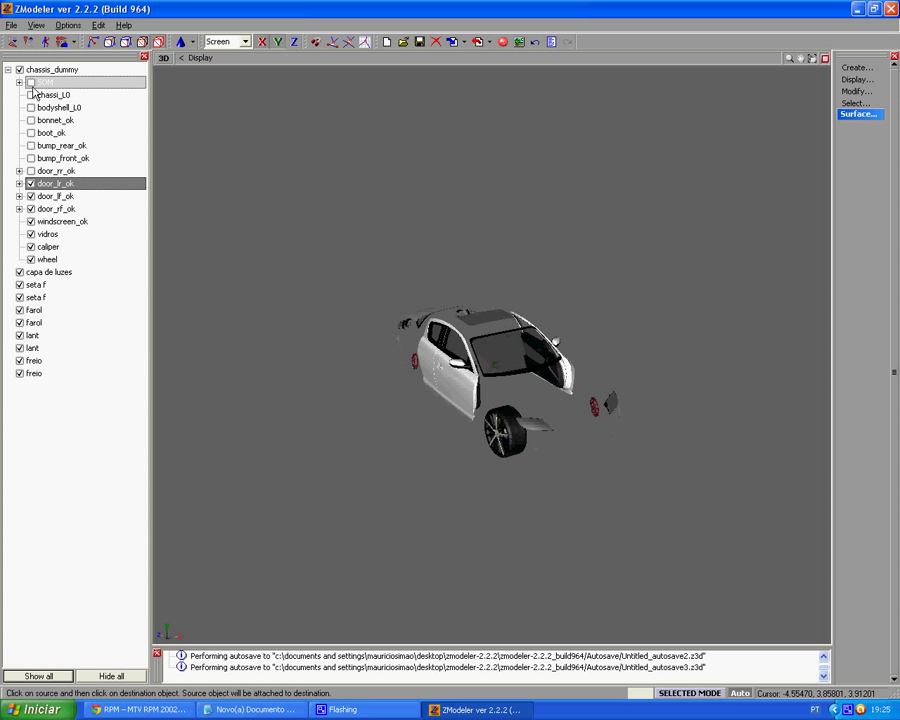
key(space)
key(Down)
key(space)
key(Down)
key(space)
key(Down)
key(space)
key(Down)
key(space)
key(Down)
key(space)
key(Down)
key(space)
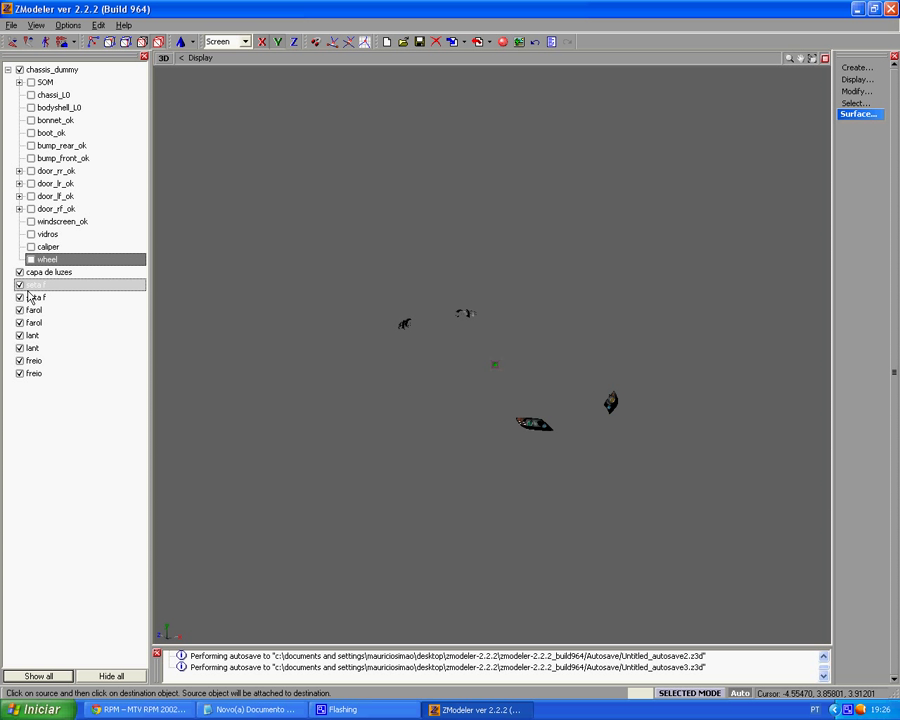
Move both seta f and both farol objects into chassis_dummy directly below SOM and hide them
mouse_move(30, 290)
mouse_down()
mouse_move(6, 168)
mouse_move(29, 130)
mouse_move(30, 94)
mouse_up()
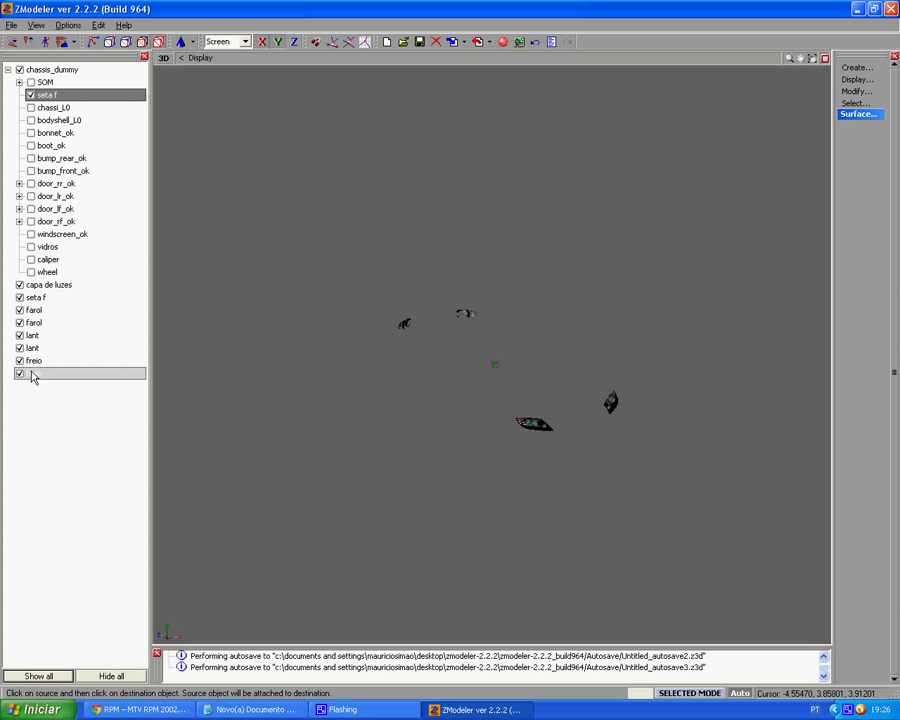
drag(31, 300, 38, 110)
drag(40, 313, 40, 96)
drag(38, 322, 42, 133)
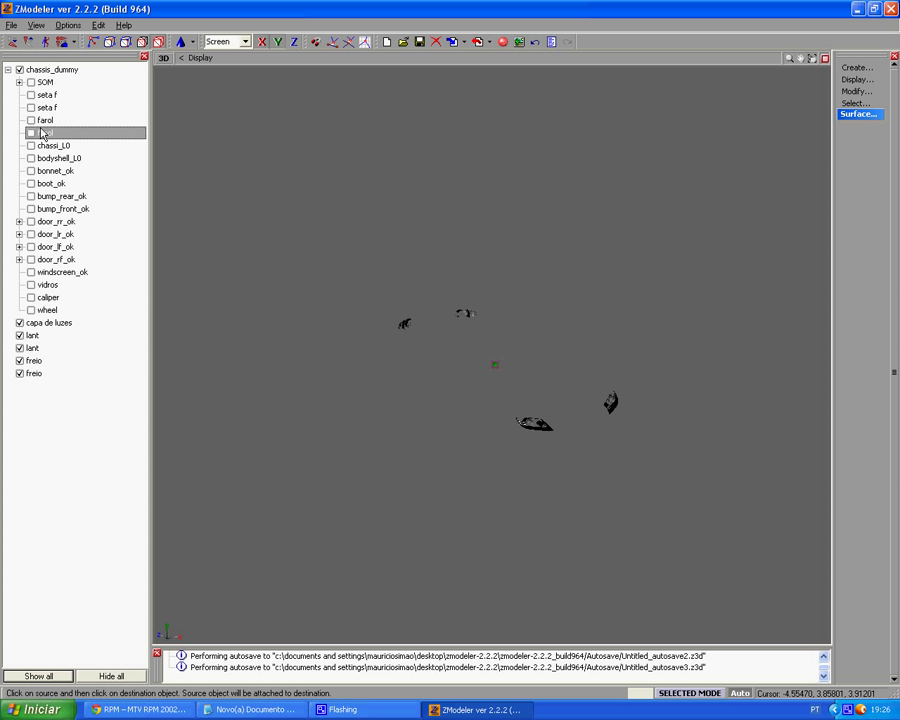
Move both lant and both freio objects into chassis_dummy below the farol objects and hide them
drag(25, 337, 44, 165)
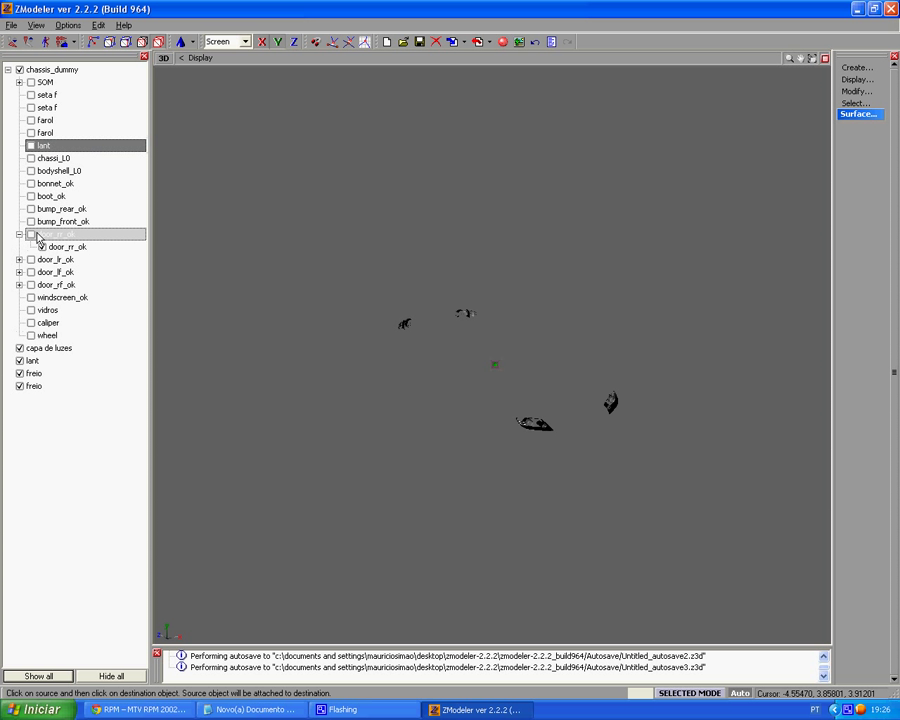
drag(24, 360, 30, 158)
mouse_move(25, 376)
mouse_down()
mouse_move(10, 305)
mouse_move(38, 166)
mouse_up()
drag(25, 386, 43, 180)
drag(22, 279, 43, 224)
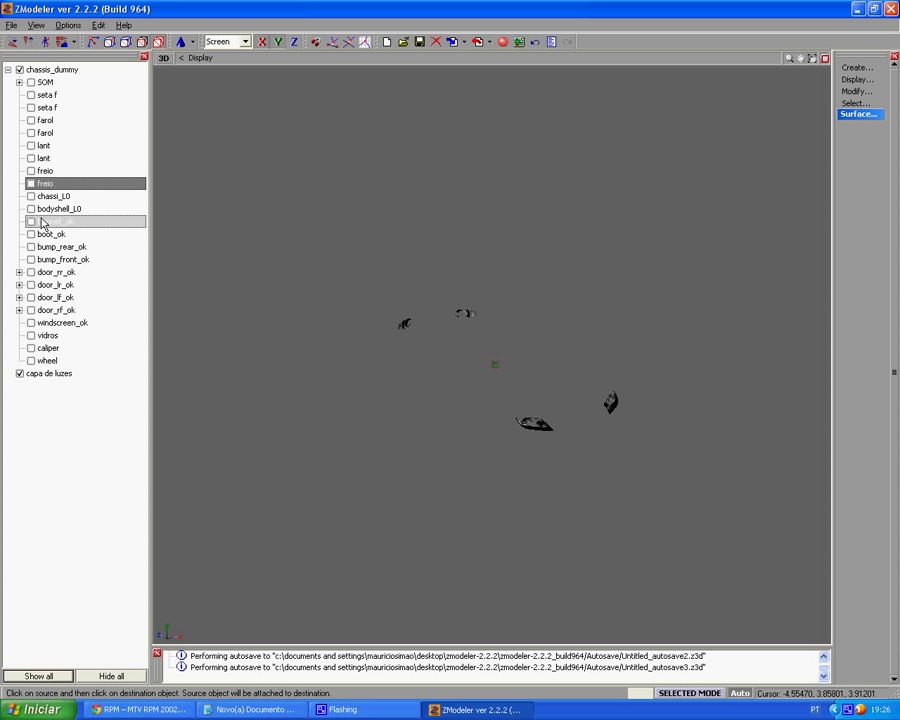
Show chassi_L0, move capa de luzes directly below it in chassis_dummy, and set the viewport to User view
click(31, 198)
drag(40, 377, 30, 199)
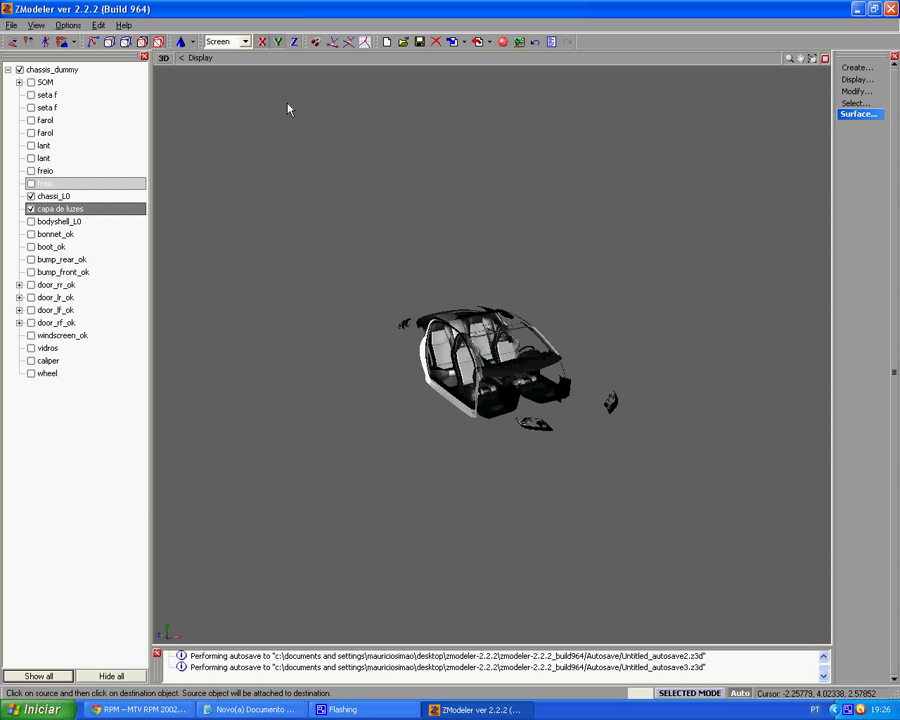
click(163, 58)
click(208, 172)
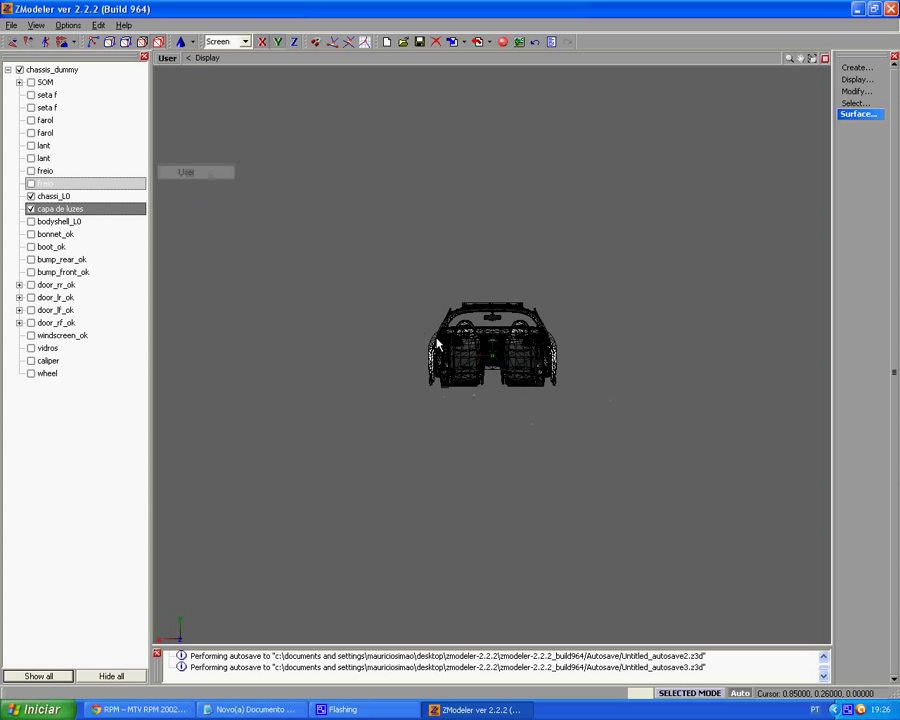
Attach capa de luzes to chassi_L0 and hide the combined object
mouse_move(486, 342)
middle_down()
mouse_move(441, 357)
mouse_move(430, 372)
mouse_move(398, 368)
mouse_move(518, 388)
mouse_move(535, 380)
middle_up()
click(856, 91)
click(857, 115)
click(697, 365)
click(290, 362)
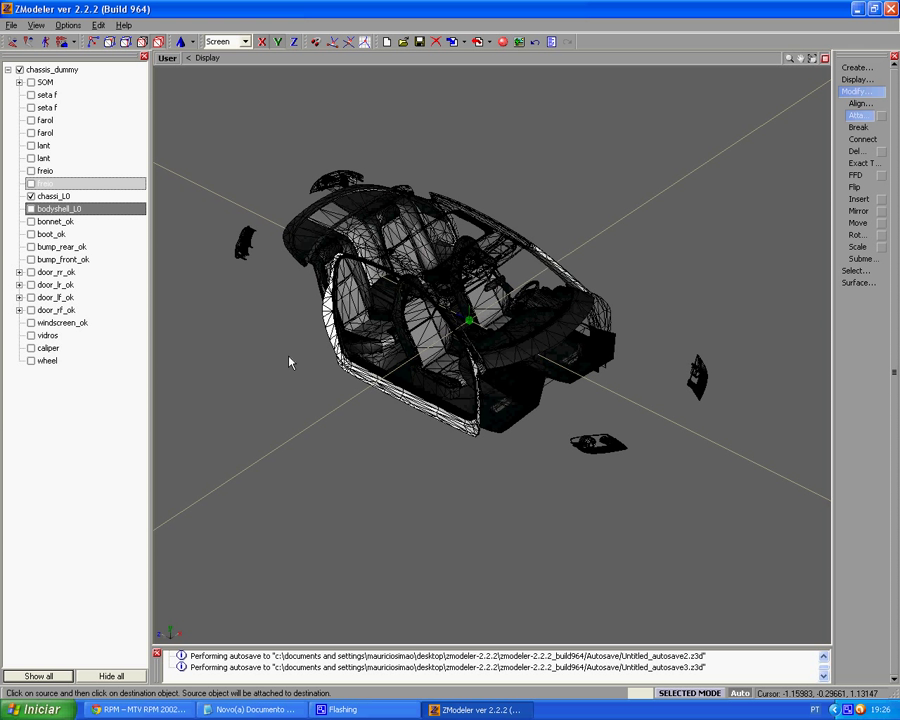
click(31, 196)
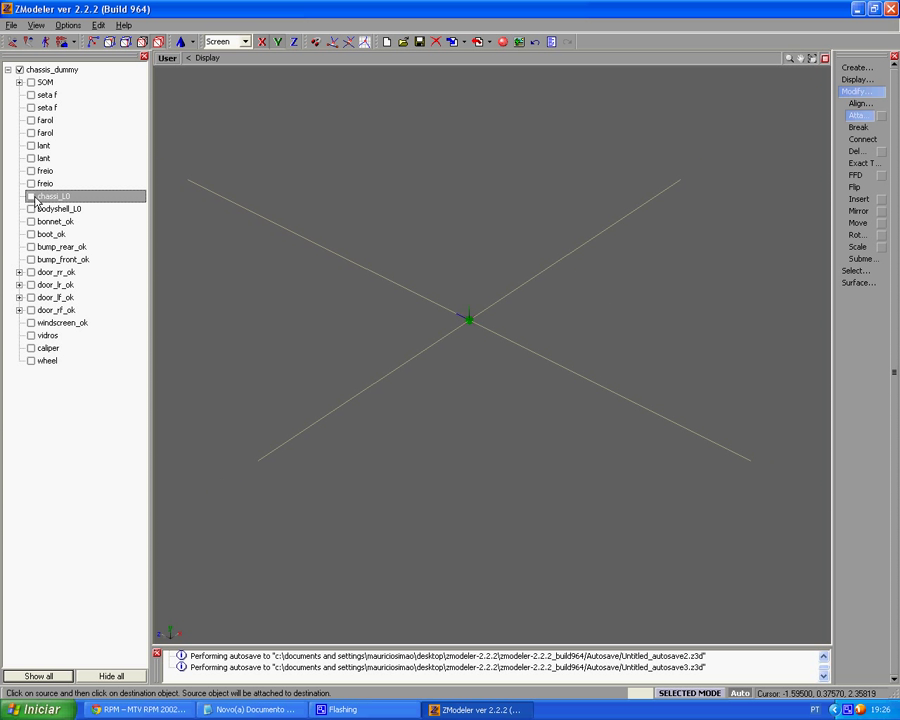
Show vidros and move it out of chassis_dummy to the root level of the object tree
click(32, 326)
click(31, 336)
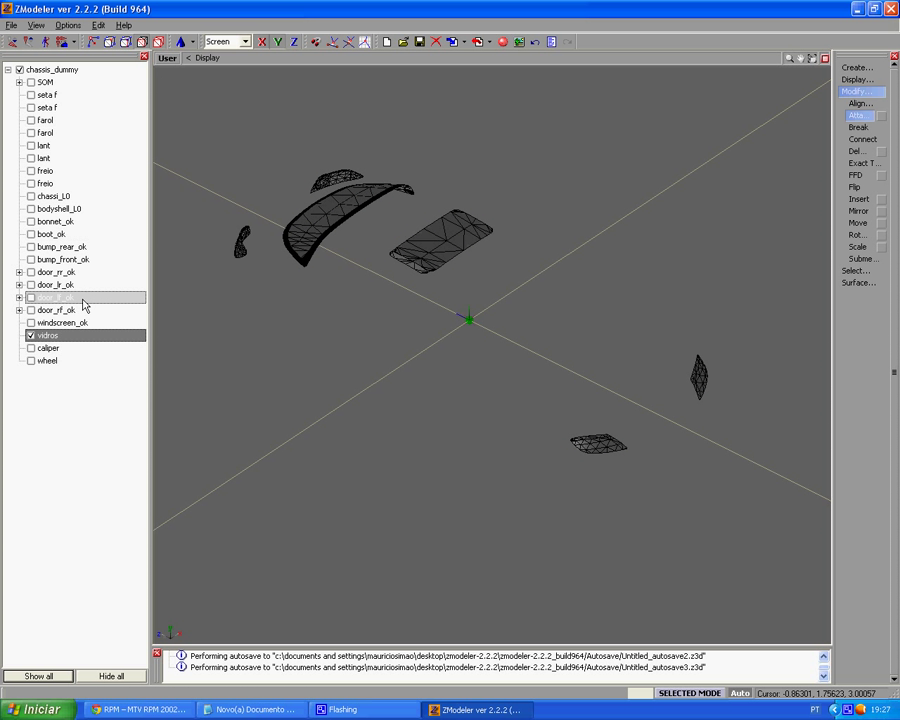
drag(66, 340, 8, 362)
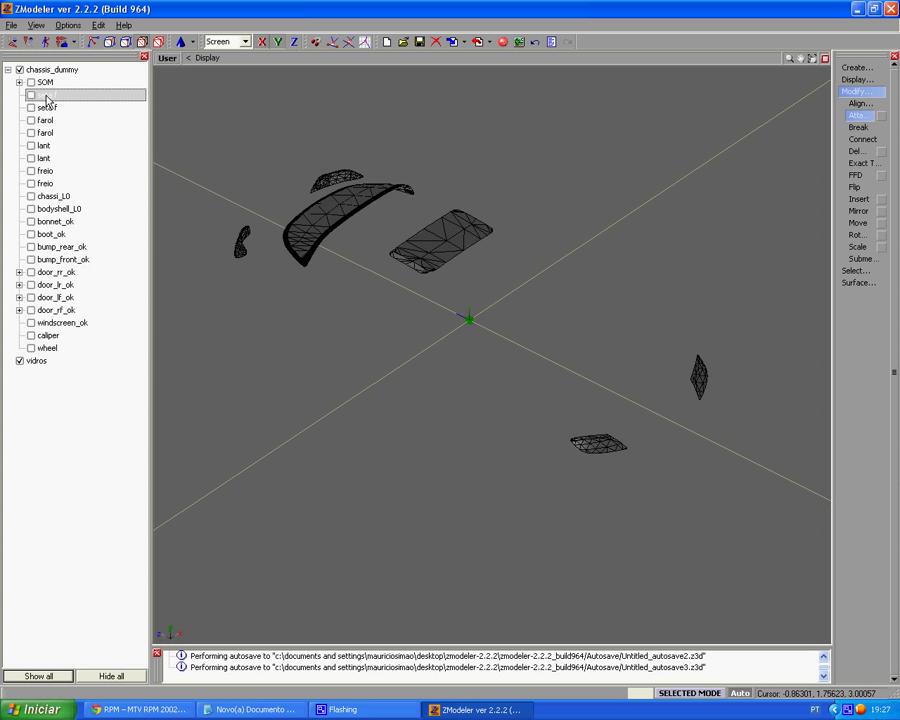
Open vidros for polygon-level editing with quad selection ready for detaching polygons
click(858, 258)
click(857, 306)
click(850, 355)
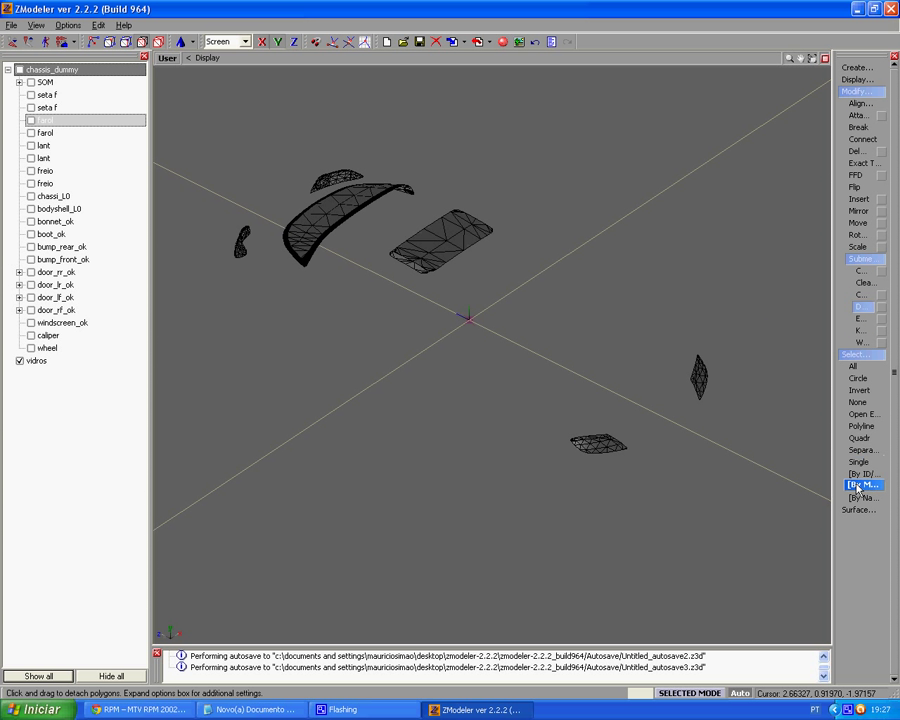
click(859, 438)
right_click(352, 203)
click(352, 203)
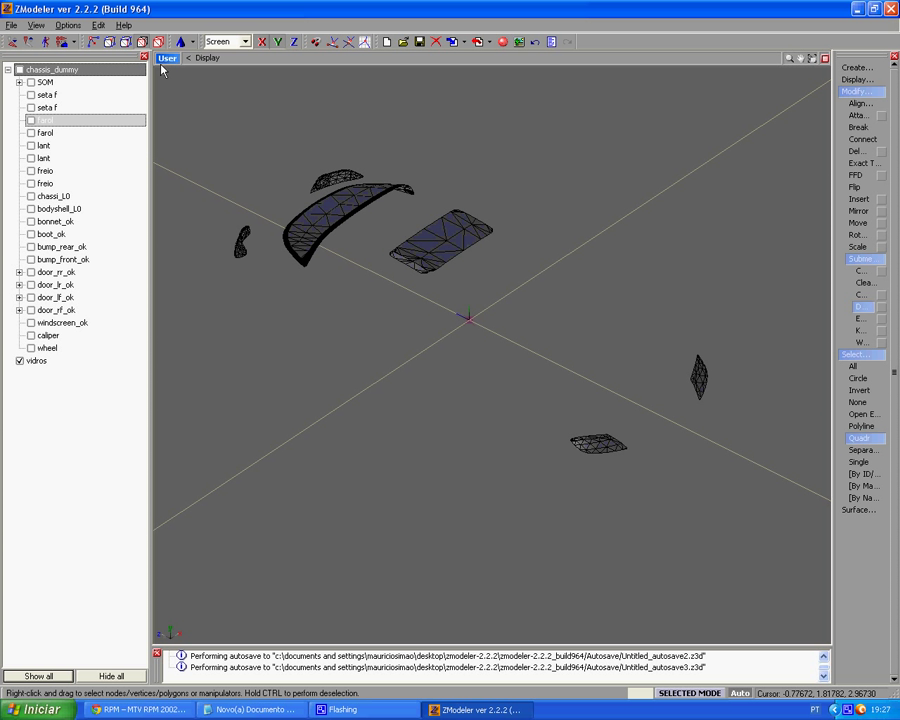
click(143, 45)
click(433, 242)
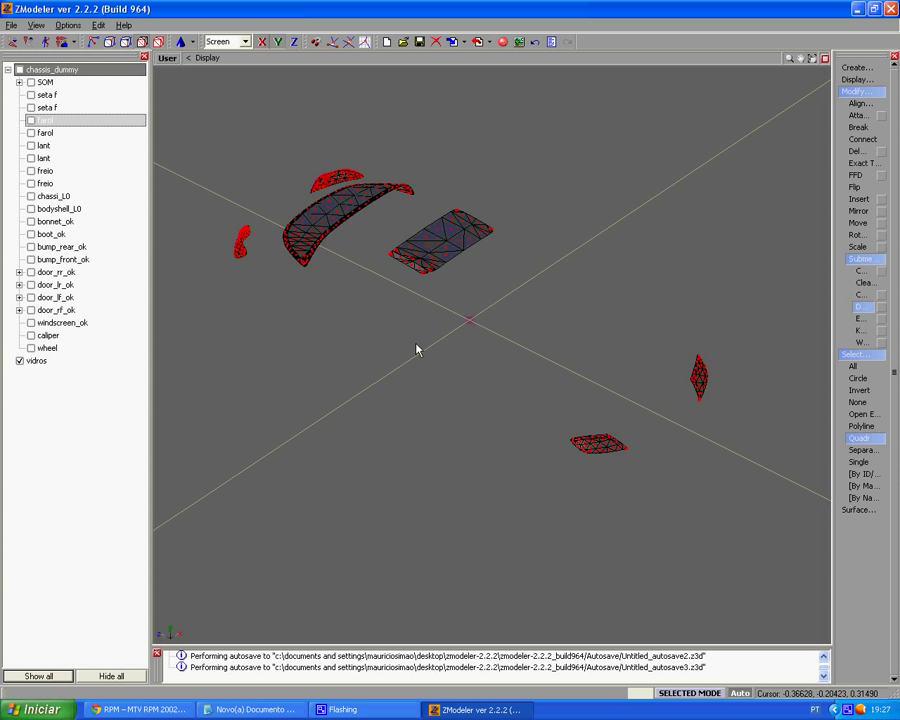
Select all the rear window polygons of vidros and detach them as a separate object
middle_drag(705, 369, 465, 393)
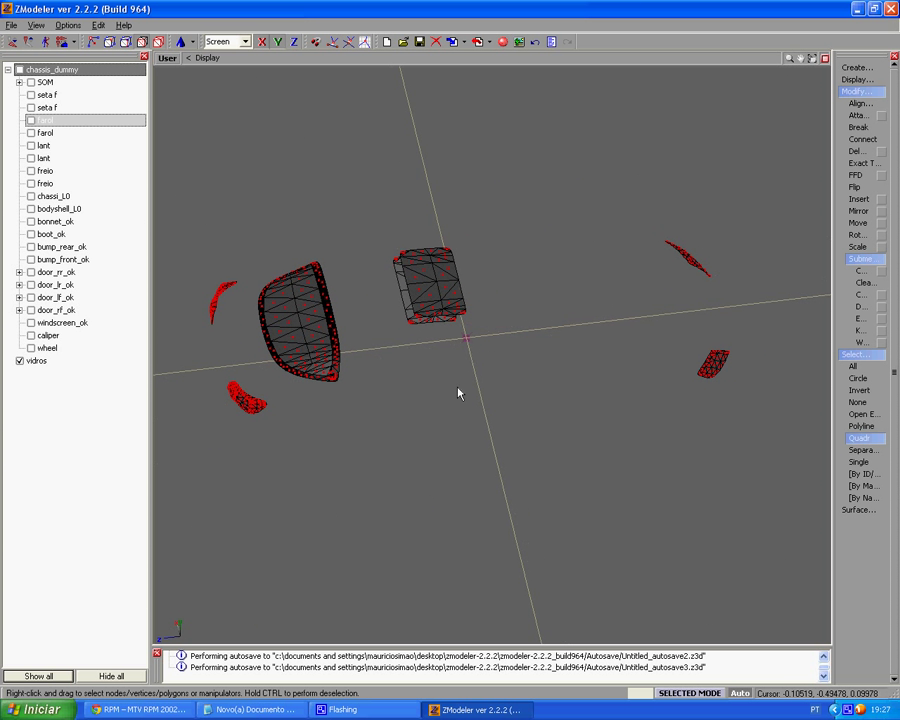
right_drag(292, 344, 338, 250)
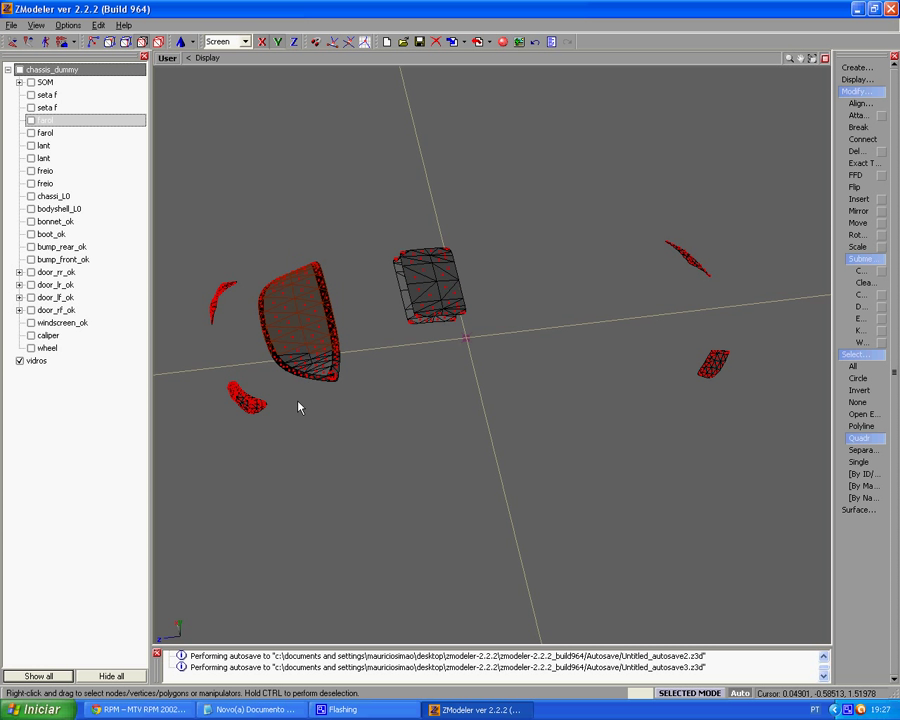
right_drag(352, 325, 353, 324)
right_drag(268, 380, 297, 348)
right_drag(352, 312, 350, 312)
right_drag(291, 349, 344, 275)
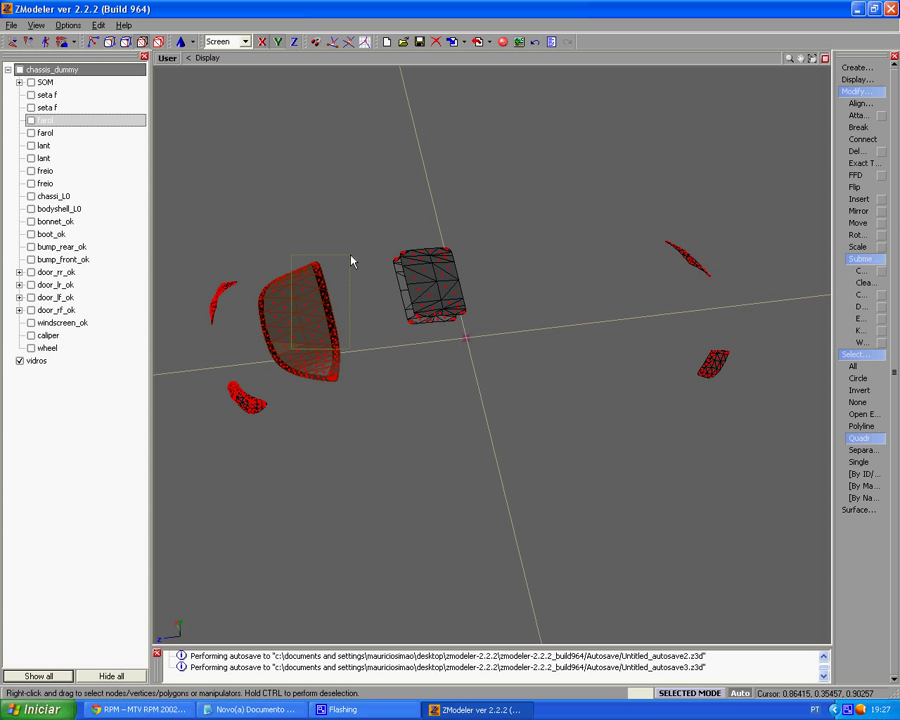
click(862, 306)
click(680, 694)
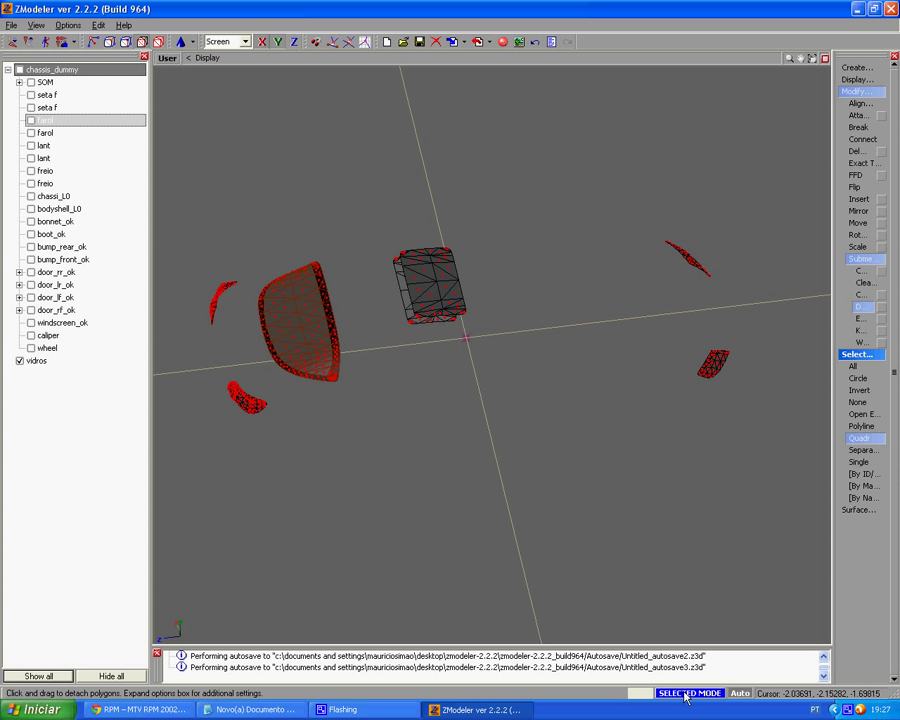
click(300, 339)
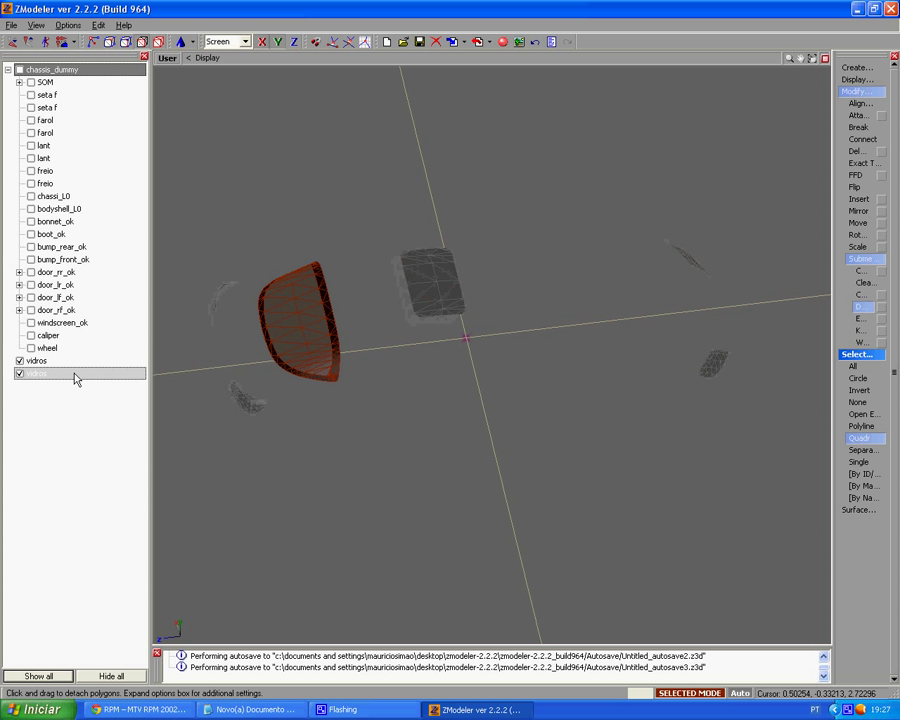
Hide the detached rear window object and rename it vidro tras
click(22, 374)
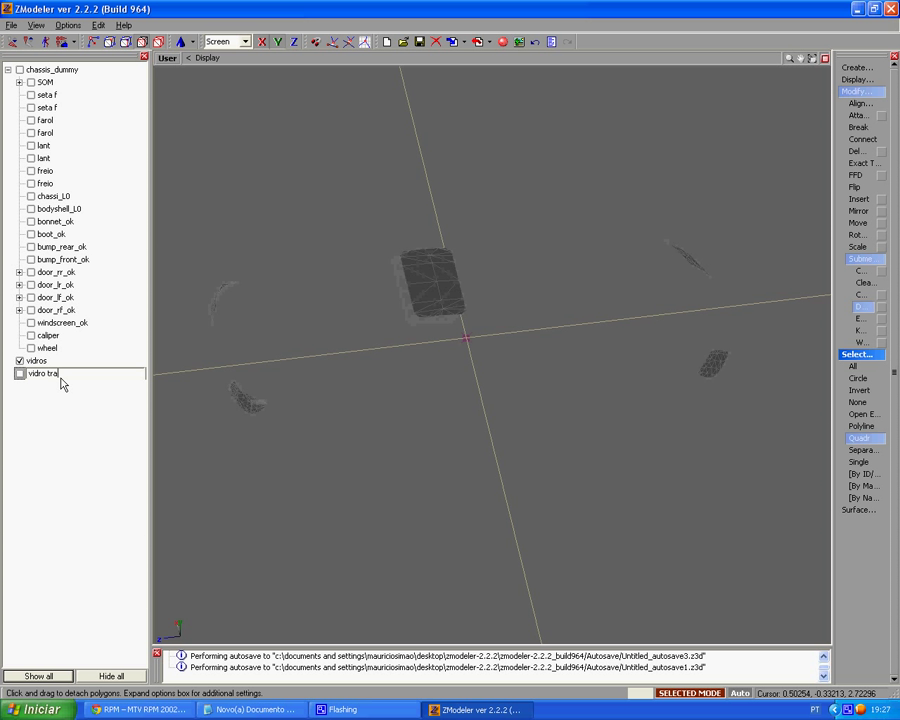
text(s)
key(Return)
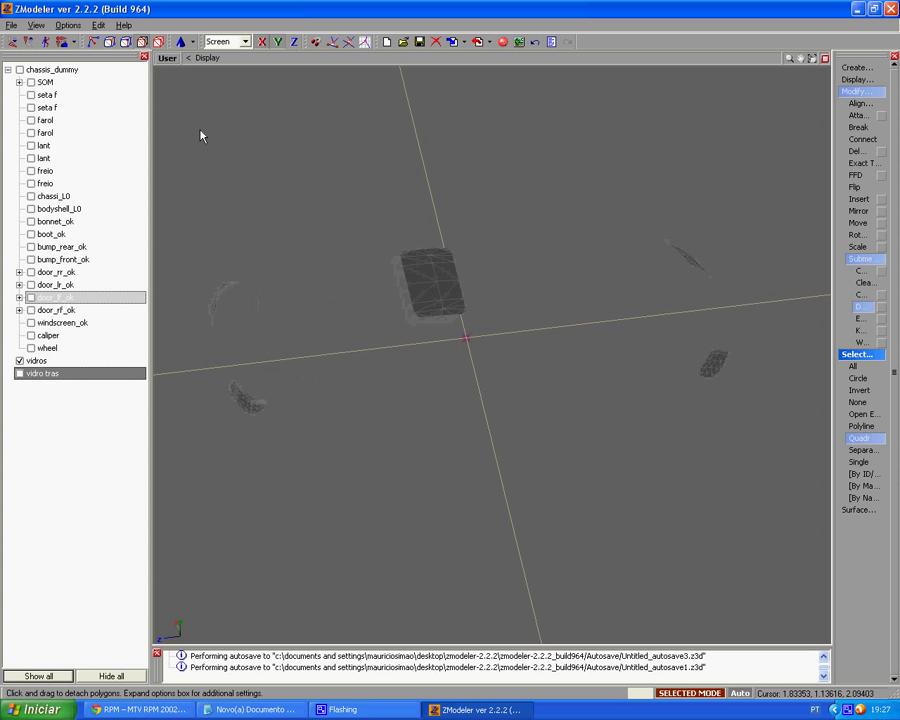
Select the glass polygons of both front lights in vidros and detach them as a separate object
click(158, 42)
click(141, 43)
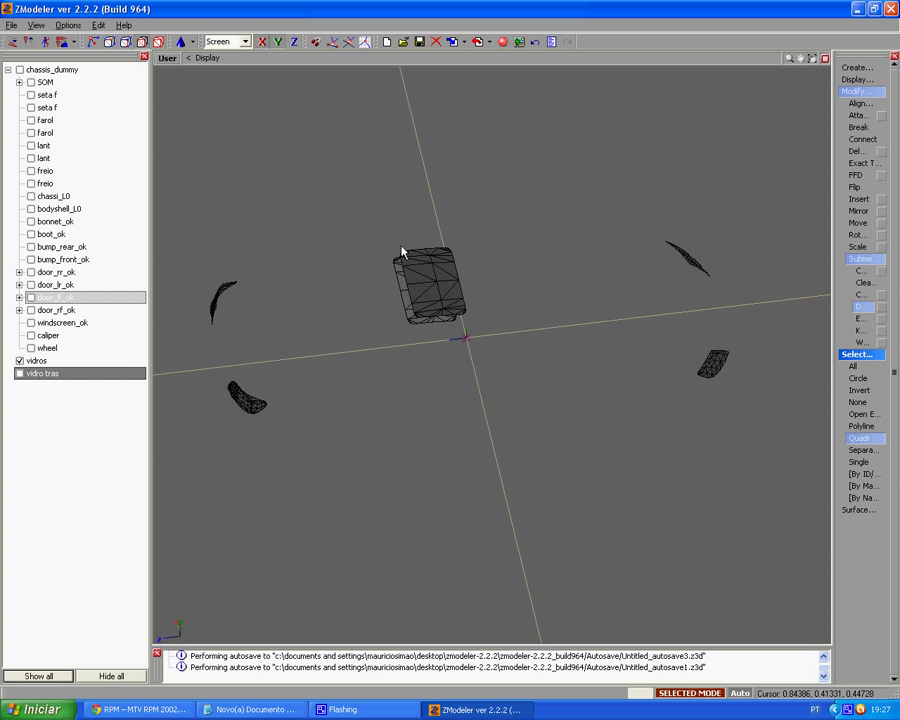
click(449, 291)
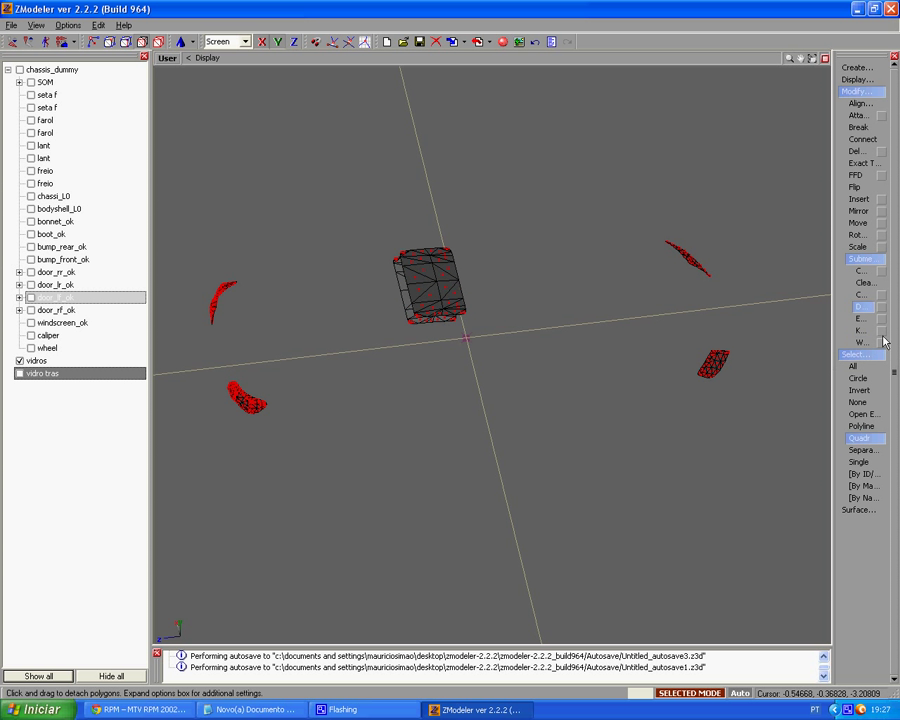
click(858, 306)
middle_drag(712, 366, 650, 377)
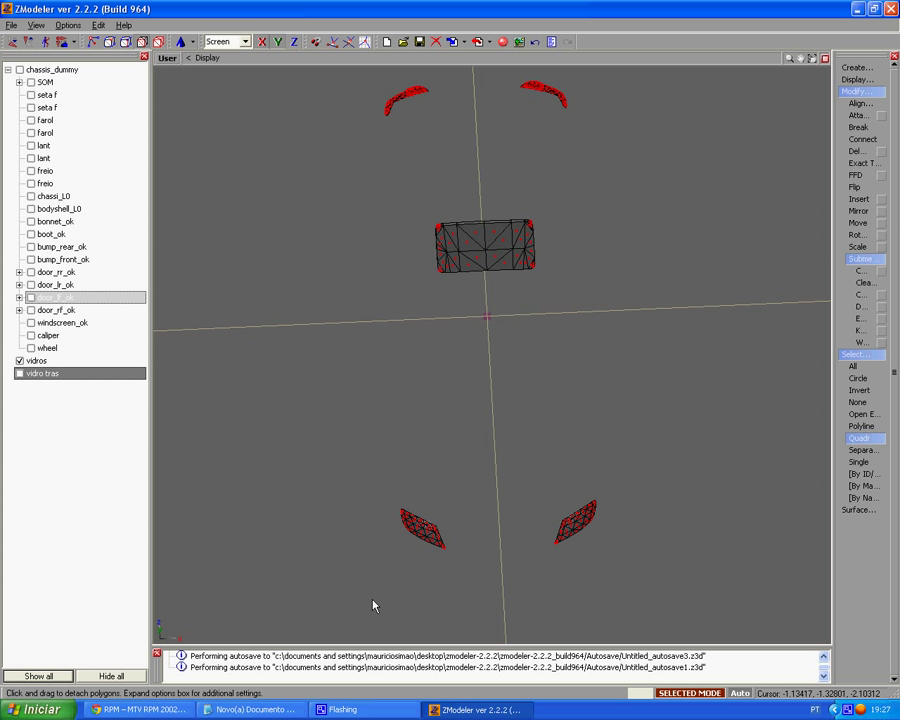
drag(450, 498, 452, 492)
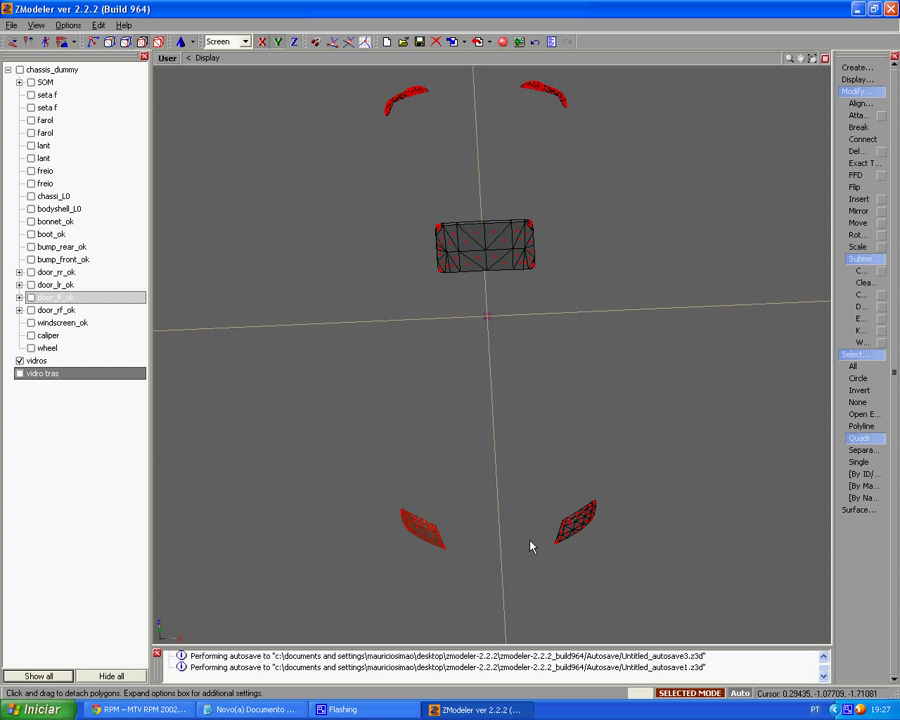
drag(556, 553, 557, 552)
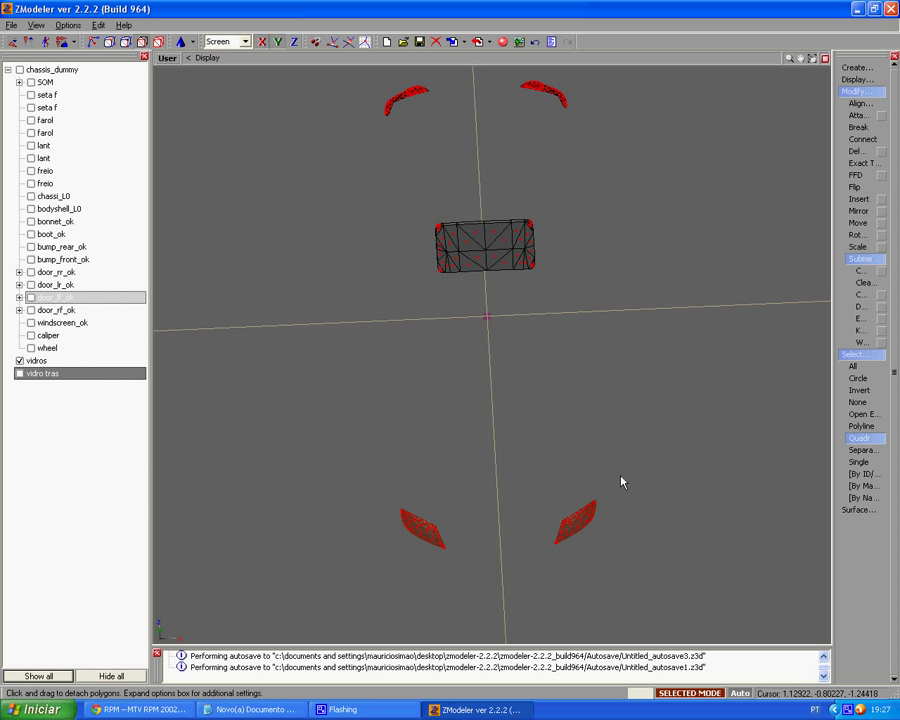
click(859, 306)
click(565, 540)
click(161, 47)
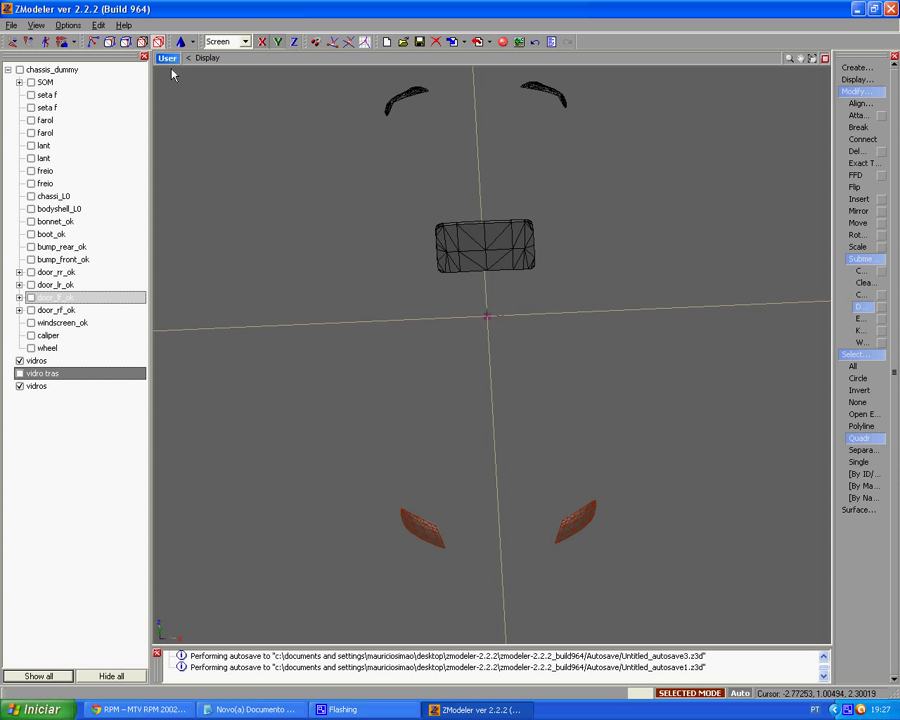
Turn off selected mode and attach the detached front light glass back to vidros
key(space)
scroll(422, 290, down, 4)
middle_drag(470, 272, 539, 265)
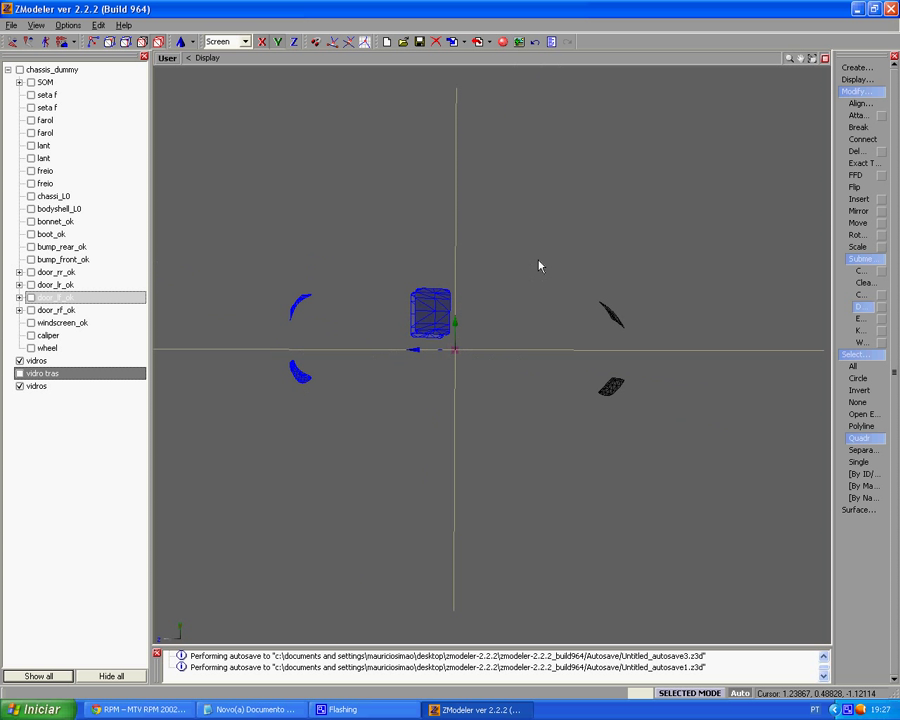
click(855, 115)
click(612, 318)
click(432, 304)
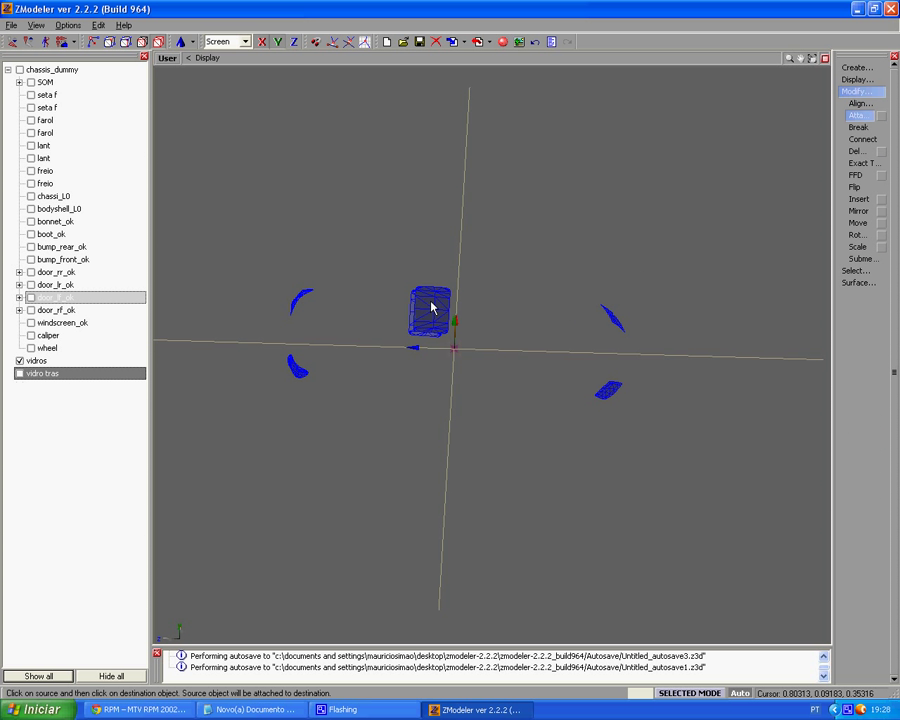
Attach vidros to bodyshell_L0 and move bodyshell_L0 into chassis_dummy directly below chassi_L0
click(32, 209)
scroll(326, 348, up, 2)
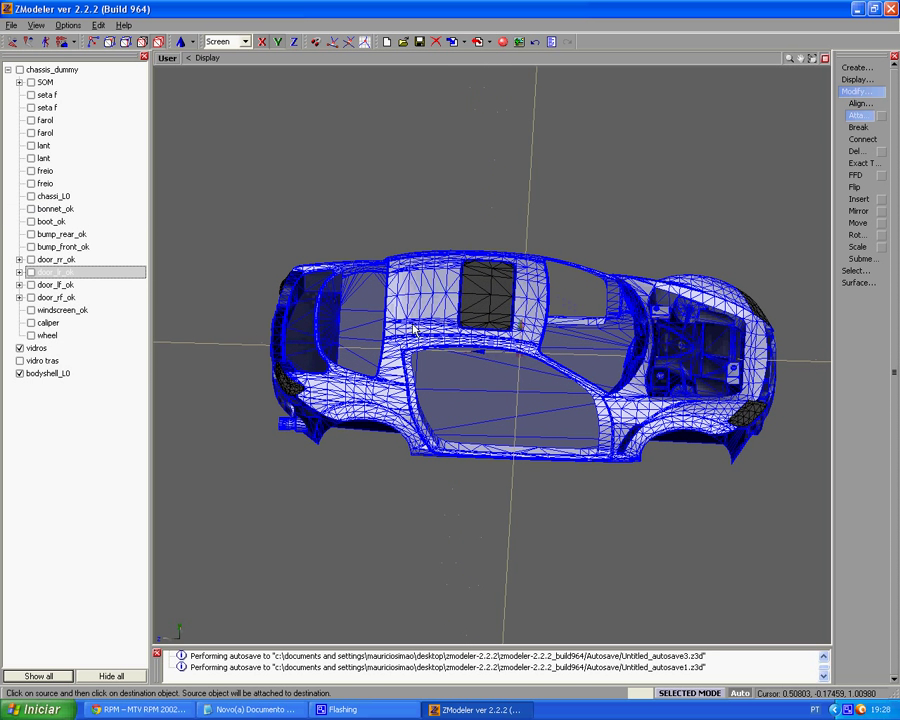
click(491, 286)
click(435, 314)
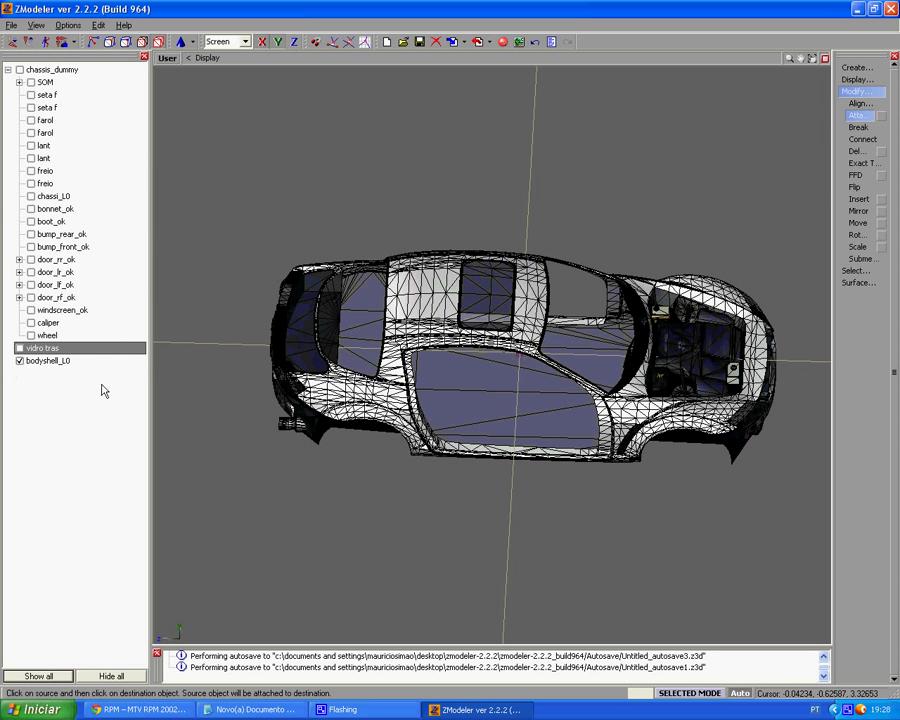
mouse_move(66, 362)
mouse_down()
mouse_move(34, 374)
mouse_move(3, 232)
mouse_move(40, 116)
mouse_move(62, 228)
mouse_move(57, 208)
mouse_up()
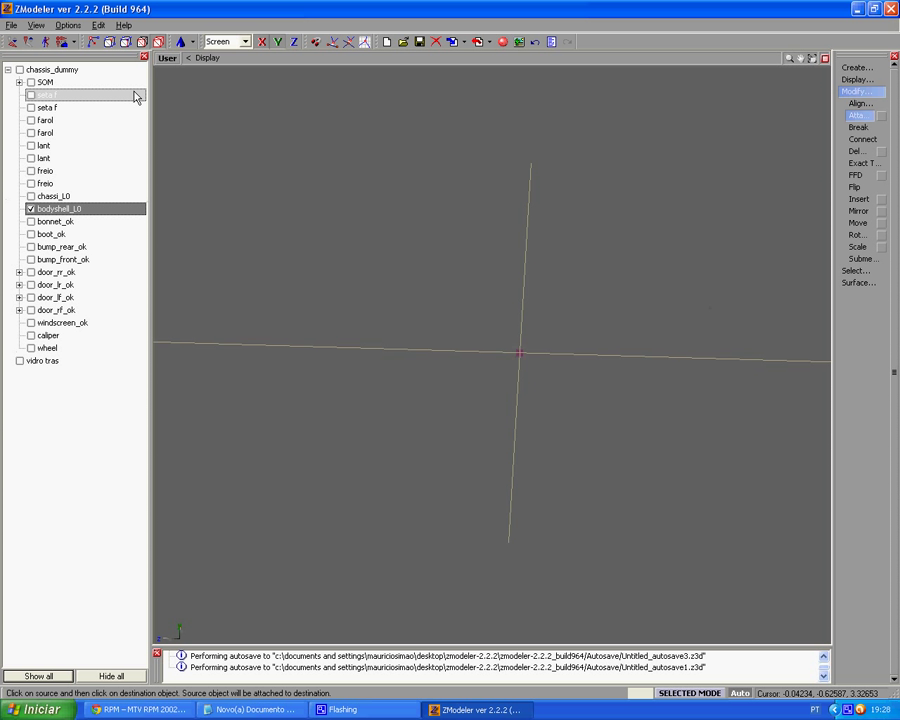
Set the viewport to 3D view and show chassis_dummy with the bodyshell
click(177, 61)
click(183, 74)
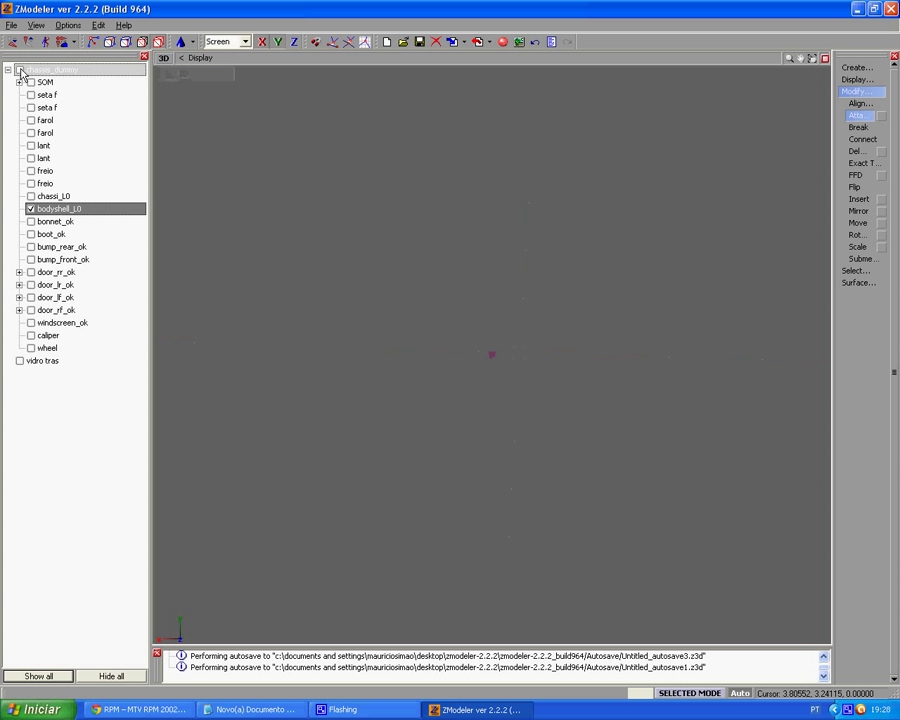
click(21, 70)
middle_drag(268, 228, 338, 378)
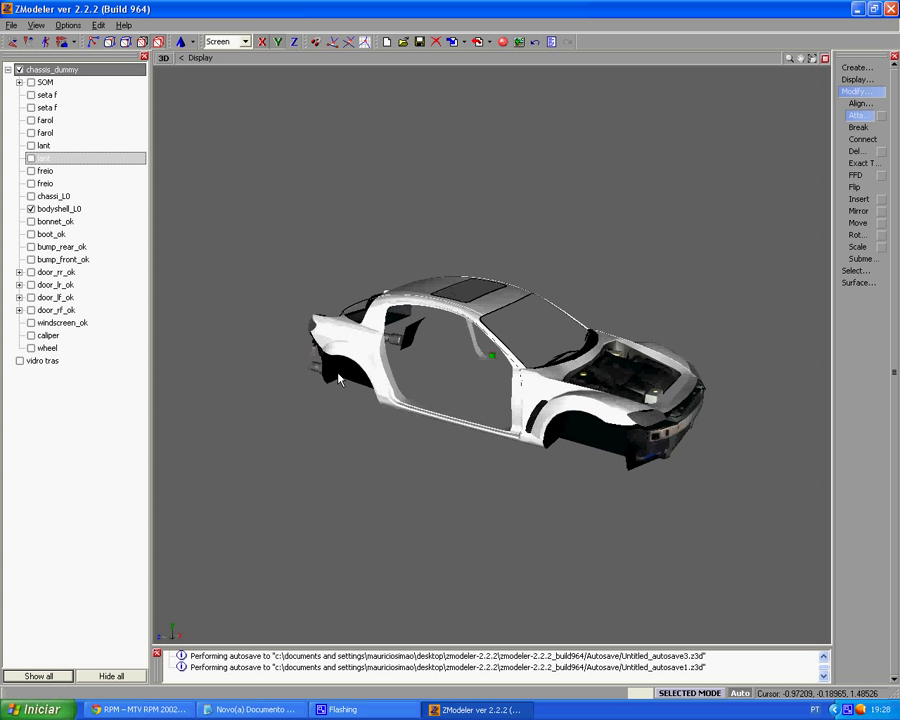
Show chassi_L0, every freio, lant, farol and seta f light, and bonnet_ok under chassis_dummy
click(30, 193)
click(31, 183)
click(31, 171)
click(31, 158)
click(31, 146)
click(31, 133)
click(31, 120)
click(31, 107)
click(31, 94)
click(31, 221)
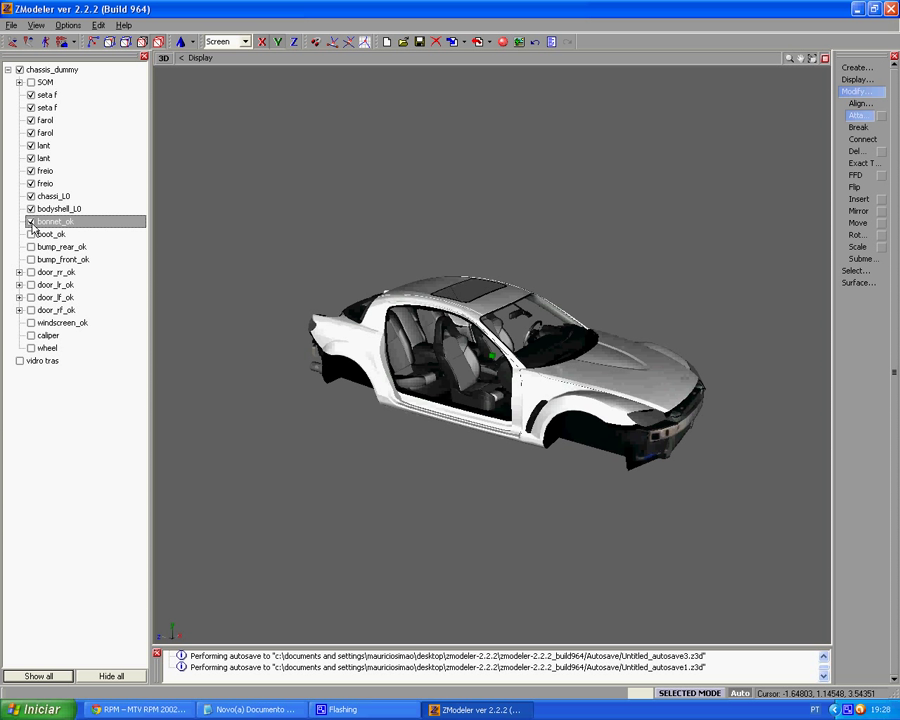
Show the remaining chassis_dummy parts from boot_ok down to wheel
key(Down)
key(space)
key(Down)
key(space)
key(Down)
key(space)
key(Down)
key(space)
key(Down)
key(space)
key(Down)
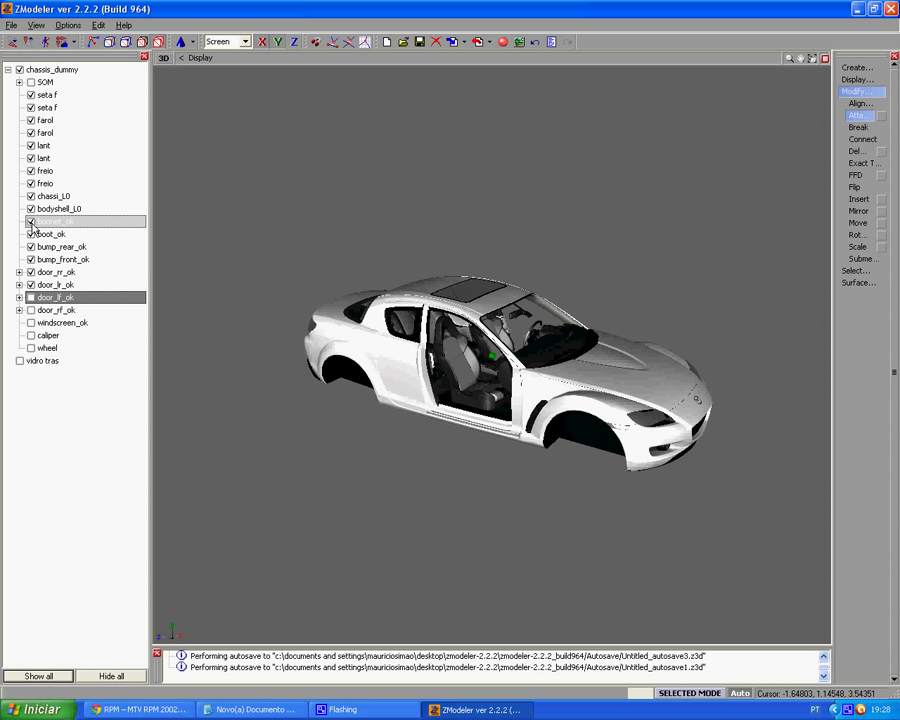
key(space)
key(Down)
key(space)
key(Down)
key(space)
key(Down)
key(space)
key(Down)
key(space)
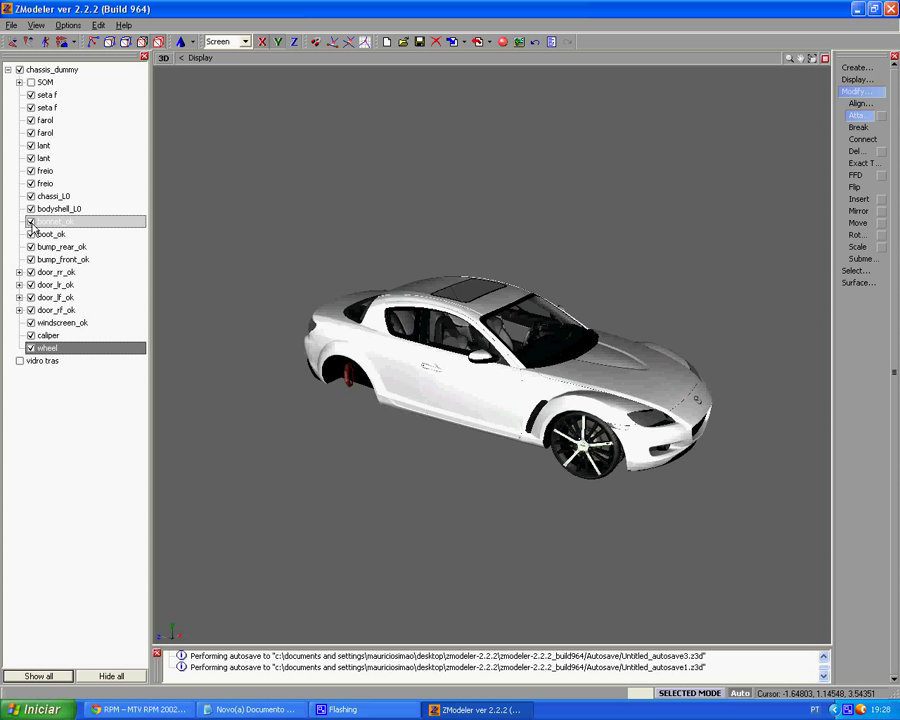
Show vidro tras, move it into chassis_dummy directly below windscreen_ok, and show SOM
click(19, 360)
drag(40, 362, 16, 92)
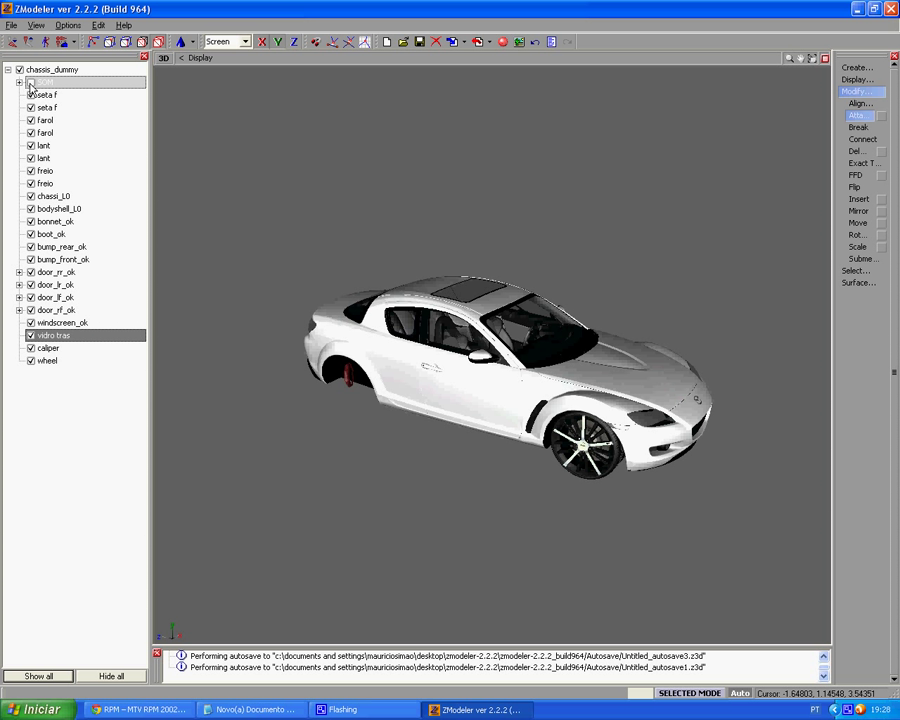
click(30, 84)
With the object tree narrowed, move wheel out of chassis_dummy to the root level and hide chassis_dummy
click(7, 69)
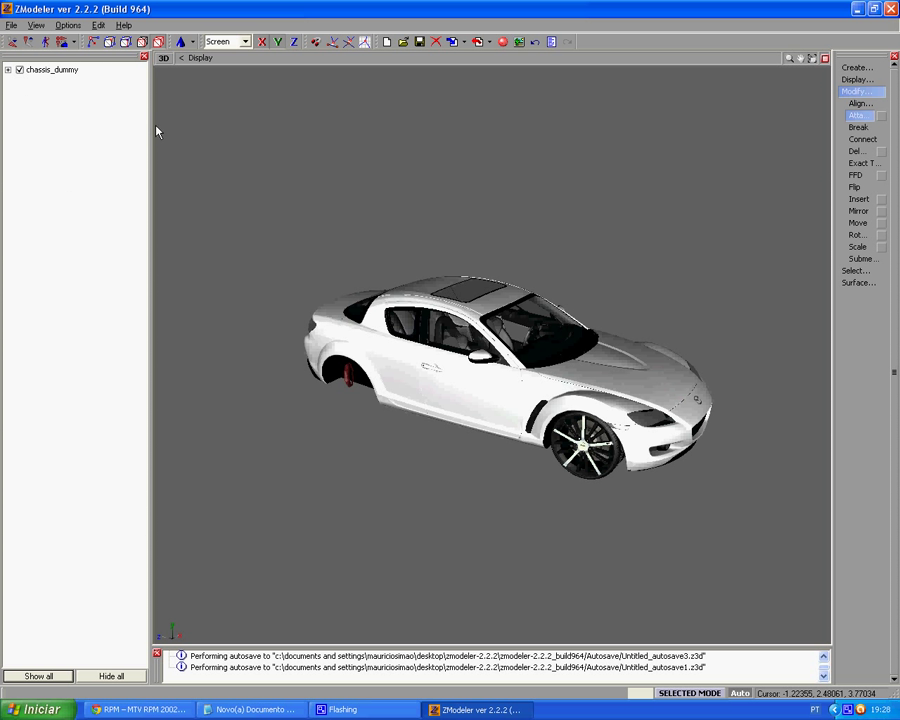
drag(148, 128, 2, 170)
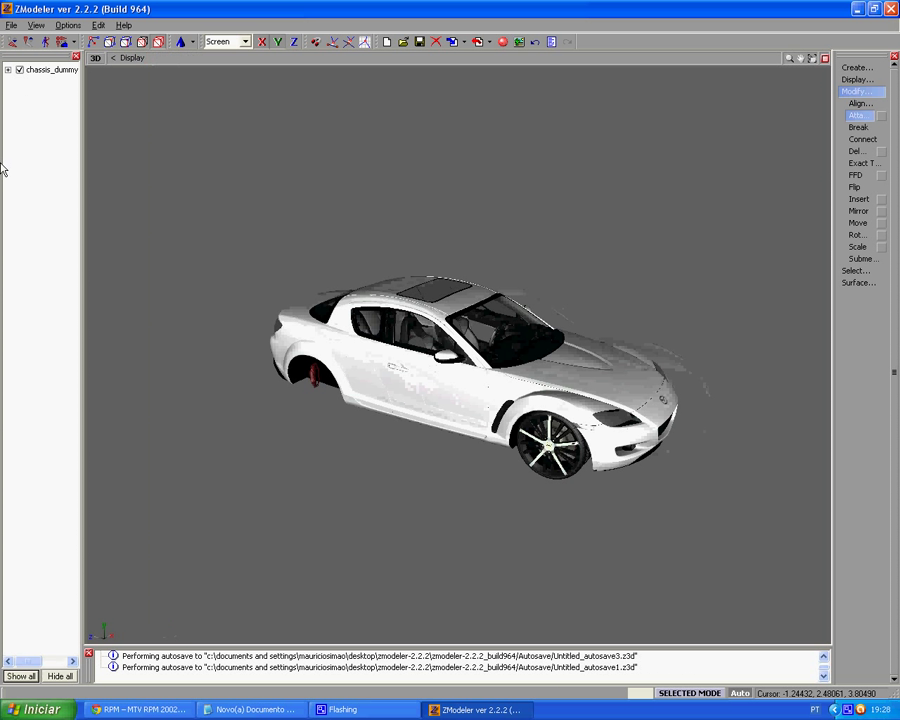
click(7, 69)
drag(44, 366, 42, 396)
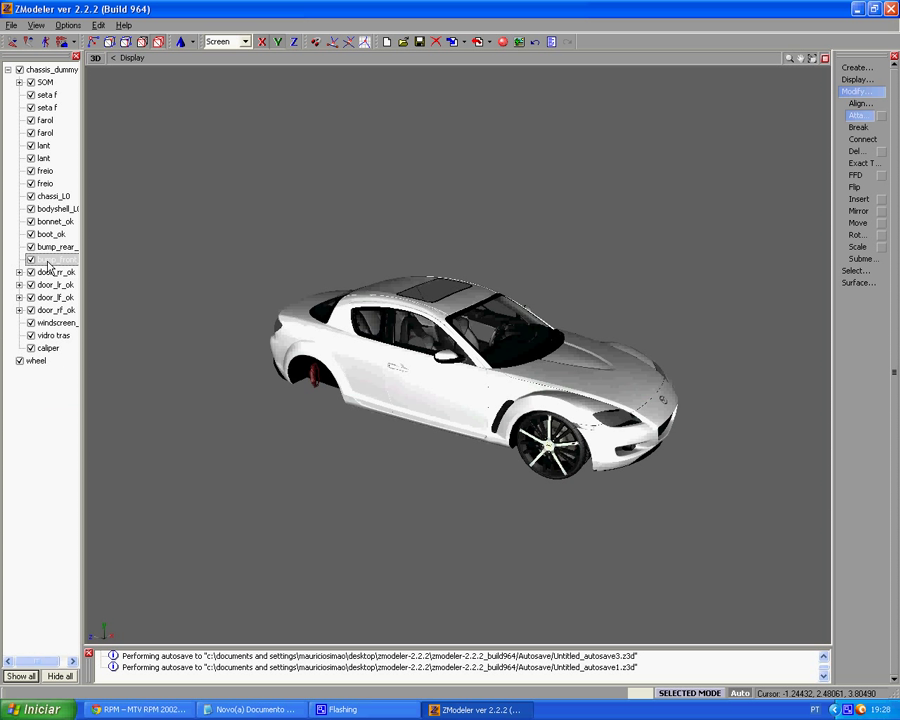
click(20, 71)
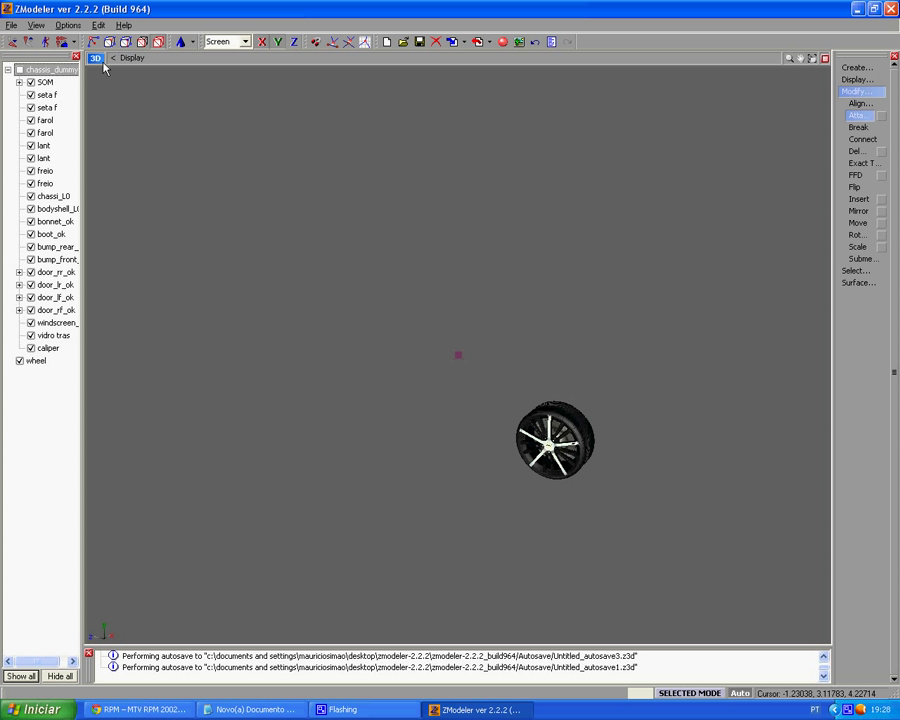
In the Right view, create a copy of the wheel and hide the first wheel in the object tree
click(95, 58)
click(118, 144)
scroll(530, 426, up, 4)
click(857, 91)
click(855, 67)
click(857, 102)
click(606, 376)
click(592, 361)
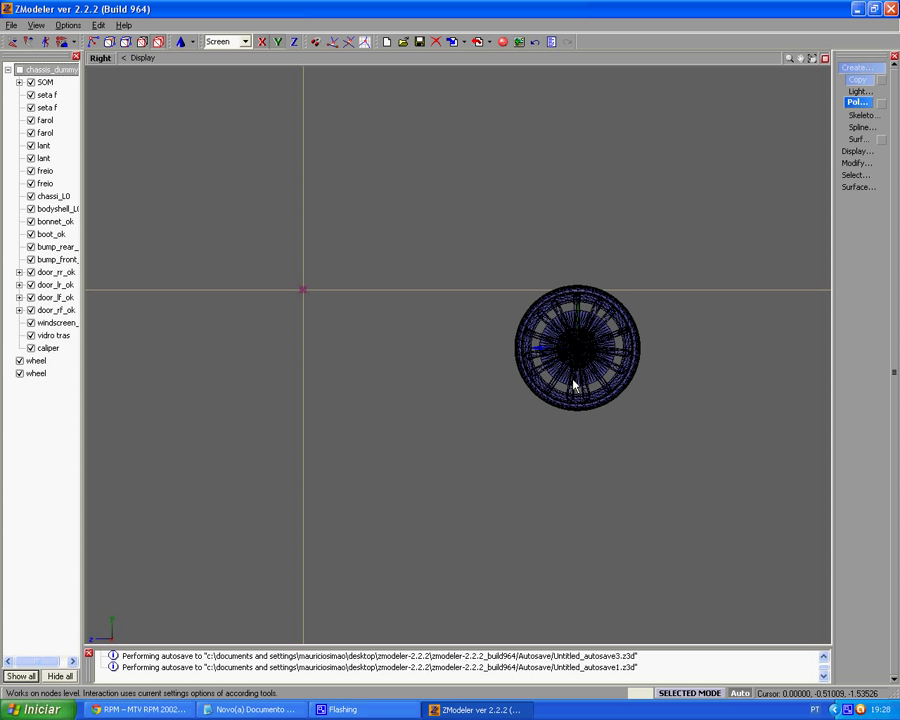
click(21, 361)
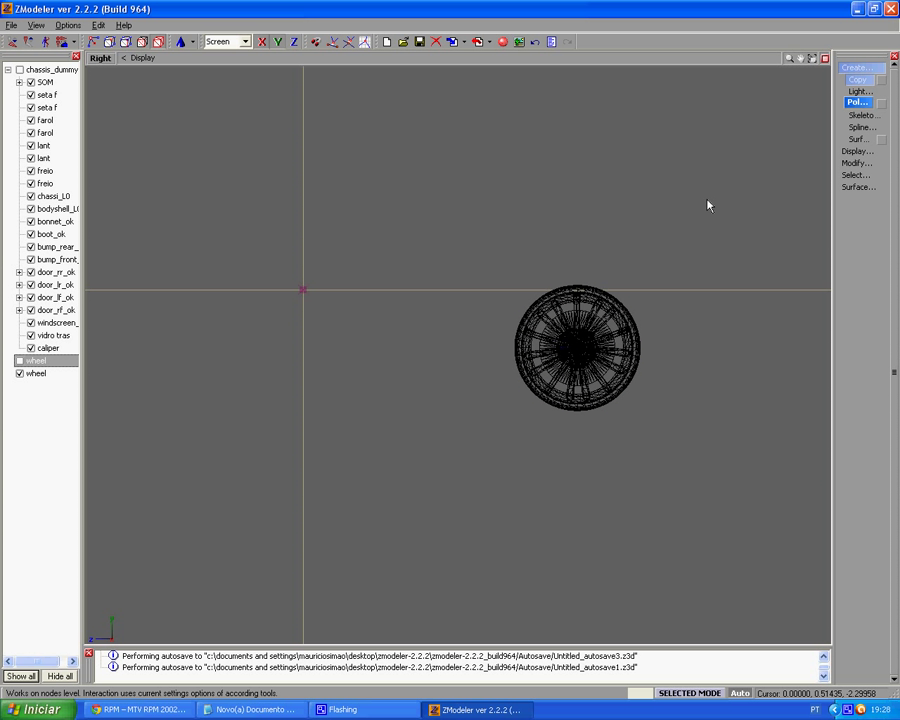
Show chassis_dummy again and move the visible wheel from the front to the rear wheel arch
click(857, 163)
click(858, 294)
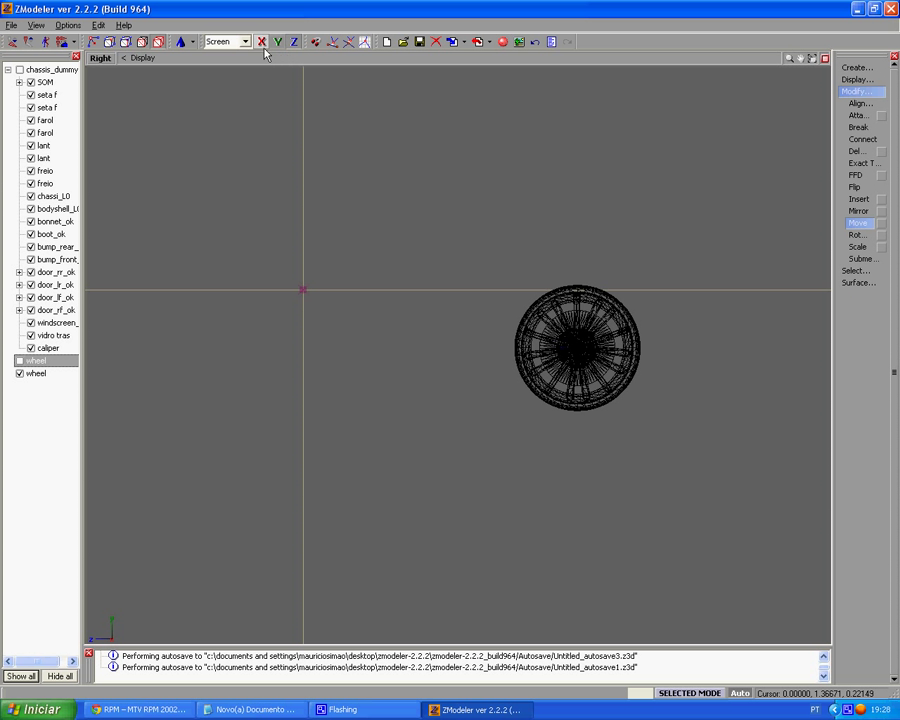
click(40, 71)
click(19, 72)
middle_drag(323, 257, 486, 319)
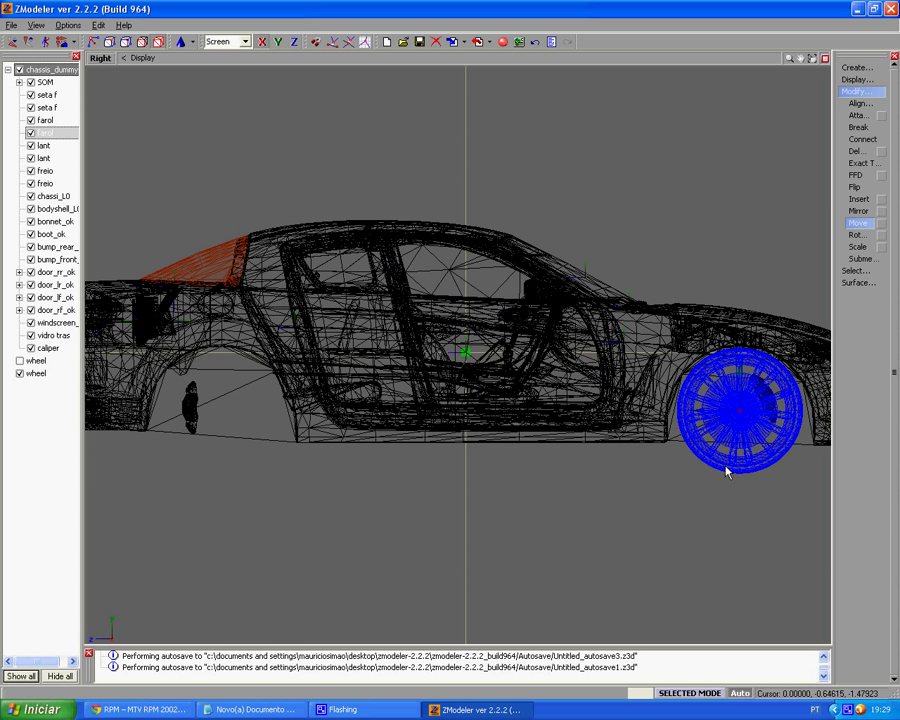
drag(719, 472, 205, 458)
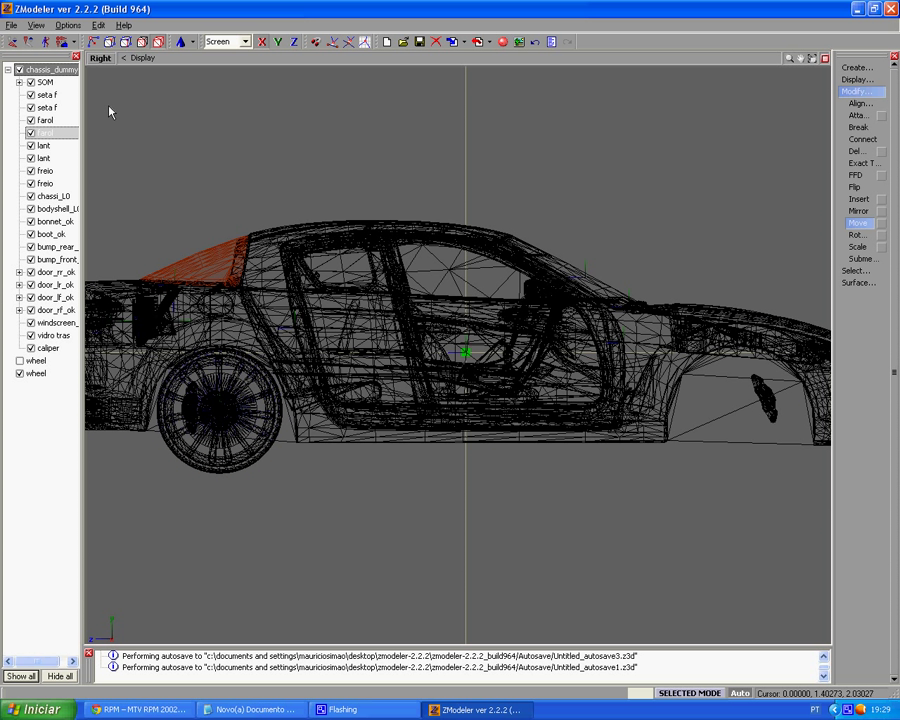
Show the hidden front wheel and check the fit of both wheels in the 3D and Right views
click(100, 57)
click(118, 70)
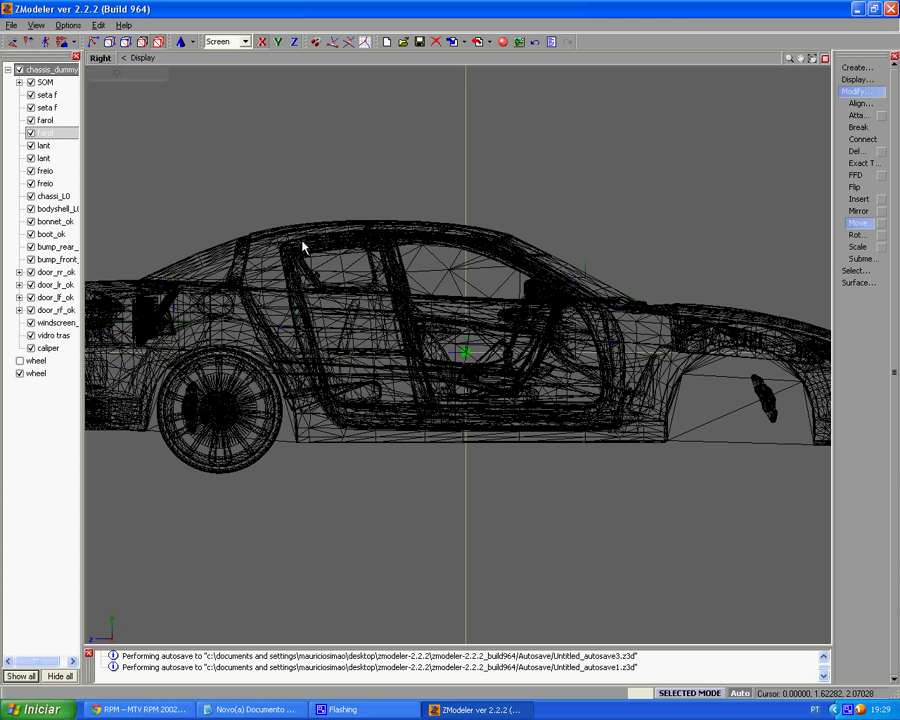
middle_drag(344, 250, 251, 251)
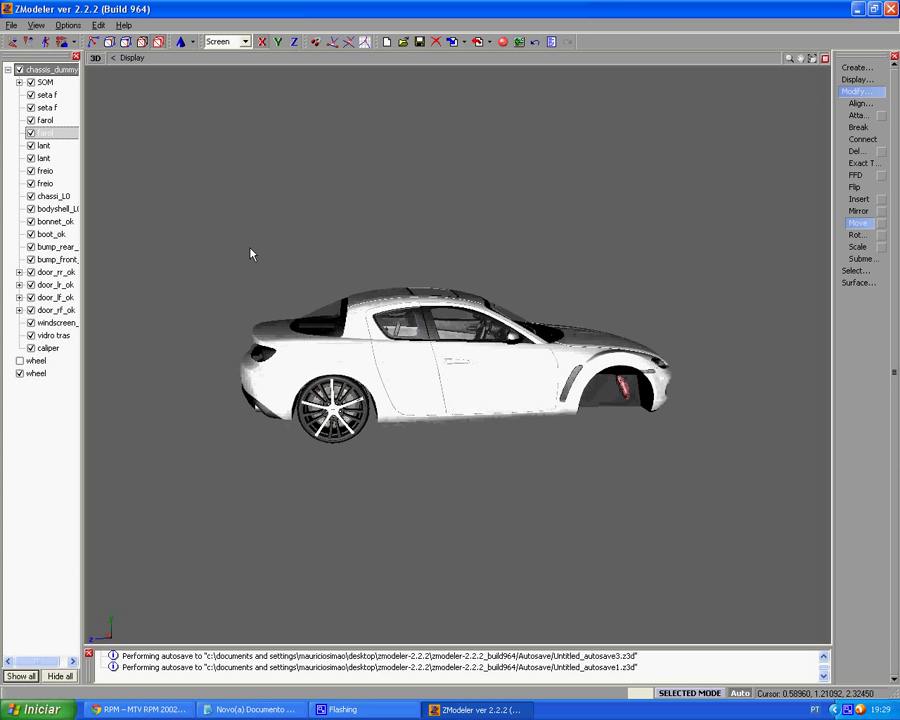
scroll(376, 412, up, 5)
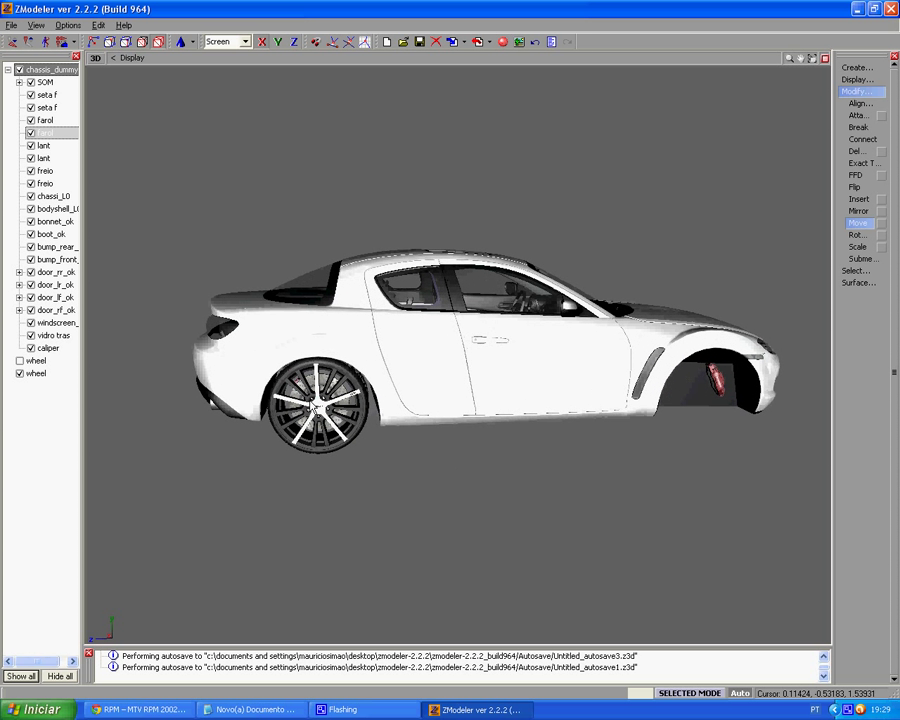
middle_drag(319, 405, 309, 402)
click(20, 361)
middle_drag(376, 421, 403, 421)
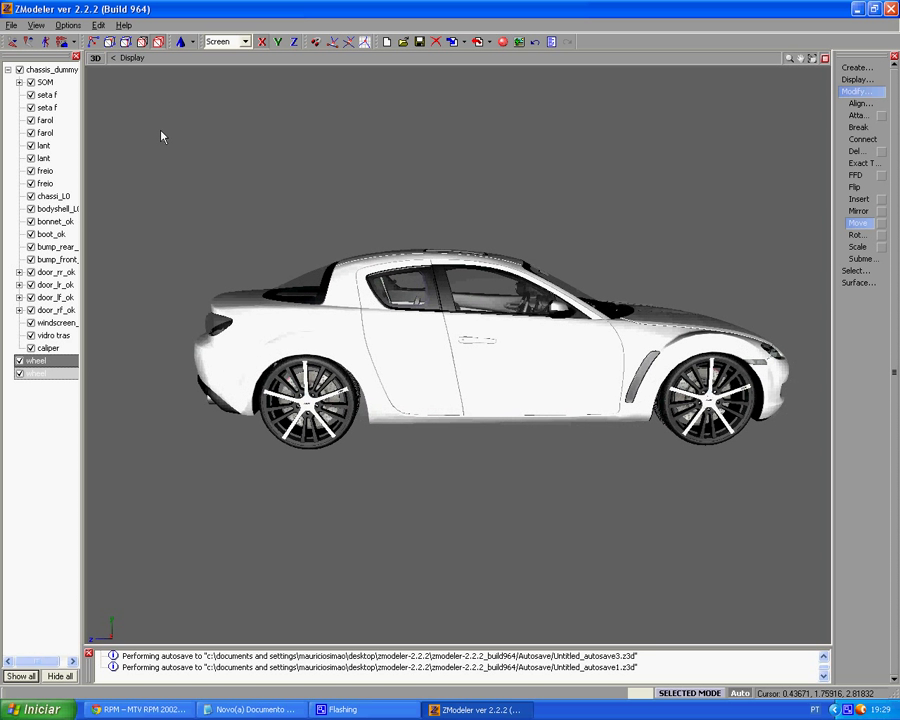
click(96, 58)
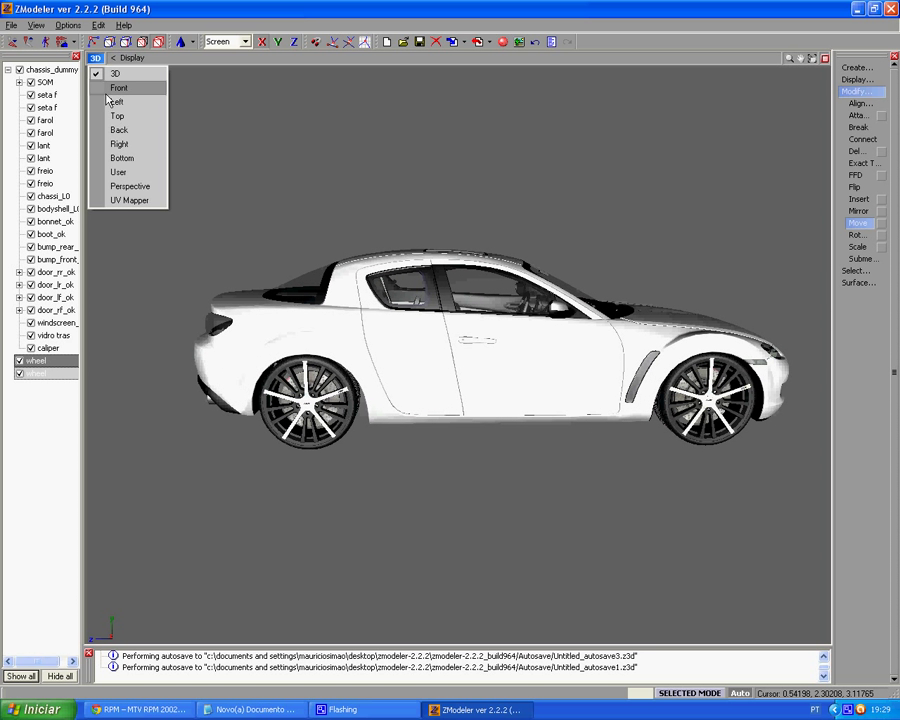
click(120, 143)
scroll(436, 430, up, 5)
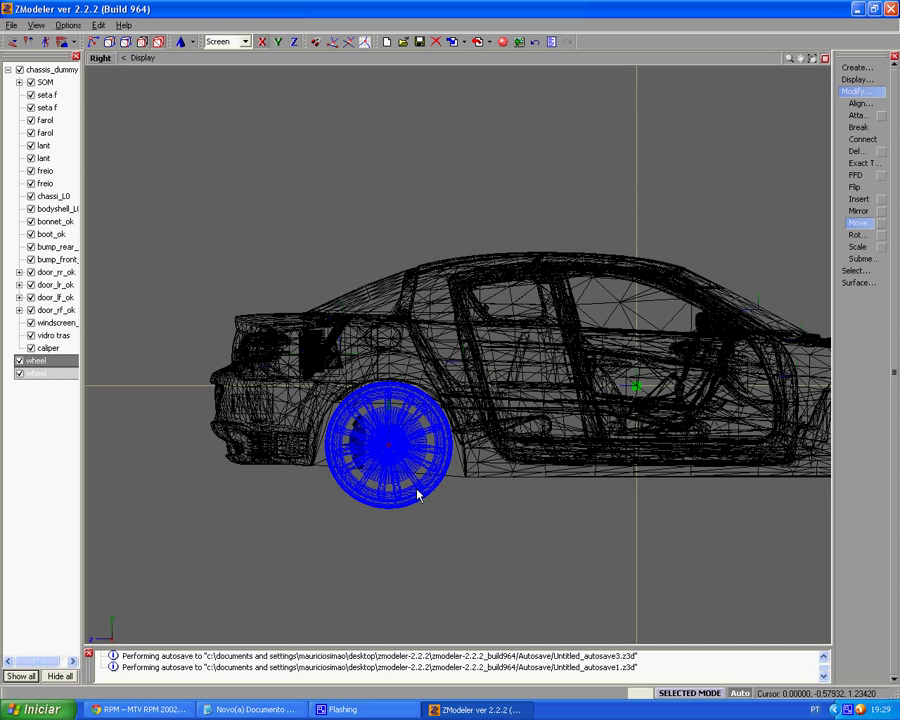
Switch to the Top view, hide and collapse chassis_dummy, and display a coarser grid around the two wheels
click(105, 61)
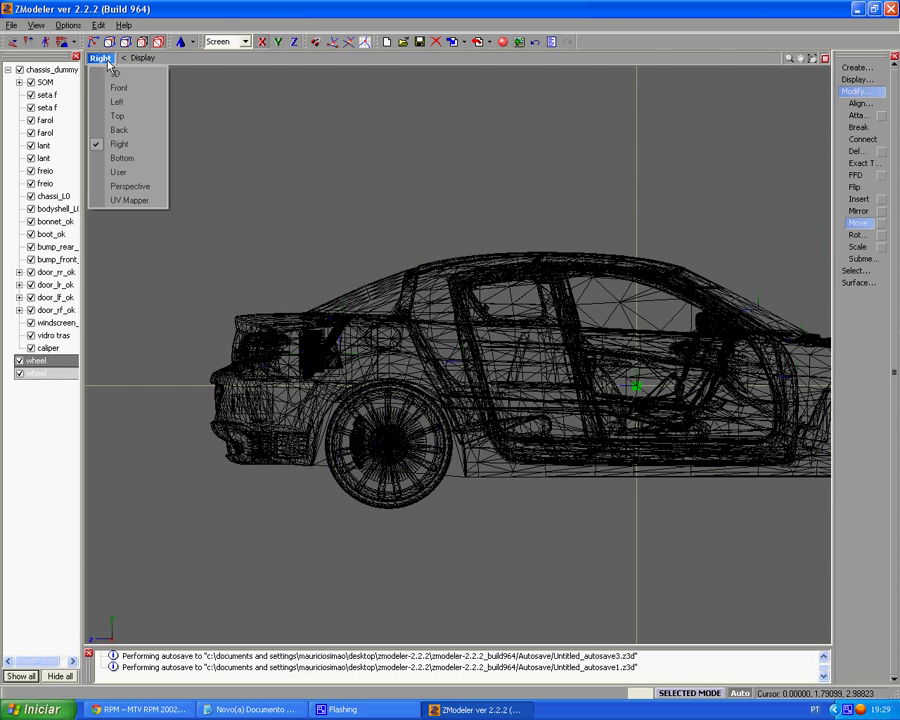
click(126, 117)
click(19, 71)
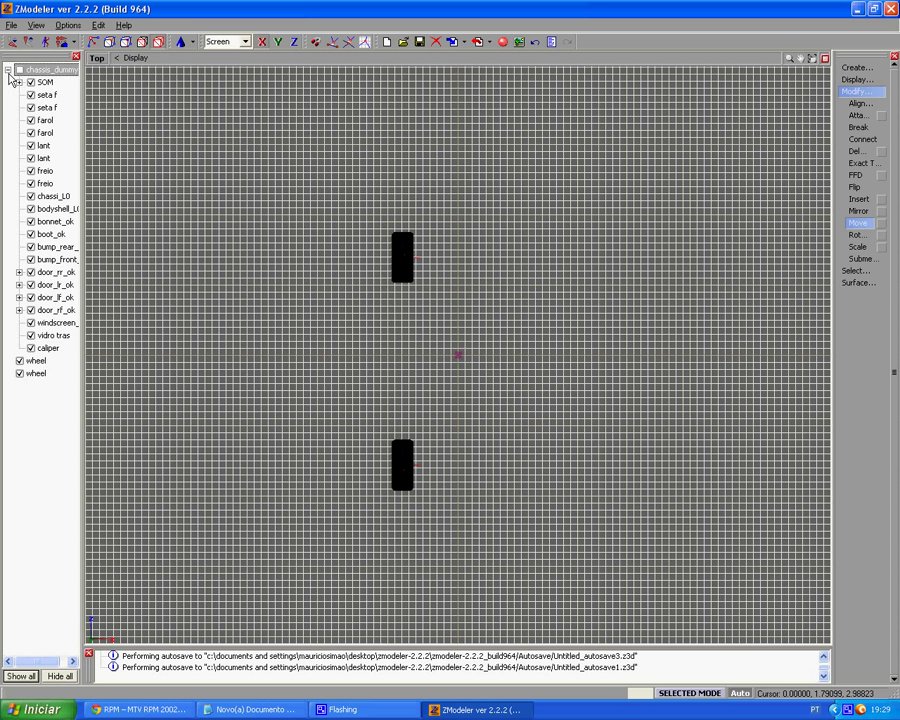
click(8, 71)
click(134, 58)
mouse_move(165, 104)
click(193, 105)
scroll(384, 274, up, 2)
middle_drag(418, 392, 402, 300)
scroll(384, 288, down, 1)
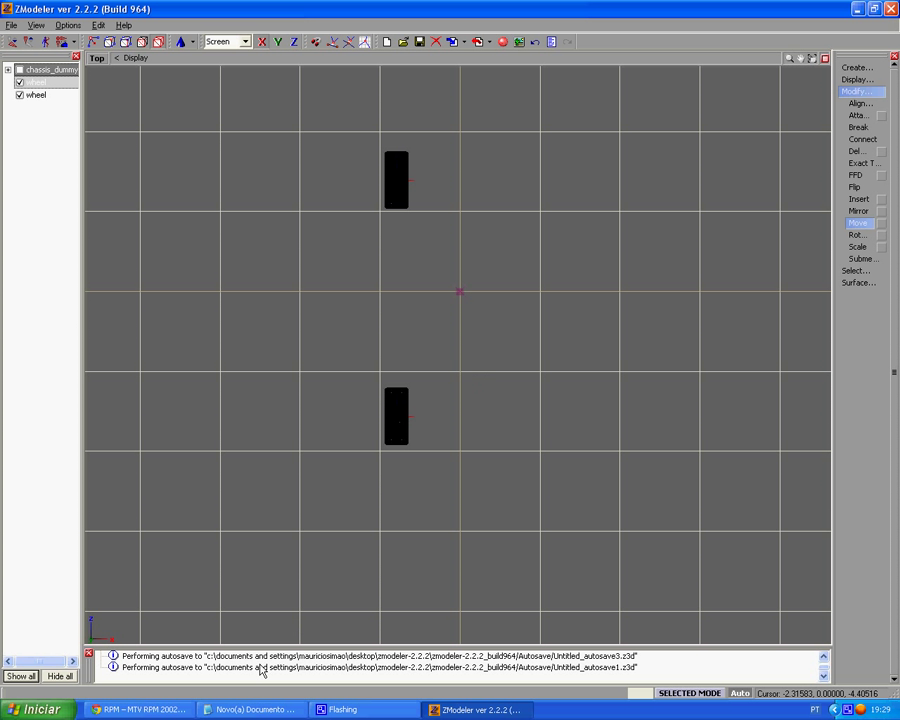
Select both wheels, copy them together, and hide the first two wheel entries
drag(346, 132, 453, 520)
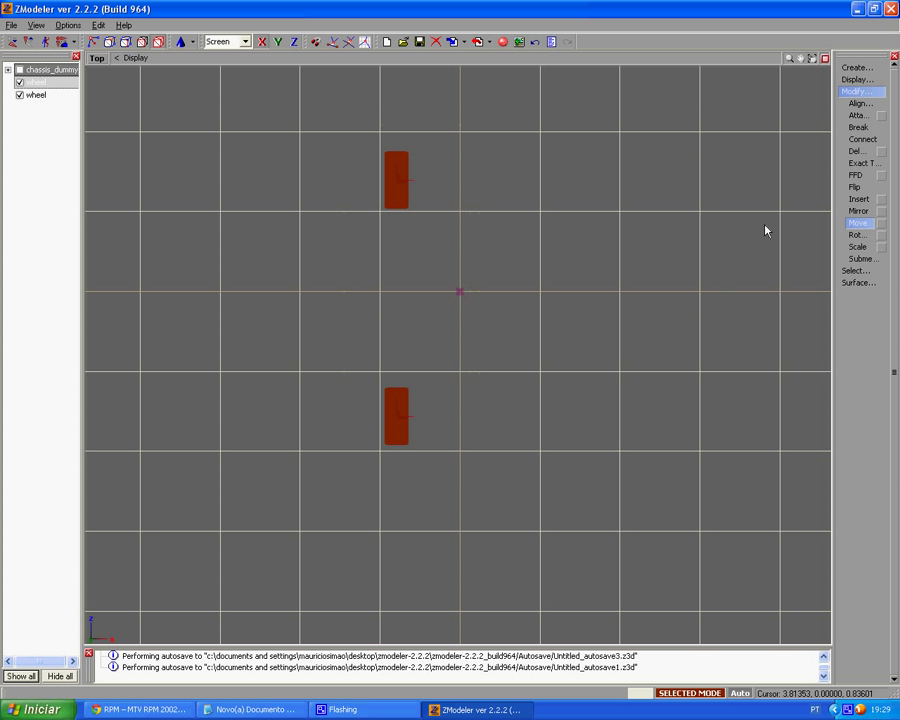
click(855, 67)
click(857, 79)
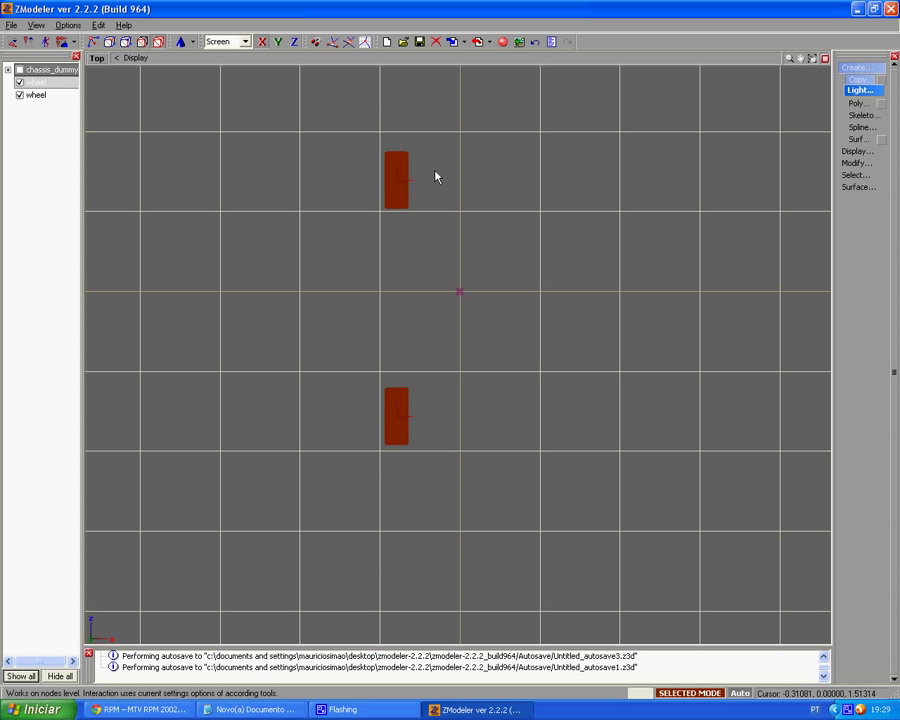
click(401, 197)
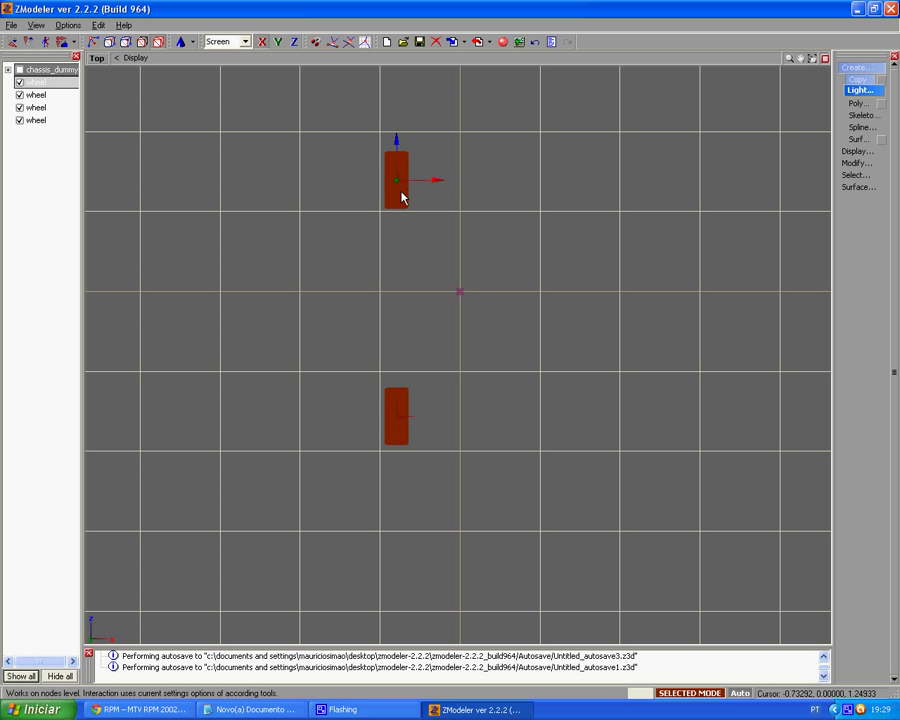
click(19, 82)
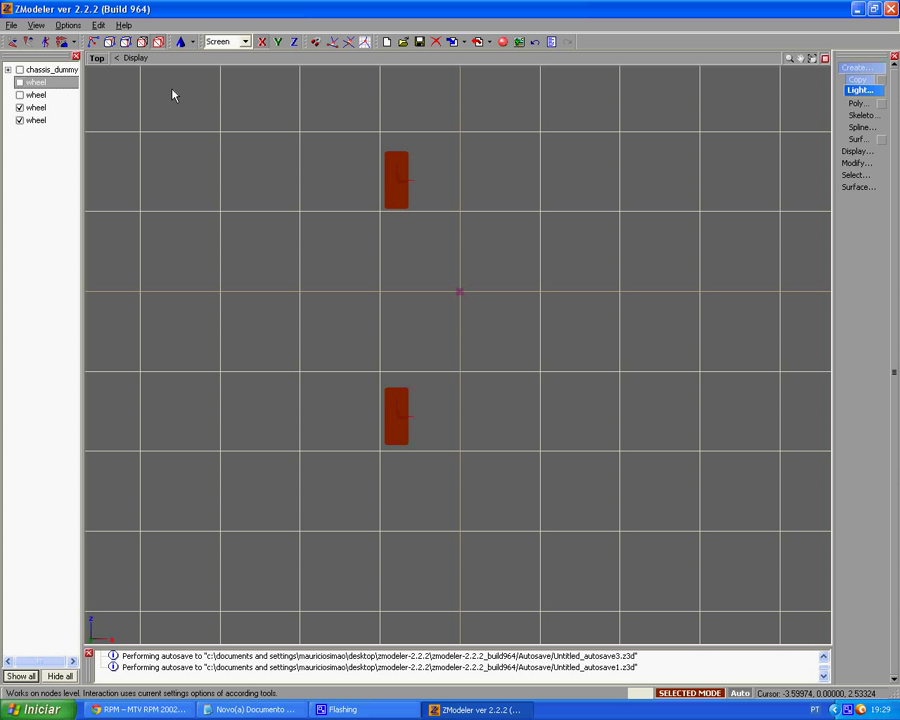
Reset the local axes of the two copied wheels to world, using Offset with Keep Object enabled
key(space)
key(space)
click(857, 67)
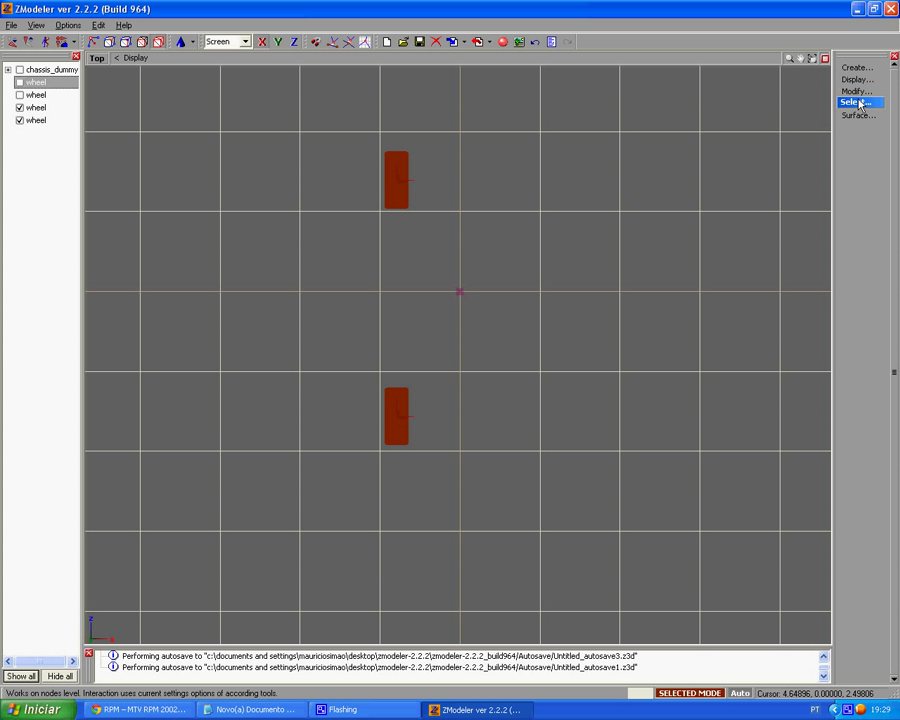
click(858, 91)
click(863, 92)
click(856, 79)
drag(834, 145, 811, 145)
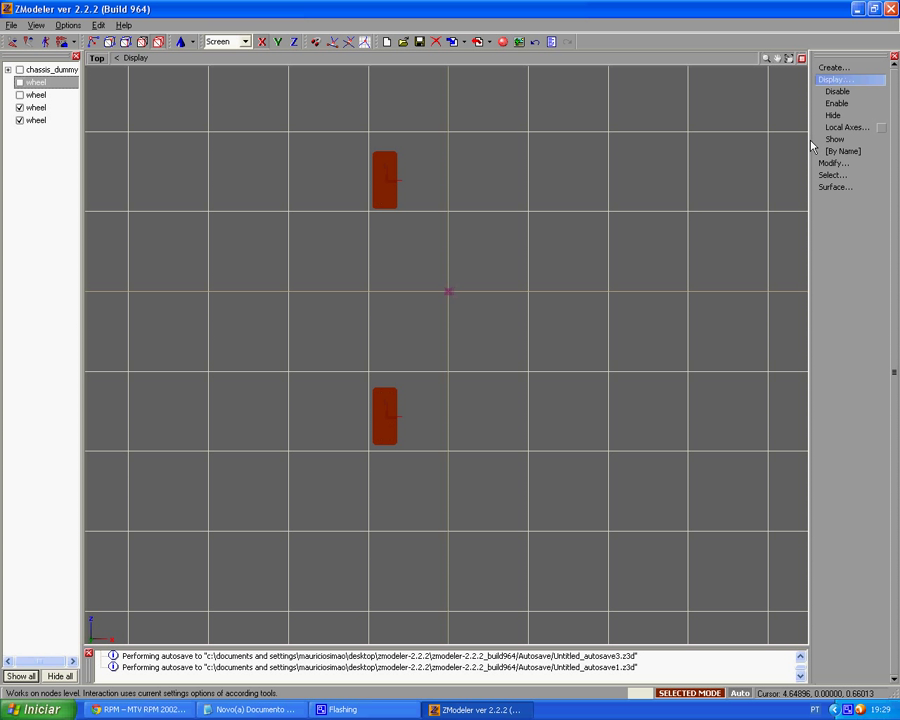
click(878, 130)
click(880, 129)
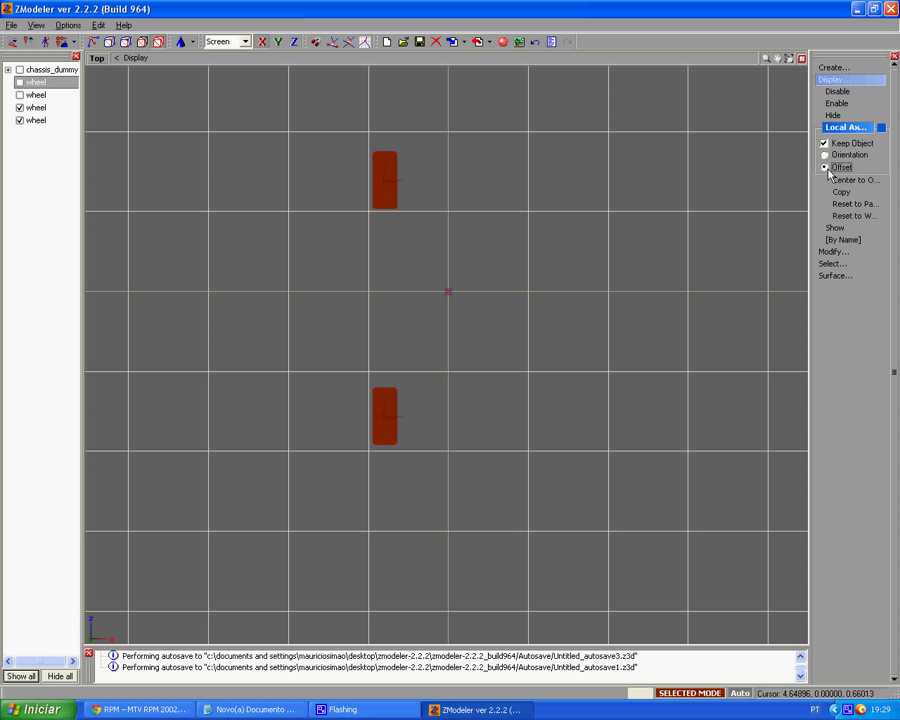
click(852, 215)
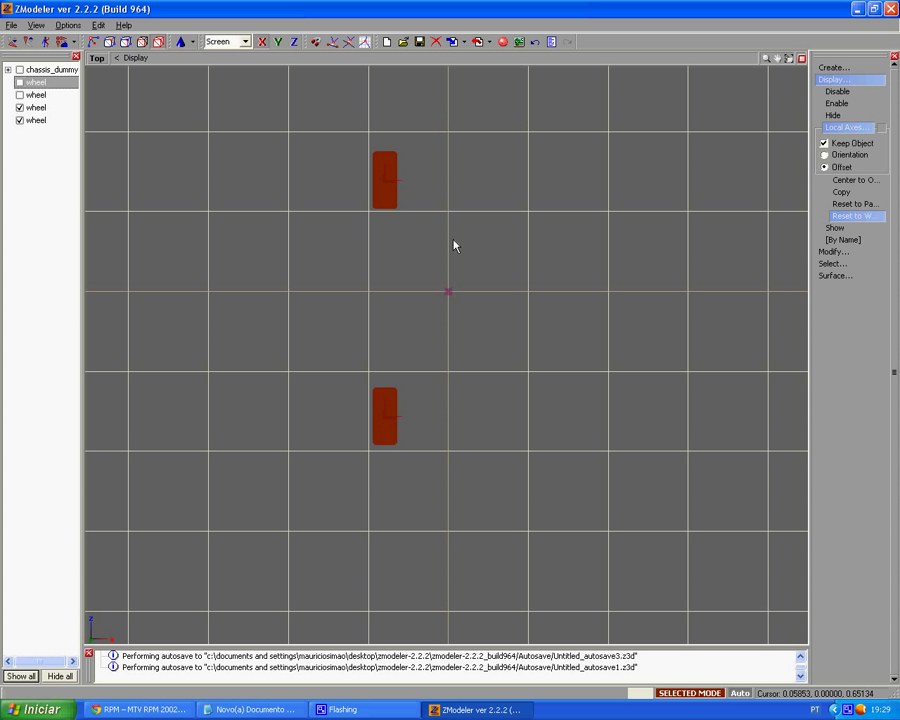
click(380, 206)
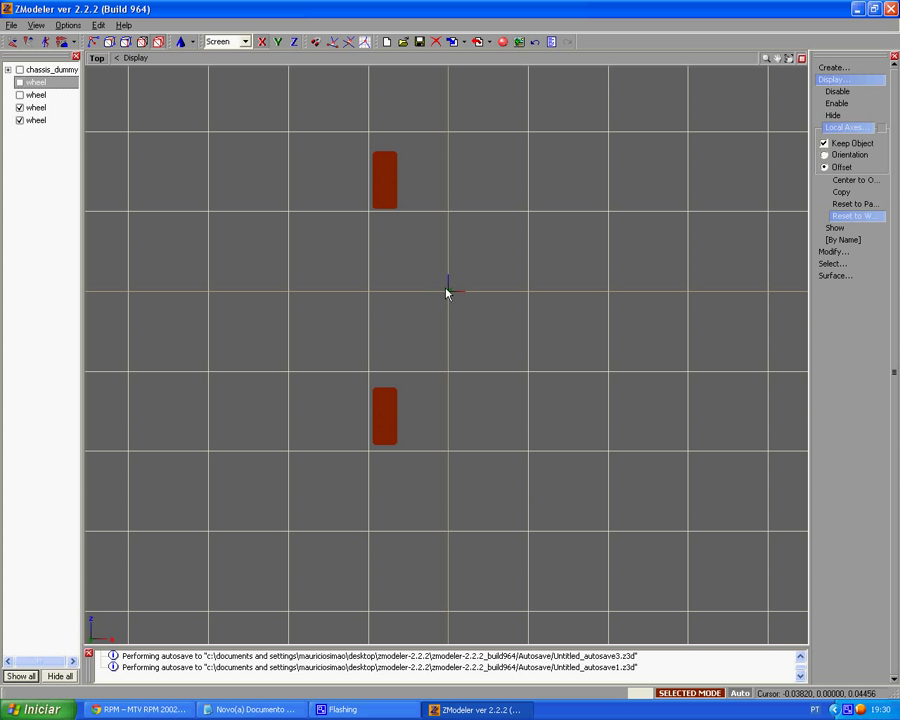
Set up the Rotate operation about the screen's Y axis for the two copied wheels
click(845, 128)
click(843, 81)
click(828, 92)
click(836, 234)
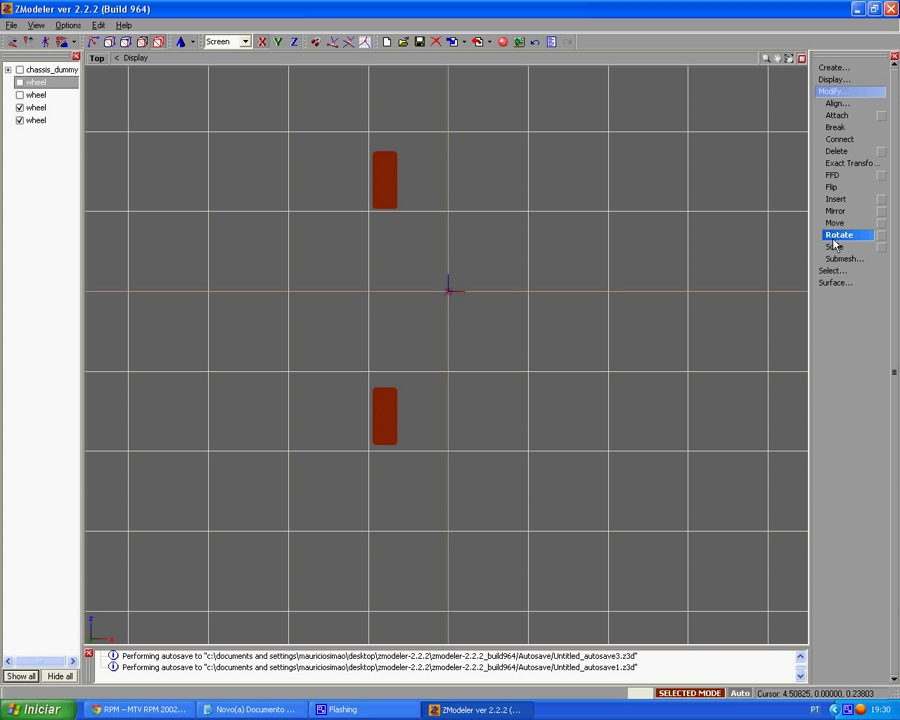
click(276, 45)
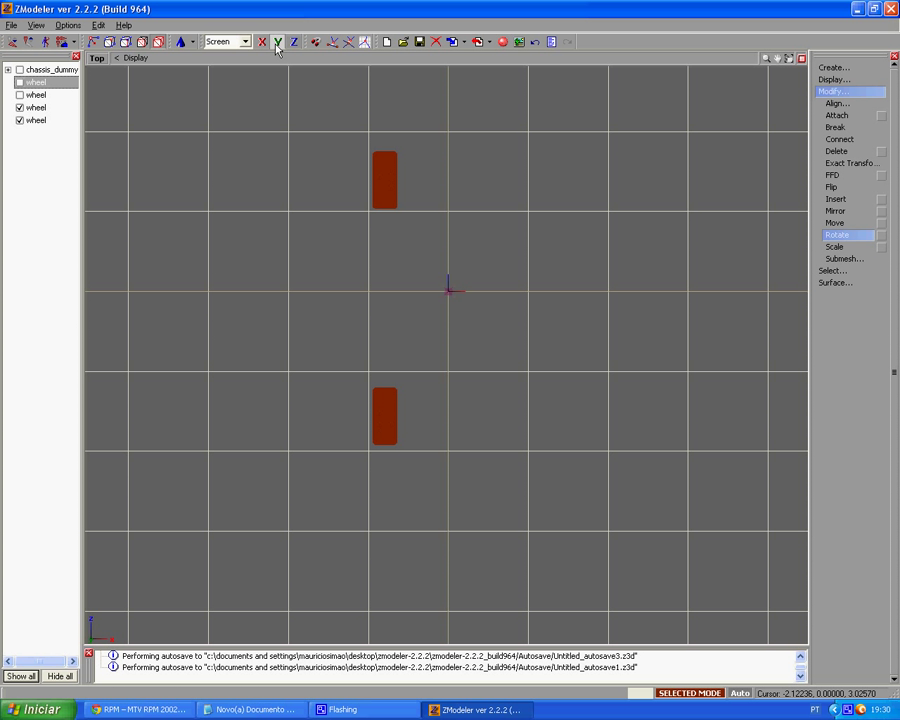
In Notepad, add the line "agora segure o shift e aperte o botão esquerdo do mouse p girar as rodas" and return to ZModeler
click(250, 709)
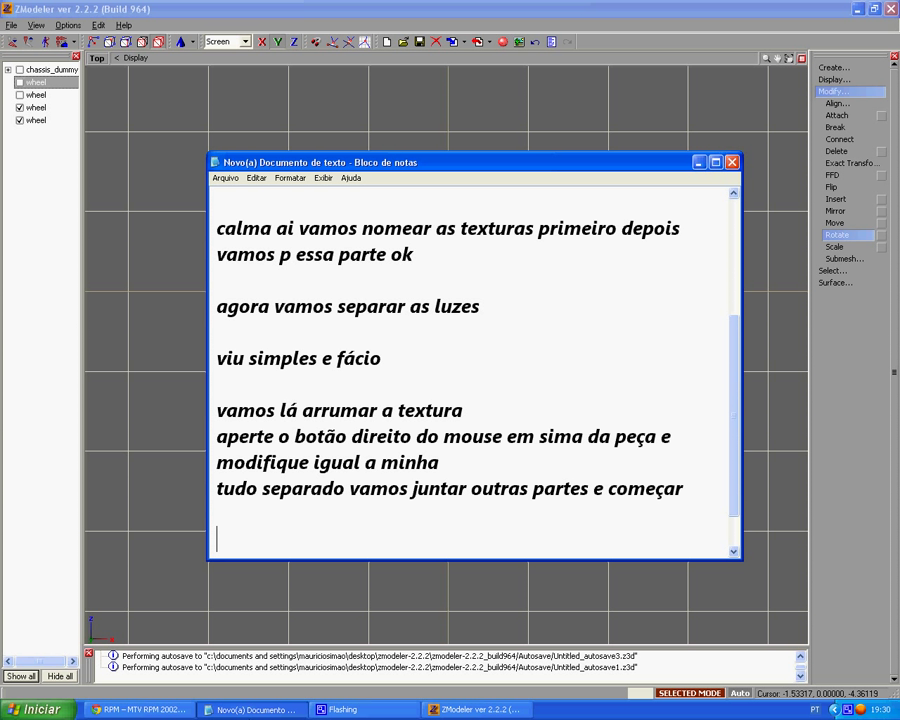
text(agora)
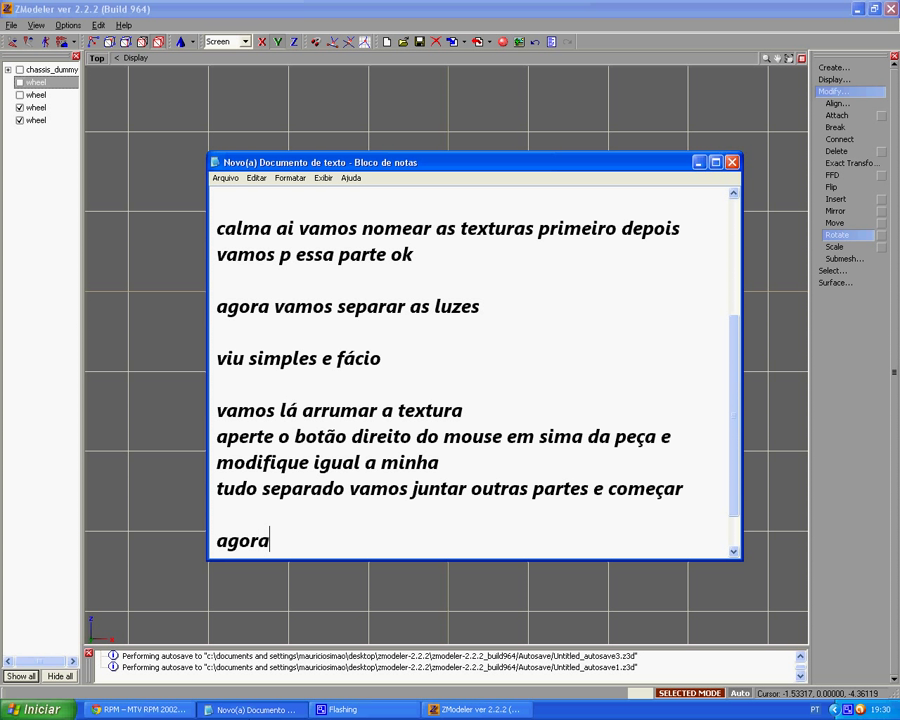
text( segure o shift e aperte o botão esquerdo)
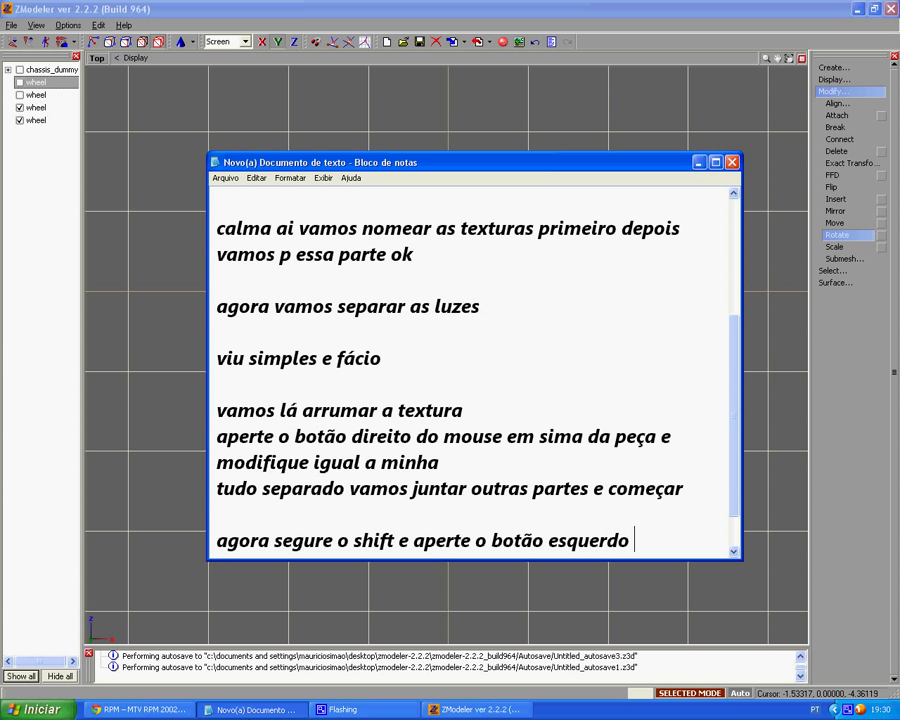
text(do mou)
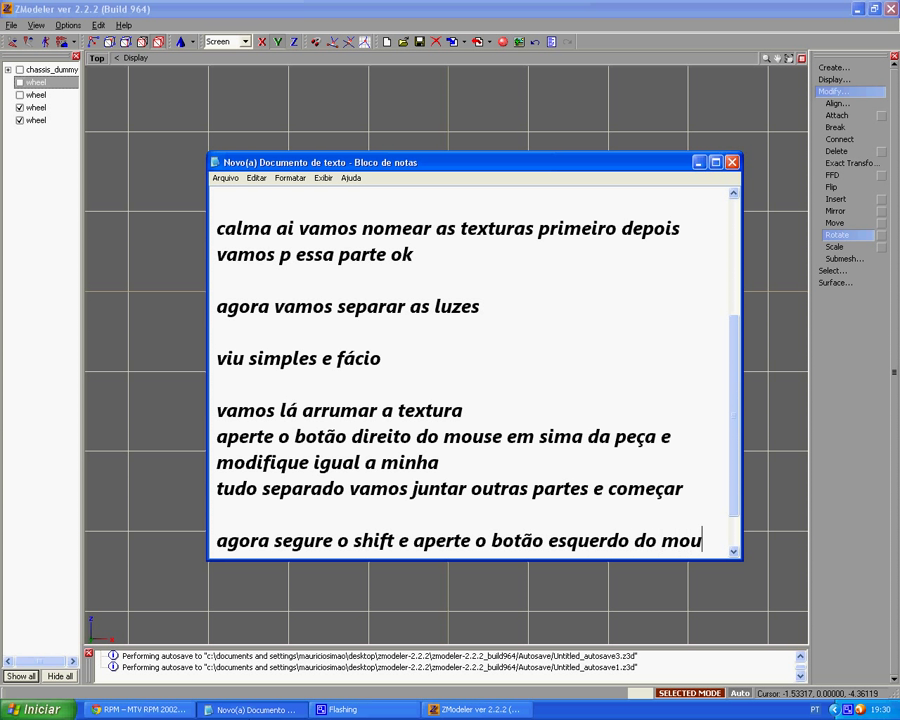
text(se p girar as rodas)
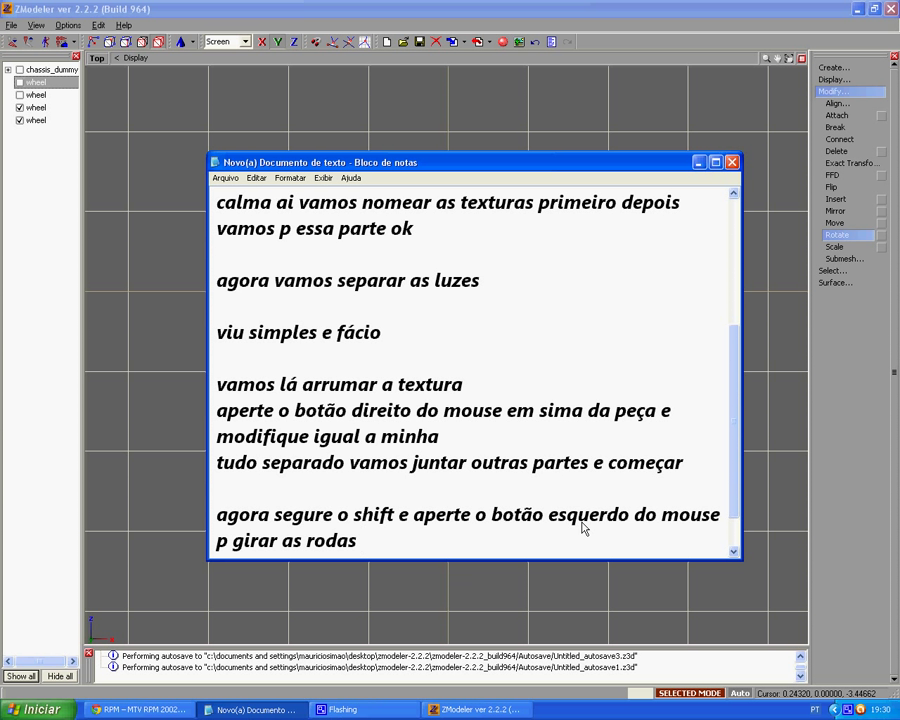
click(699, 164)
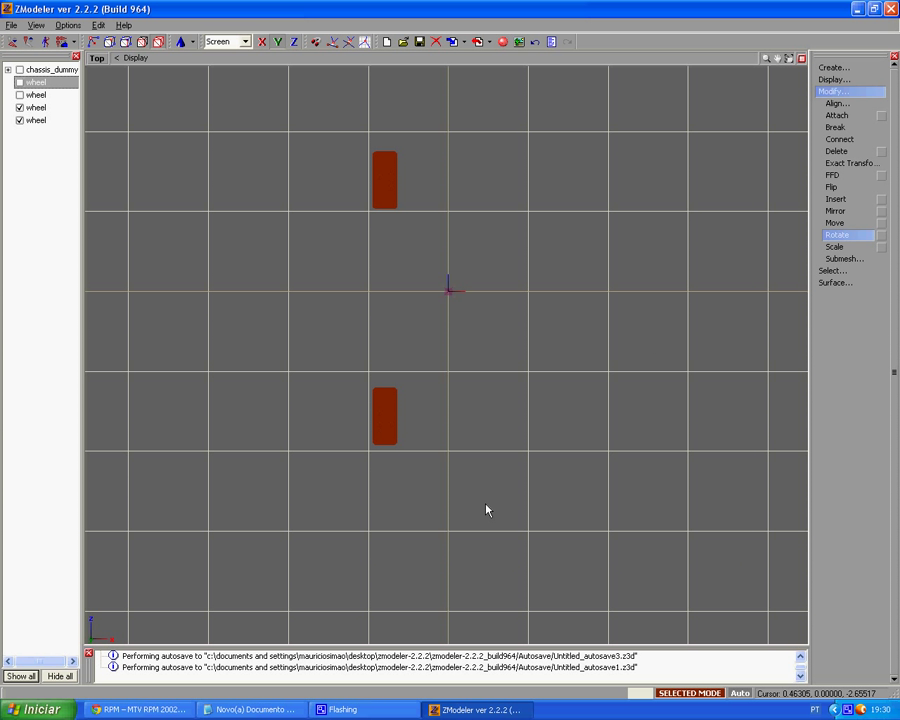
Rotate the two copied wheels 180 degrees to the opposite side of the car using quick rotation mode
click(390, 440)
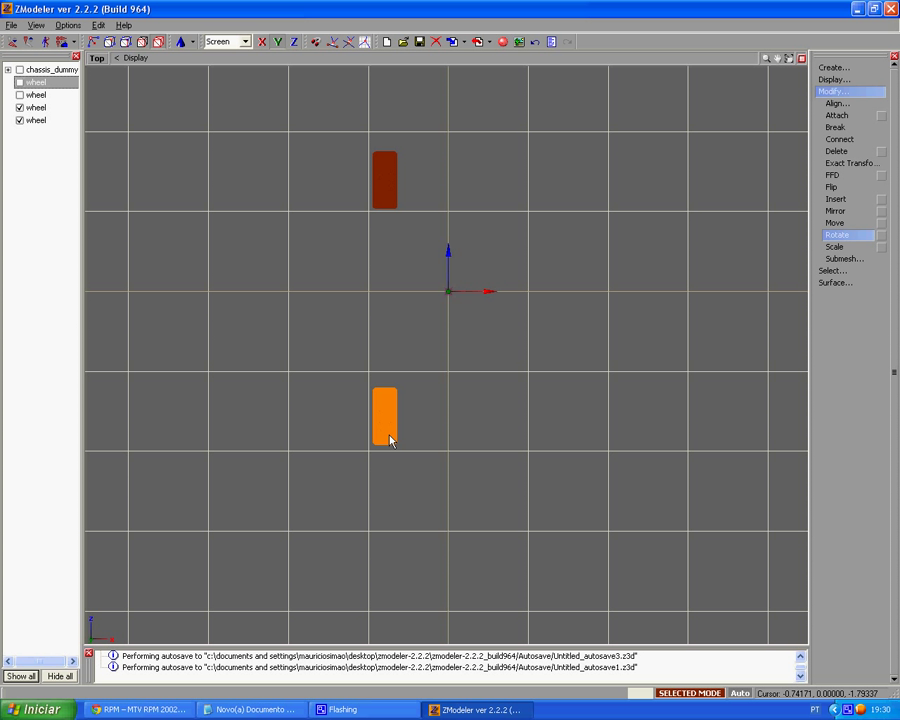
click(390, 440)
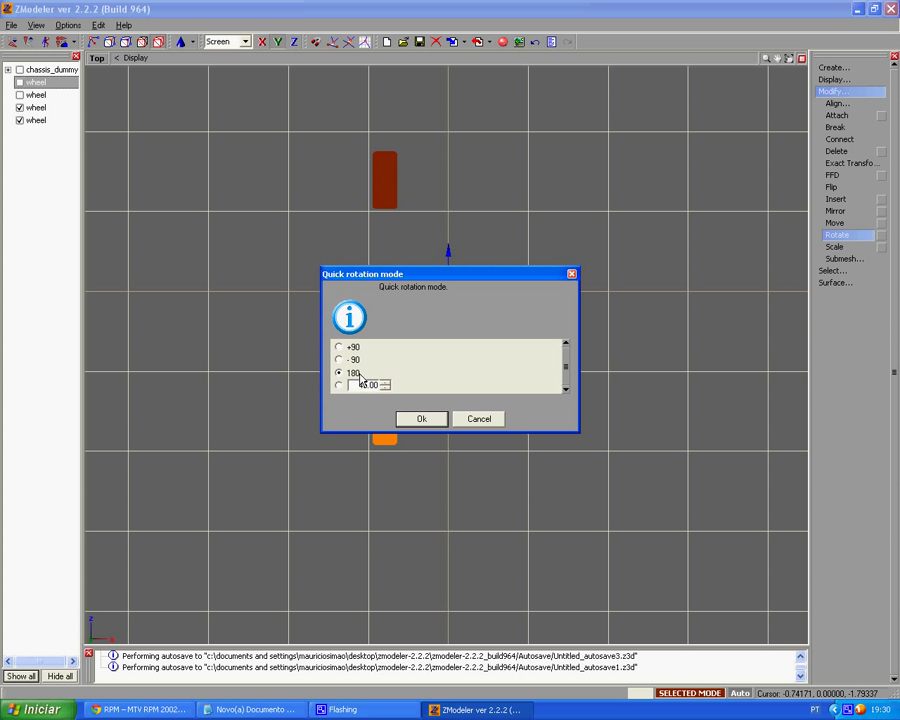
click(412, 421)
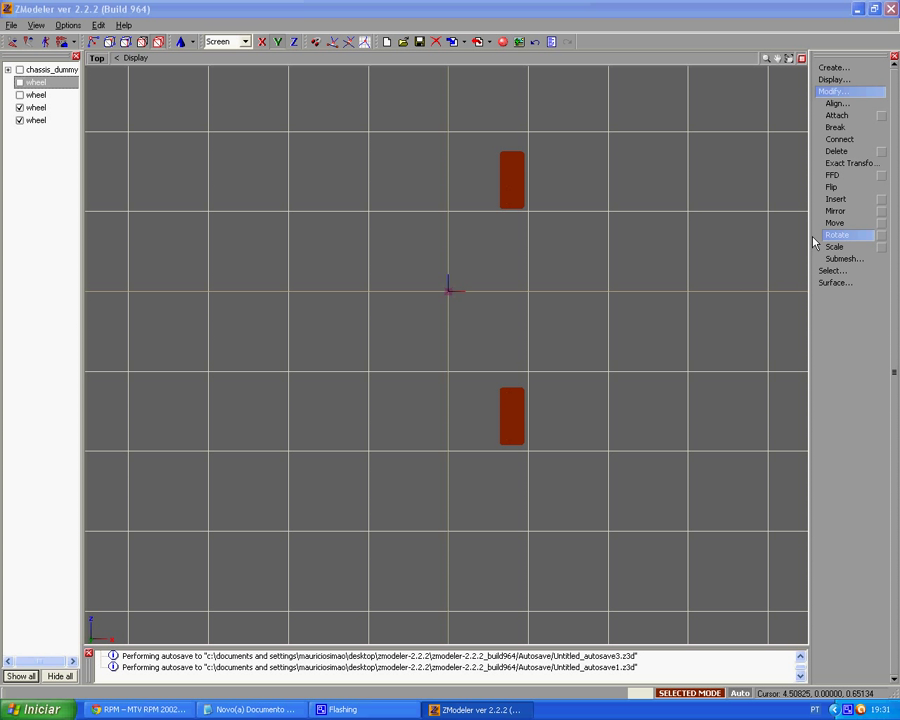
In the Right view, show all four wheels, move the two copied wheels down onto the original pair, and turn off selected mode
click(834, 222)
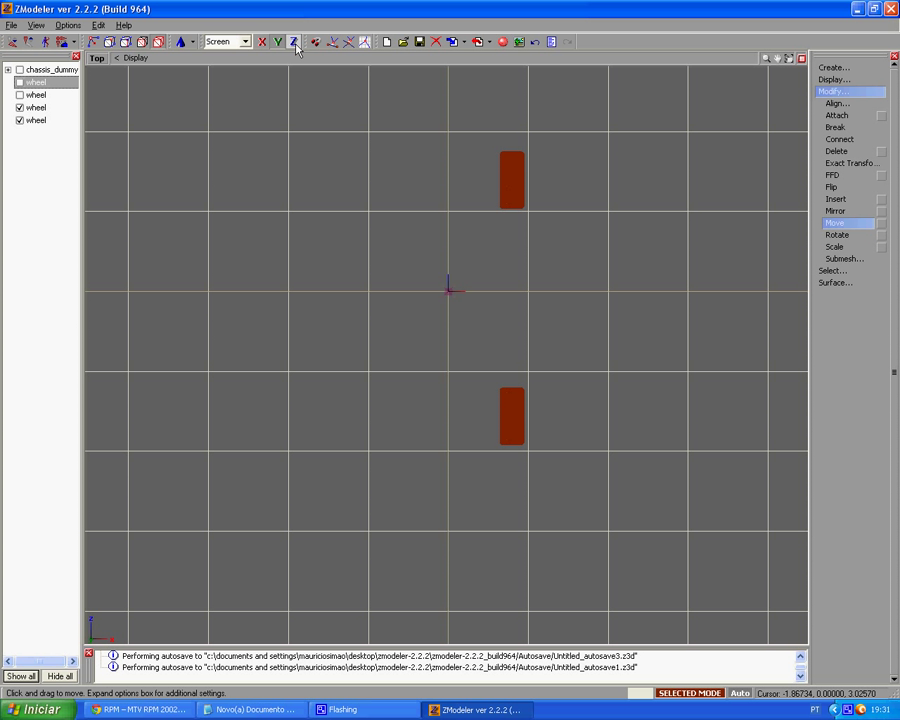
click(97, 58)
click(101, 145)
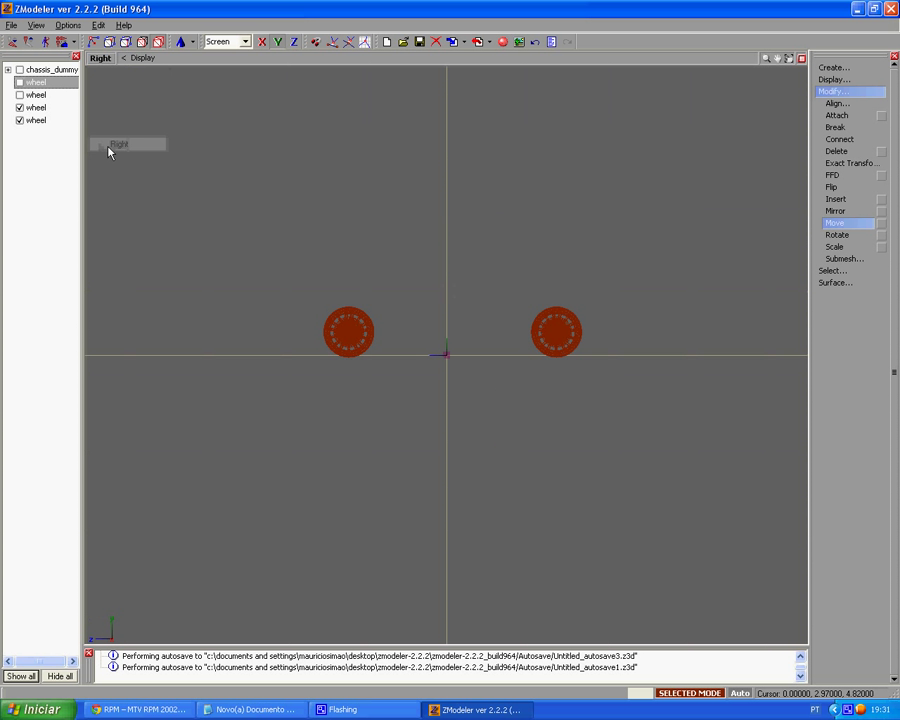
click(19, 94)
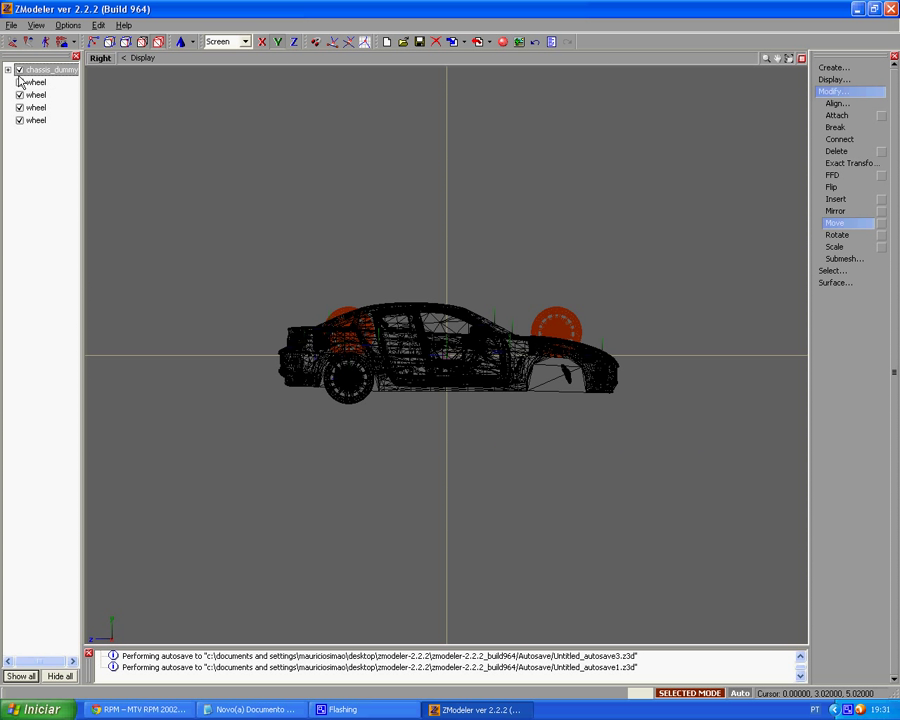
click(19, 82)
scroll(310, 216, up, 3)
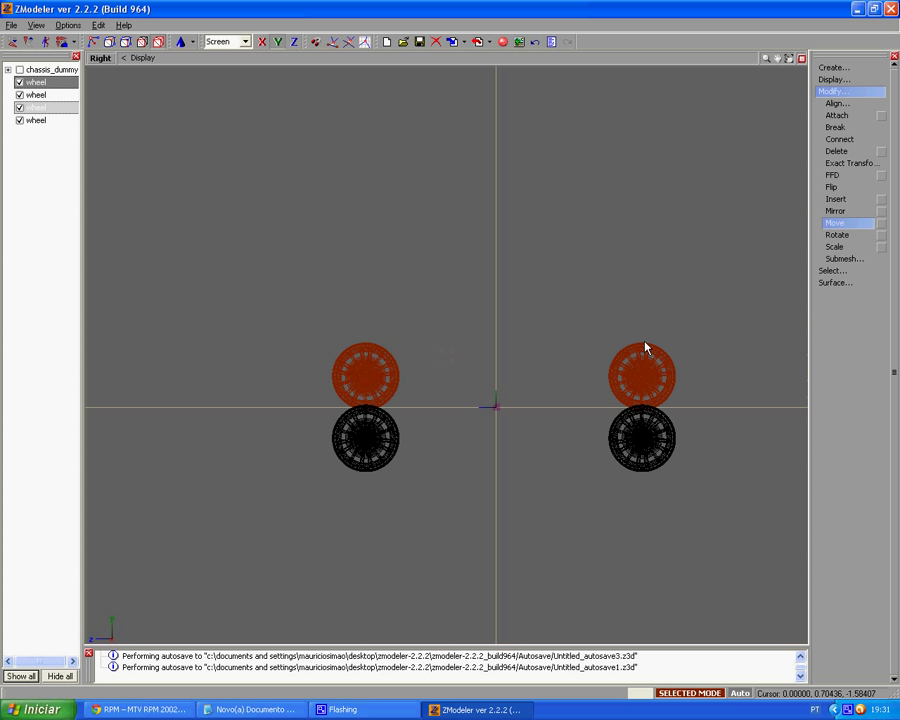
middle_drag(647, 347, 637, 272)
scroll(639, 270, up, 2)
drag(637, 314, 632, 390)
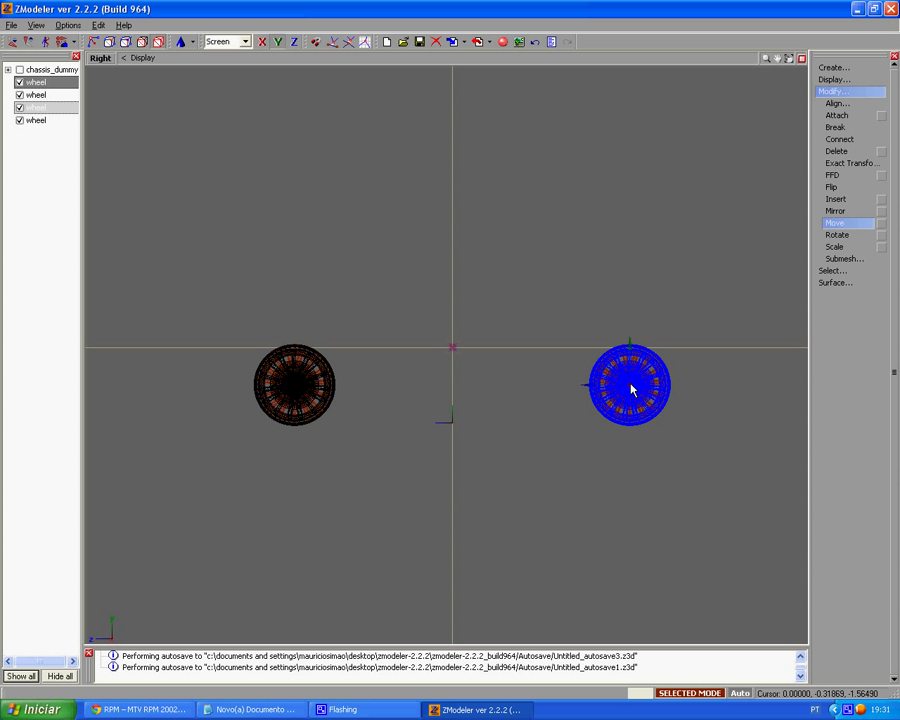
key(space)
Switch to the 3D view, unhide chassis_dummy and inspect how the wheels fit on the car
click(100, 59)
click(97, 75)
middle_drag(318, 318, 345, 313)
click(20, 72)
middle_drag(420, 363, 340, 420)
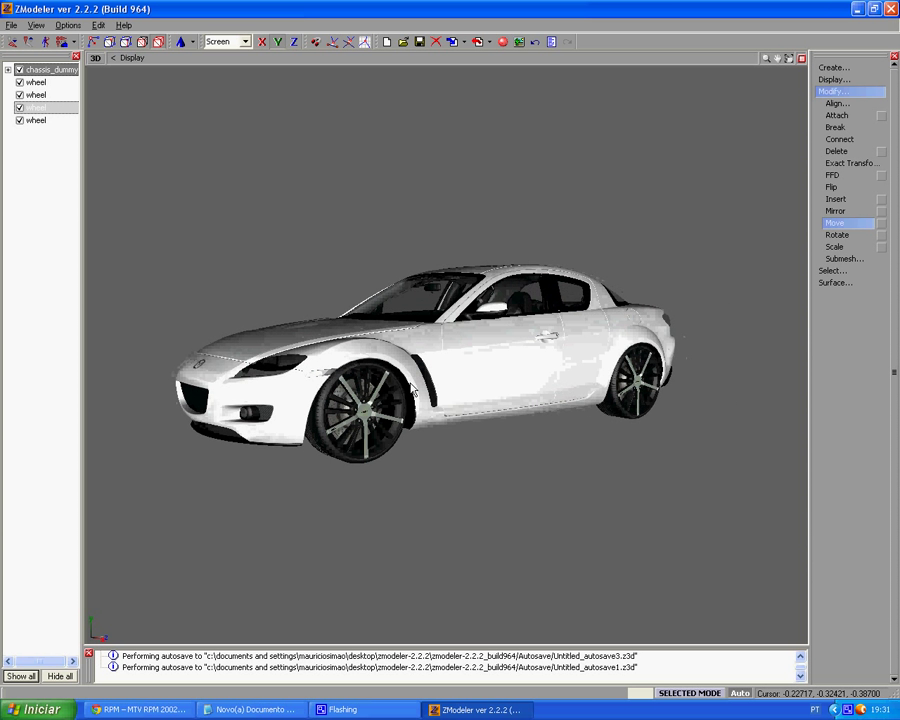
Switch to Notepad and start a new paragraph with "pronto tudo serto agora só montar"
click(246, 710)
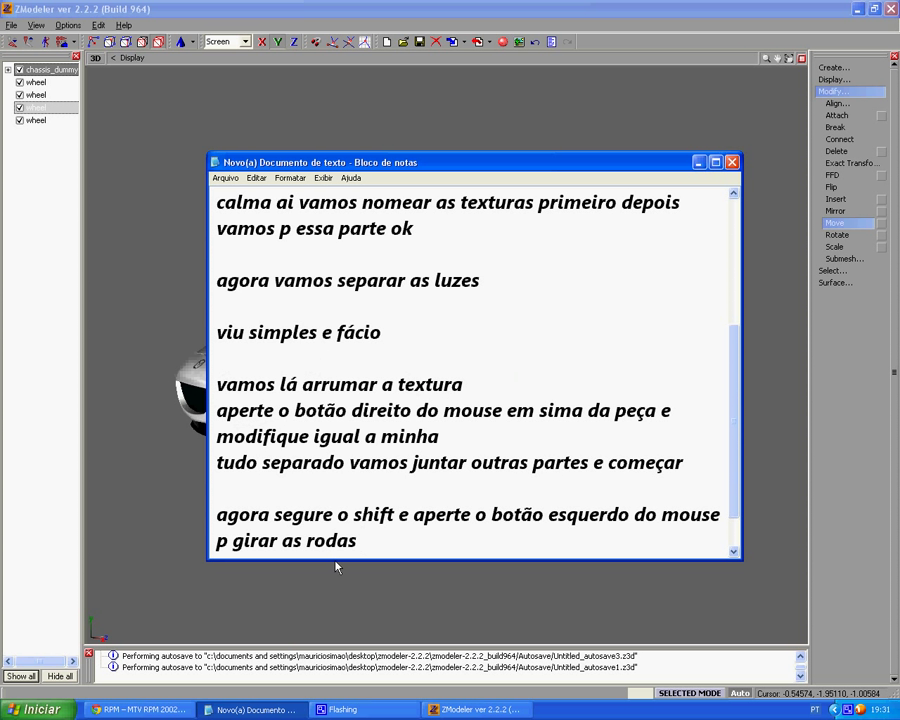
key(Return)
key(Return)
text(p)
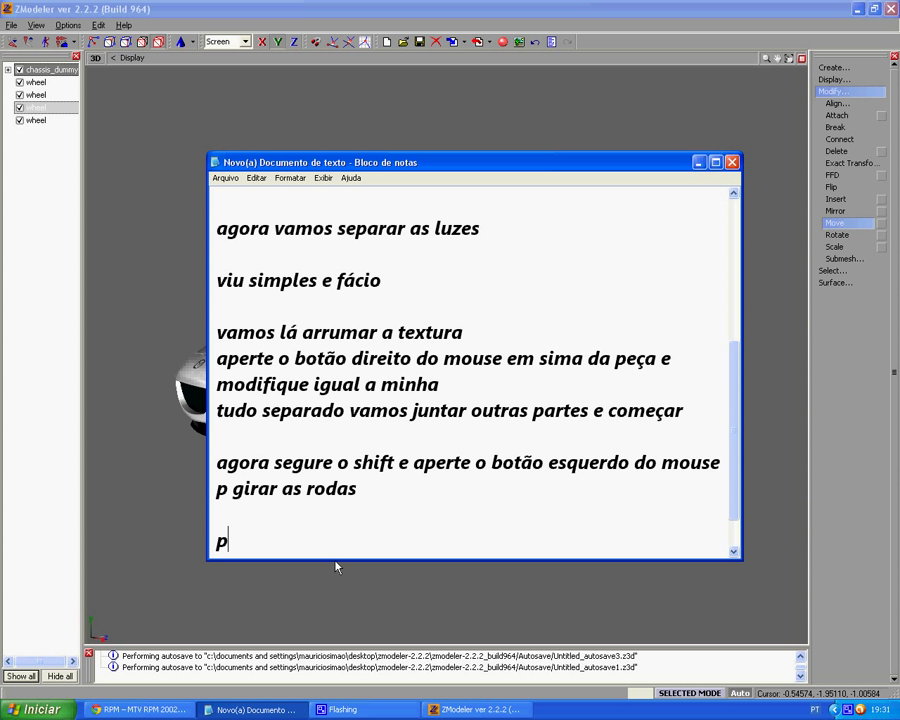
text(ronto )
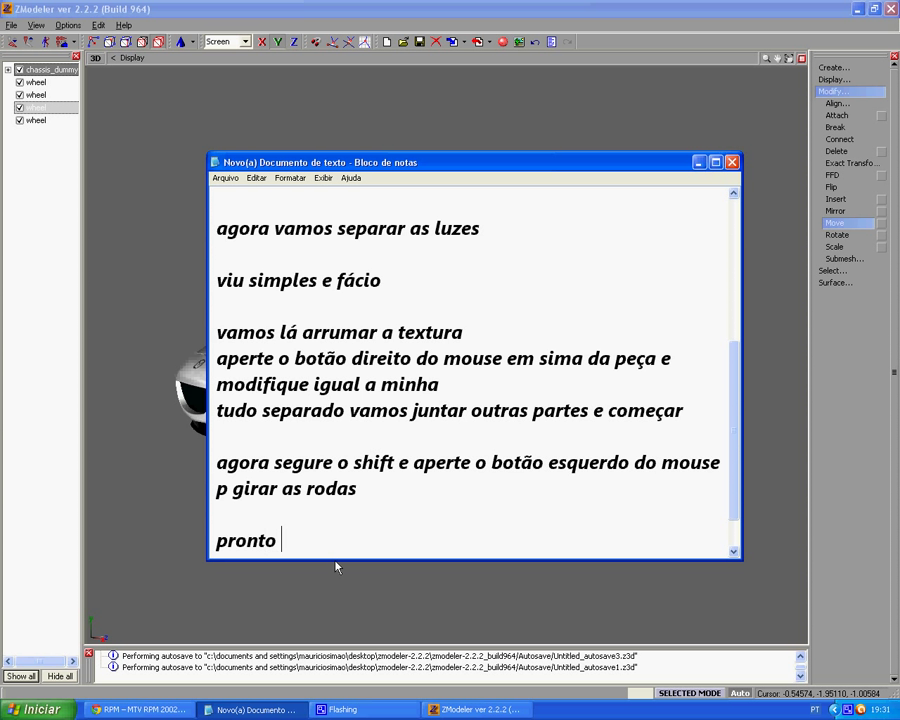
text(tudo serto ago)
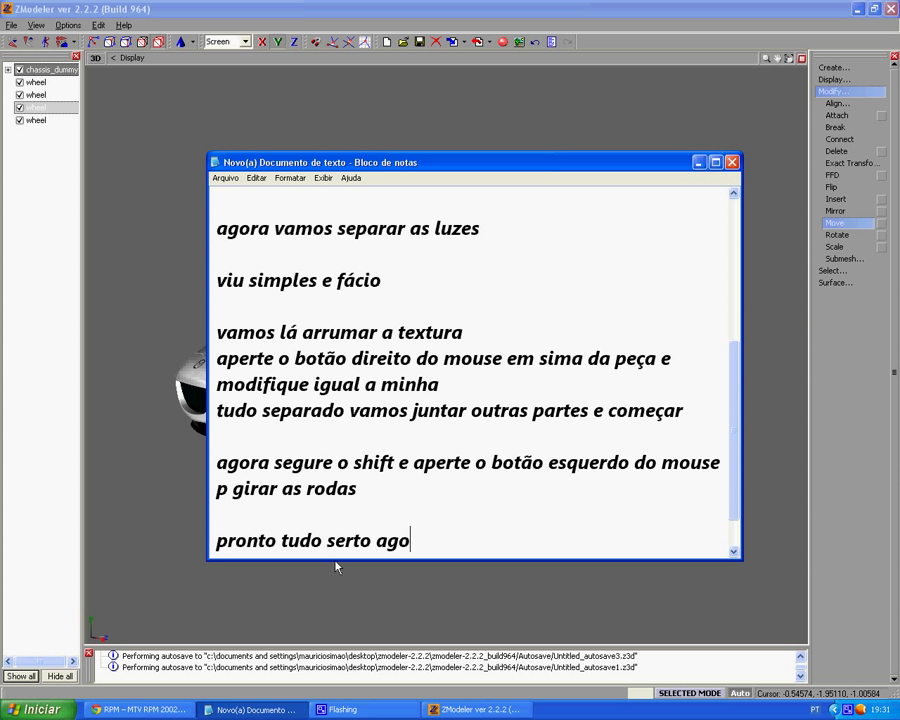
text(ra só montar)
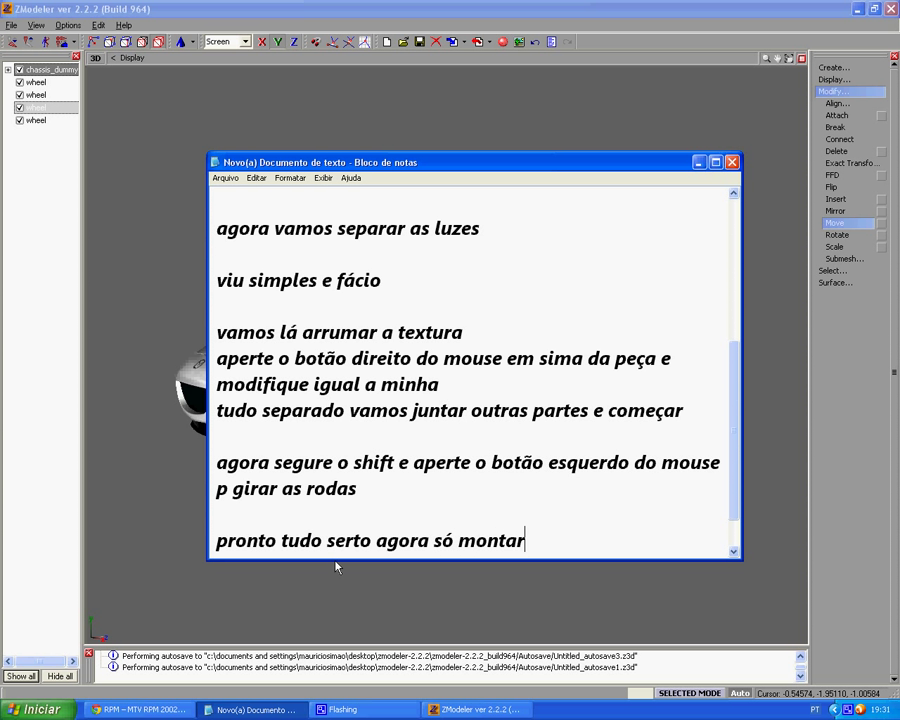
Continue the paragraph with "irei deixar no proximo video a montagem p não ficar muito grande ok"
text( irei di)
key(BackSpace)
text(ei)
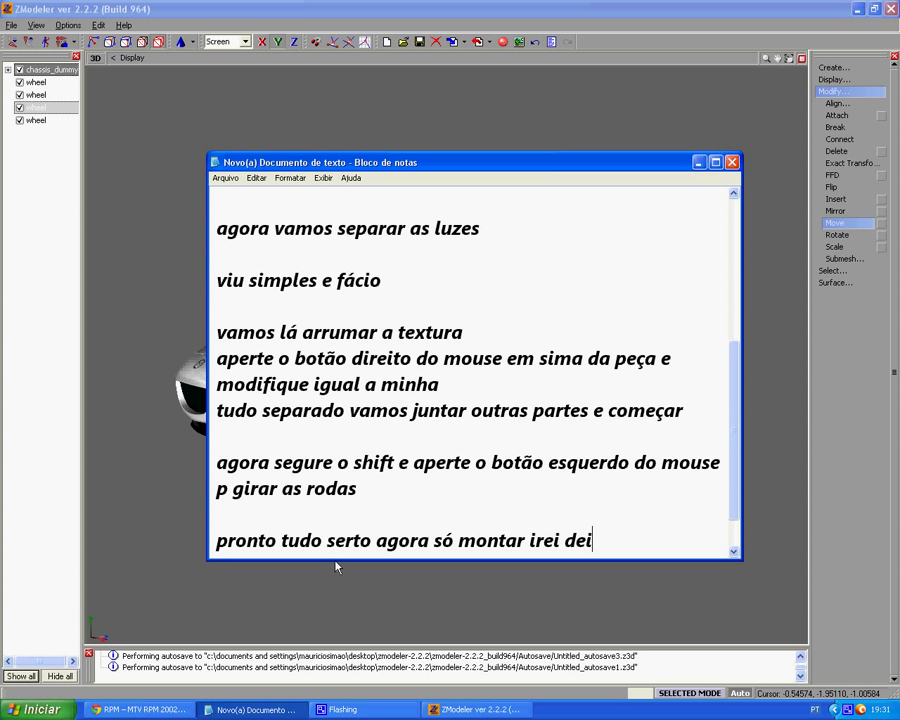
text(xar no pro)
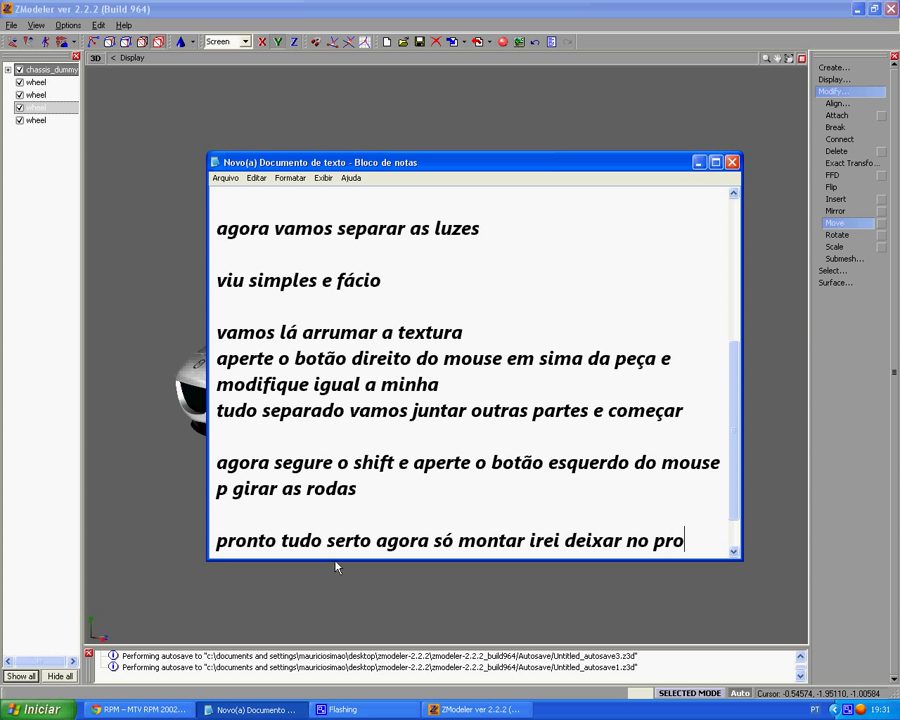
text(ximo )
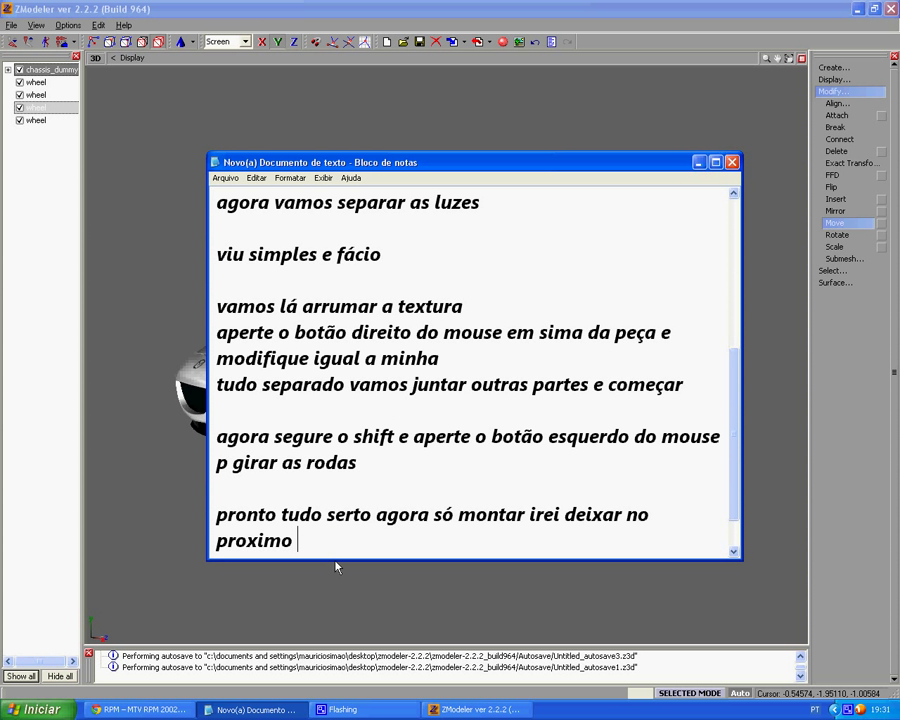
text(video a monta)
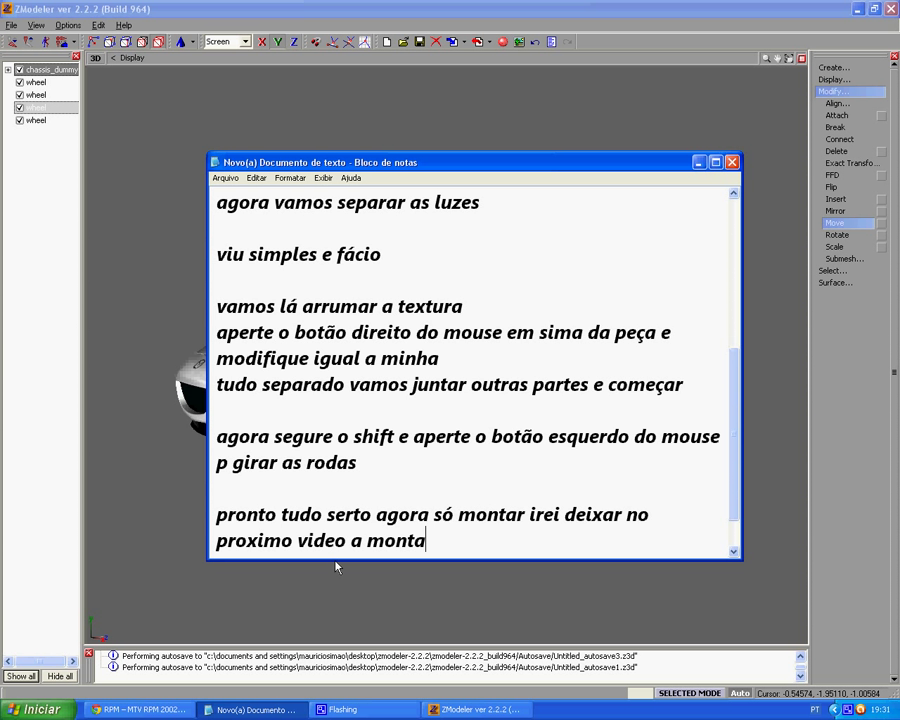
text(gem p n)
text(ão fi)
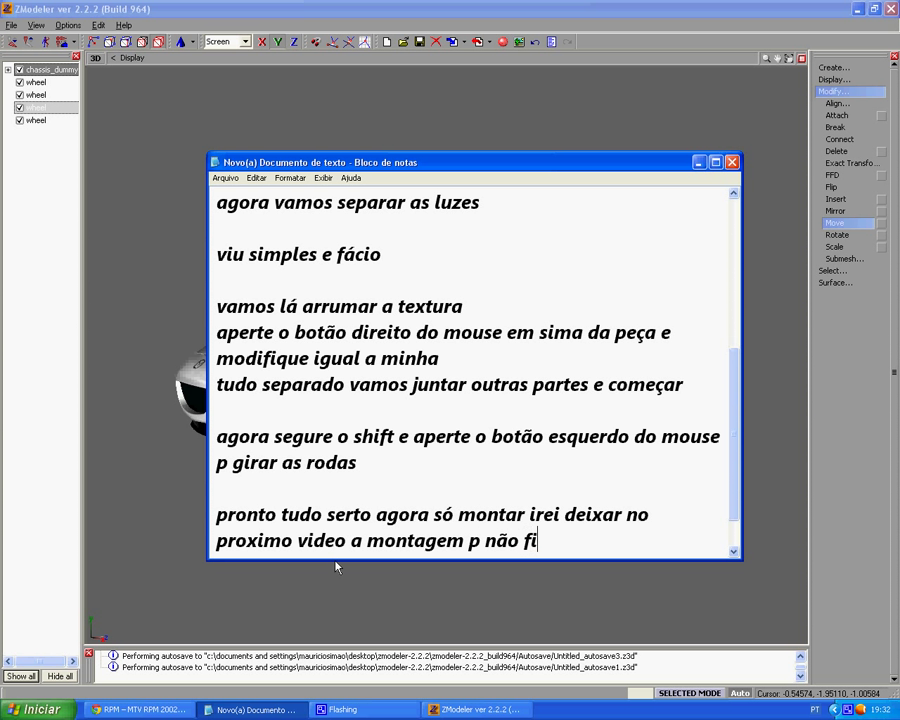
text(car mu)
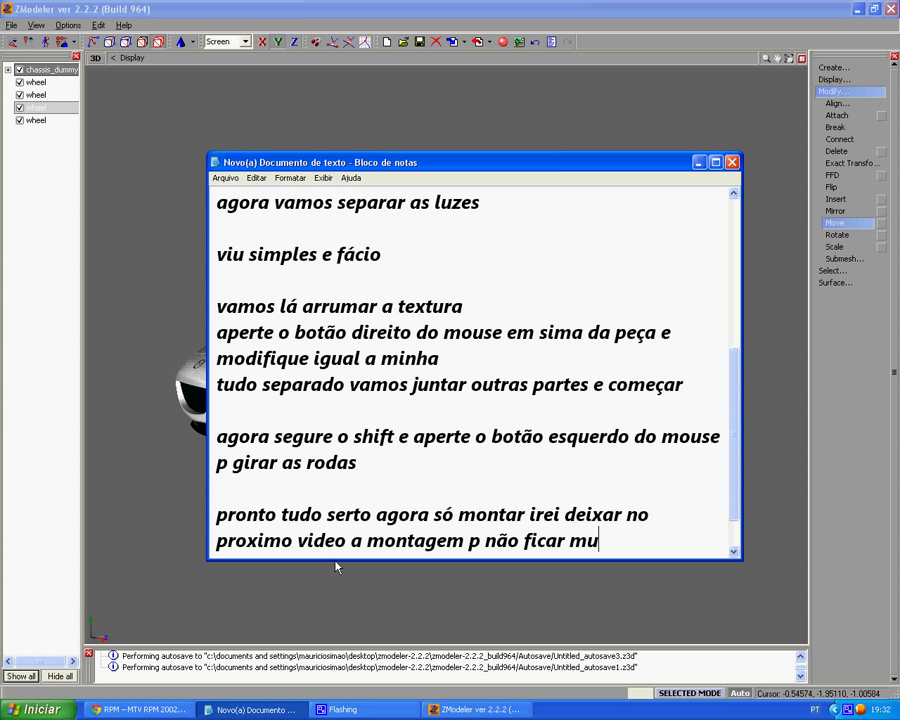
text(ito grande)
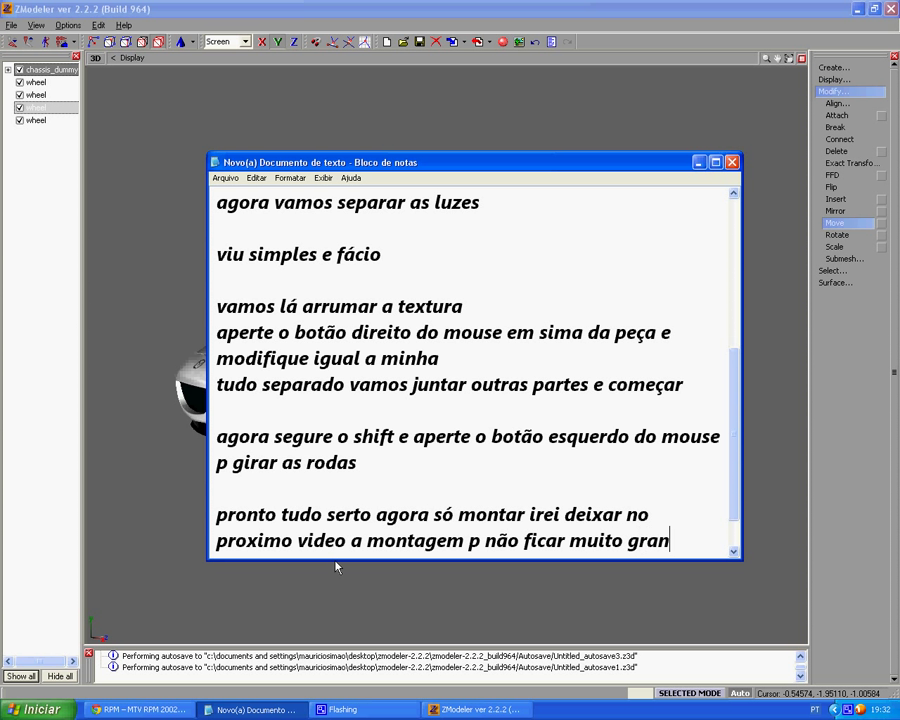
key(BackSpace)
text(de ok)
Add the line "até o proximo" below the paragraph, followed by several blank lines
key(Return)
text(até o prox)
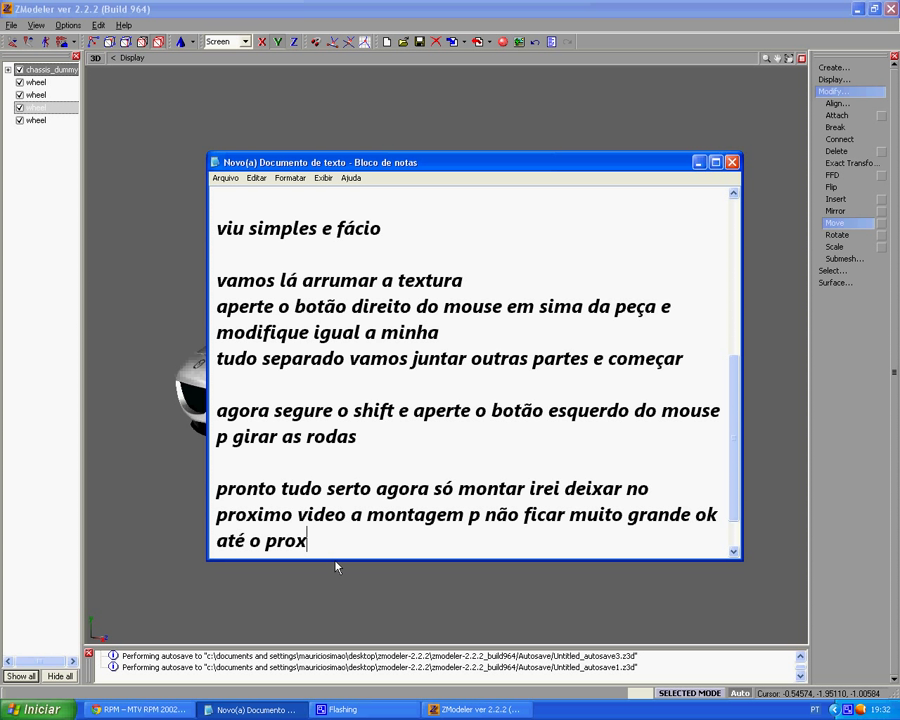
text(imo)
key(Return)
key(Return)
key(Return)
key(Return)
key(Return)
key(Return)
key(Return)
key(Return)
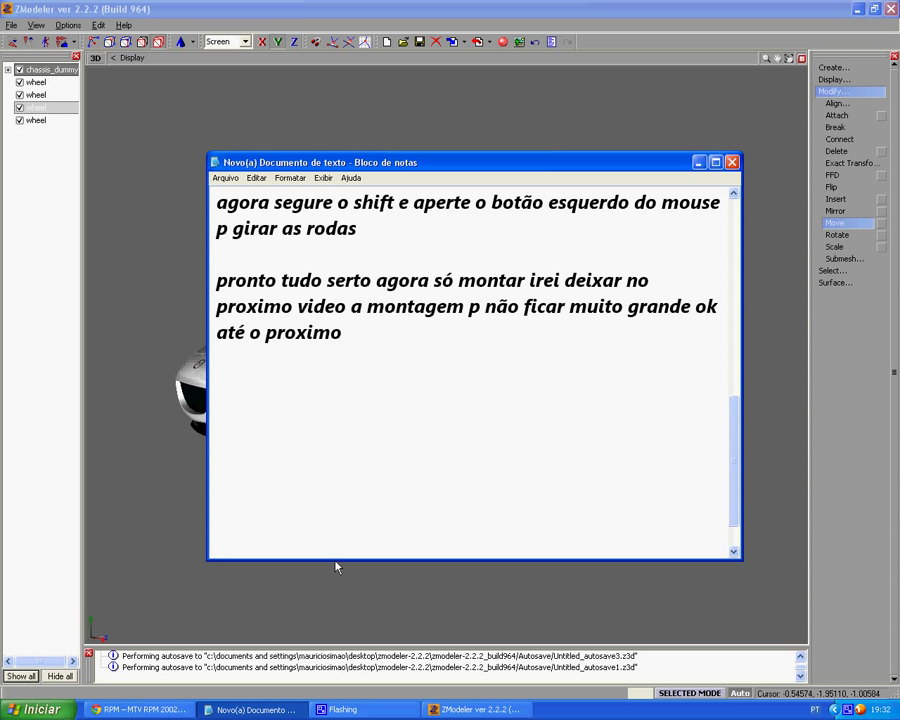
Add a closing credit line reading "tutorial by" with the author's first name, followed by a blank line
text(tutorial by)
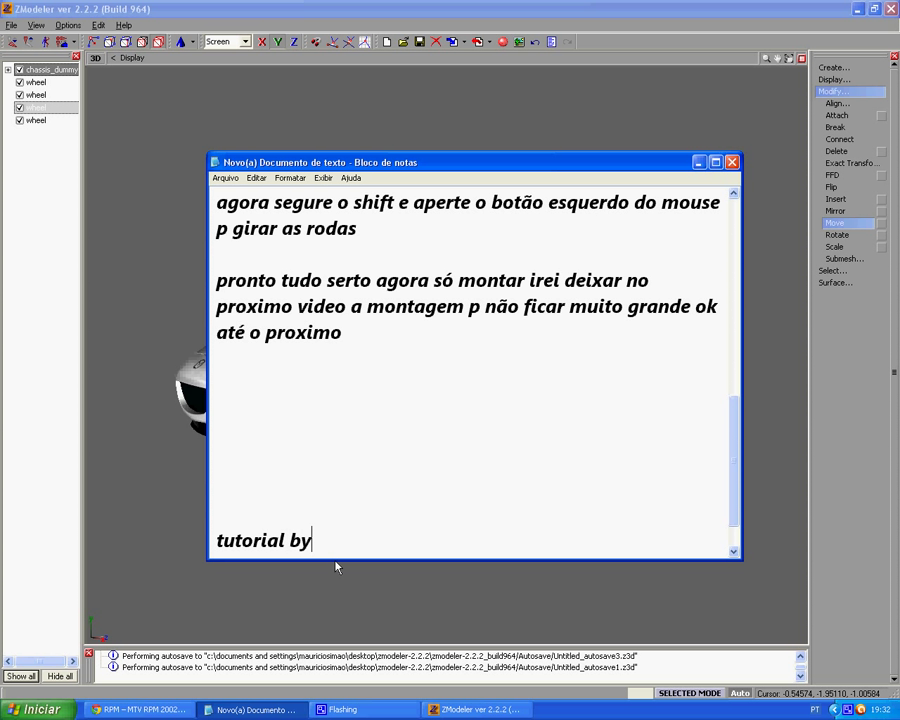
text( mauricio)
key(Return)
key(Return)
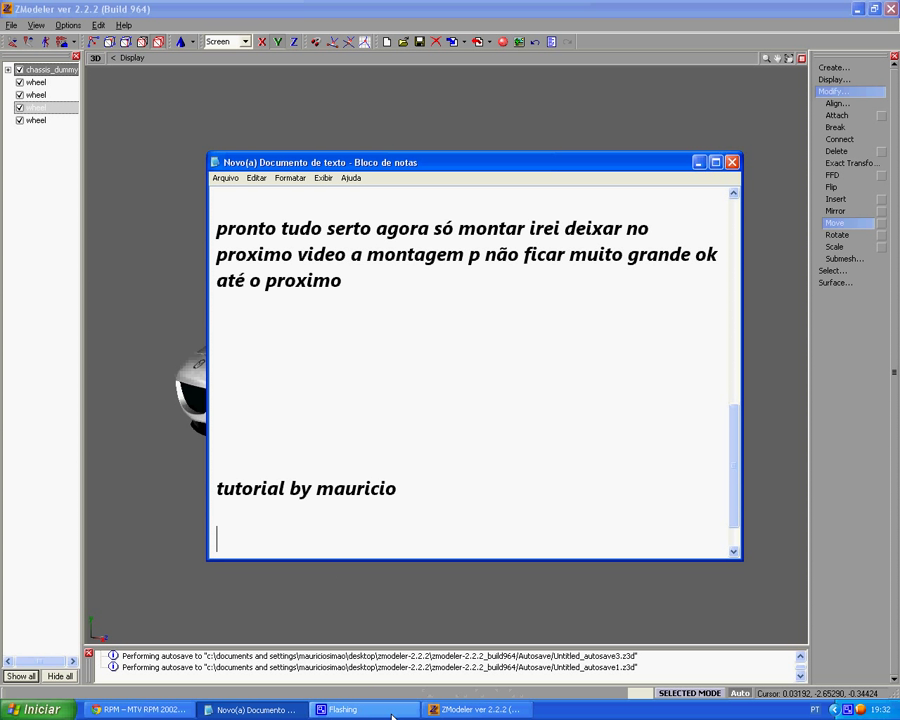
click(350, 709)
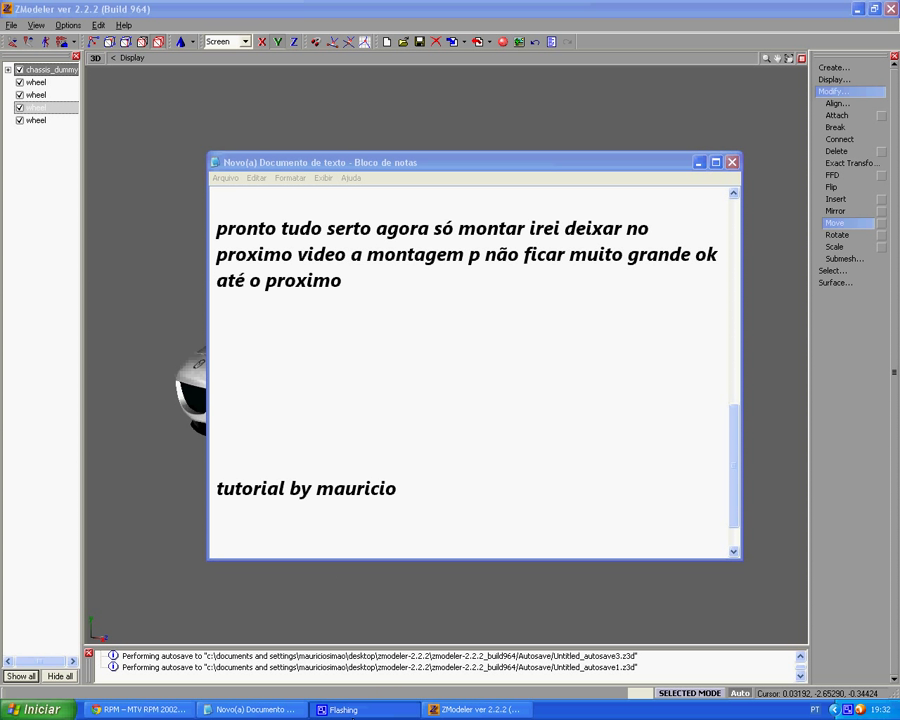